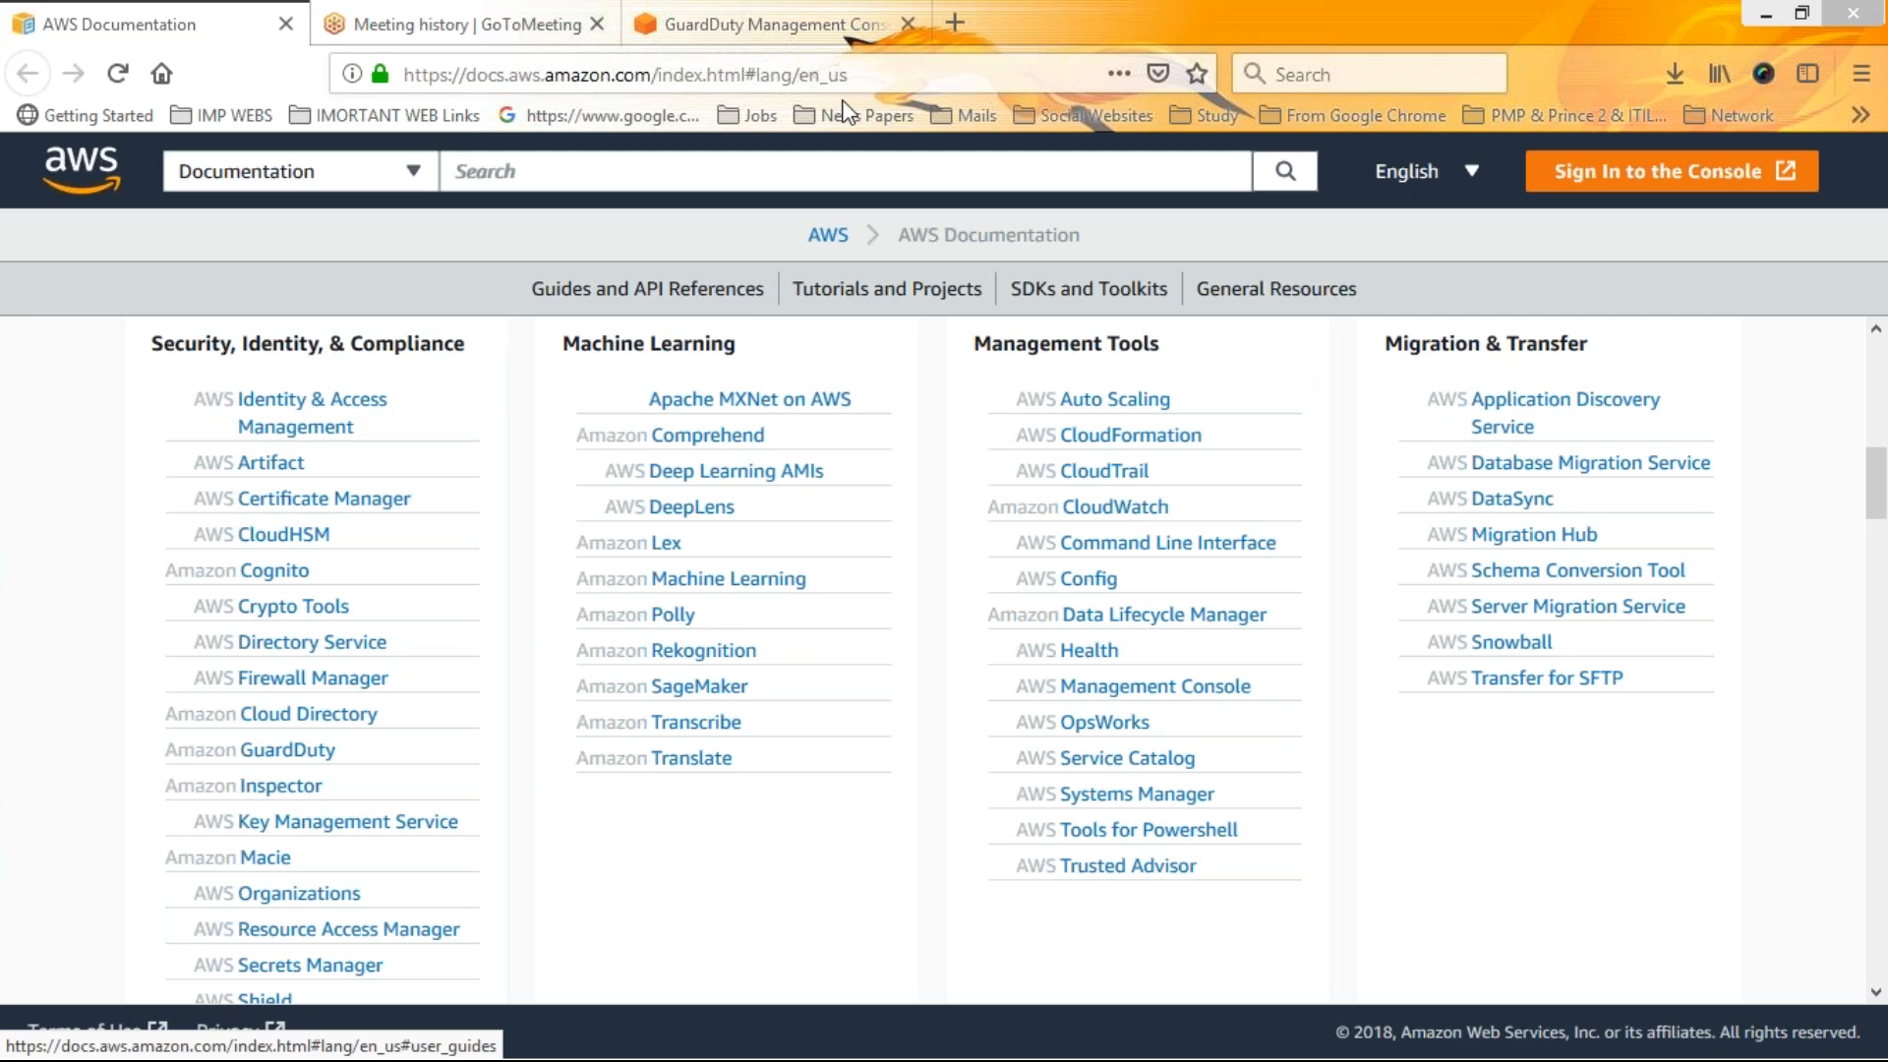
Open the IAM service from the Security, Identity, & Compliance section of the console's services list
click(760, 15)
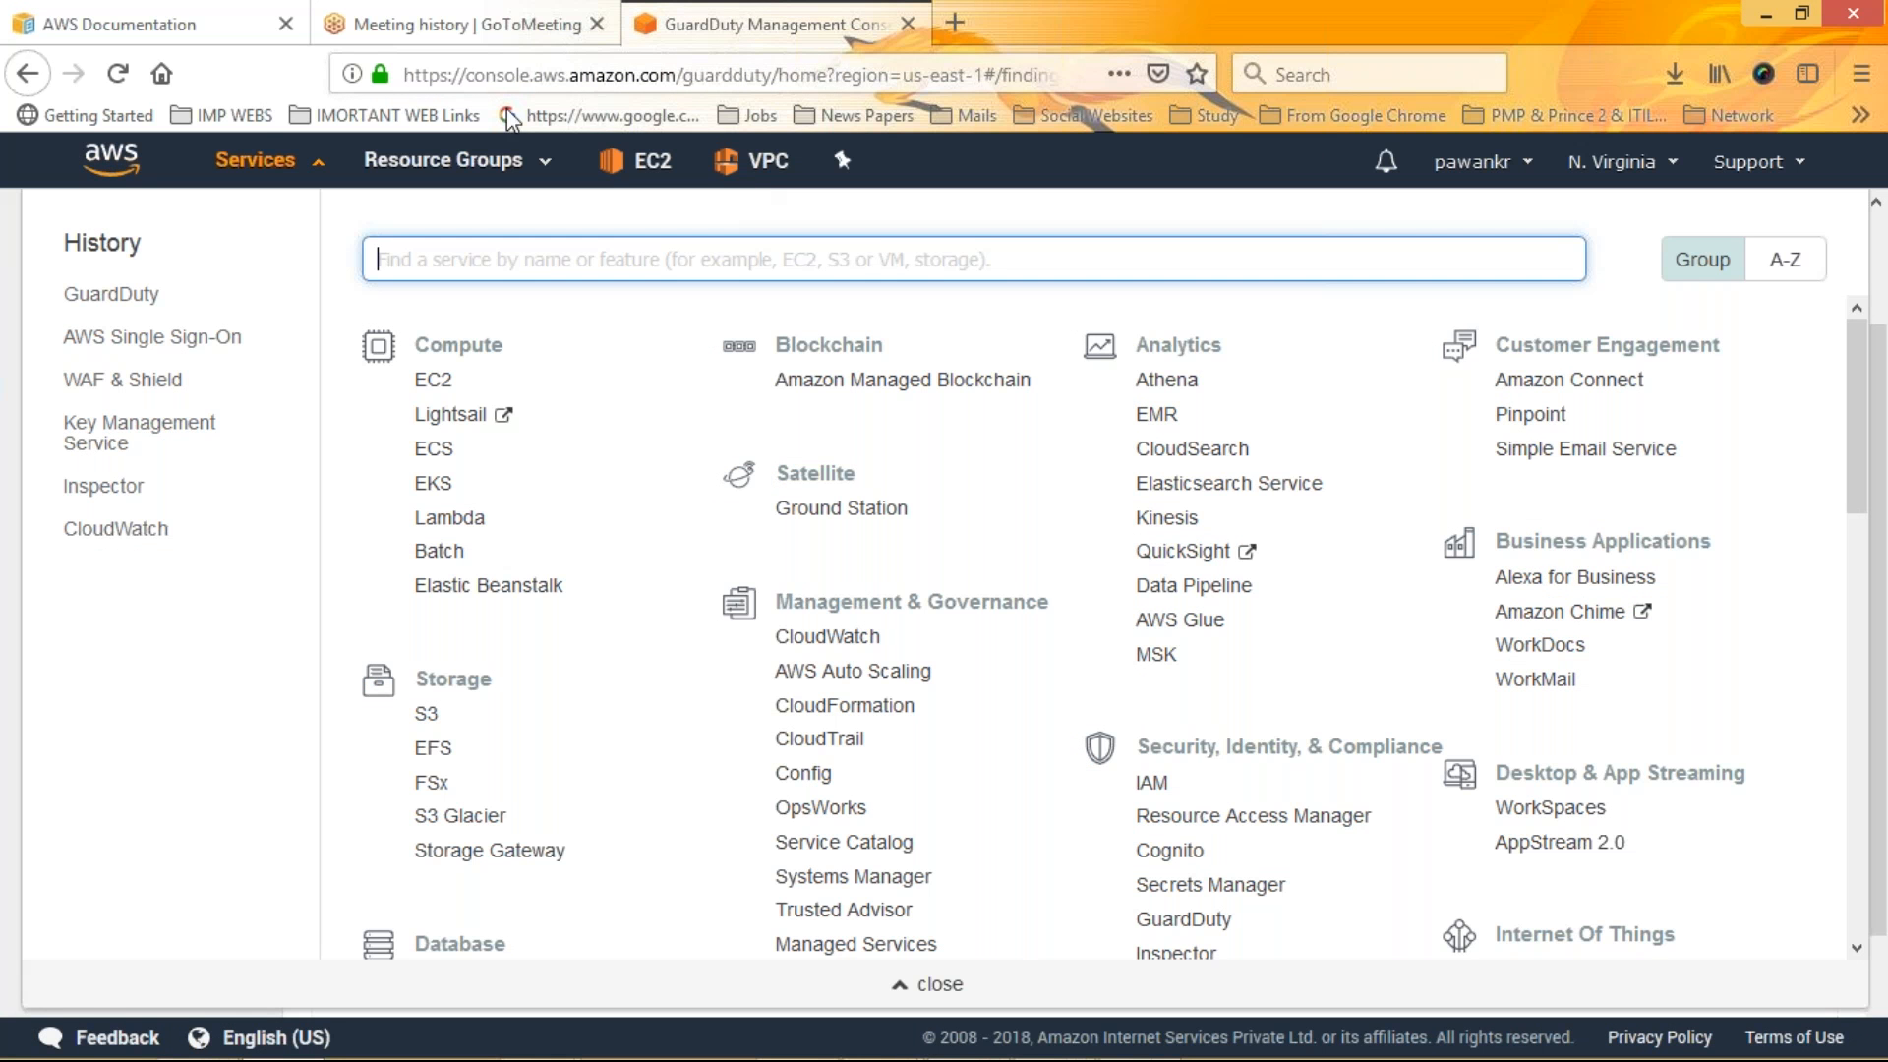
click(145, 26)
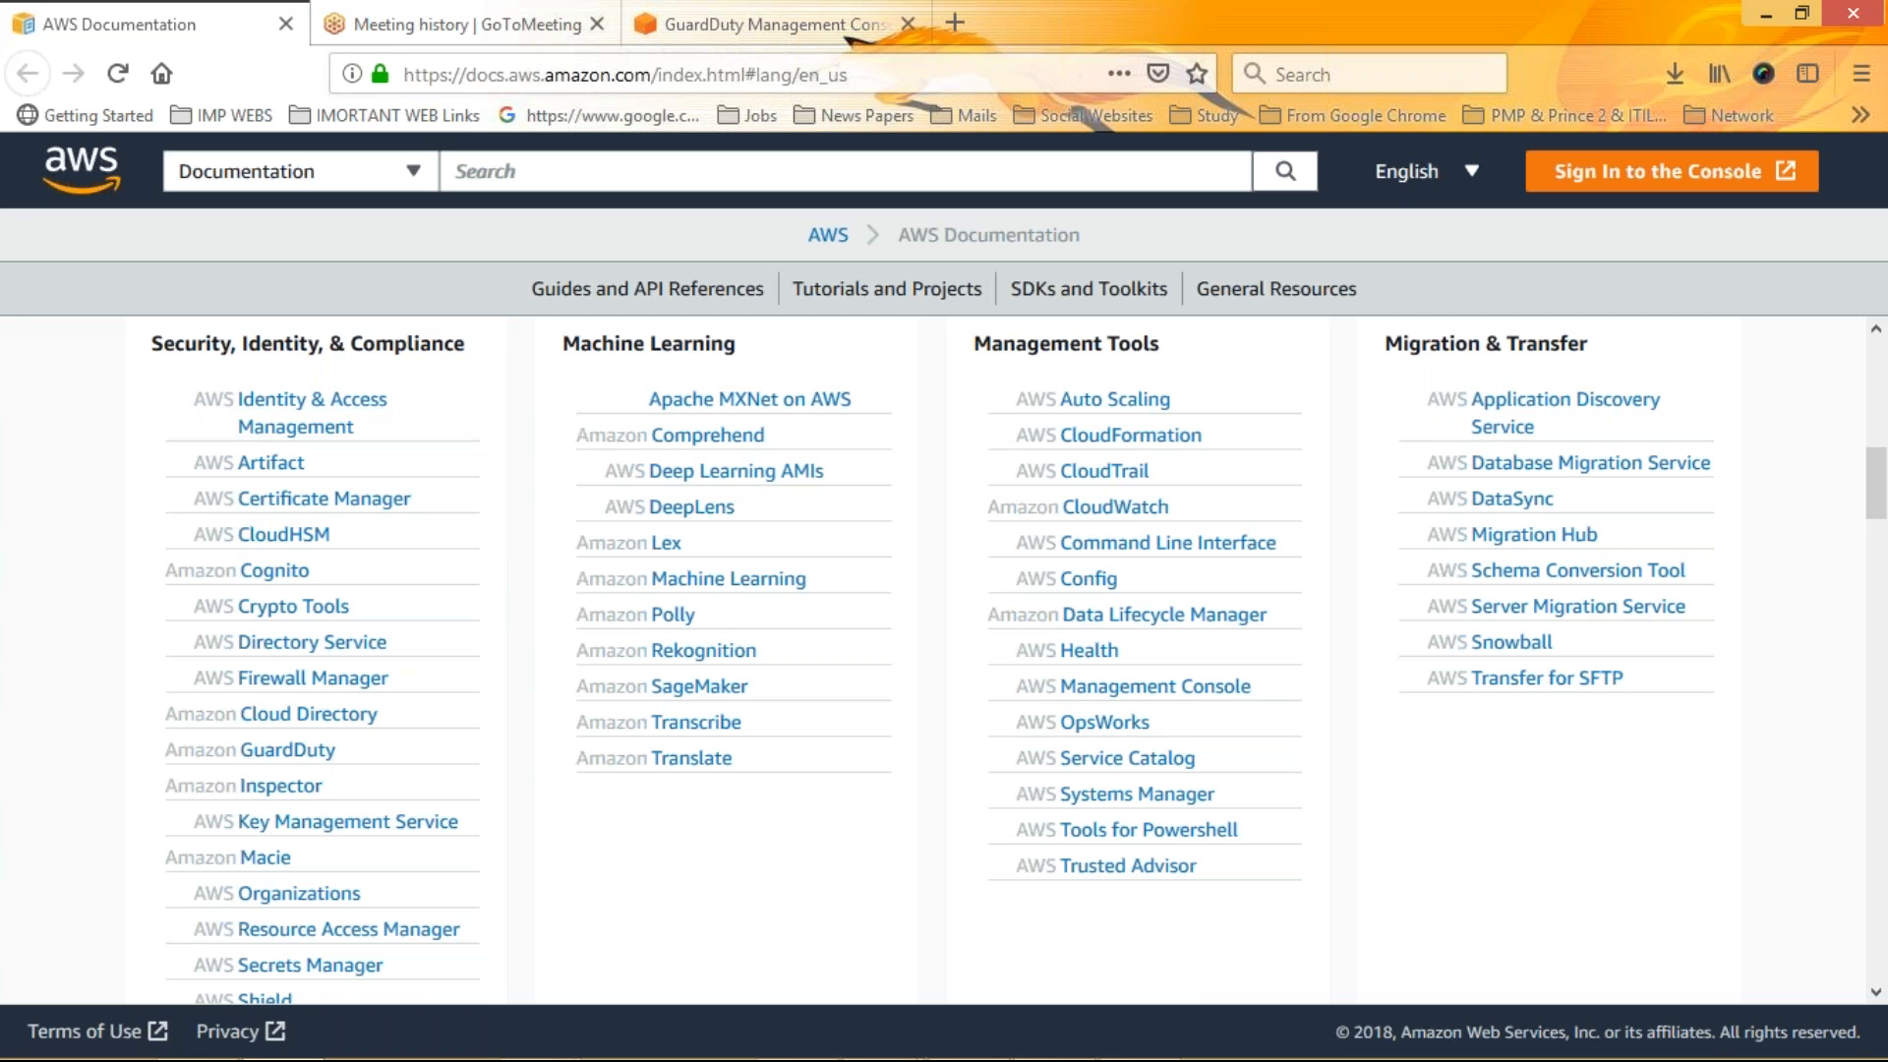
click(775, 25)
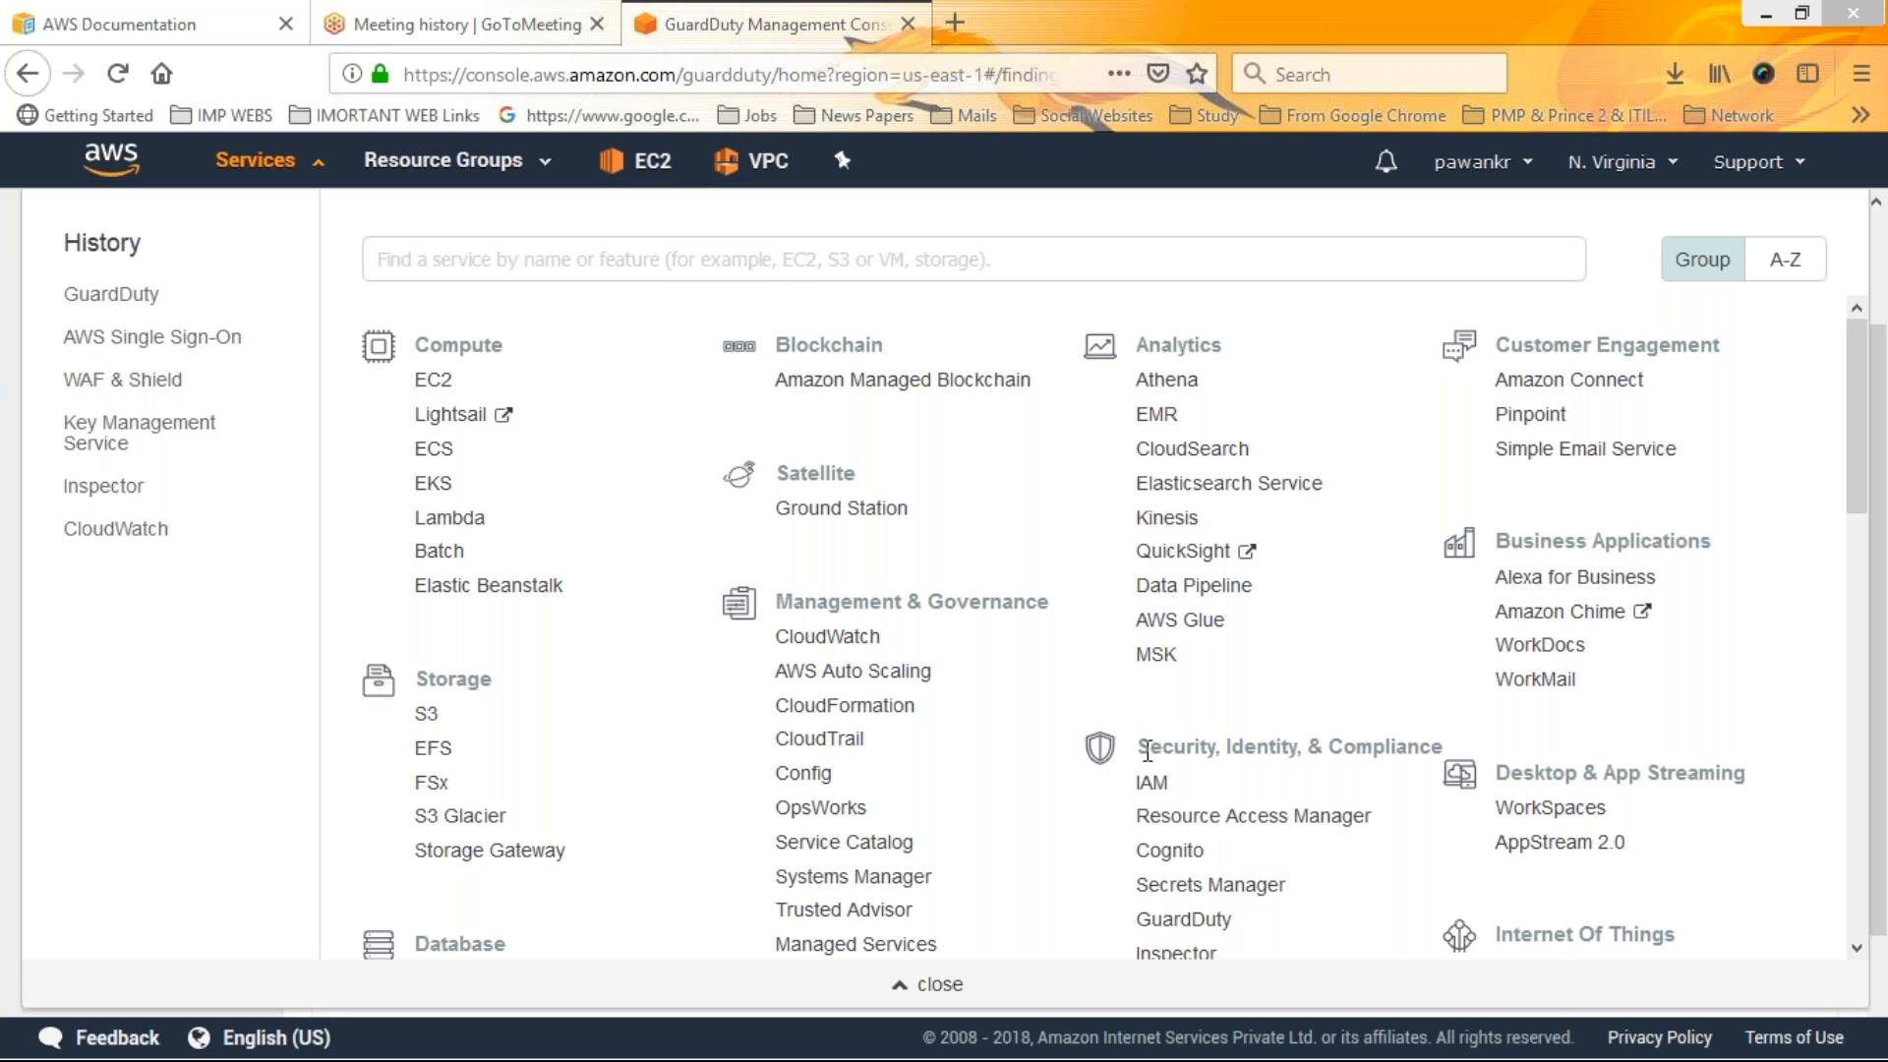
drag(1148, 749, 1868, 363)
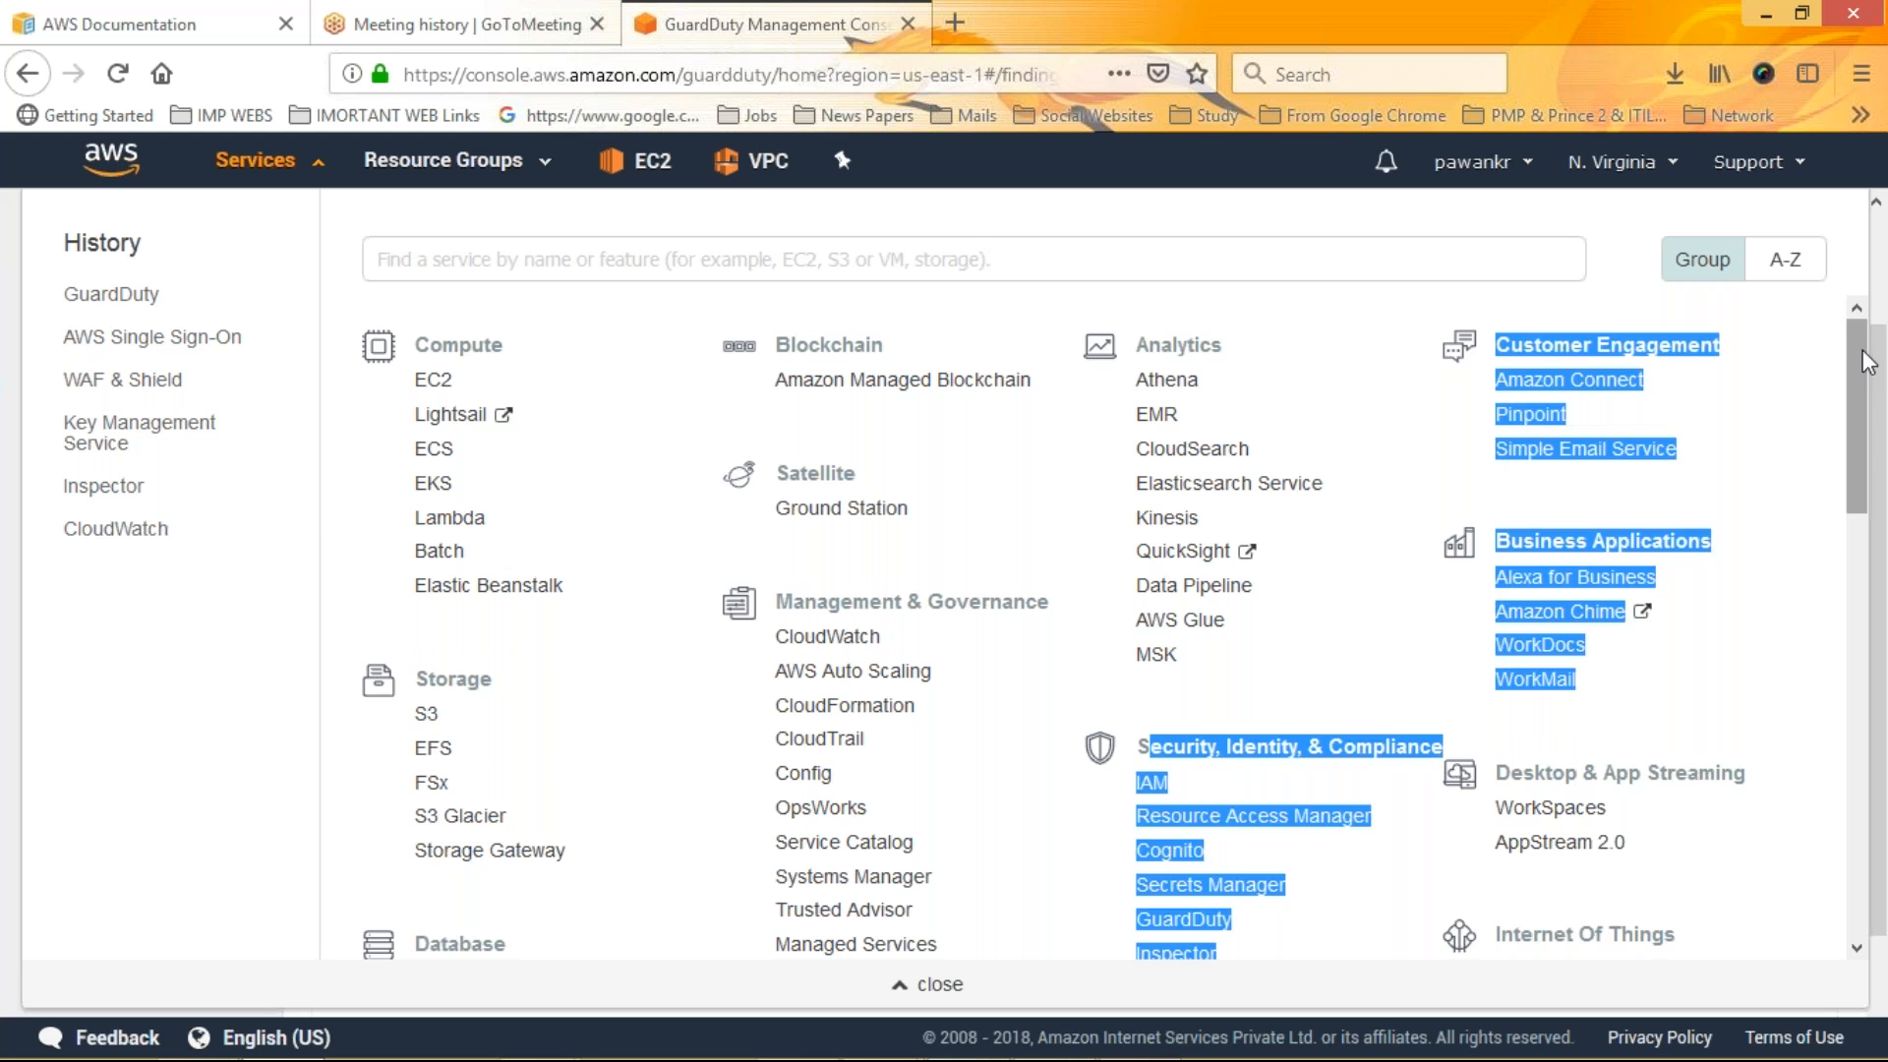
scroll(1868, 403, down, 3)
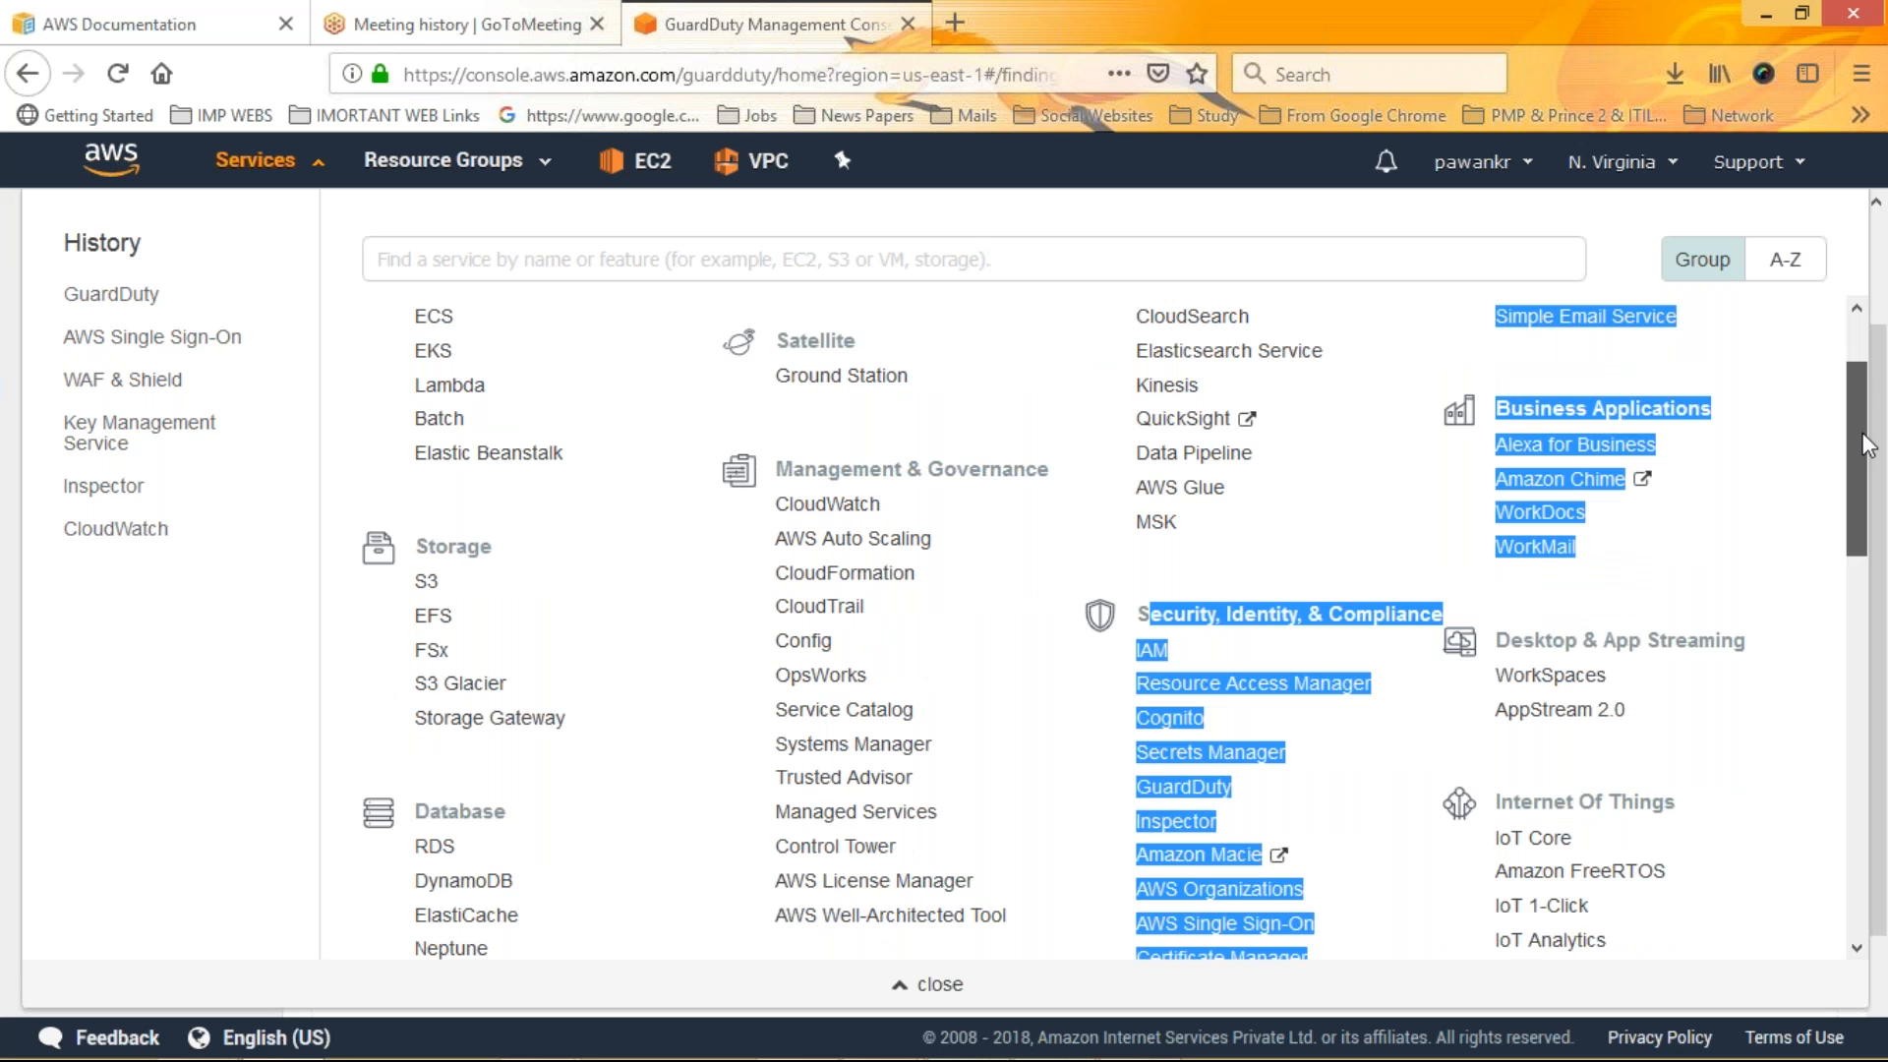
scroll(1869, 444, down, 3)
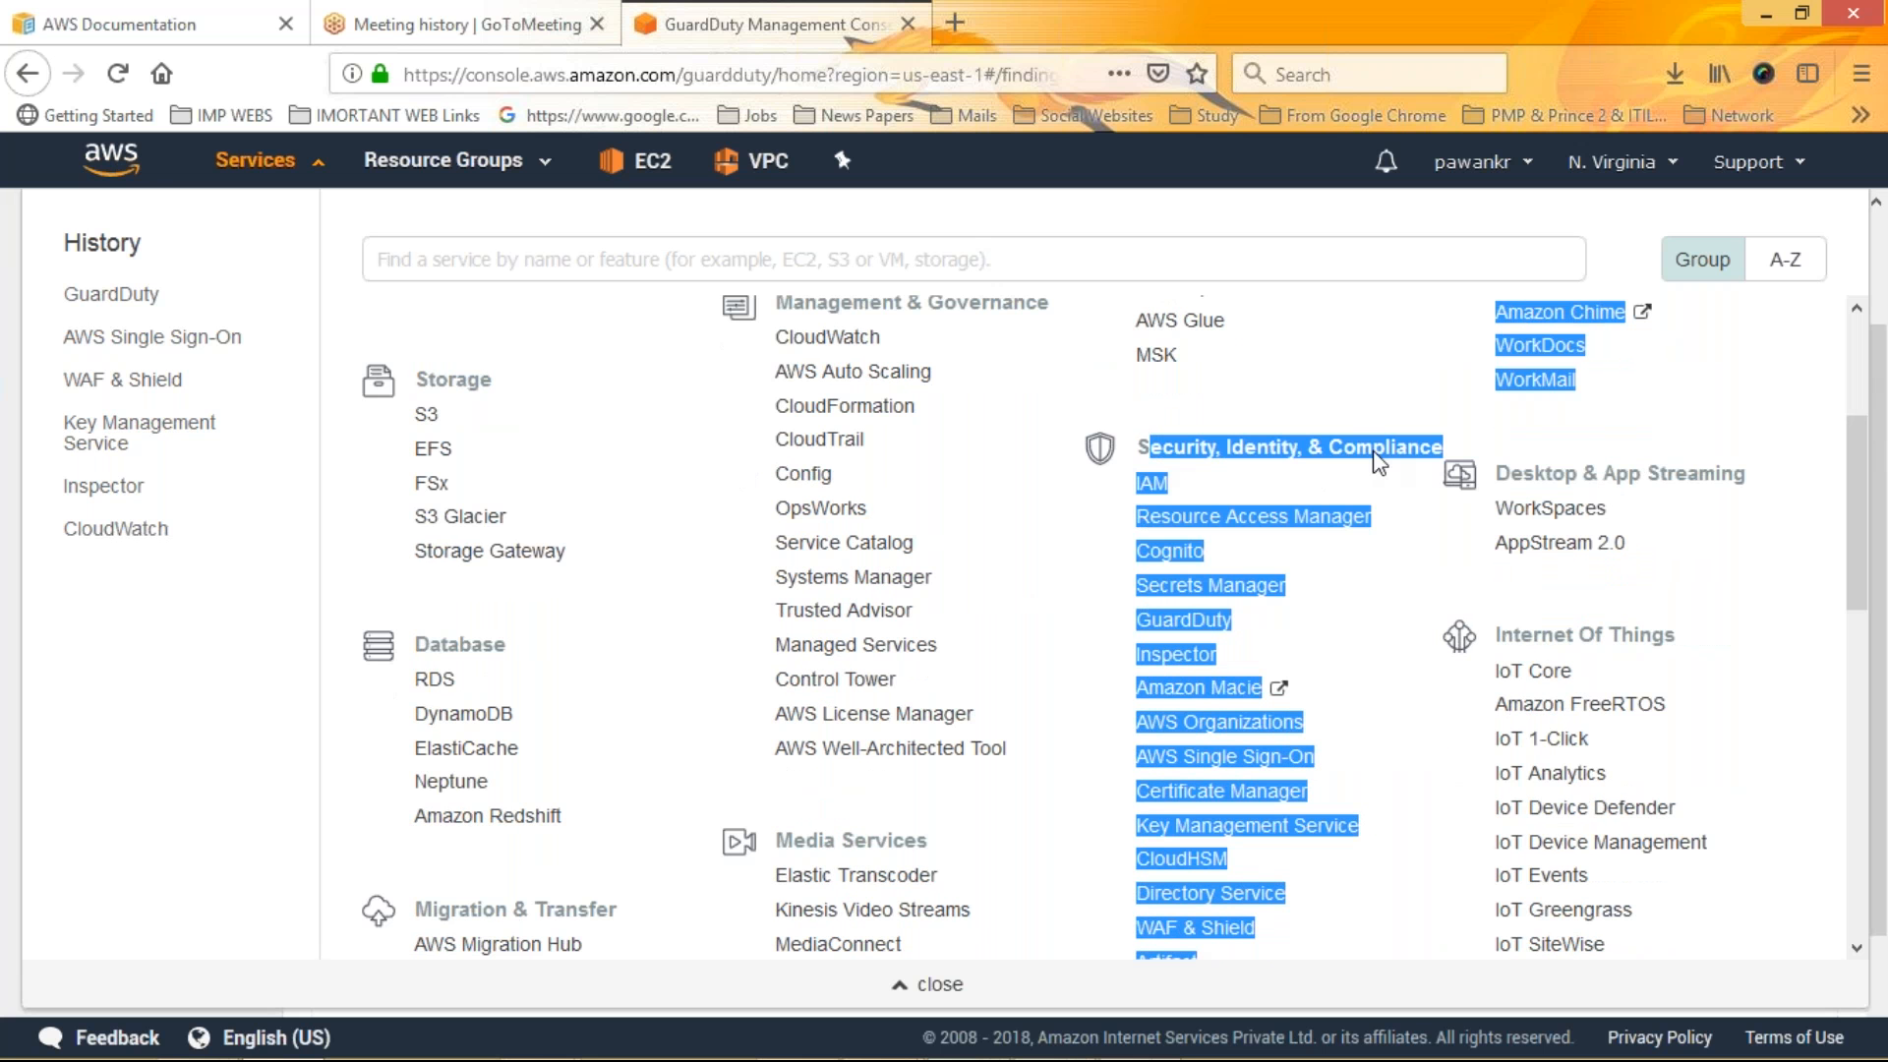
click(1150, 482)
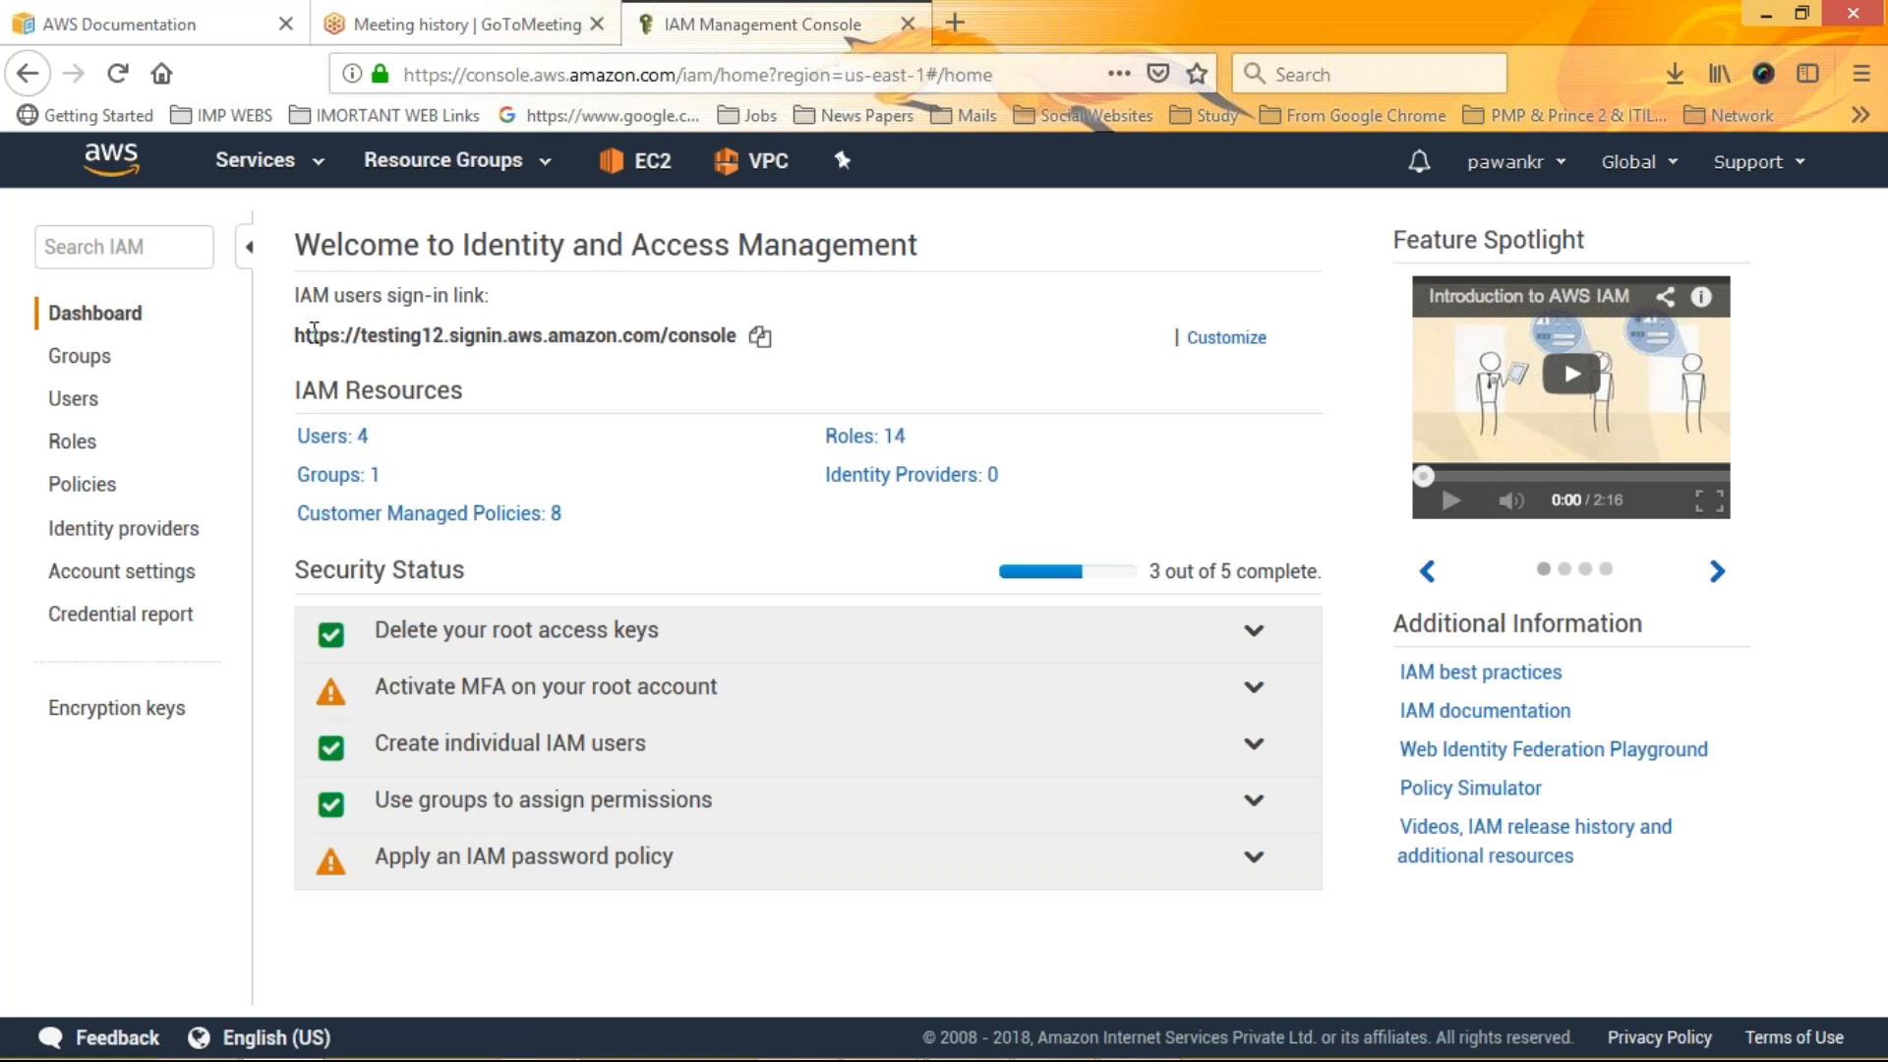
Review the IAM users sign-in link, the existing users and the existing groups
drag(297, 334, 464, 336)
click(465, 337)
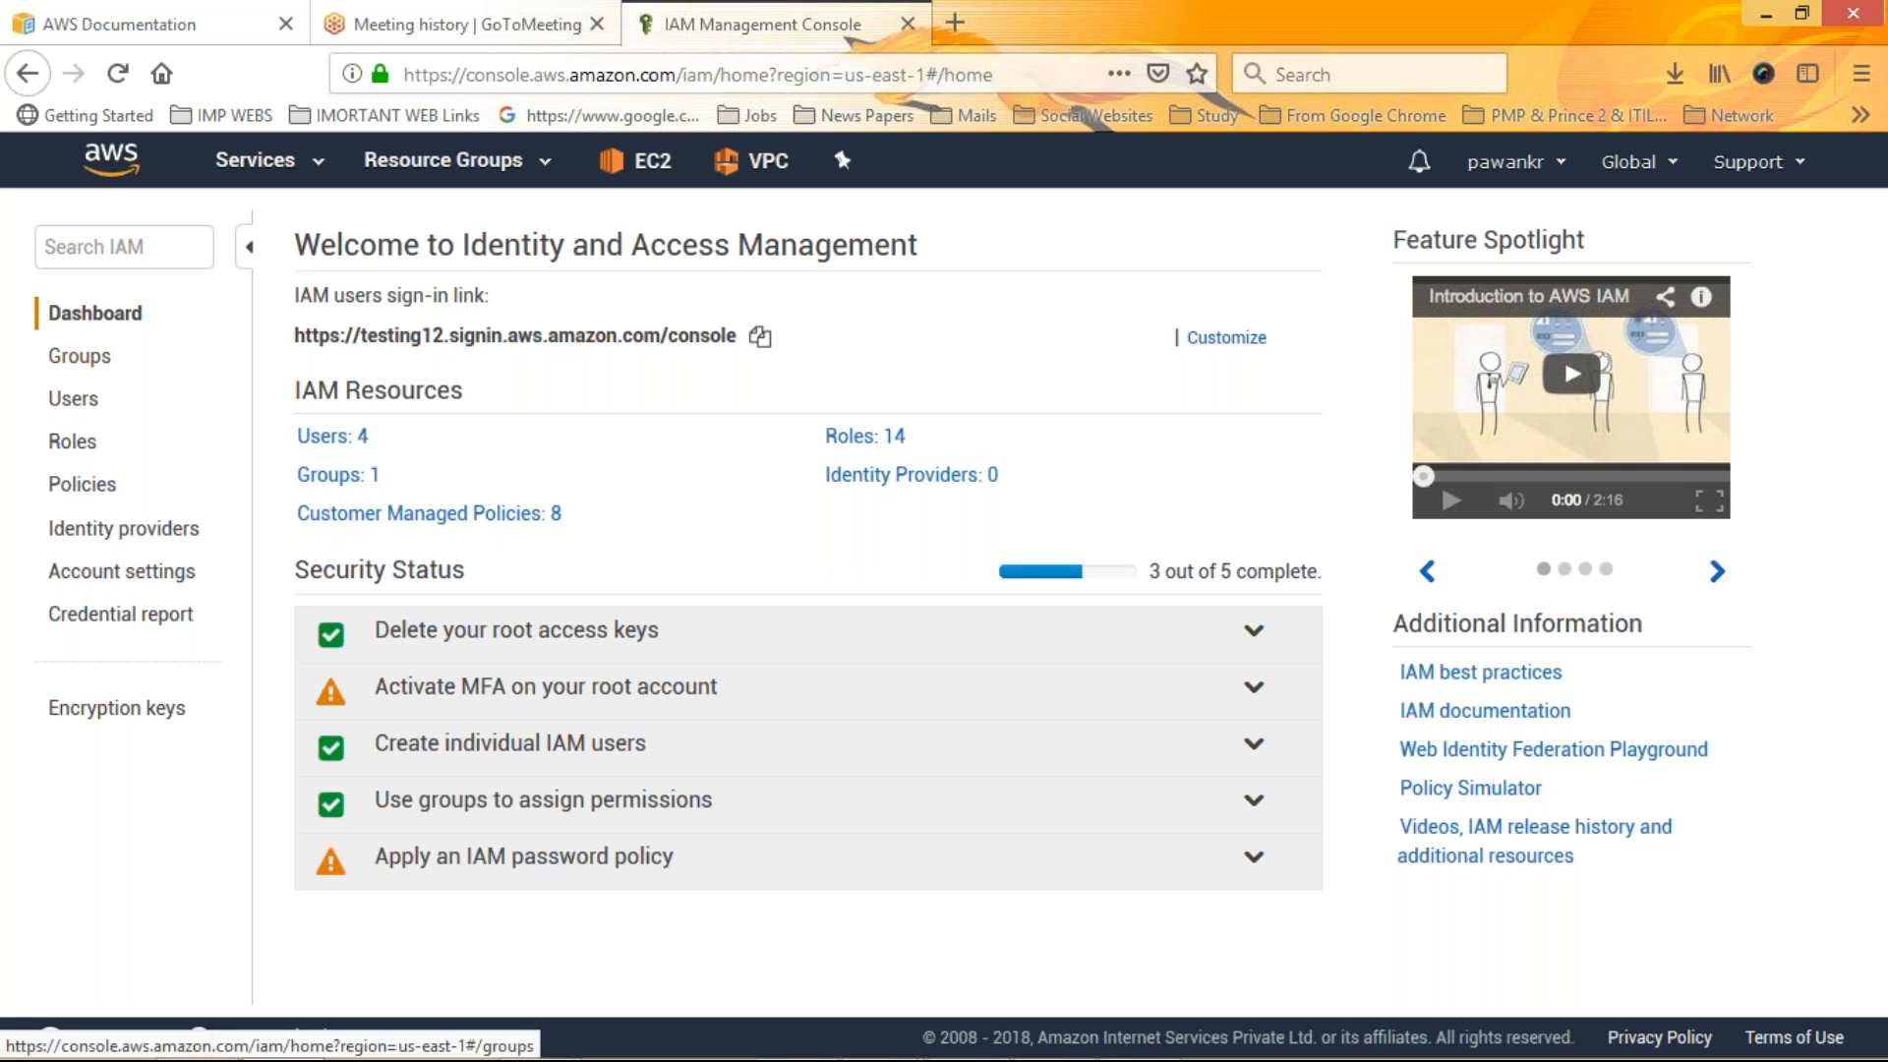
click(77, 399)
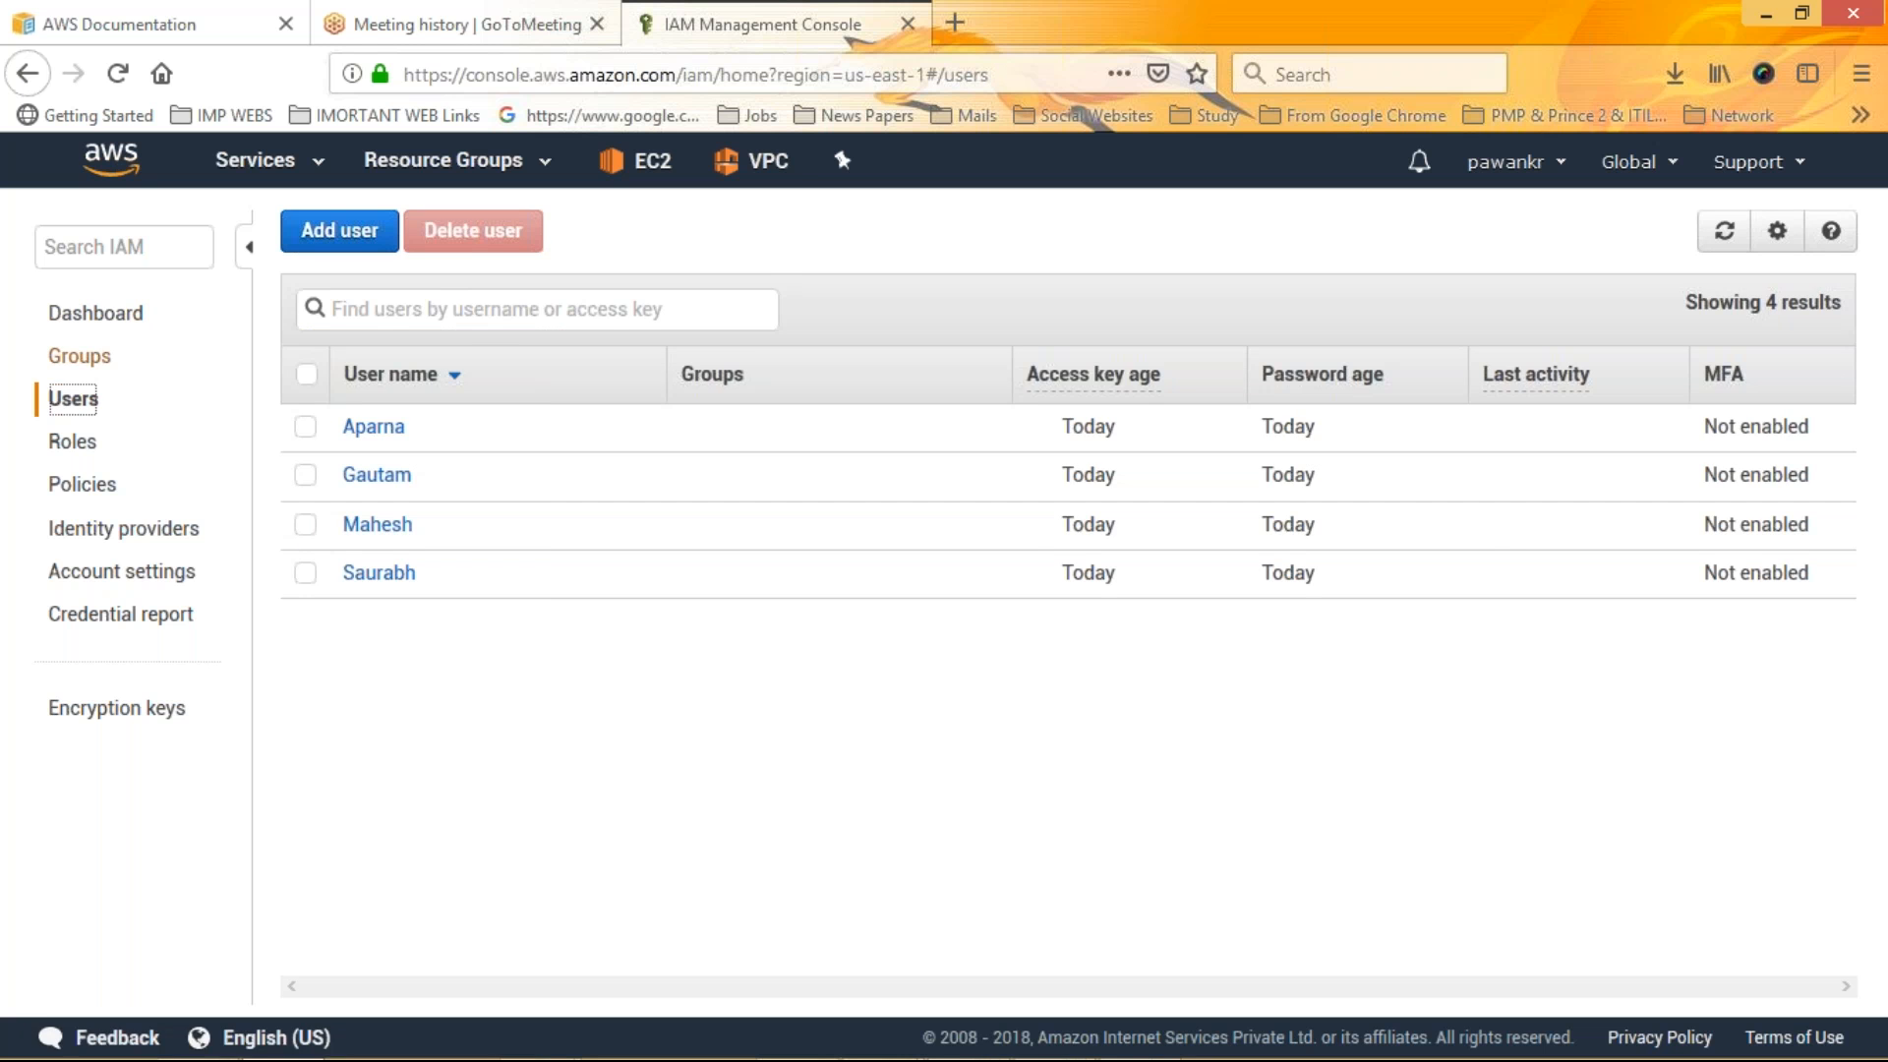
click(79, 356)
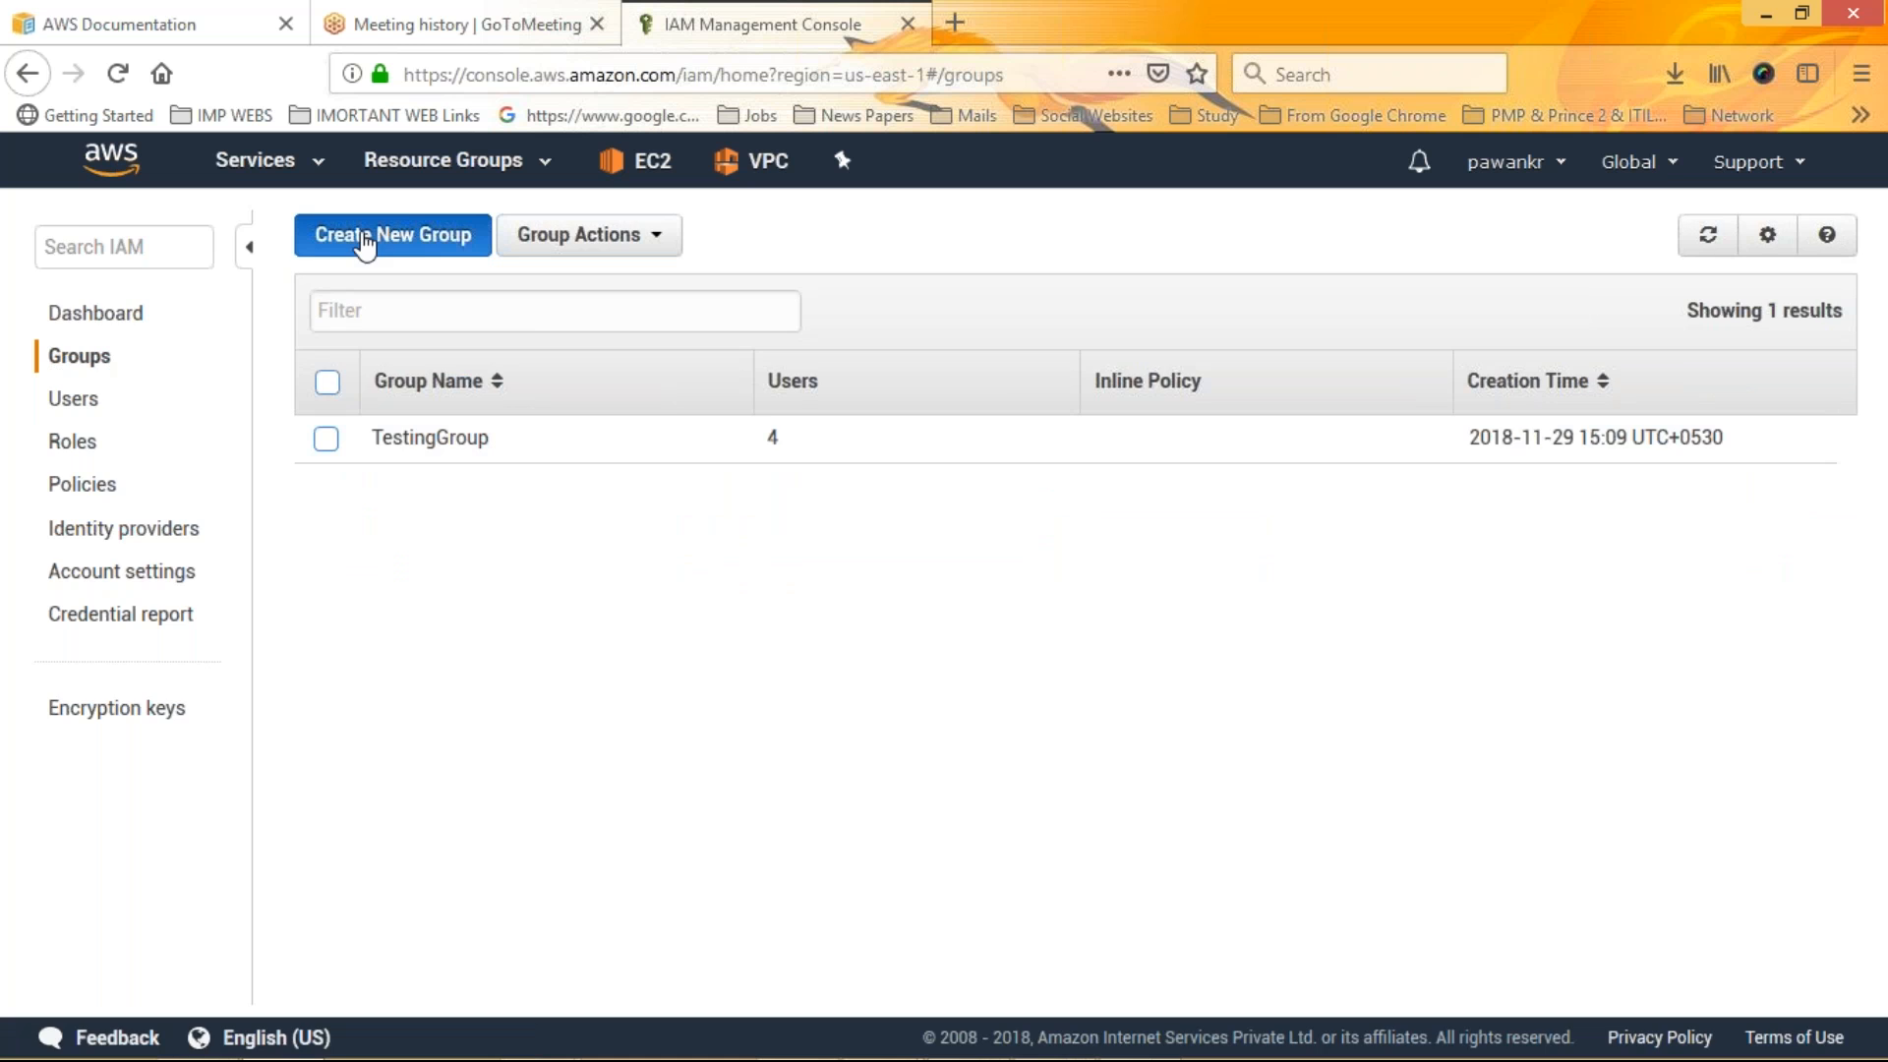
Start a new group named mkceate30-11-2018 and proceed to the policy step
click(364, 236)
click(773, 352)
text(mkce)
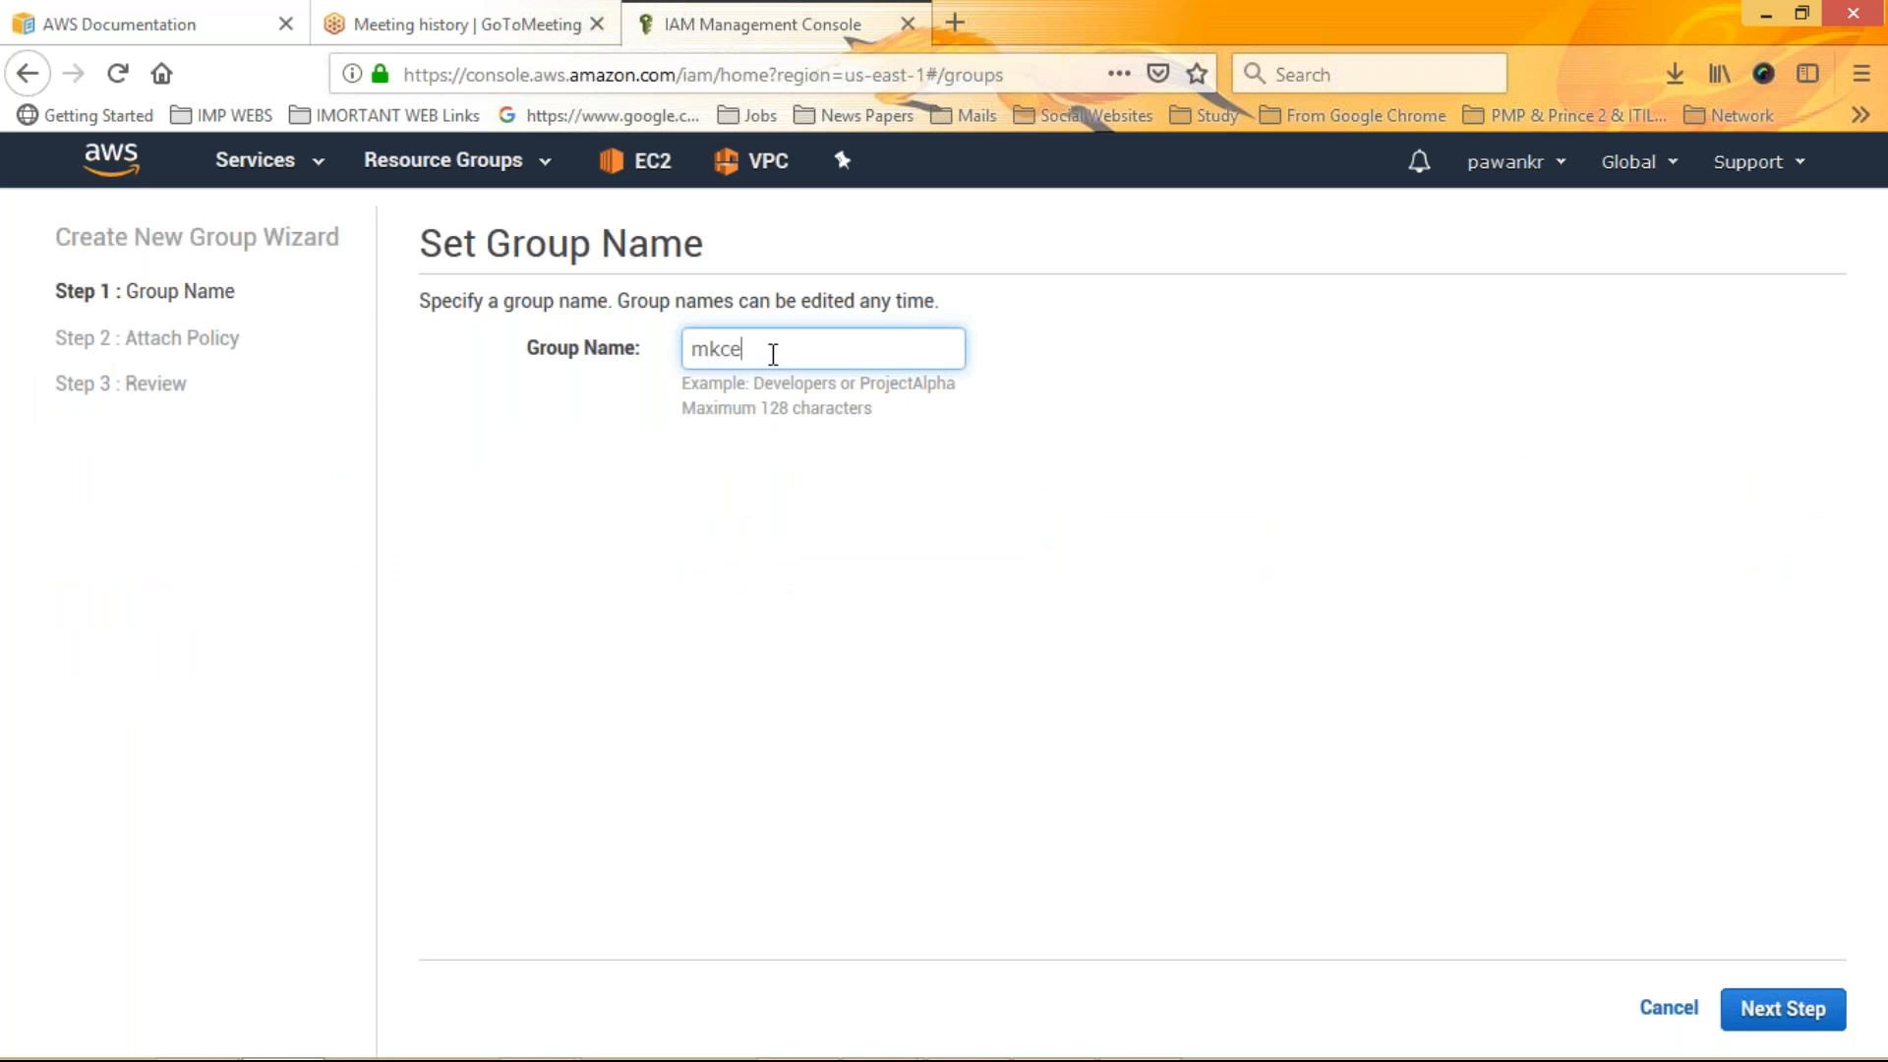
text(ate30-11-2018)
click(1799, 1022)
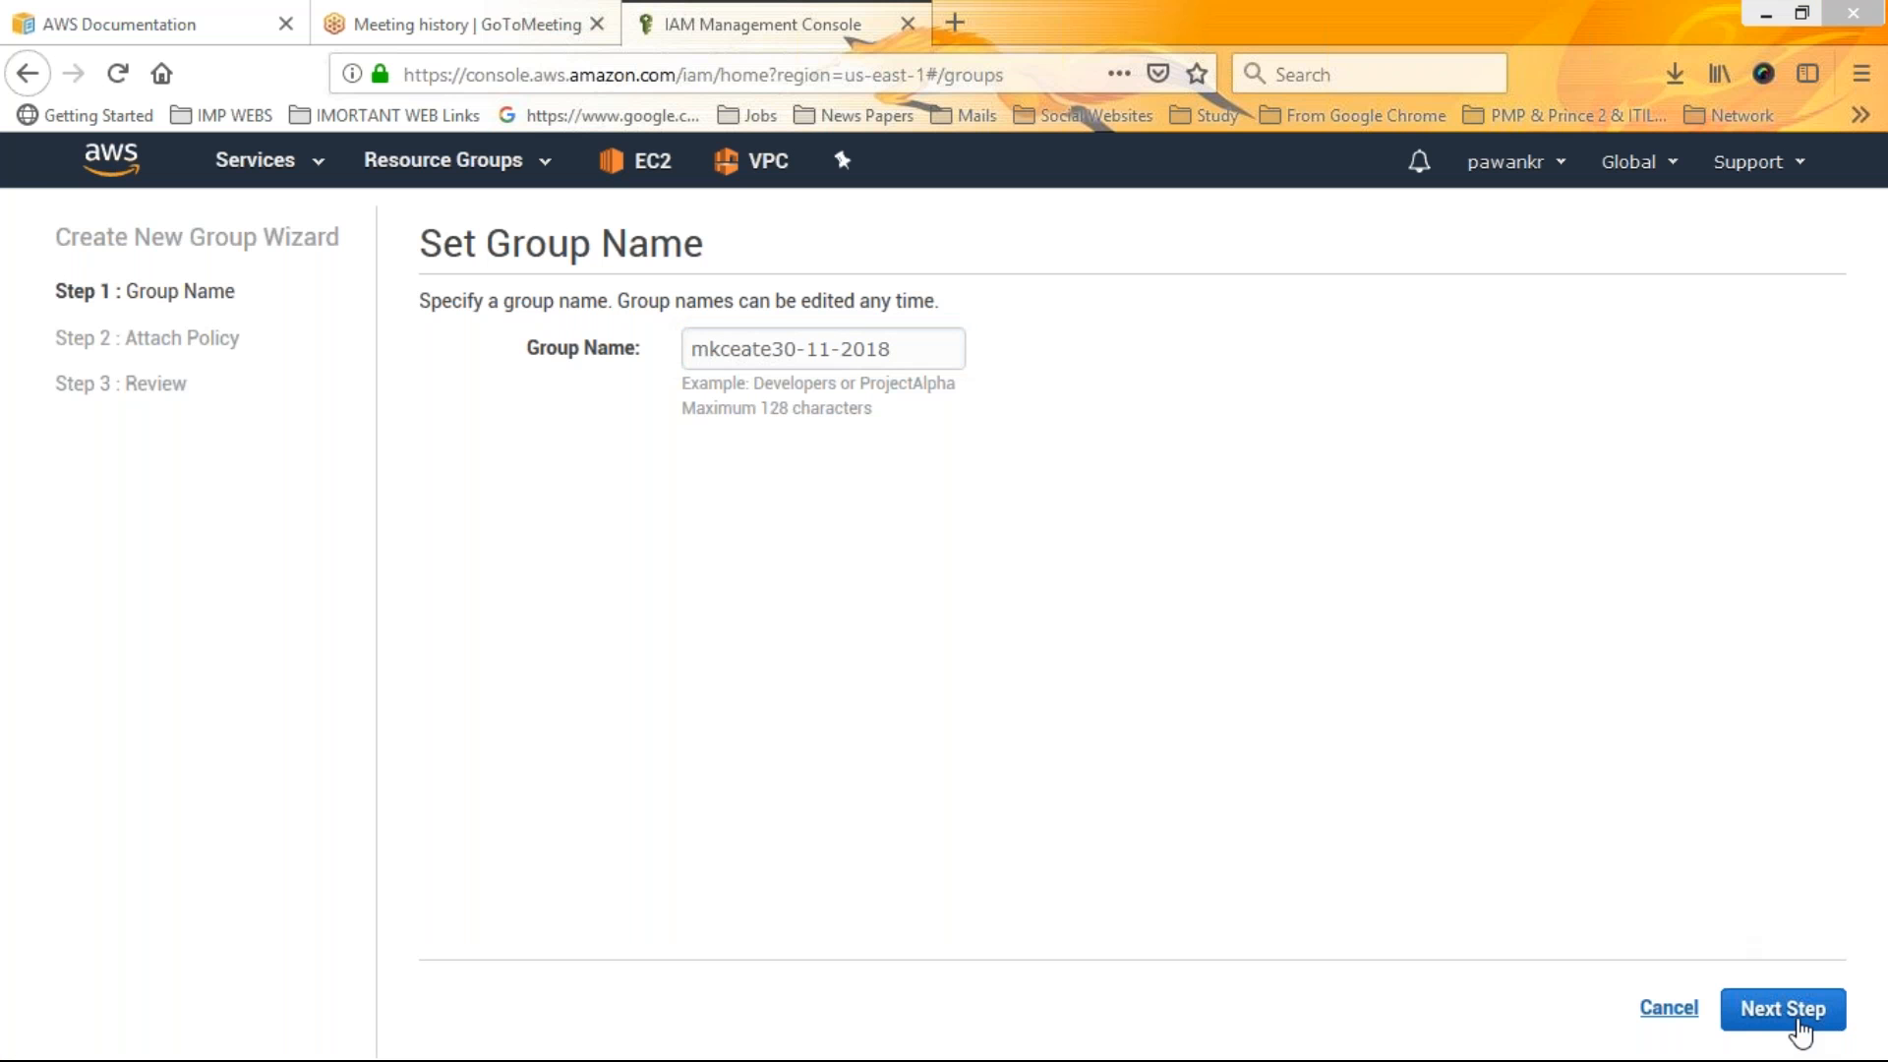
click(1801, 1029)
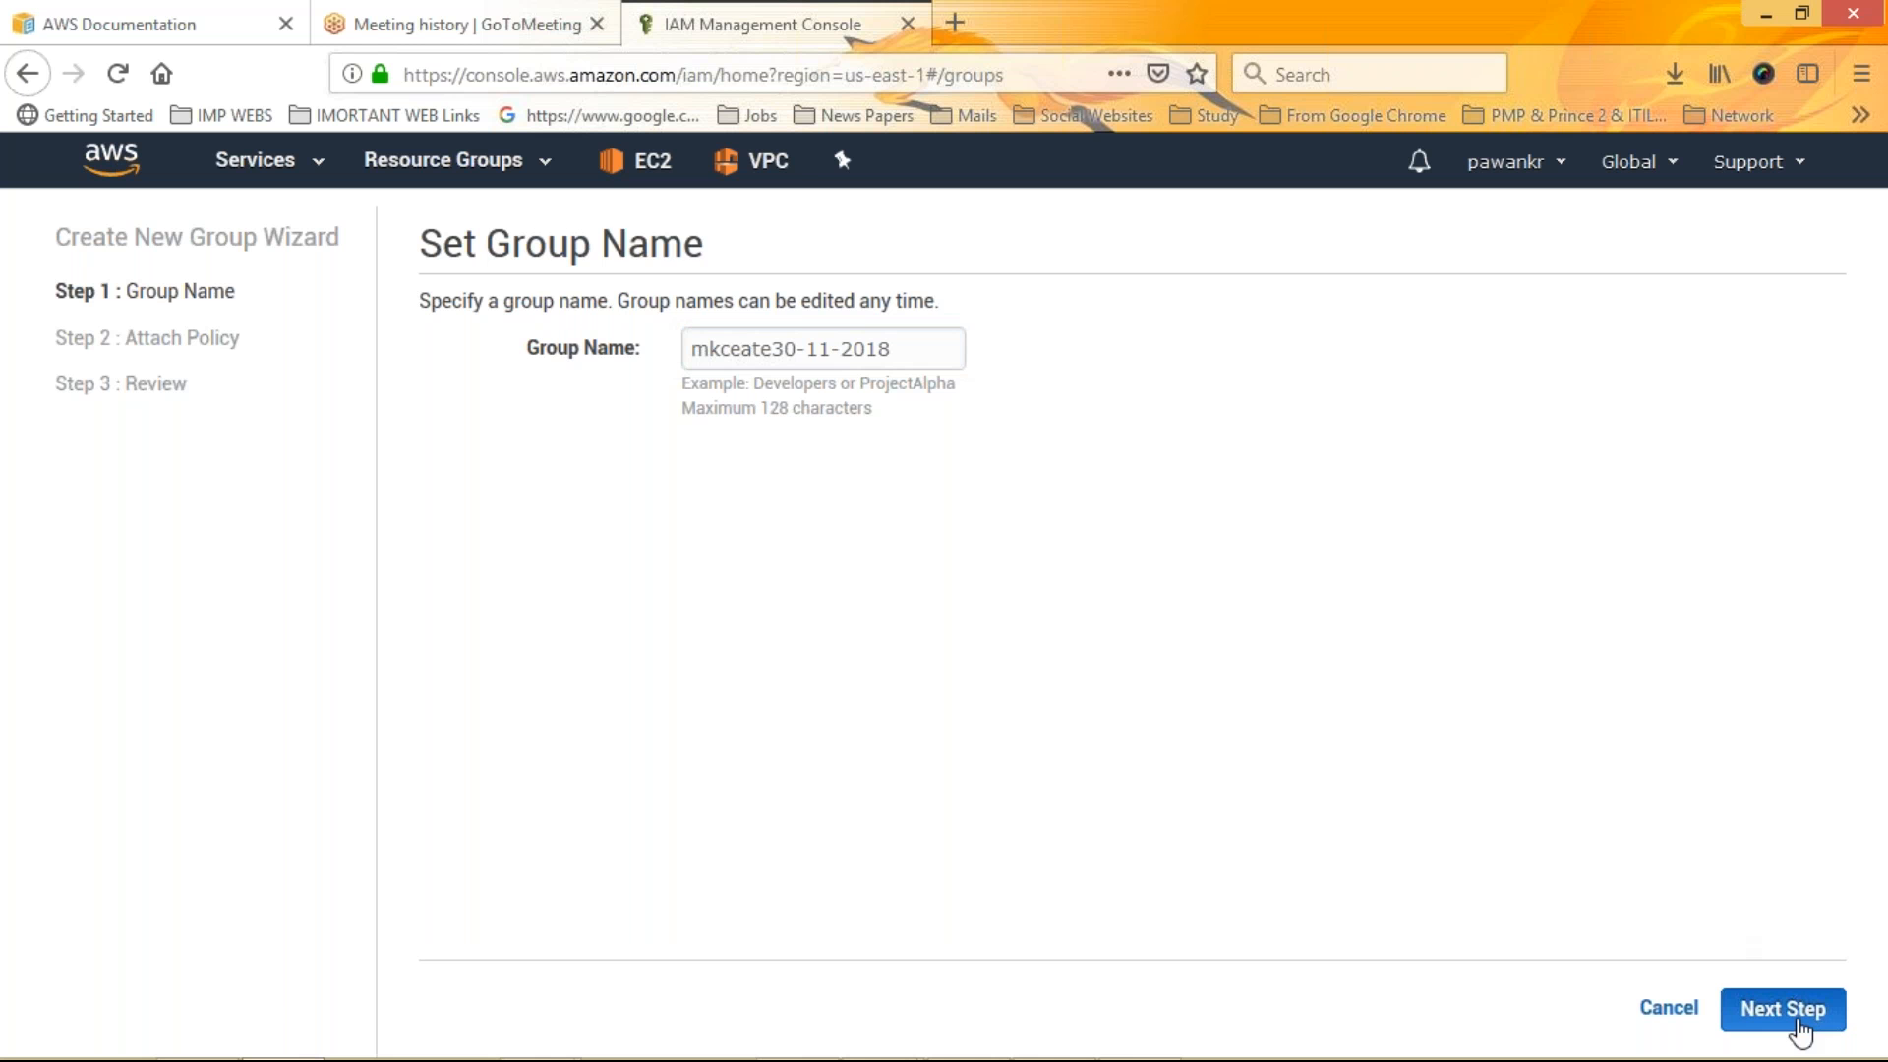
Attach the AmazonEC2FullAccess and AdministratorAccess policies to the group and create it
drag(126, 337, 243, 337)
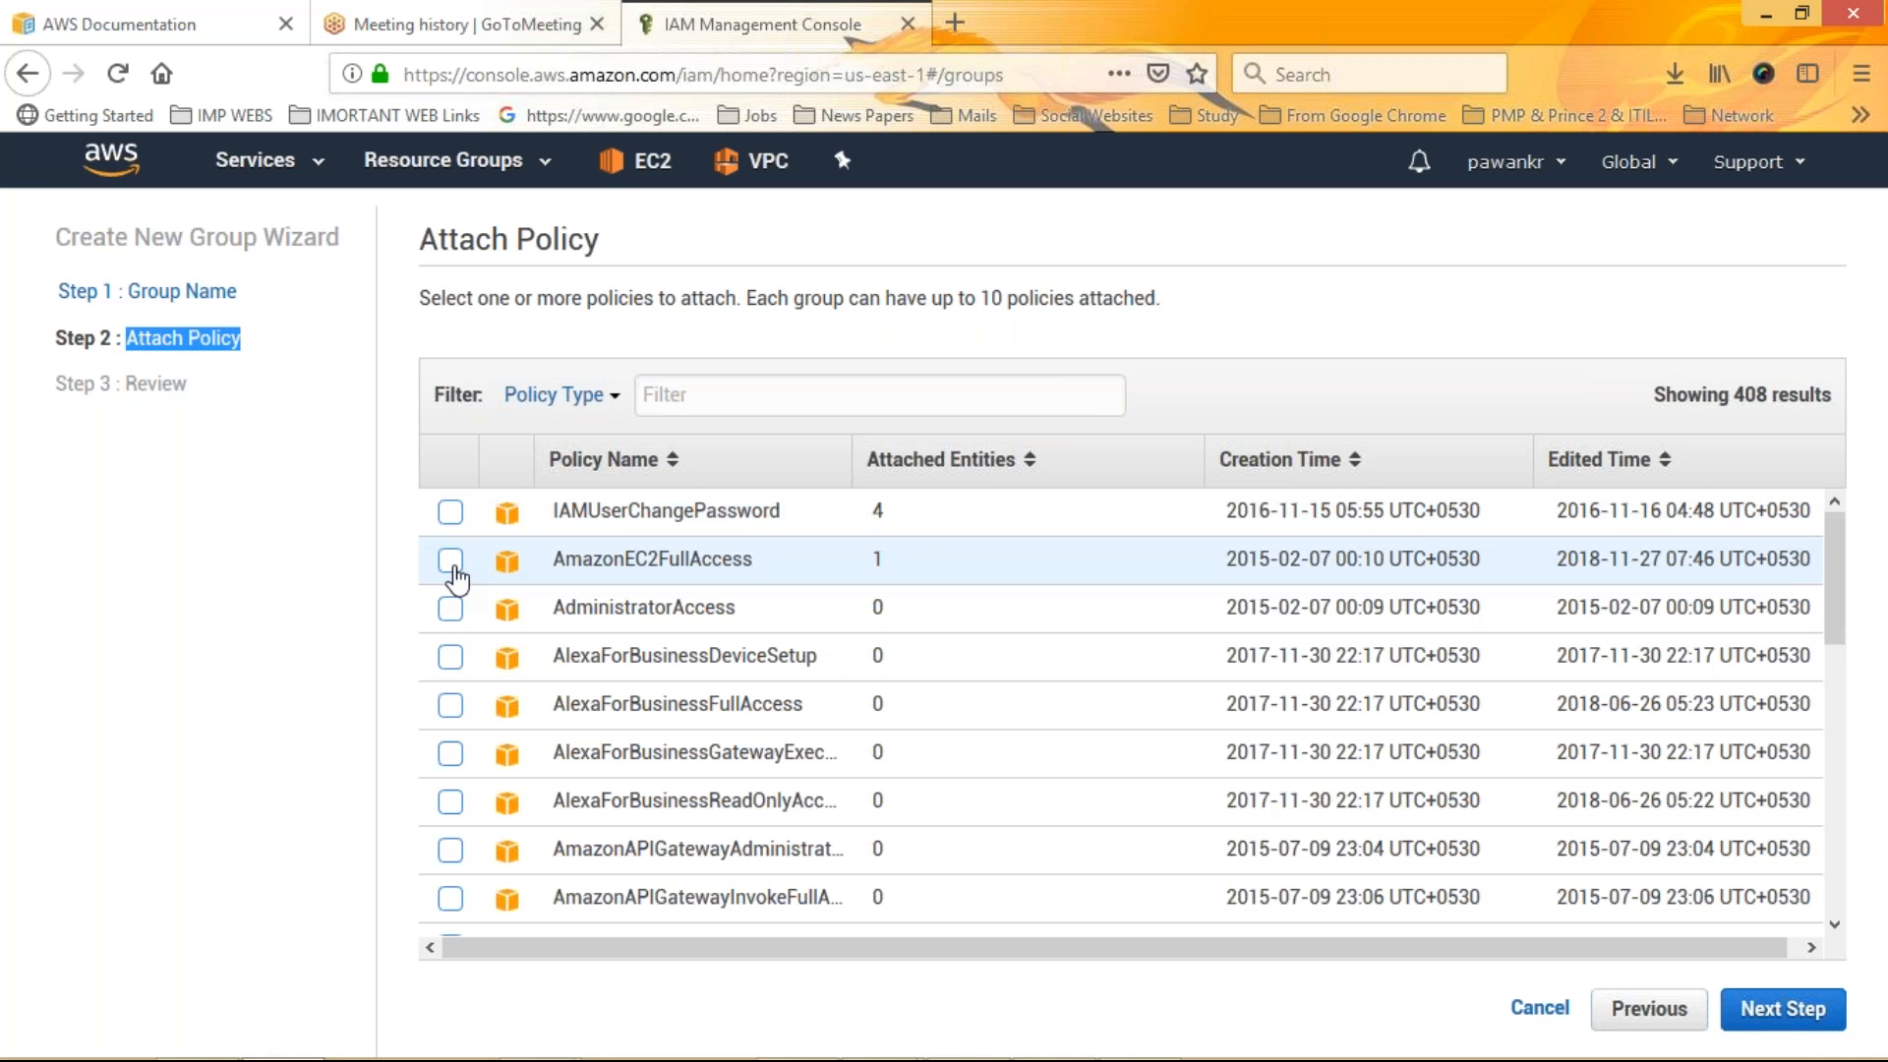
click(453, 570)
click(452, 568)
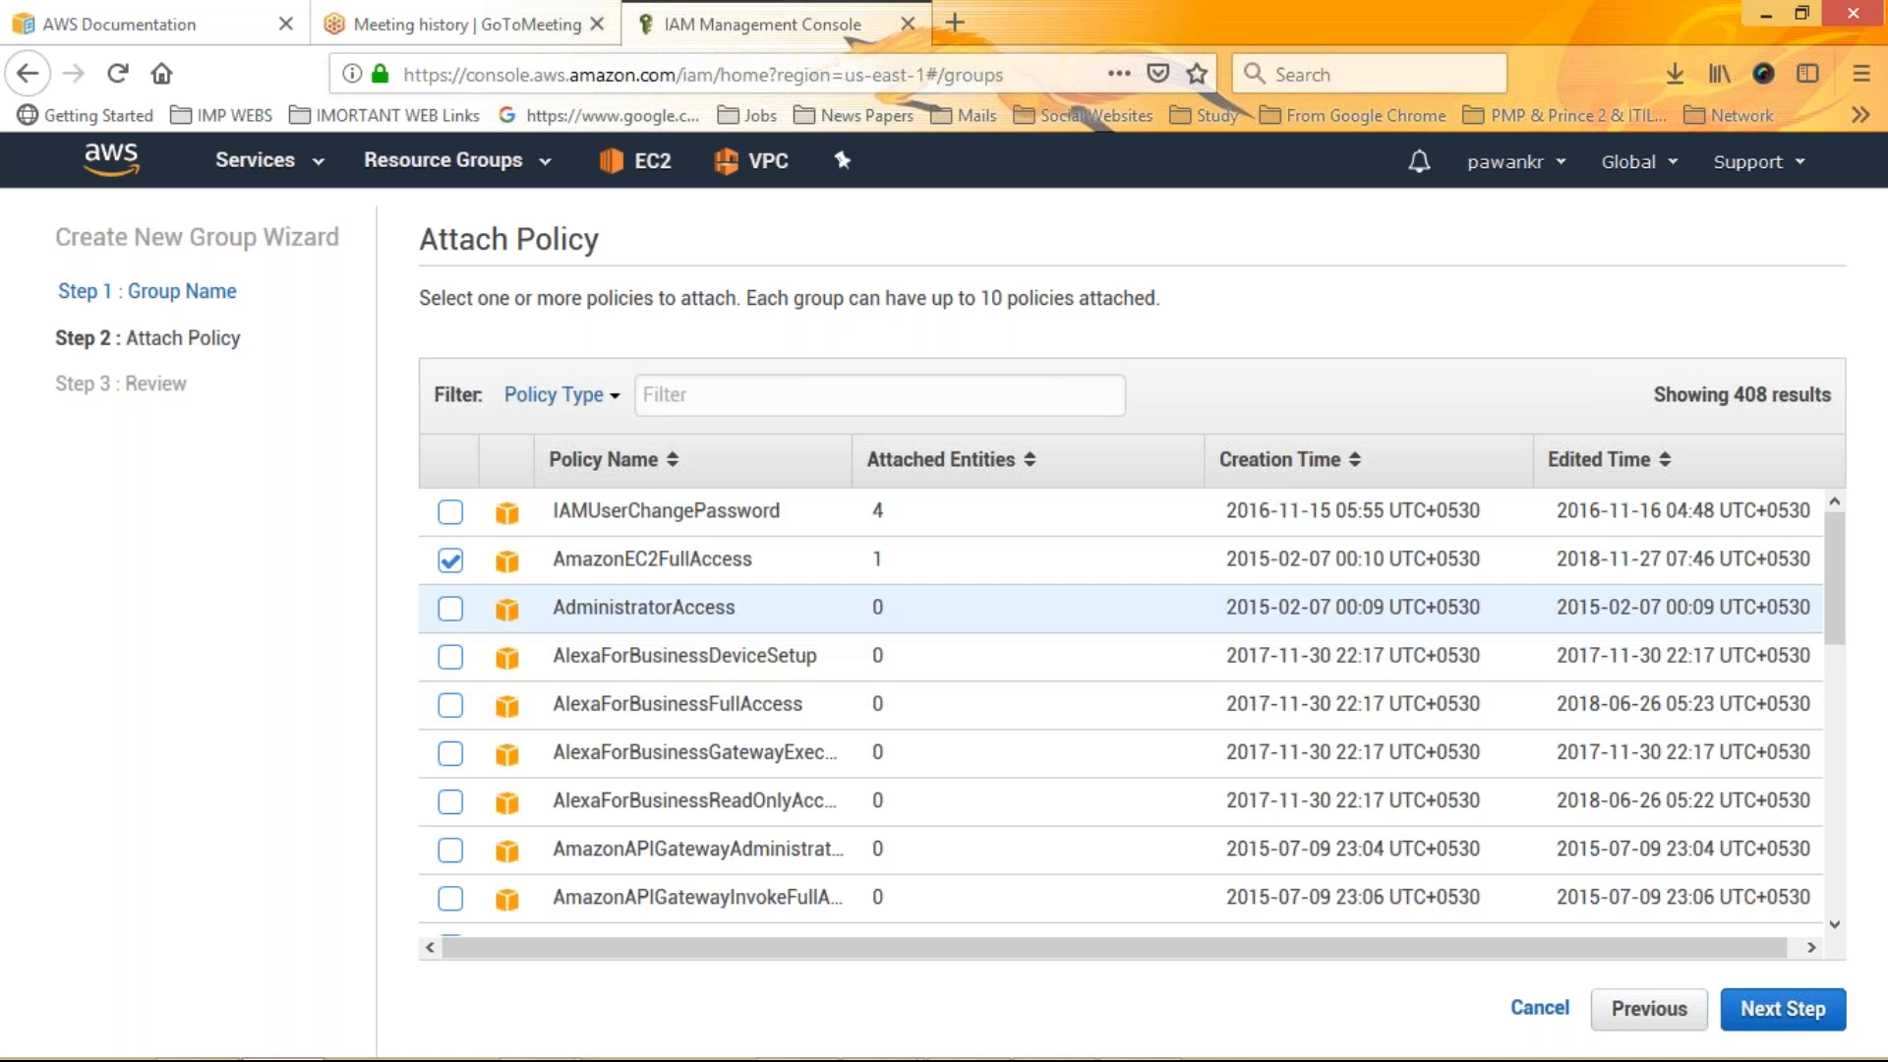
scroll(1835, 681, down, 2)
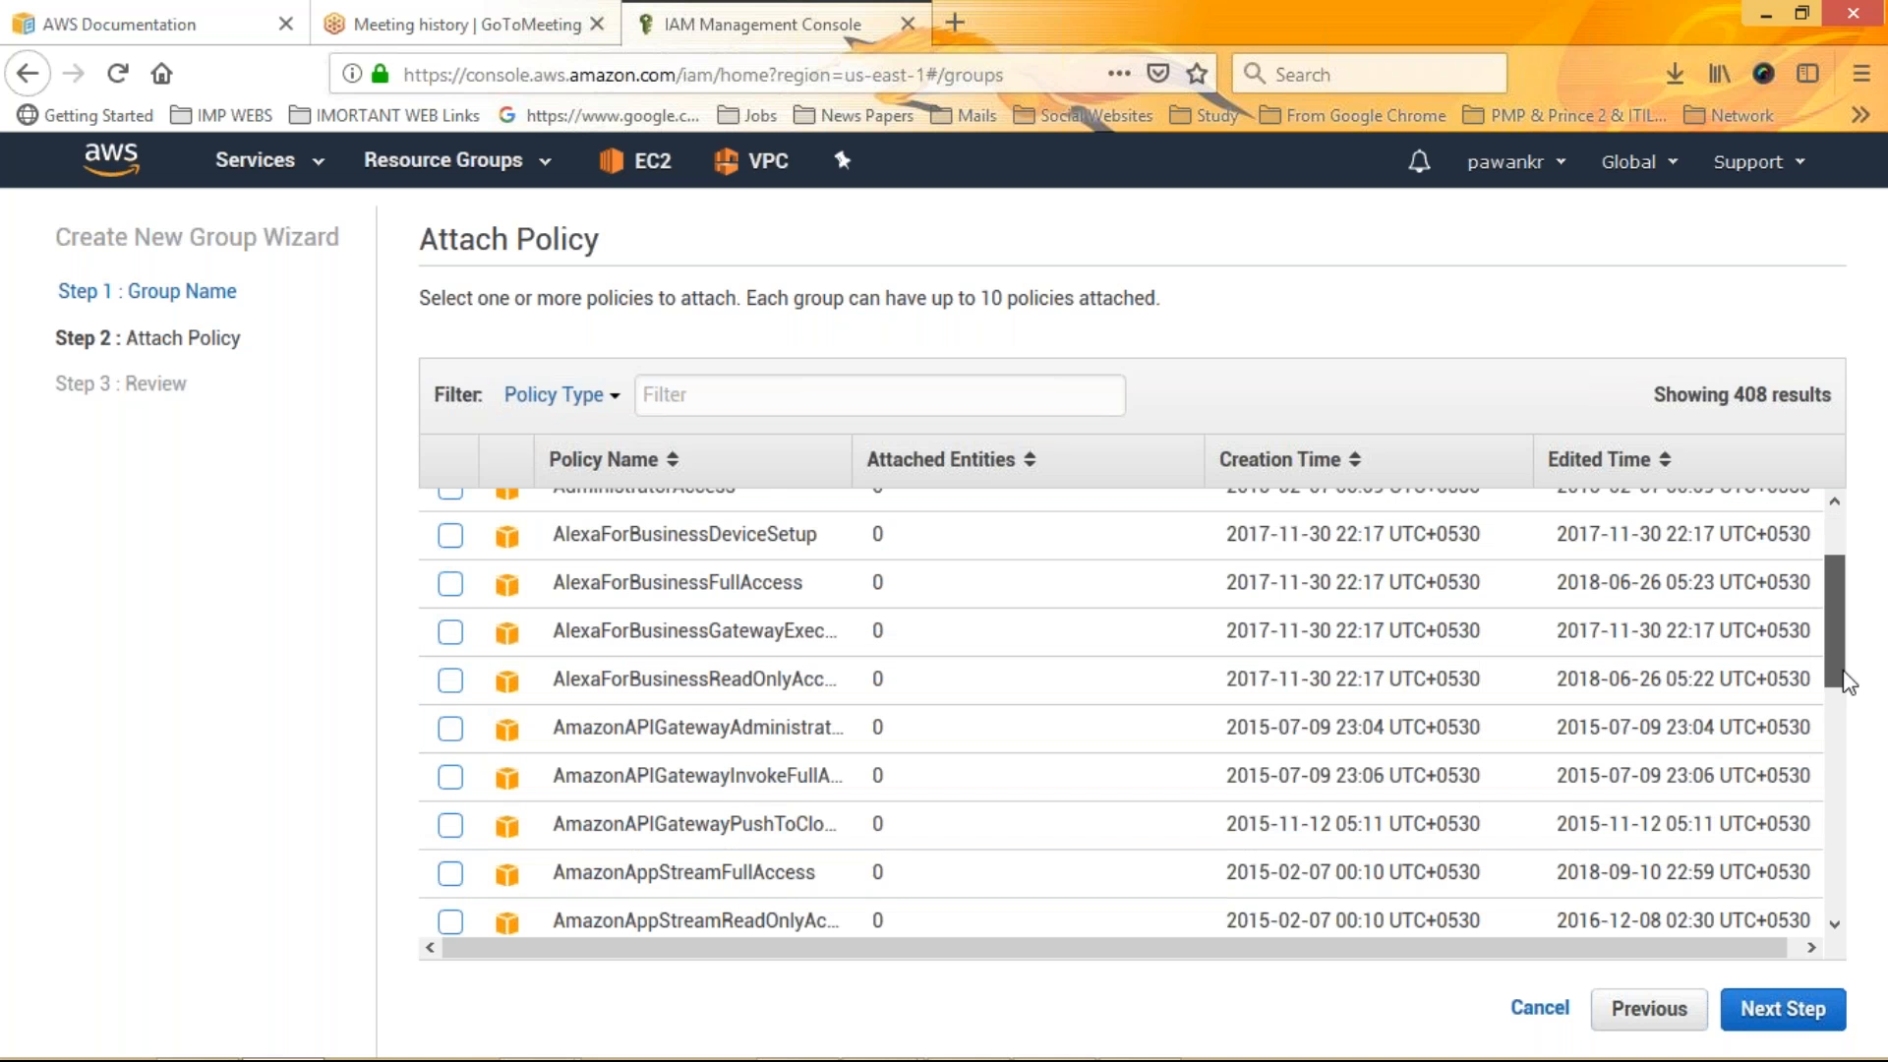
drag(1835, 682, 1835, 863)
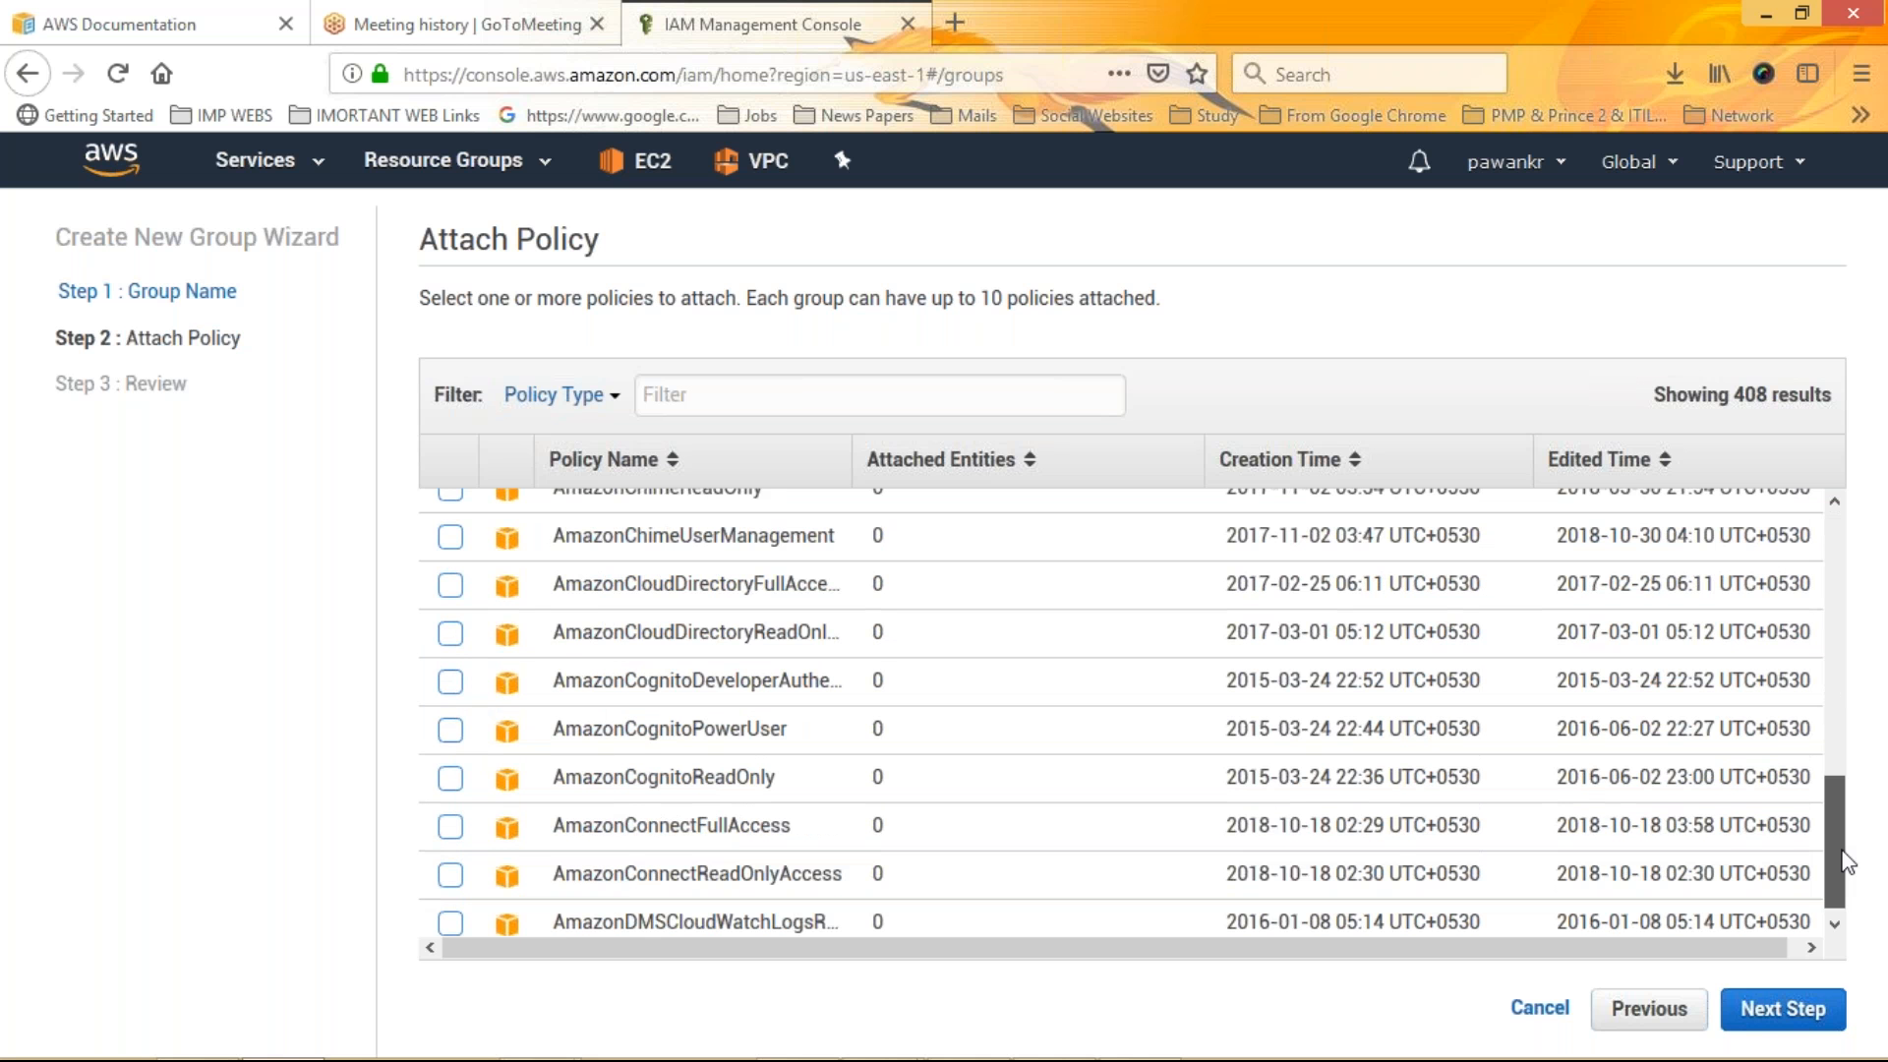
drag(1847, 862, 1839, 499)
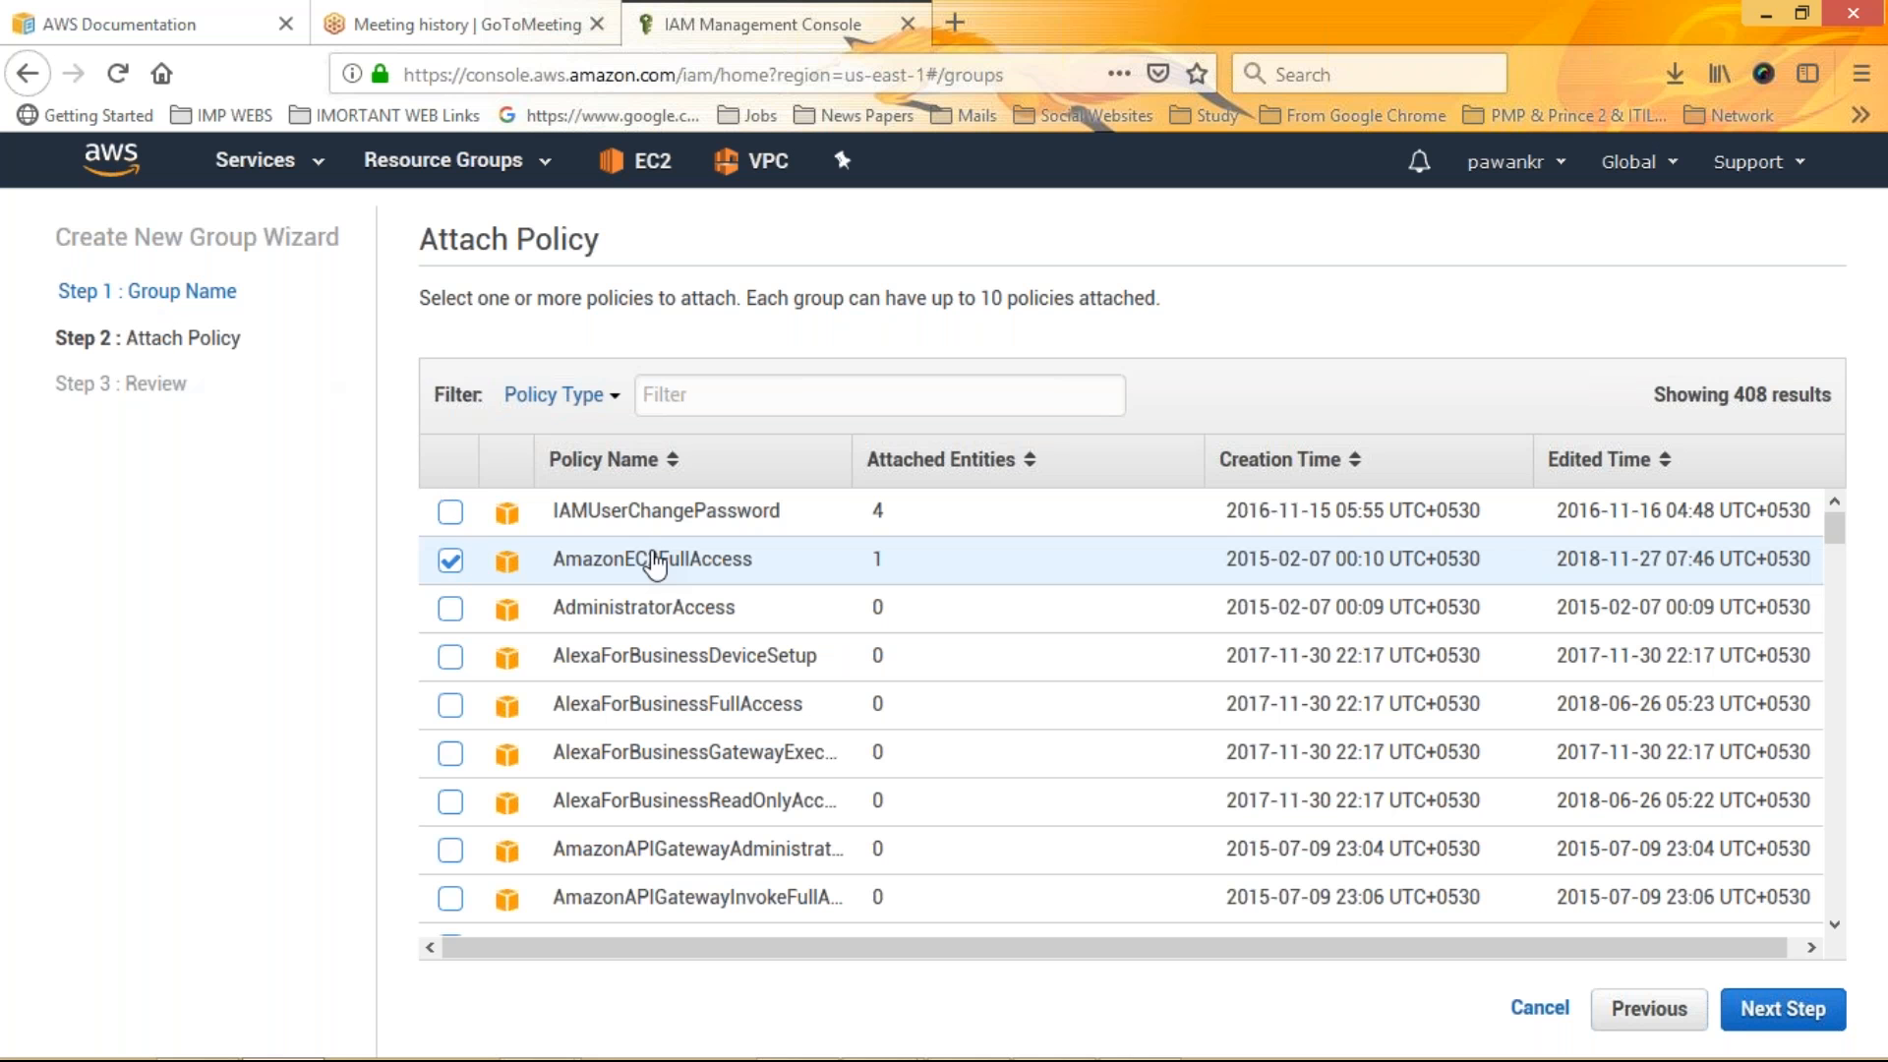
click(451, 609)
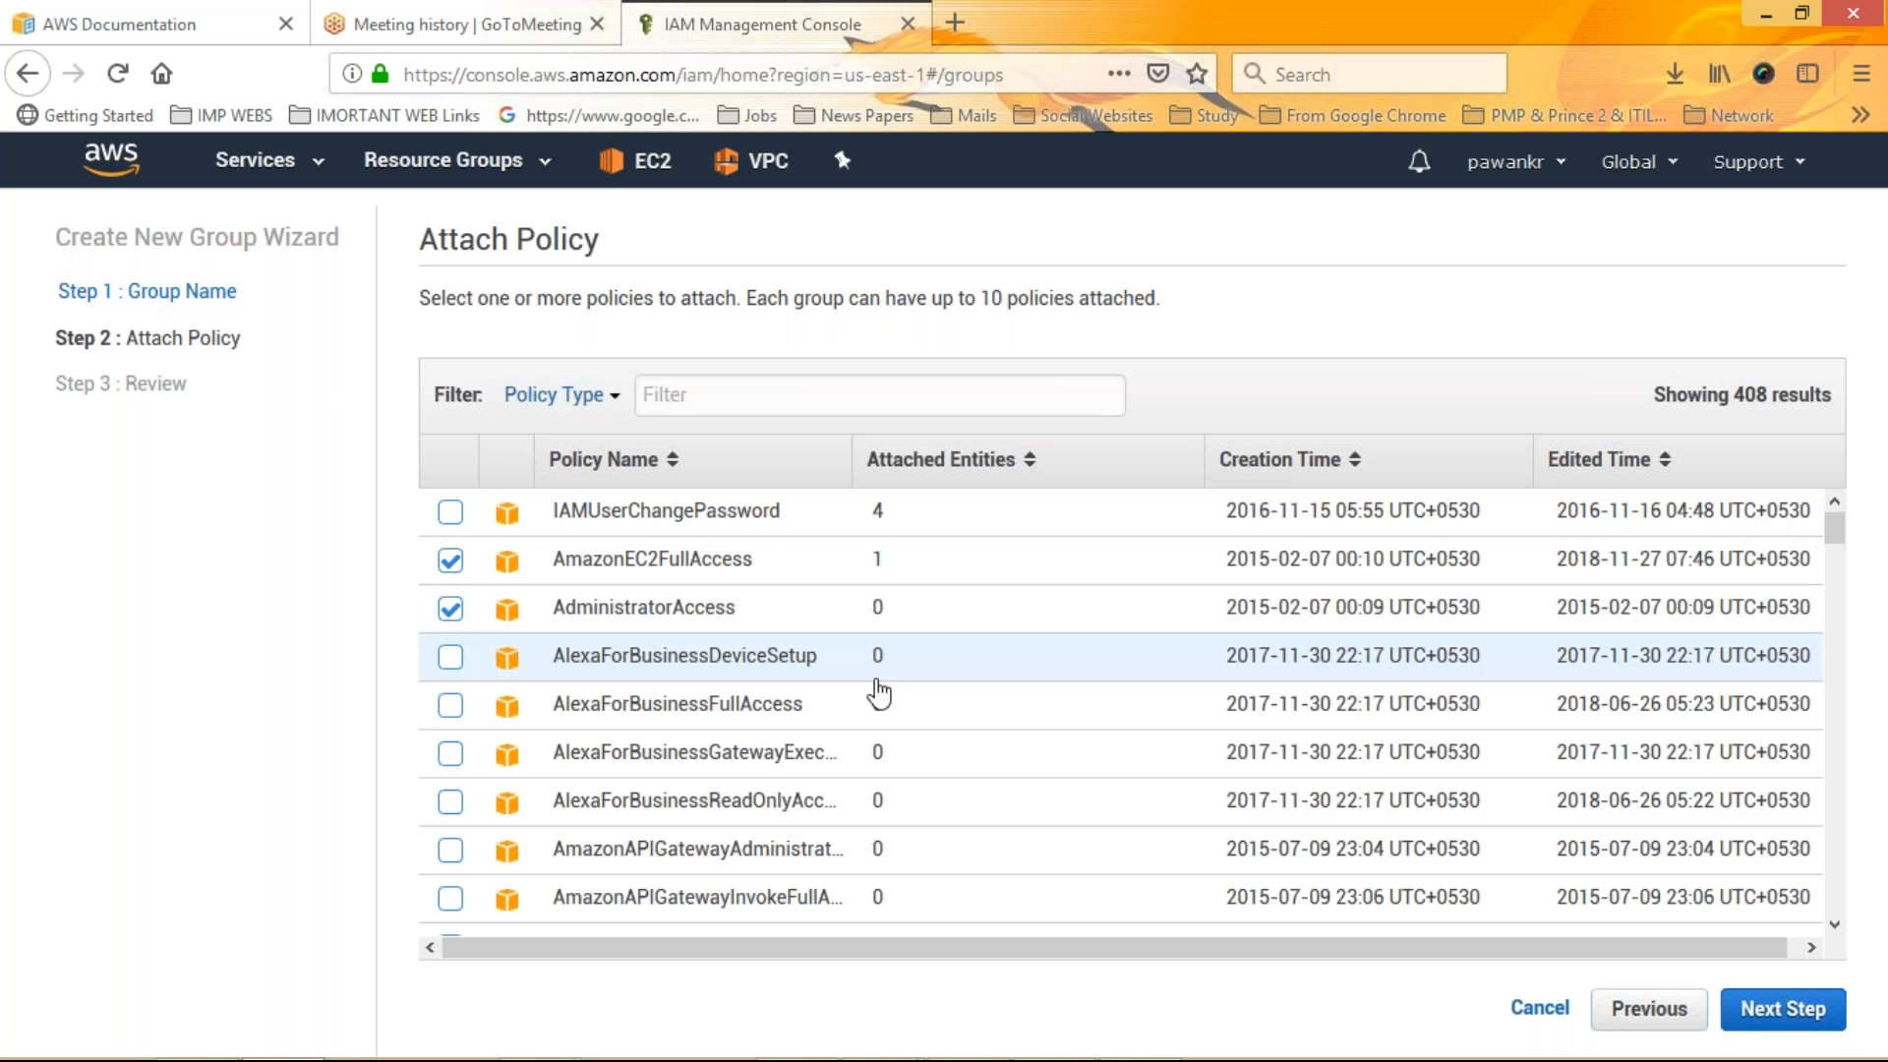
click(1785, 1010)
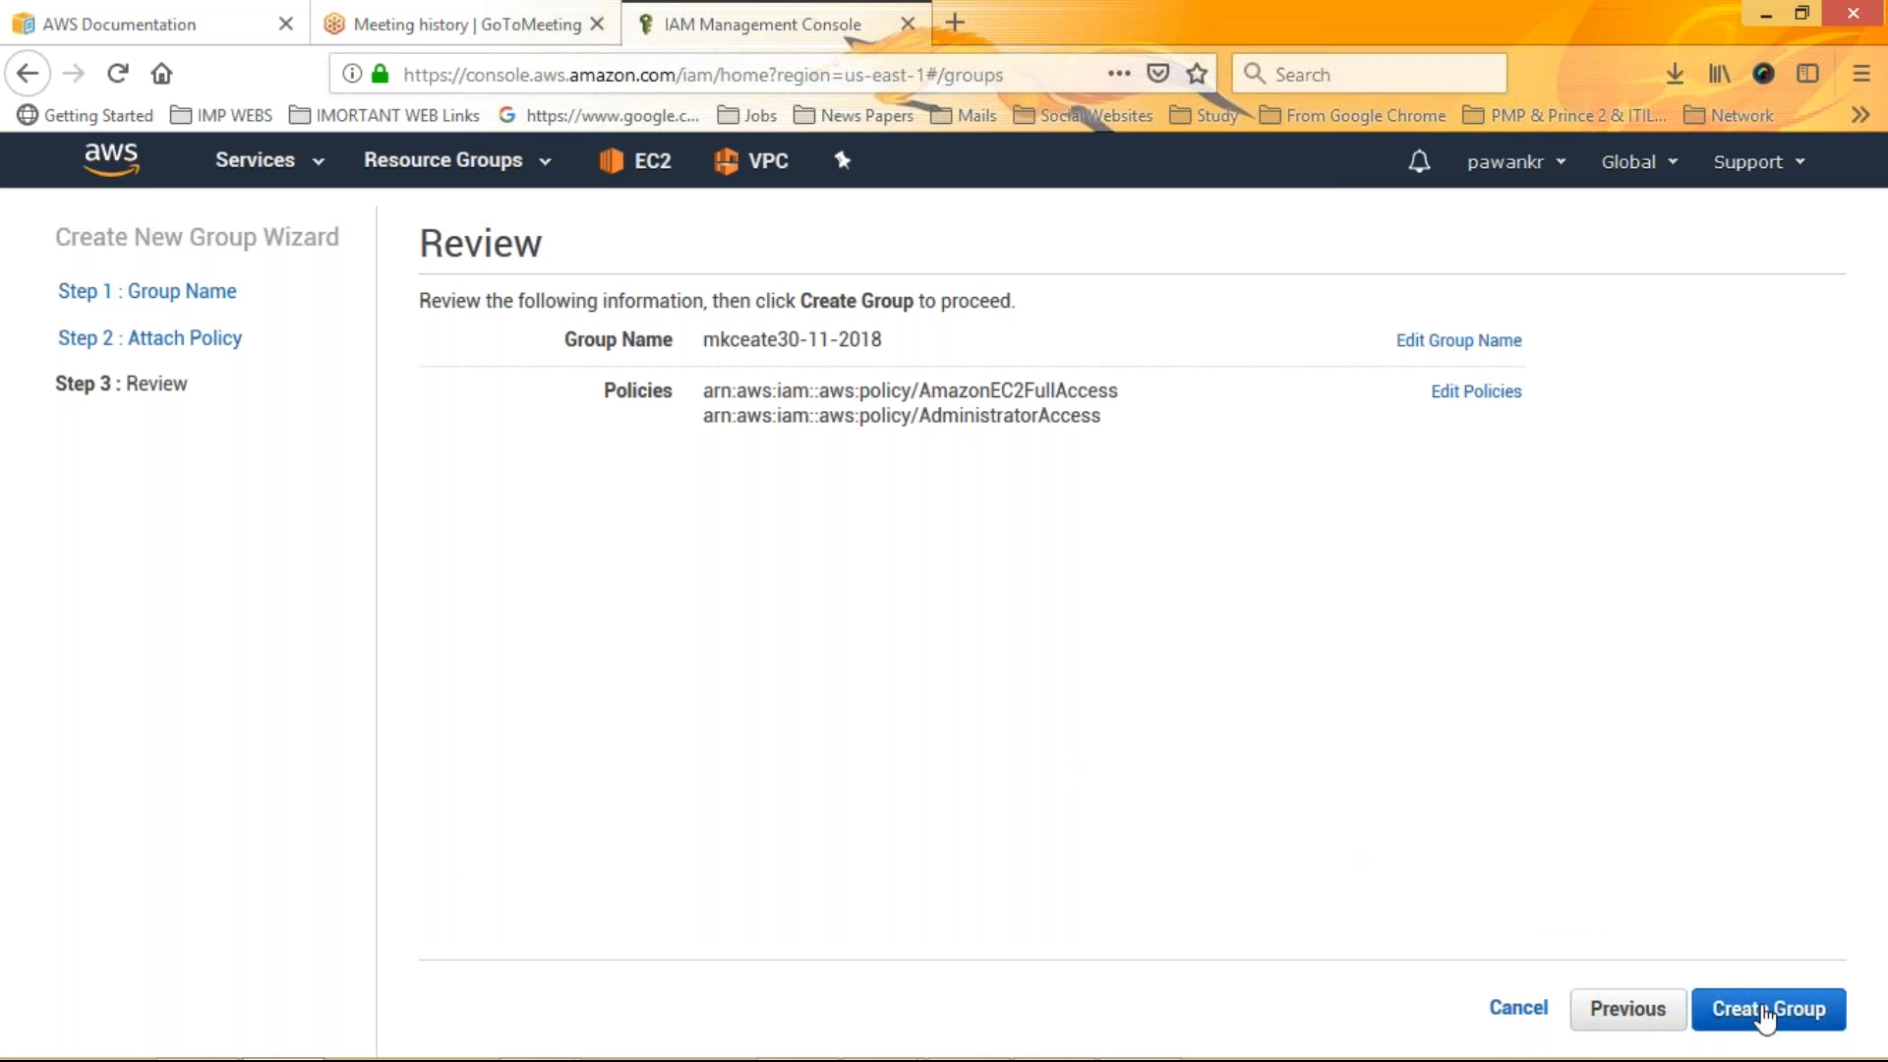
click(1760, 1010)
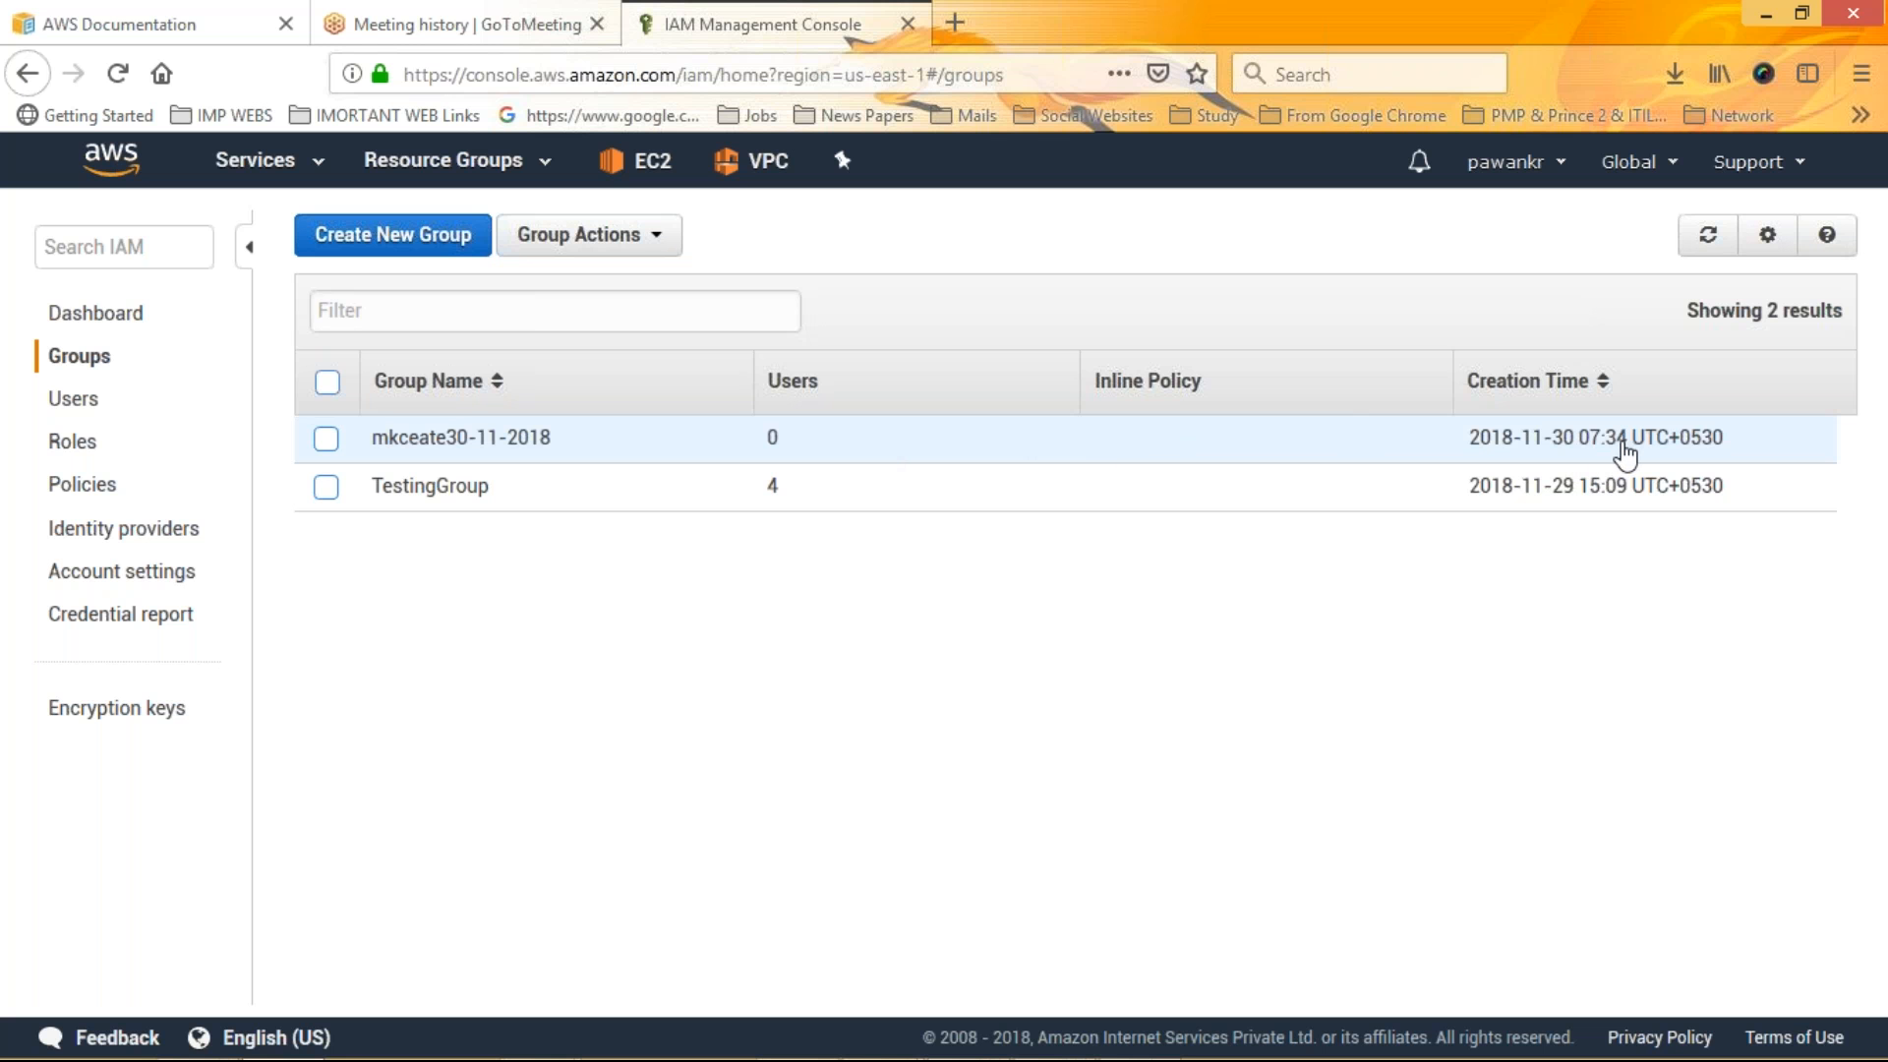
Start adding users and enter two new user names
click(65, 398)
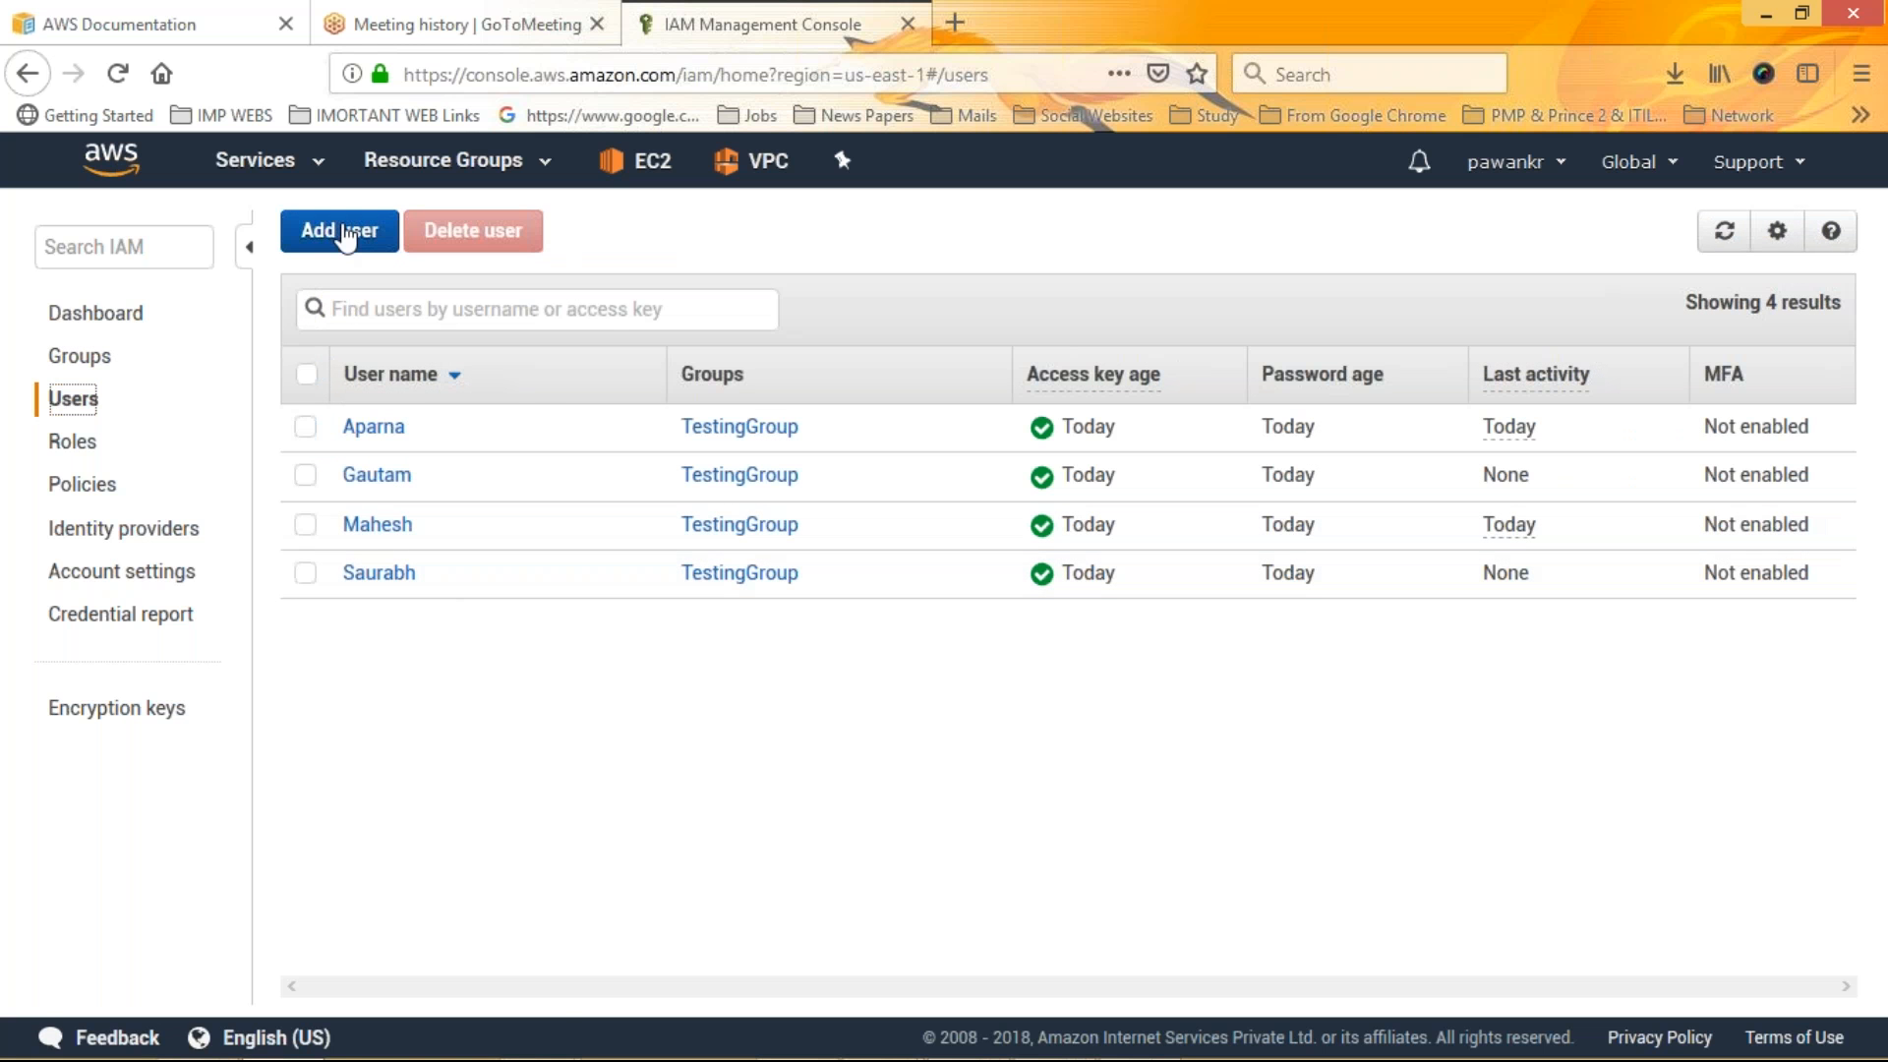
click(345, 236)
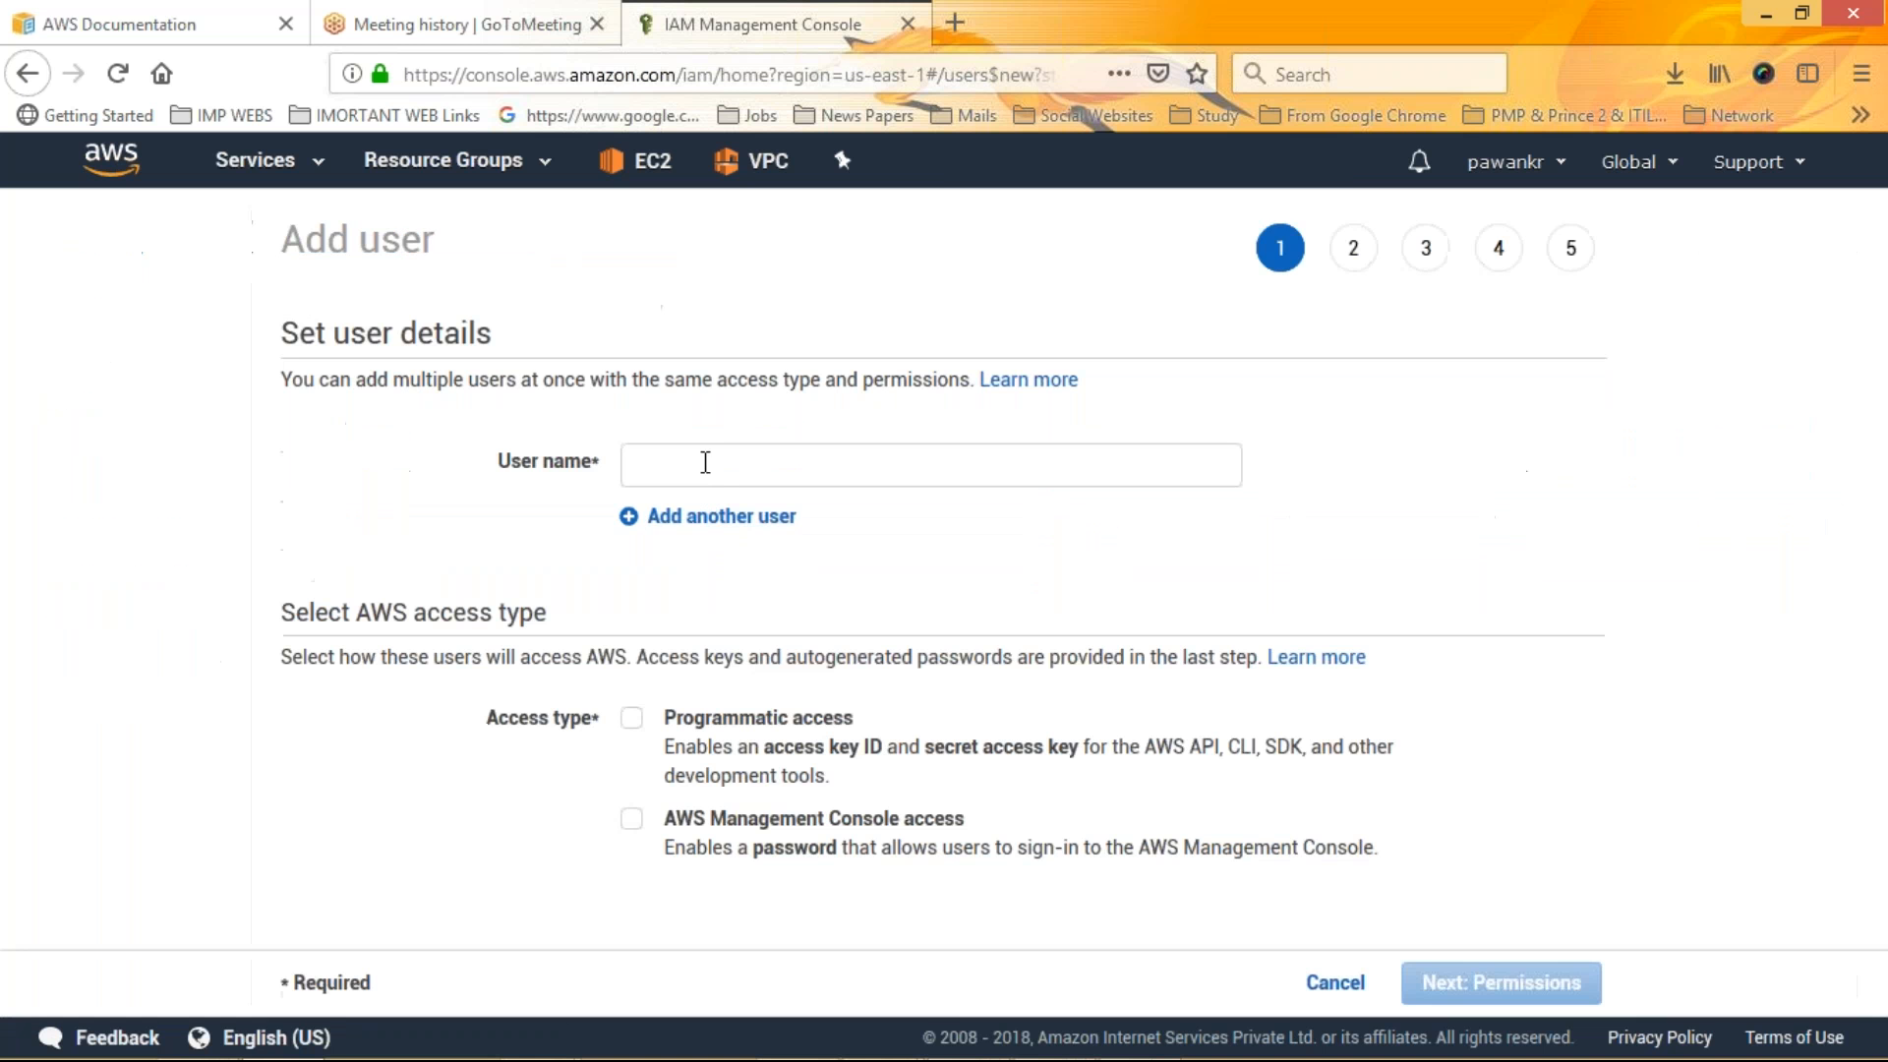
click(712, 465)
text(sac)
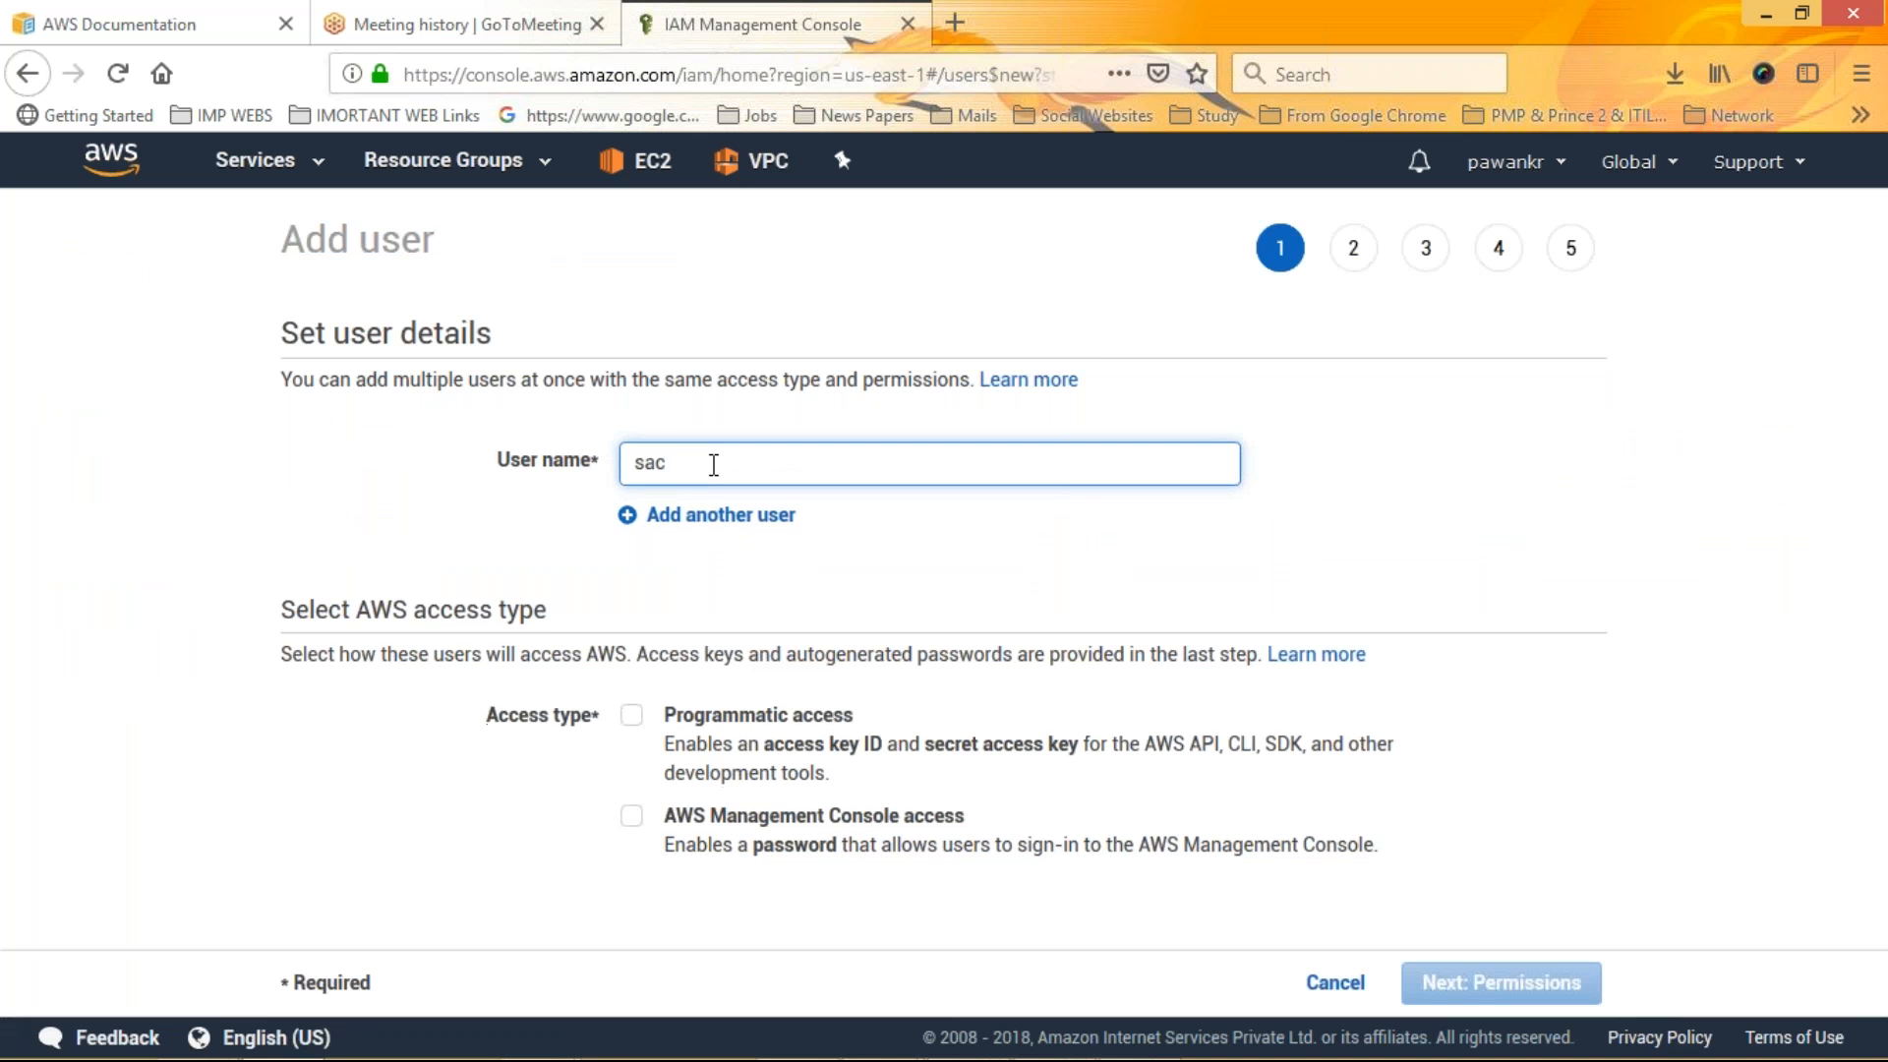
text(hin)
click(700, 520)
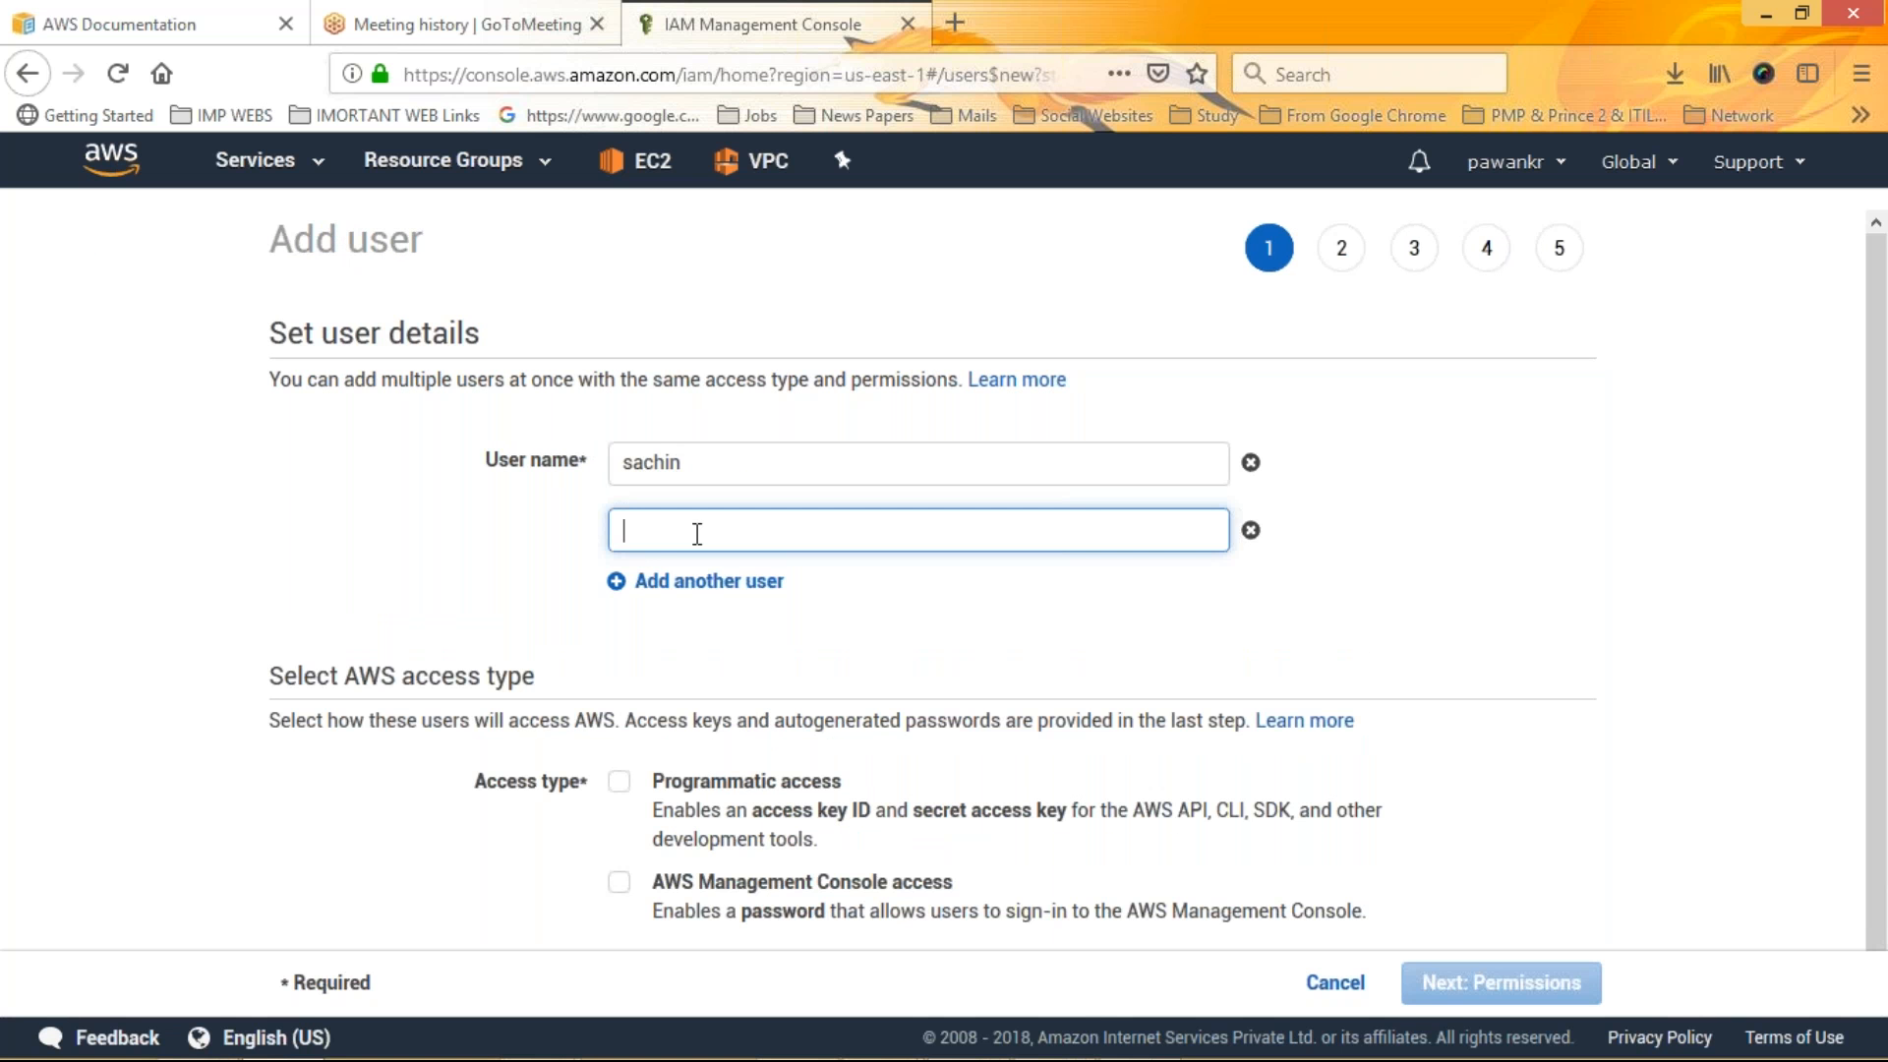
text(Rahul)
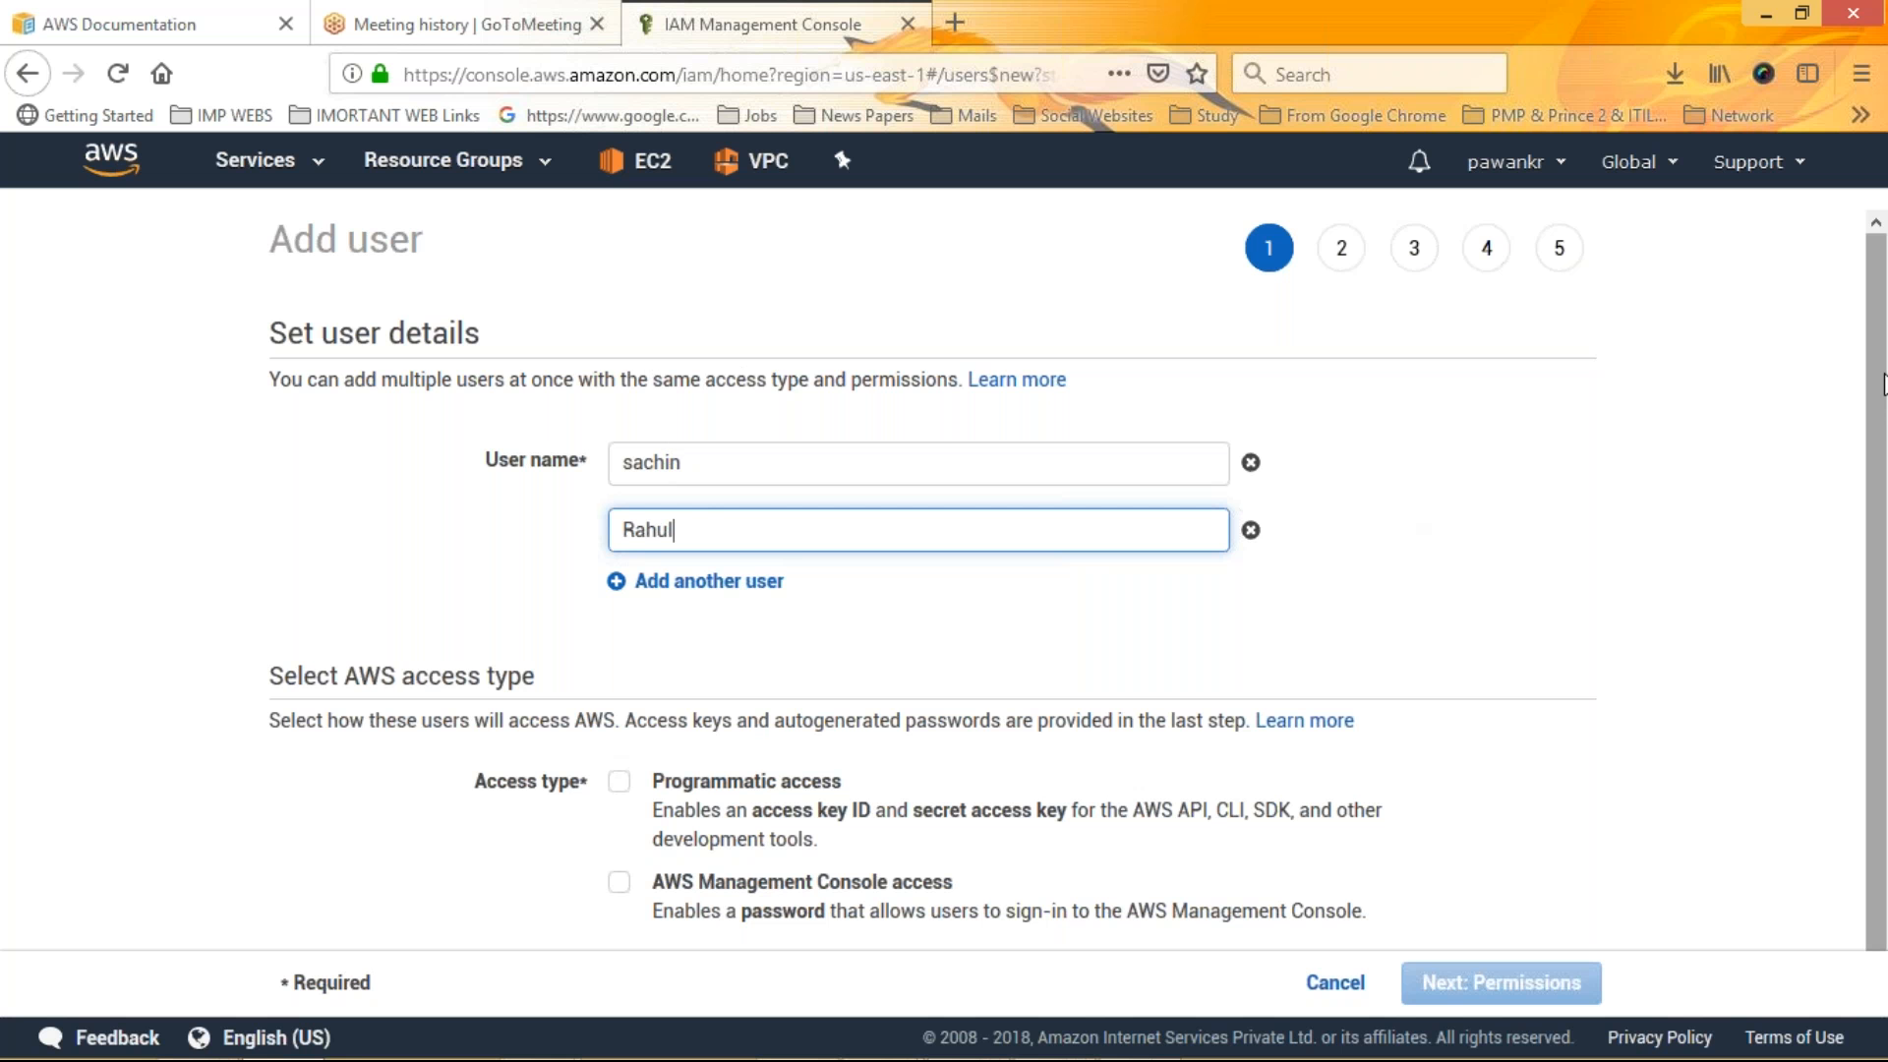
Enable both Programmatic access and AWS Management Console access for the new users
drag(1885, 375, 1885, 411)
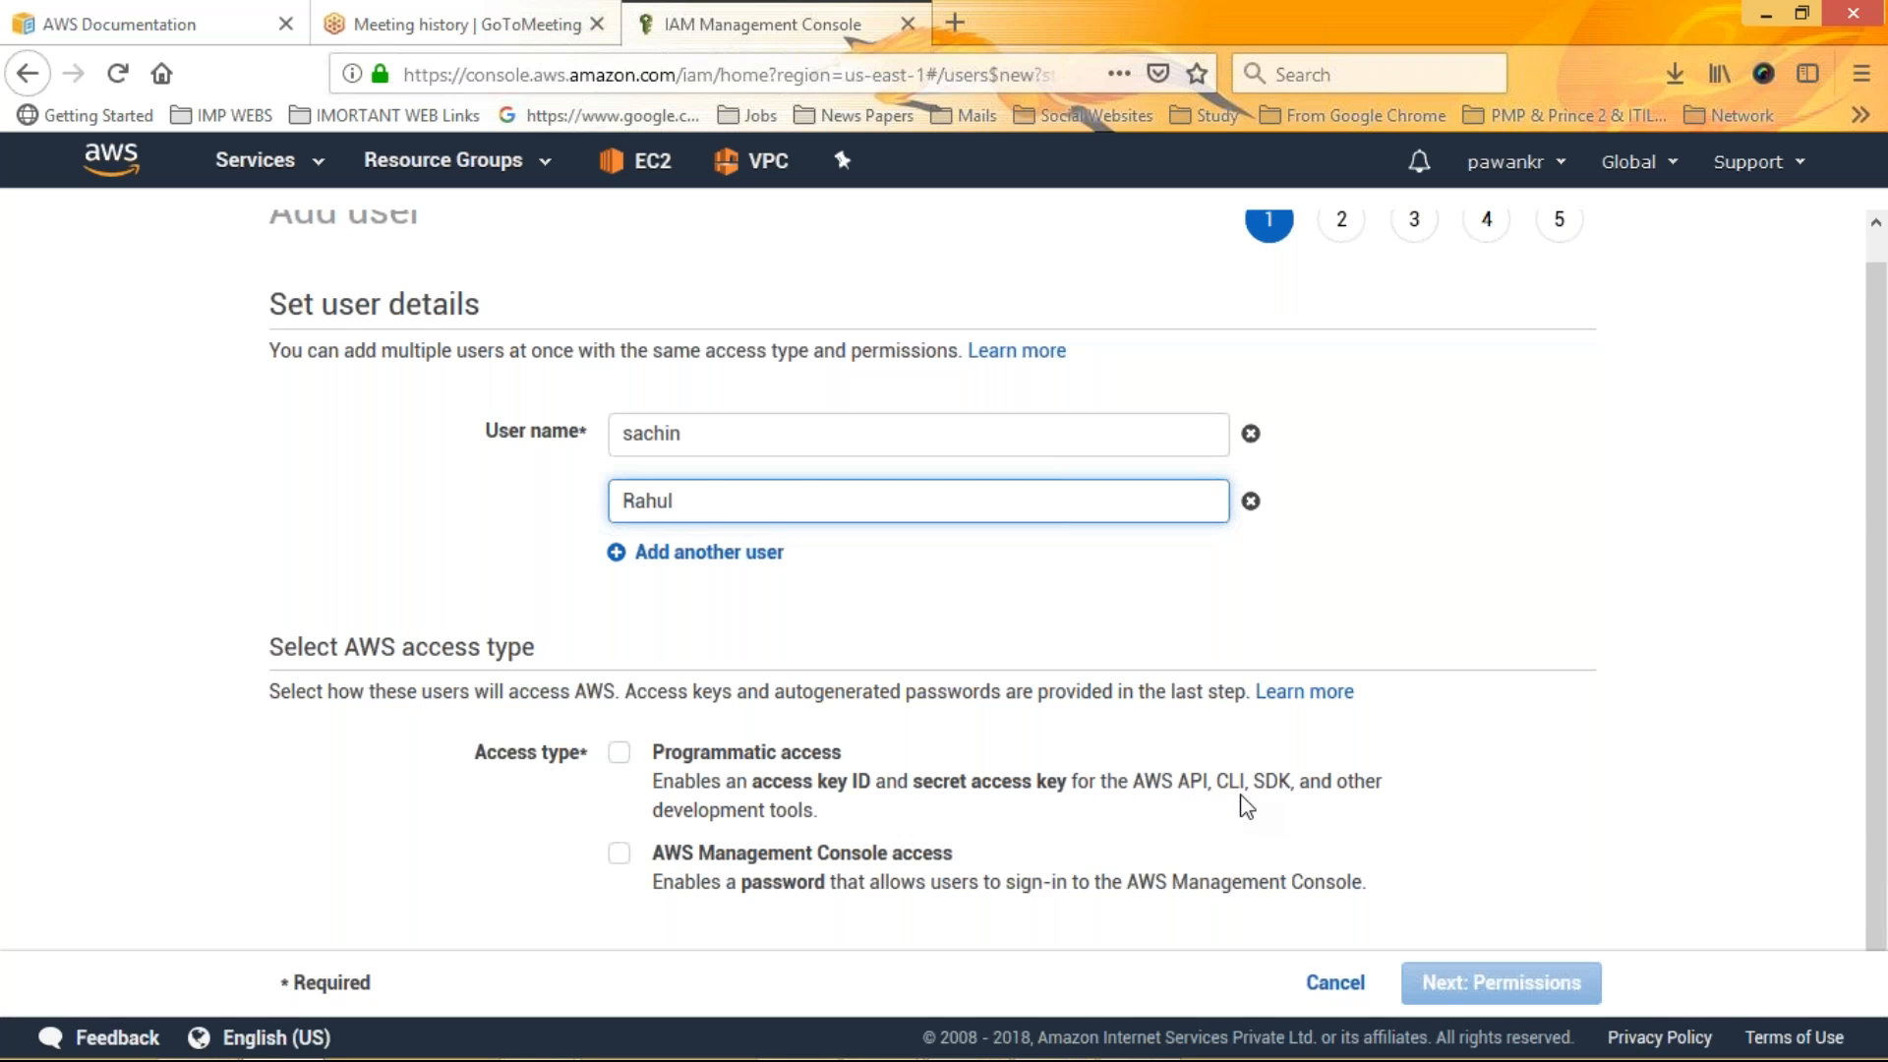
click(620, 757)
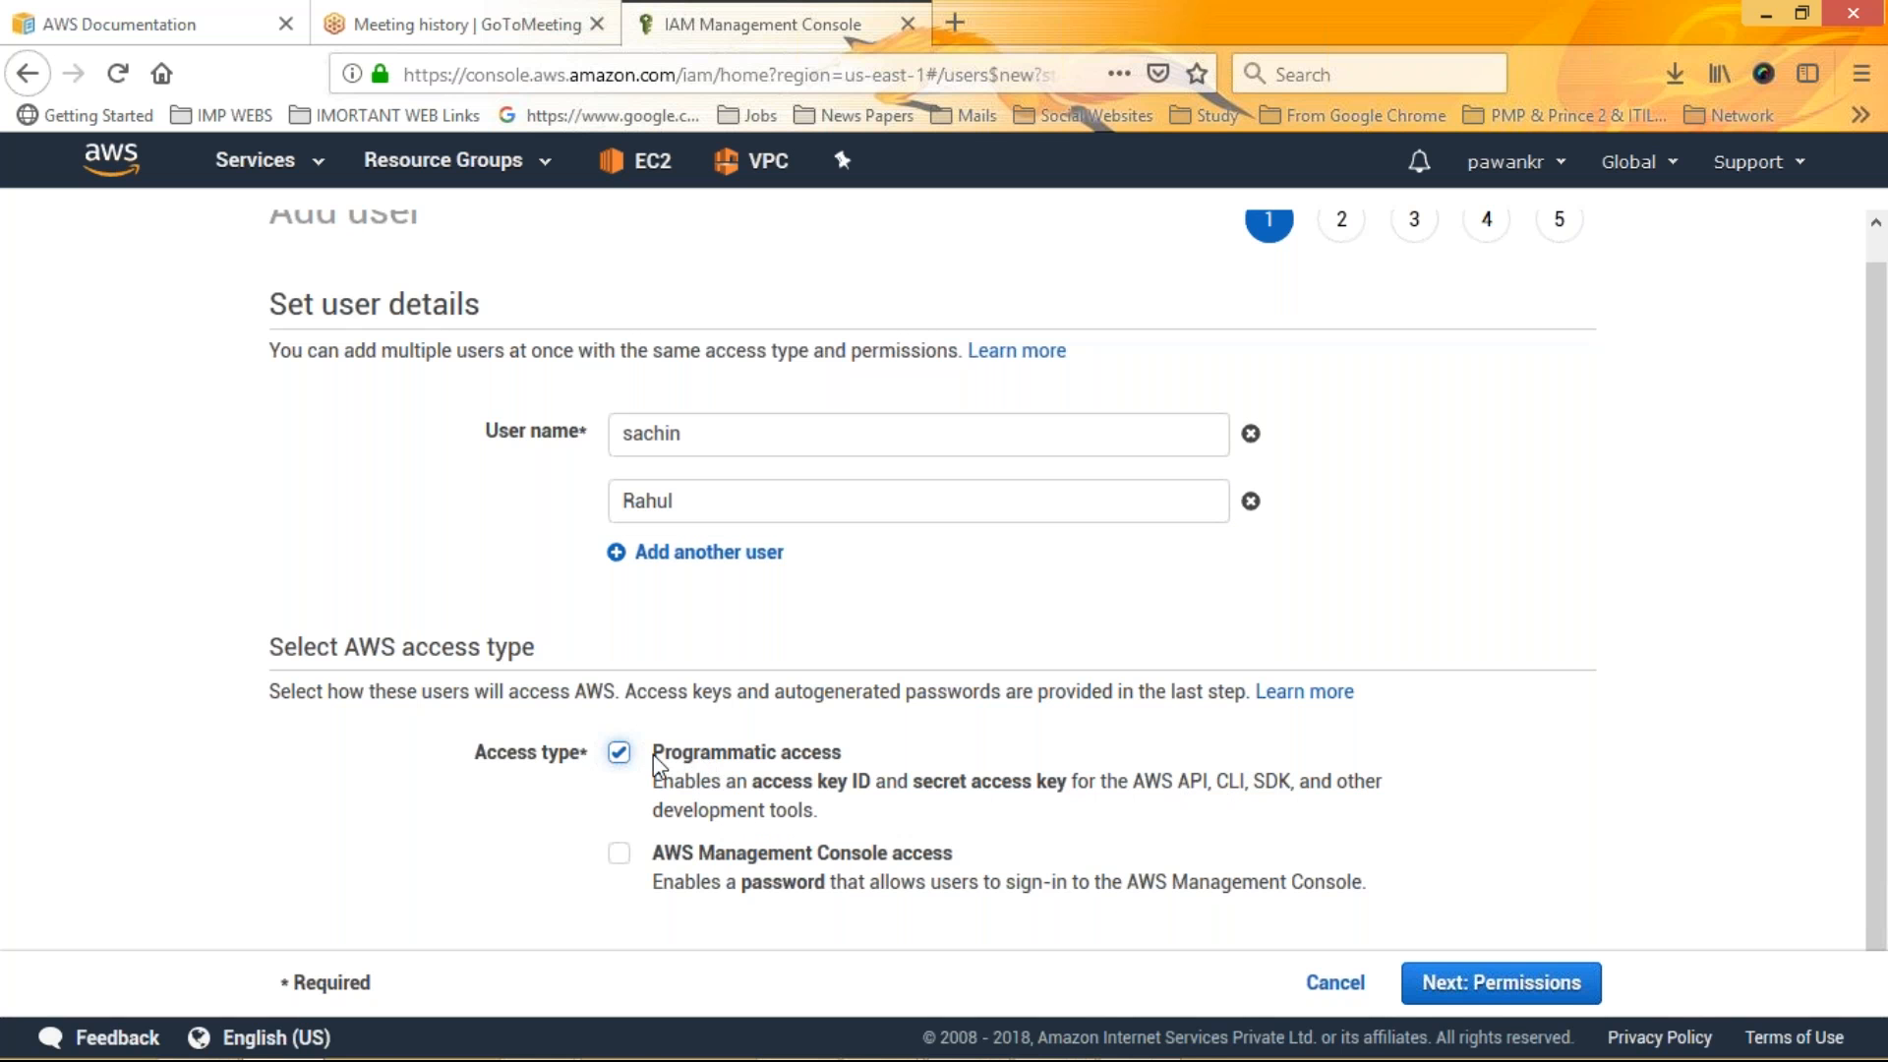
click(618, 854)
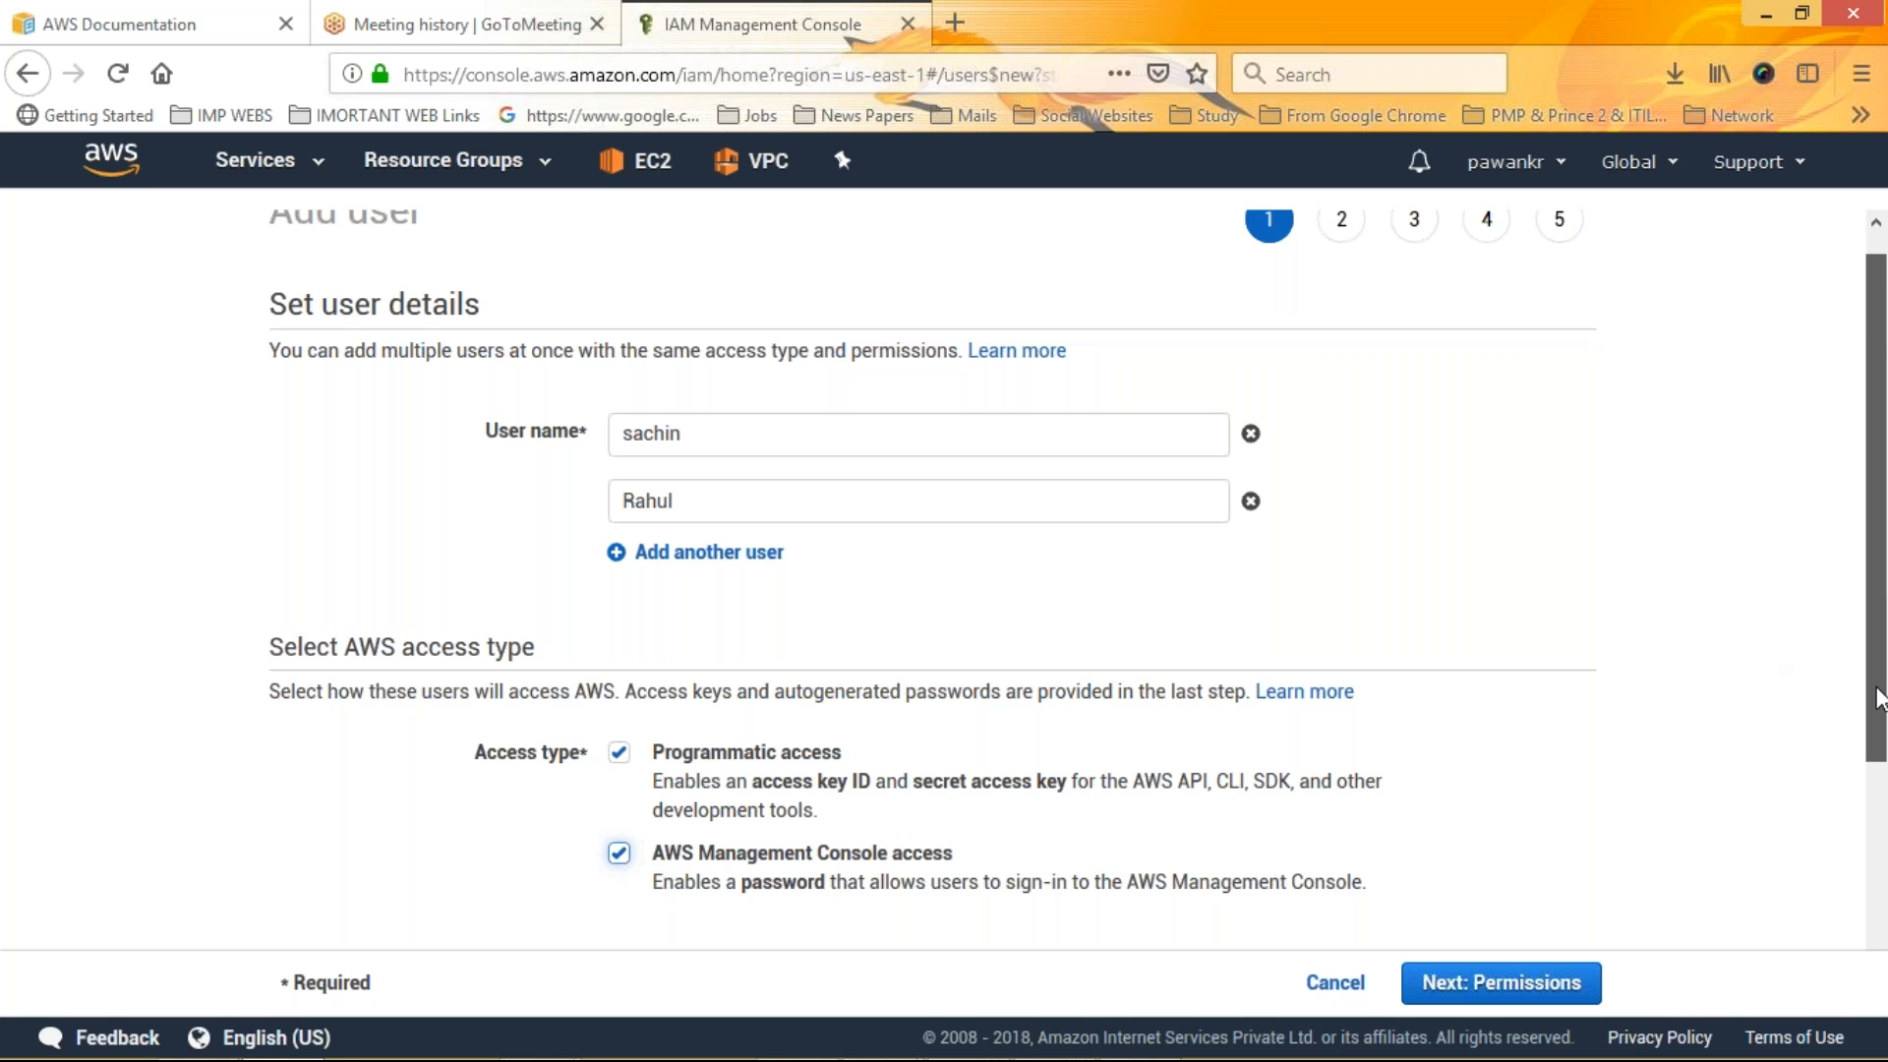
Choose a custom console password, enter it, and continue to the permissions step
drag(1878, 698, 1881, 784)
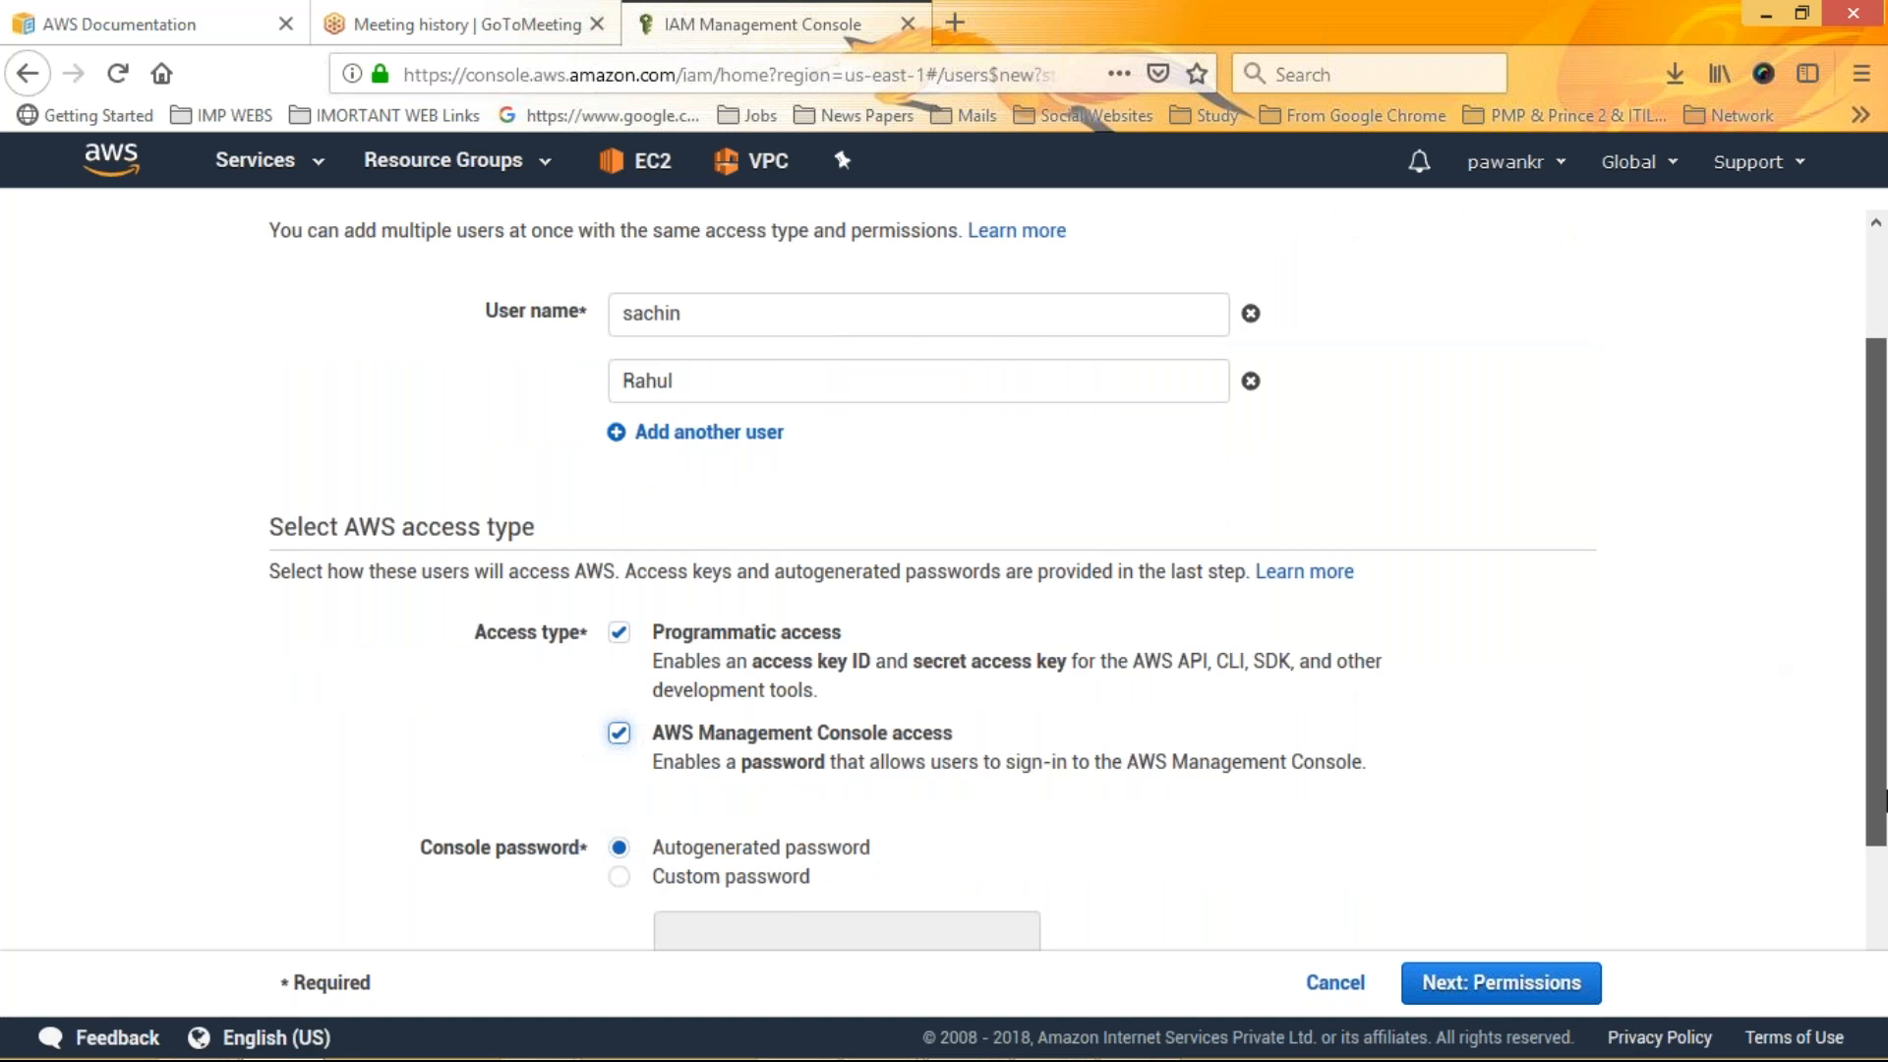
scroll(689, 678, down, 2)
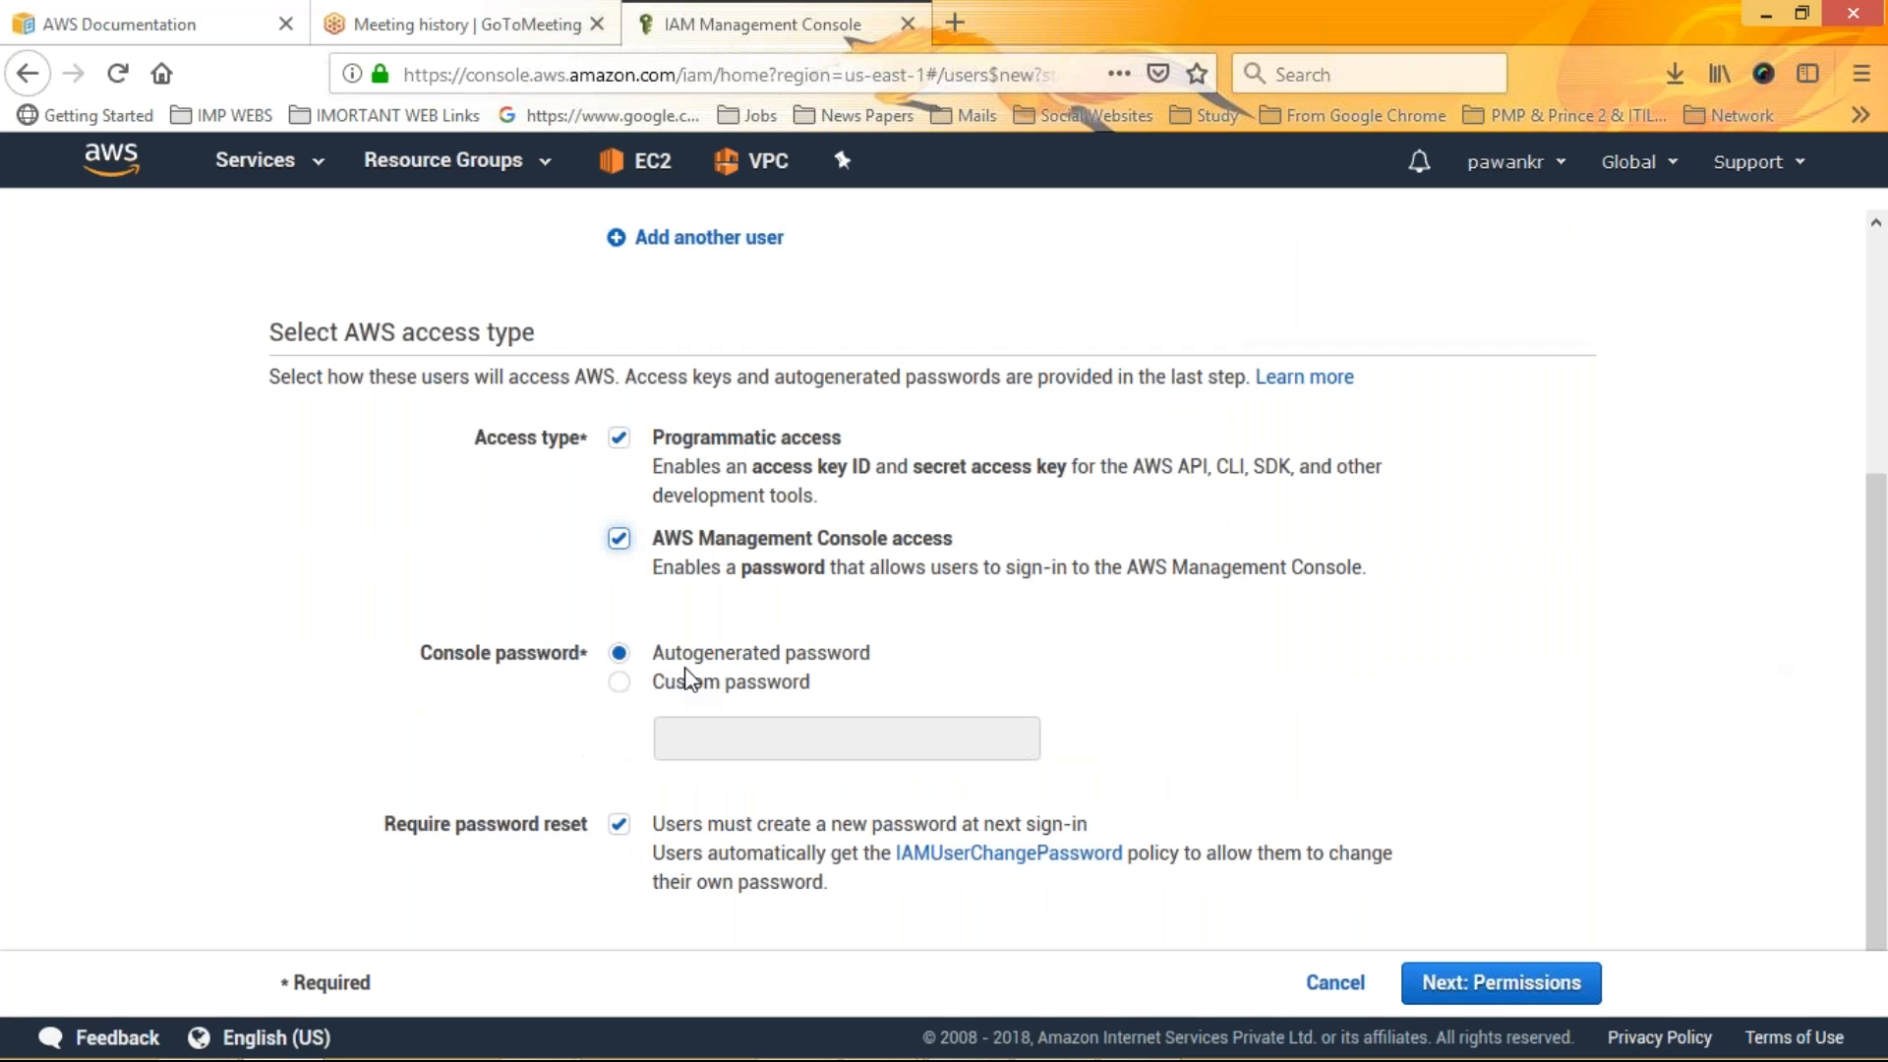
click(689, 681)
click(721, 733)
text(•••••••)
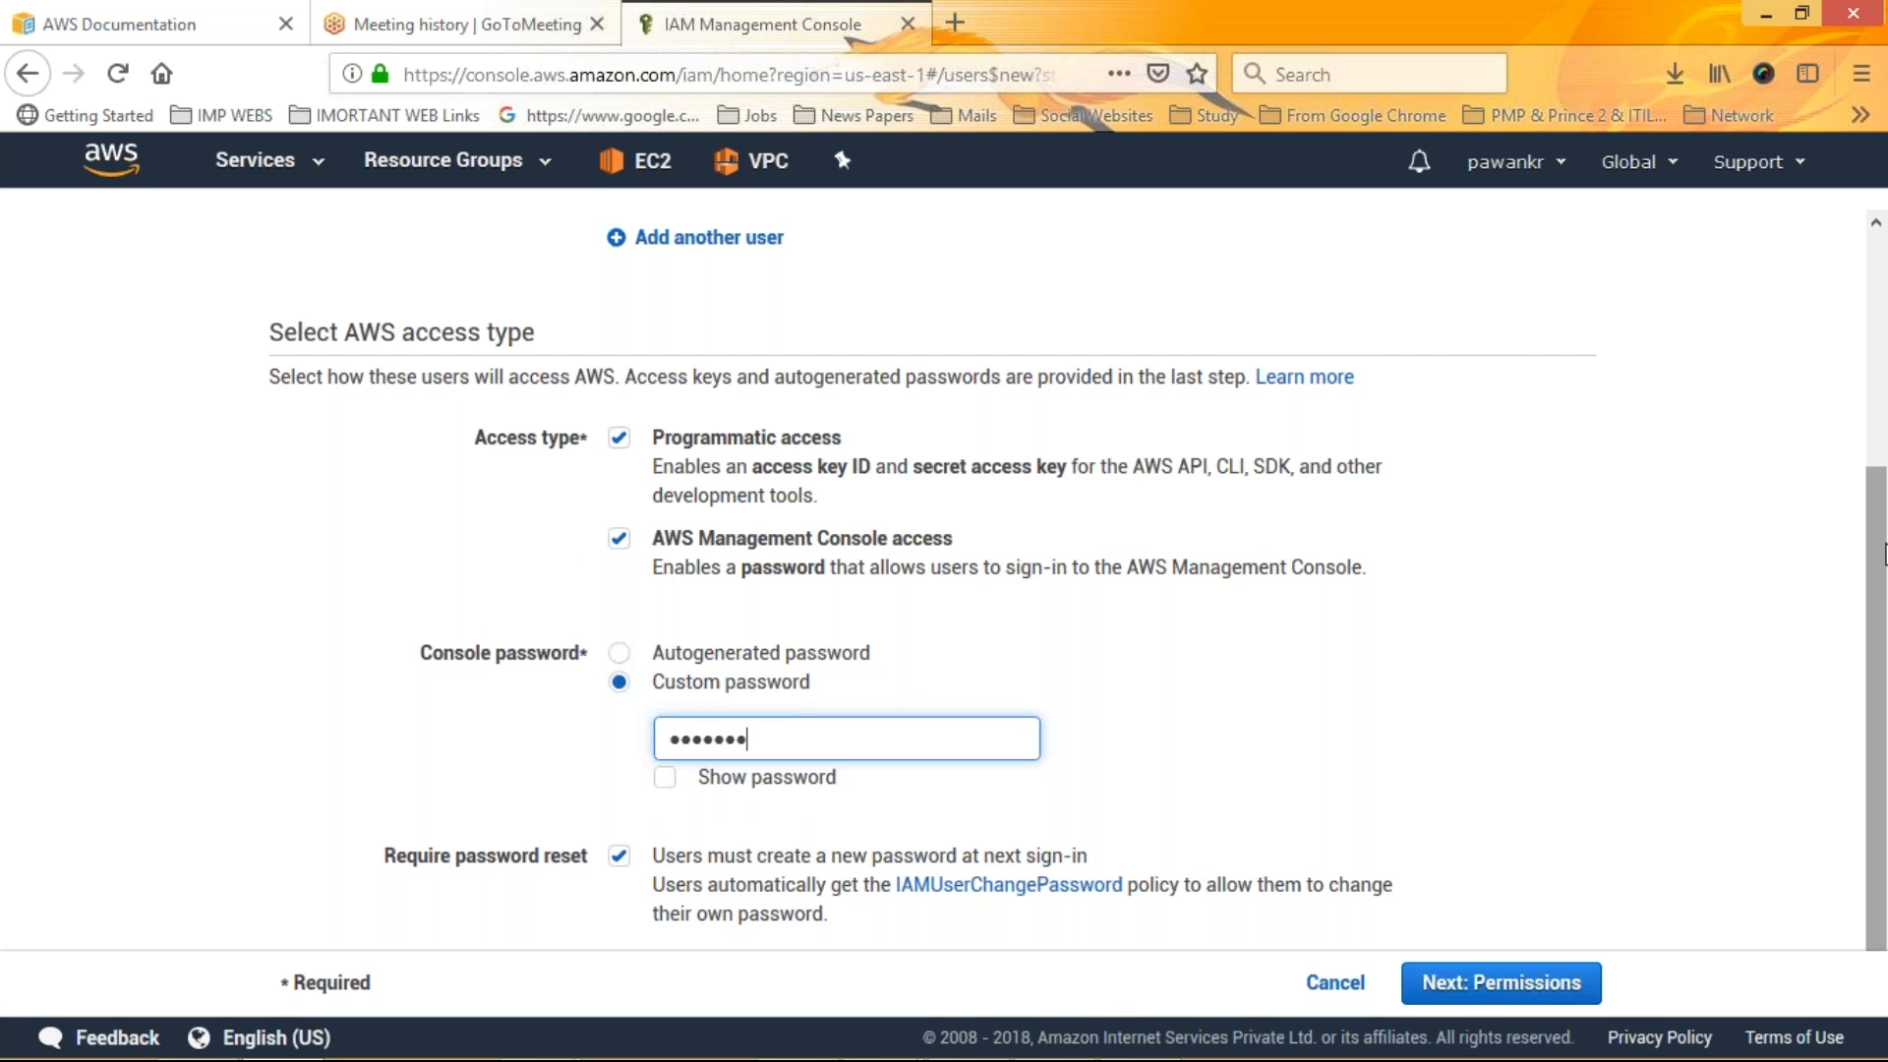
scroll(1884, 554, down, 1)
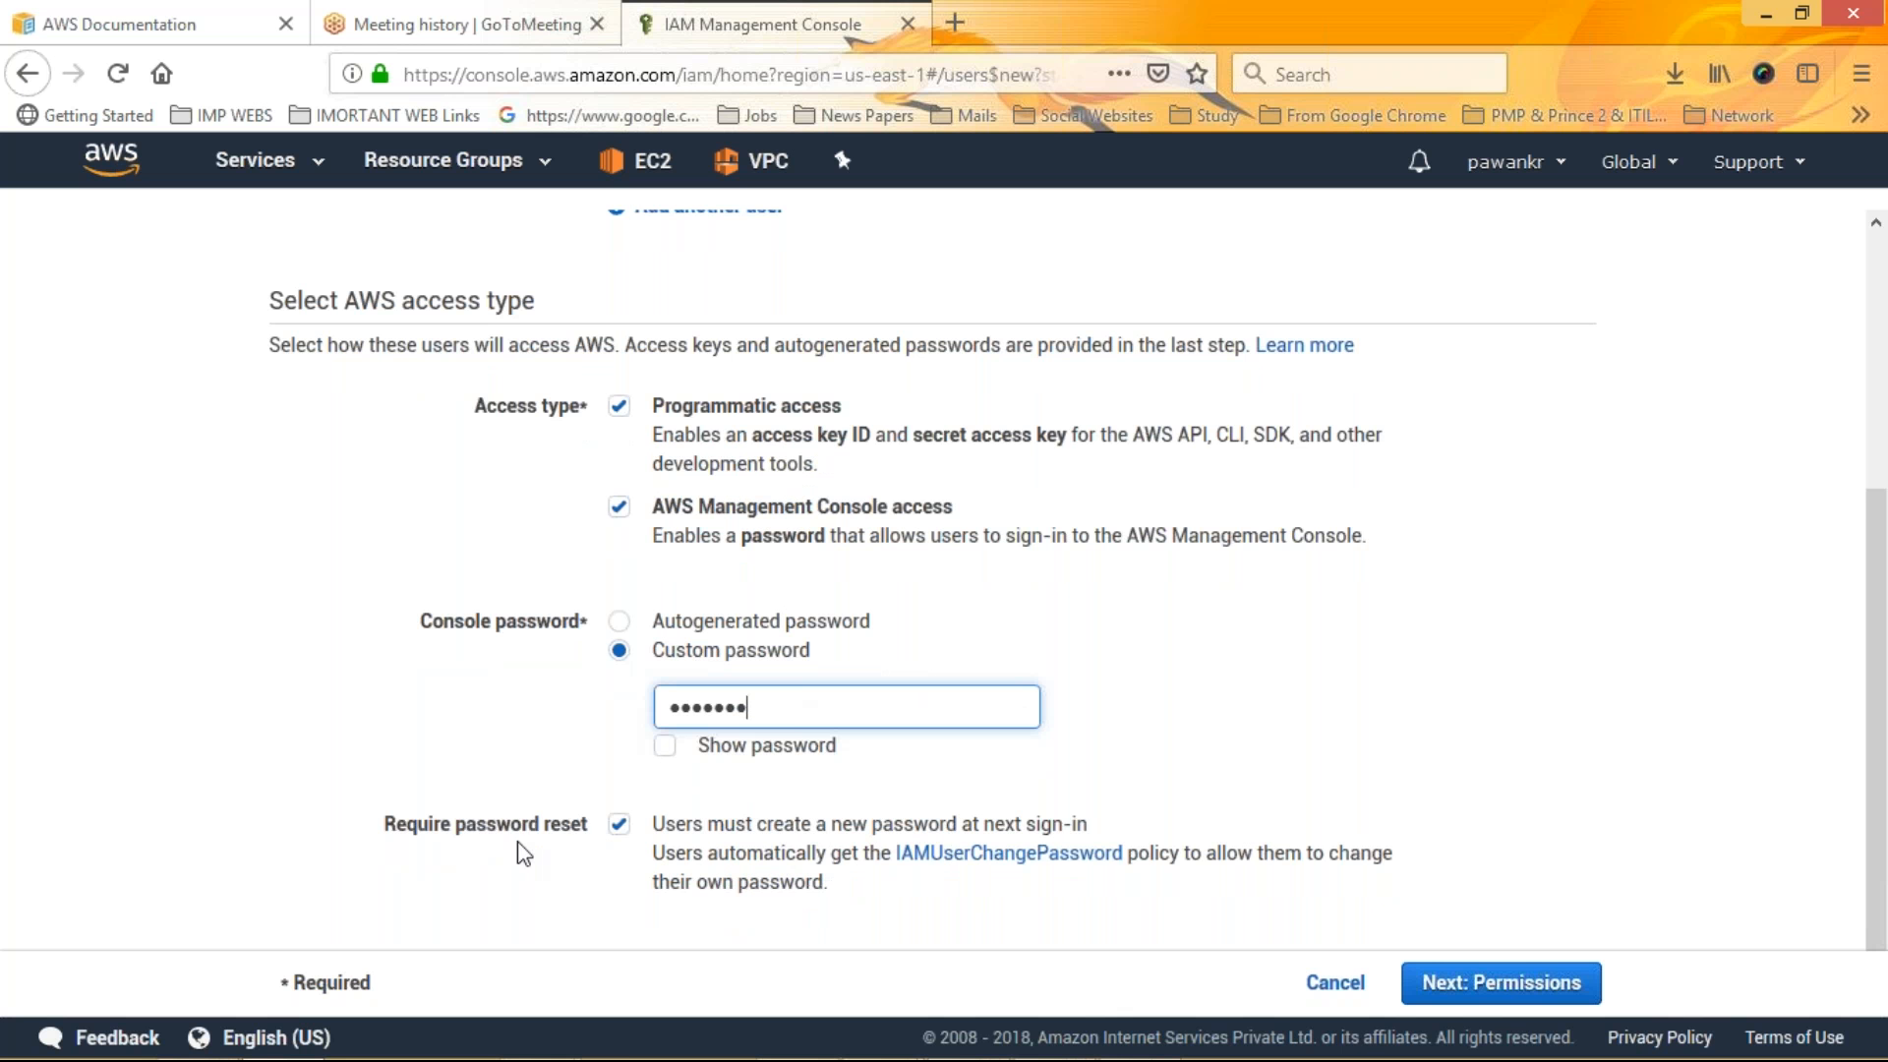
drag(387, 828, 640, 847)
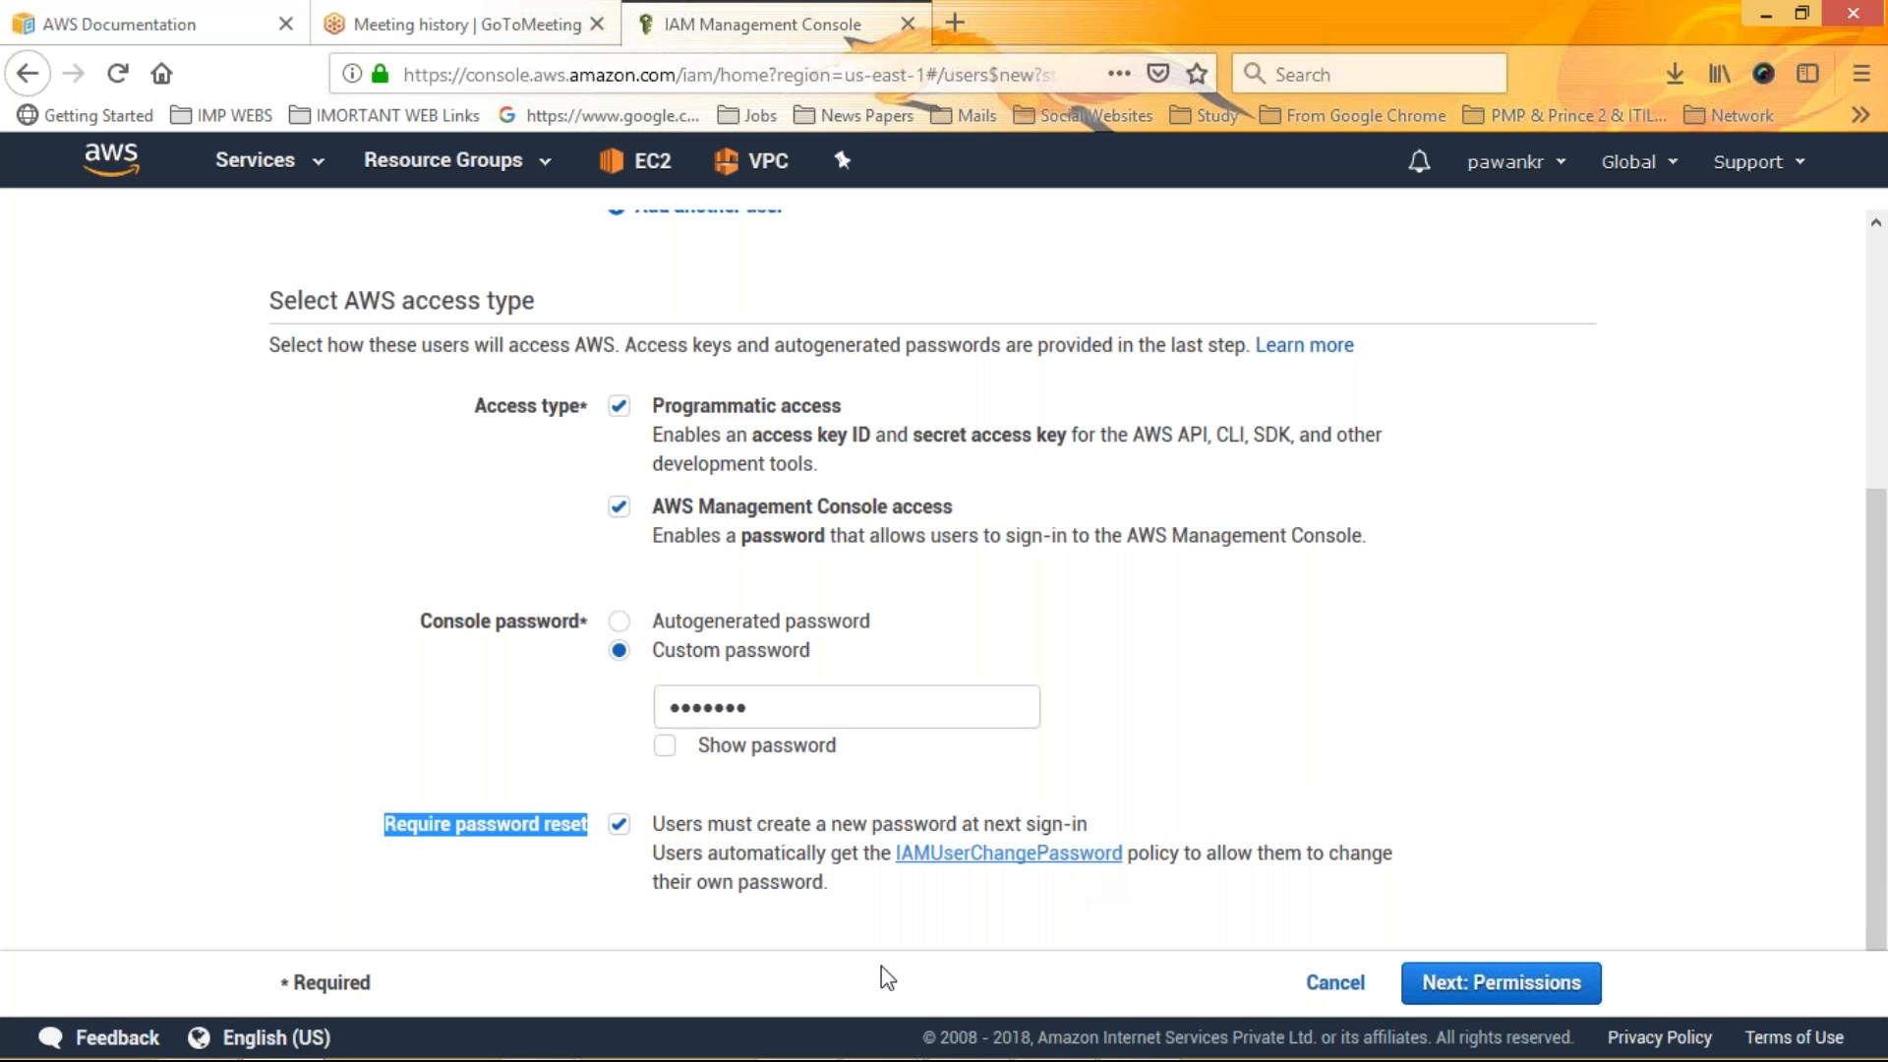
click(1458, 996)
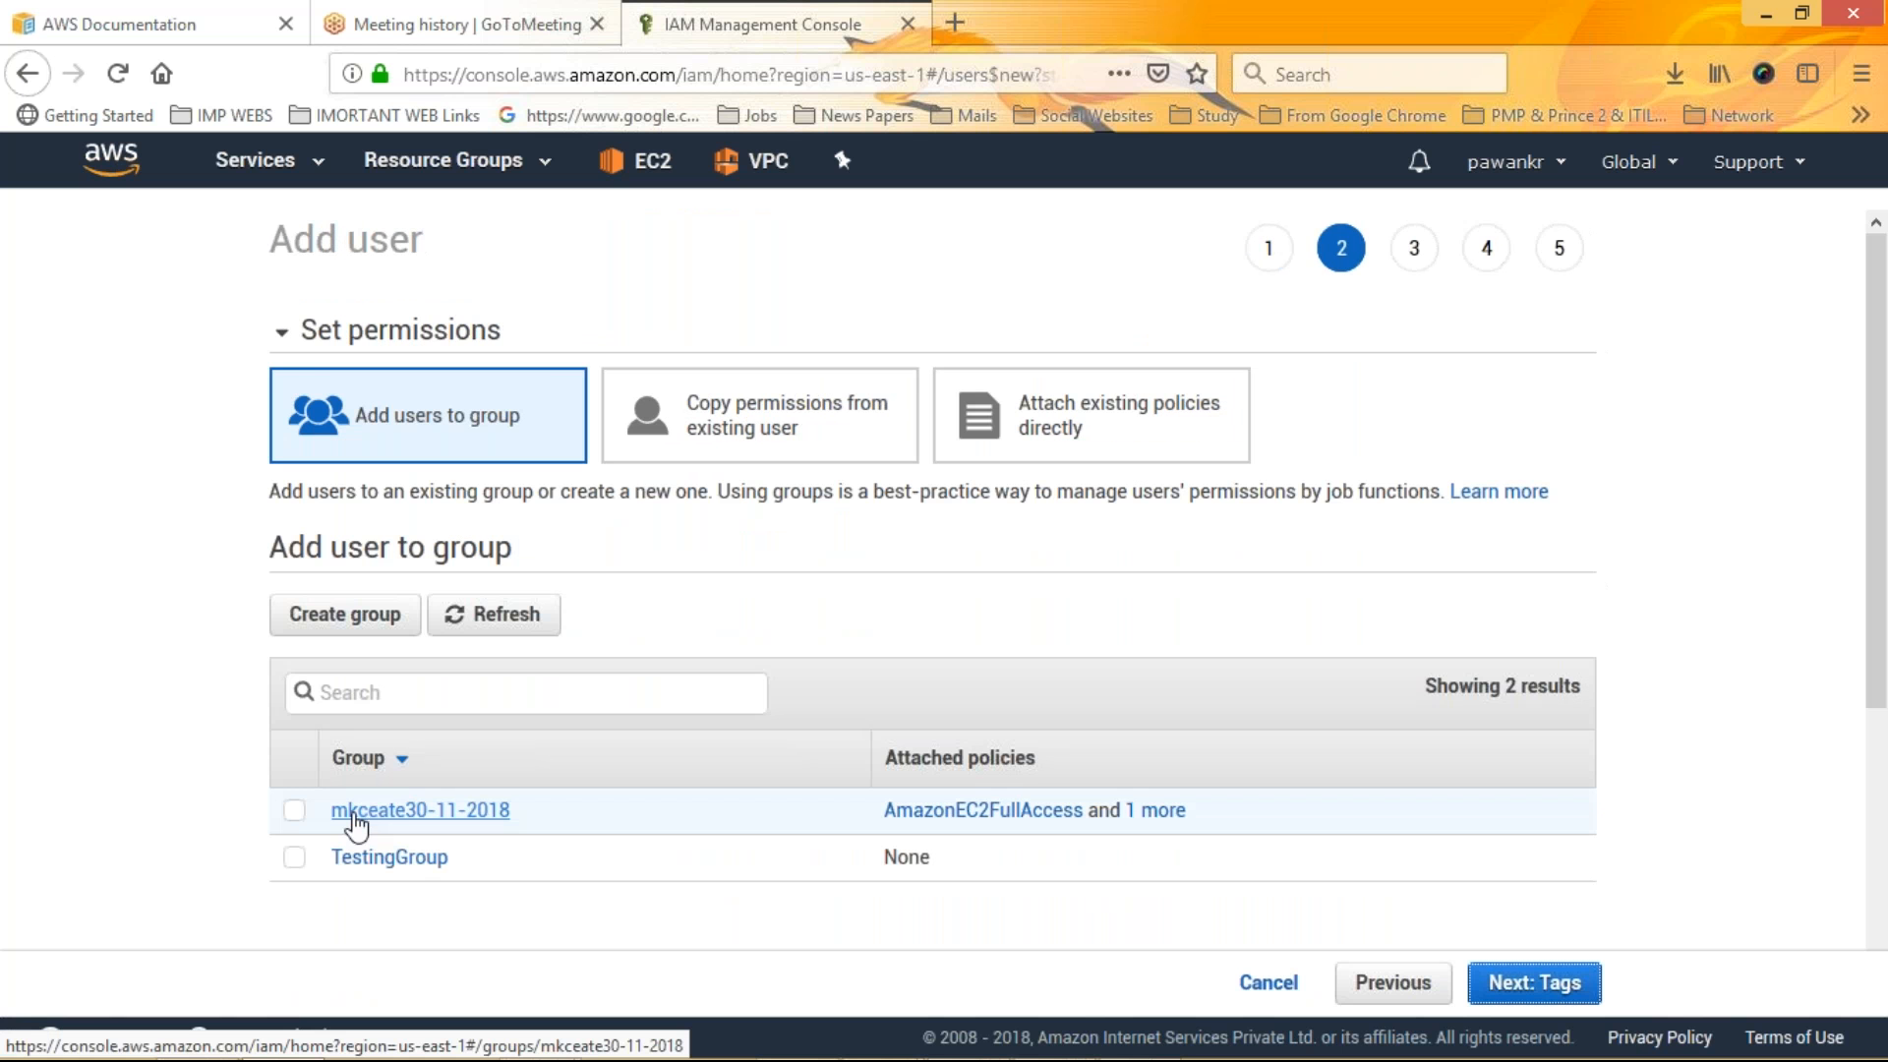
Add the new users to the mkceate30-11-2018 group and tag them with key mk and value mk1
click(295, 813)
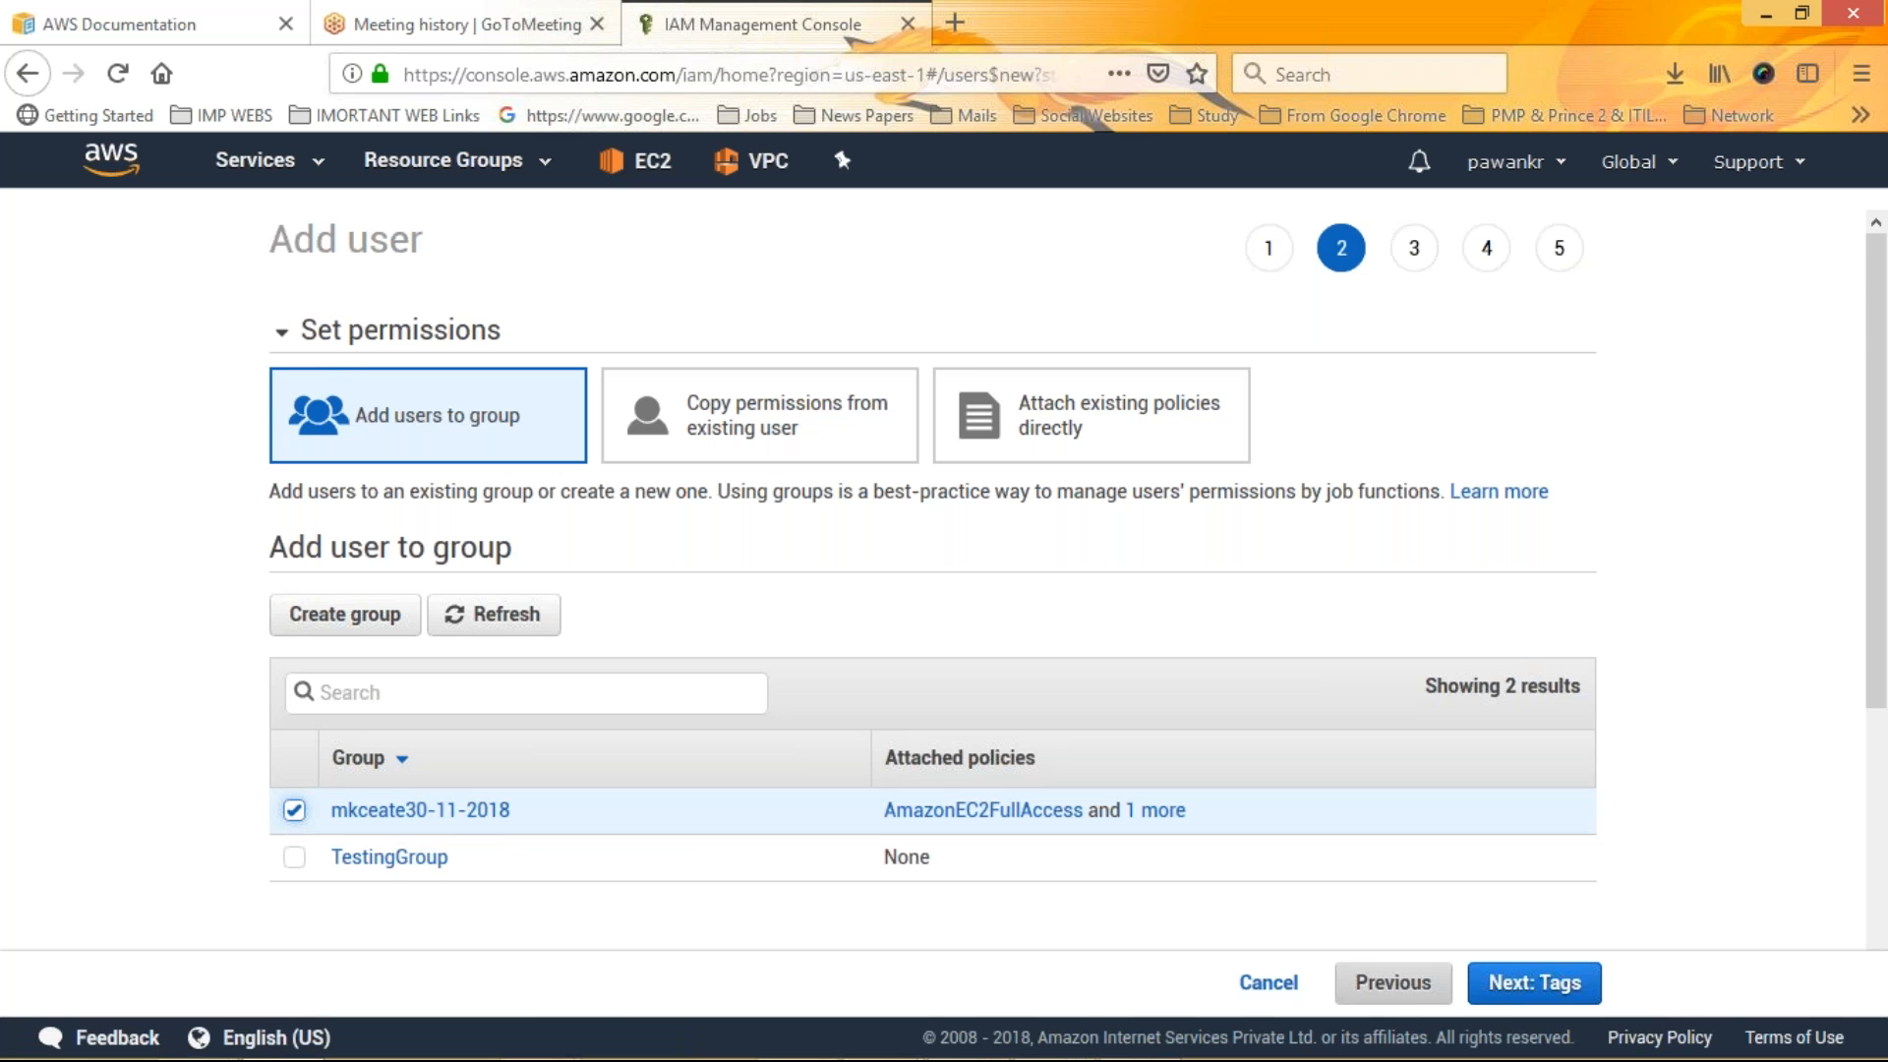
click(1507, 988)
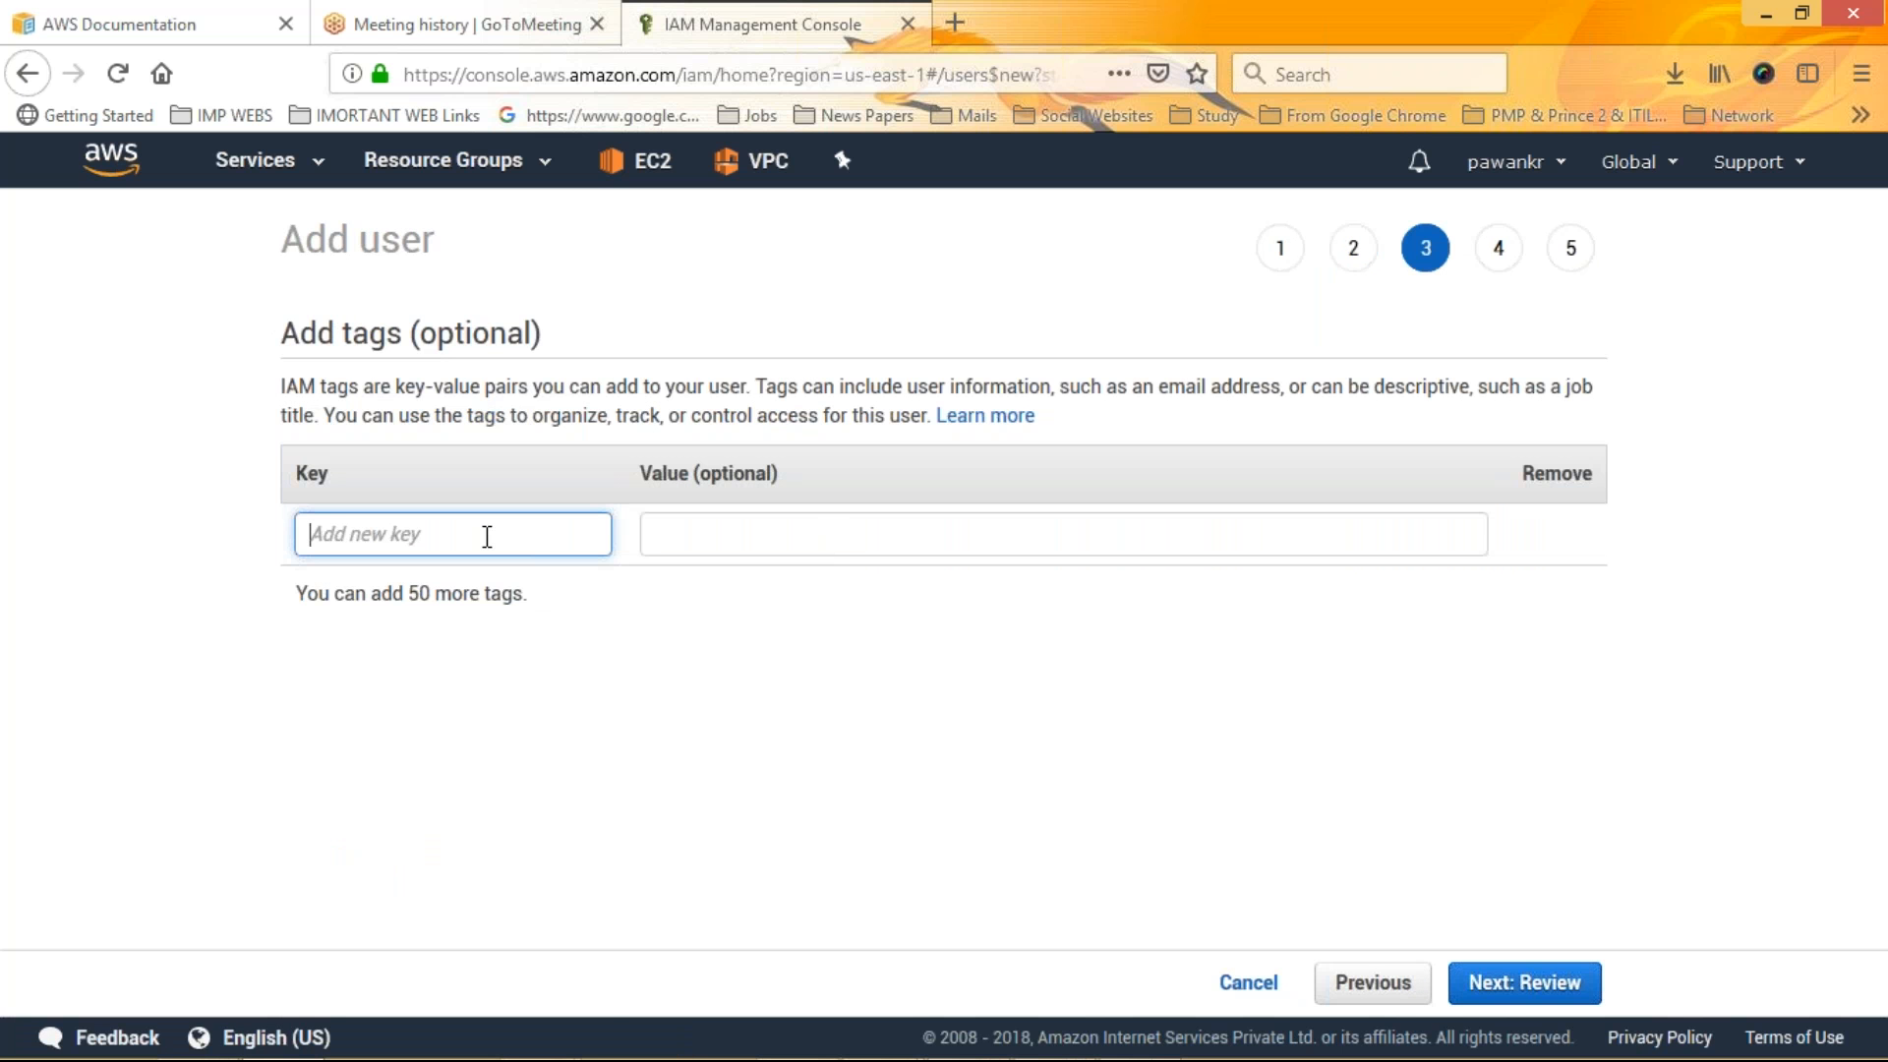
text(mk)
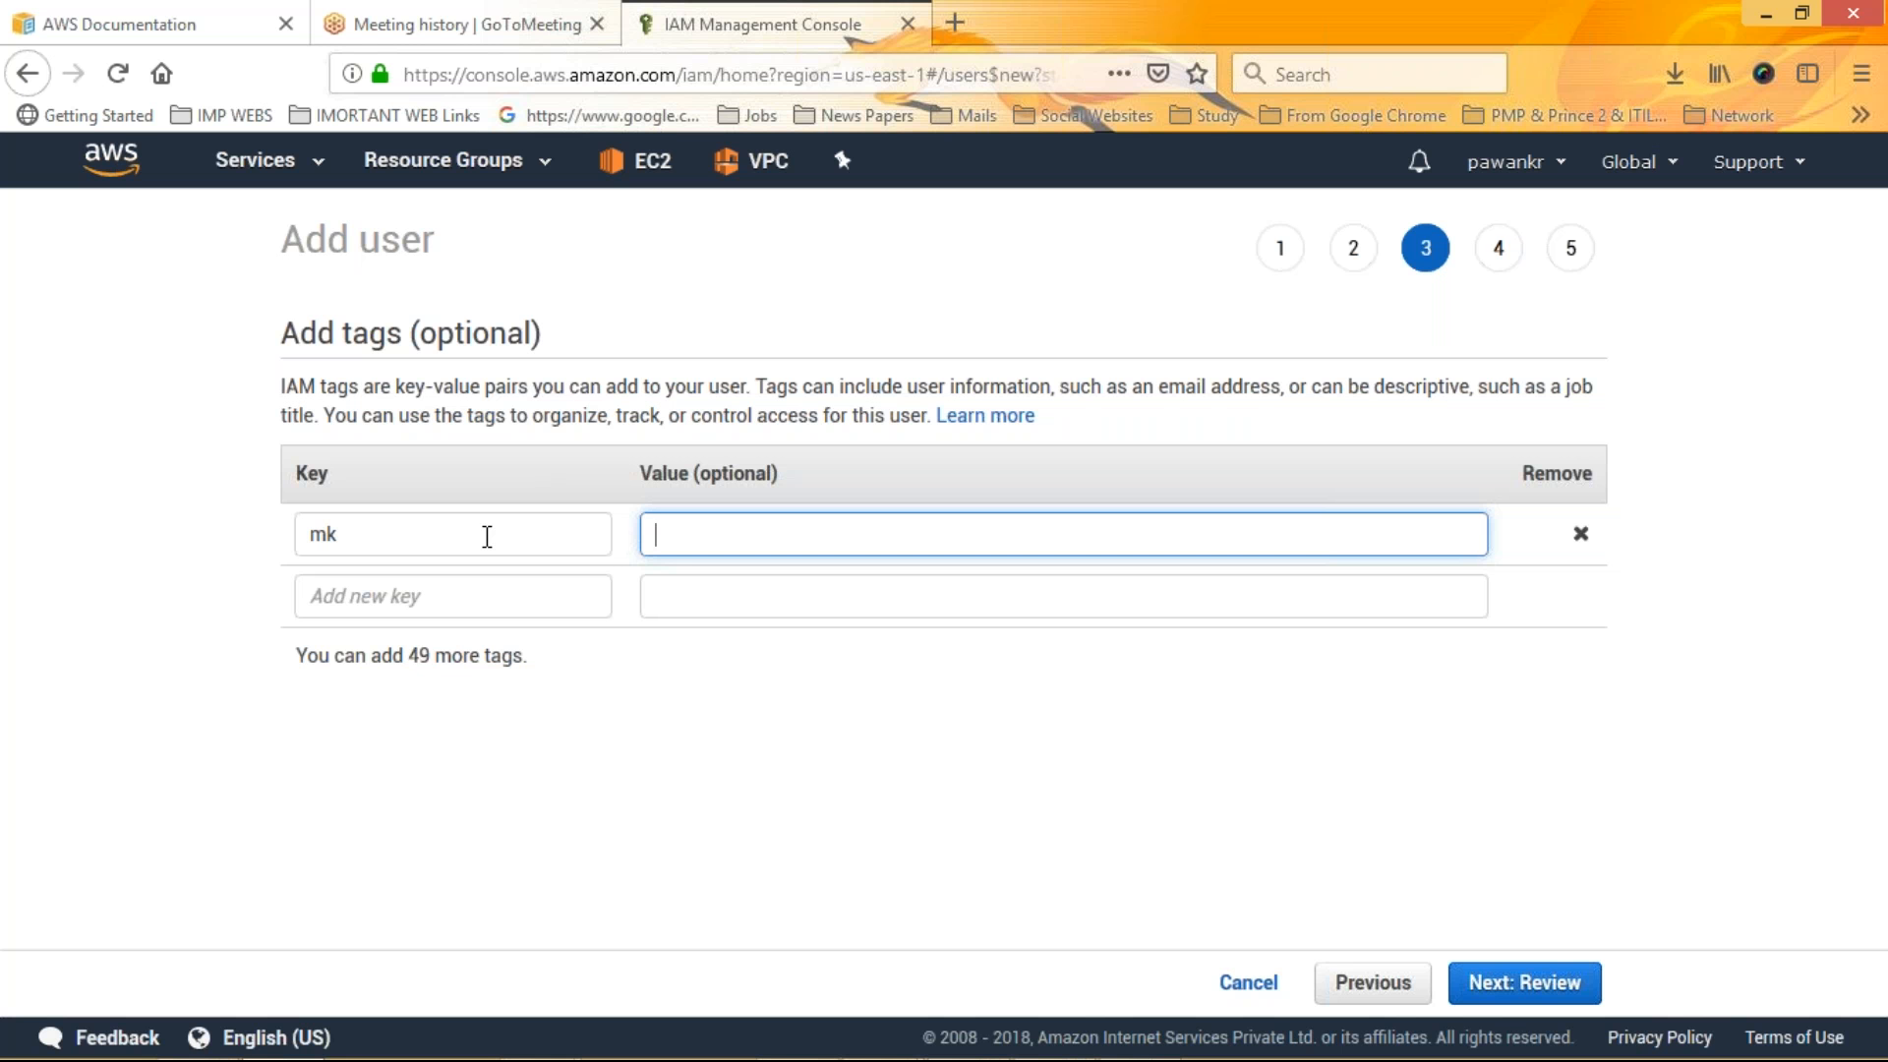
text(mk1)
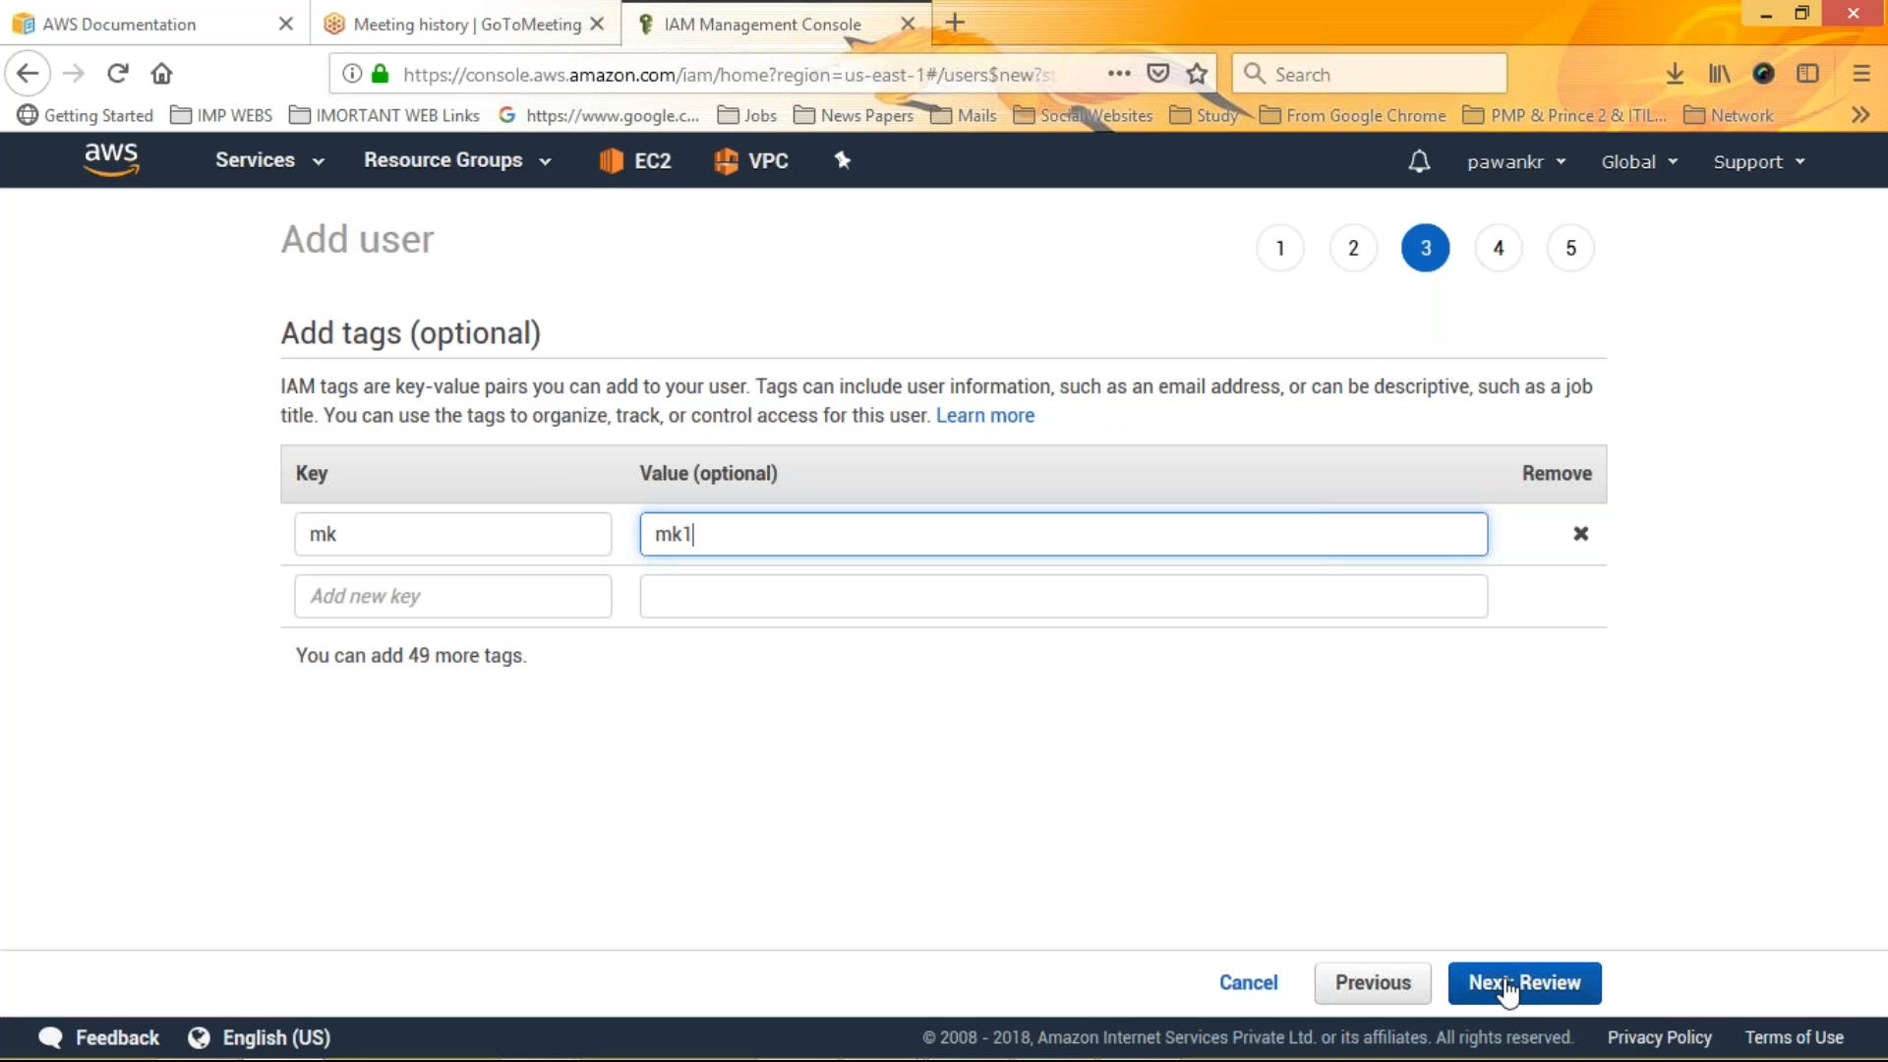
click(1508, 990)
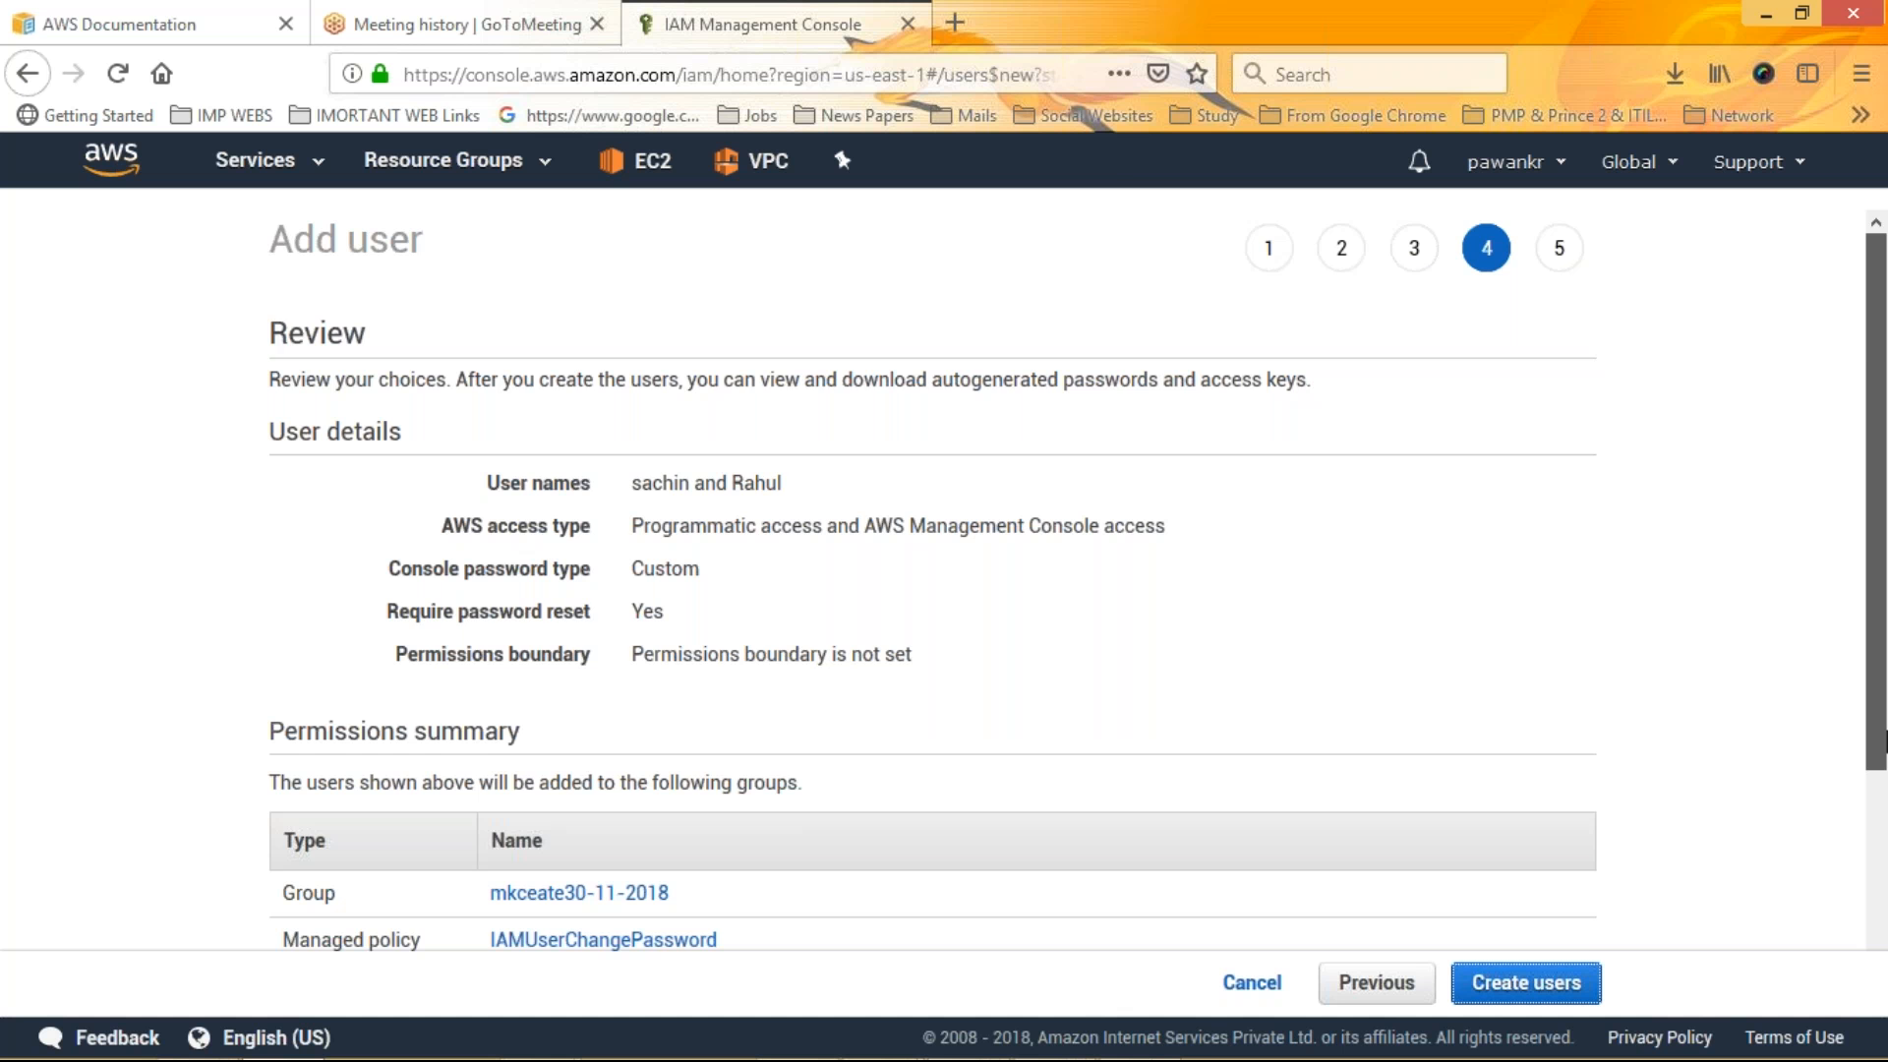
Review the user details and permissions summary, then create the users
scroll(1885, 737, down, 3)
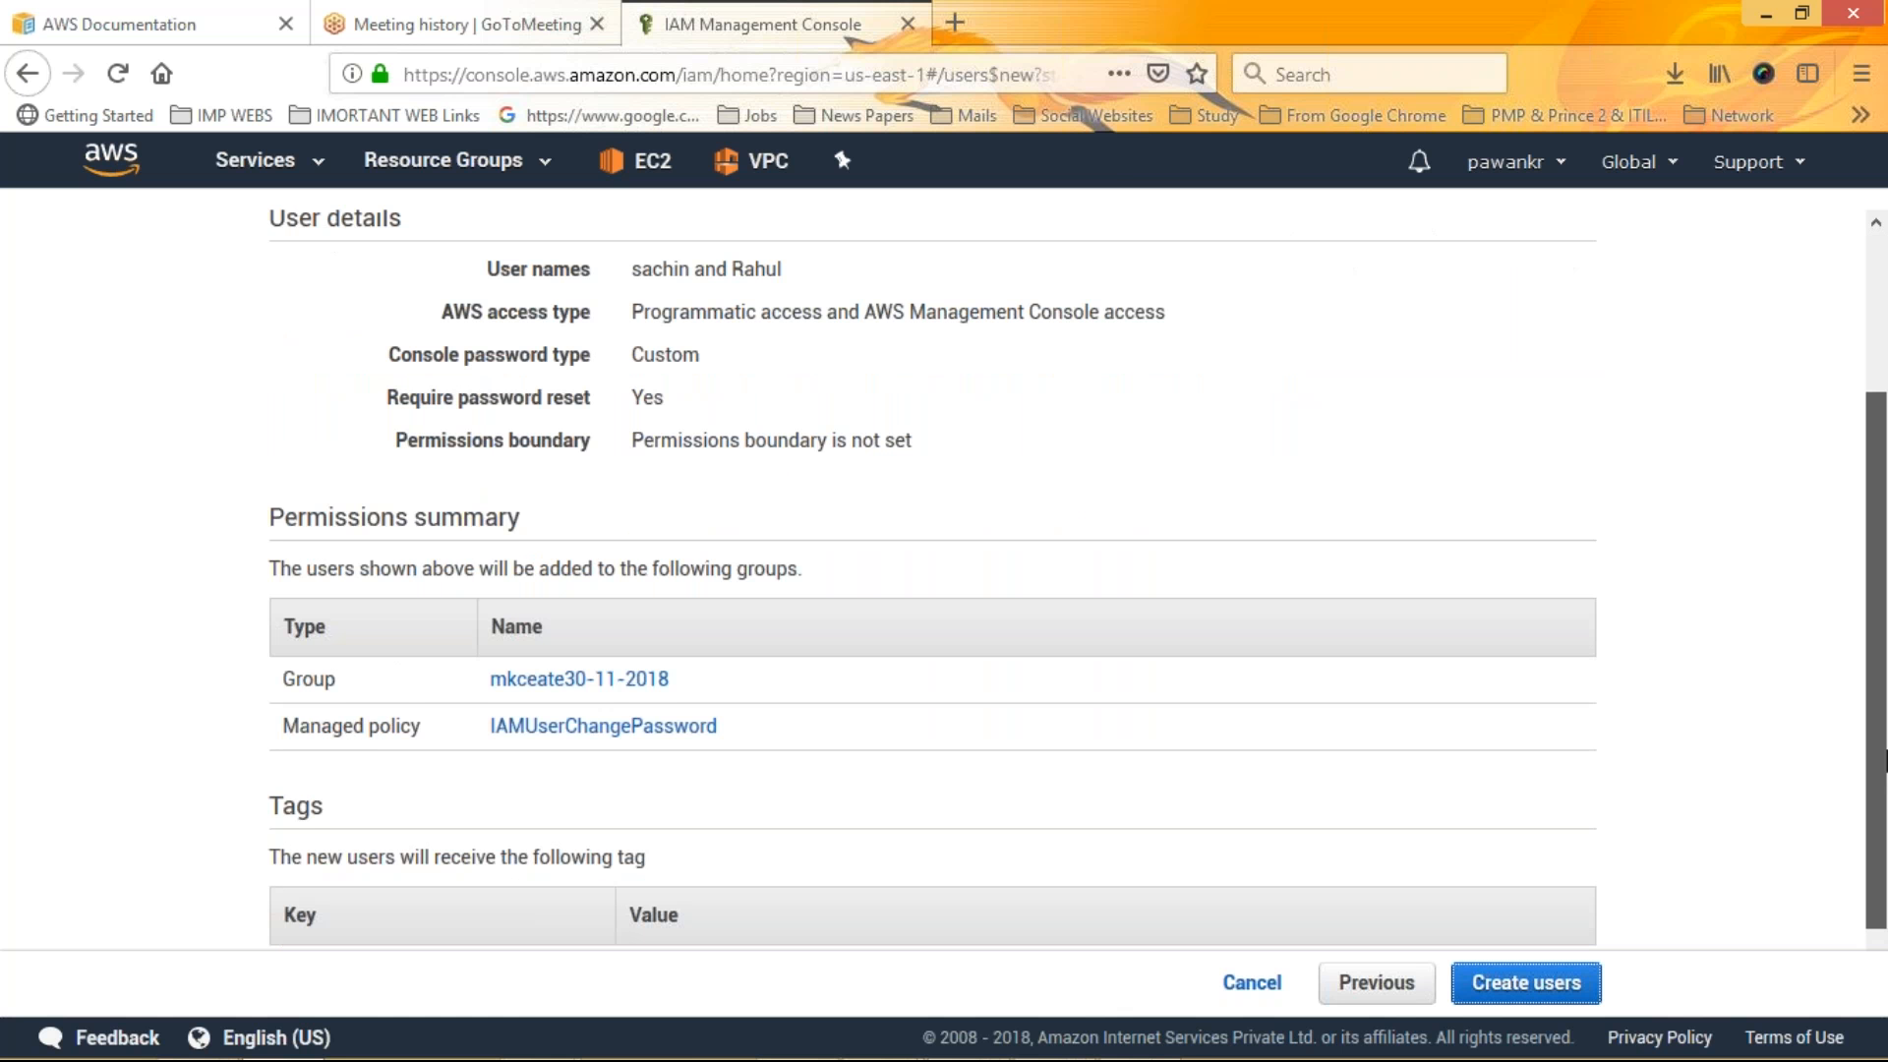
scroll(1885, 758, down, 1)
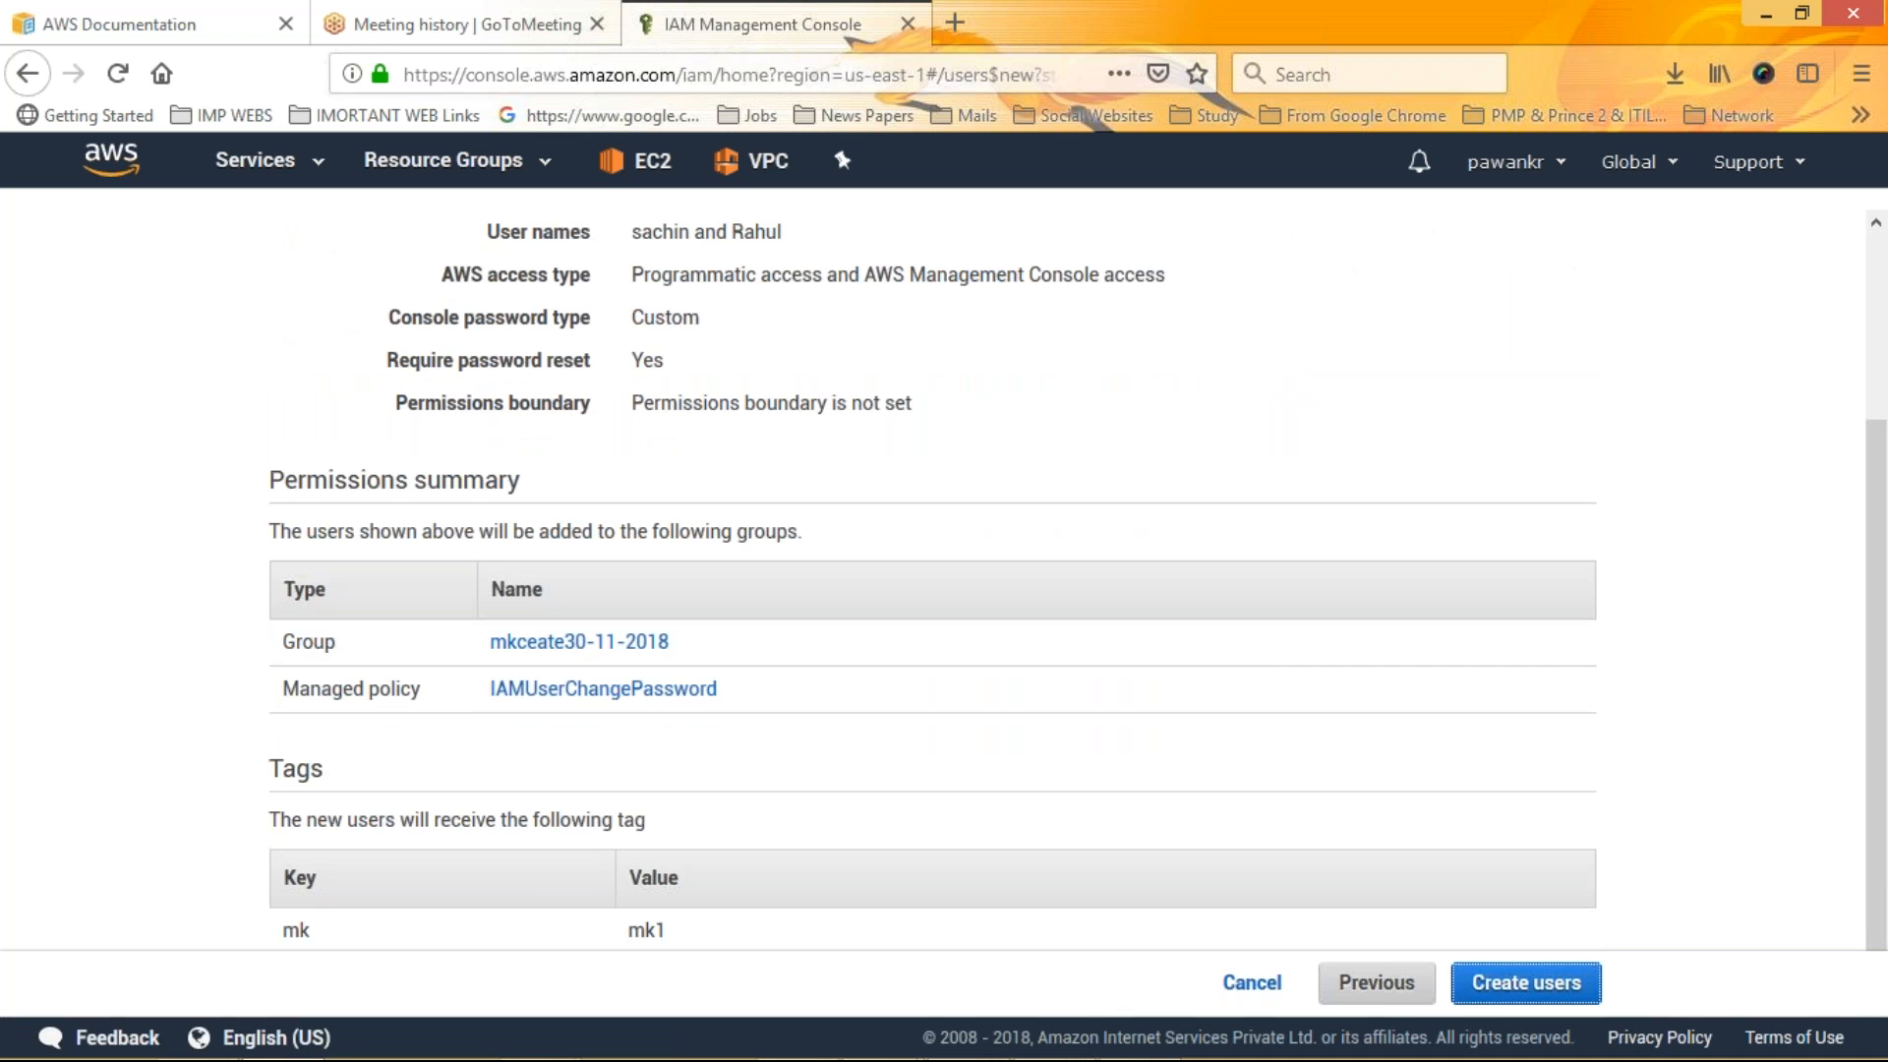
click(1527, 983)
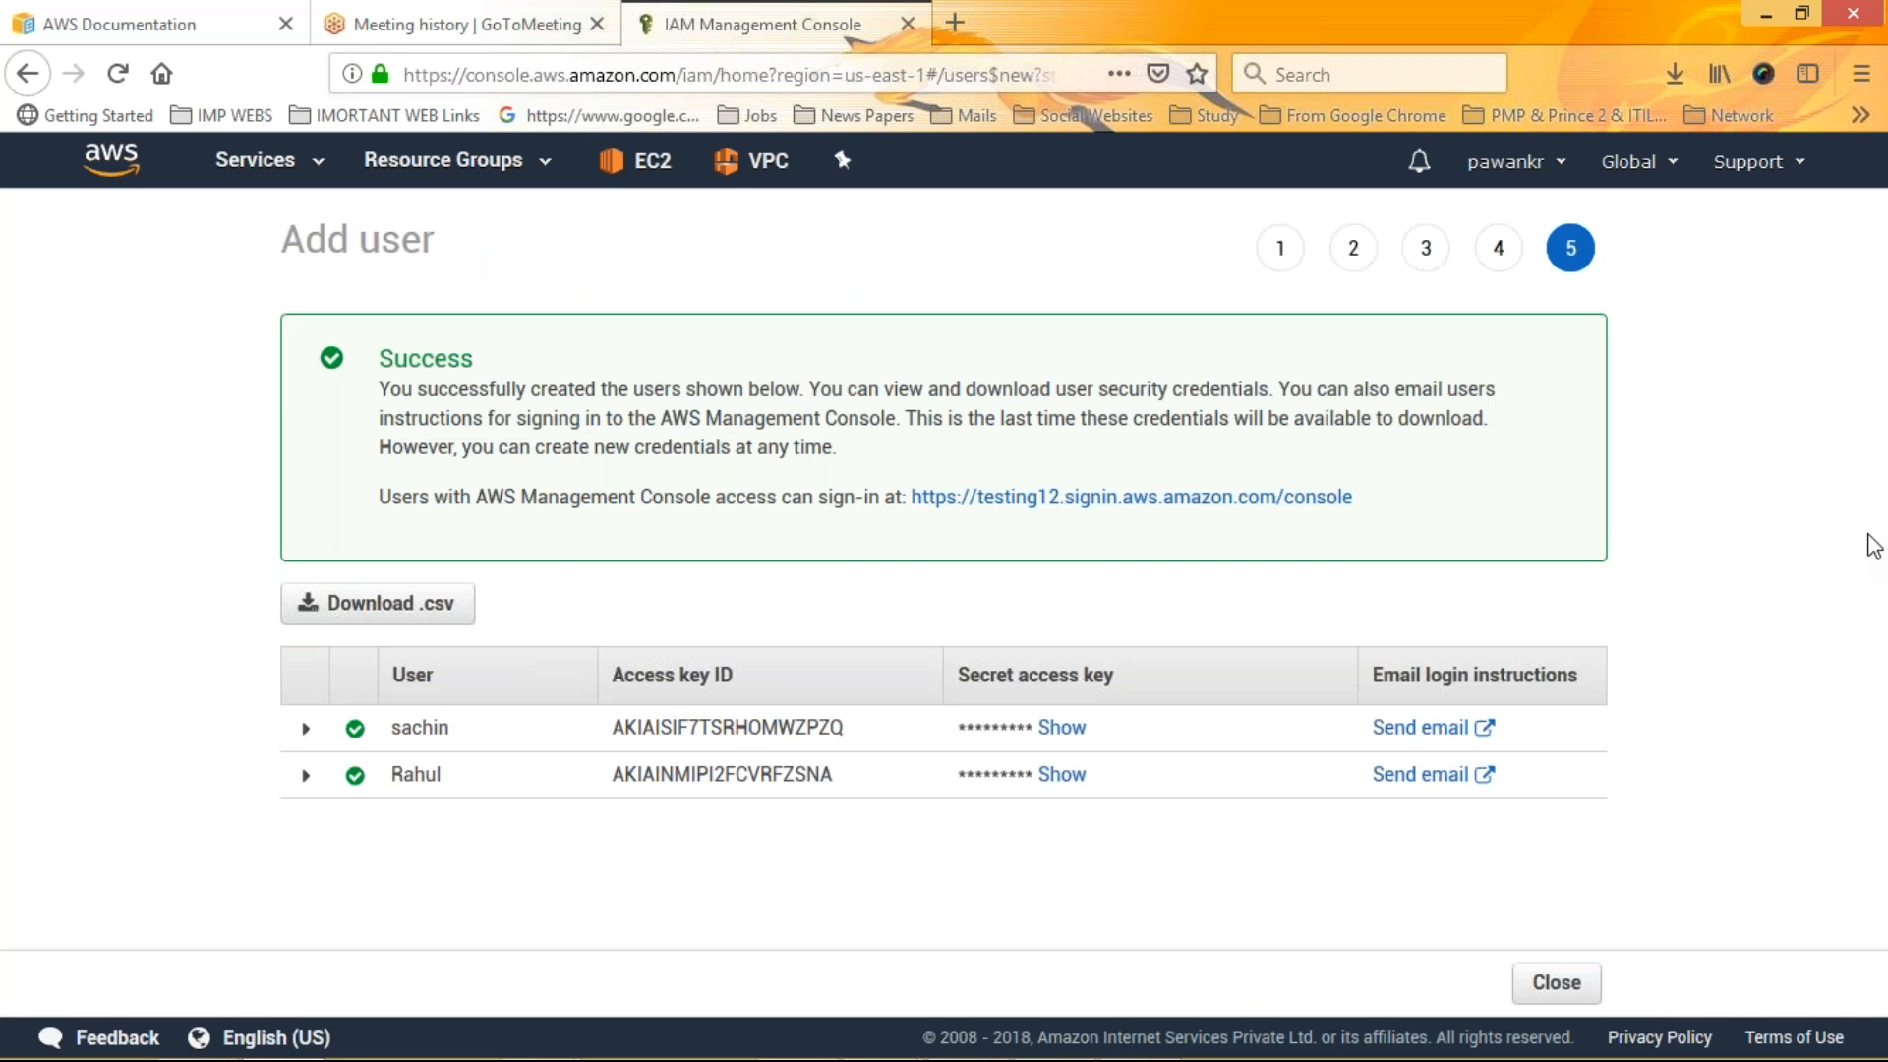
Expand sachin's creation details and download the users' credentials .csv file
click(306, 729)
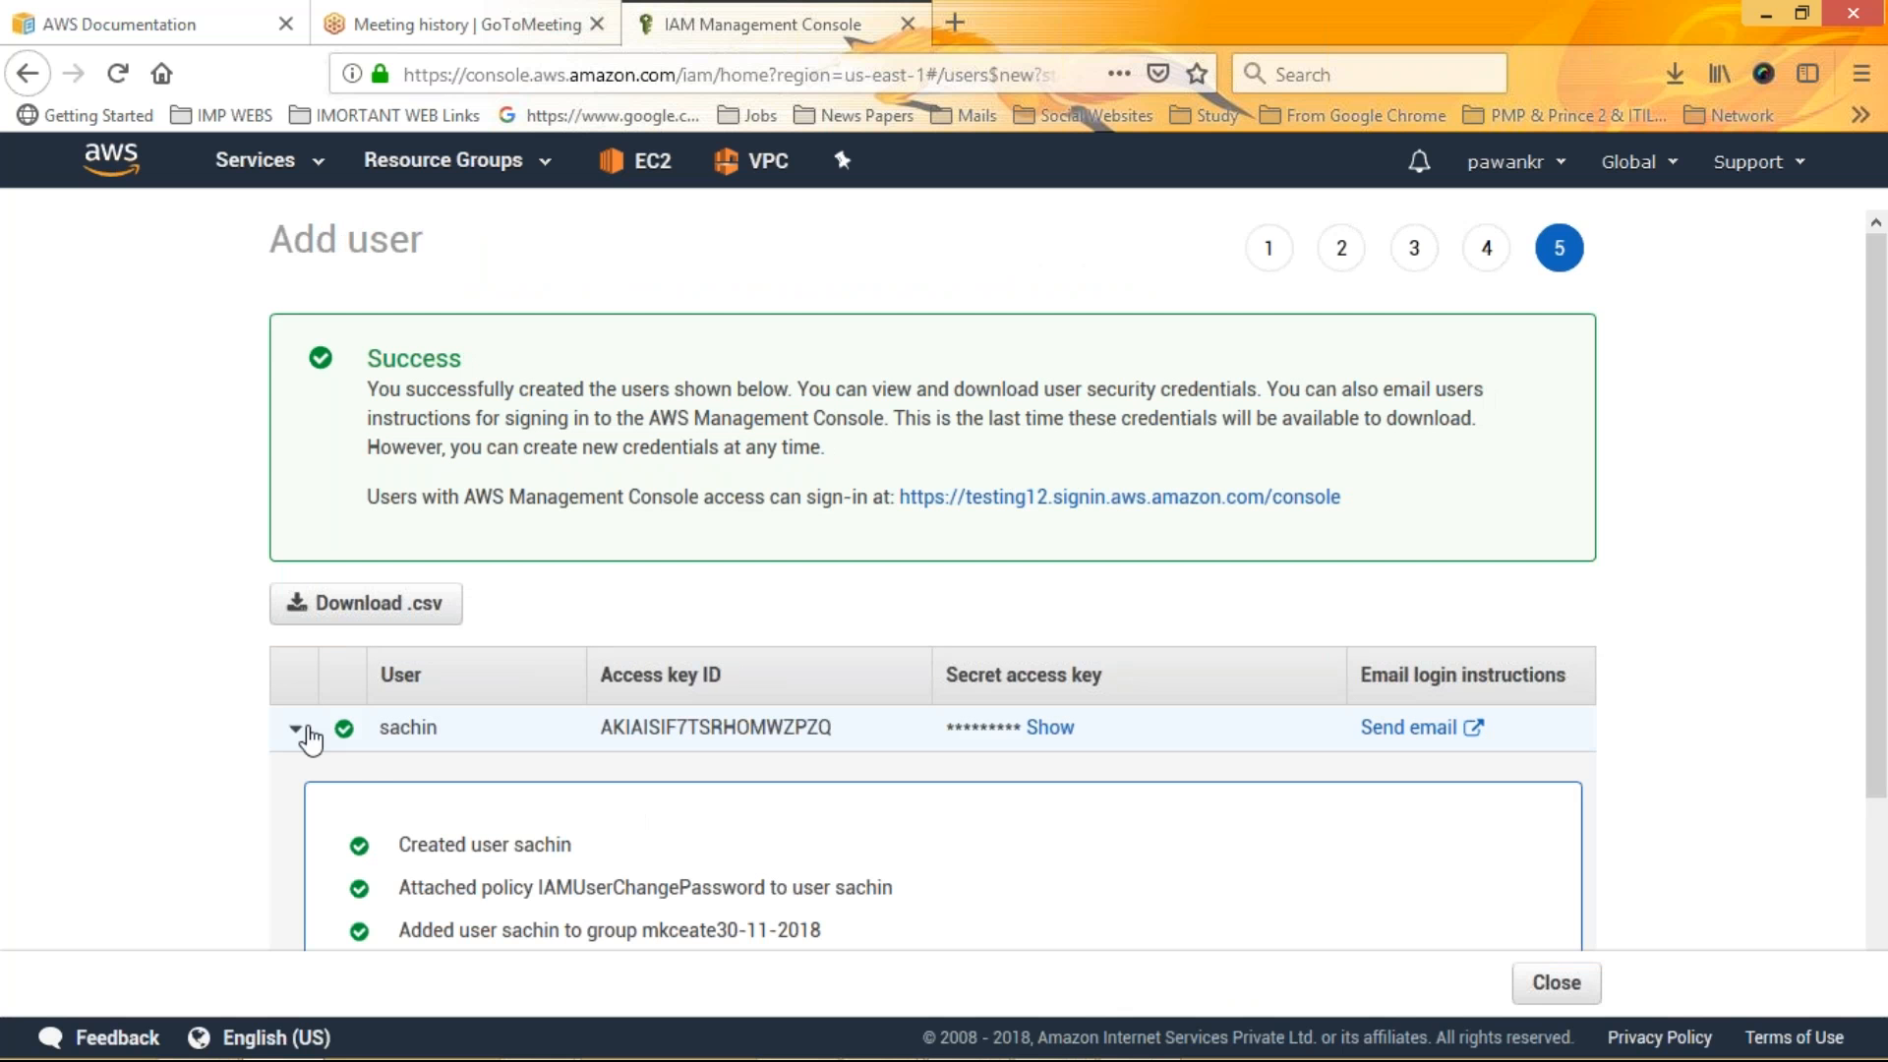
scroll(310, 738, down, 3)
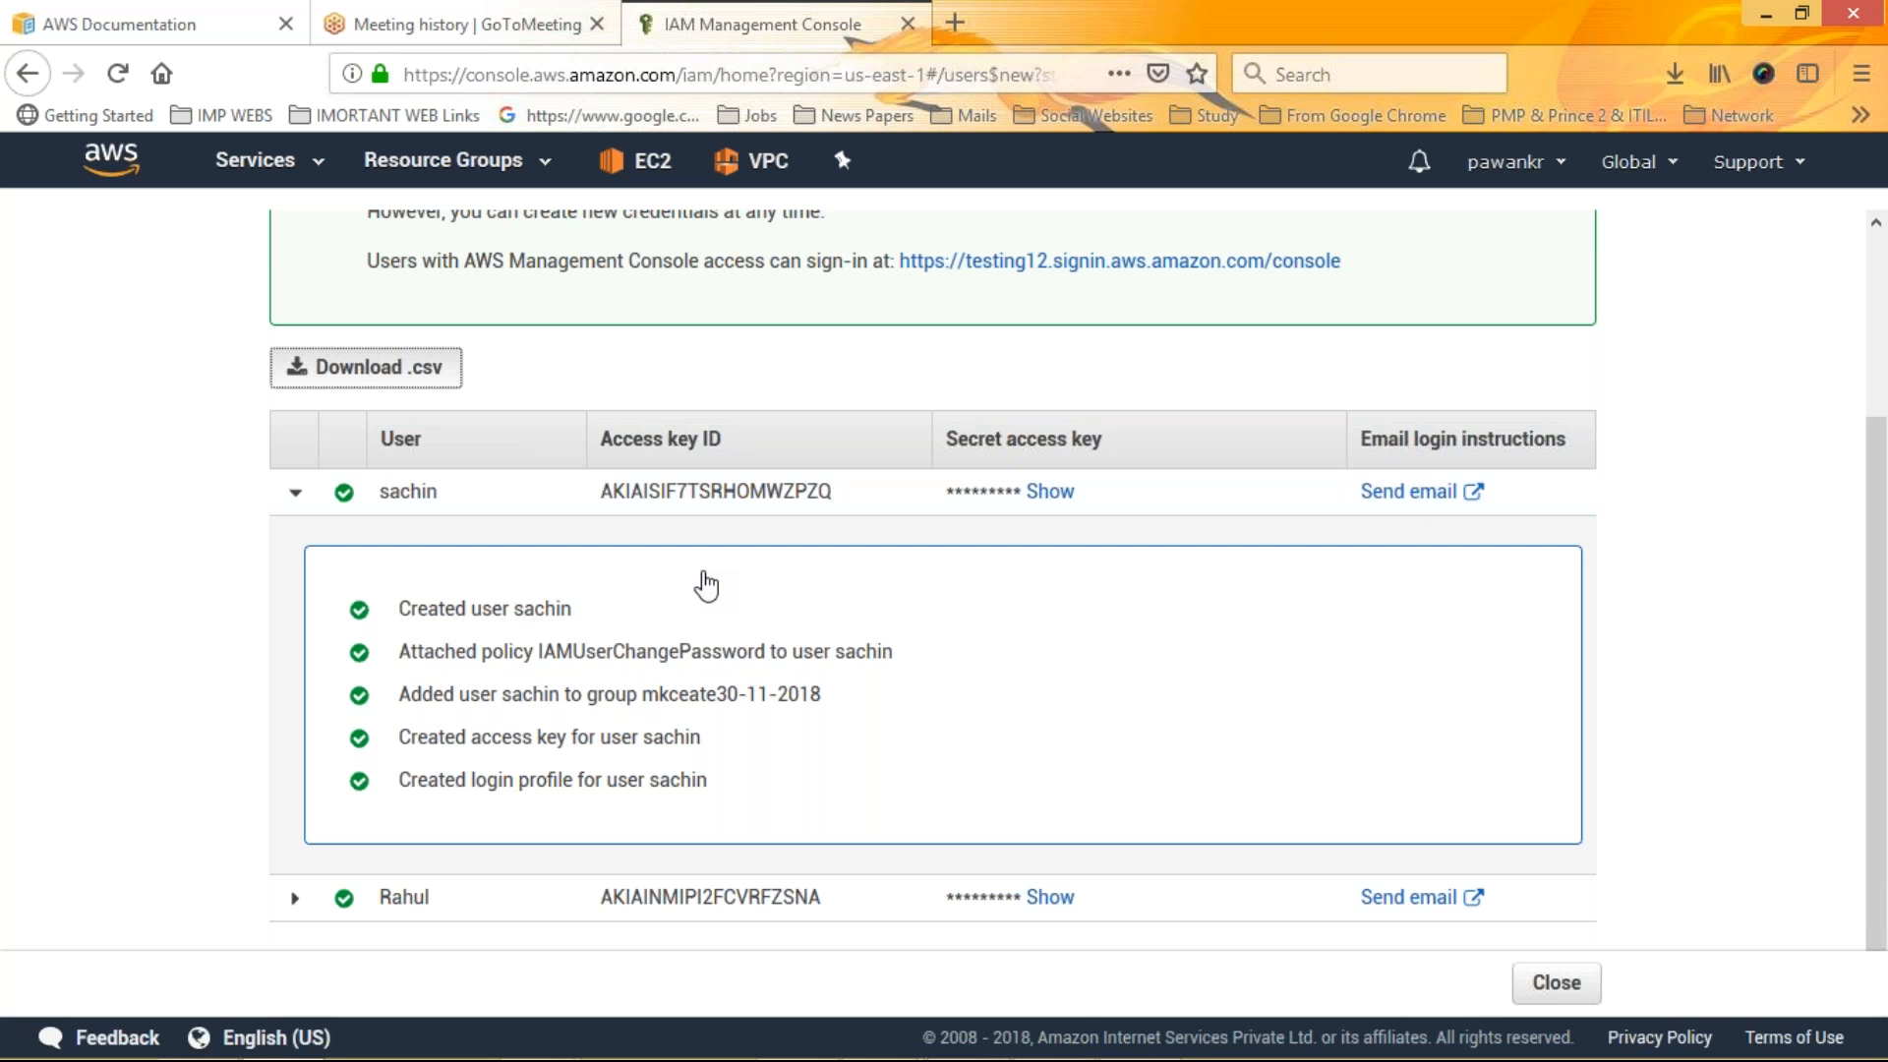
click(454, 372)
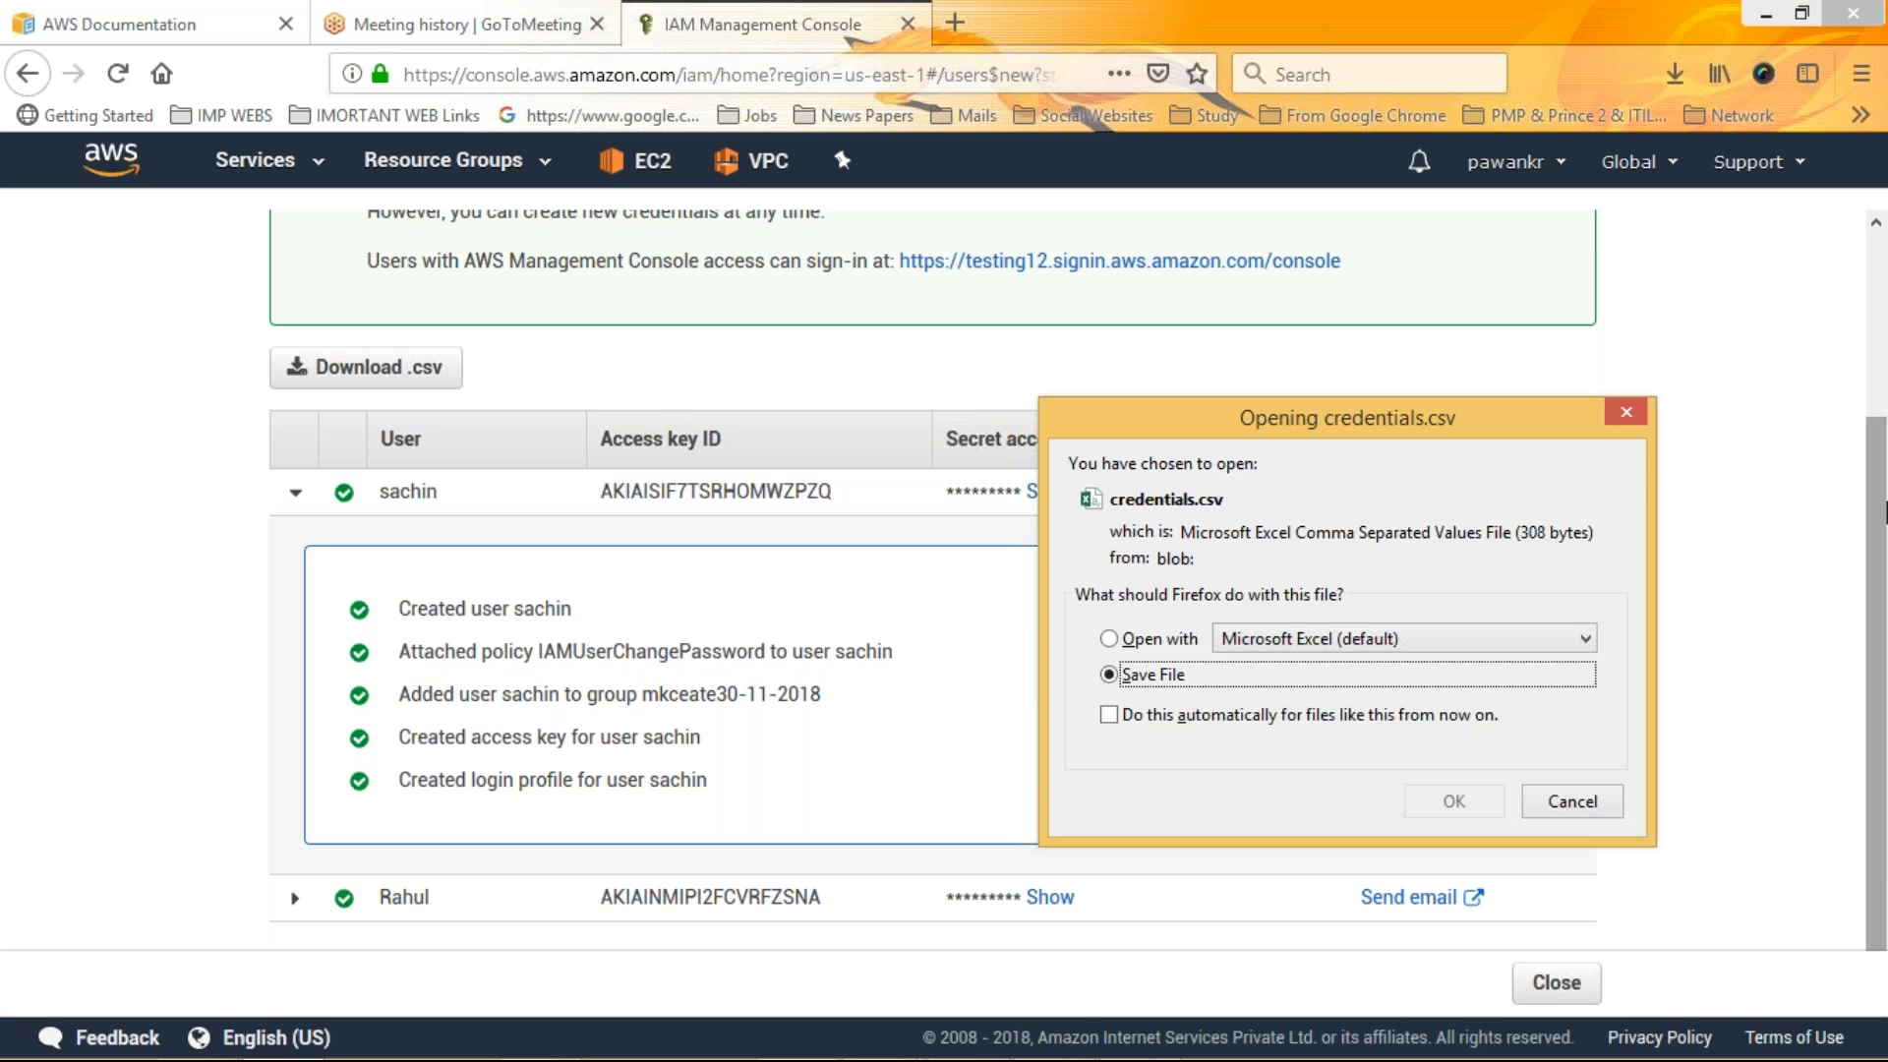
click(1454, 802)
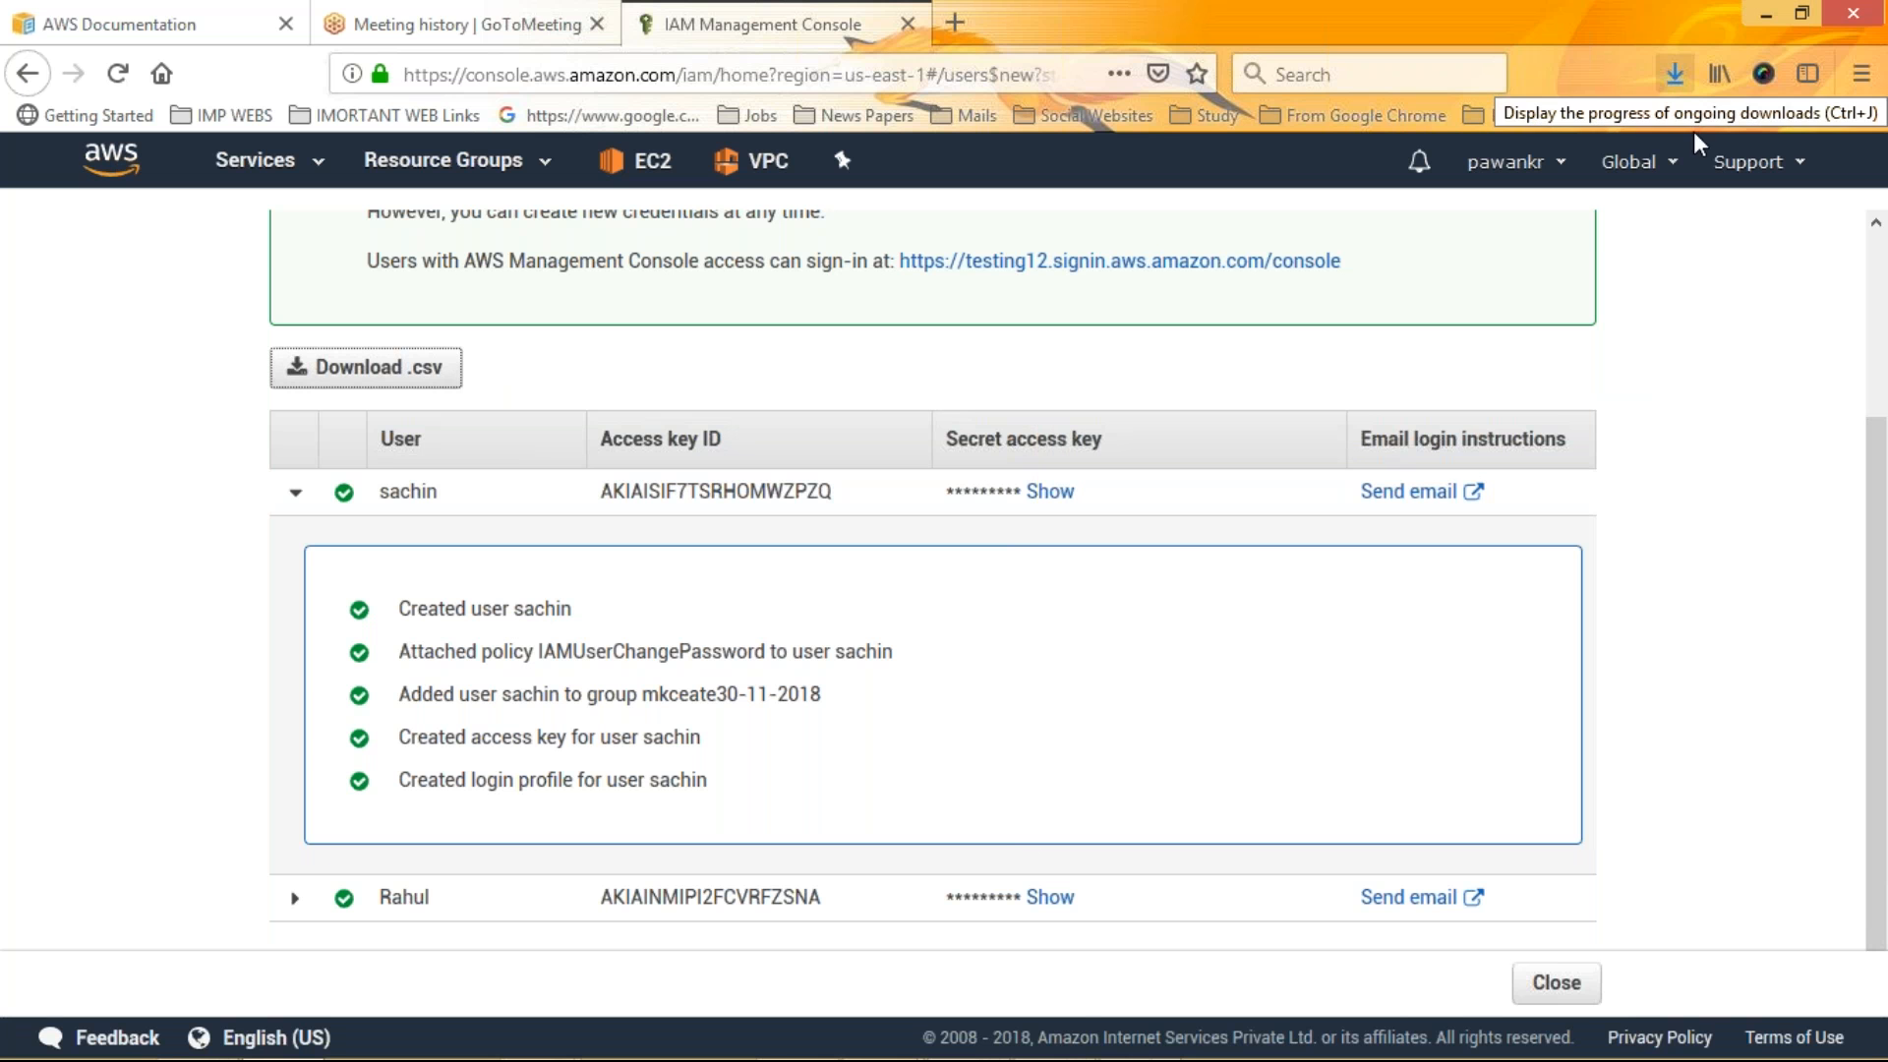
Close the wizard and examine the IAM dashboard, groups list and users list
click(1559, 989)
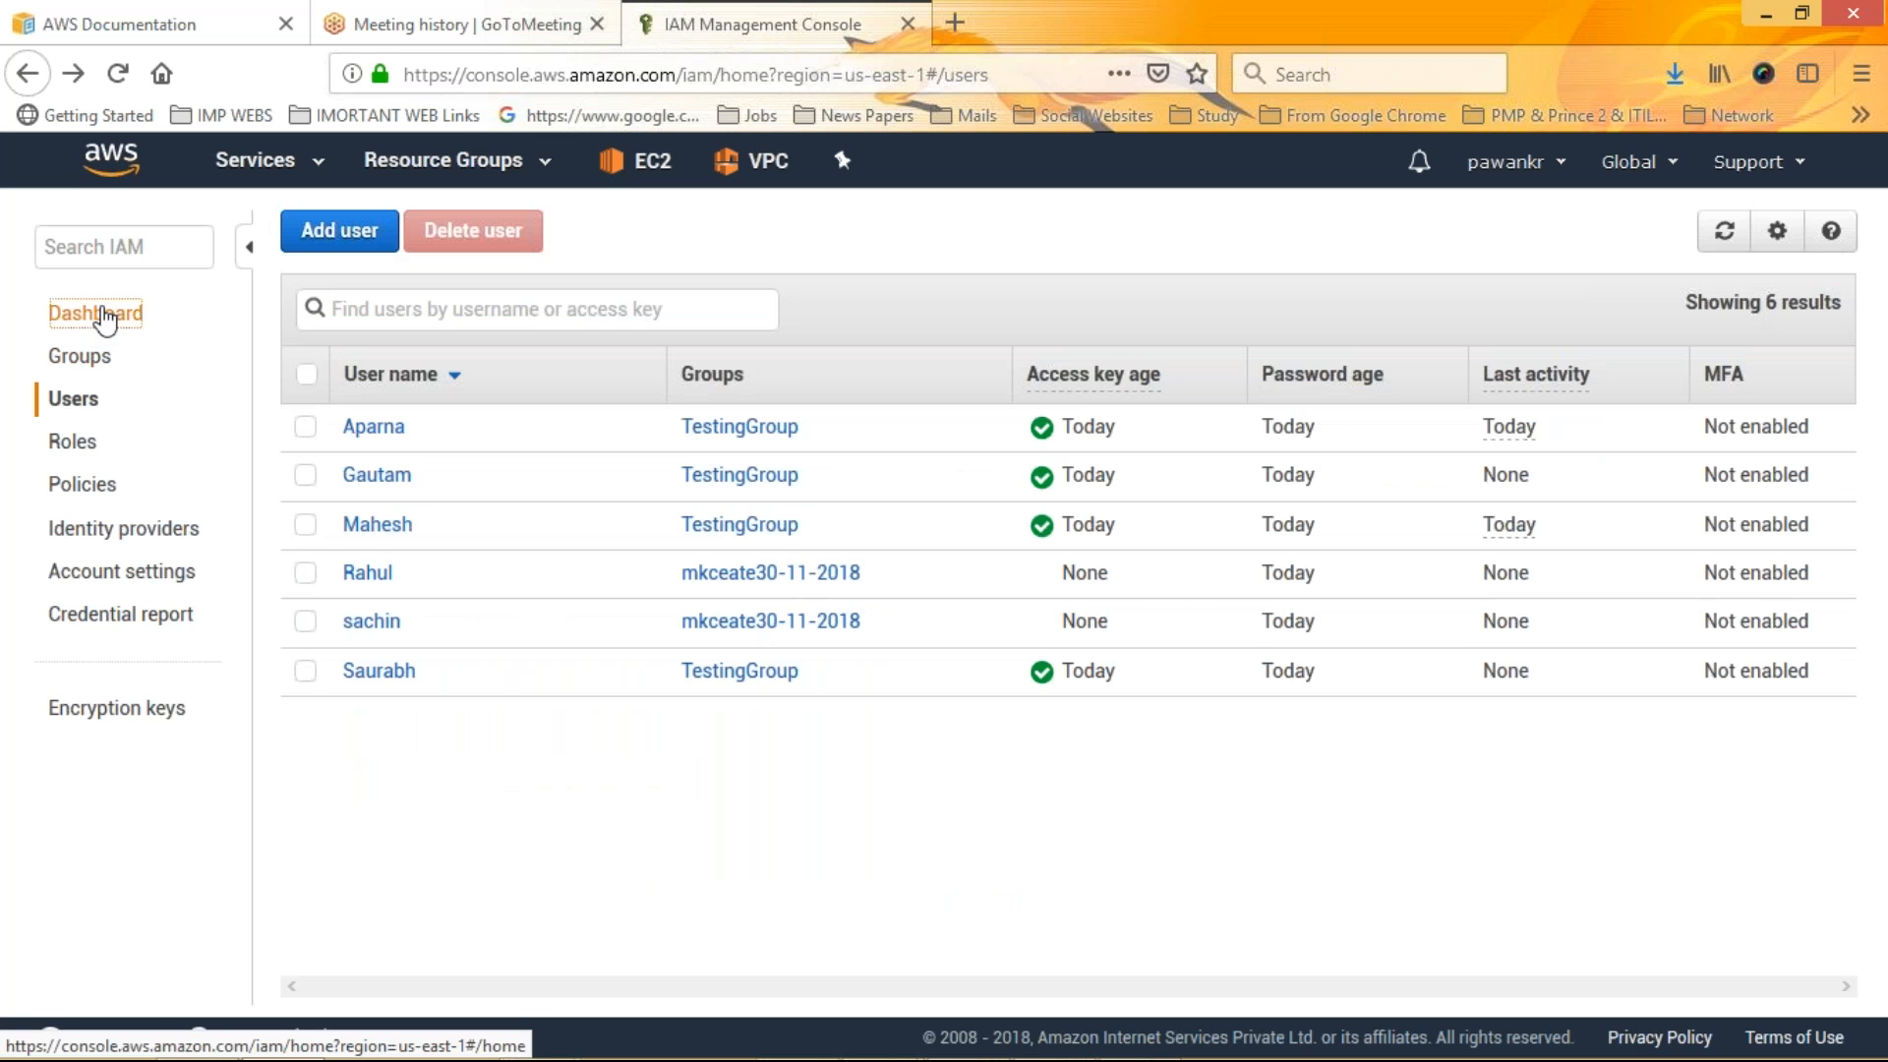
click(105, 315)
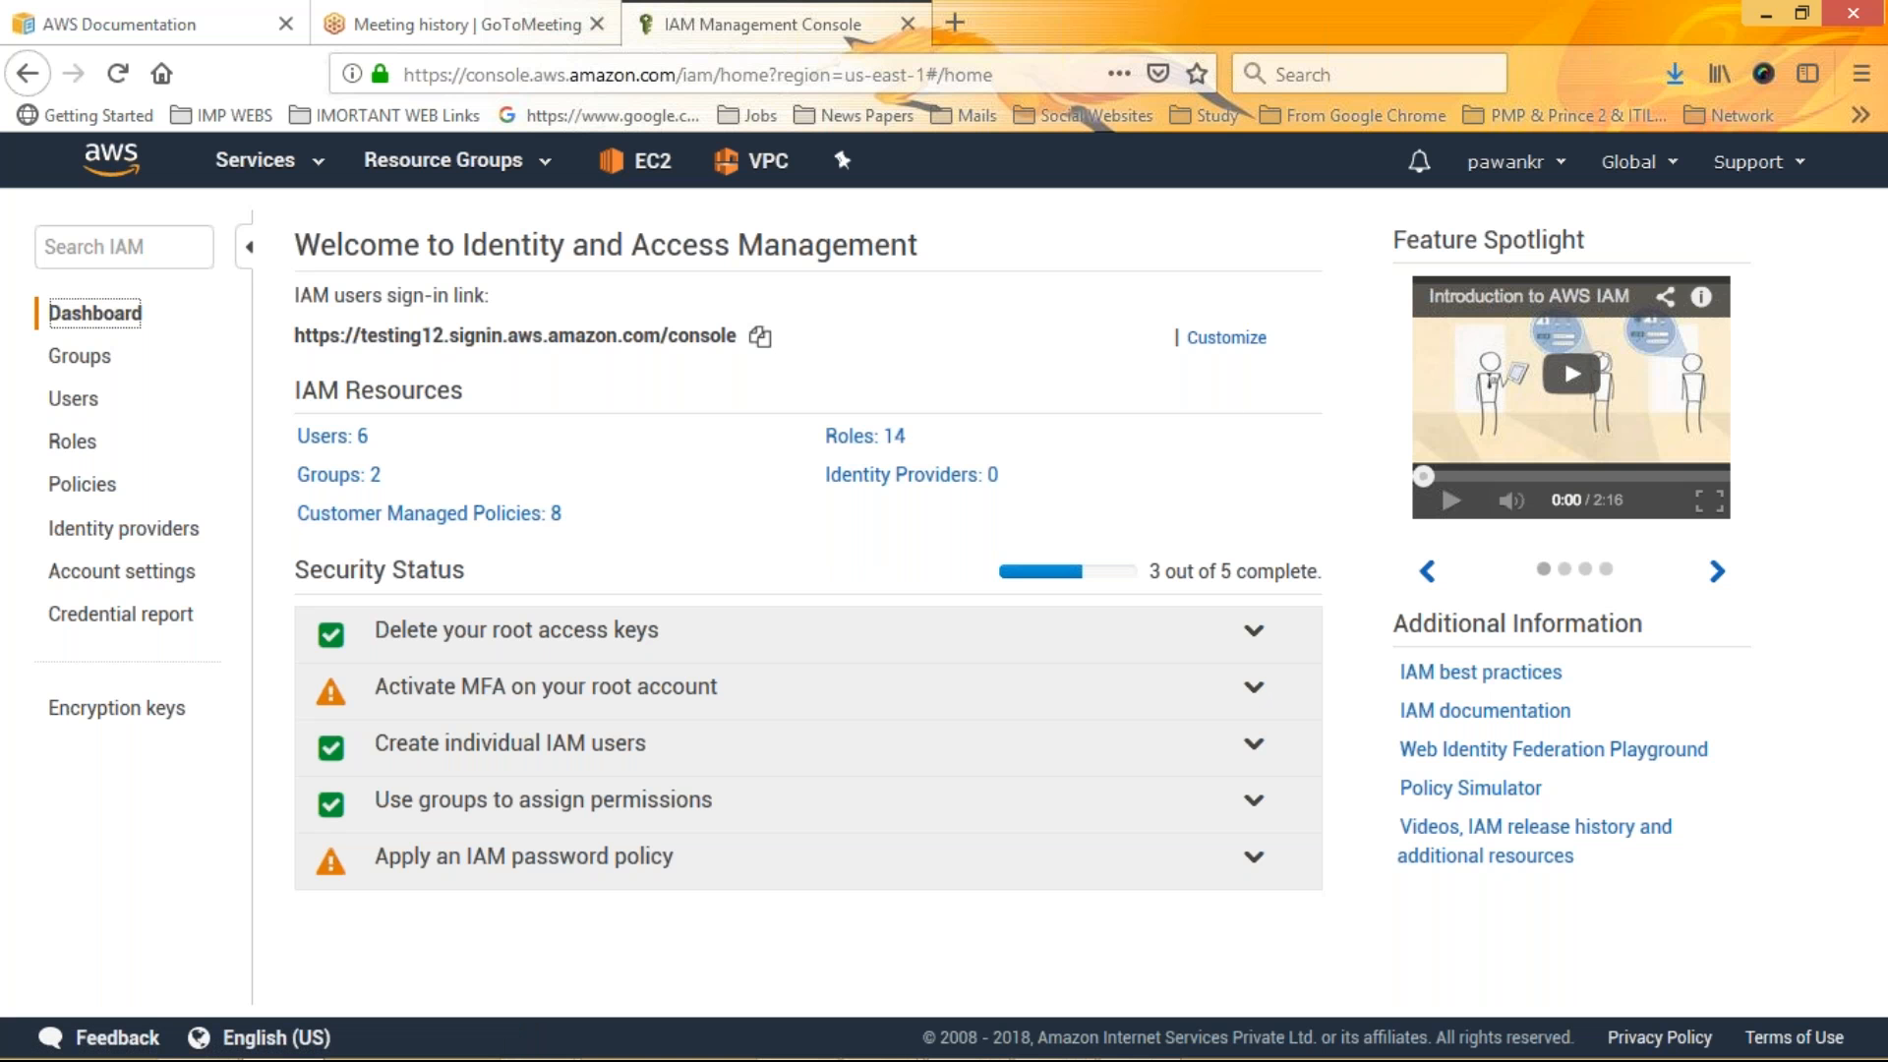
click(79, 356)
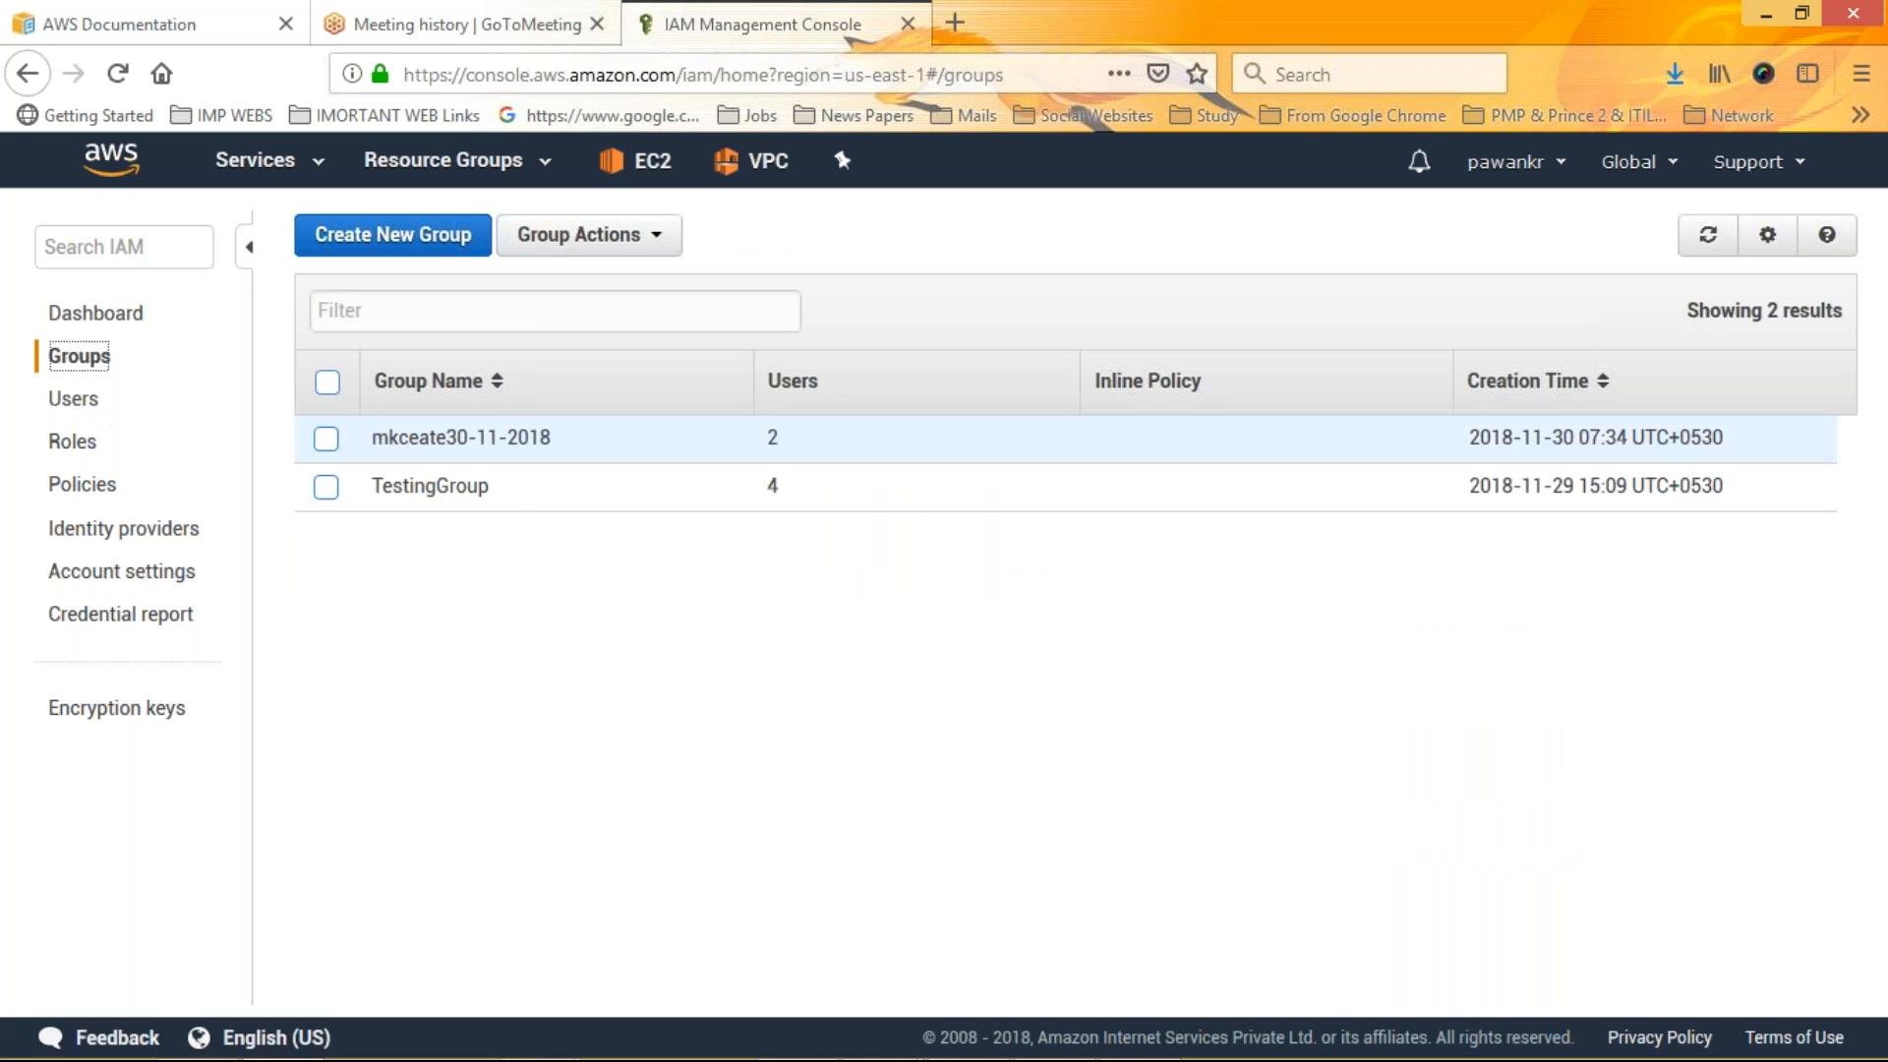
key(Tab)
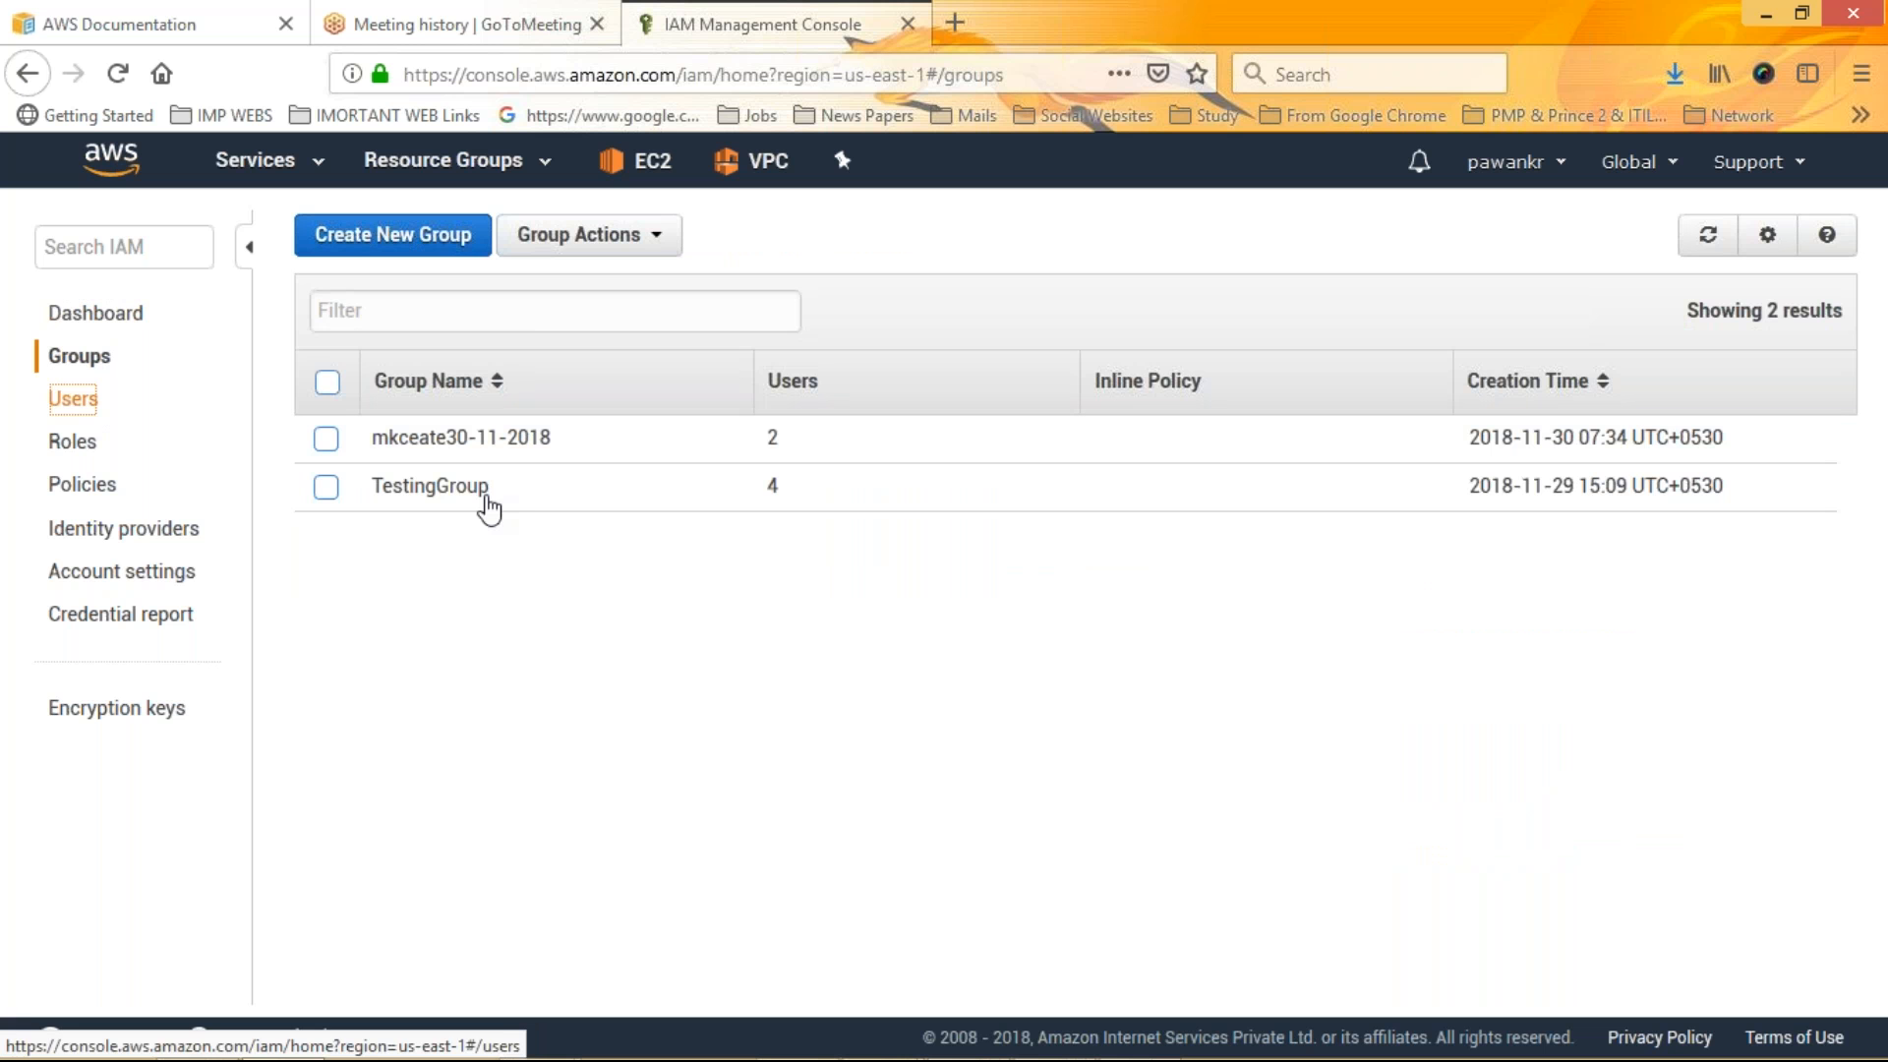
key(Return)
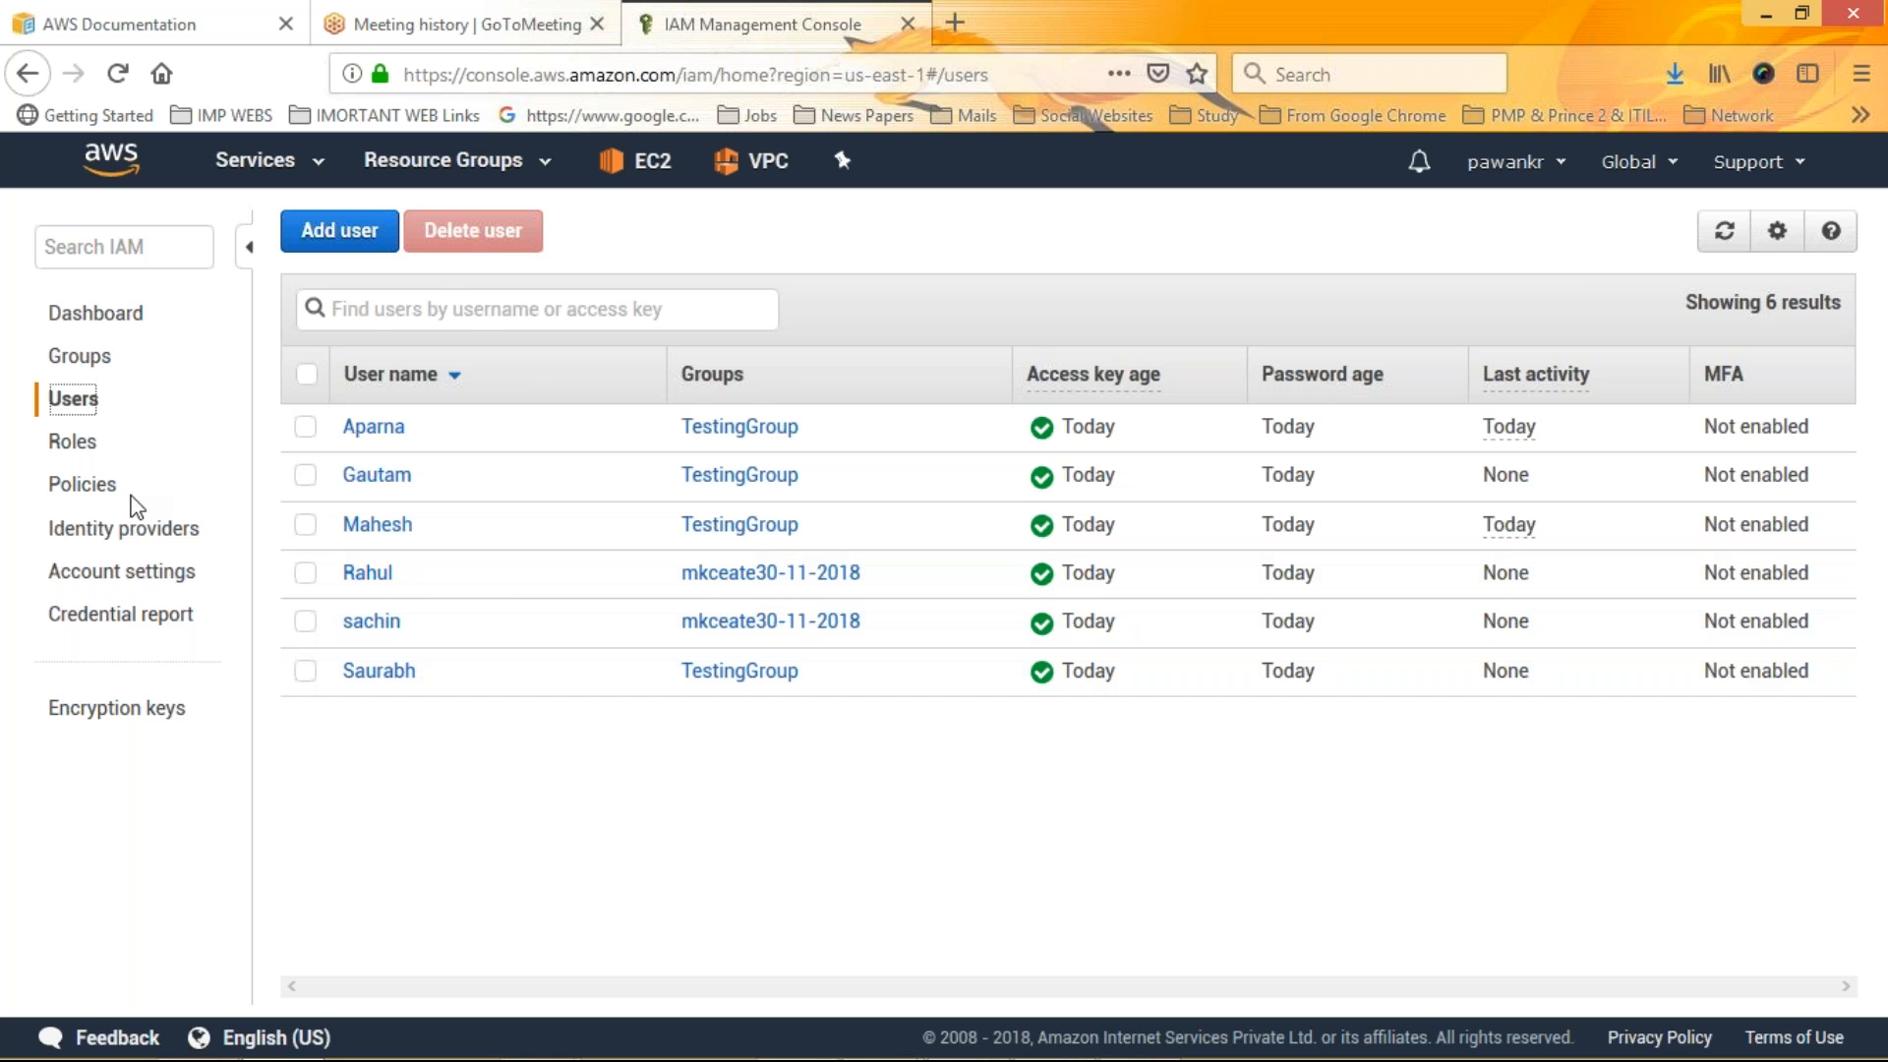
Start creating a role with EC2 as the trusted AWS service and continue to permissions
click(71, 442)
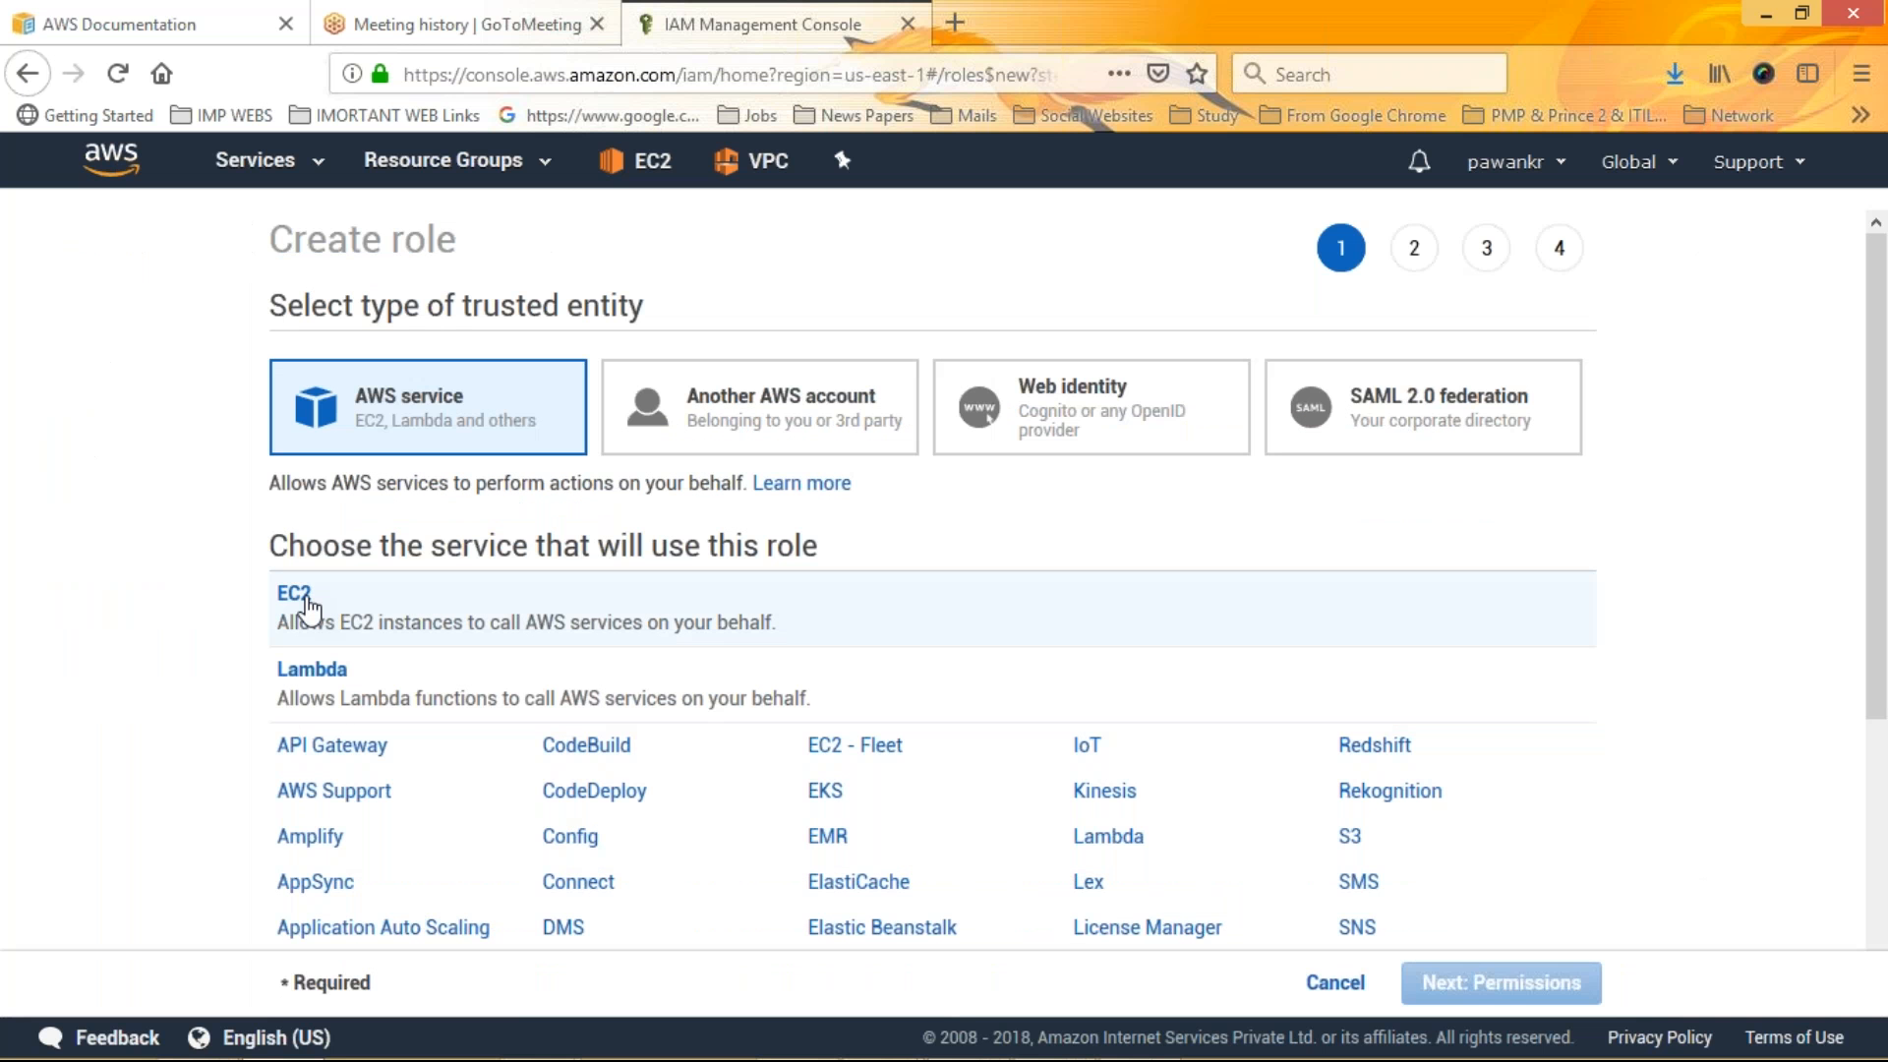
click(307, 609)
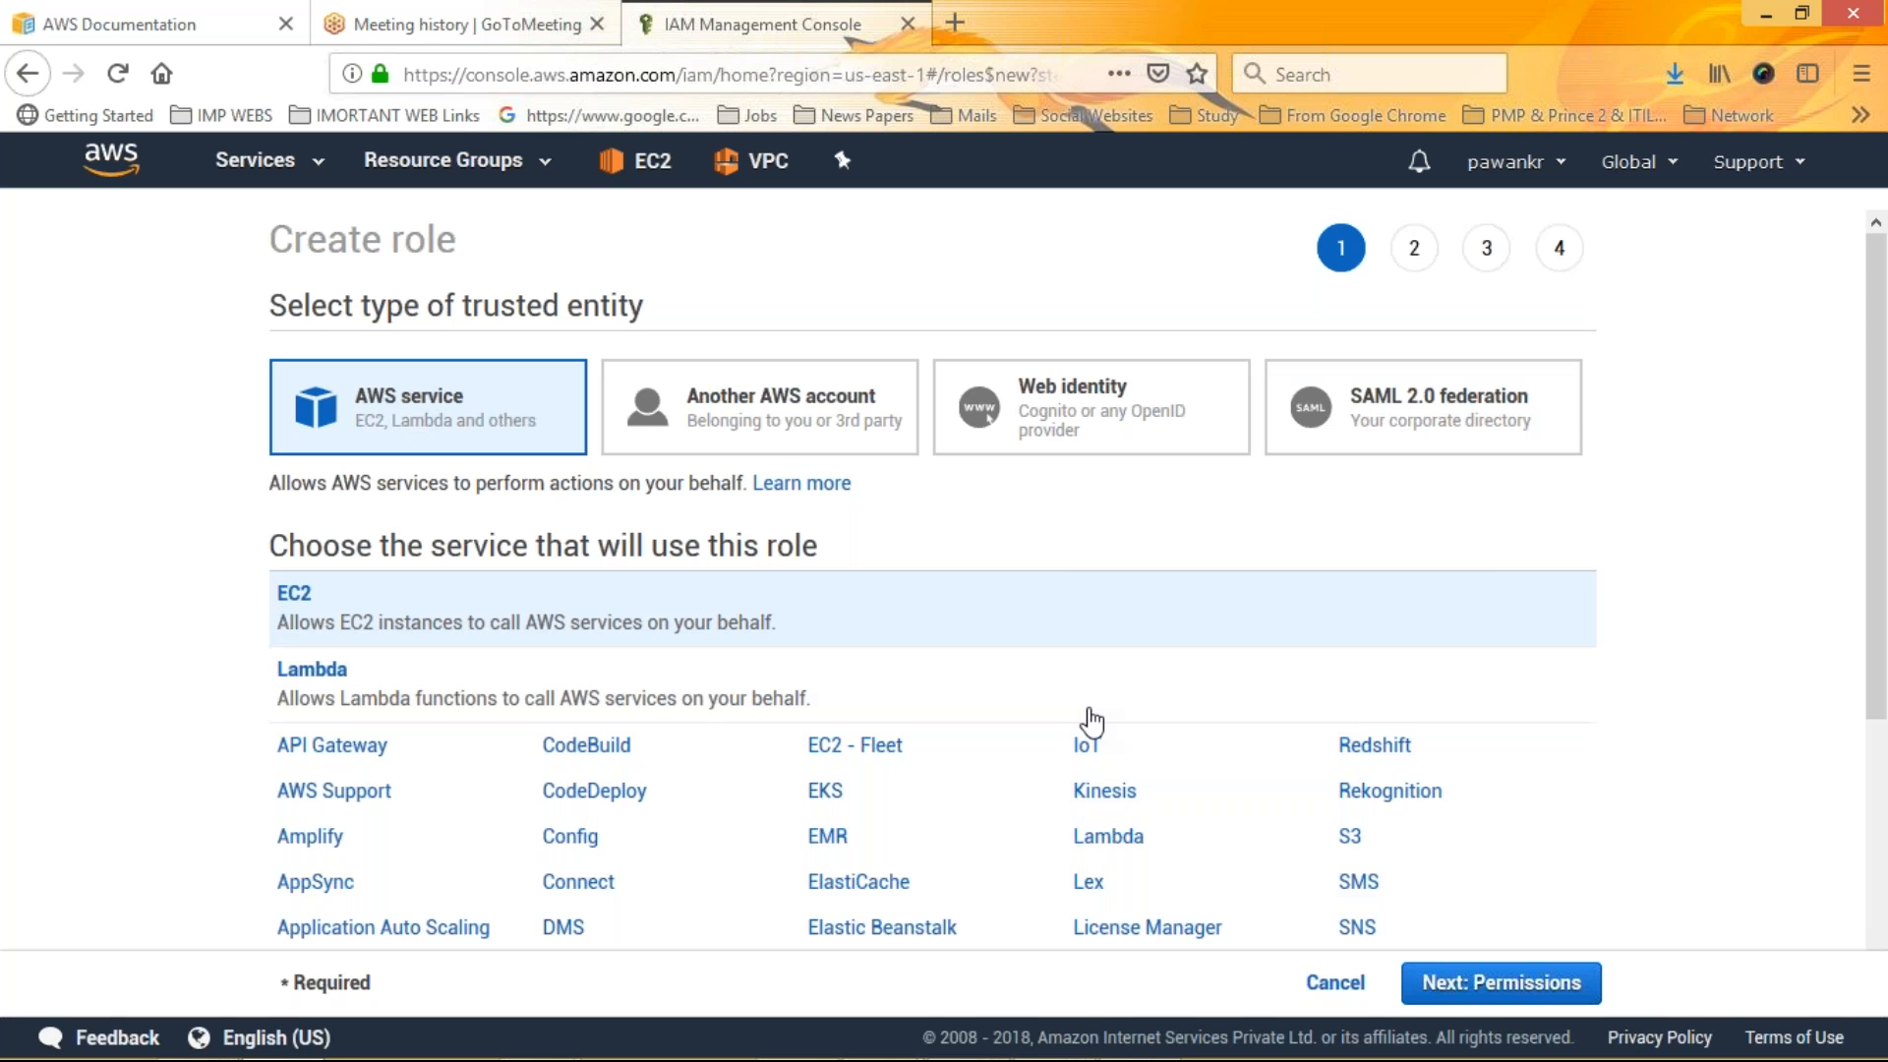
click(1495, 982)
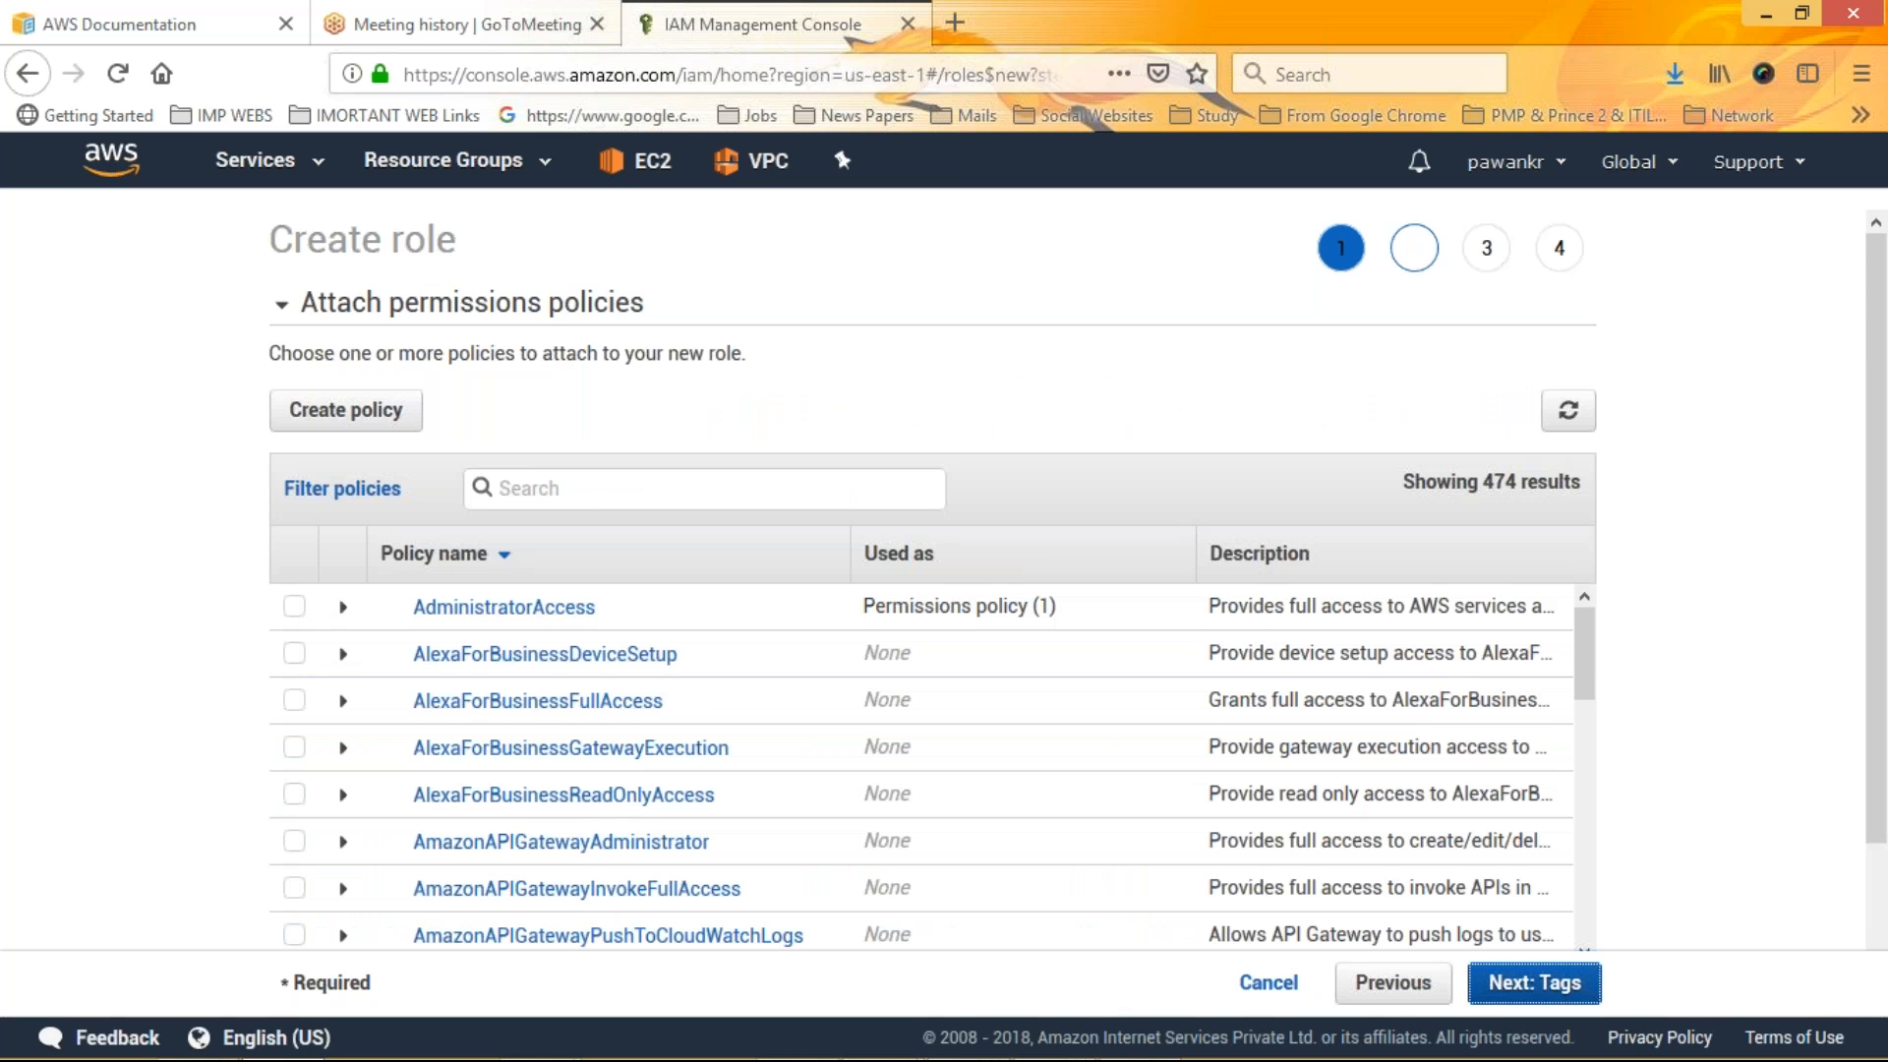
Expand the AdministratorAccess policy and examine its JSON policy document
click(342, 608)
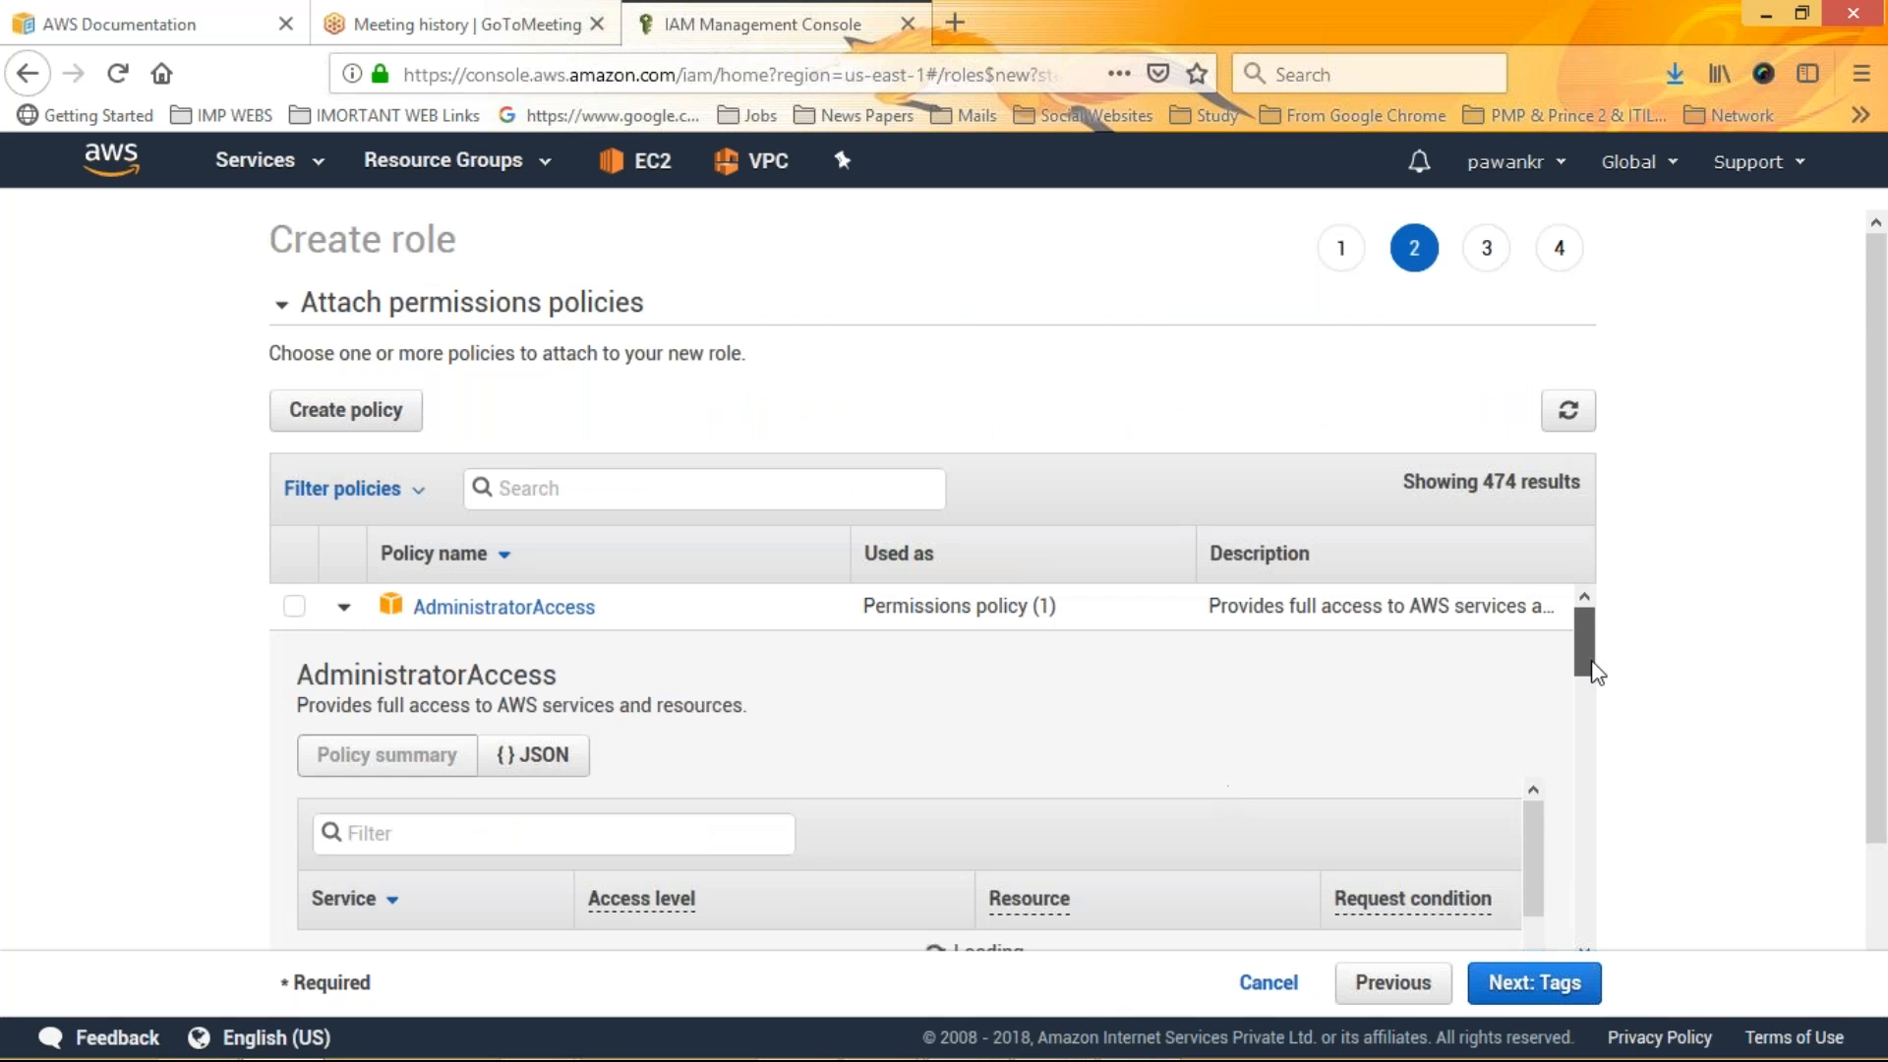
scroll(1597, 672, down, 3)
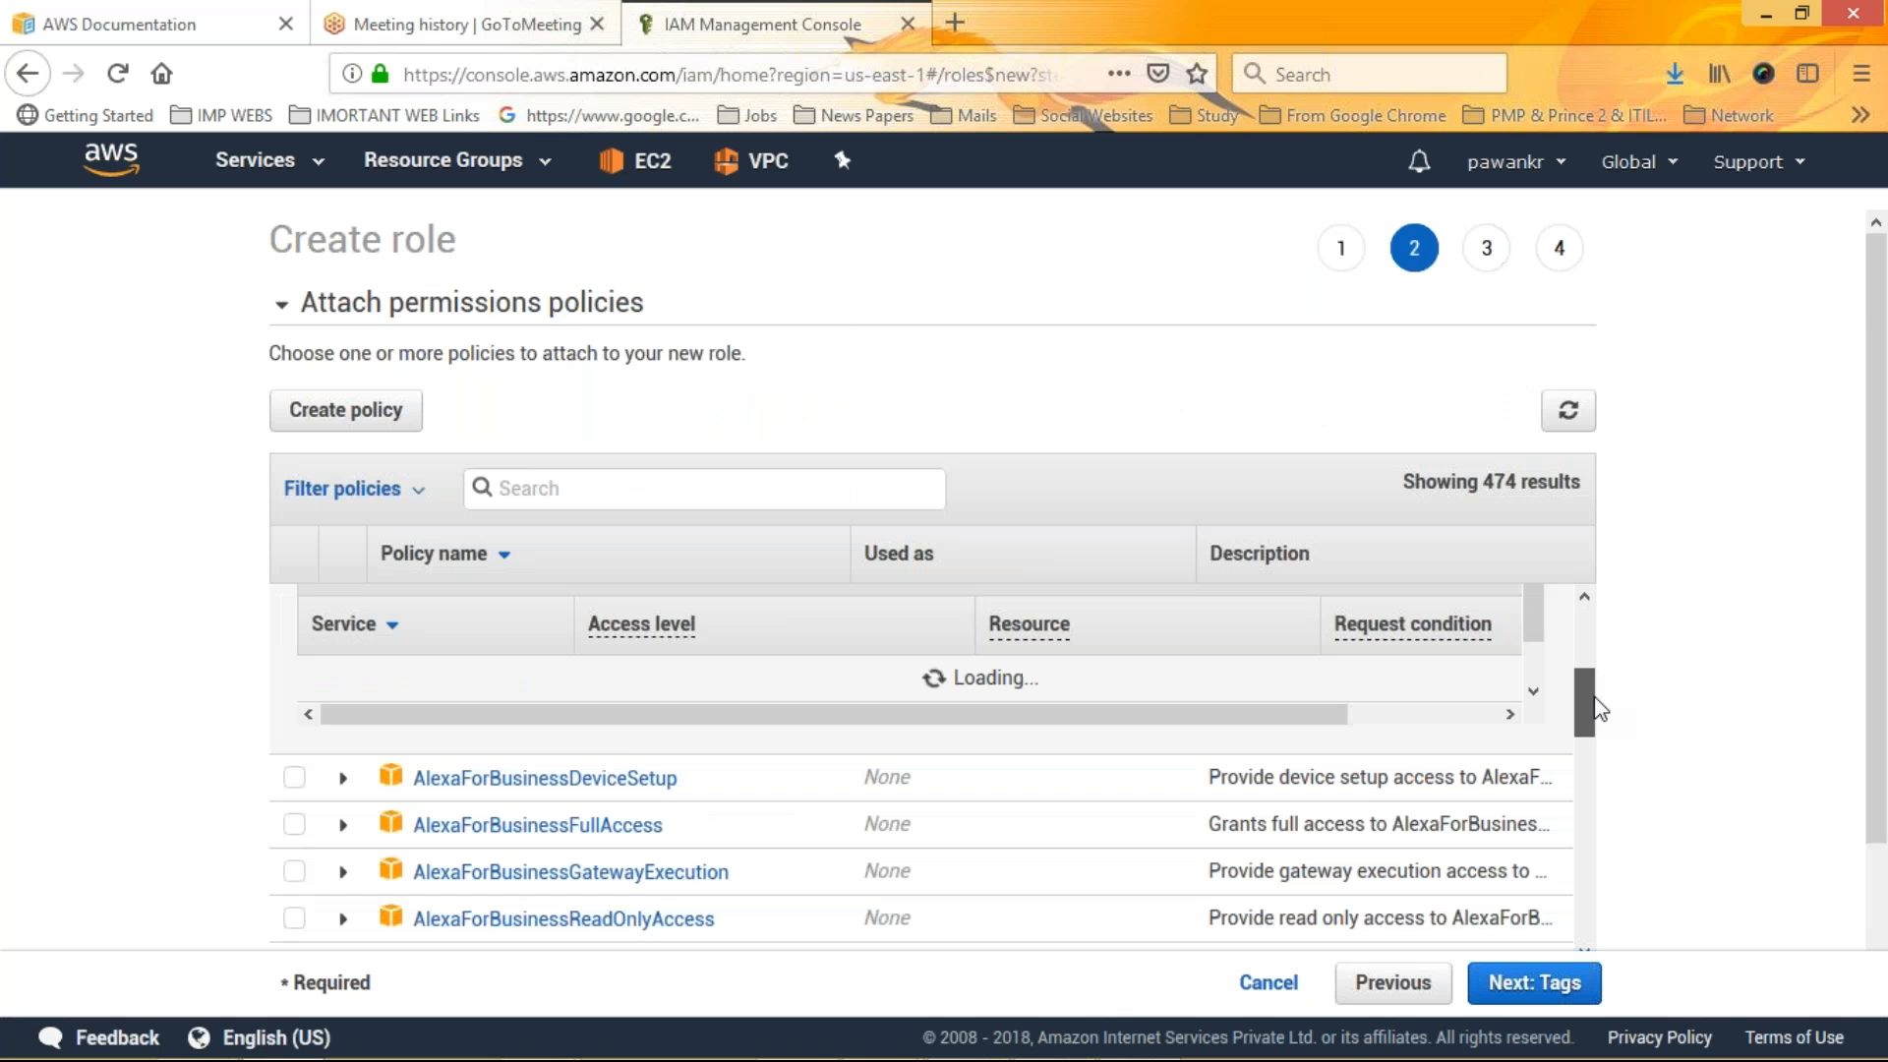
drag(1595, 698, 1597, 710)
scroll(1600, 728, up, 2)
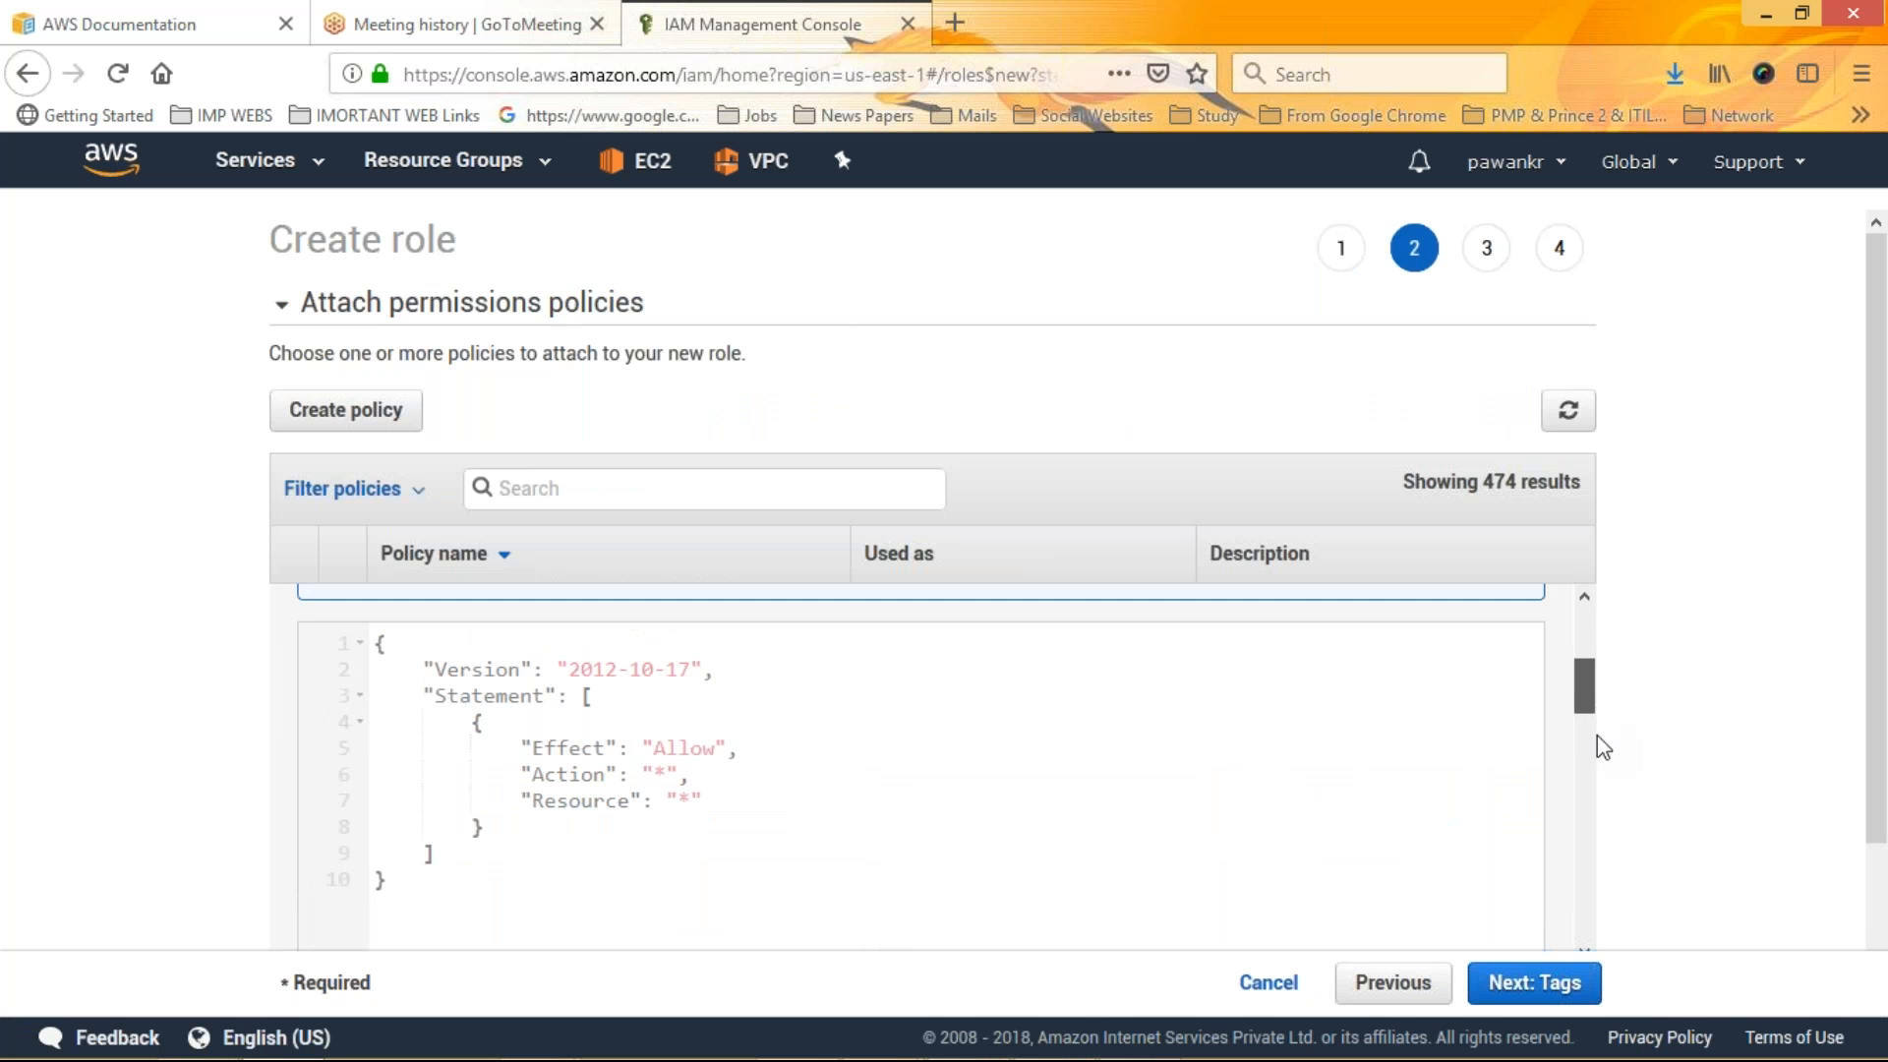
scroll(1604, 747, down, 2)
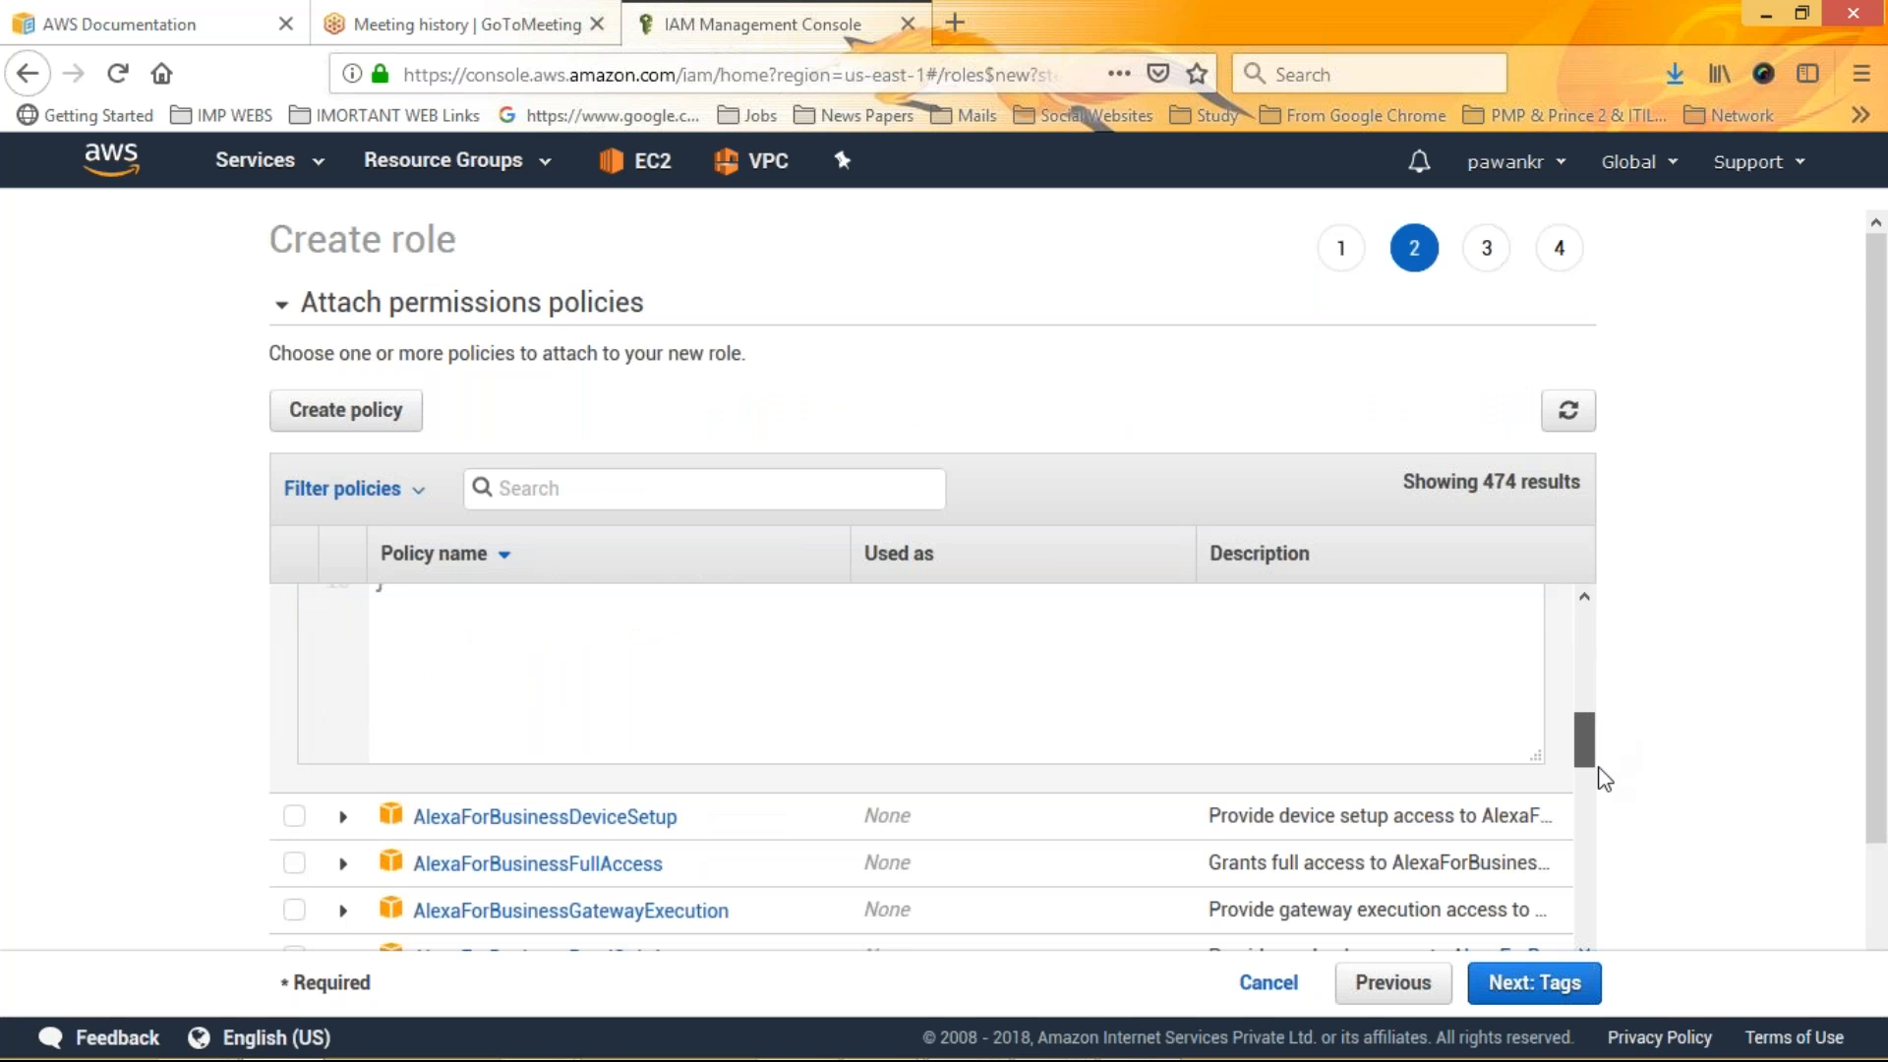
scroll(1605, 779, down, 2)
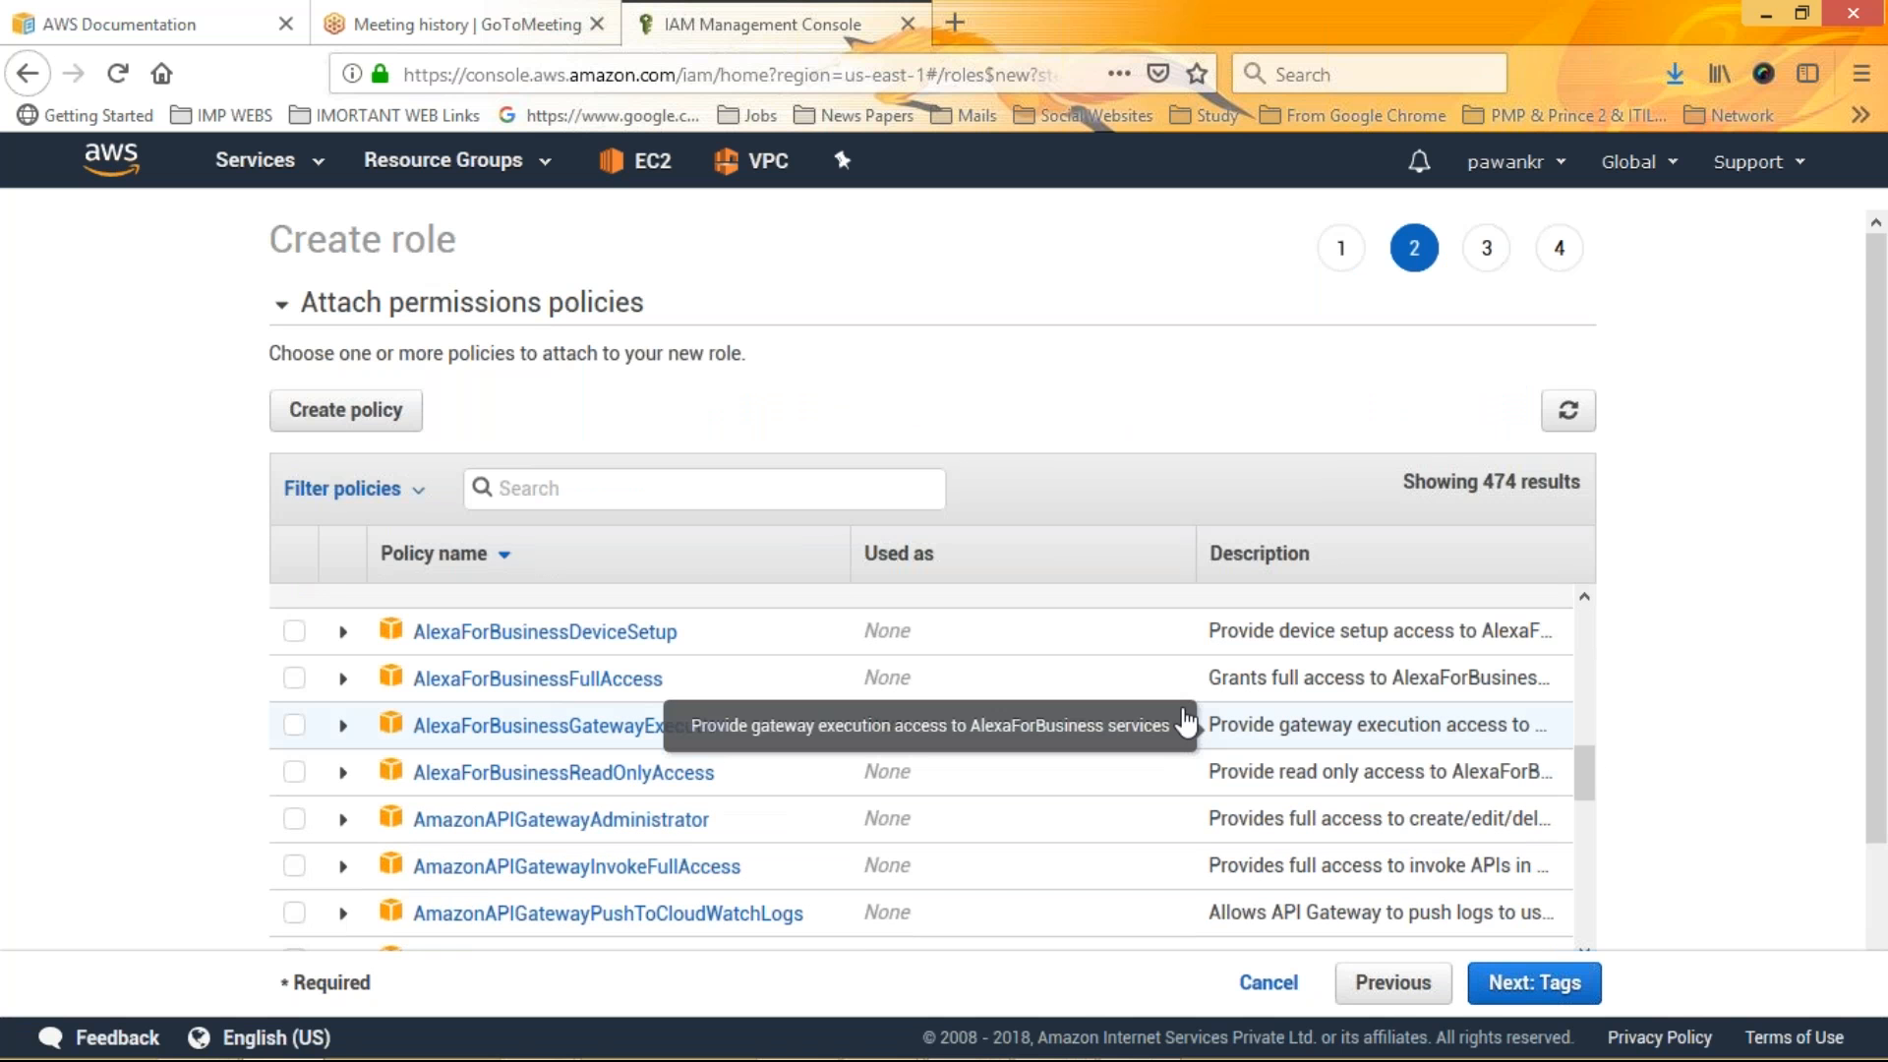
Search policies for ec2, attach AmazonEC2FullAccess to the role, and continue to tags
click(613, 487)
text(ec2)
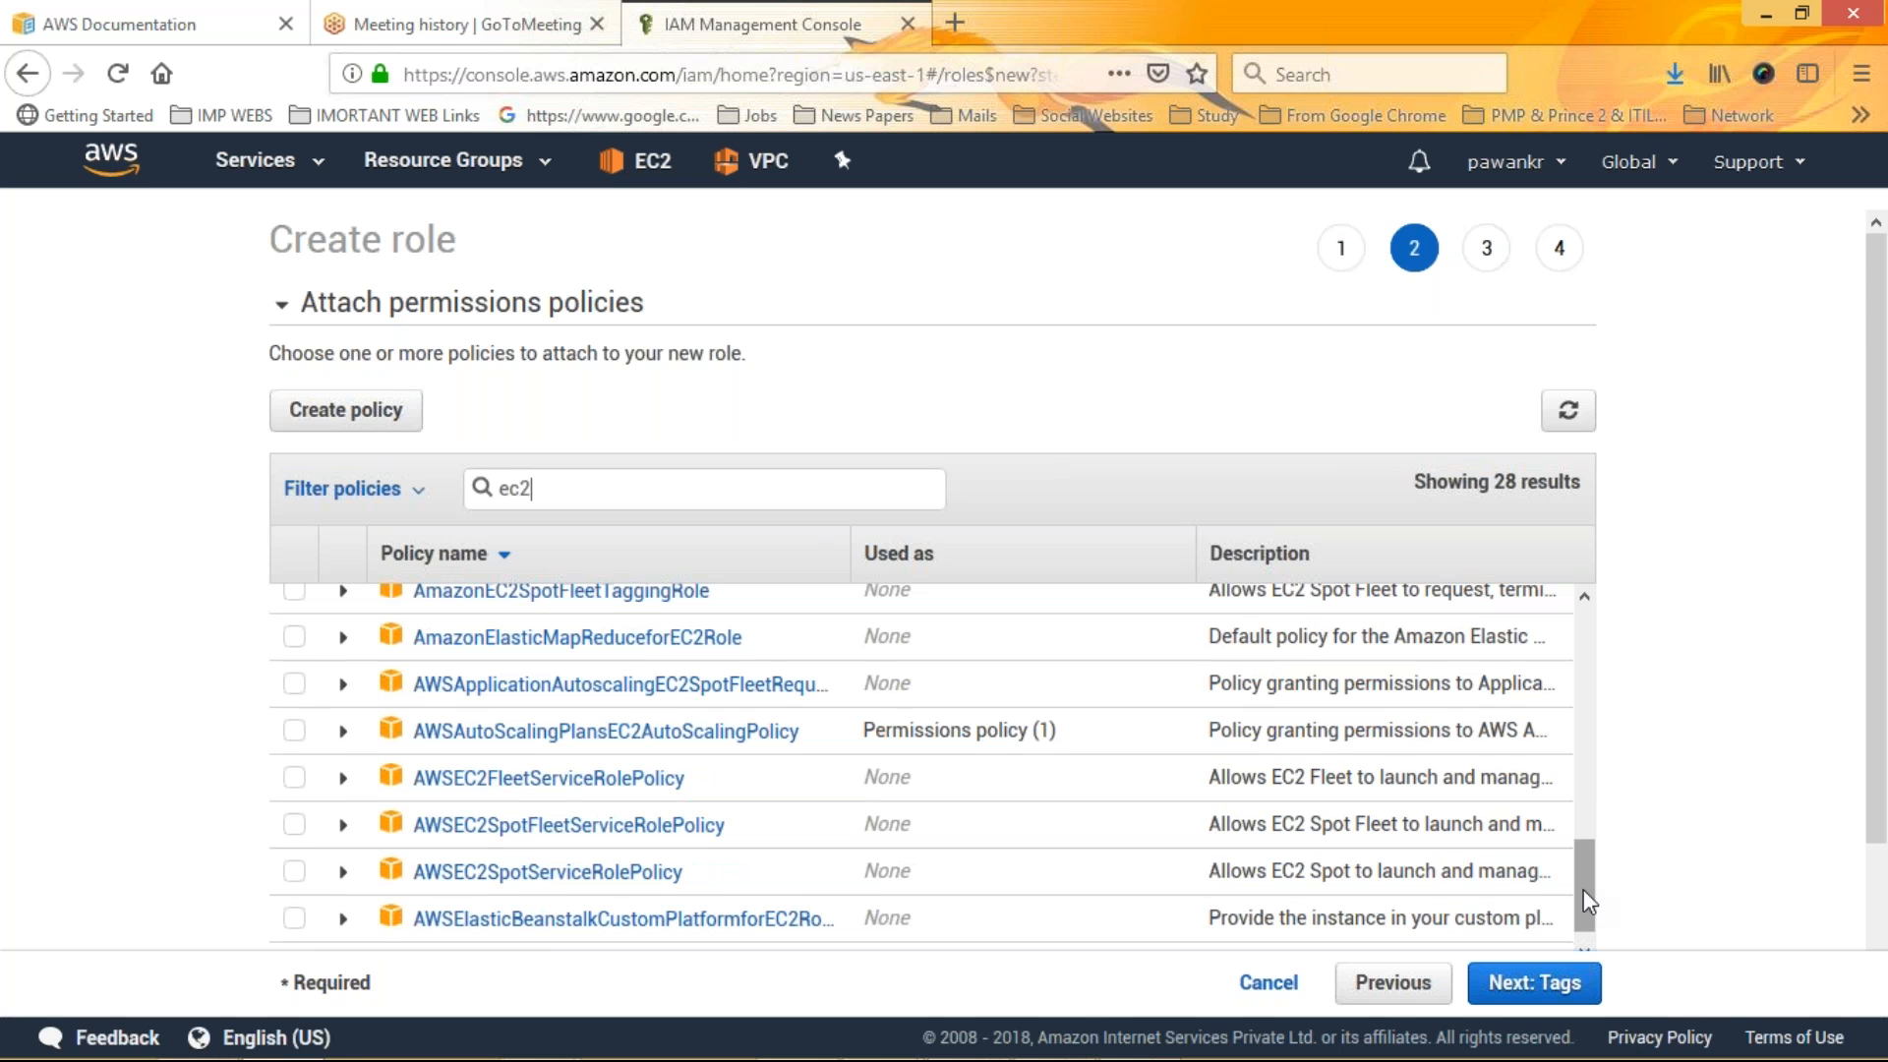
drag(1583, 890, 1577, 826)
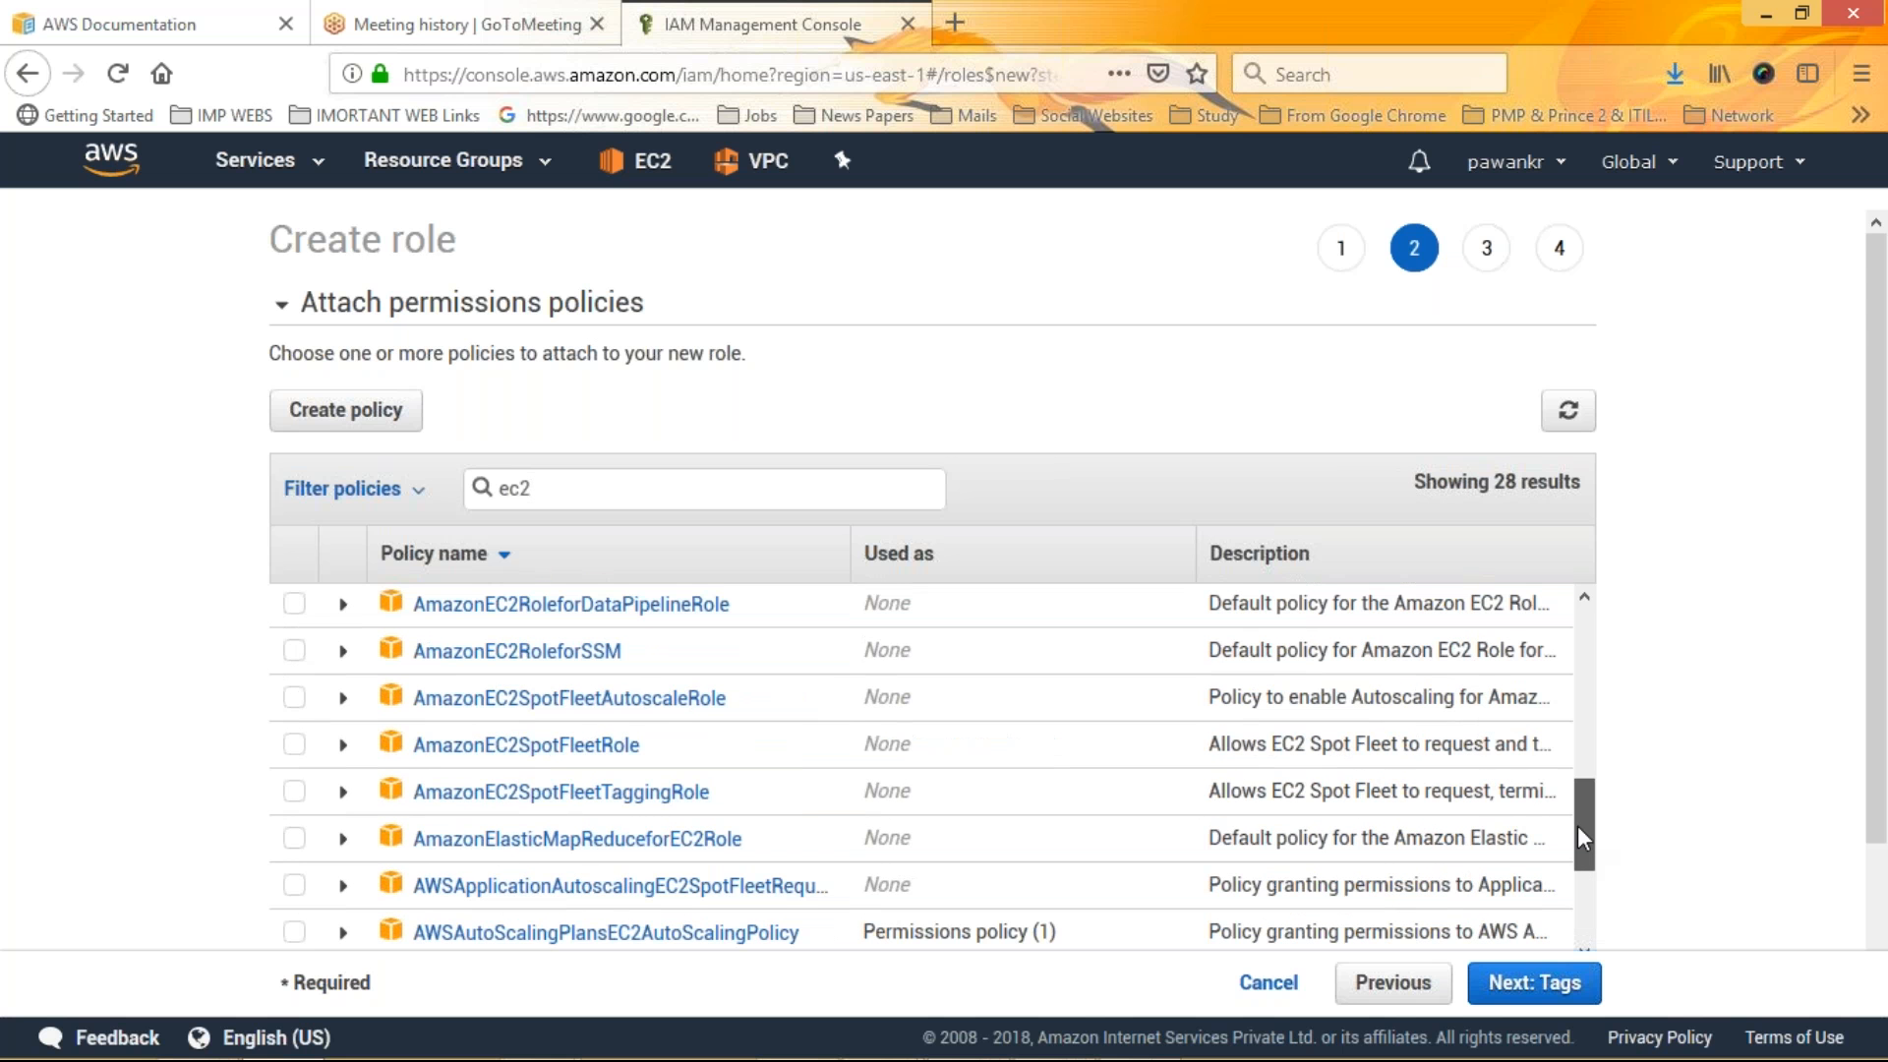
drag(1577, 824, 1578, 741)
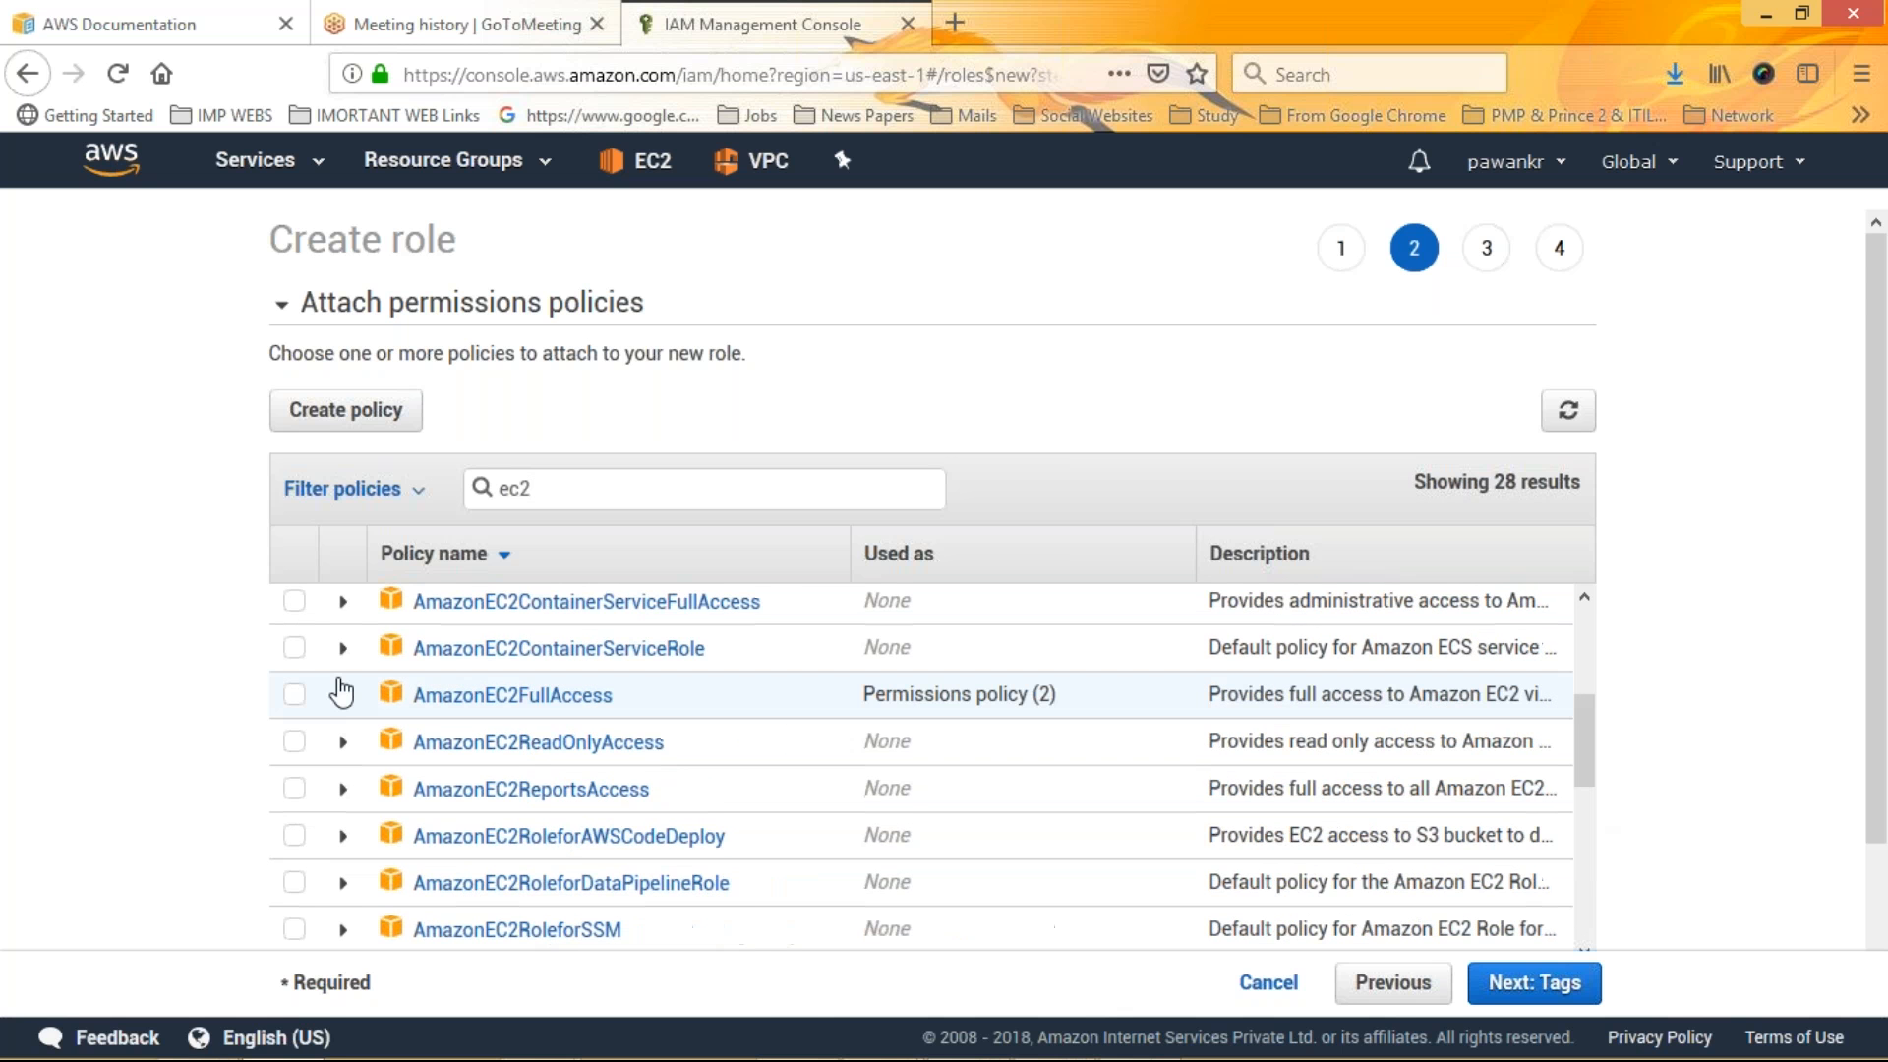
click(341, 691)
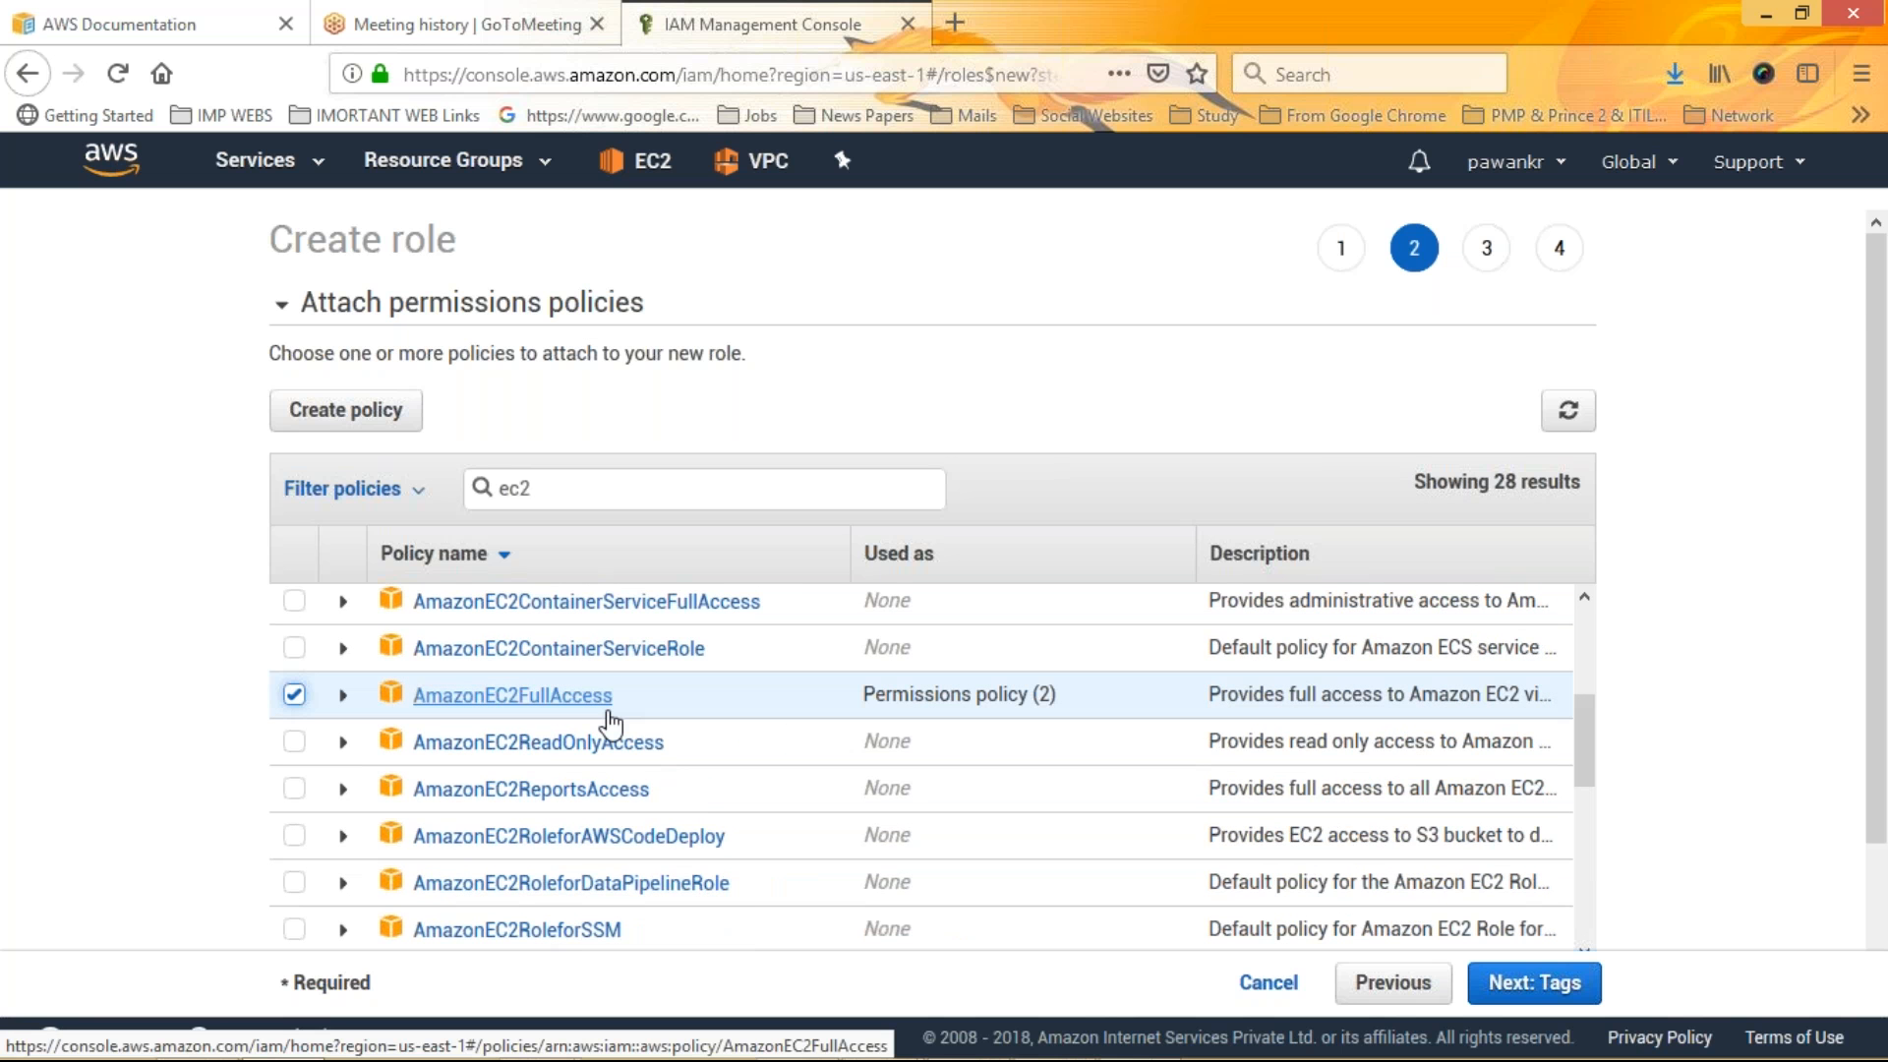
click(1517, 980)
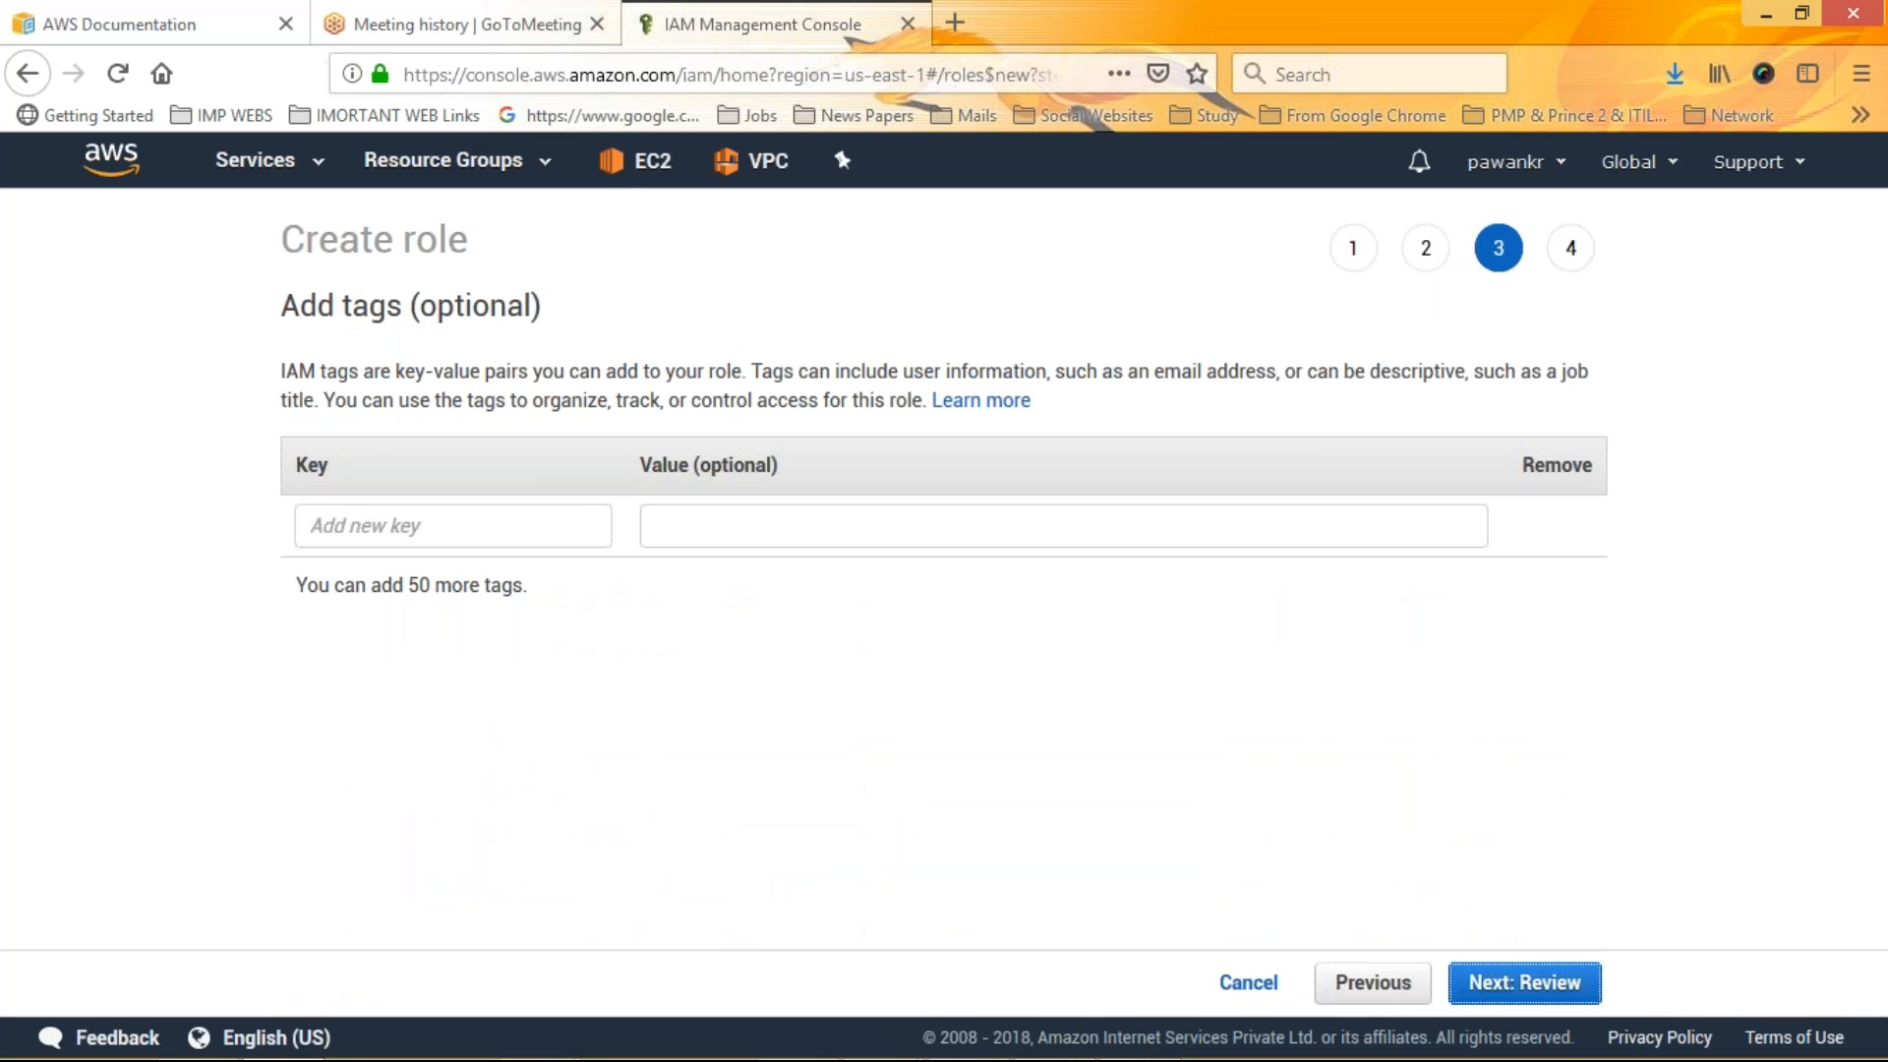
Add a tag with key mk and value mk1 to the role and continue to review
click(402, 526)
text(m)
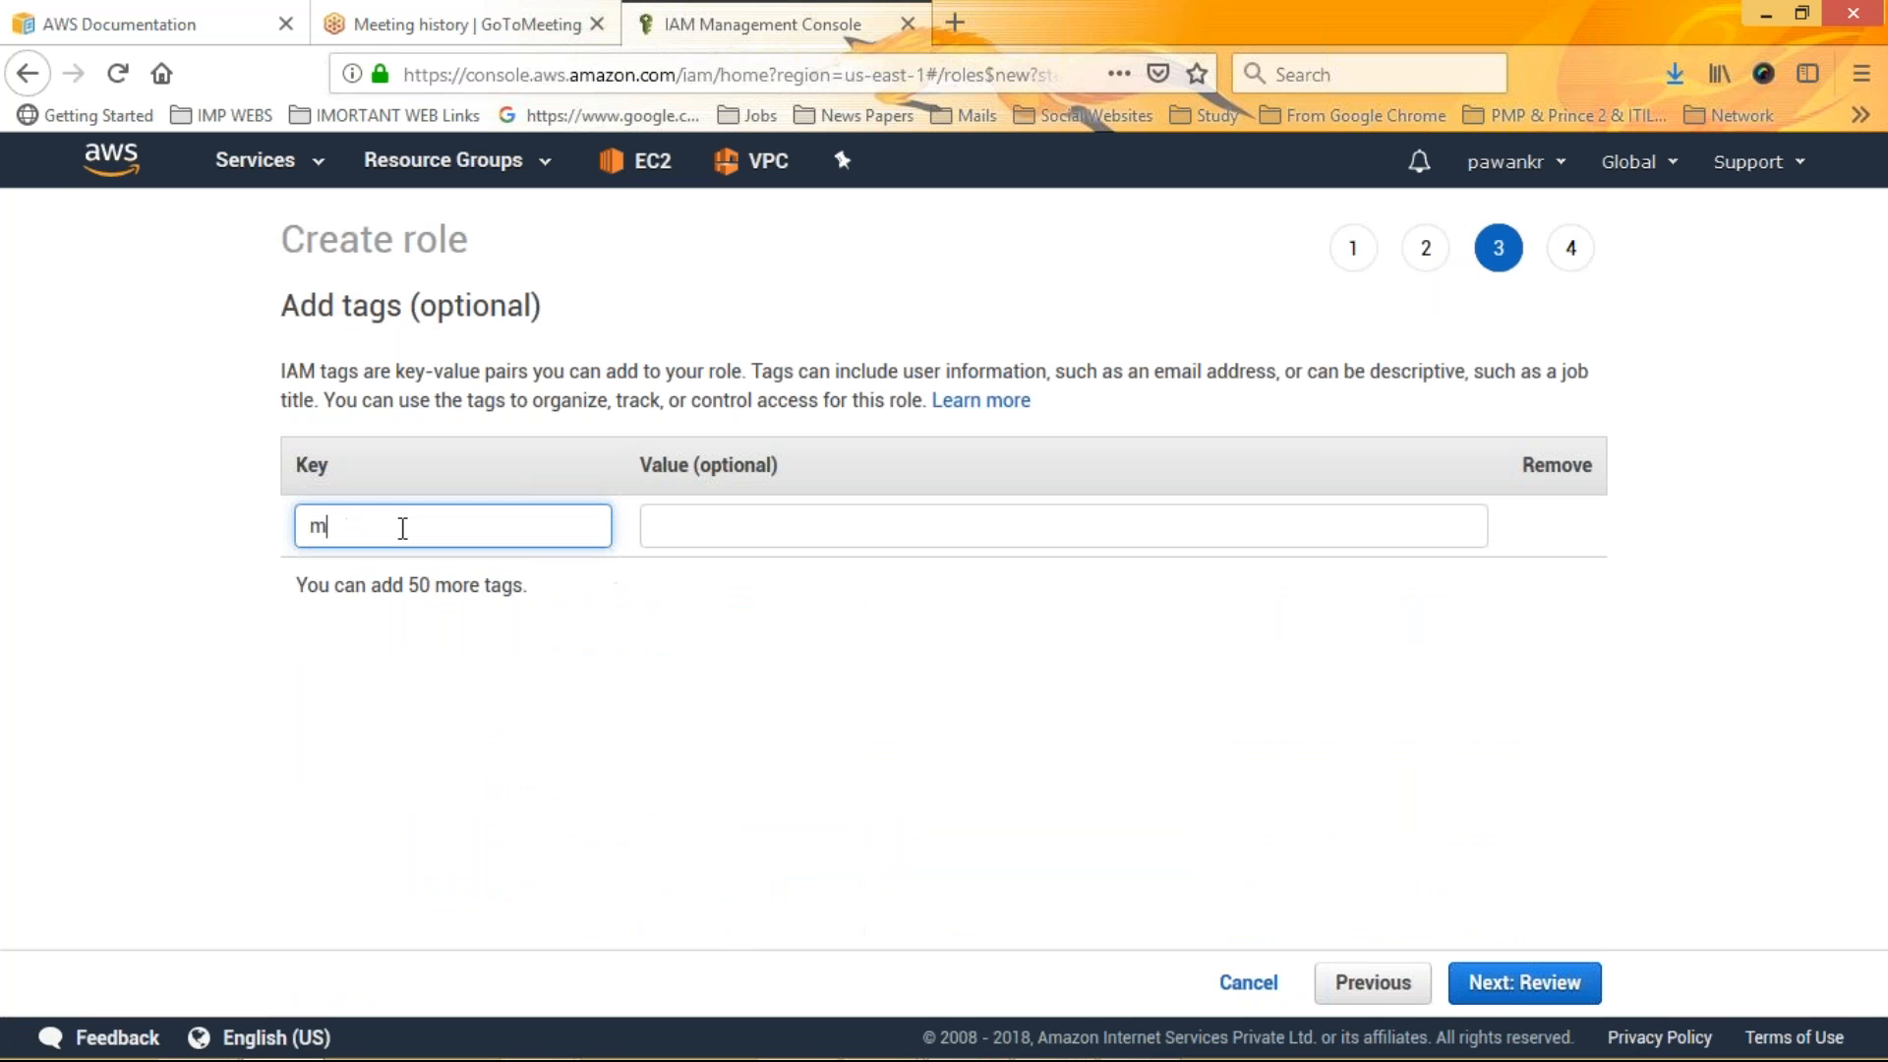
text(k)
key(Tab)
text(mk1)
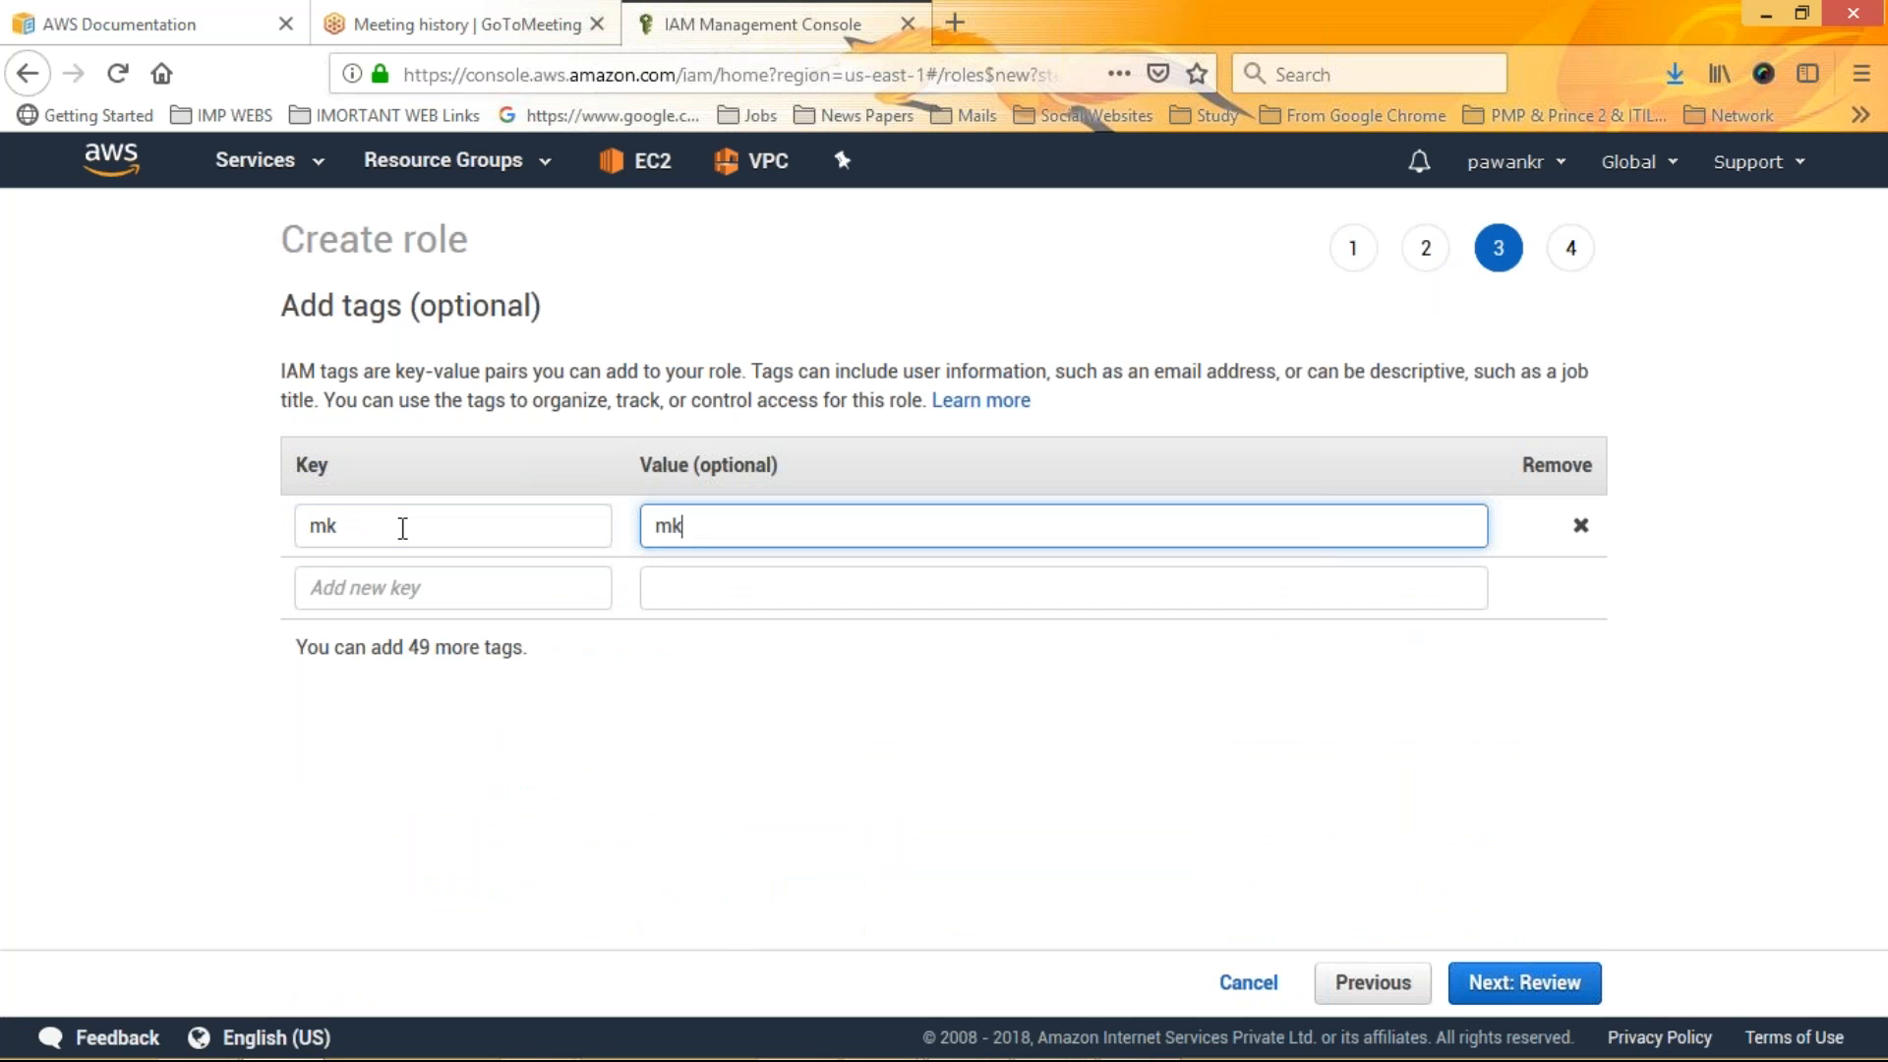
click(1535, 993)
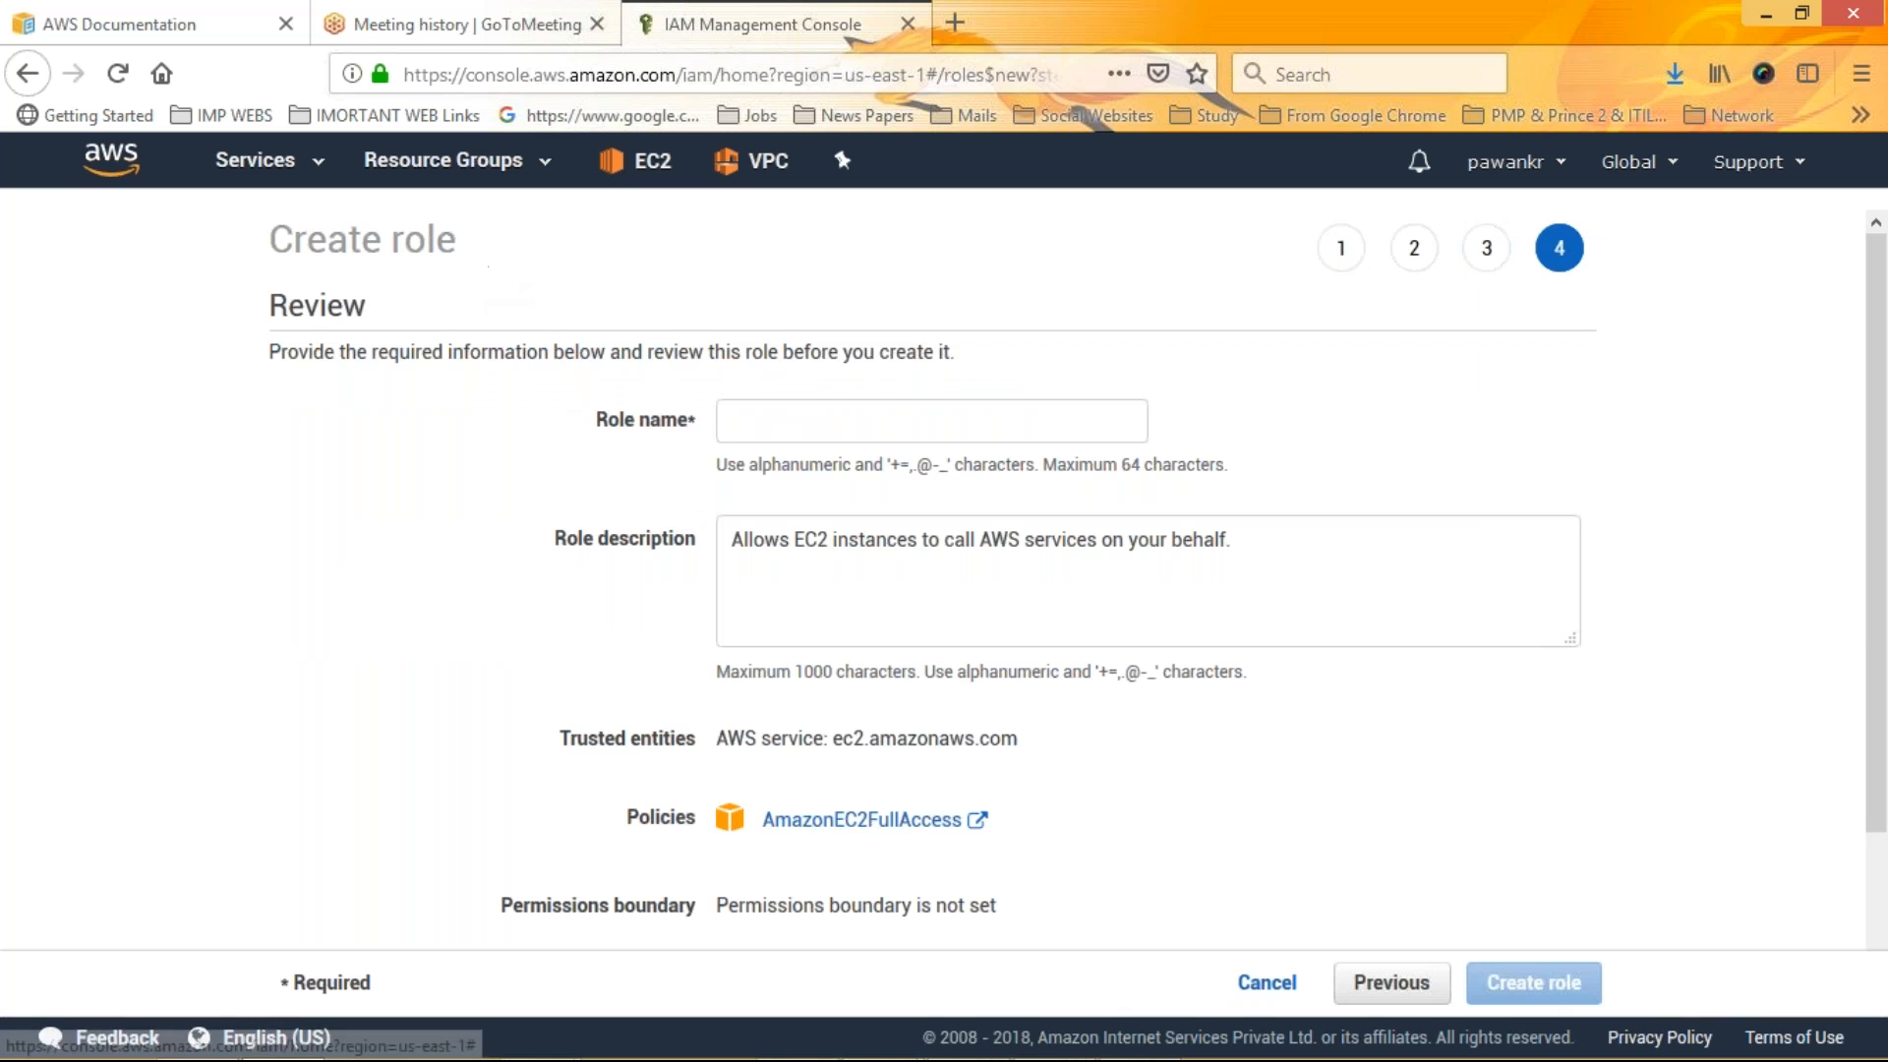
Name the role mkcreate30-11-2018 and create it
click(737, 423)
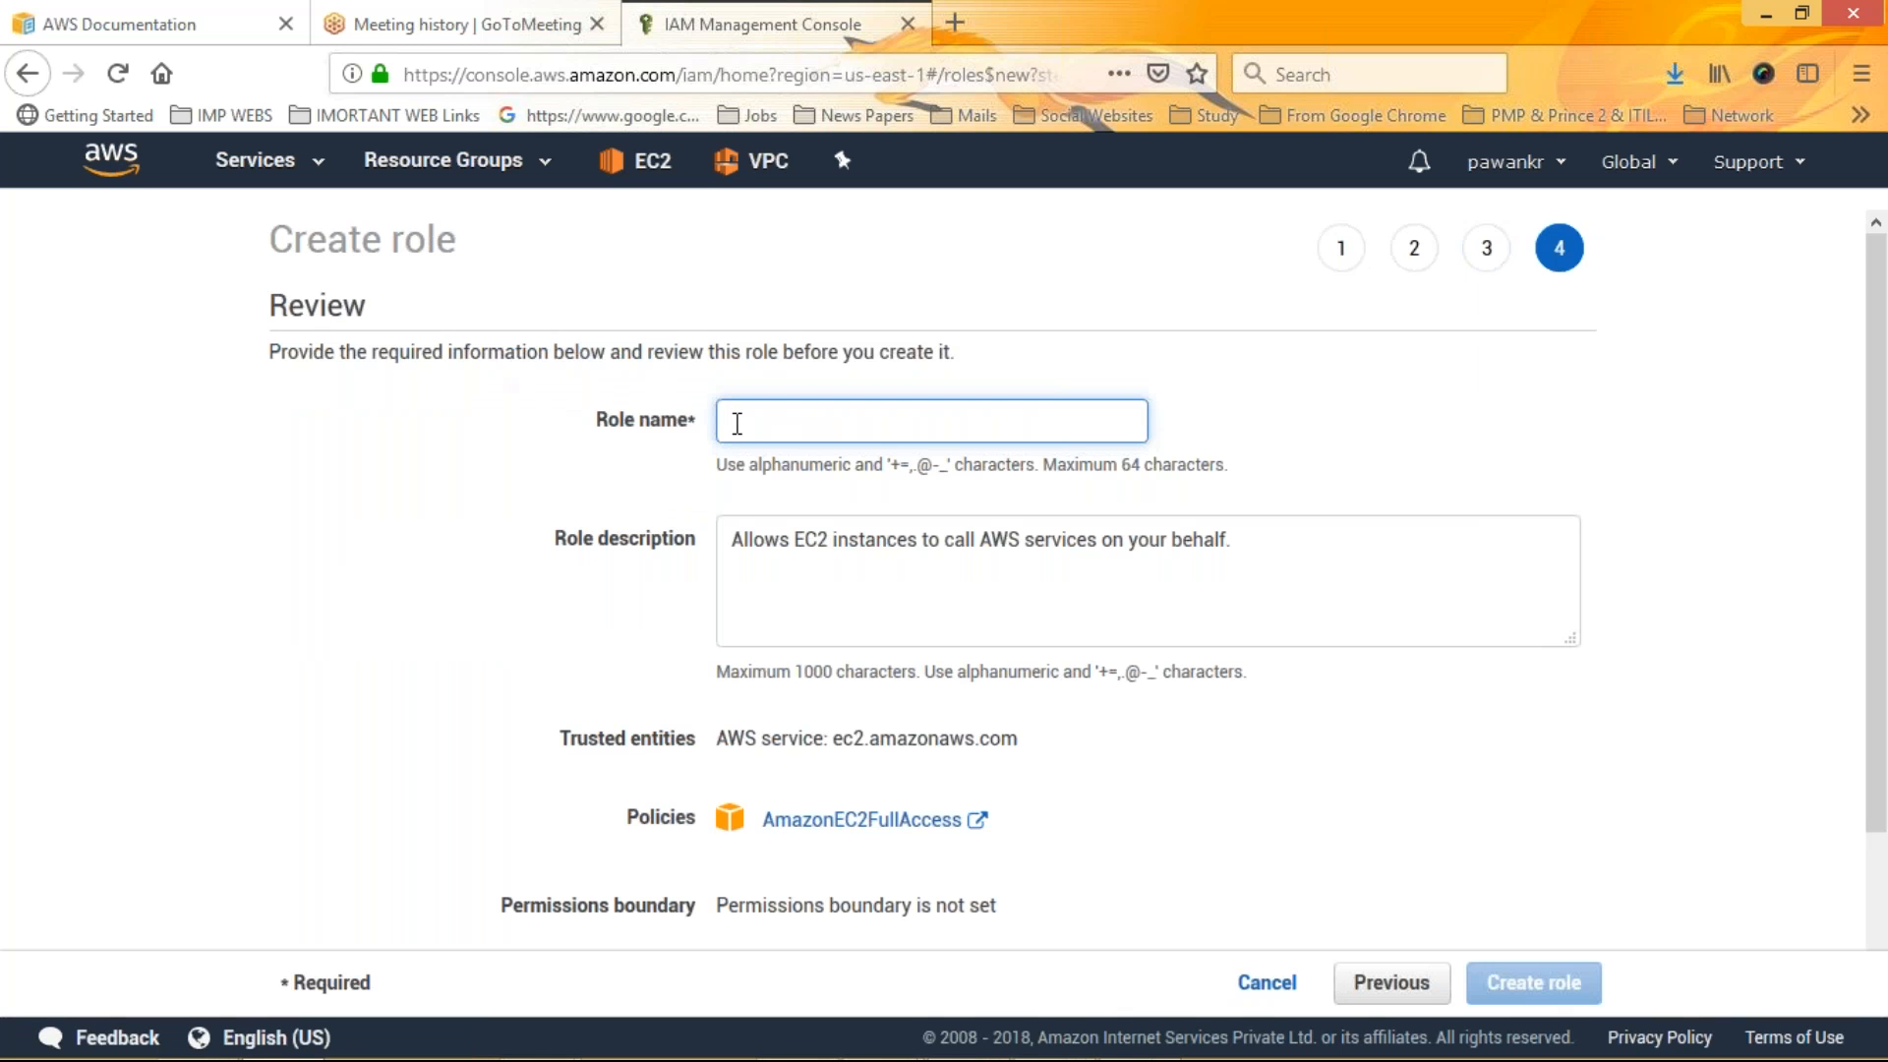
text(mkcreat)
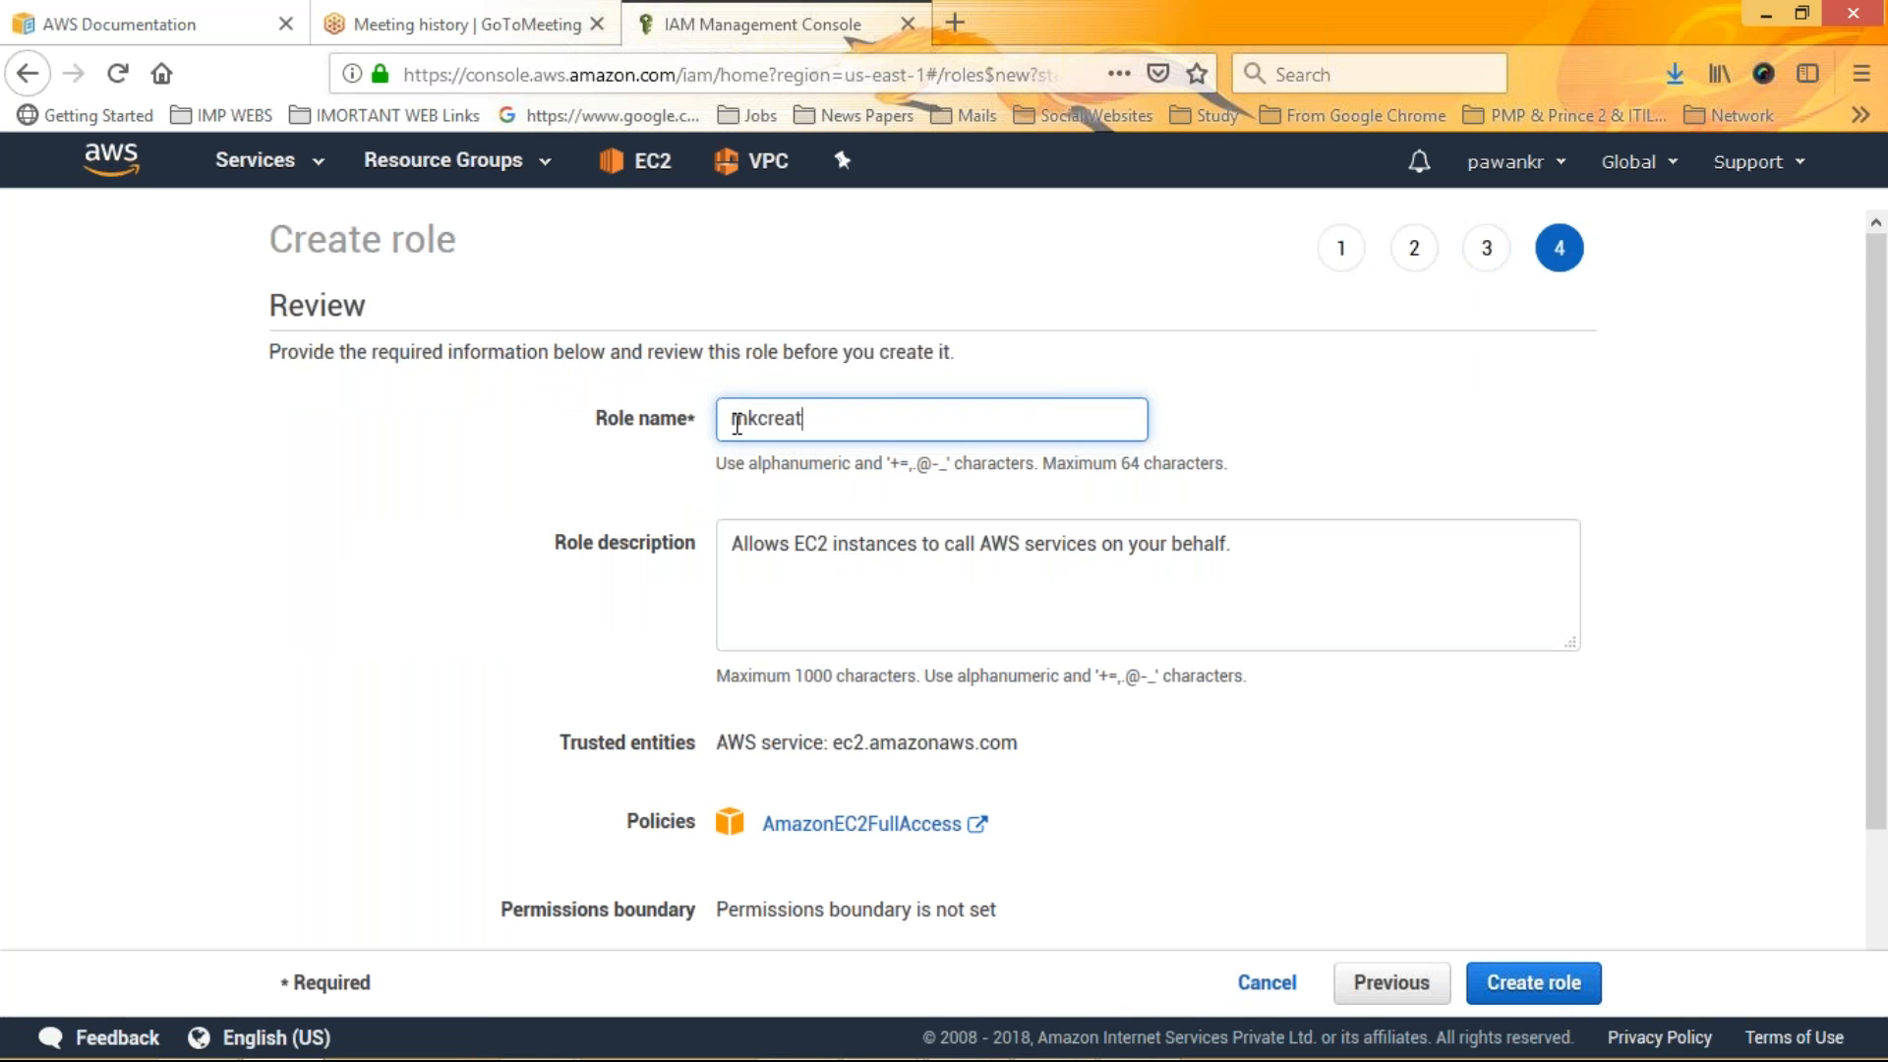
text(e30-11-2018)
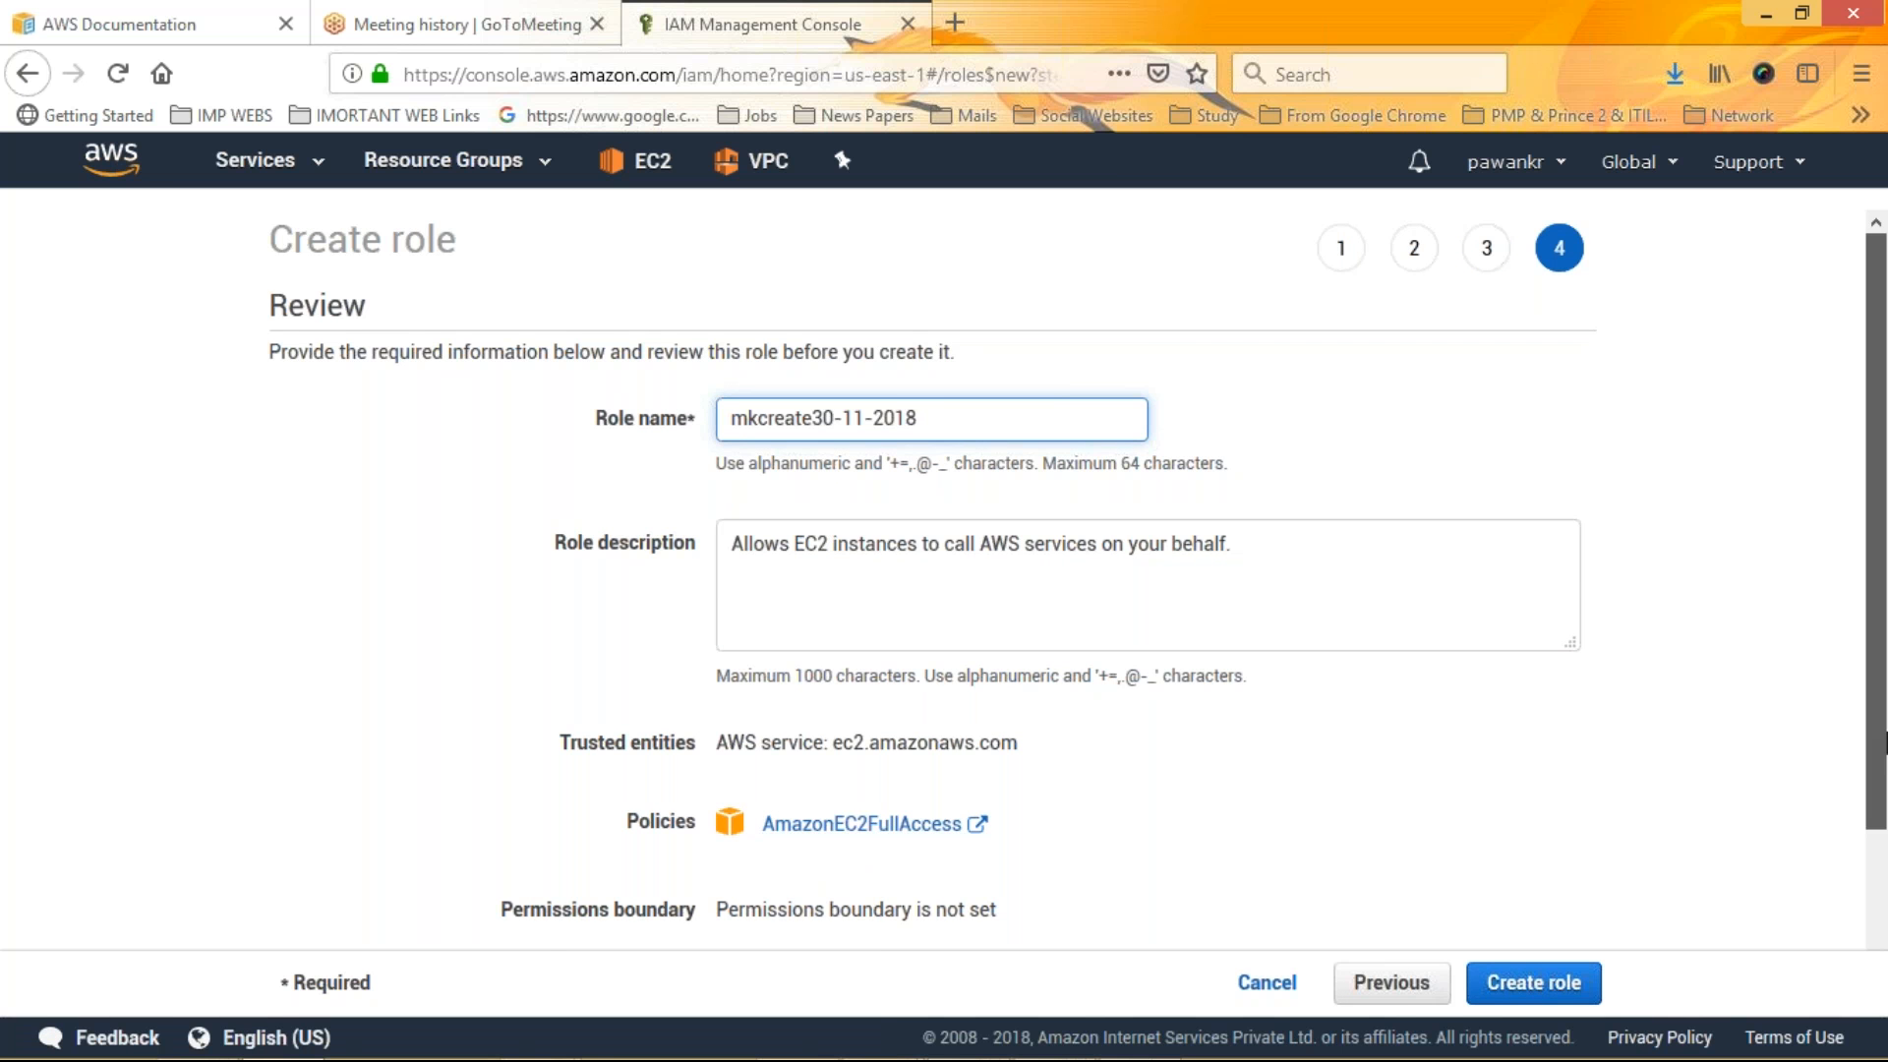
scroll(1878, 743, down, 2)
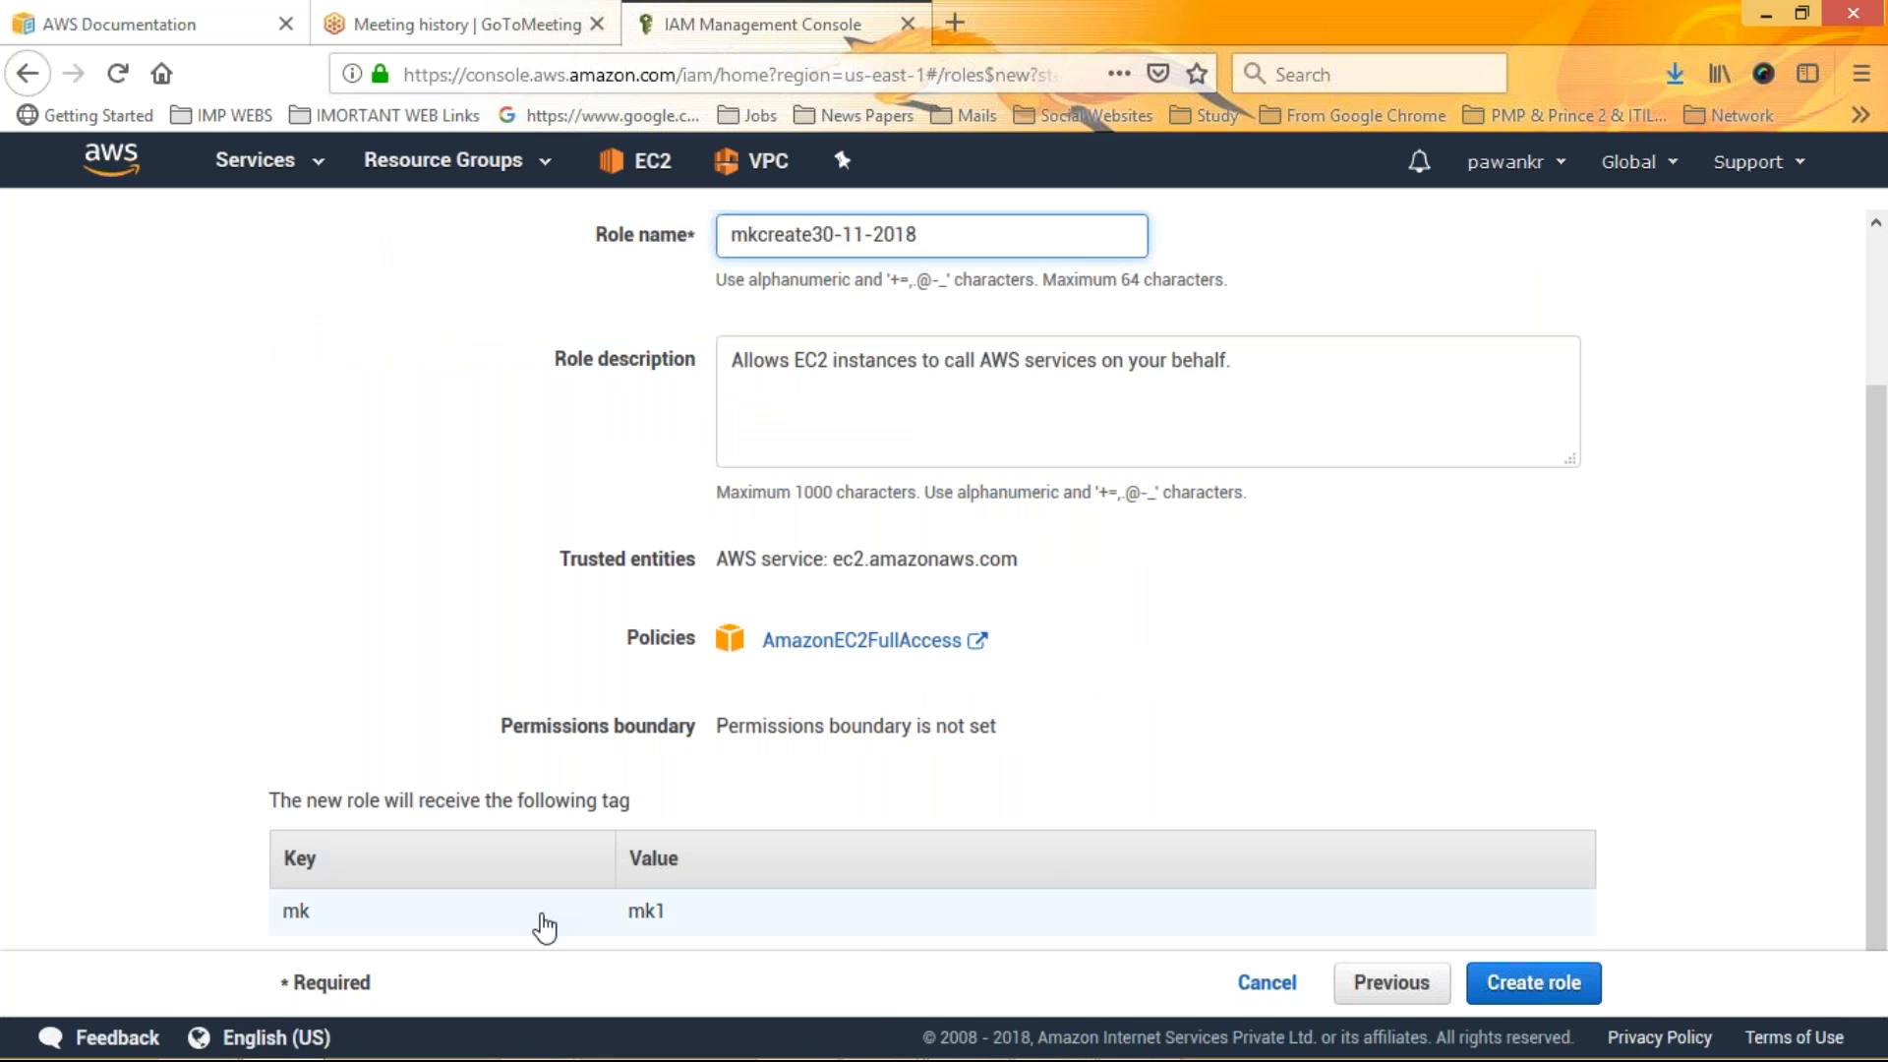
click(1540, 983)
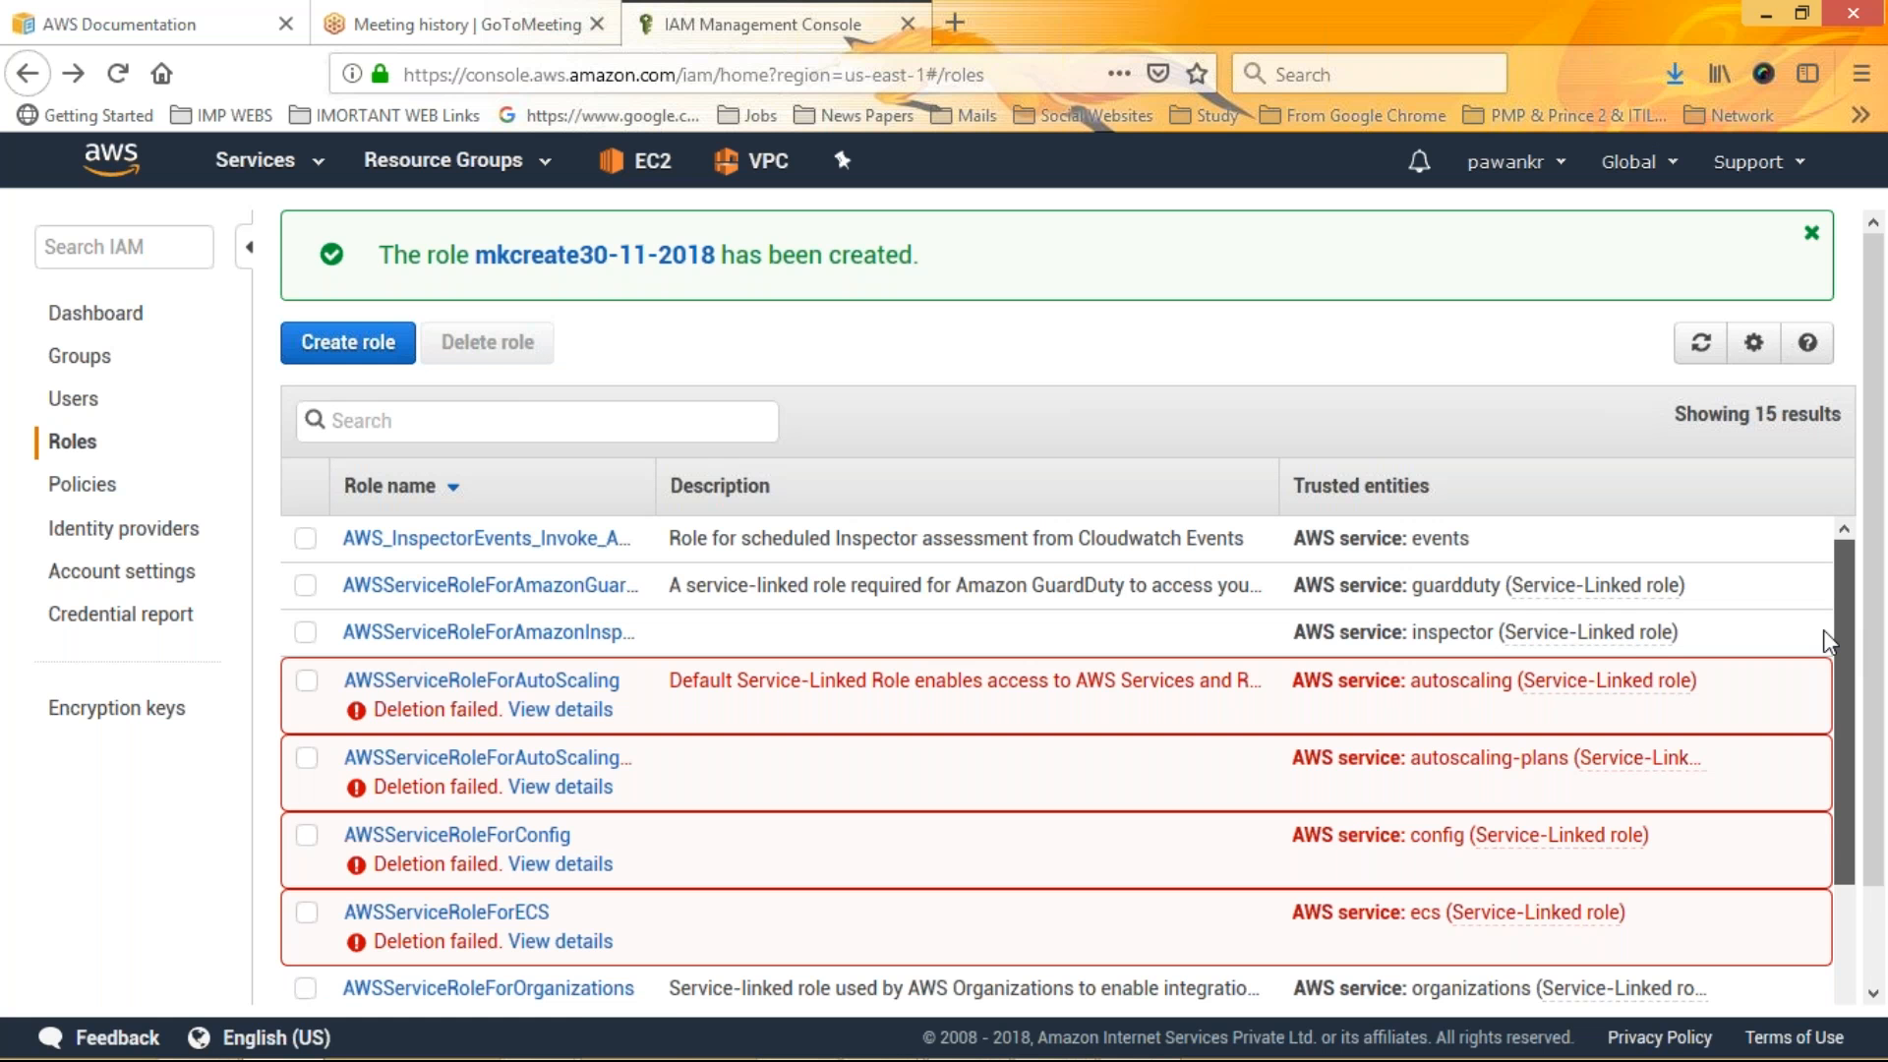
Open the new role's summary and expand its AmazonEC2FullAccess policy to examine the services it allows
key(Tab)
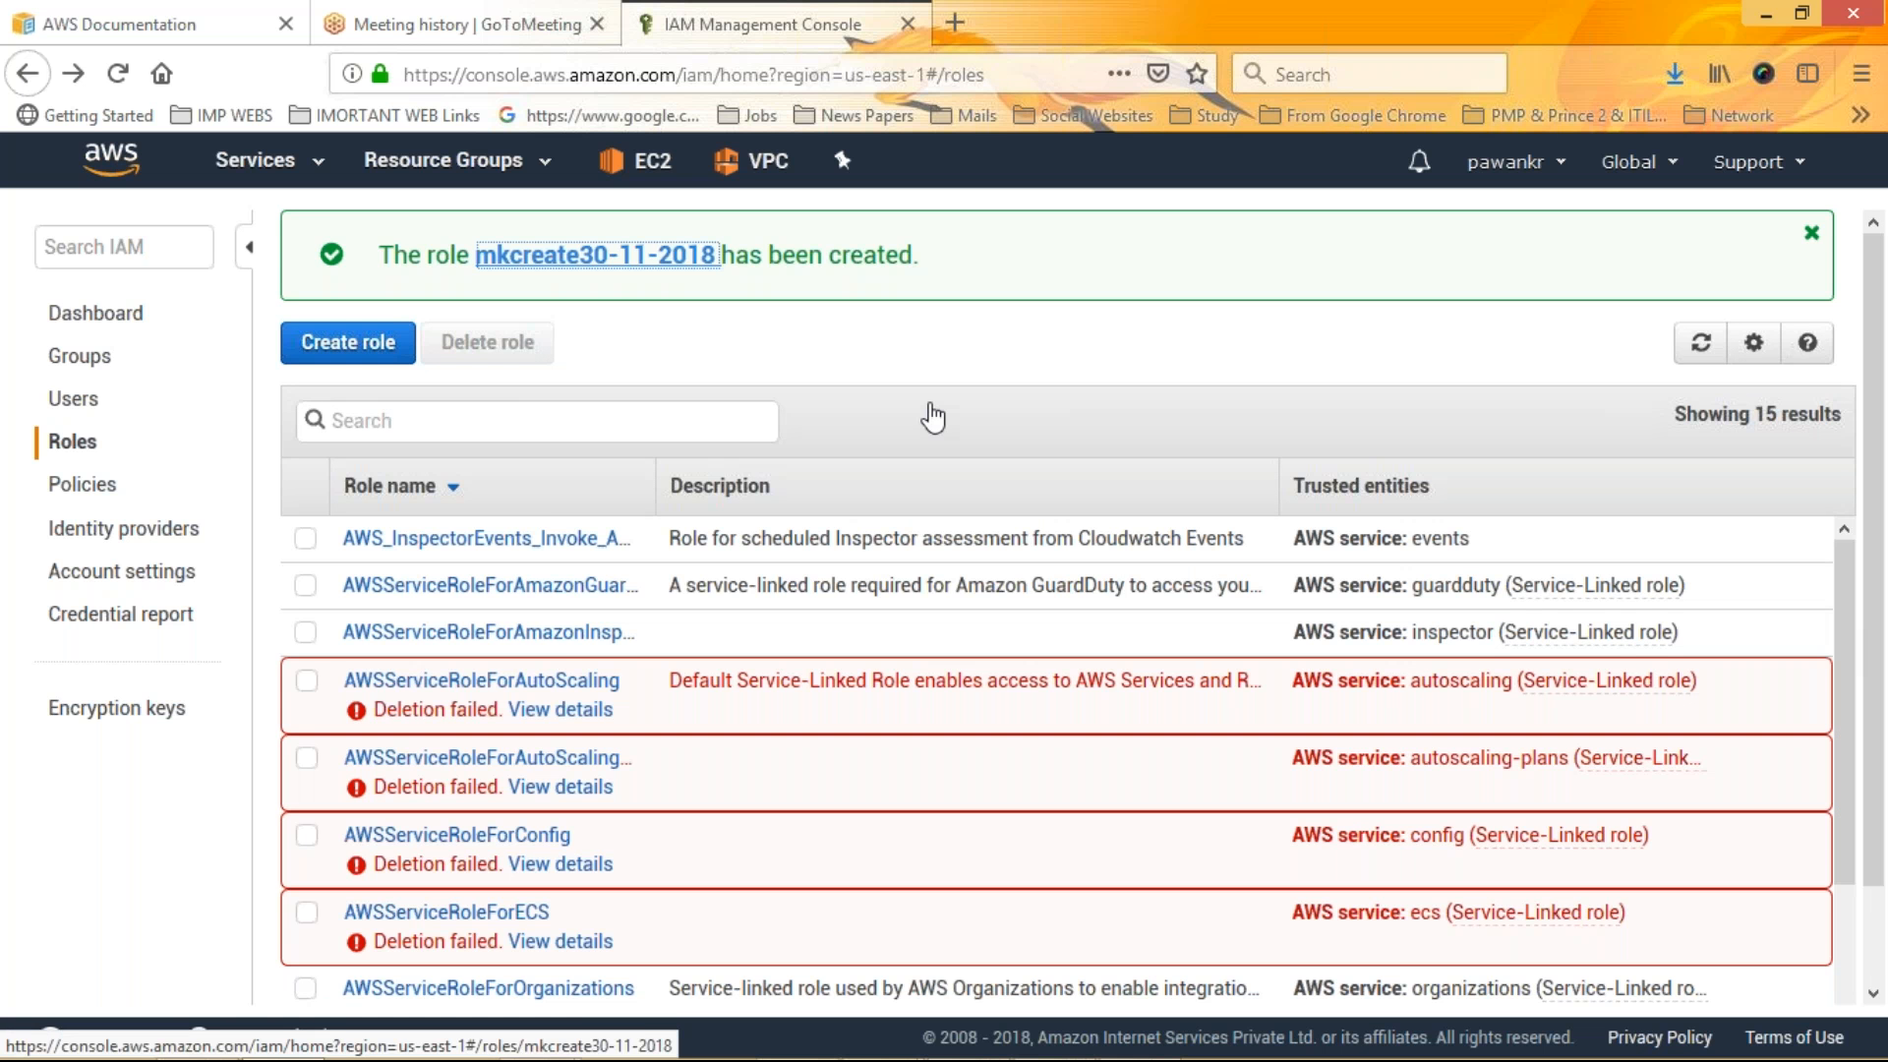
key(Return)
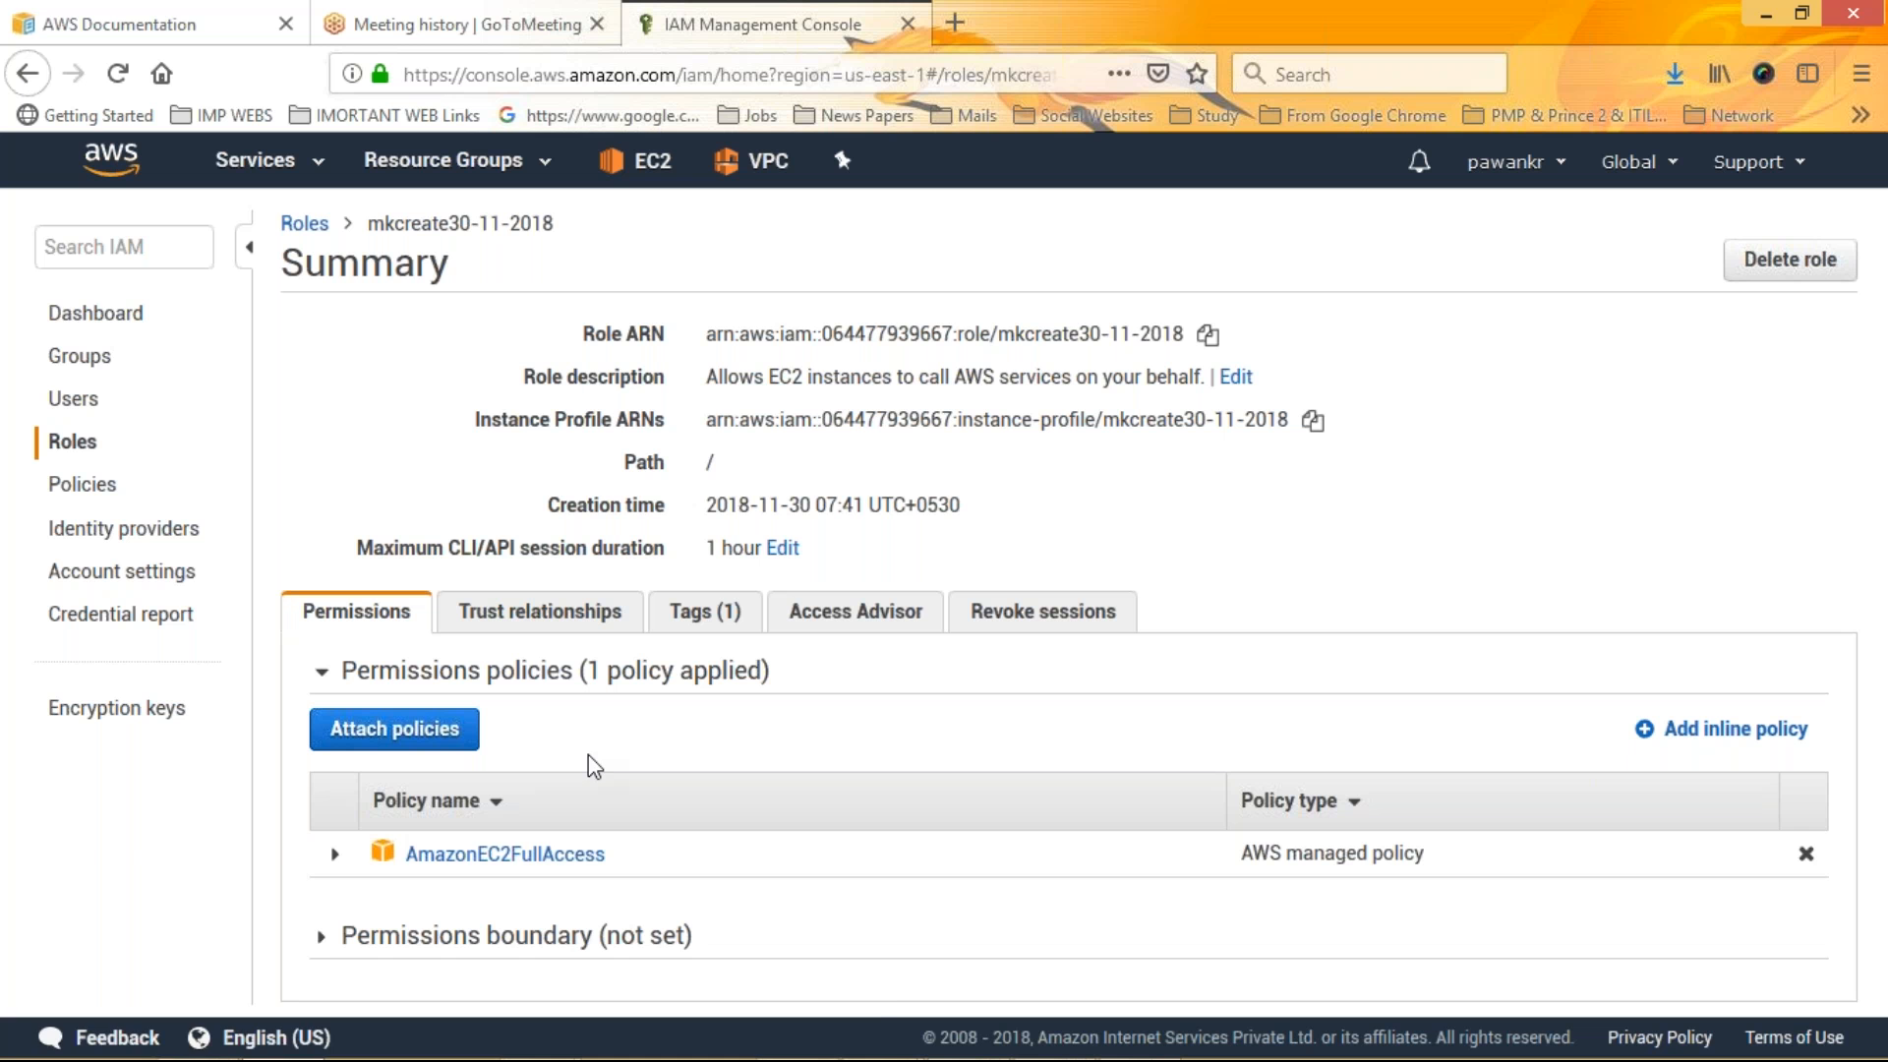
click(335, 855)
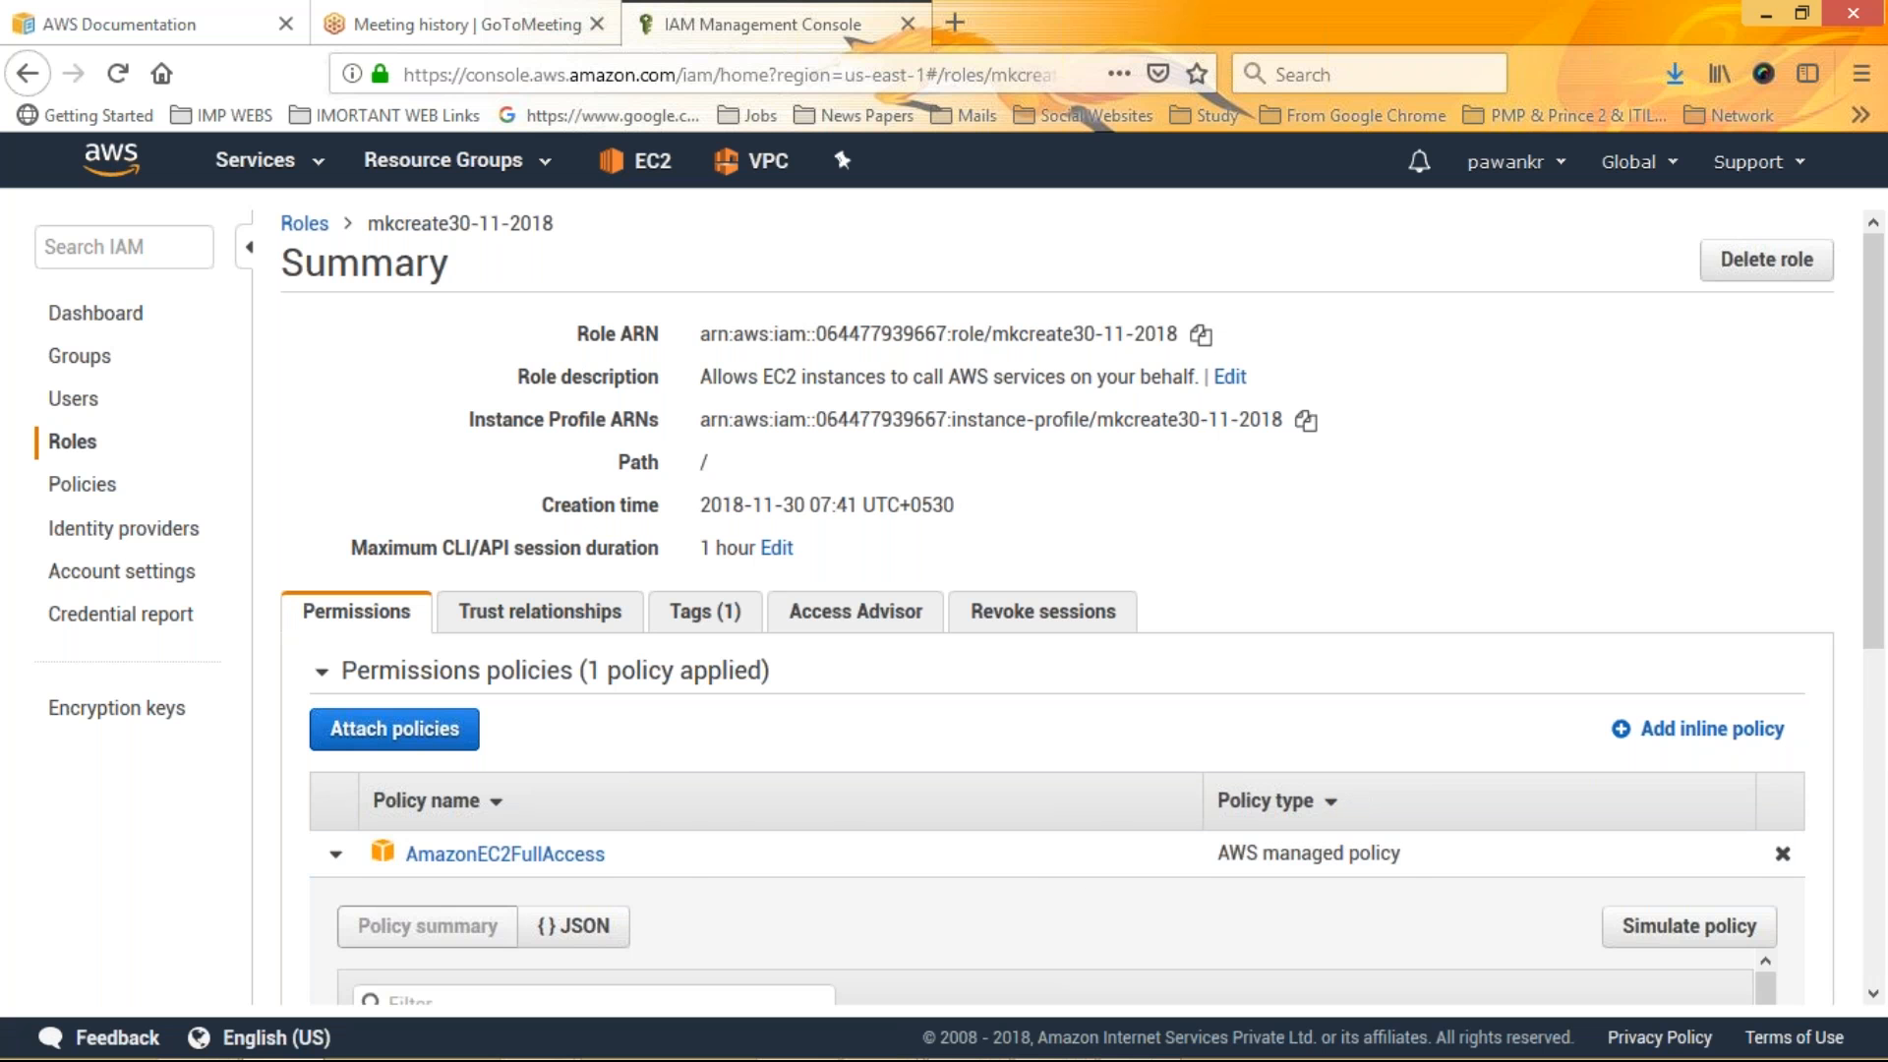
scroll(1884, 939, down, 5)
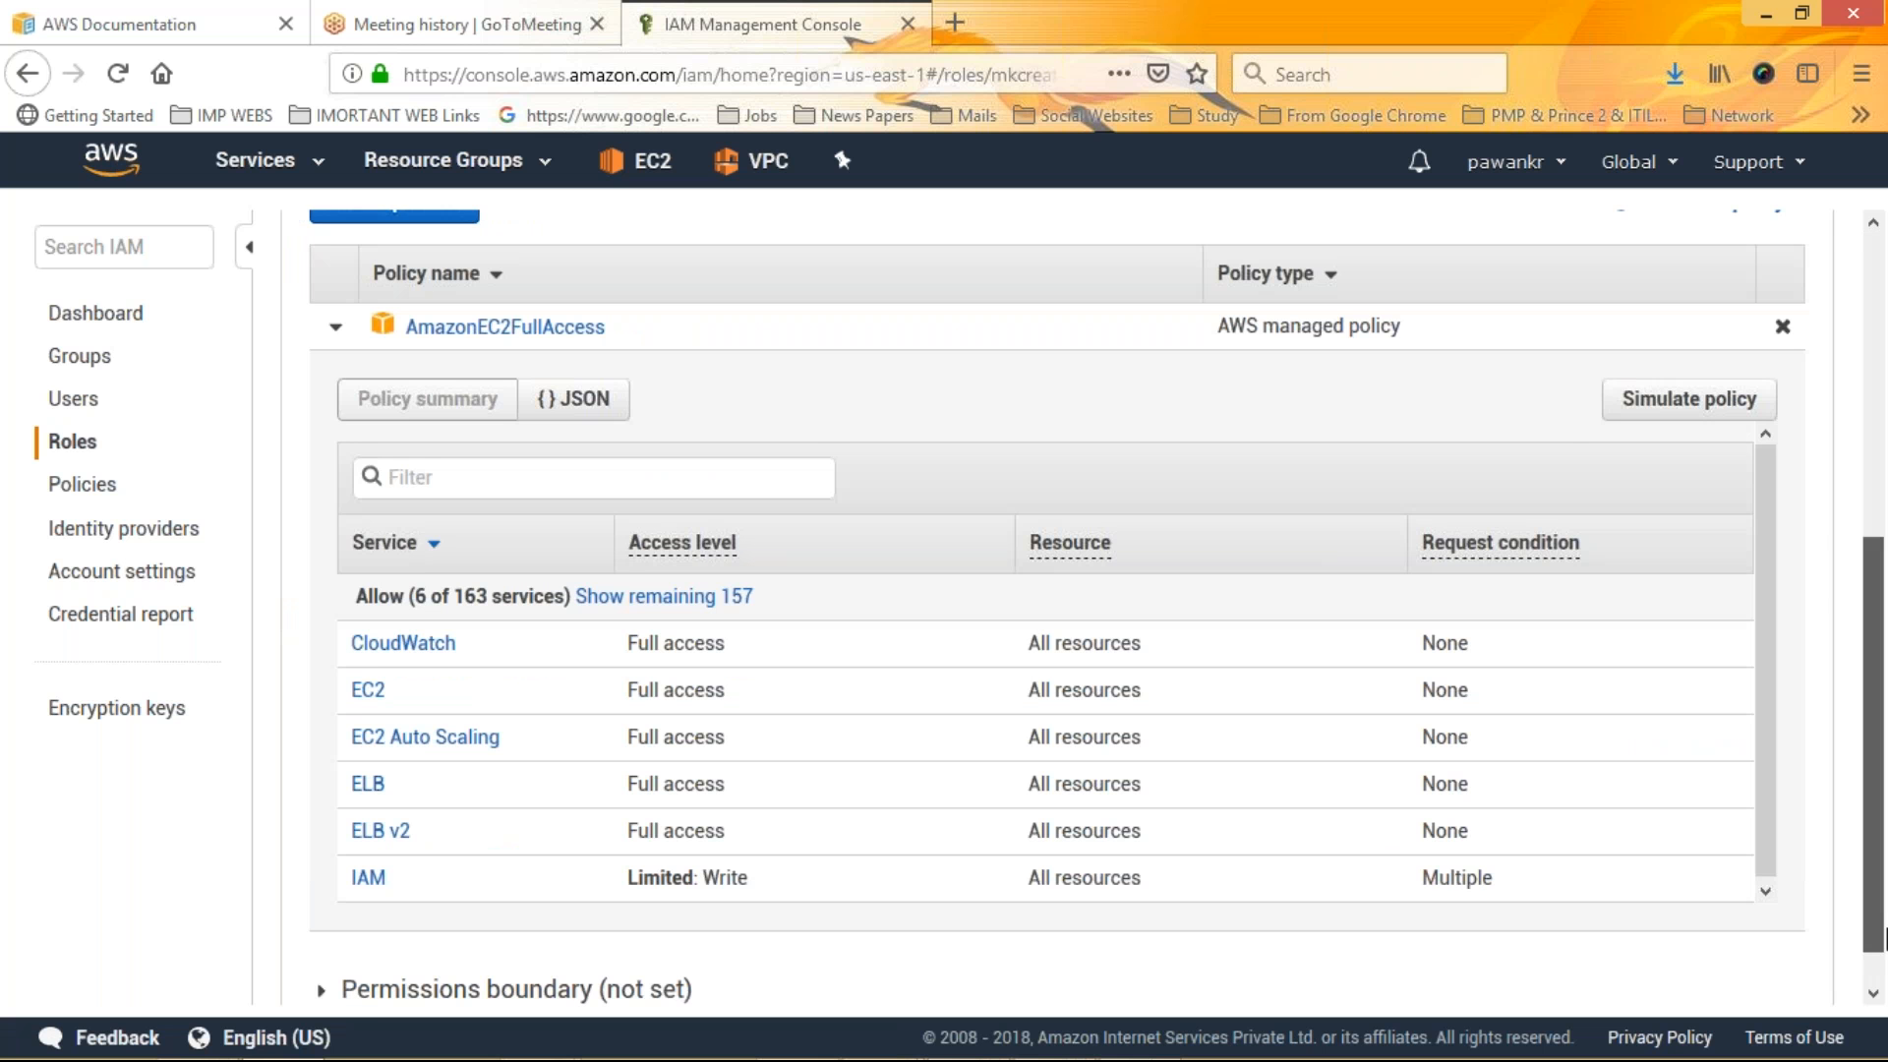
drag(1885, 939, 1885, 970)
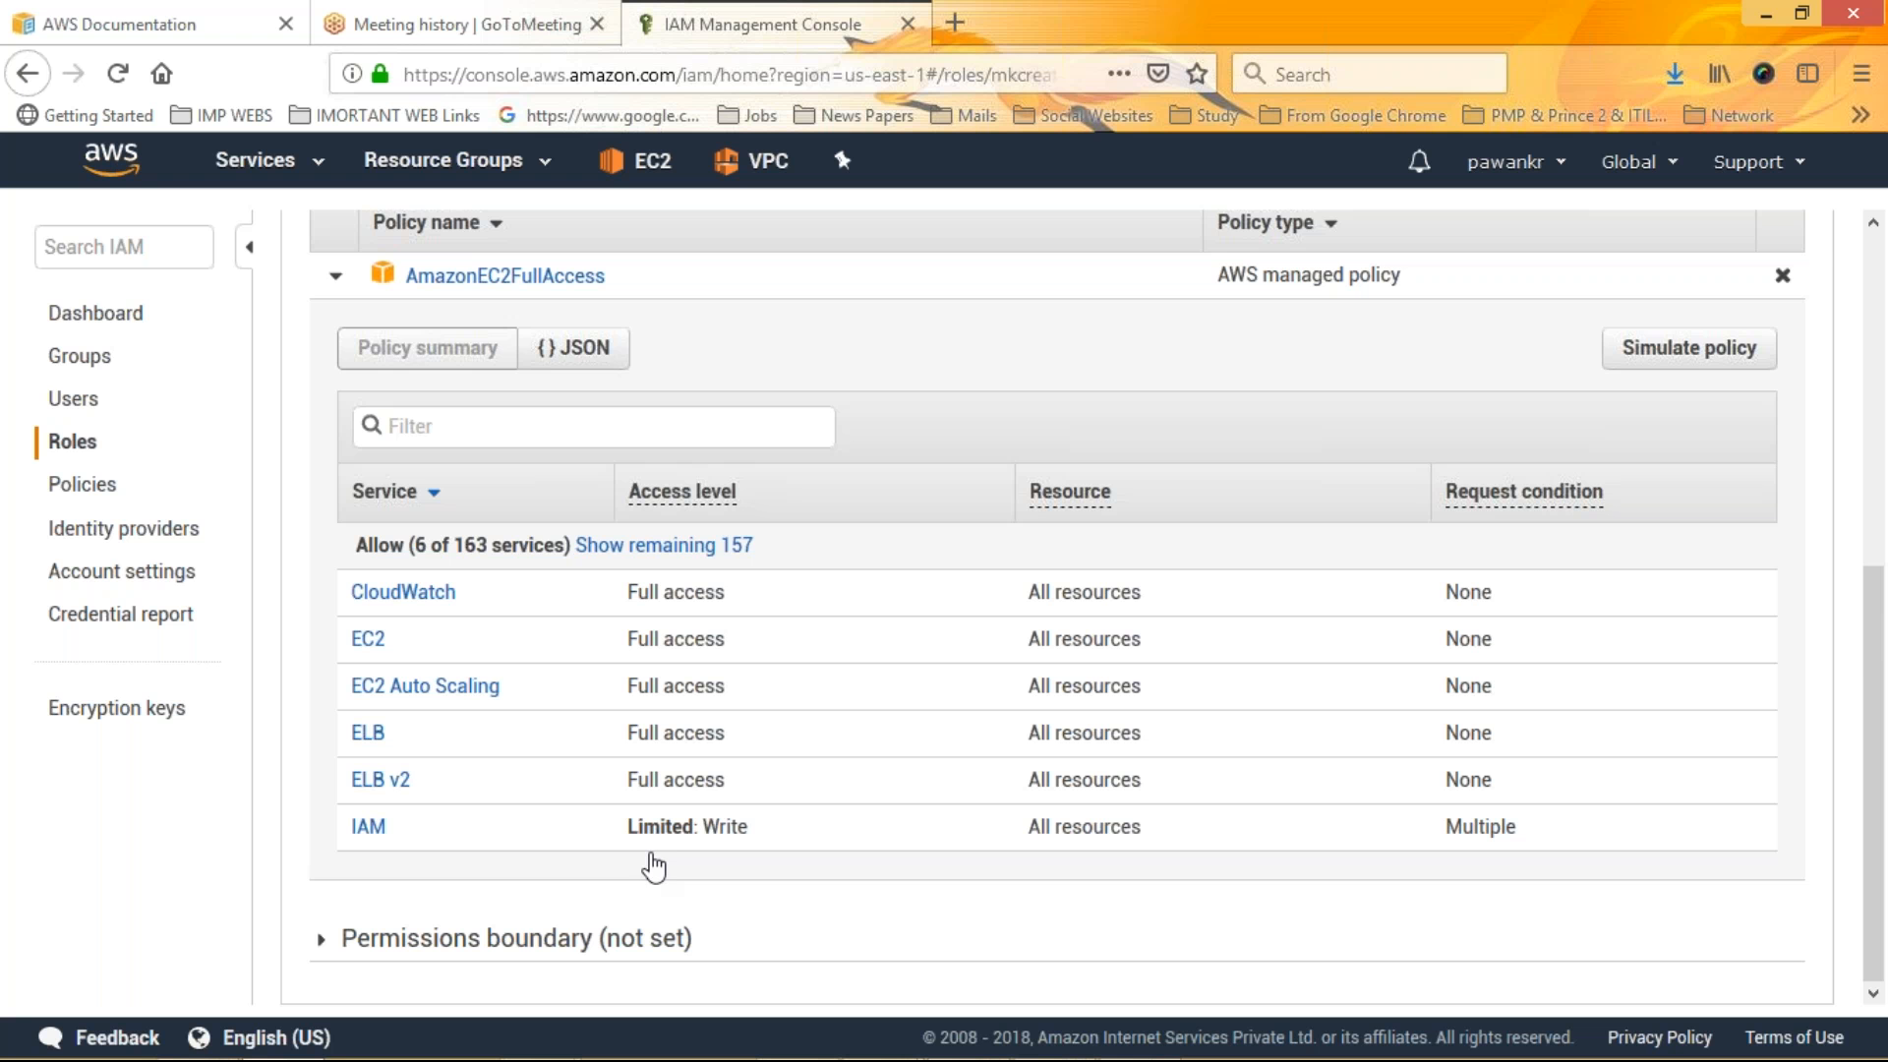
drag(1875, 667, 1879, 801)
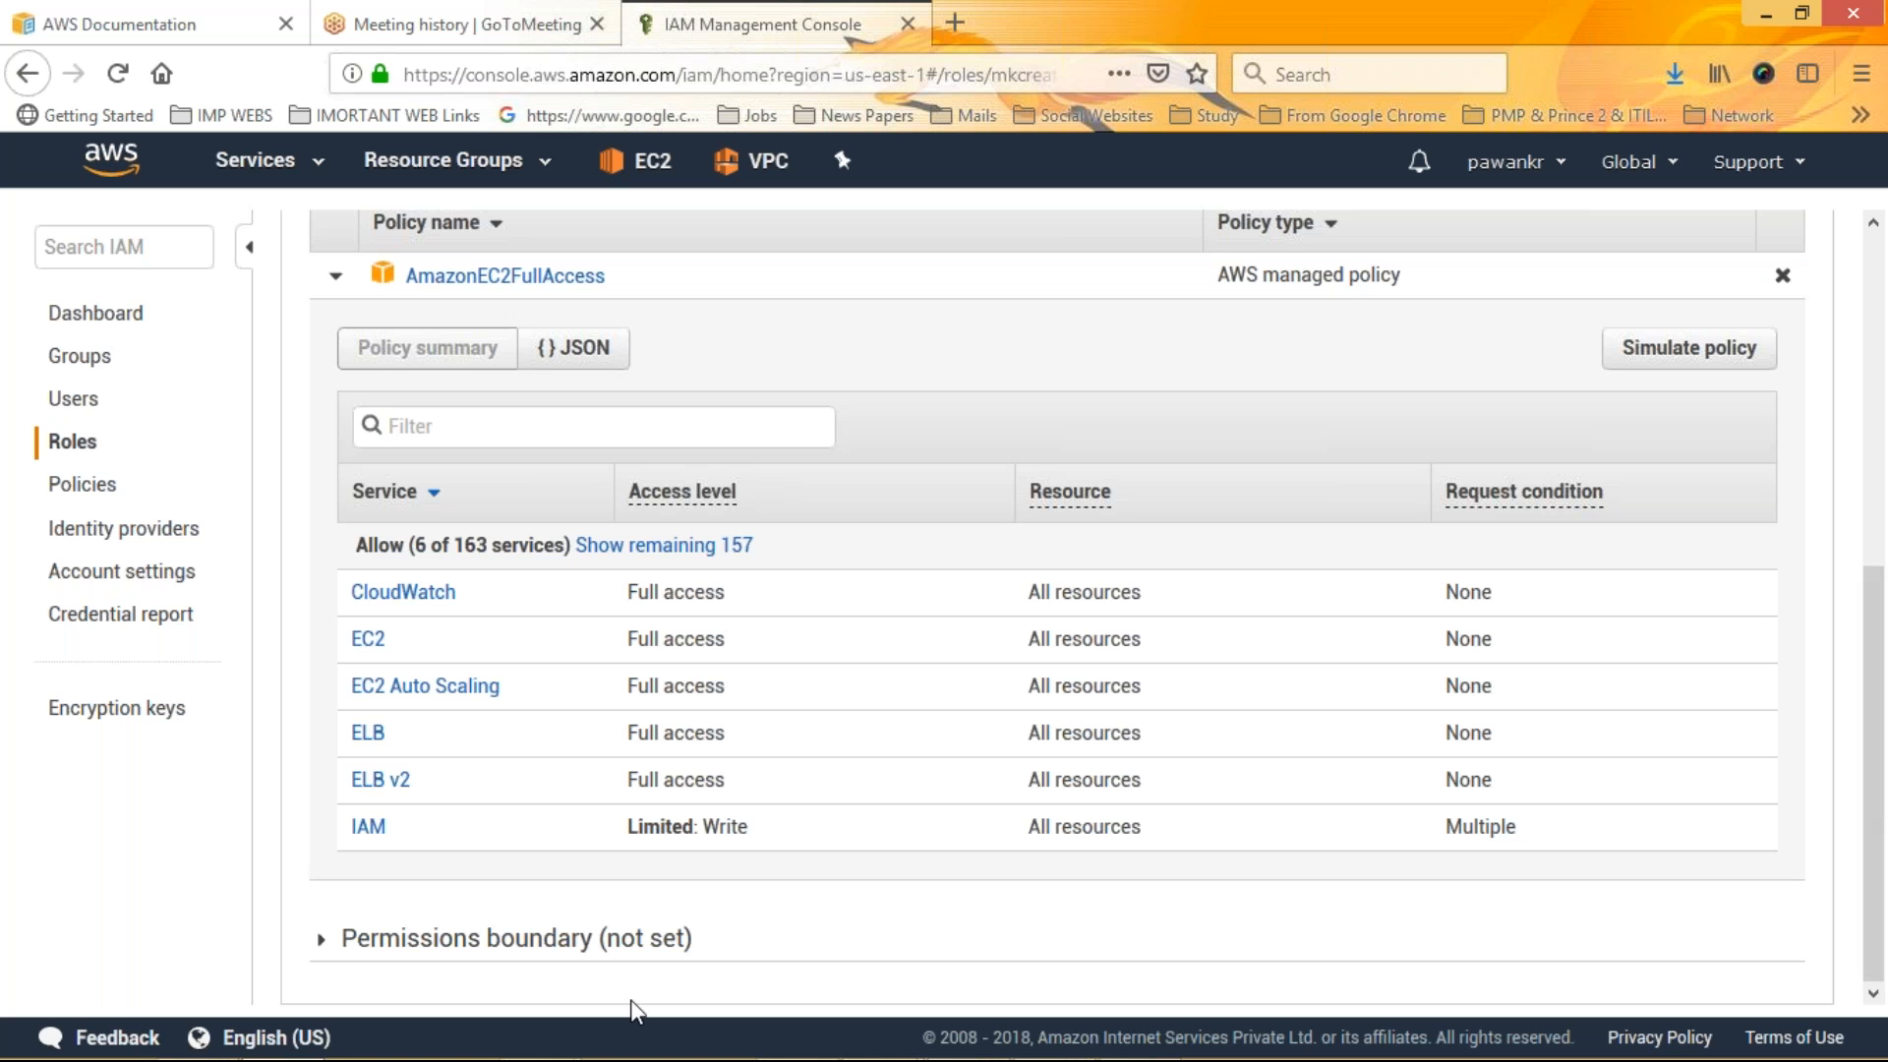
click(478, 947)
drag(1879, 876, 1885, 482)
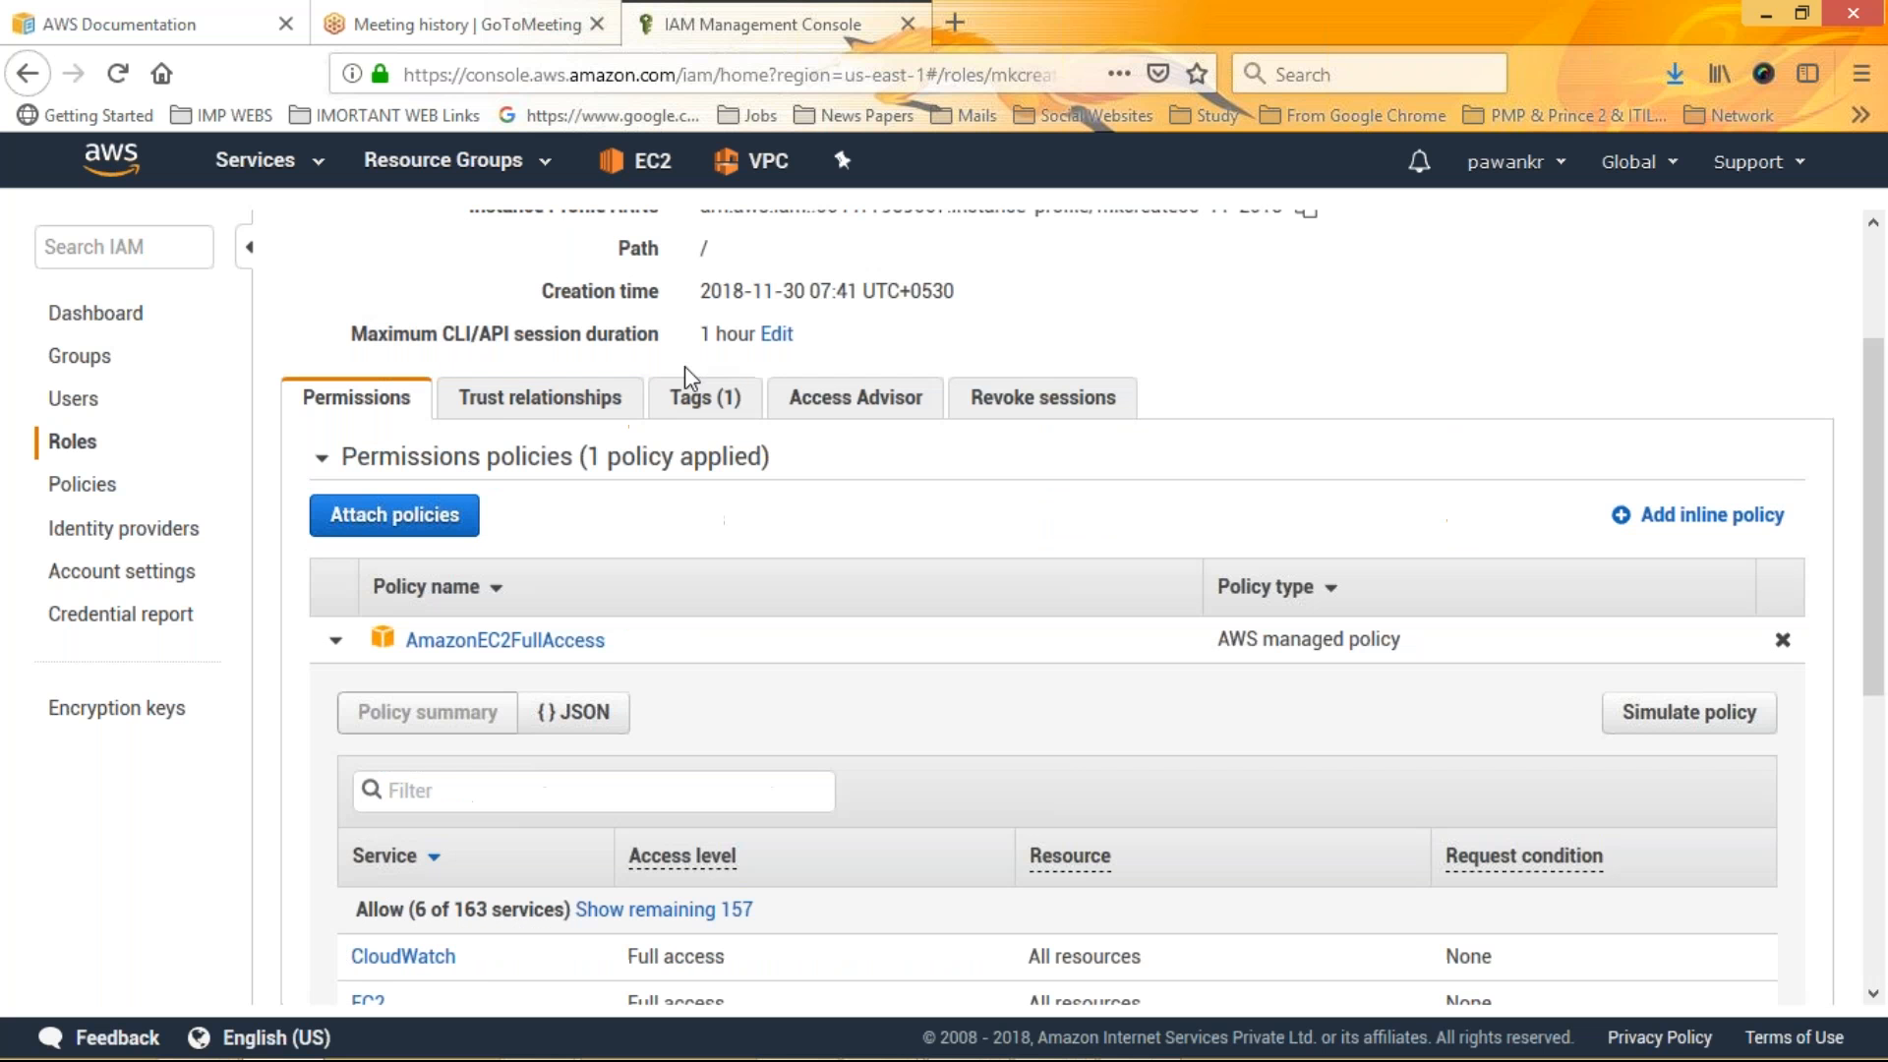
Examine the role's trust relationships, tags, access advisor and revoke sessions tabs
click(513, 404)
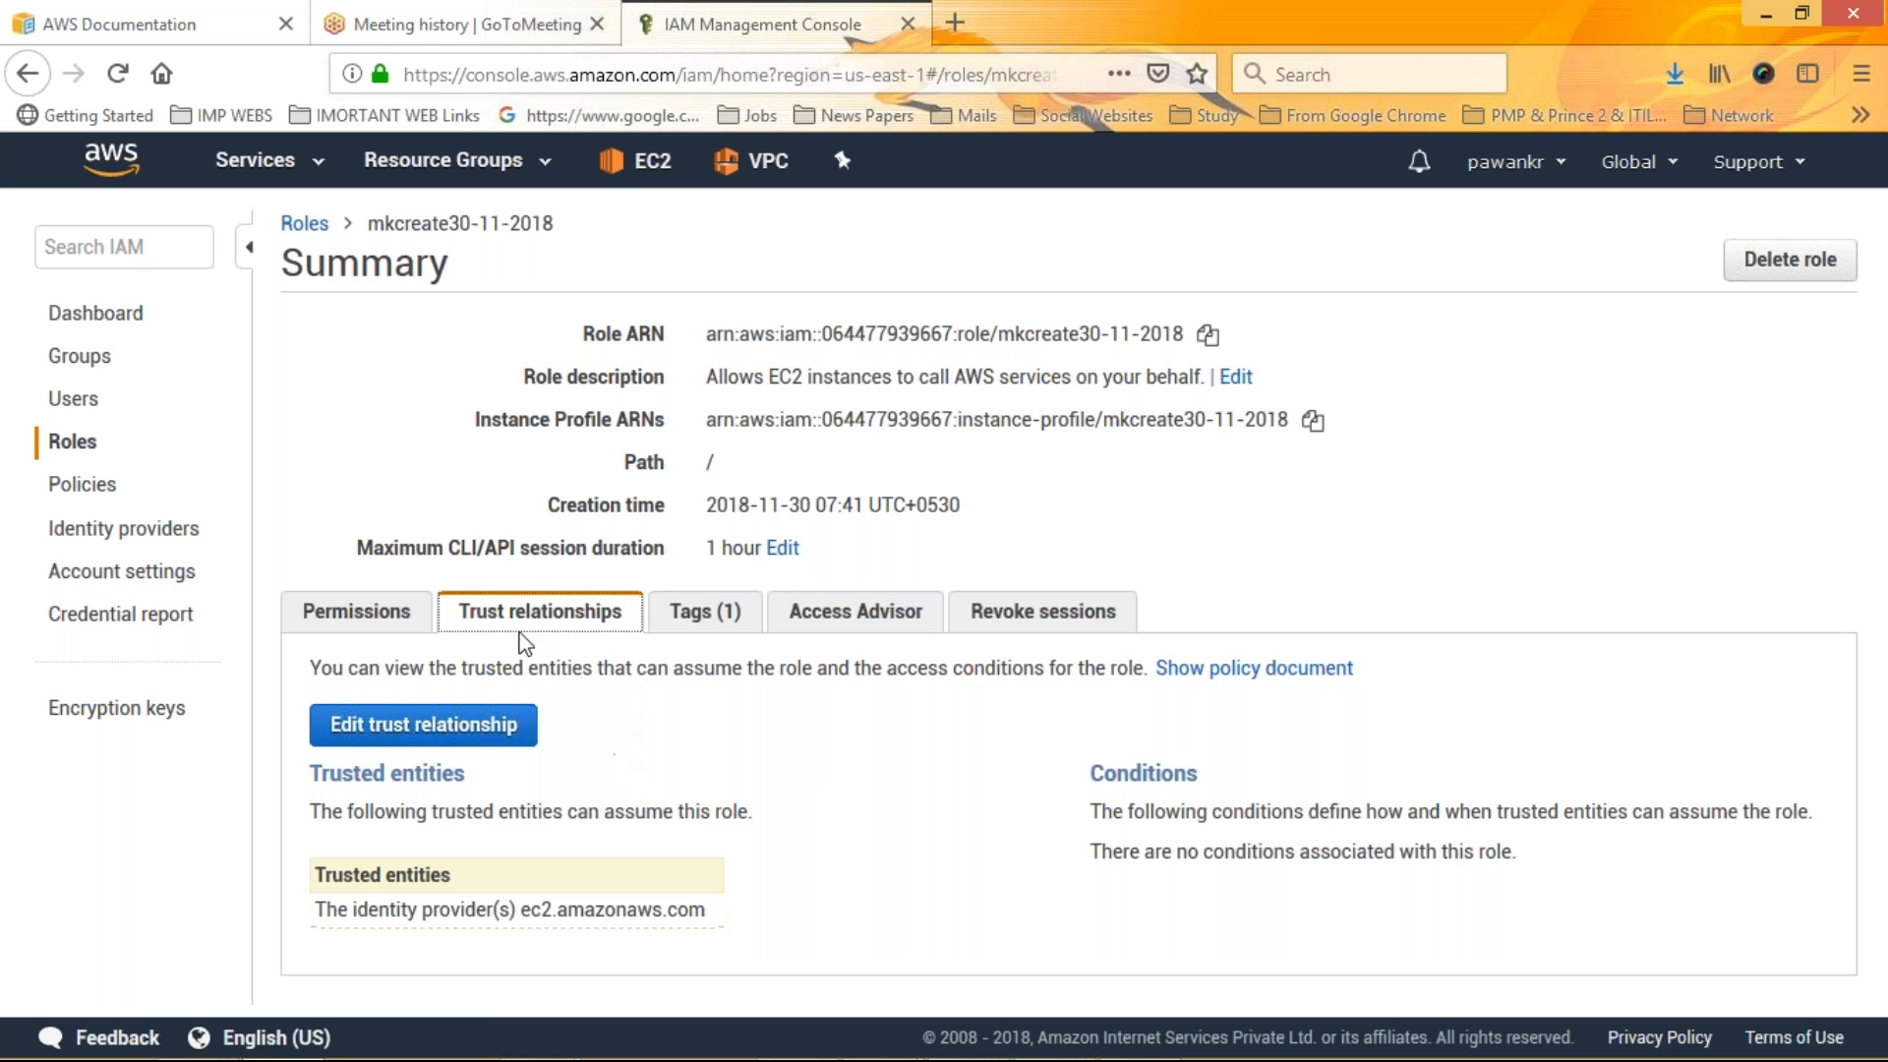
click(708, 619)
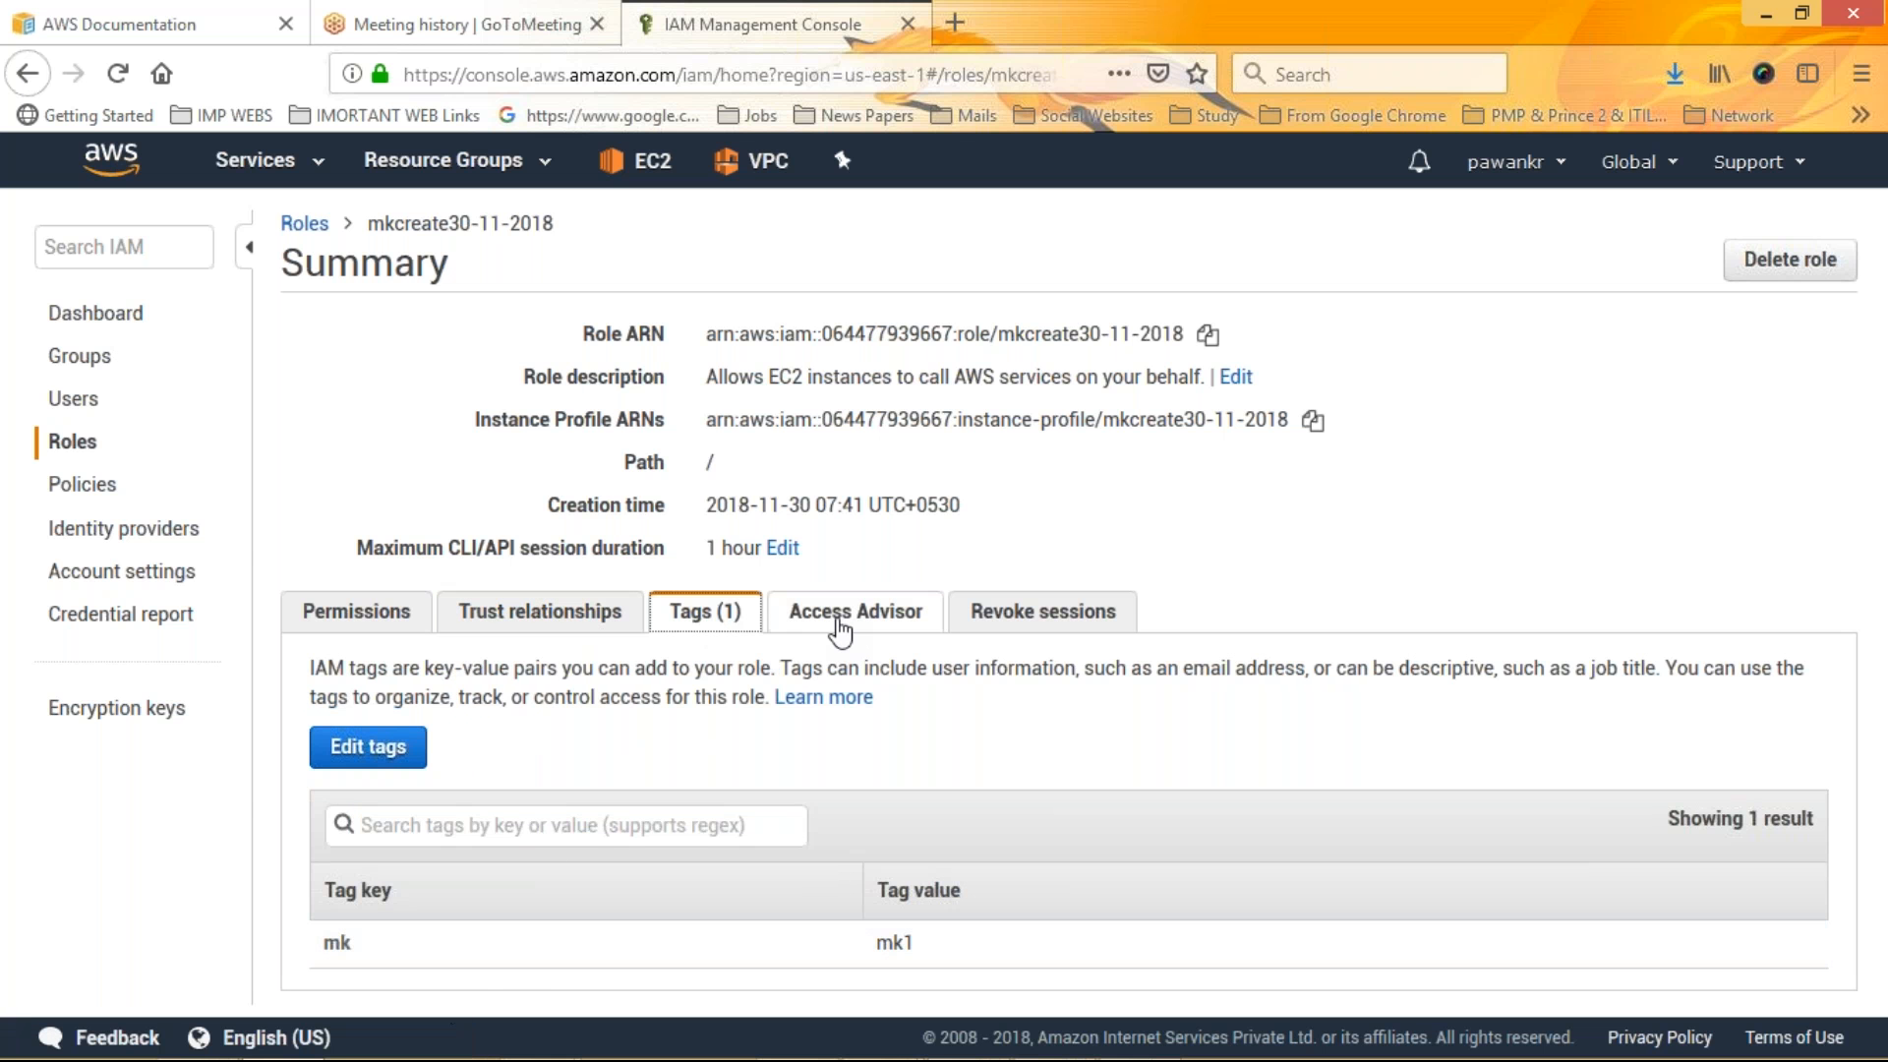
click(799, 614)
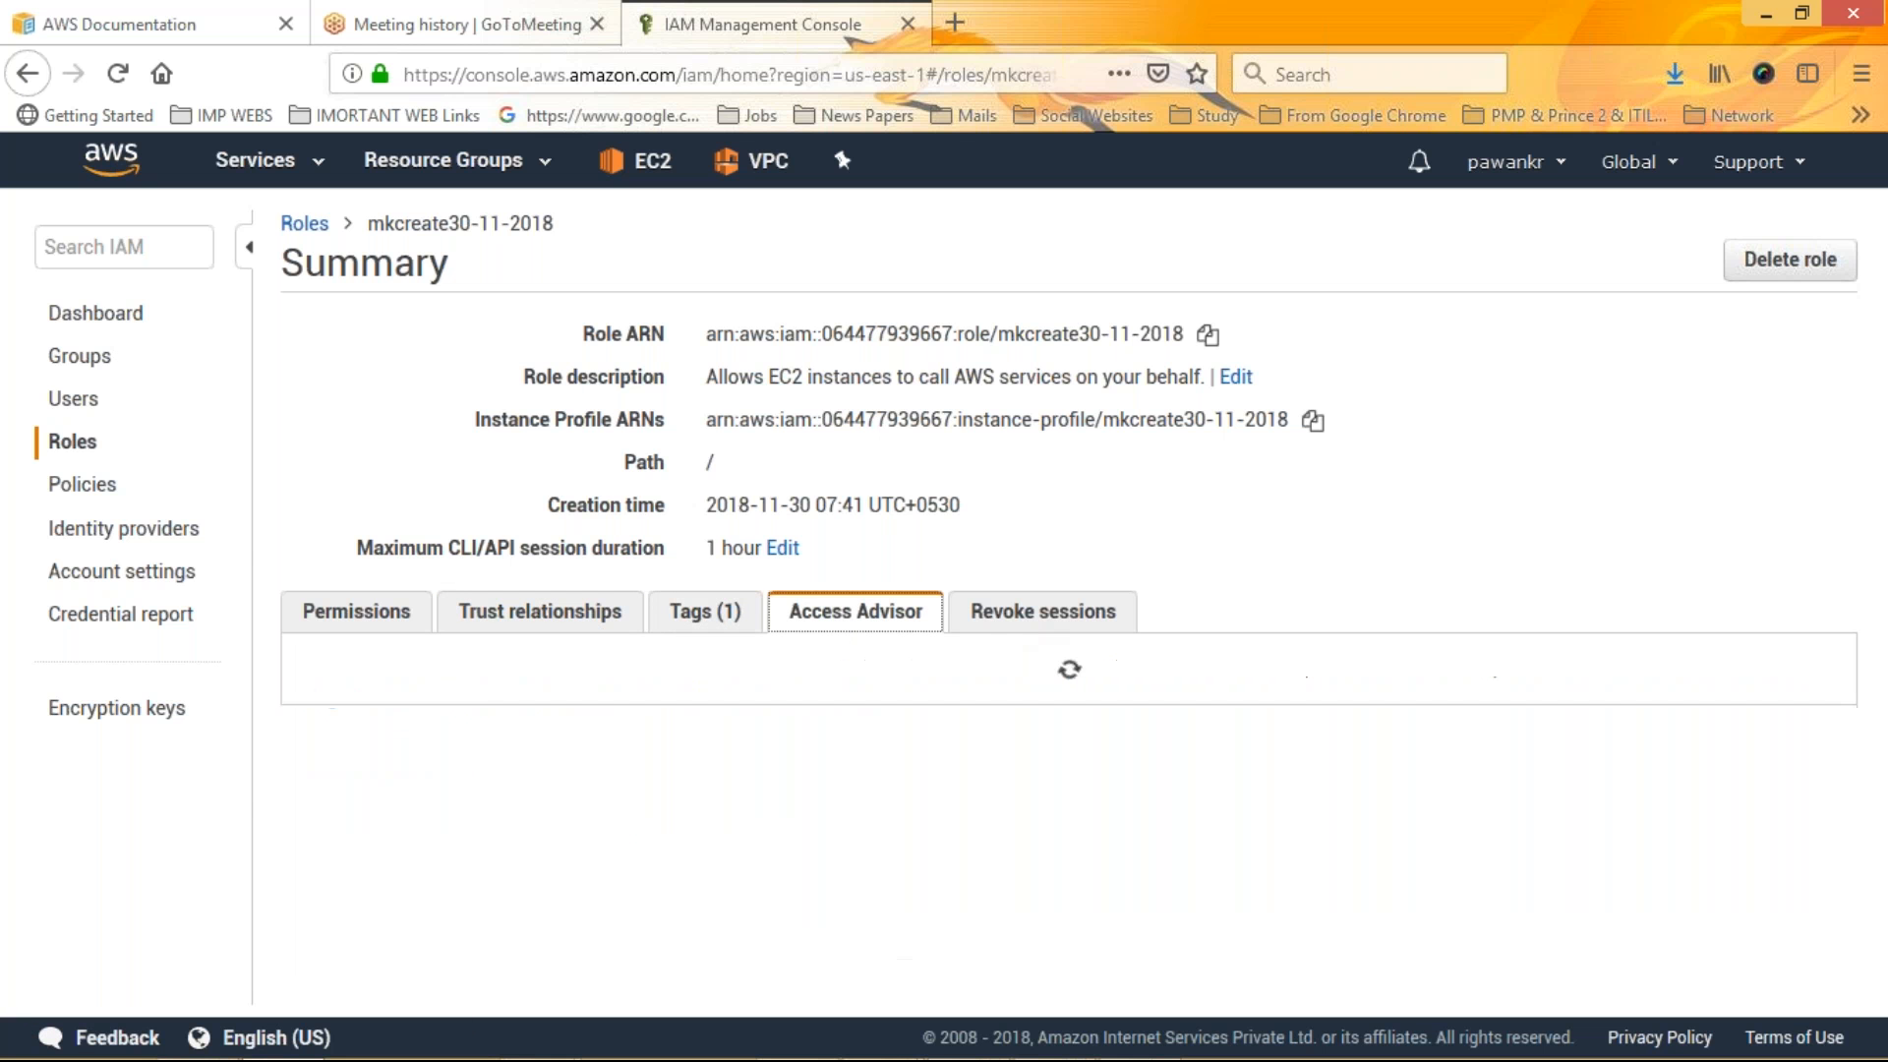
click(1043, 612)
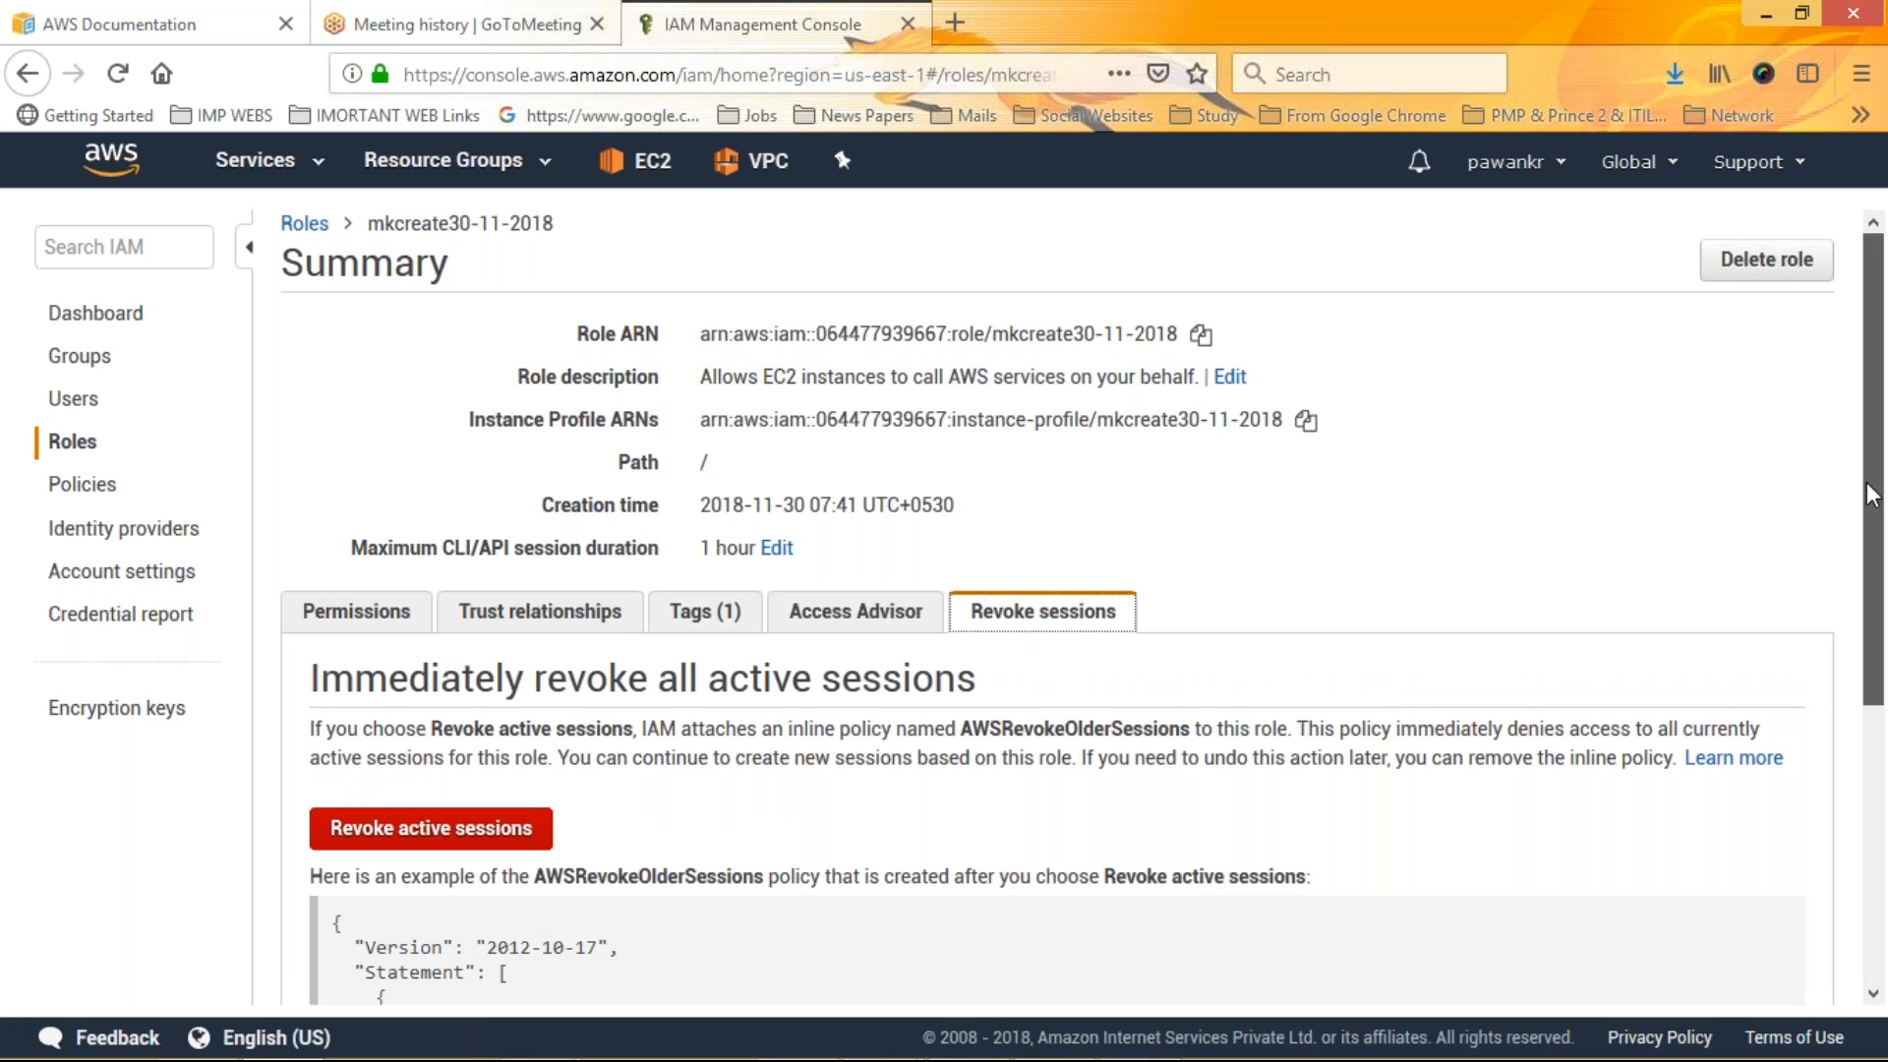
drag(1868, 484, 1876, 682)
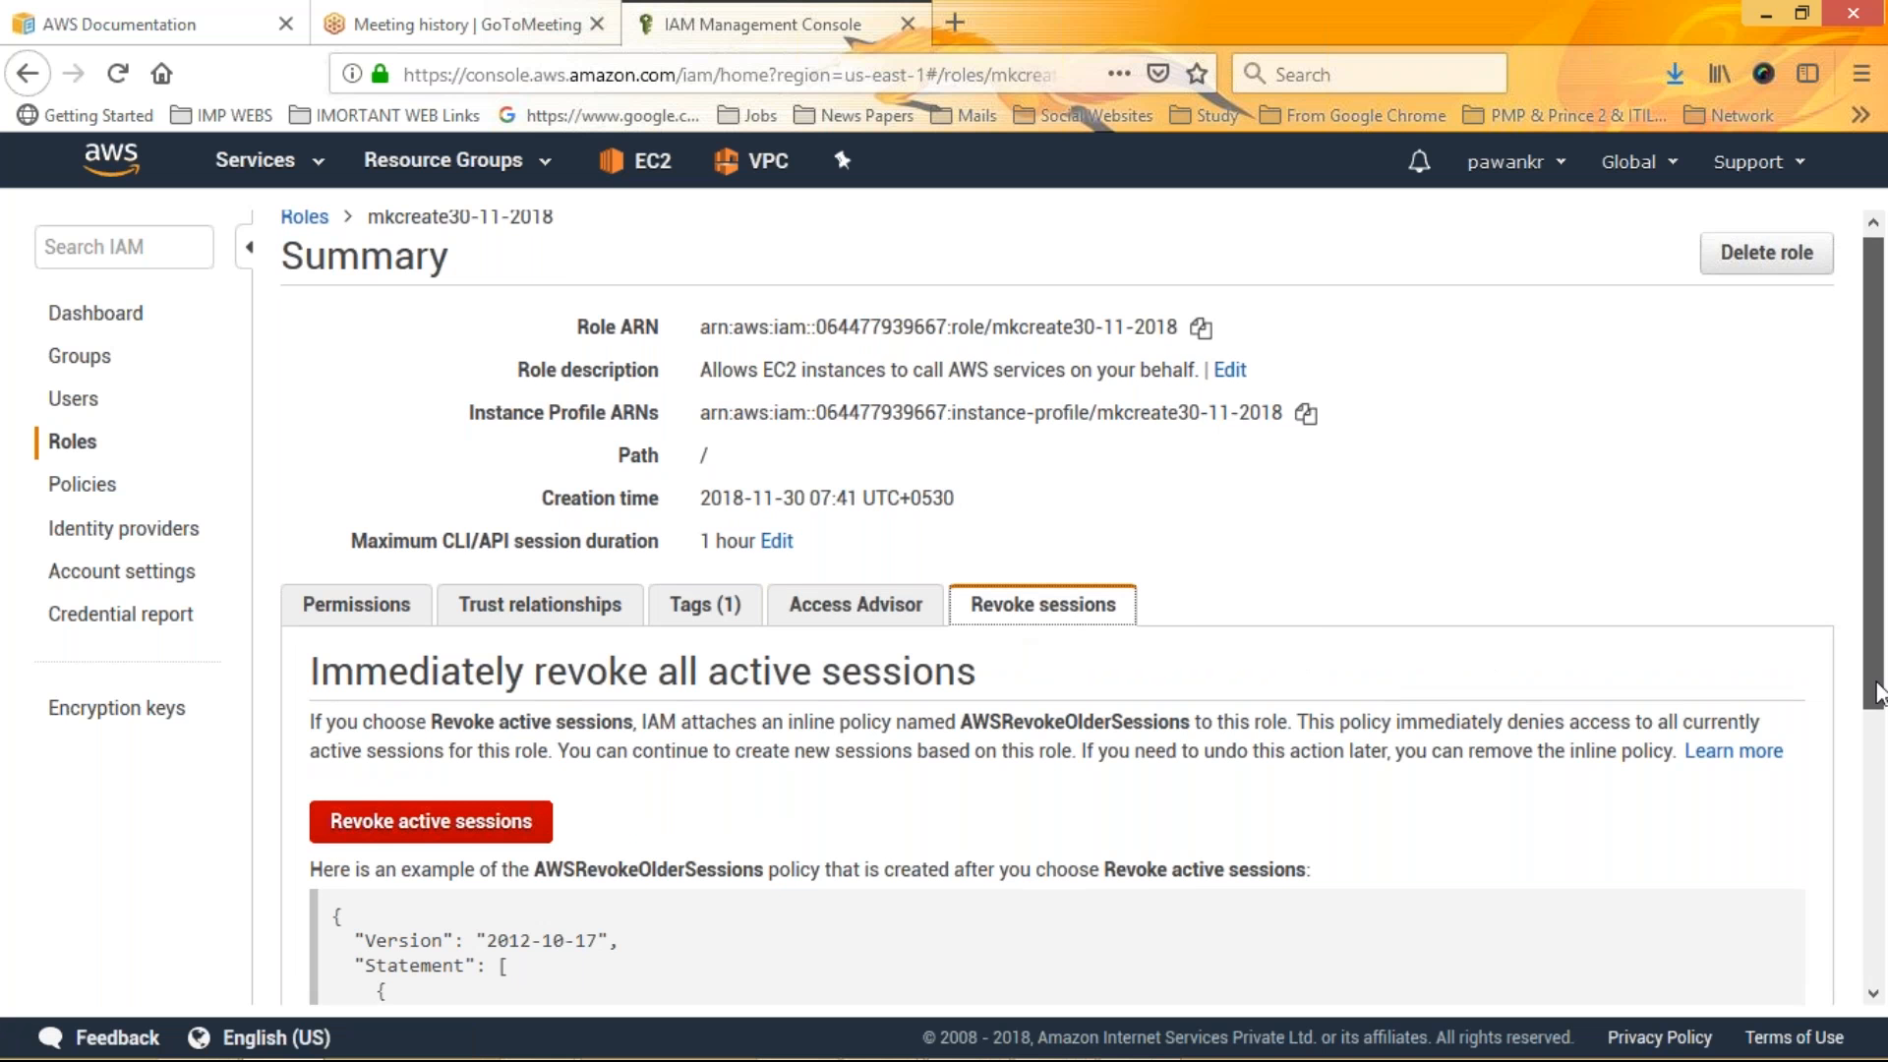
drag(1877, 686, 1877, 969)
drag(365, 521, 535, 798)
click(591, 839)
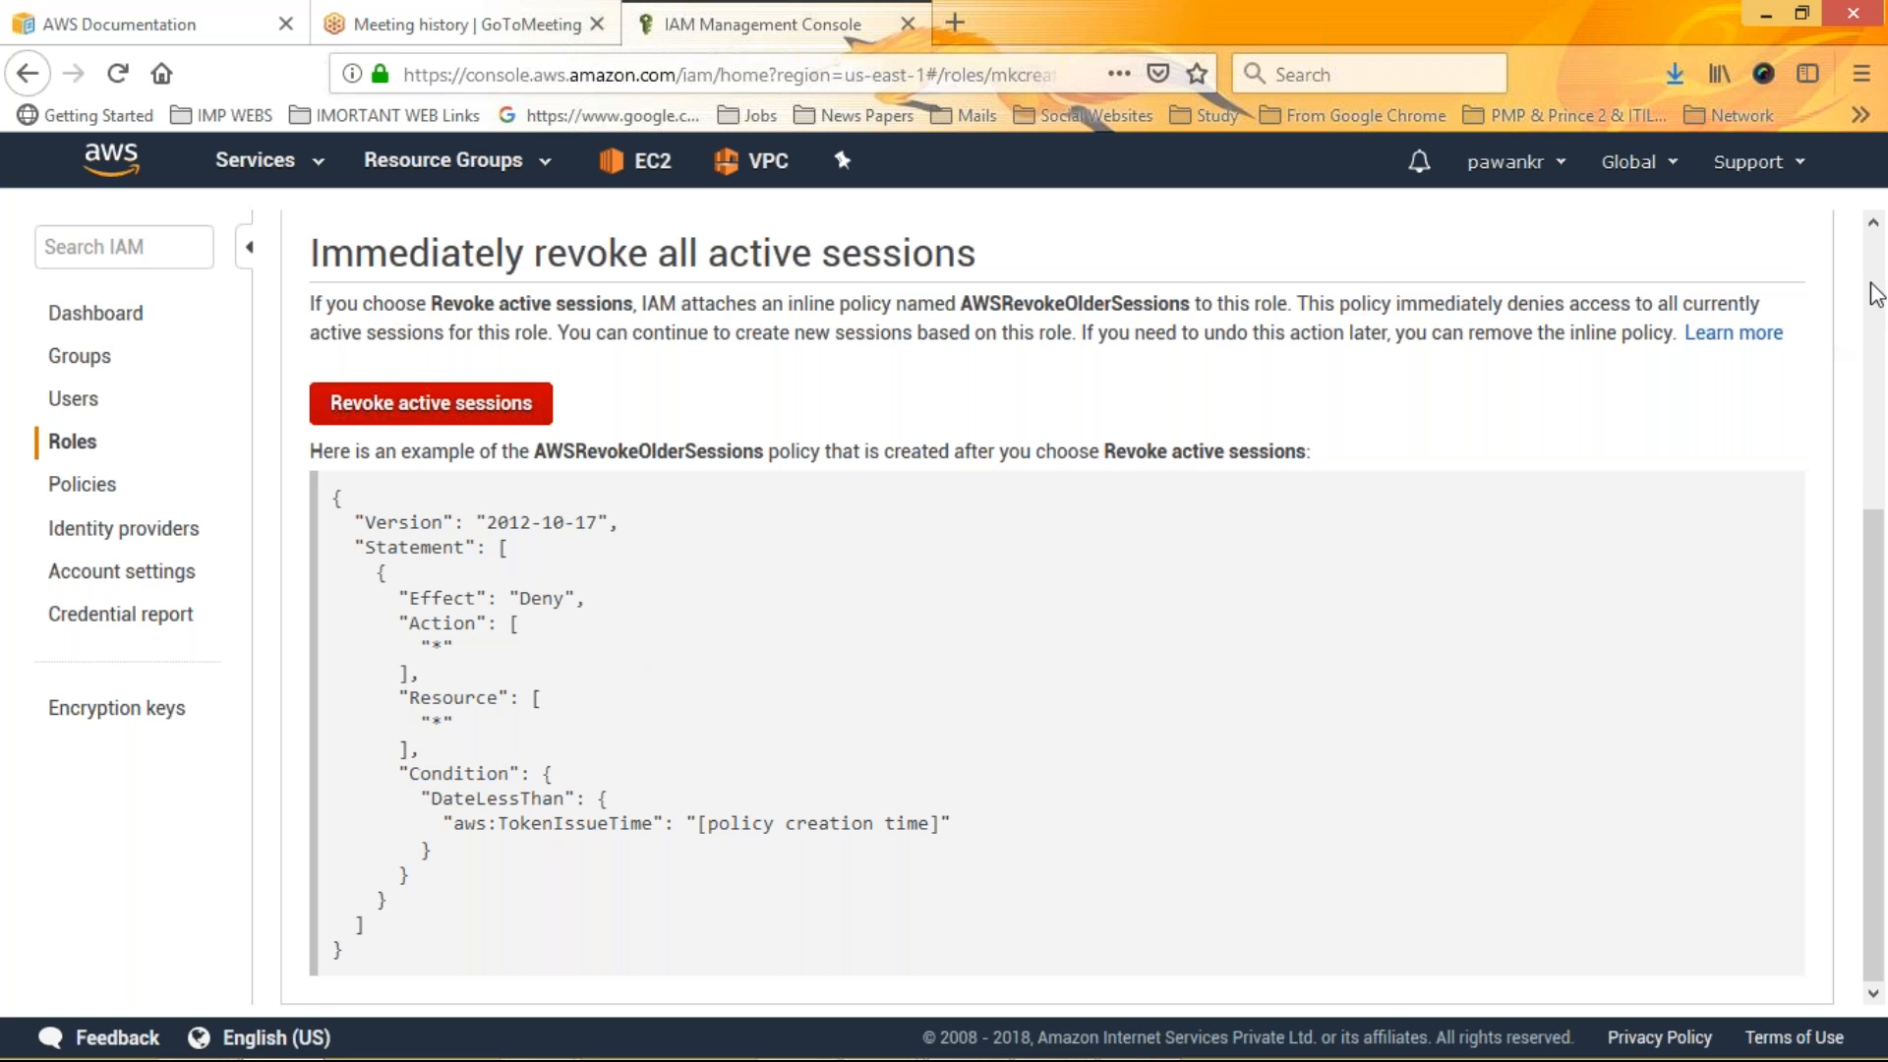
scroll(1877, 293, up, 3)
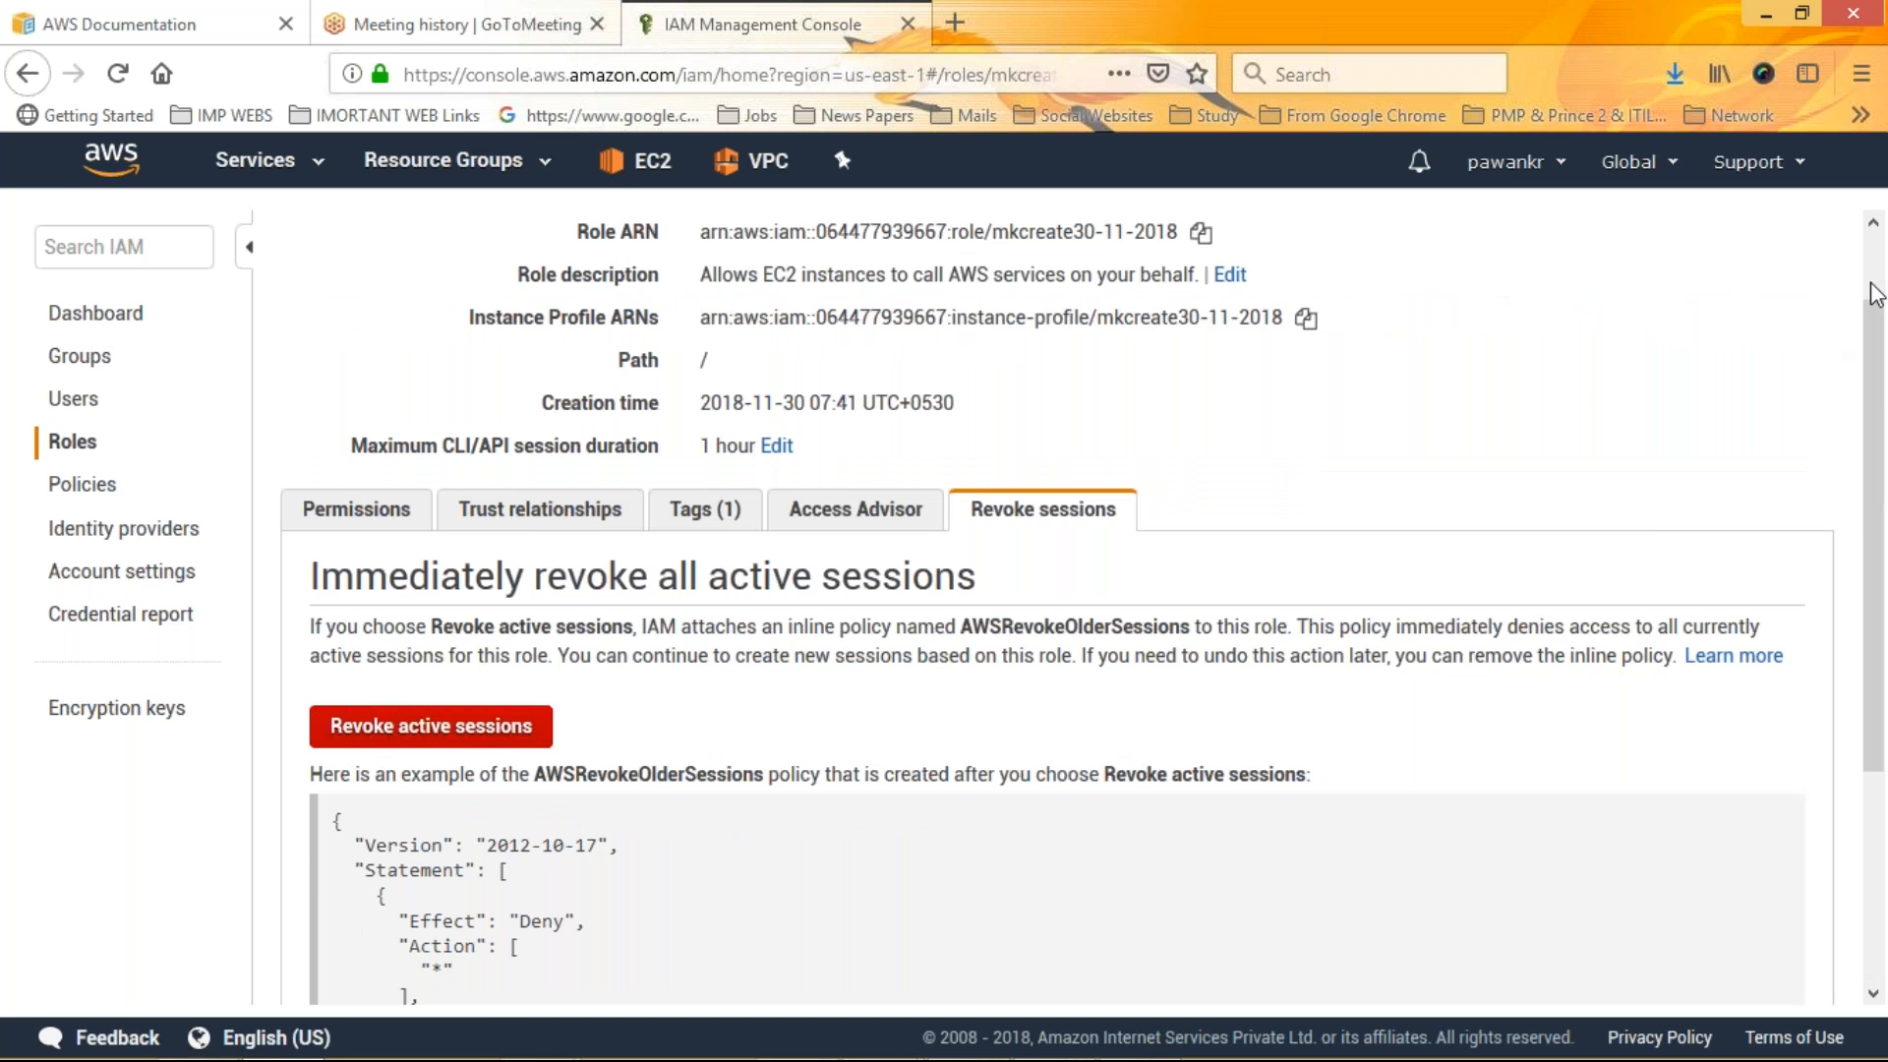
scroll(1876, 293, up, 1)
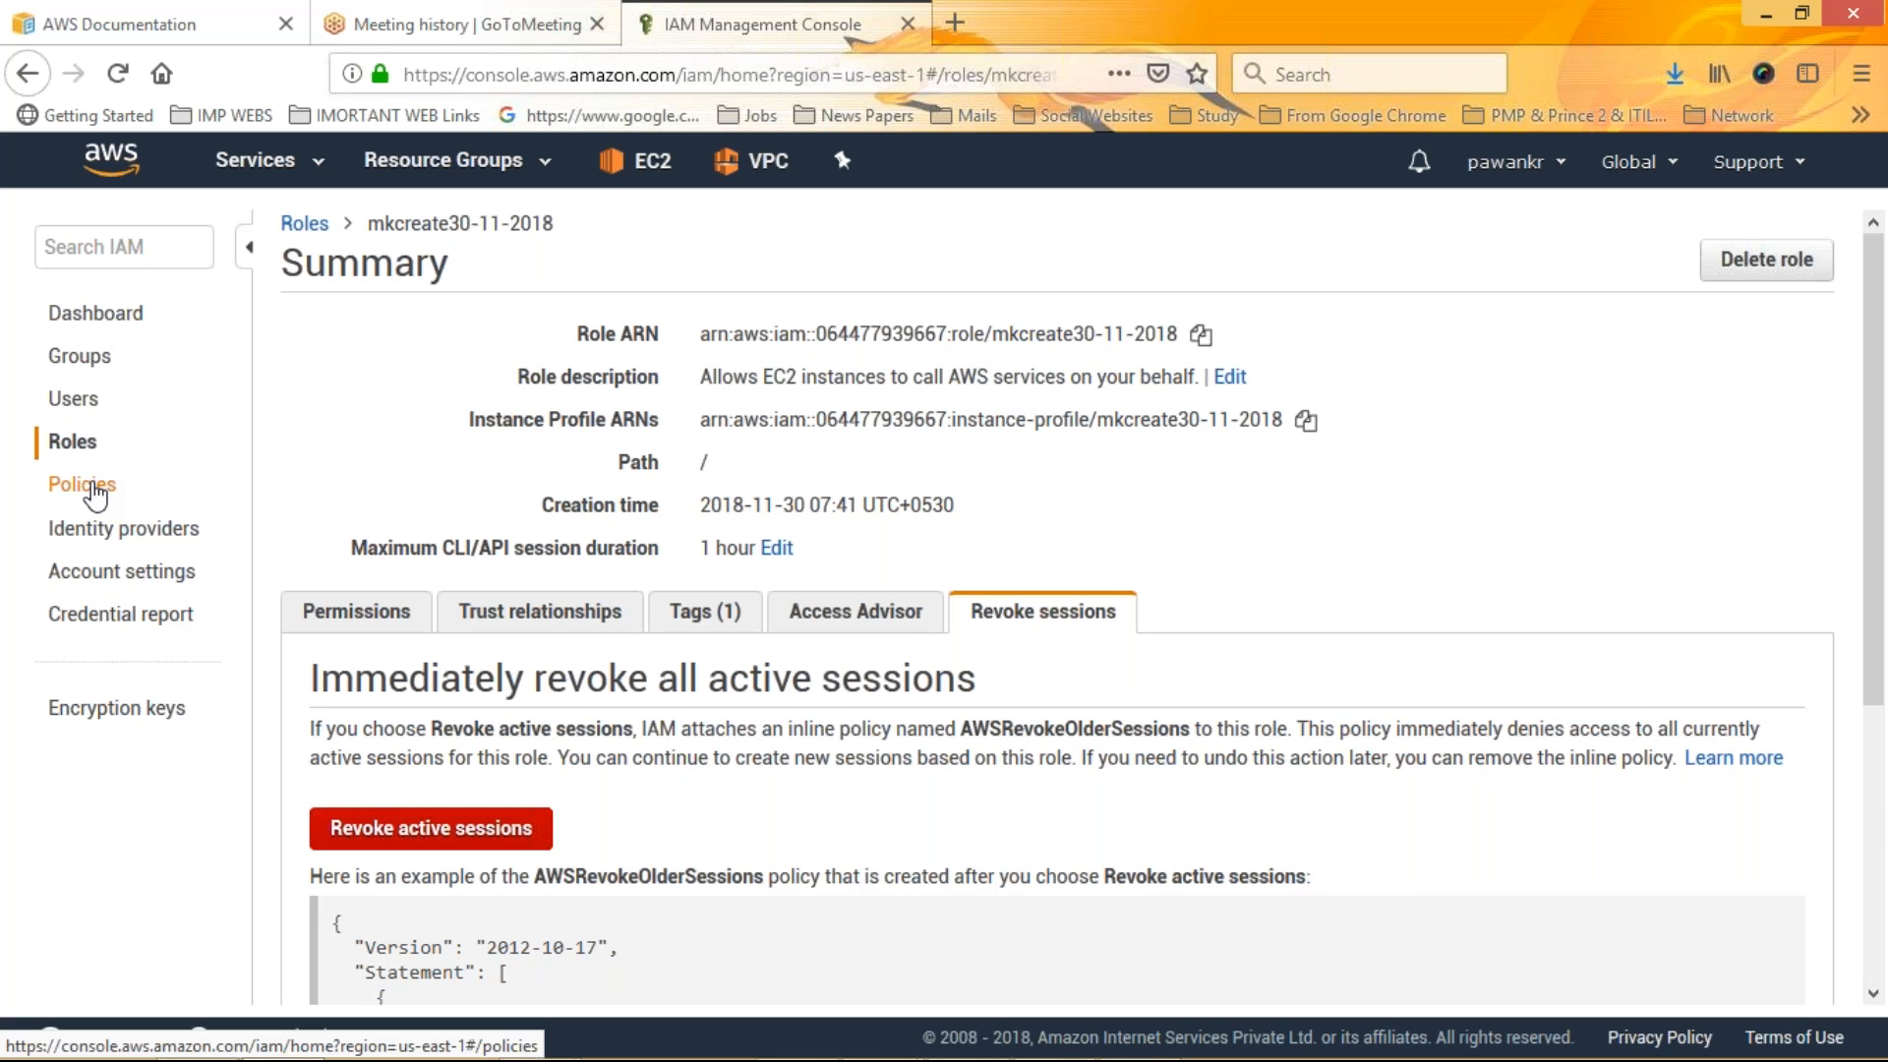
Open the policies list and expand AdministratorAccess to examine its JSON document
click(95, 486)
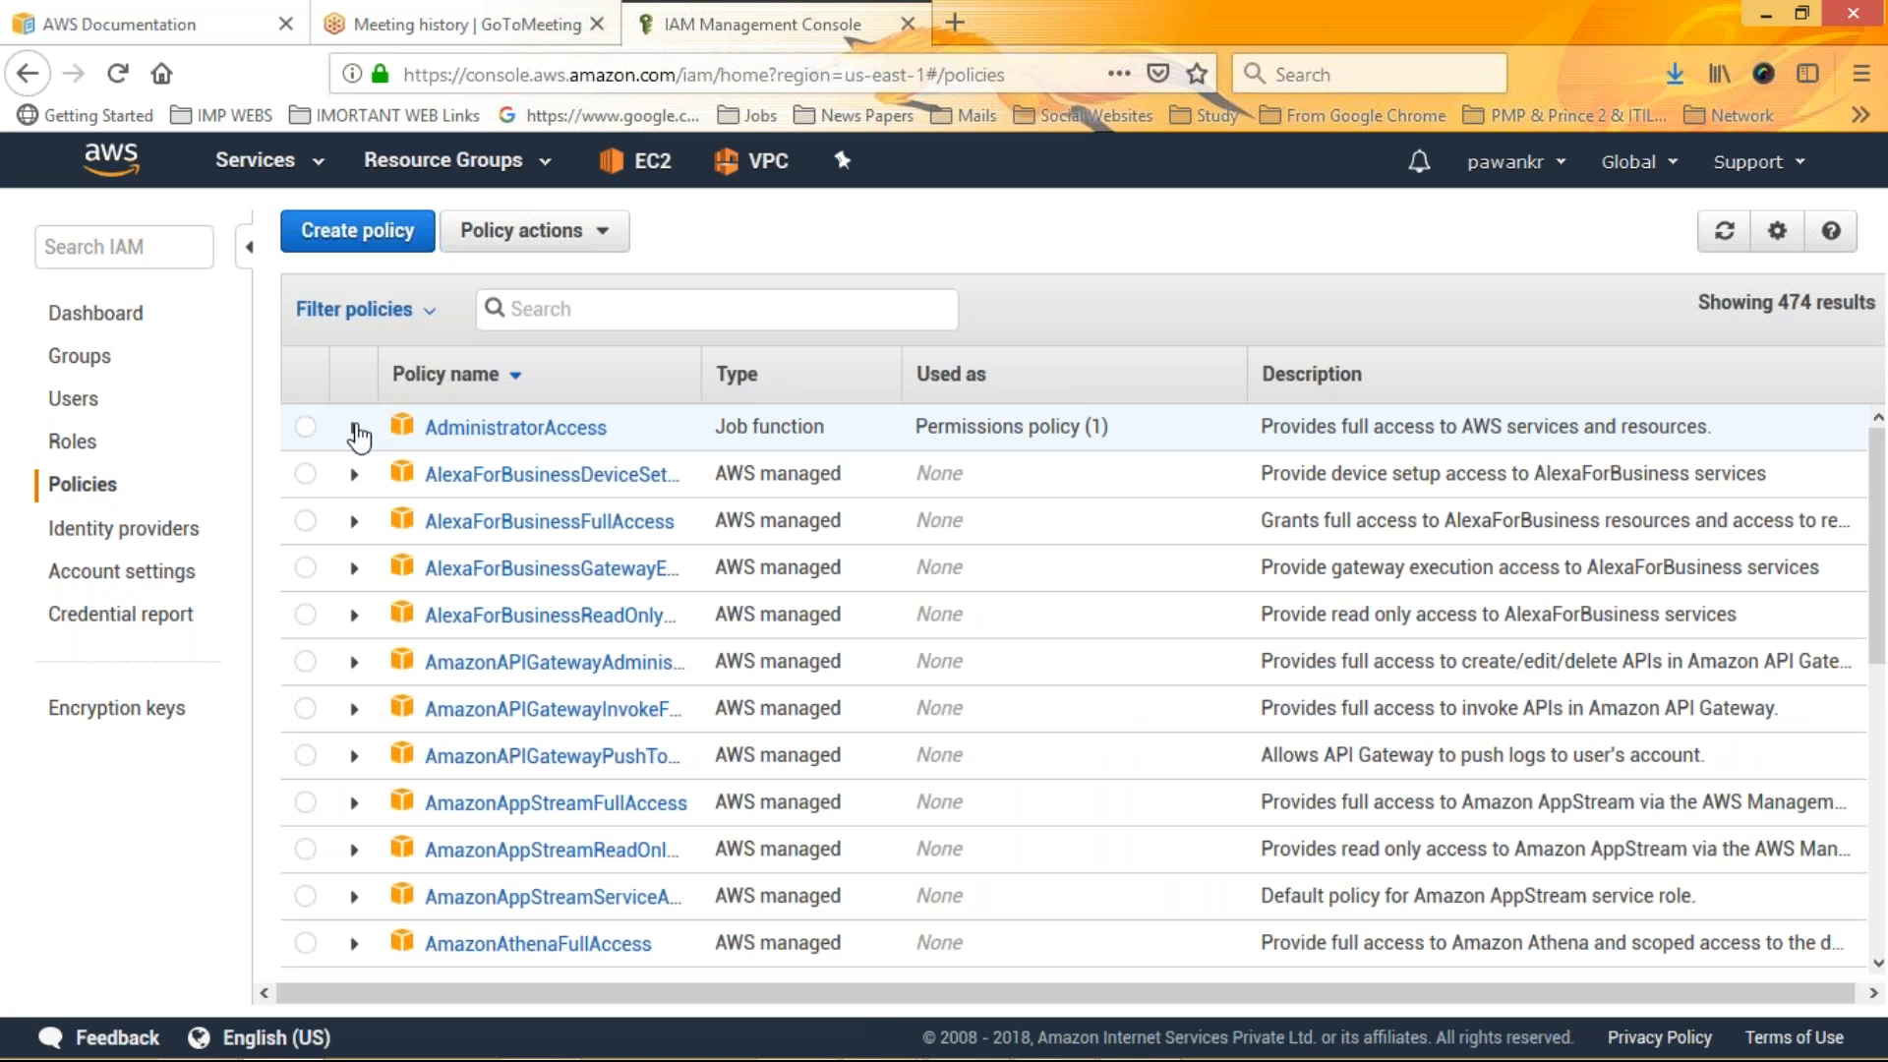
click(355, 429)
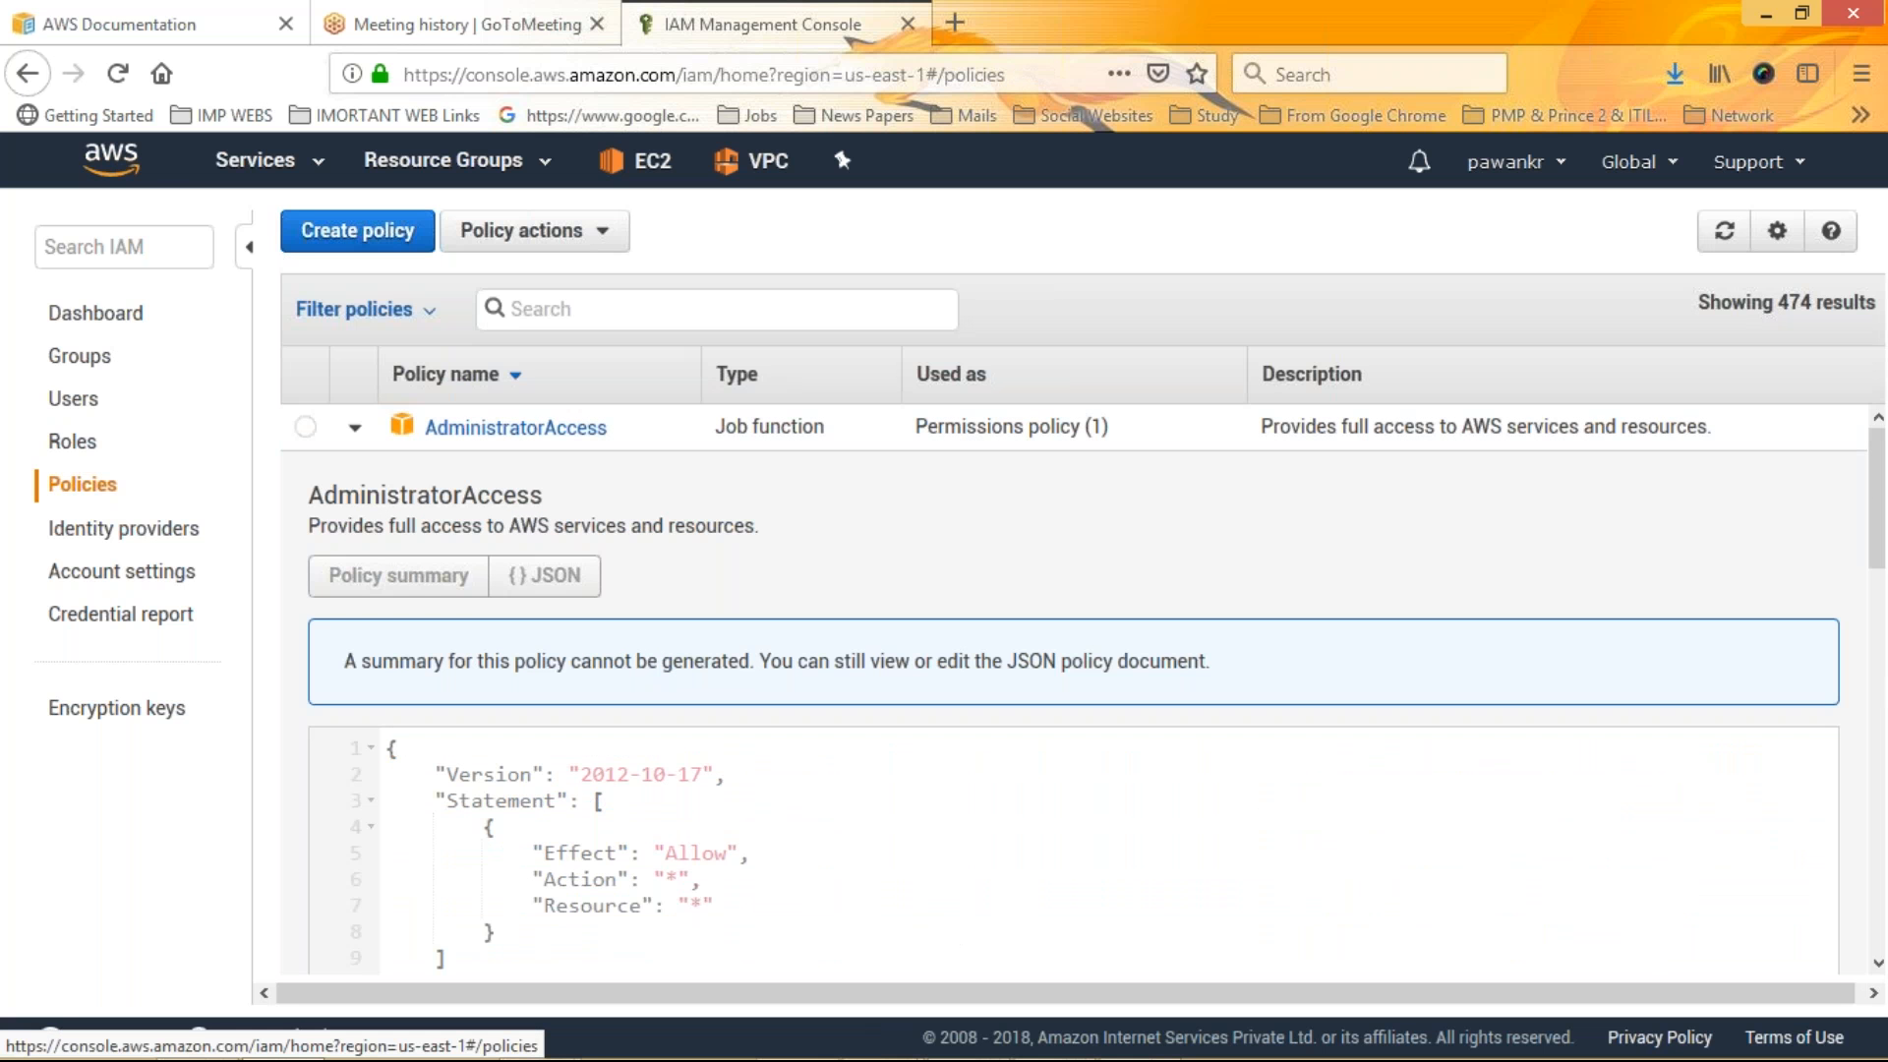
scroll(1884, 569, down, 3)
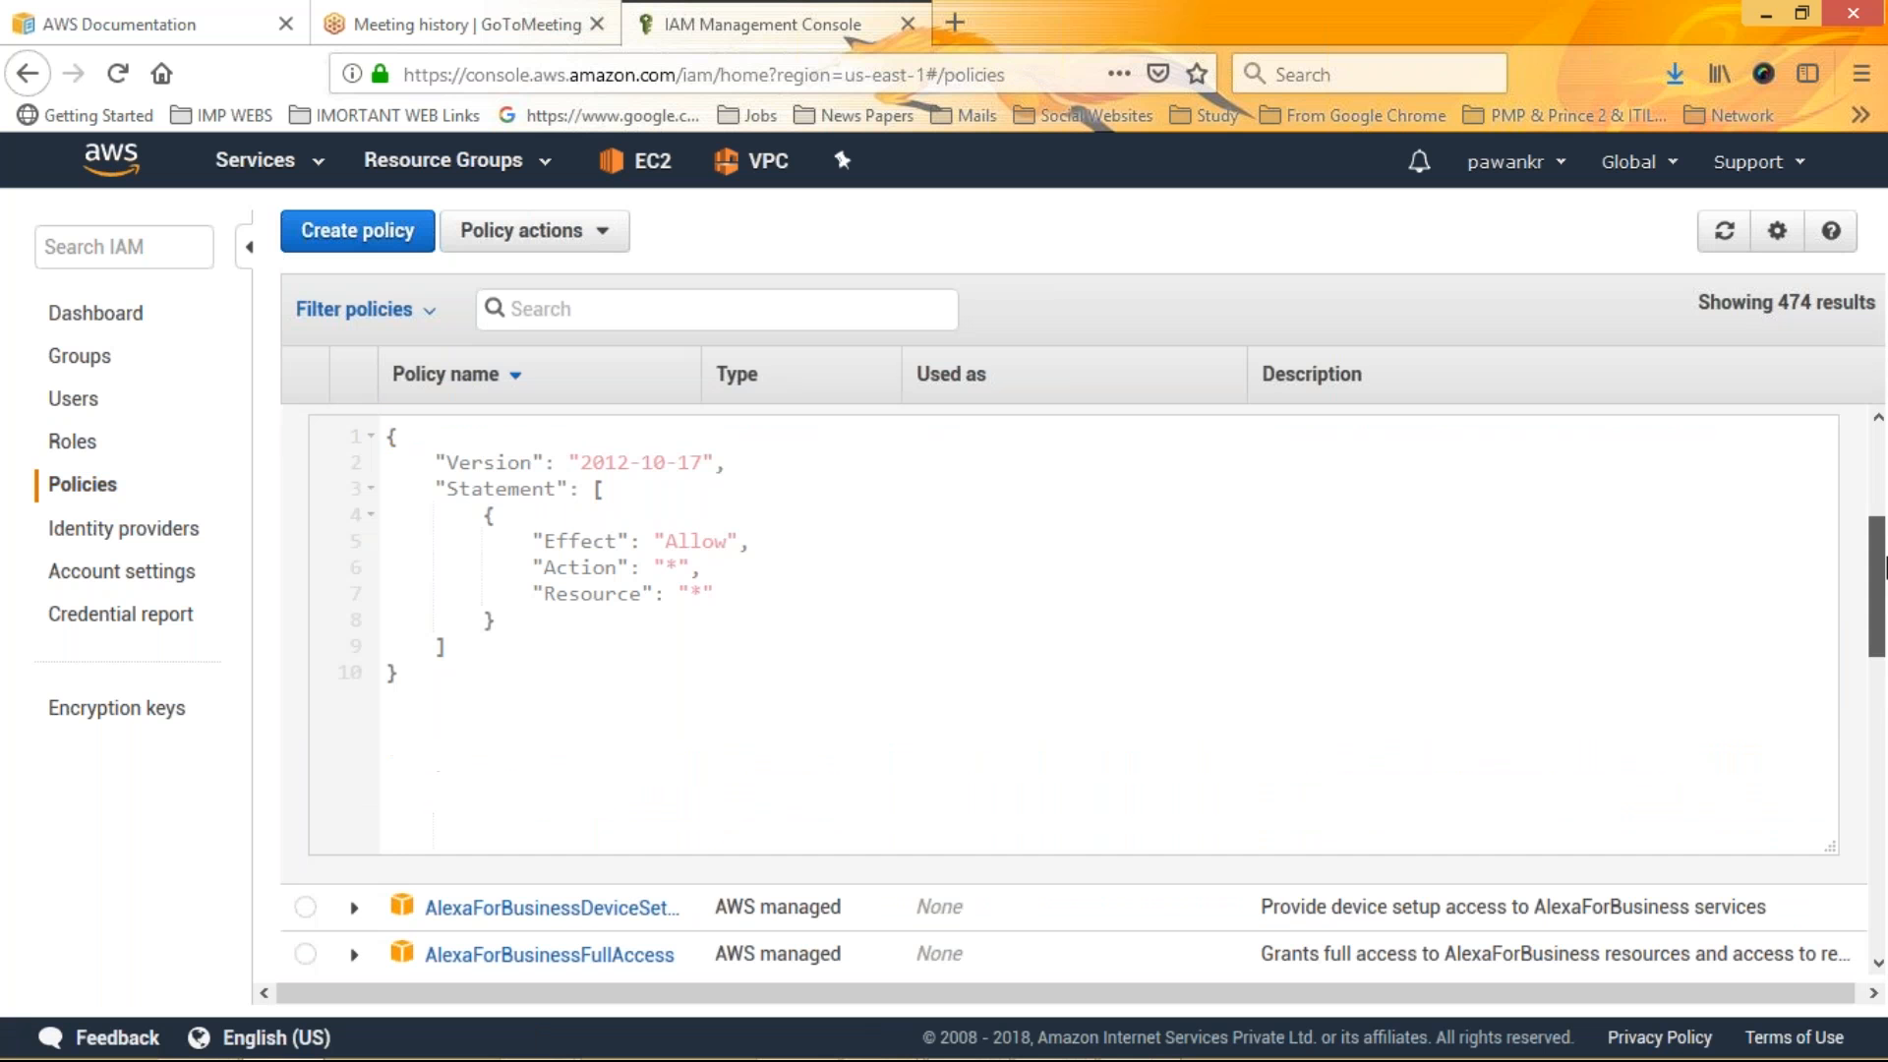
drag(1882, 566, 1881, 674)
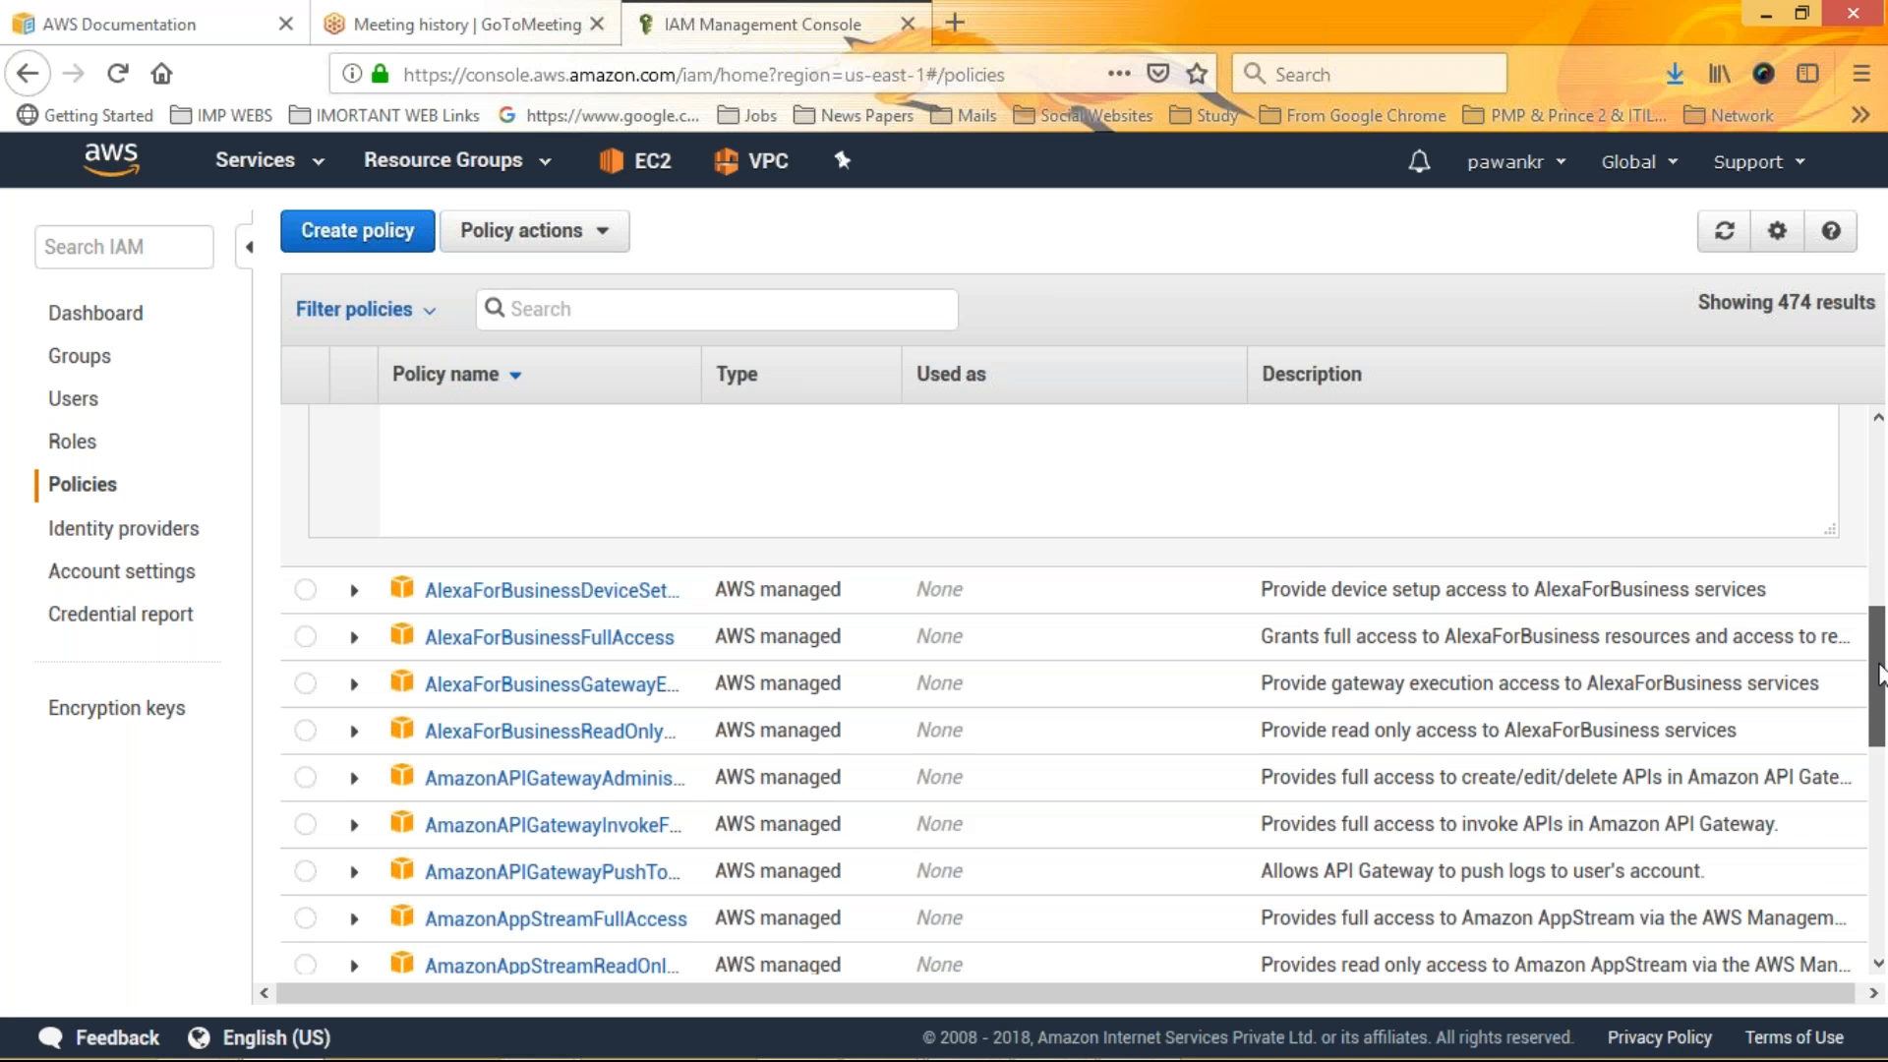
drag(1881, 674, 1882, 846)
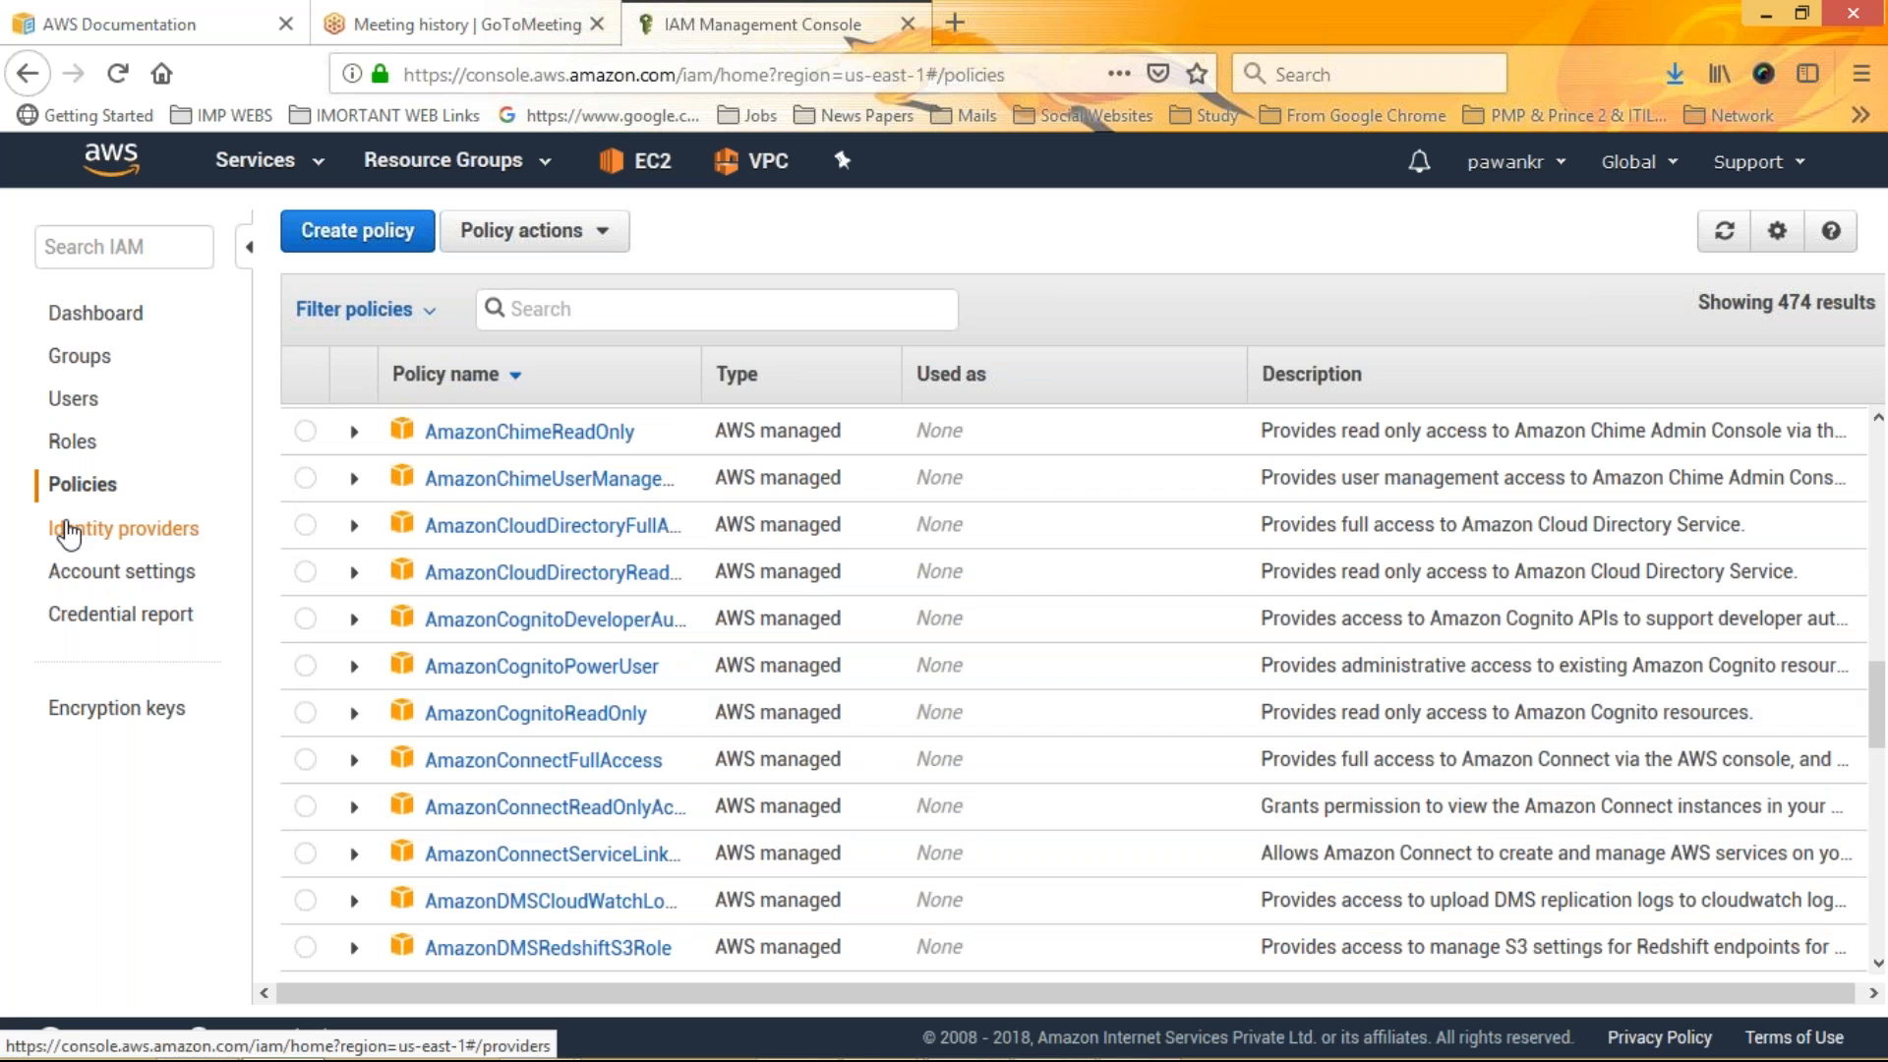
Browse the roles, groups, policies, identity providers and account settings pages
click(72, 441)
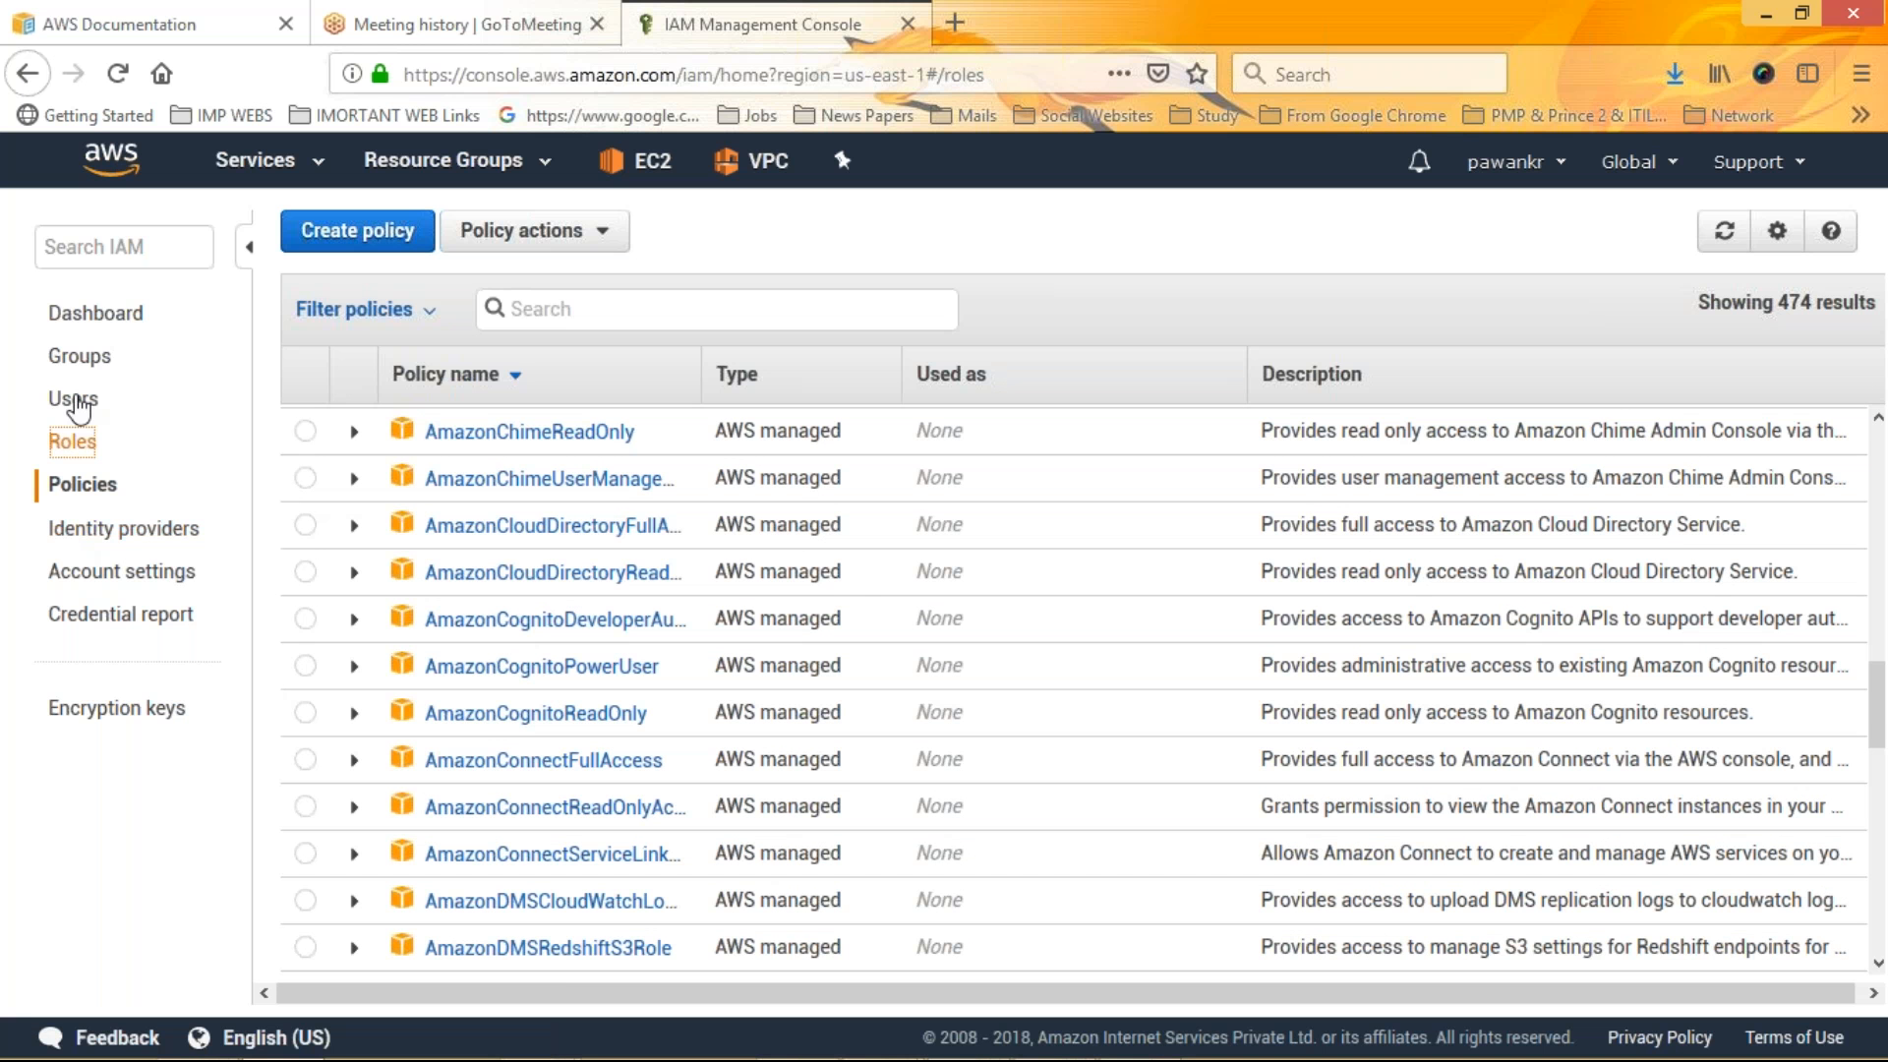
click(78, 358)
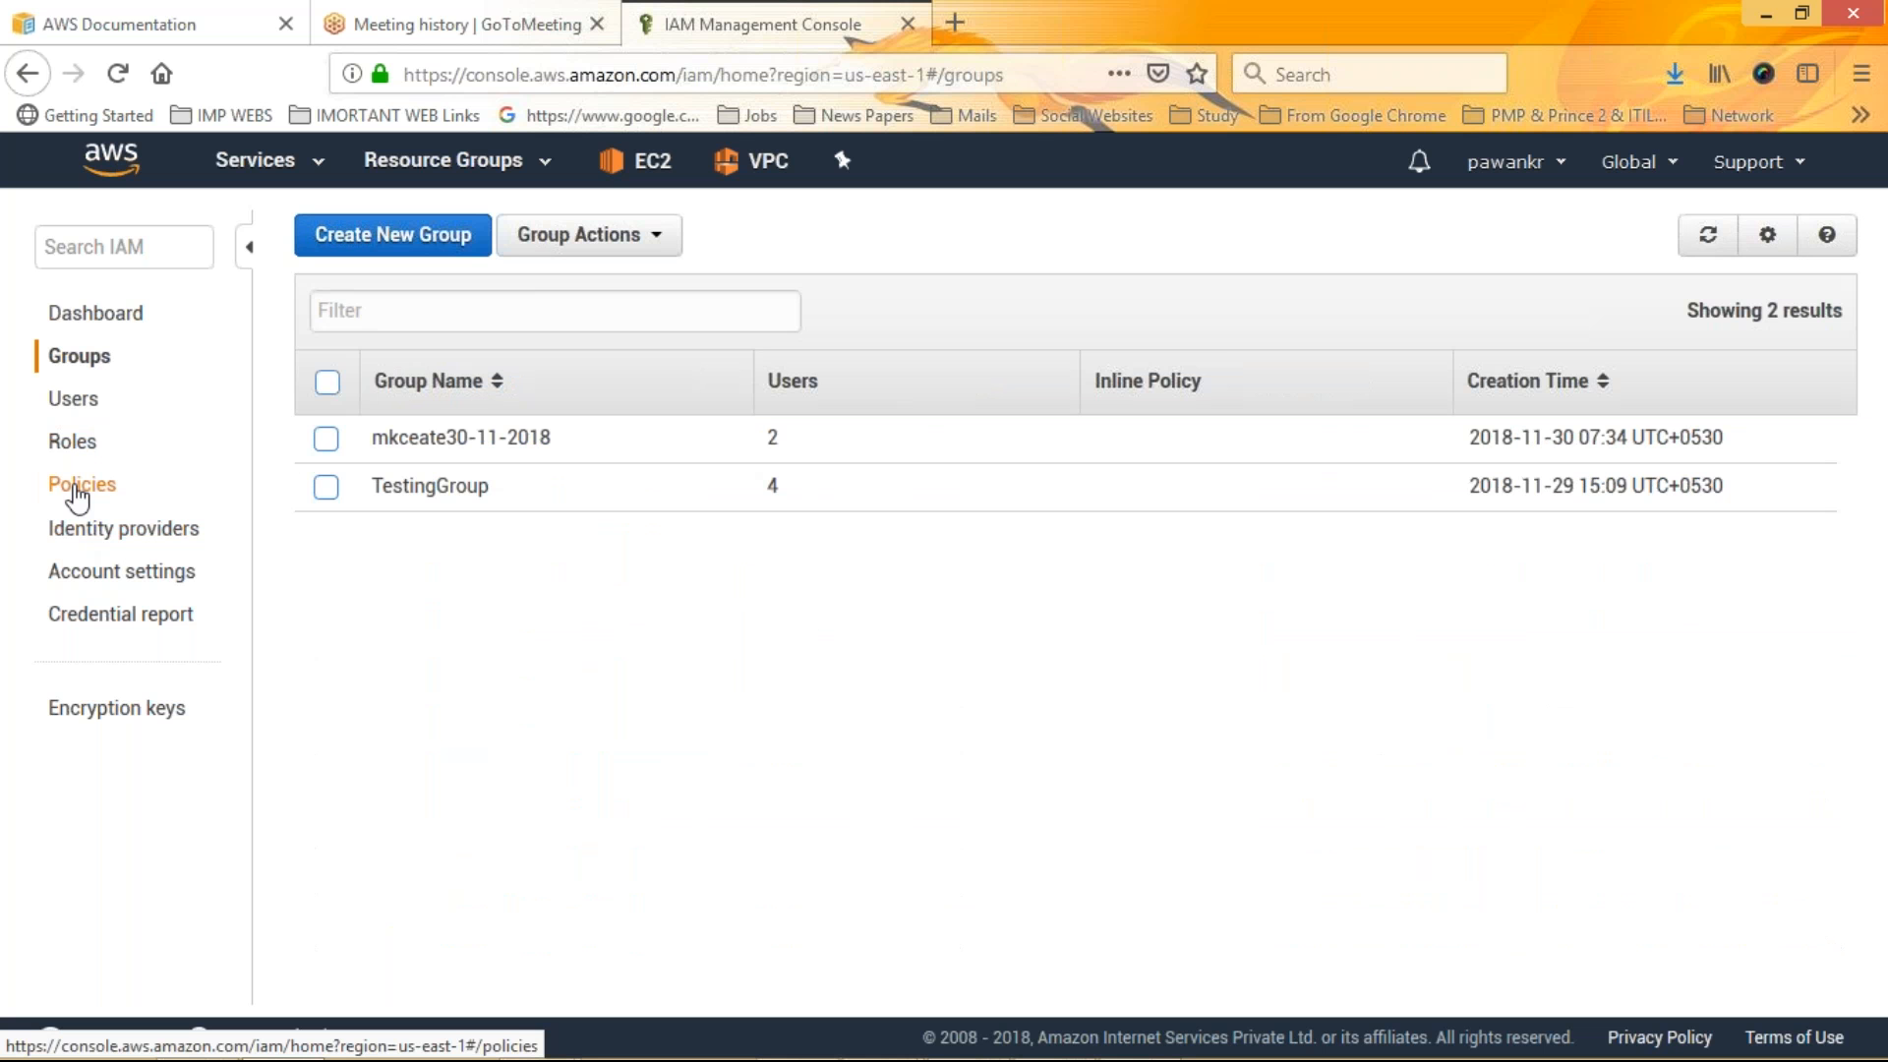
click(78, 492)
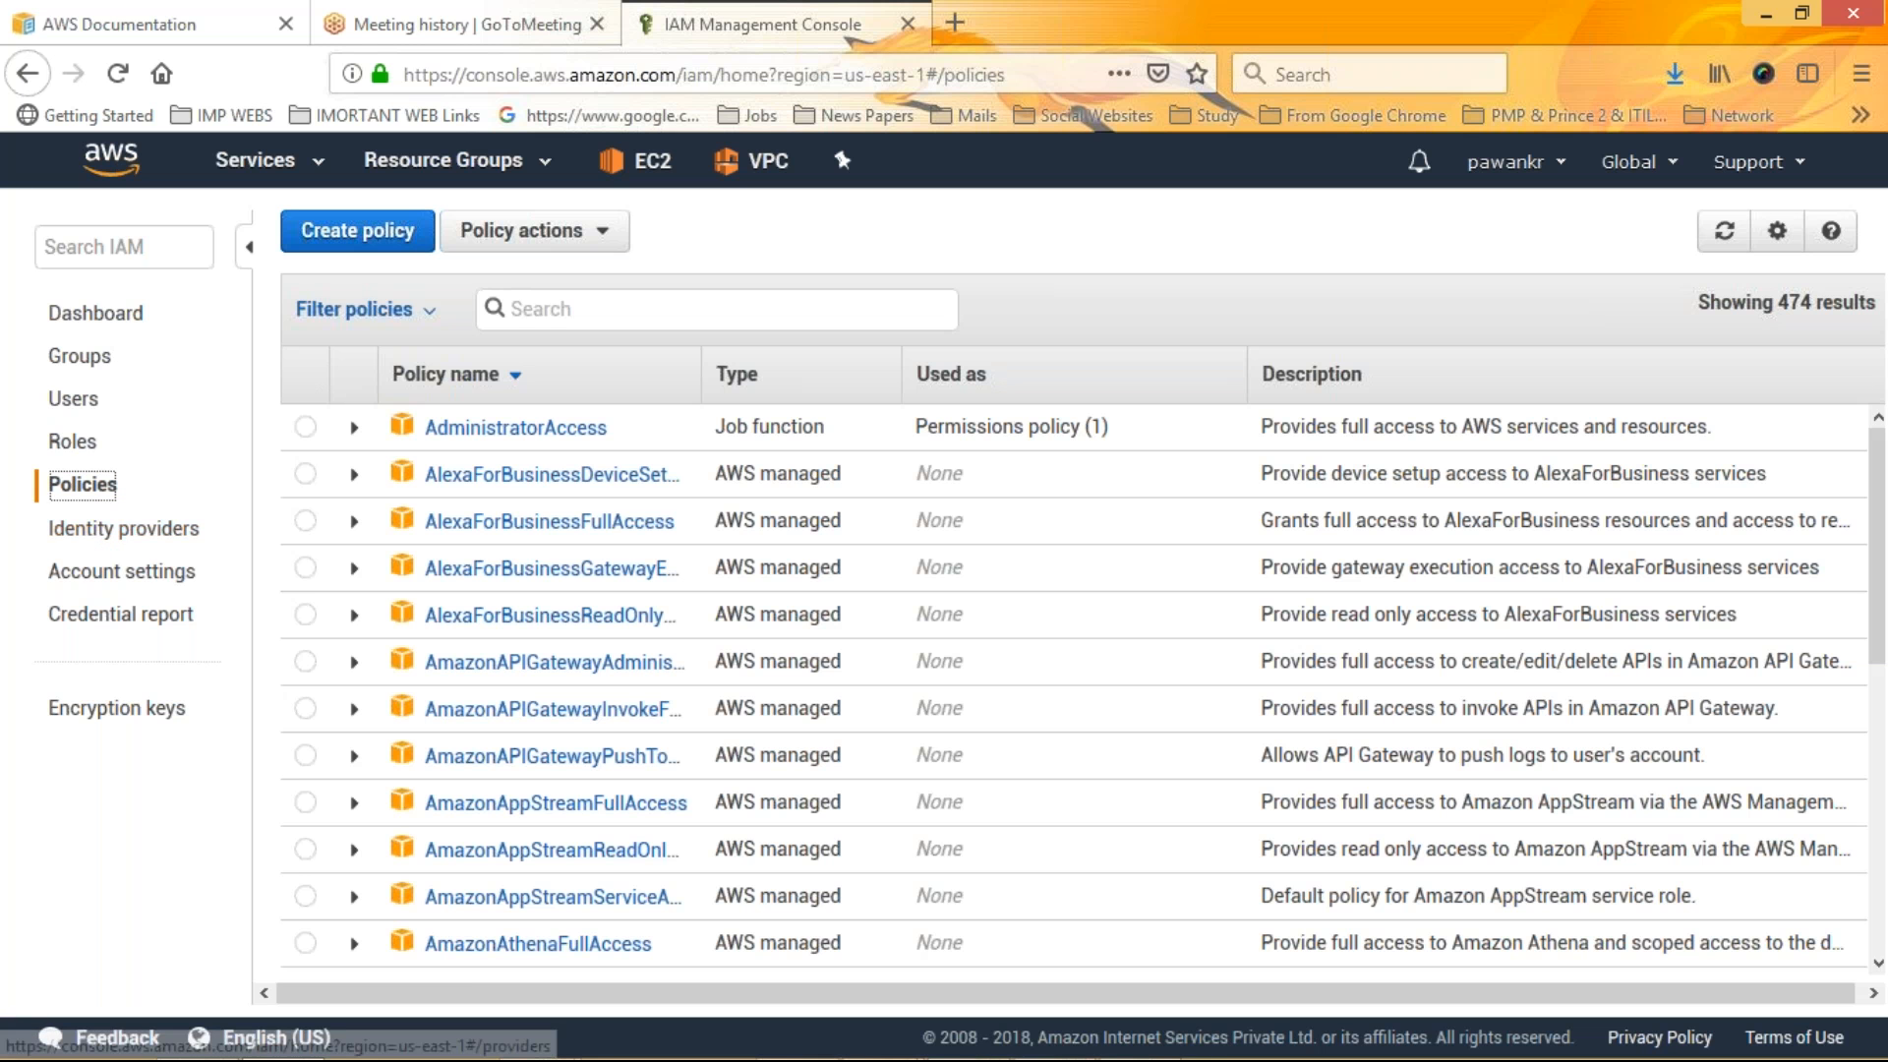
key(Tab)
key(Return)
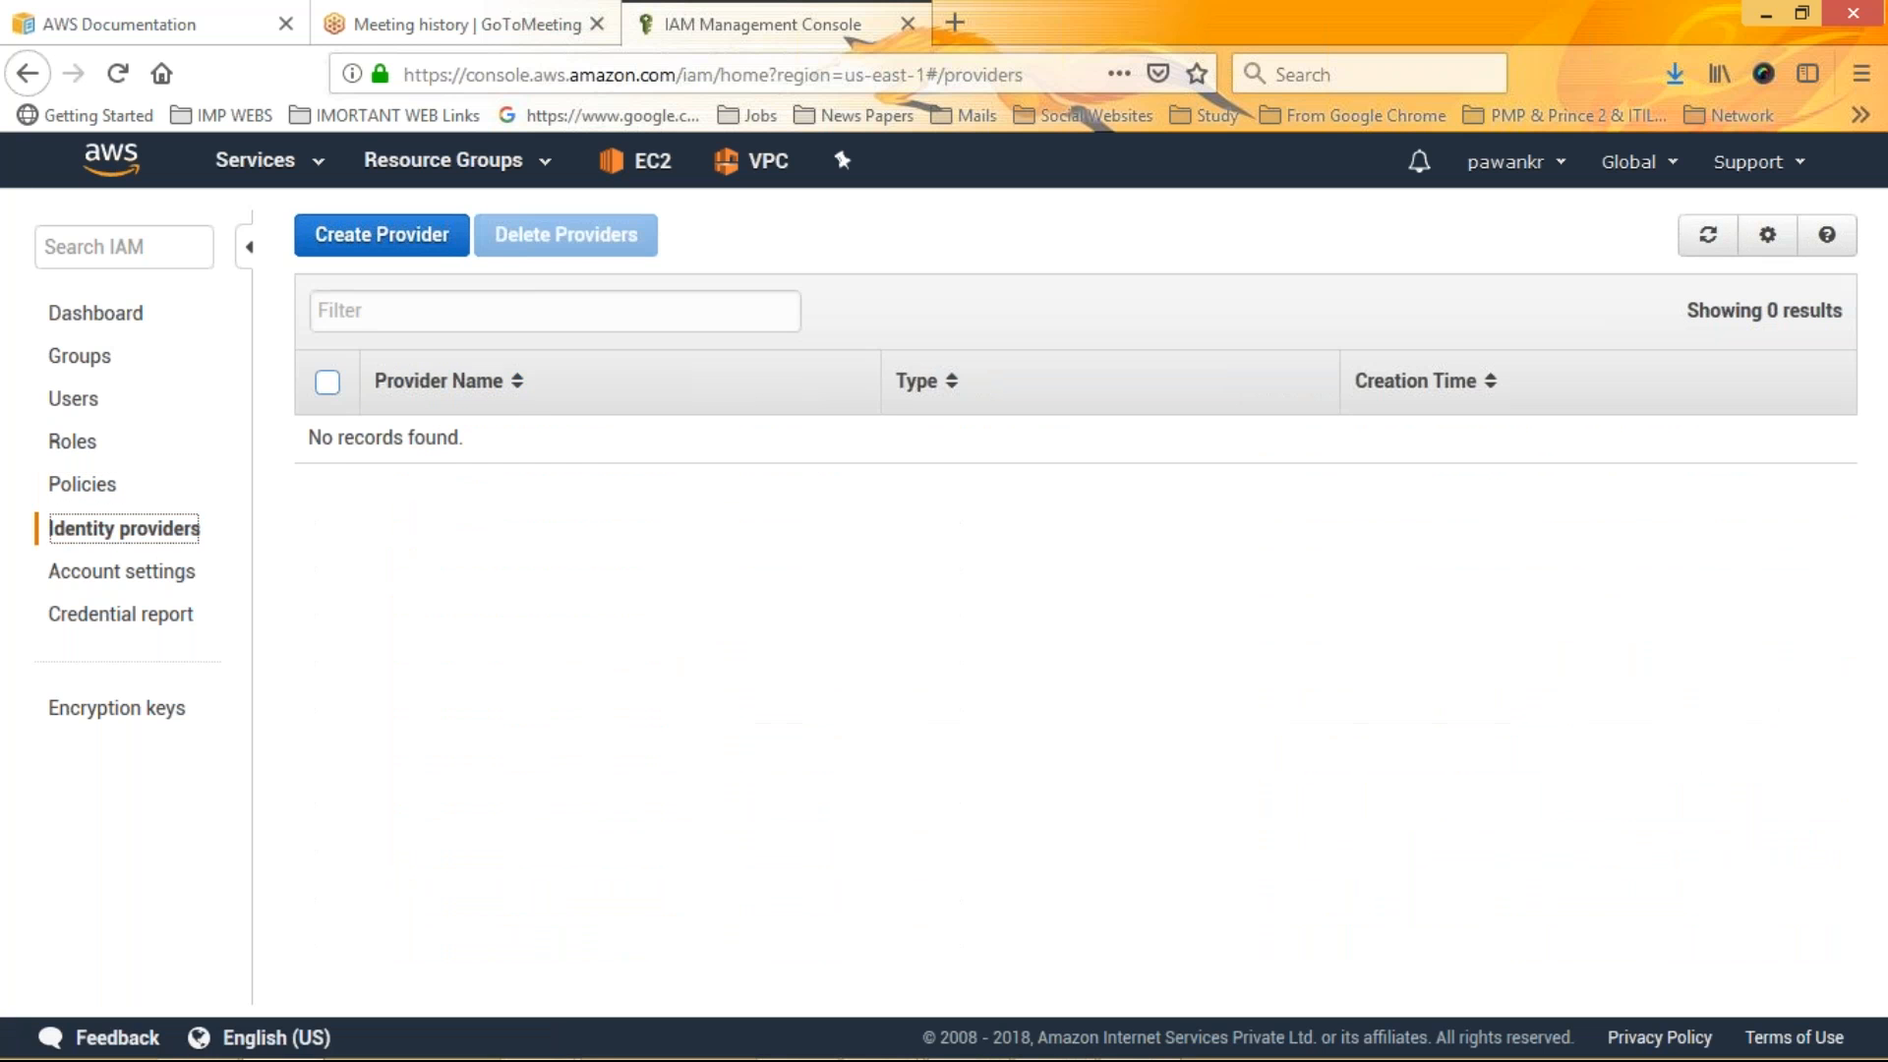
key(Tab)
key(Return)
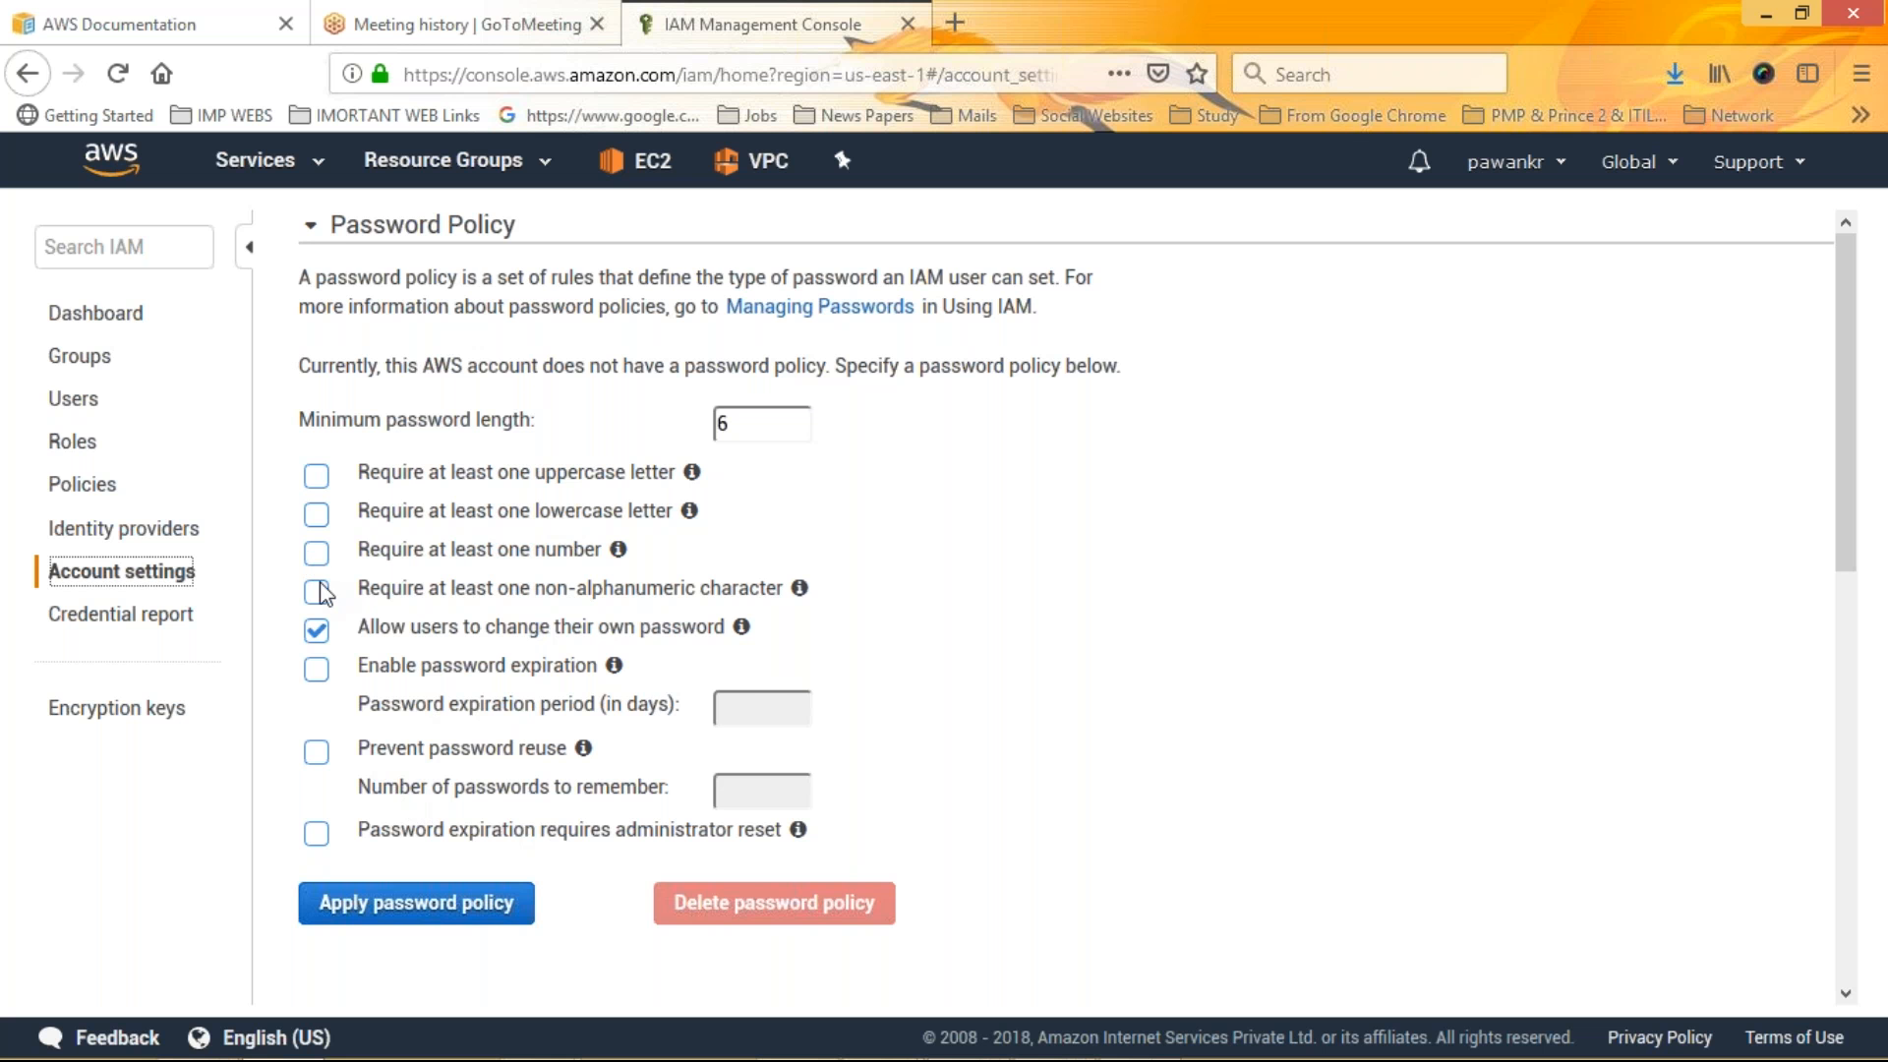
Try requiring at least one number in the password policy, then clear the option again
click(316, 555)
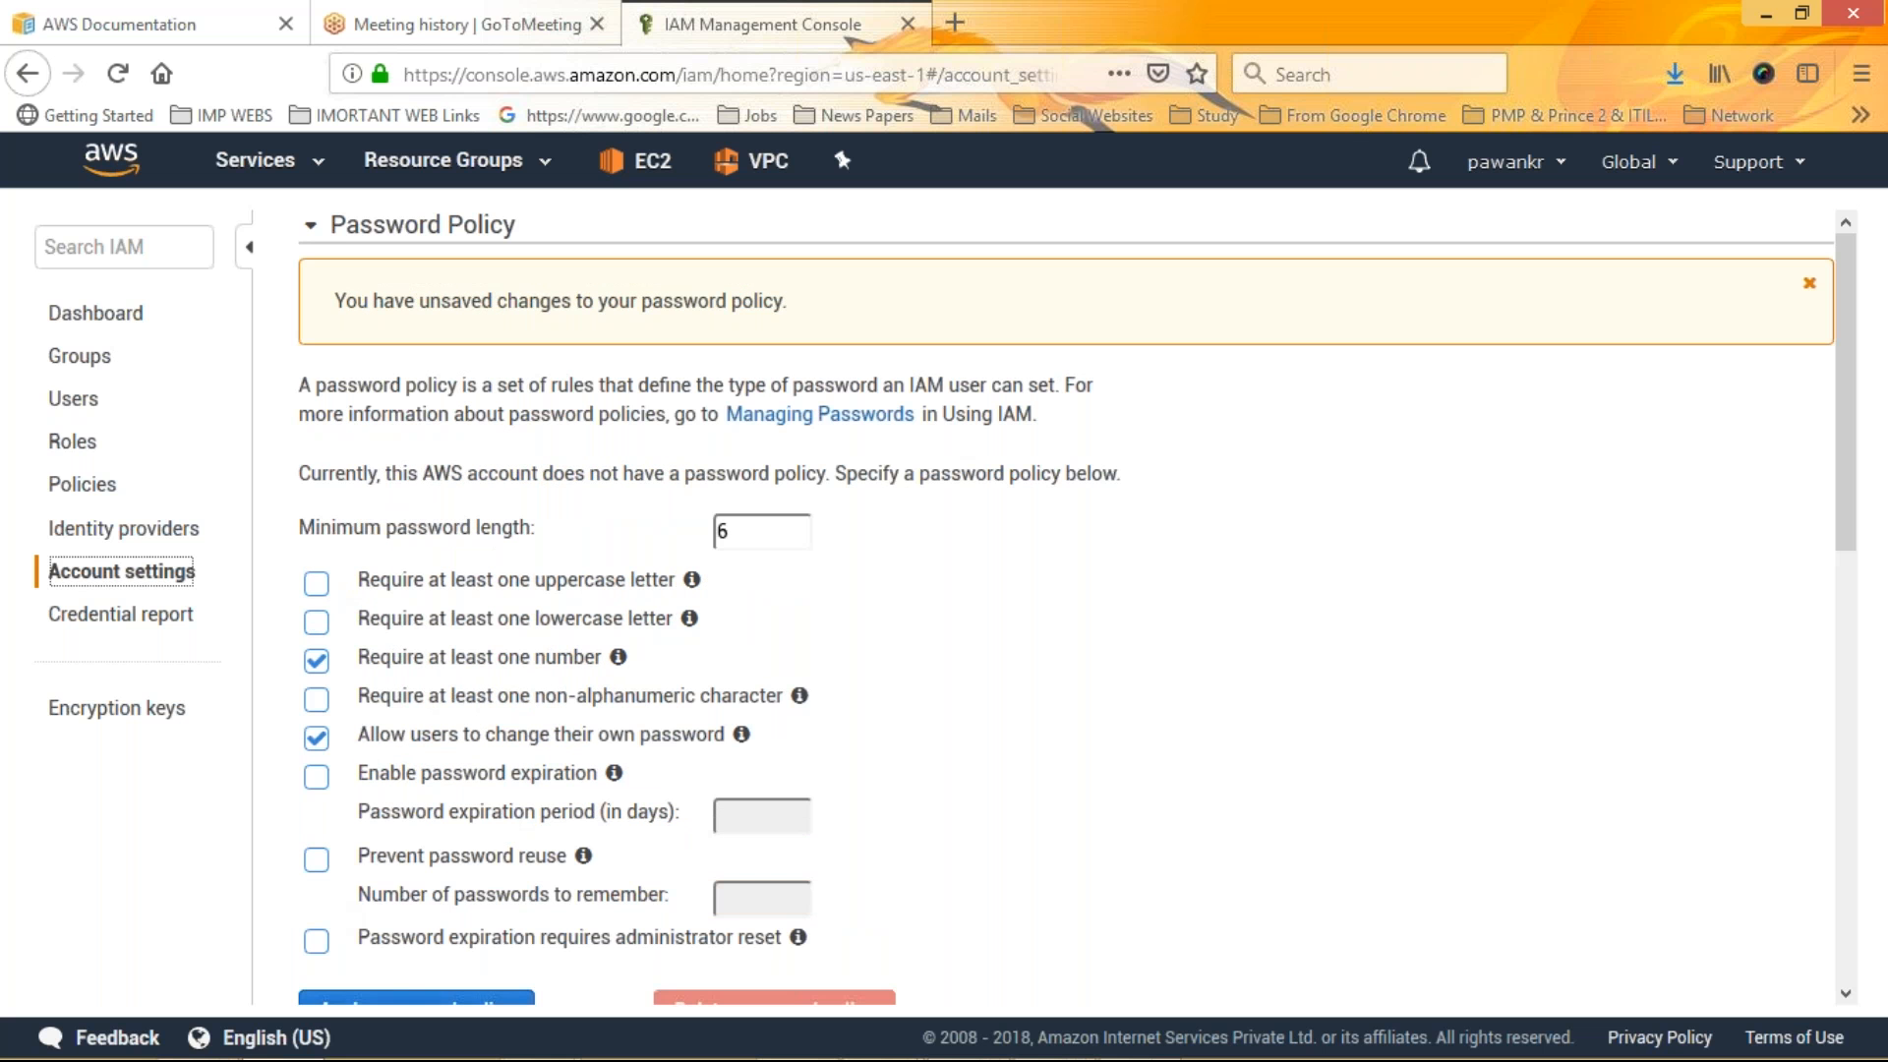
click(318, 665)
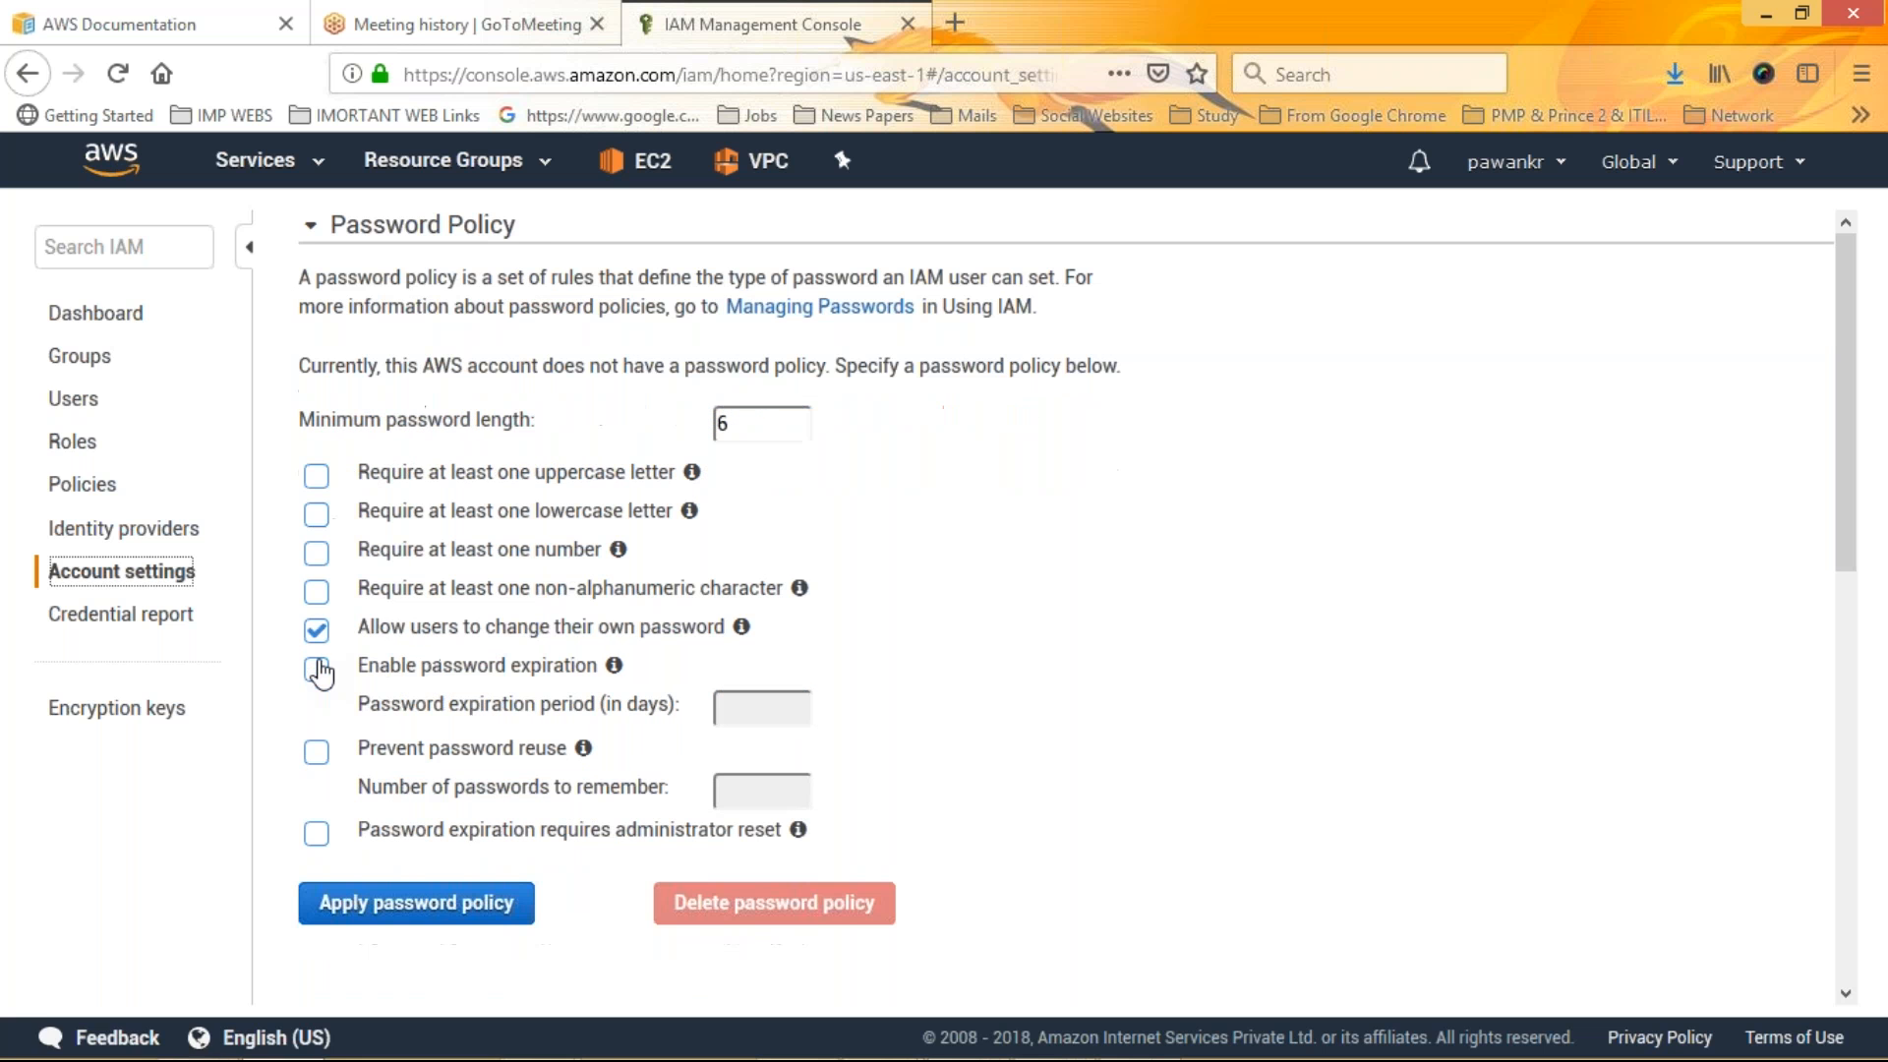
Start downloading the credential report and cancel the file dialog
click(142, 619)
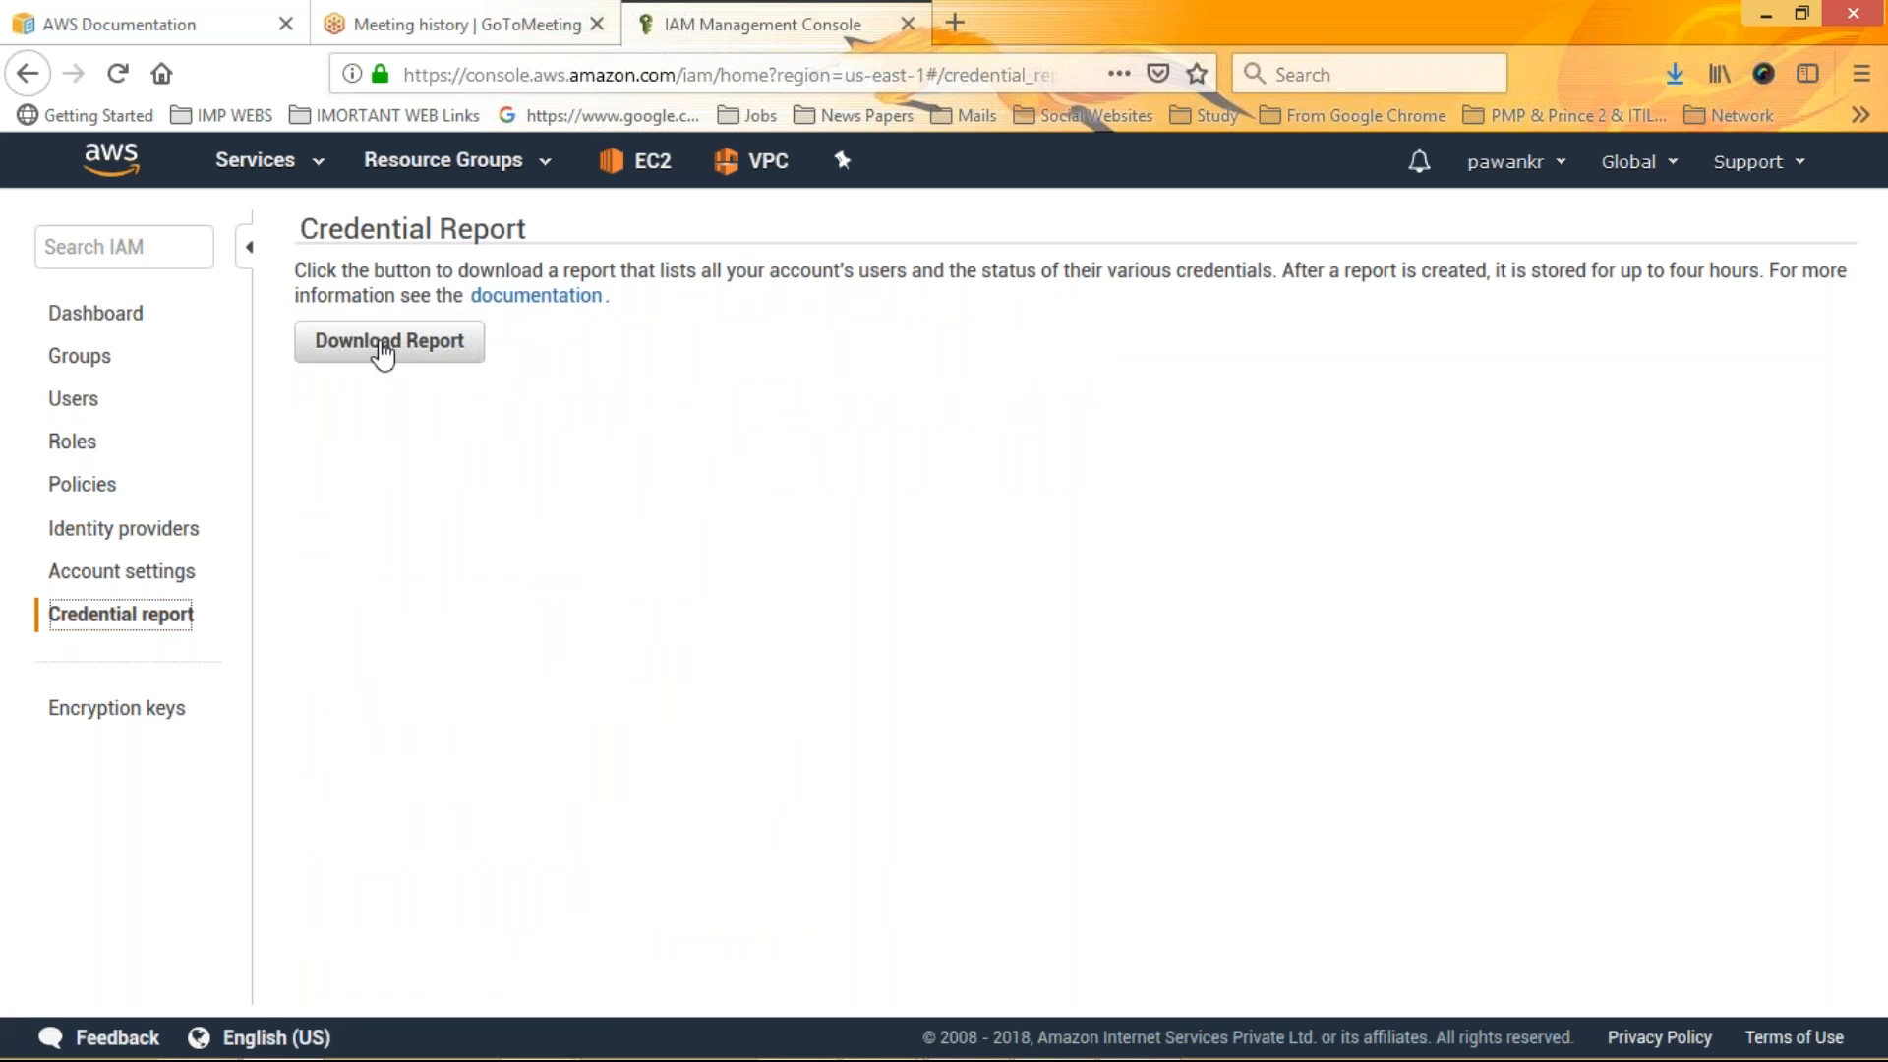
click(381, 348)
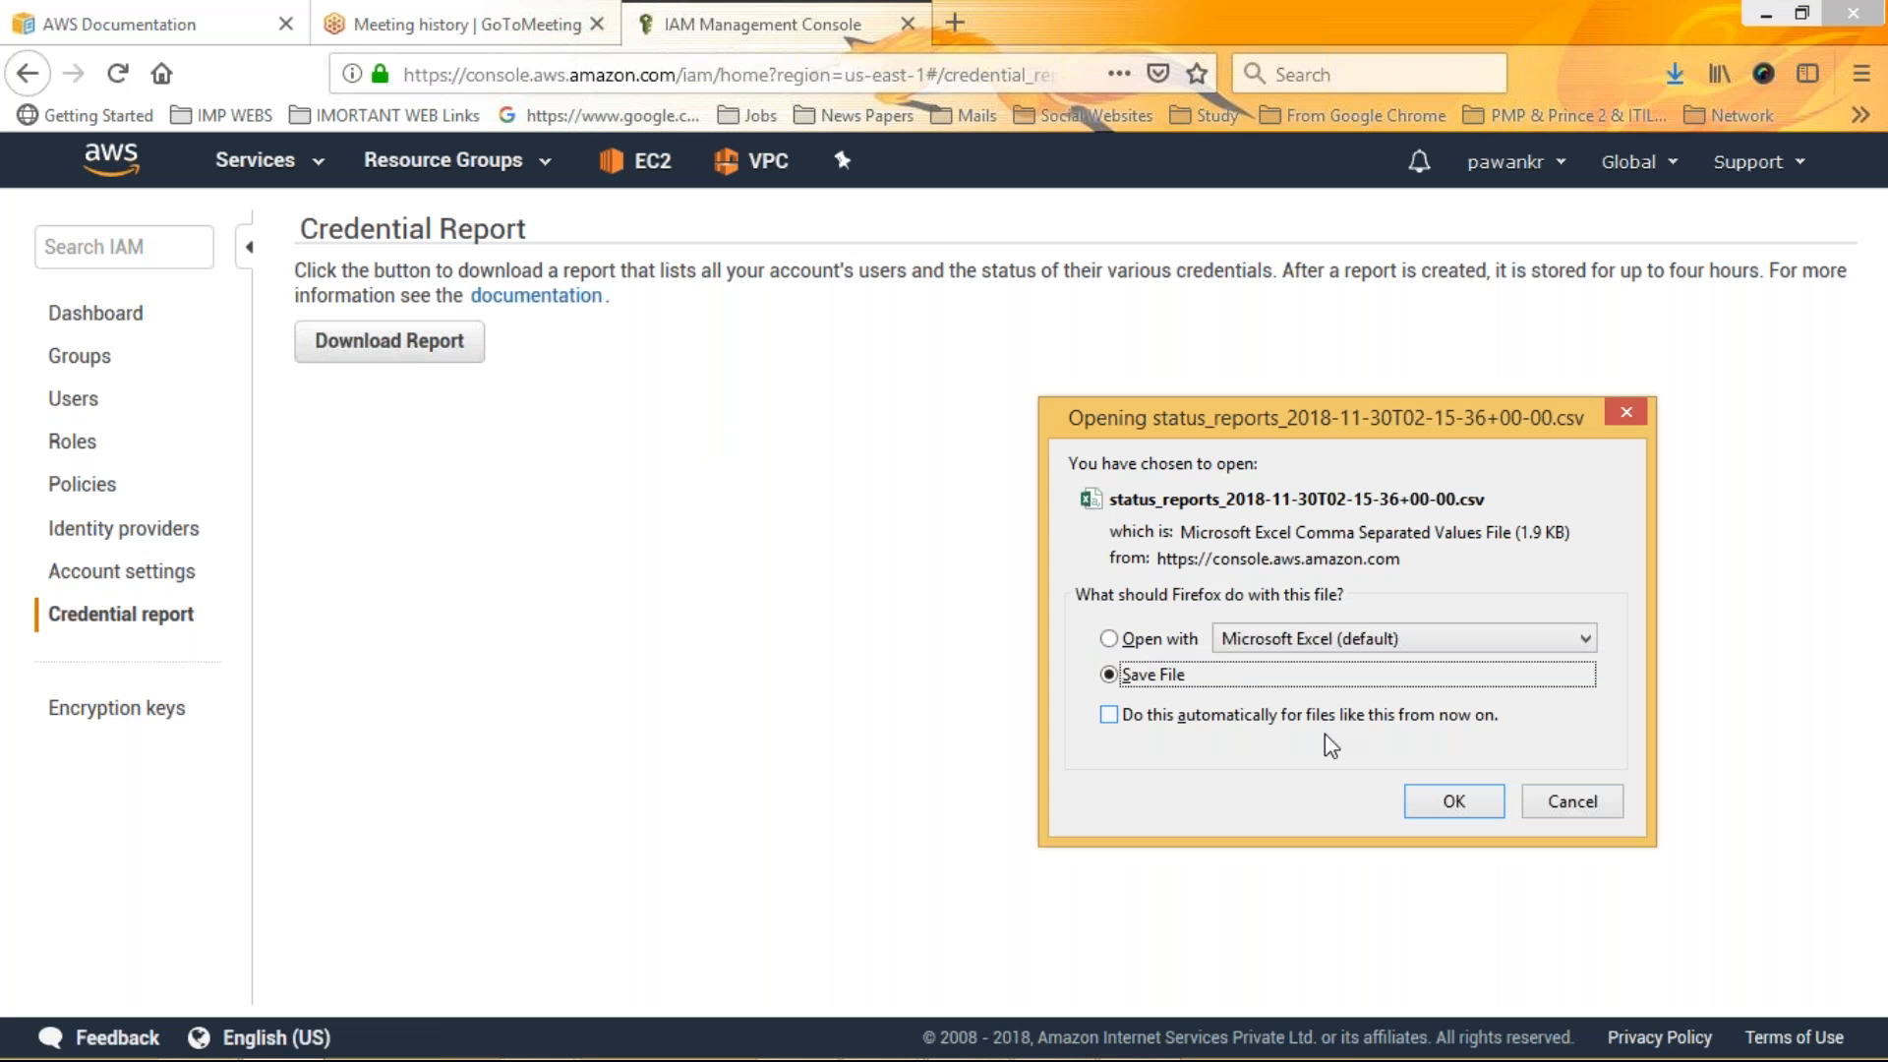
click(1532, 804)
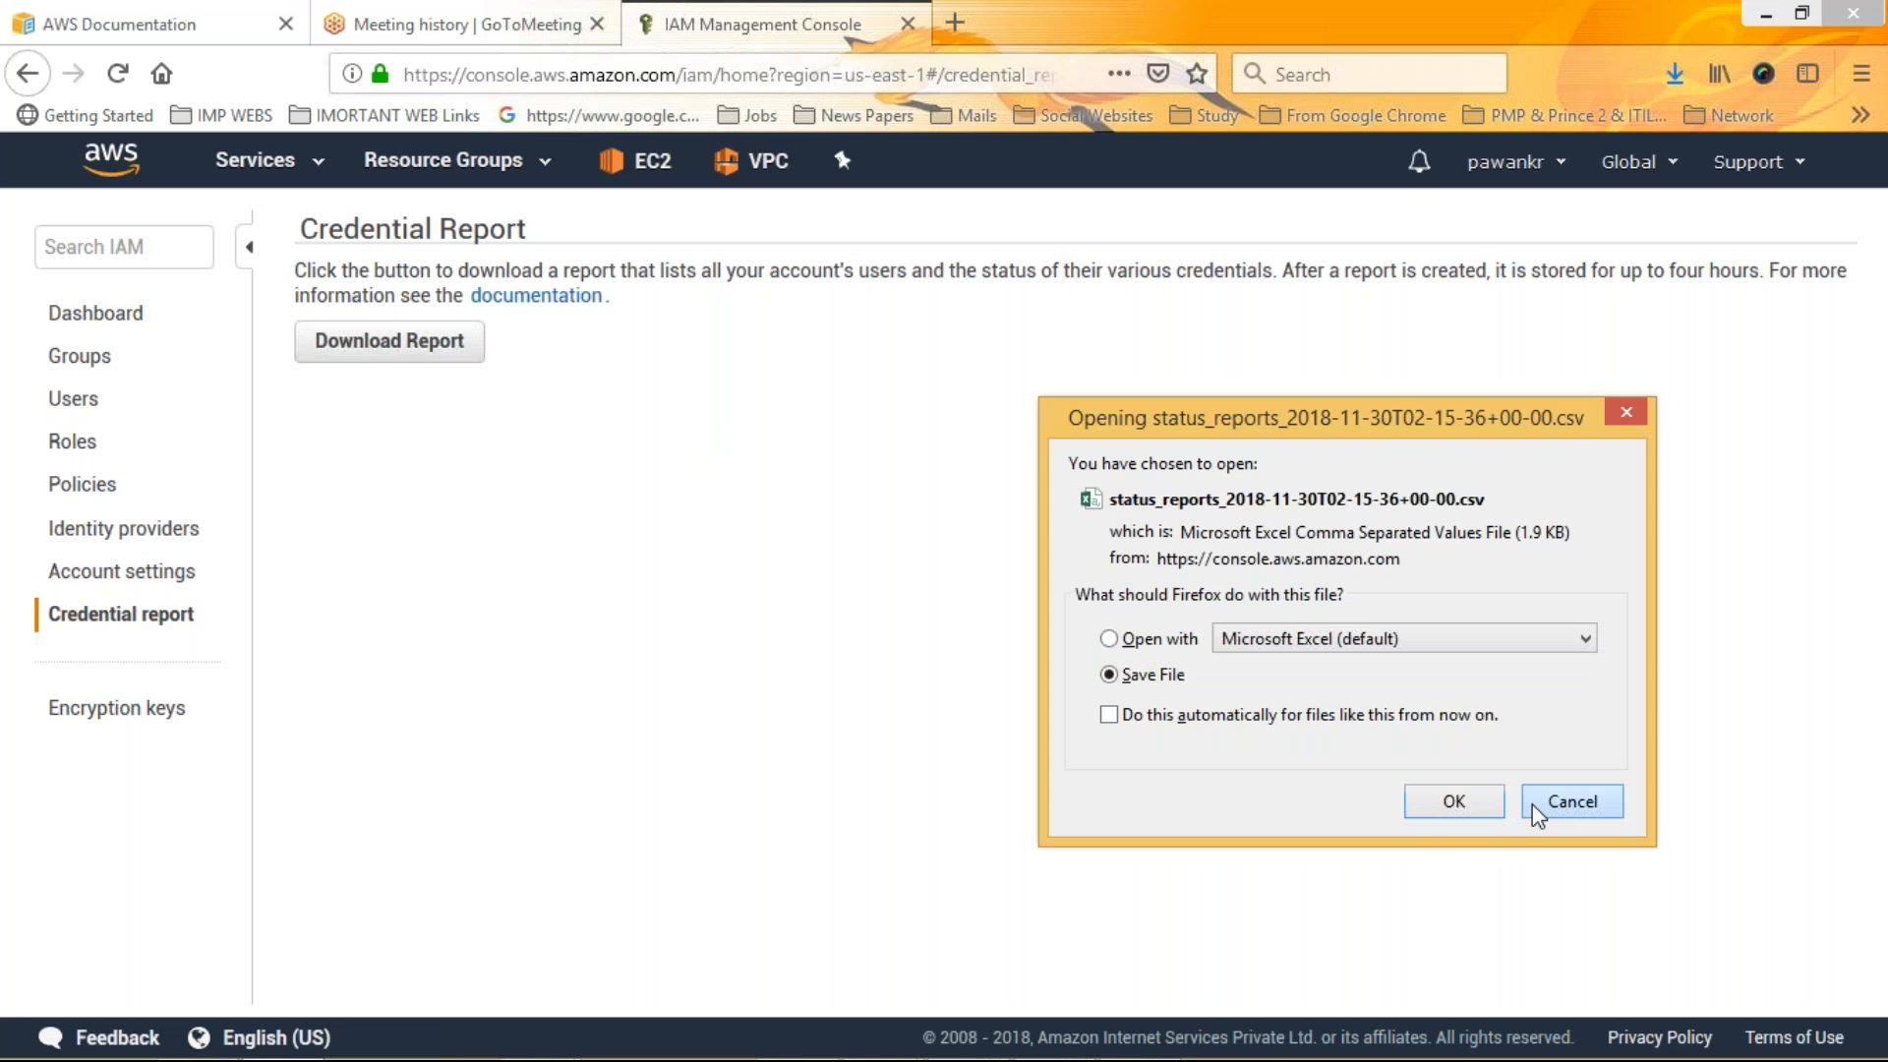
click(1532, 805)
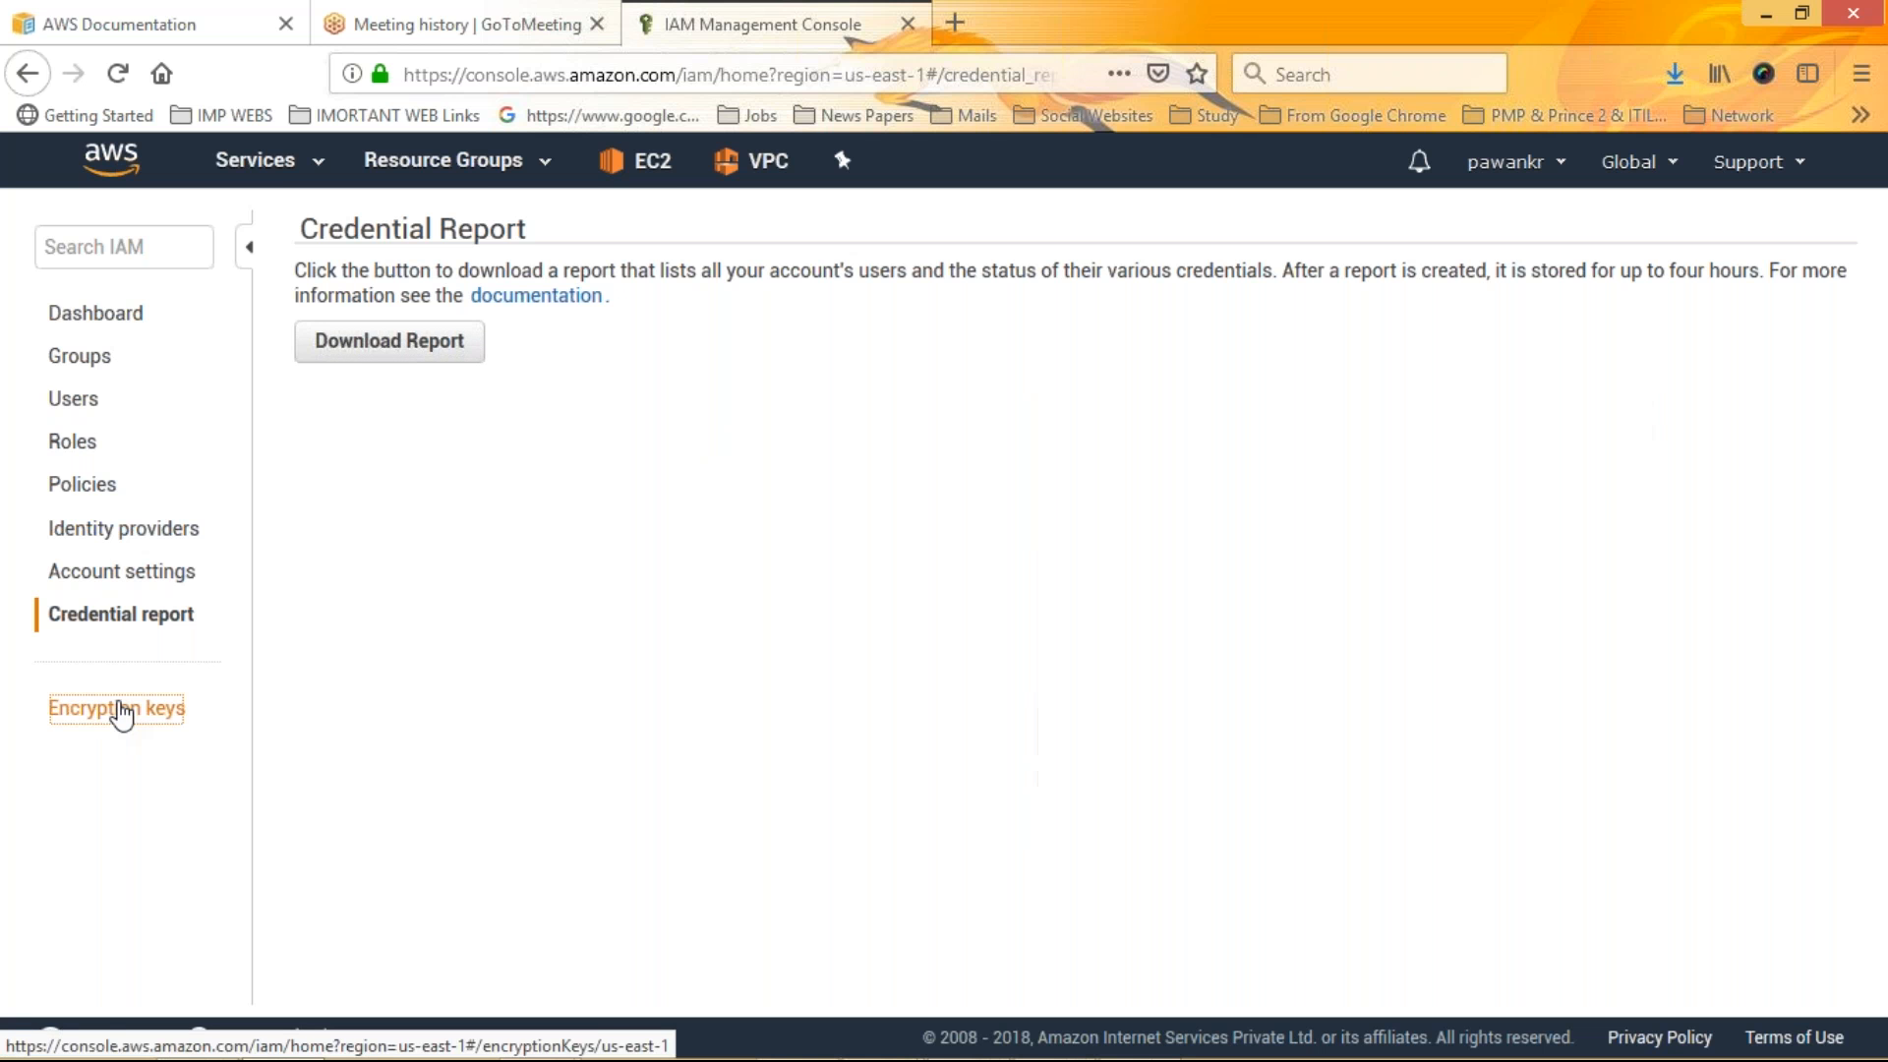
Open the encryption keys and start creating a key with alias mkcreate30-11-2018 and the same text as its description
click(121, 710)
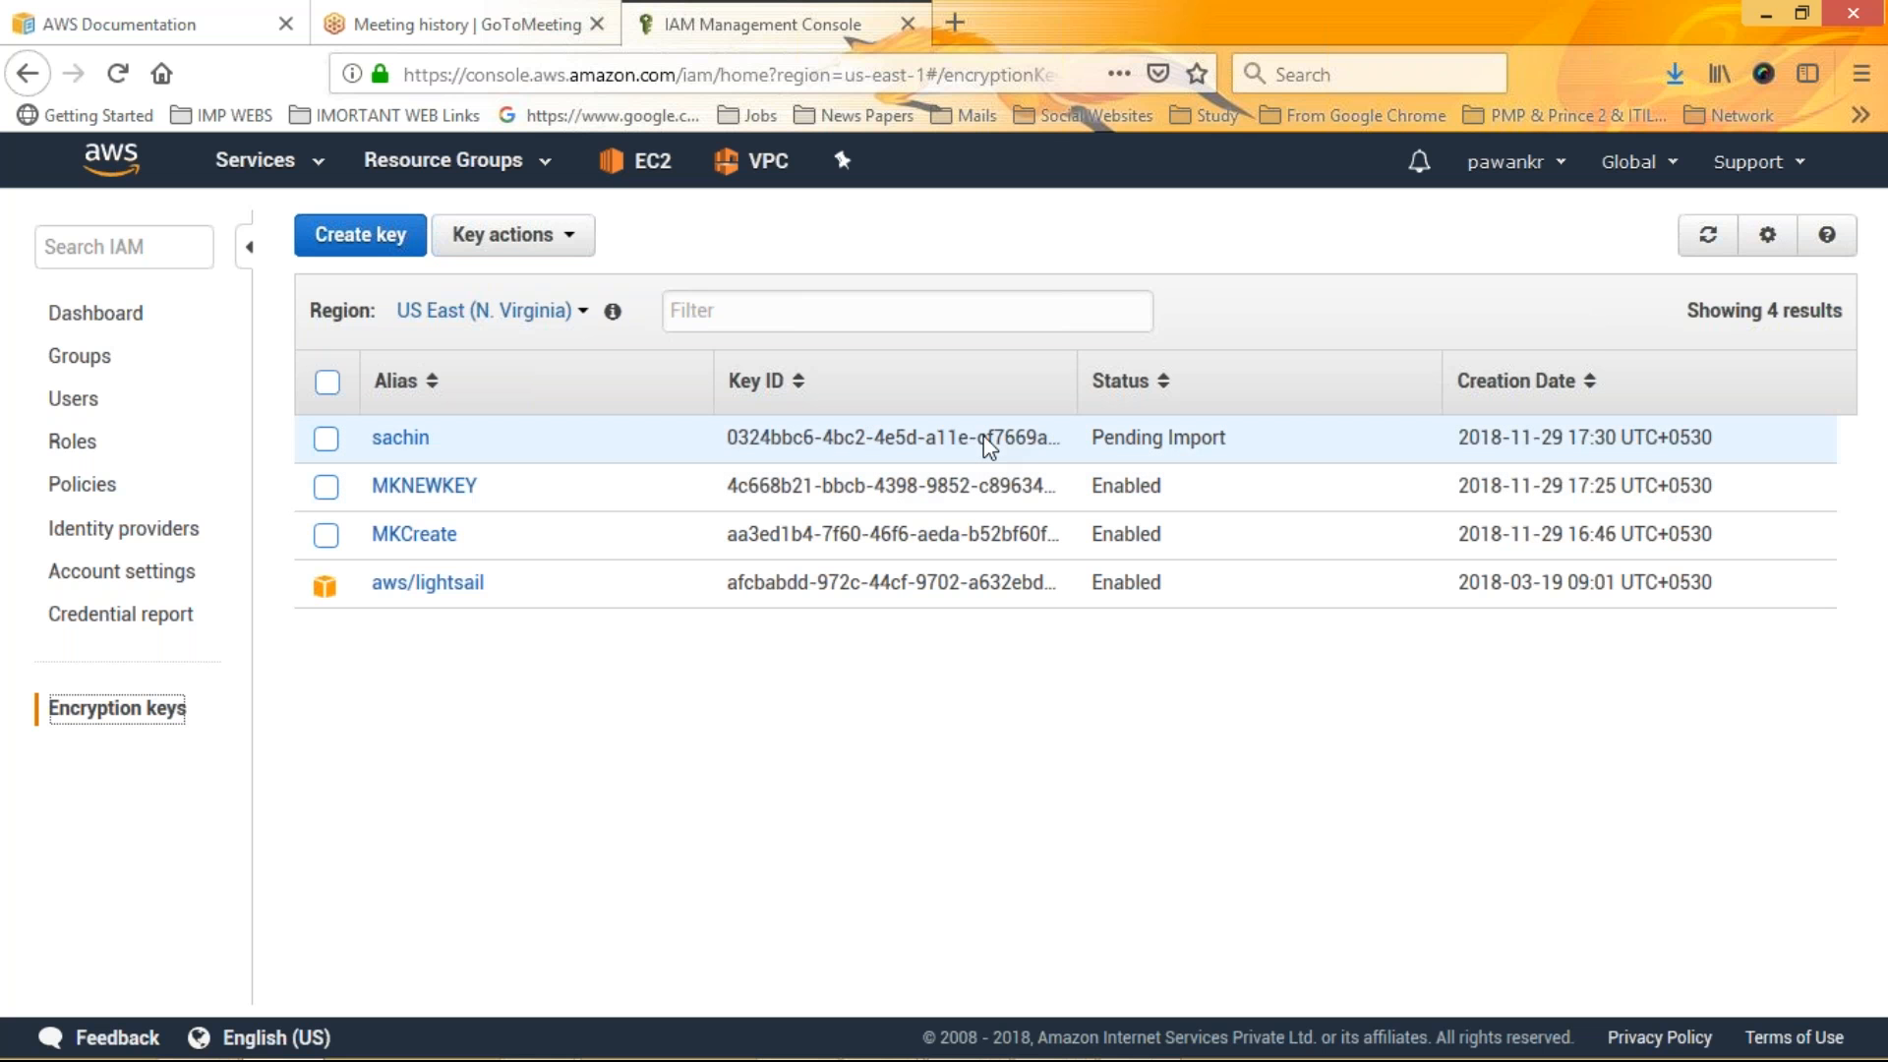
click(362, 246)
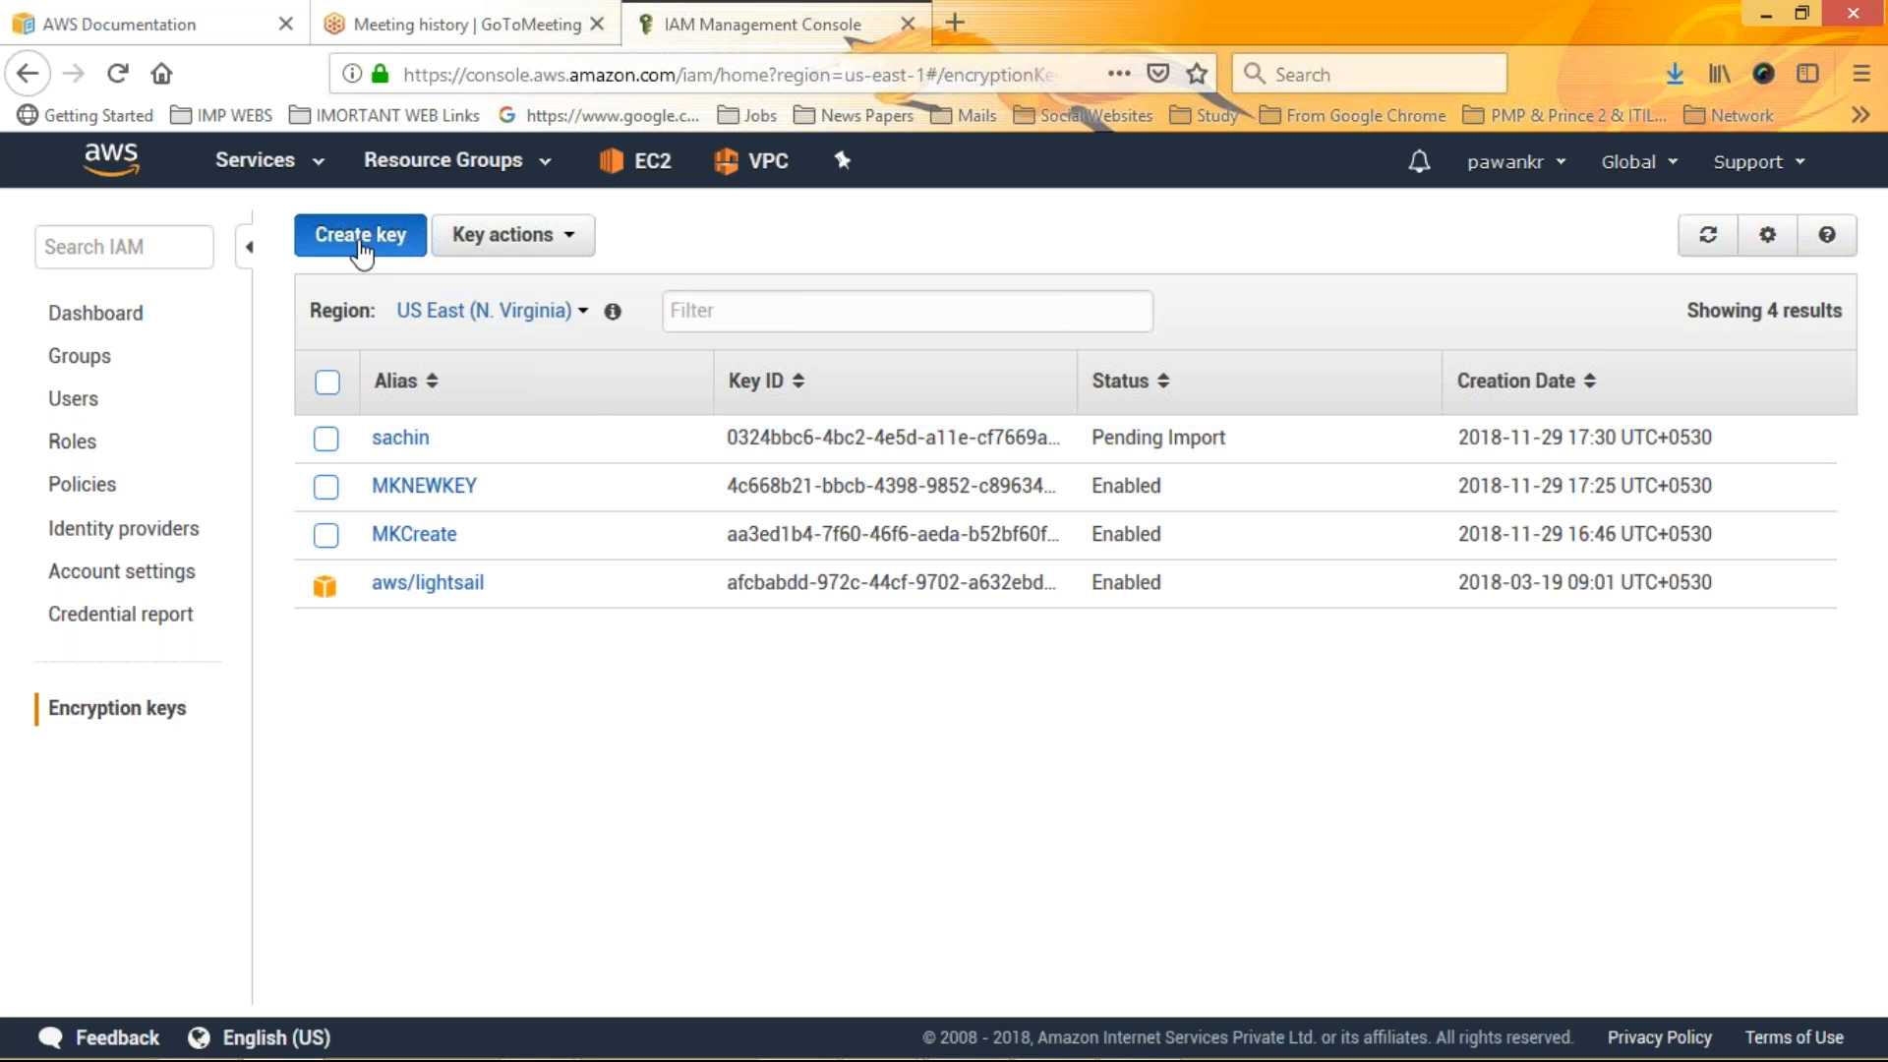
click(784, 349)
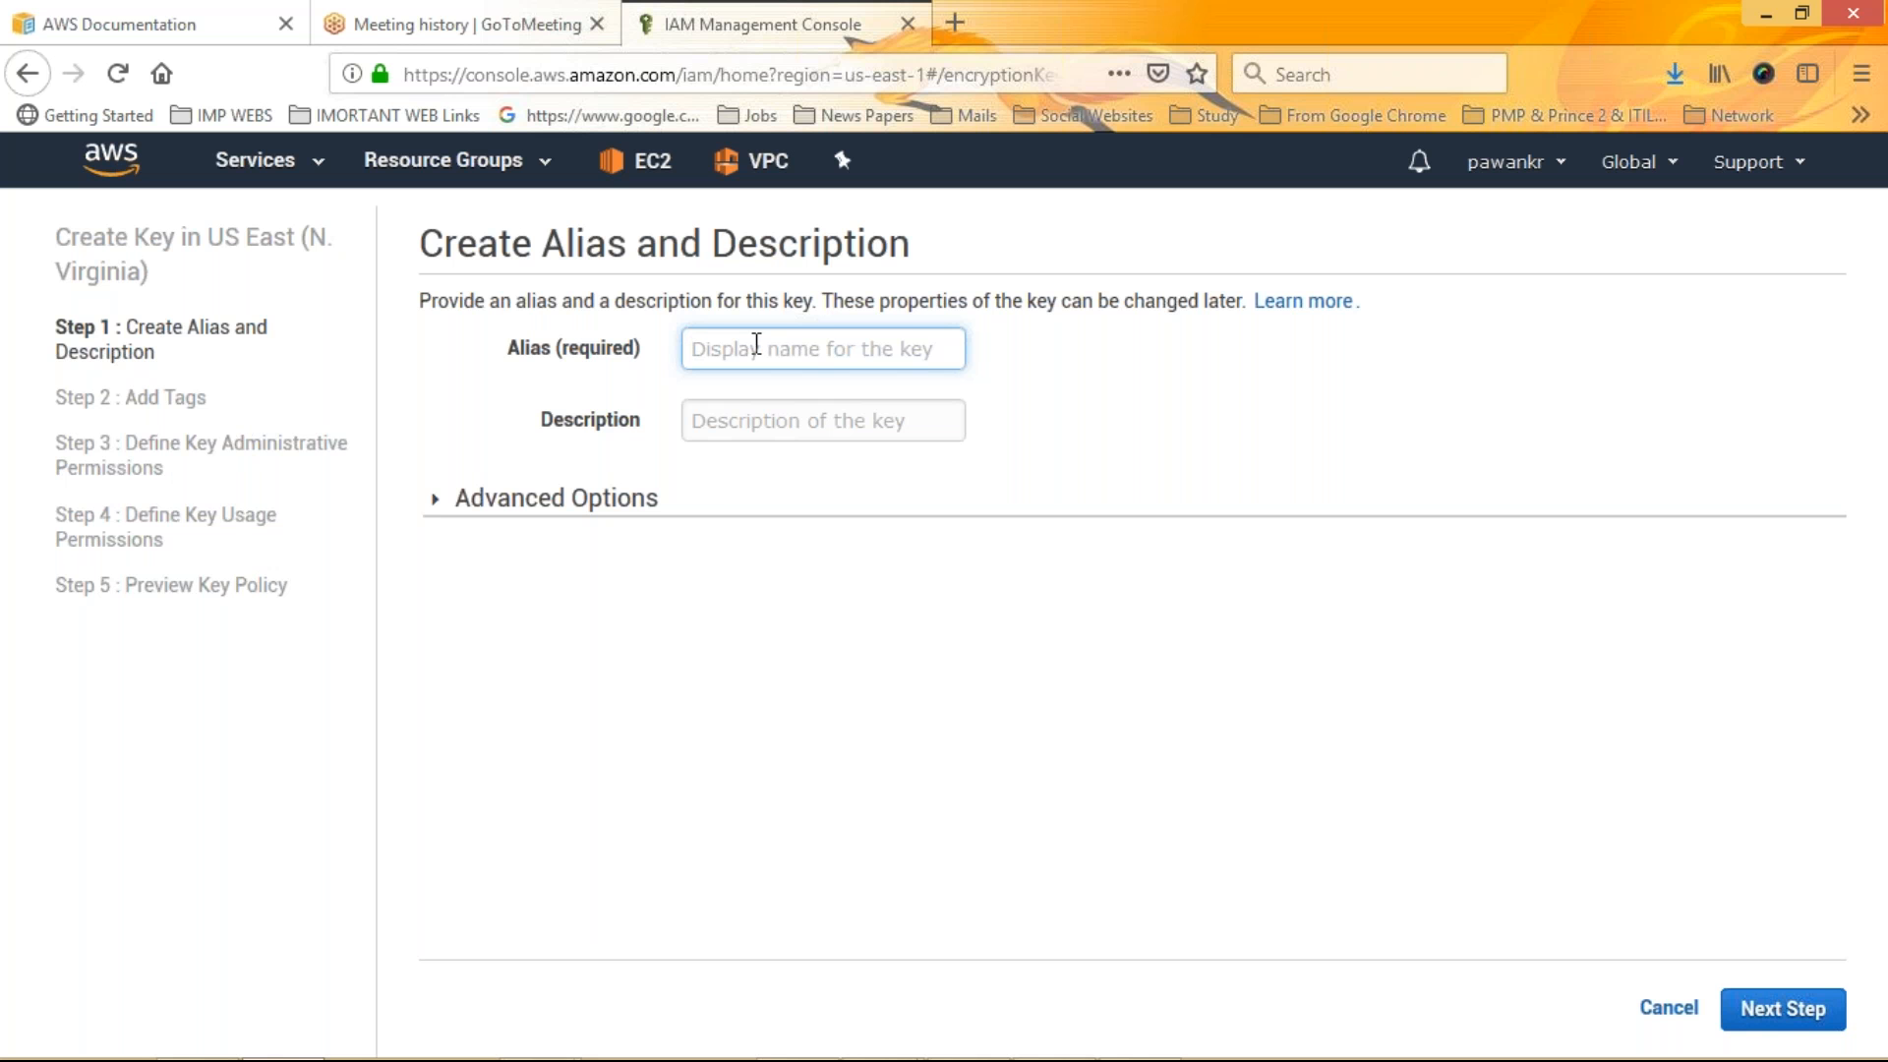
text(mkcreate30-11-2018)
drag(914, 351, 874, 350)
key(ctrl+a)
key(ctrl+c)
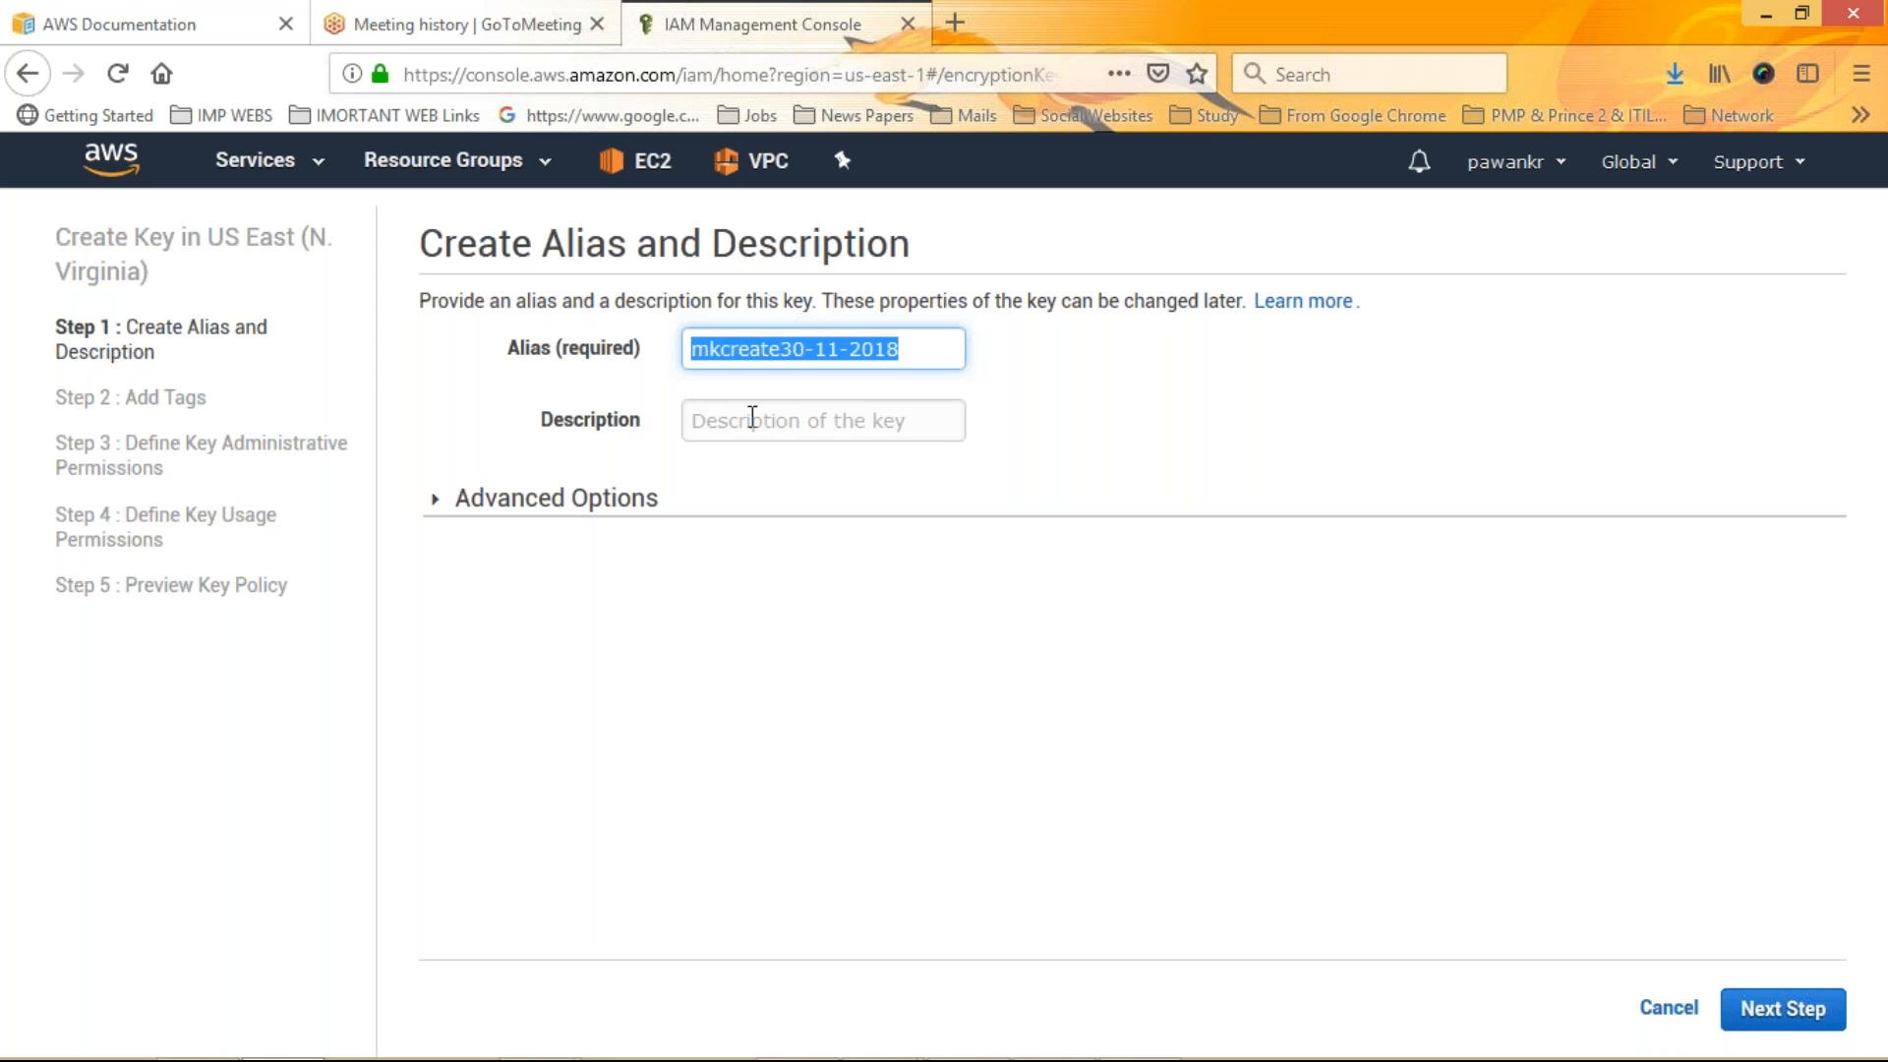
click(752, 420)
key(ctrl+v)
Check the advanced key material options and add a tag with key mk and value mk1
click(531, 491)
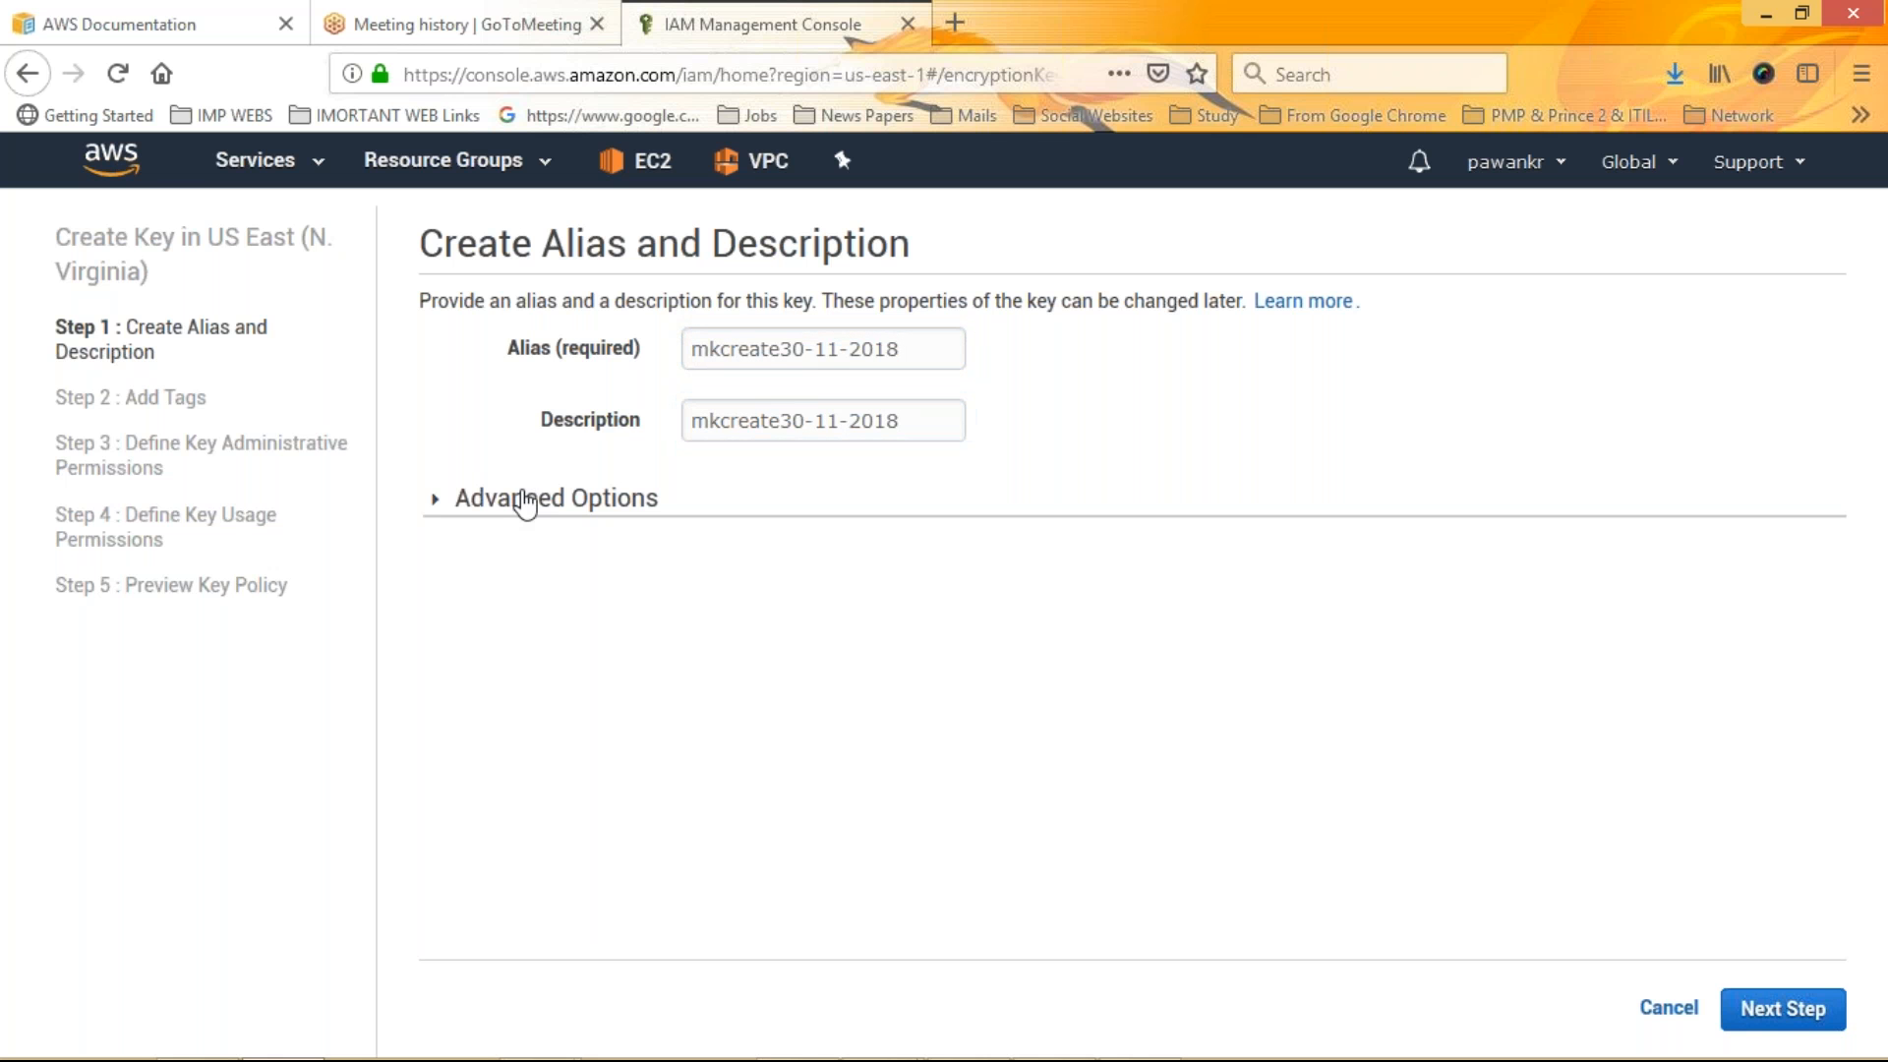
click(526, 501)
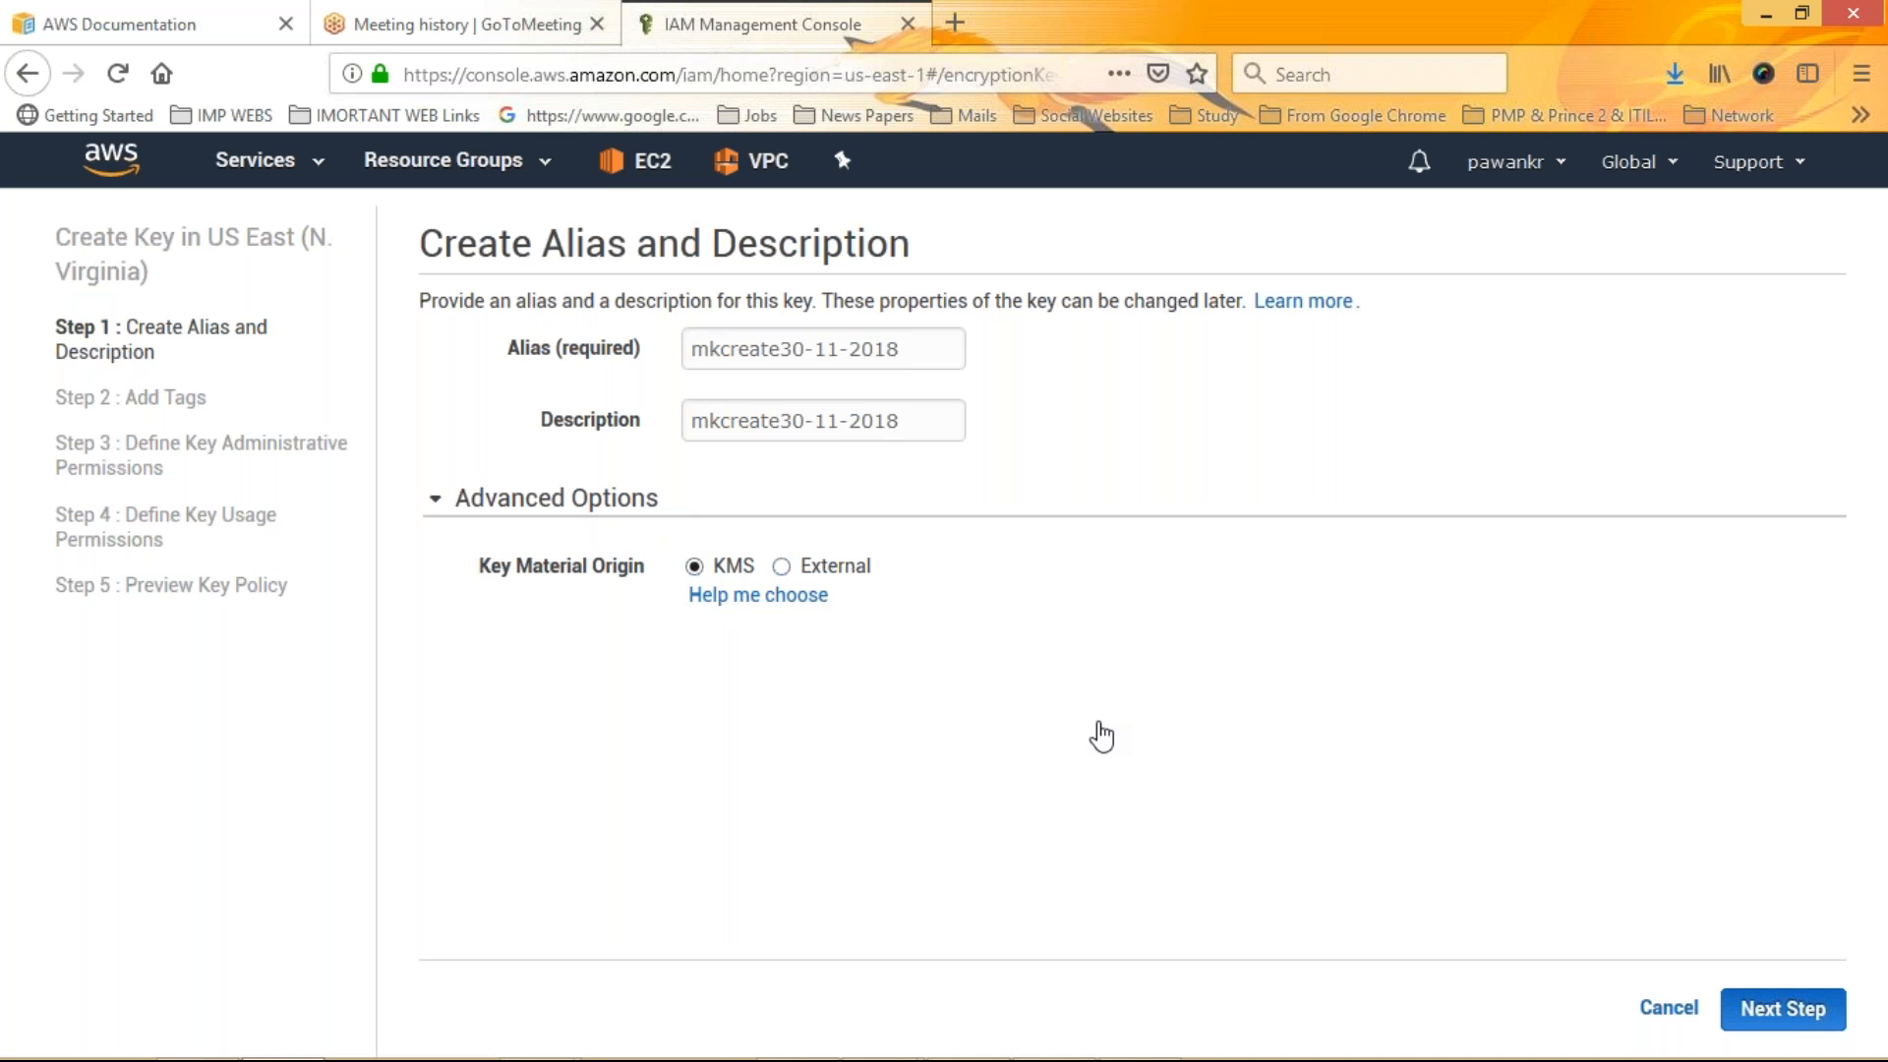
click(599, 456)
text(mk)
key(Tab)
text(mk1)
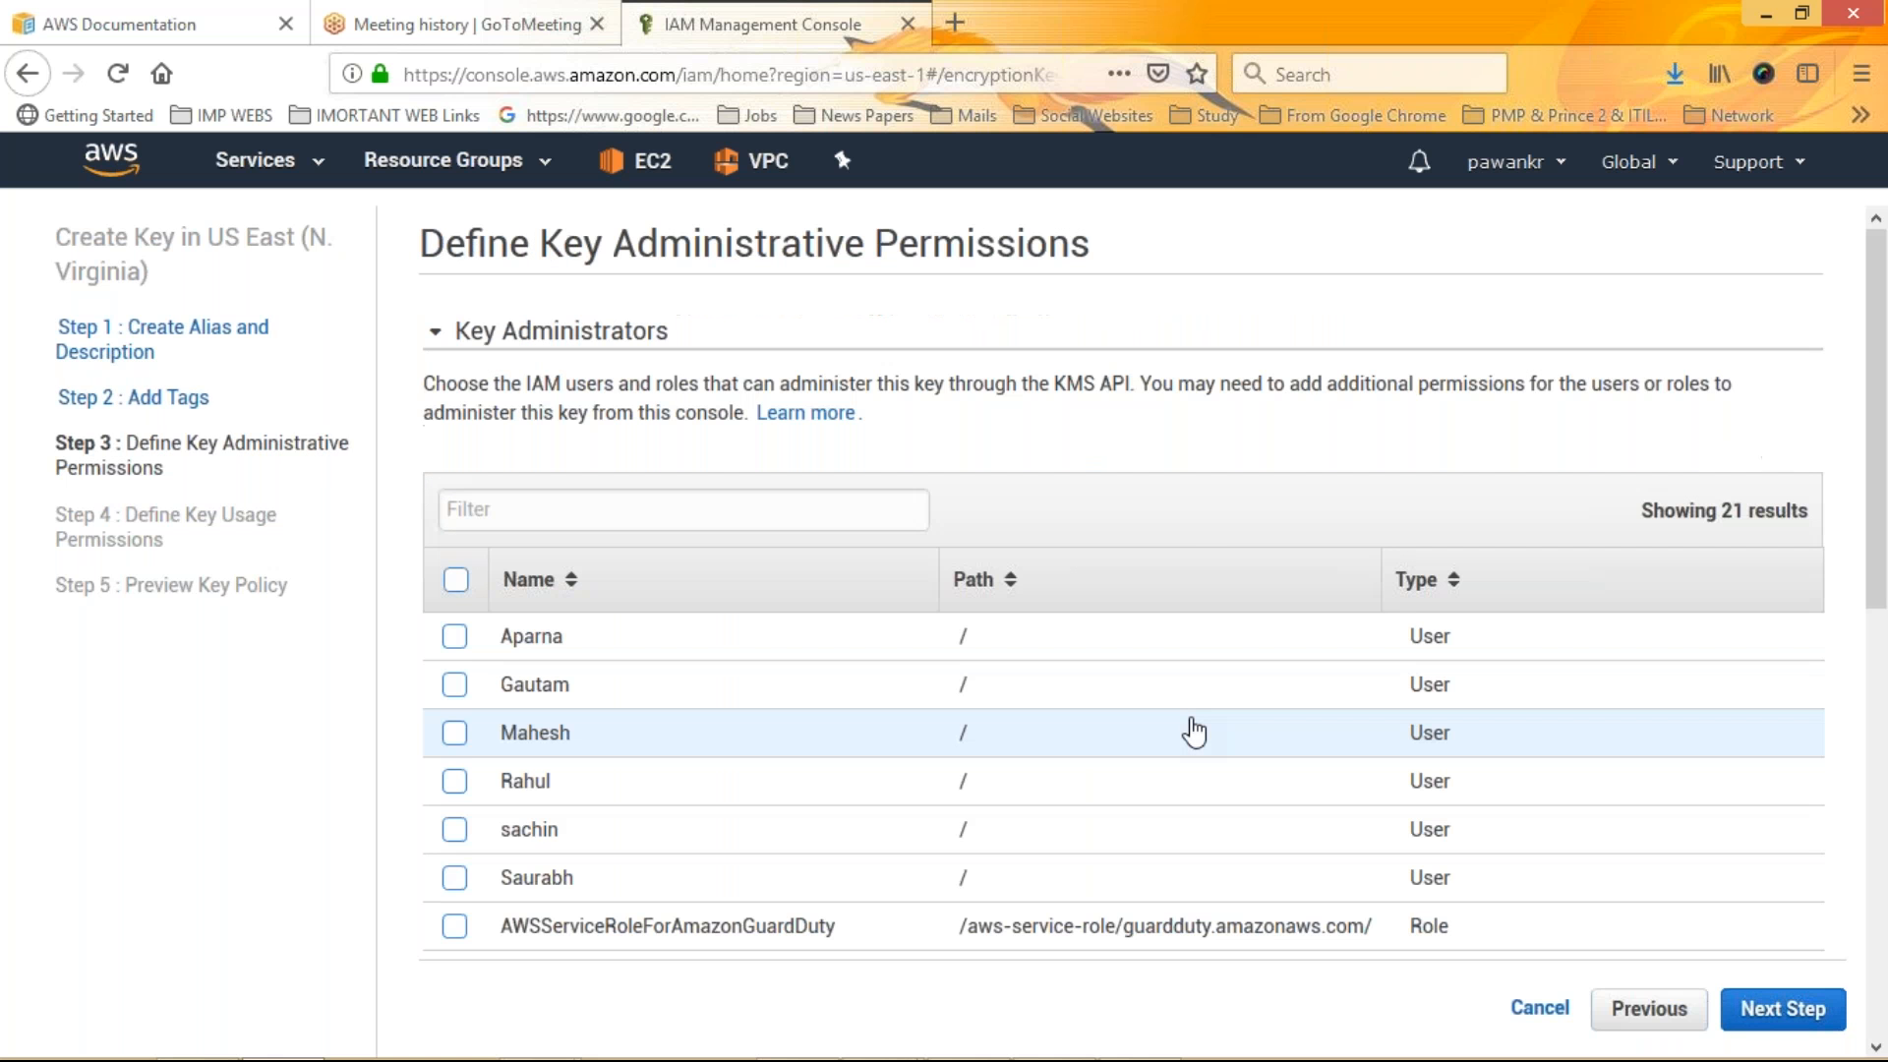
Select two IAM users as key administrators and continue past the key usage permissions
click(454, 829)
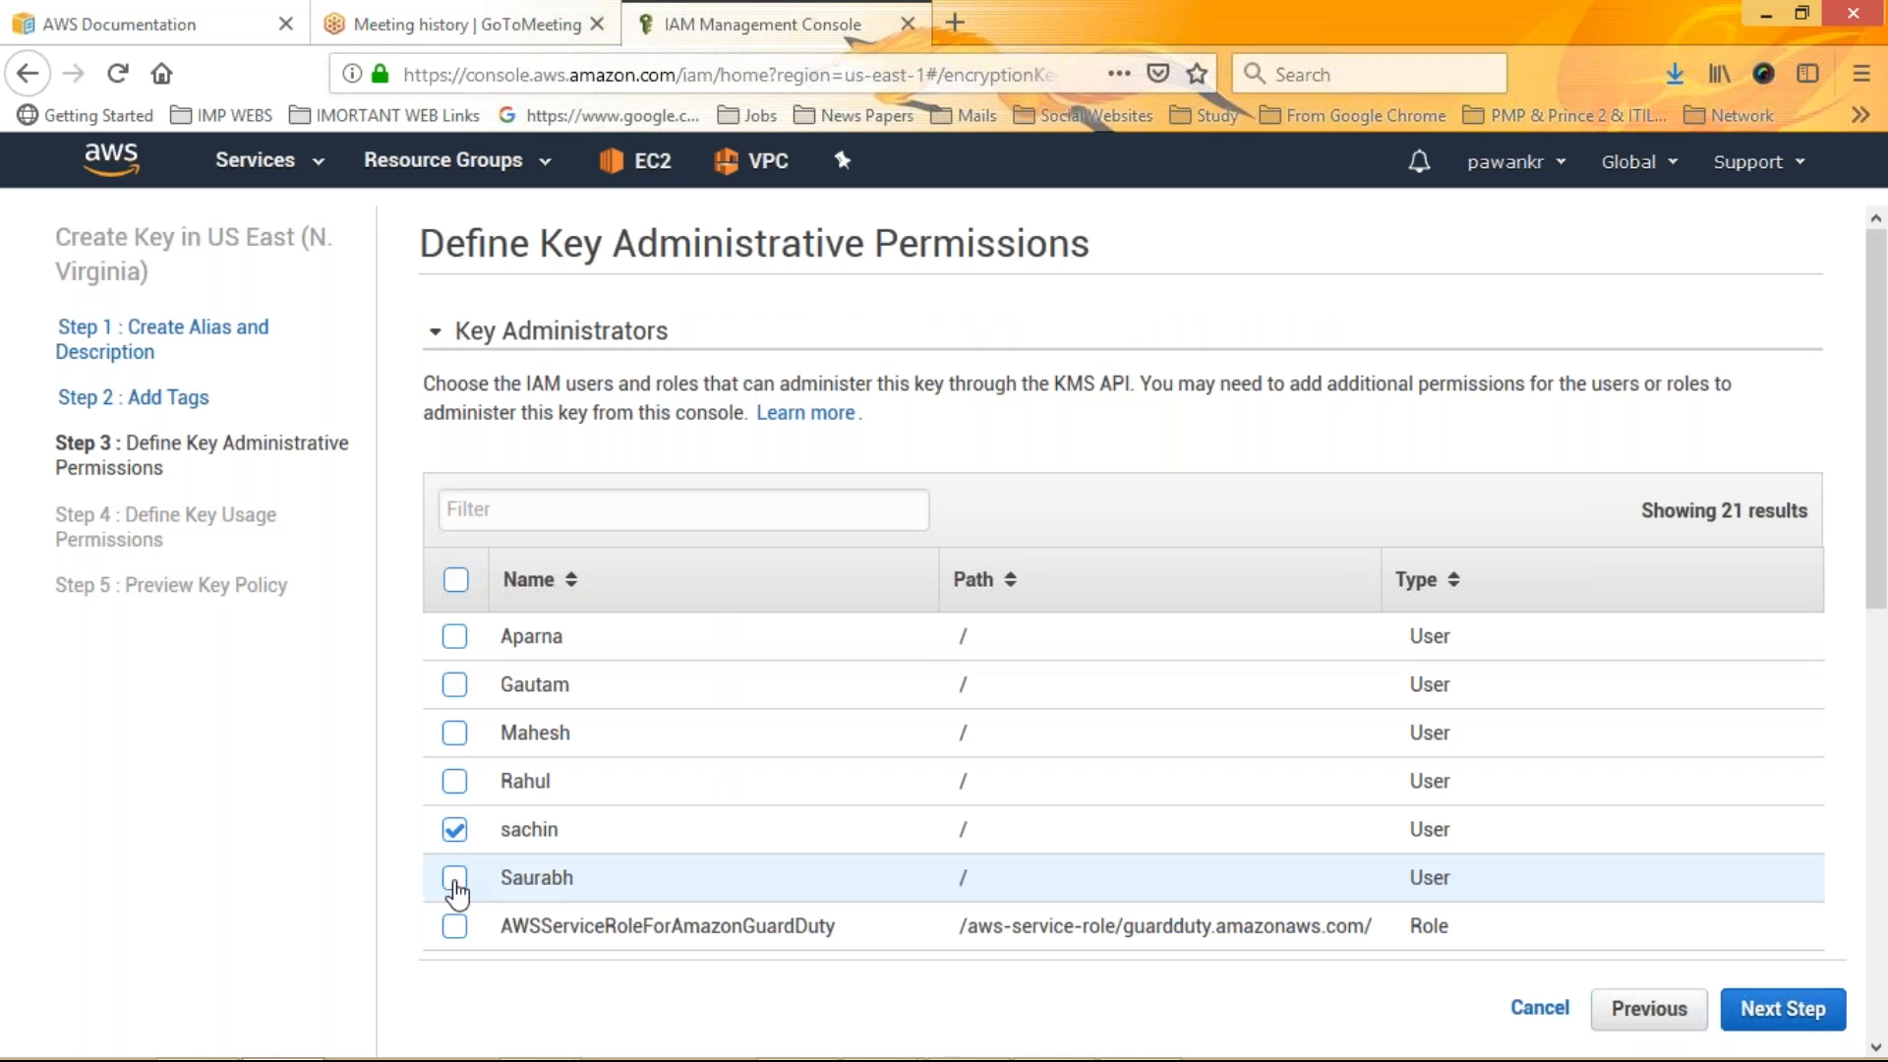
click(454, 781)
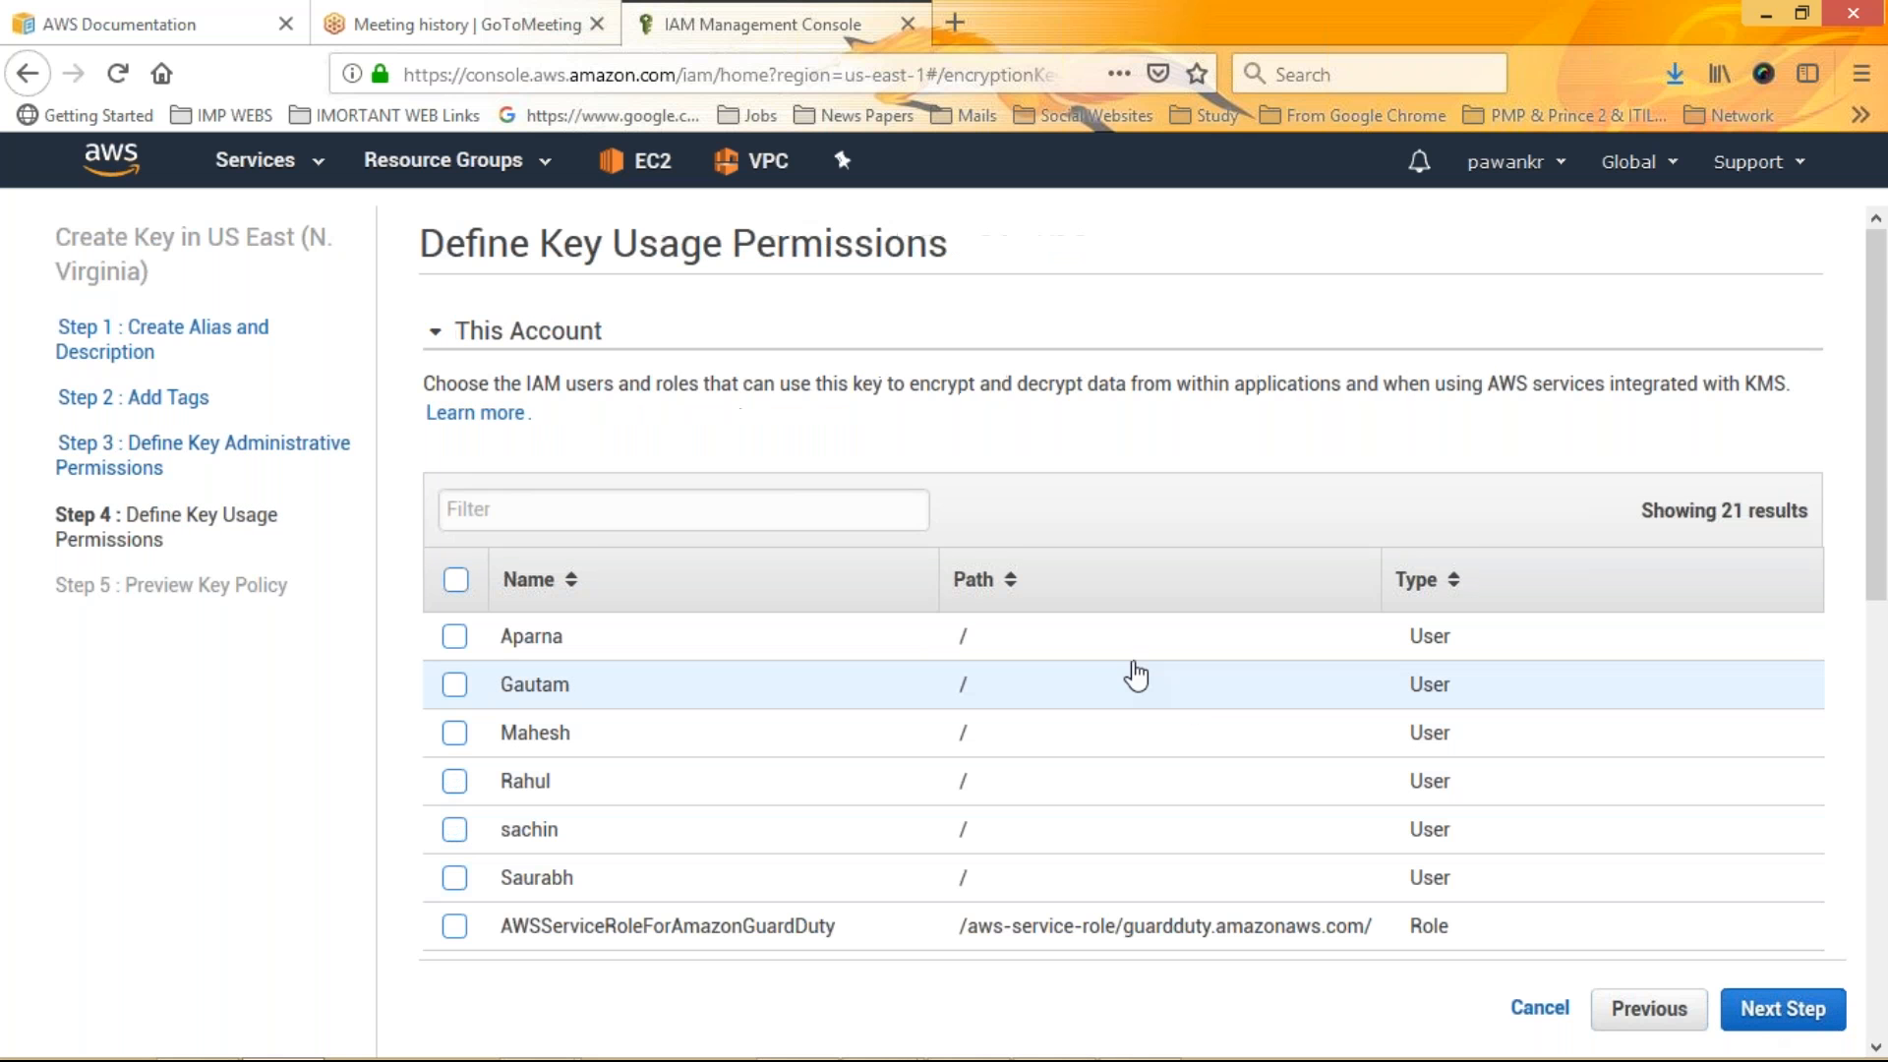
click(1788, 1013)
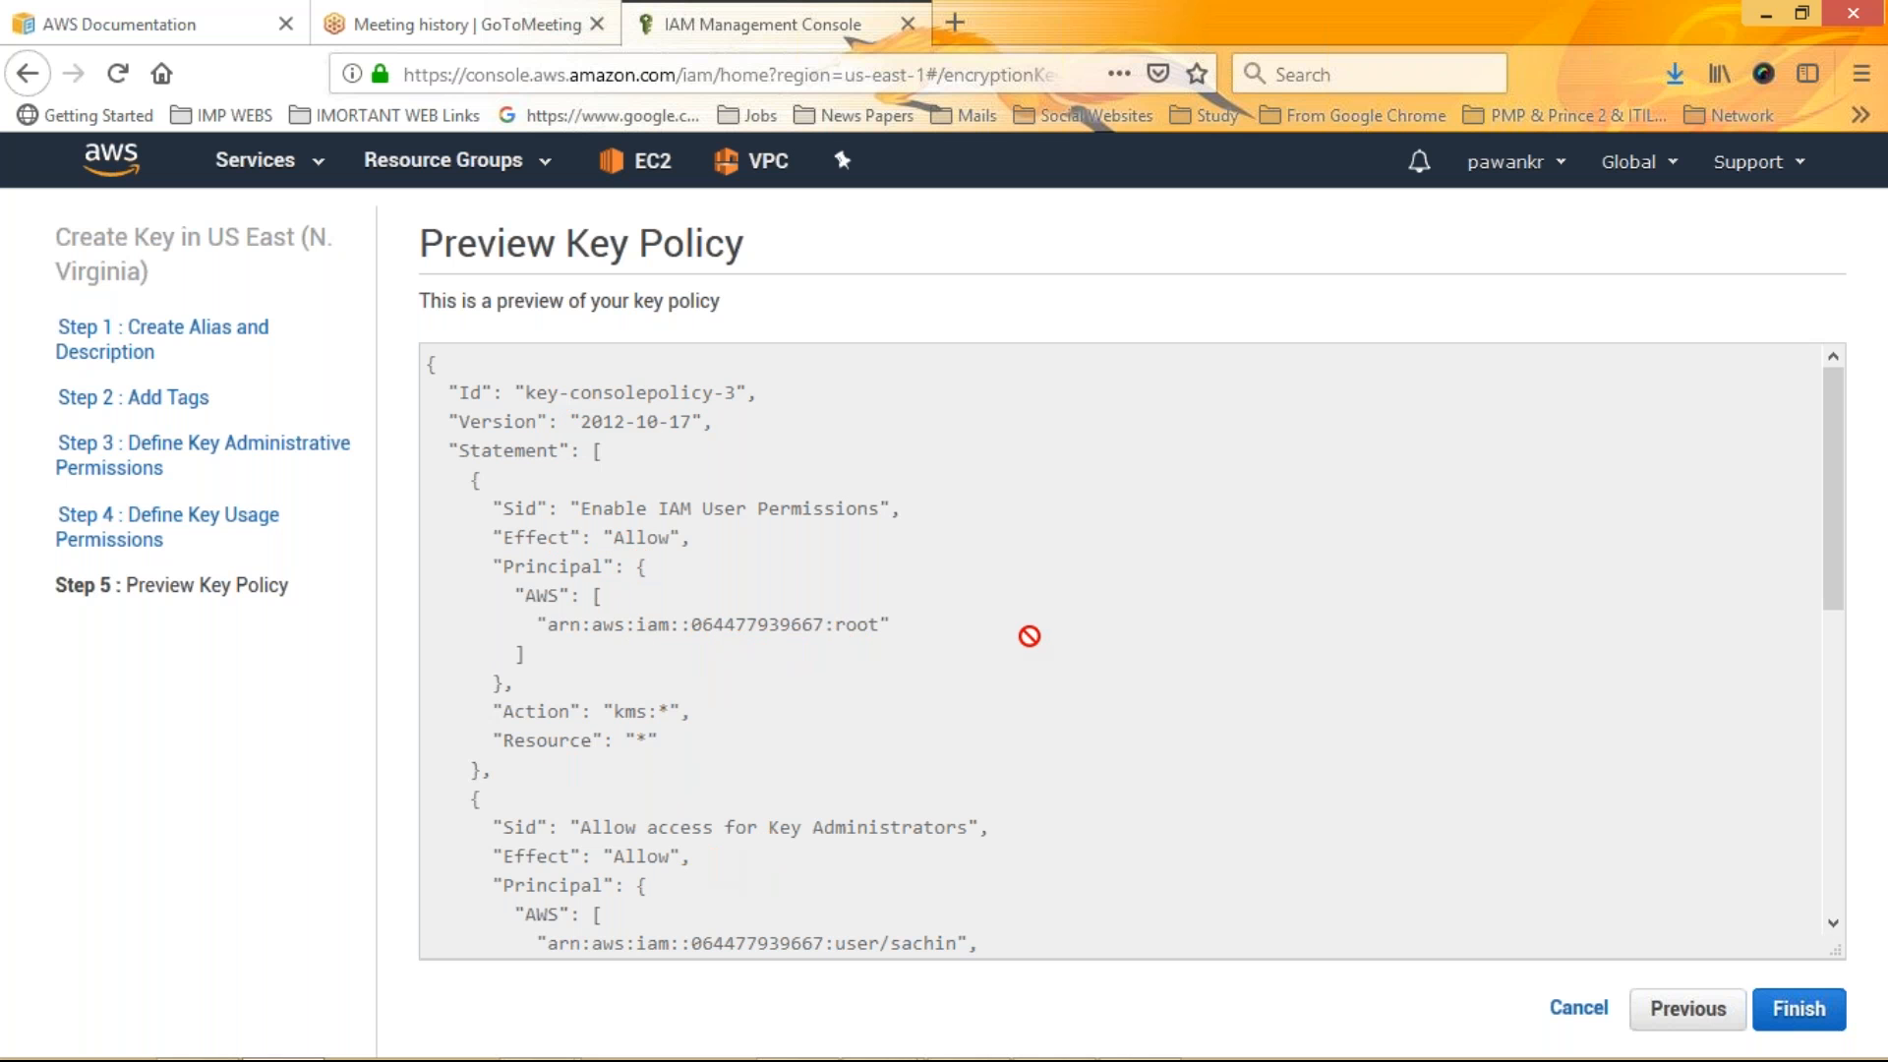
Scroll through the key policy preview and finish creating the key
click(1843, 492)
drag(1843, 503, 1837, 747)
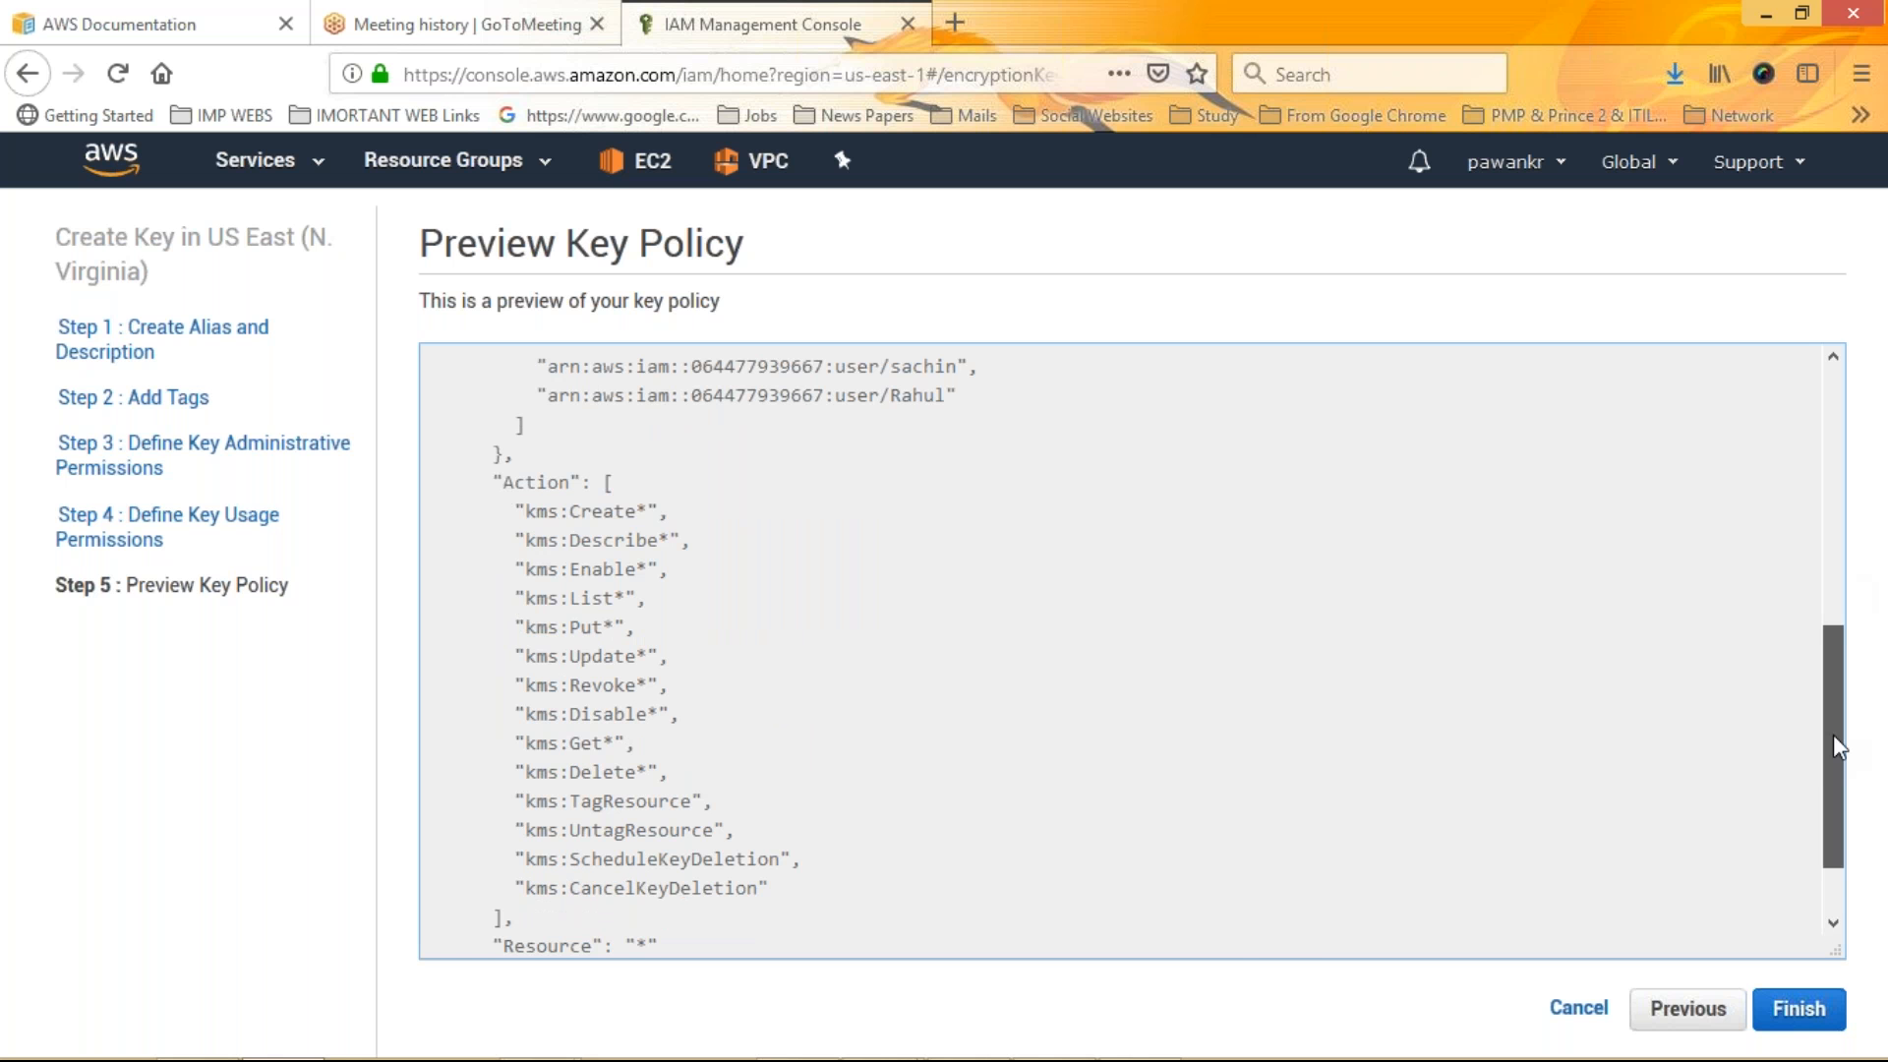
drag(1835, 747, 1835, 792)
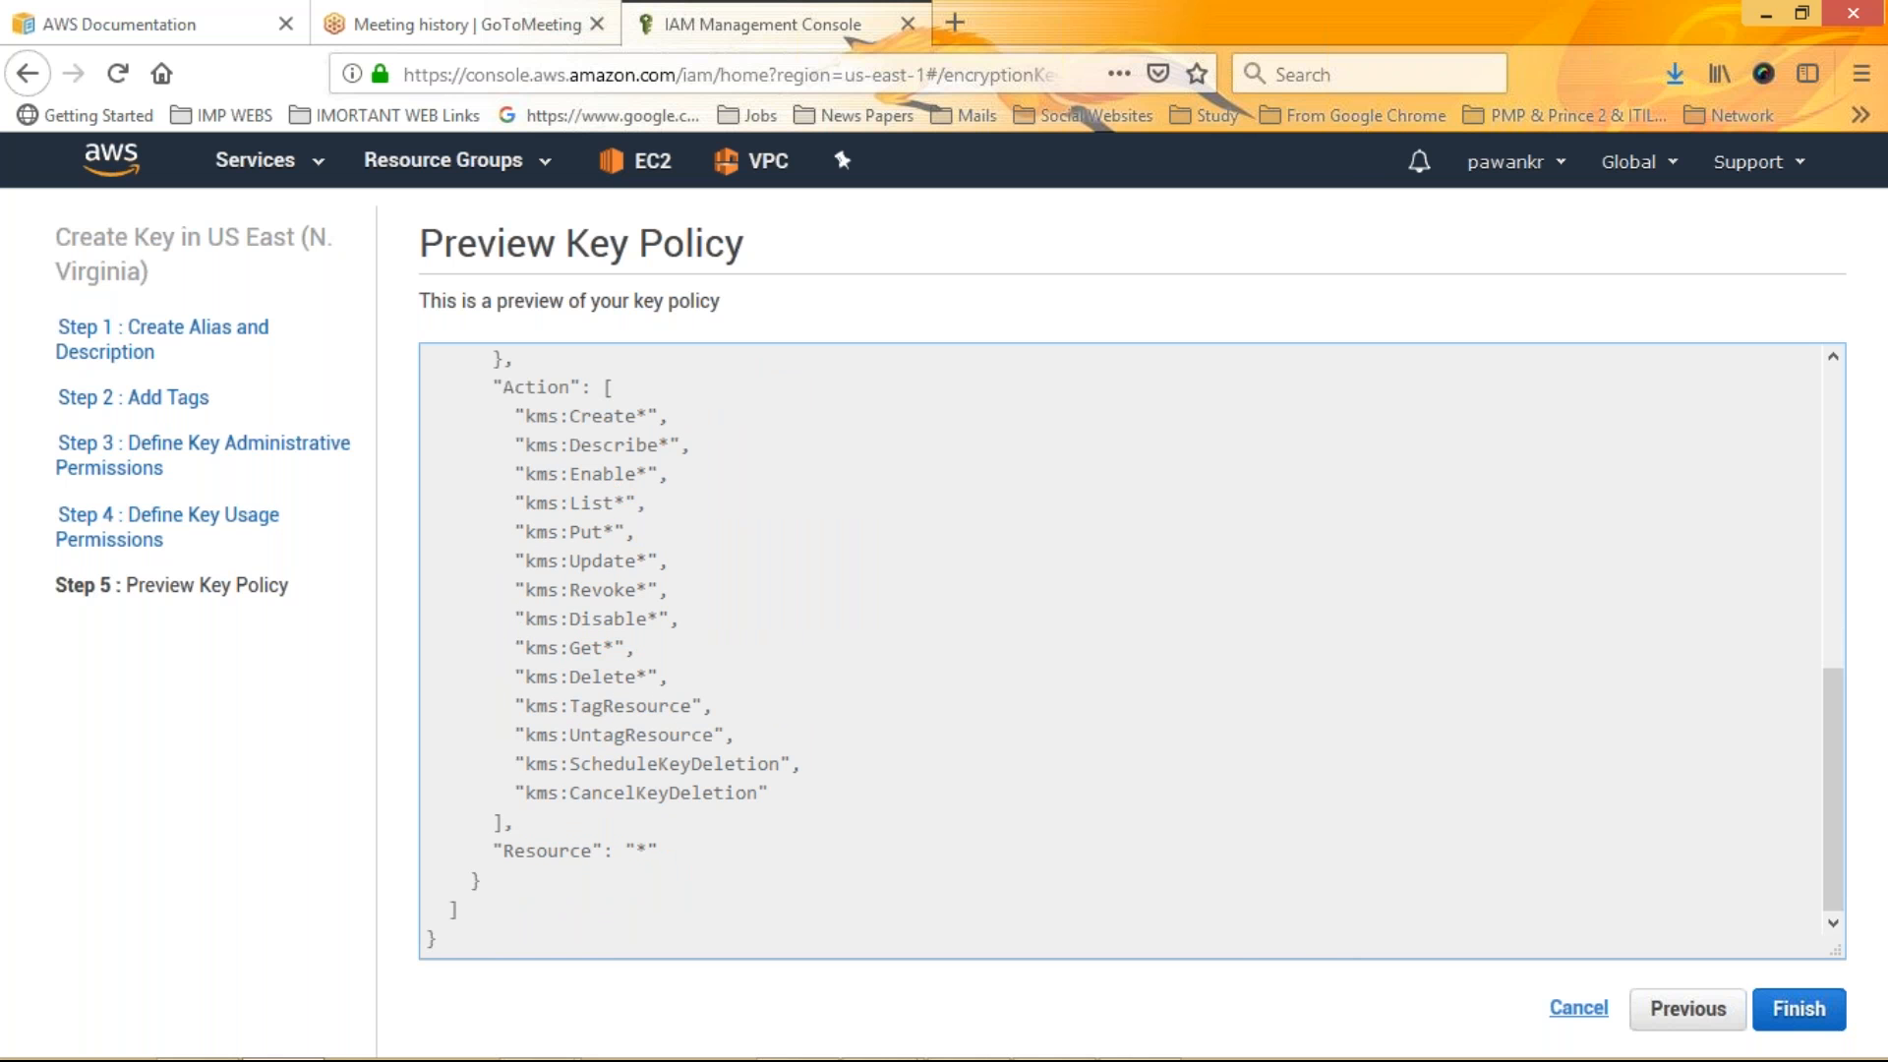
click(1814, 1018)
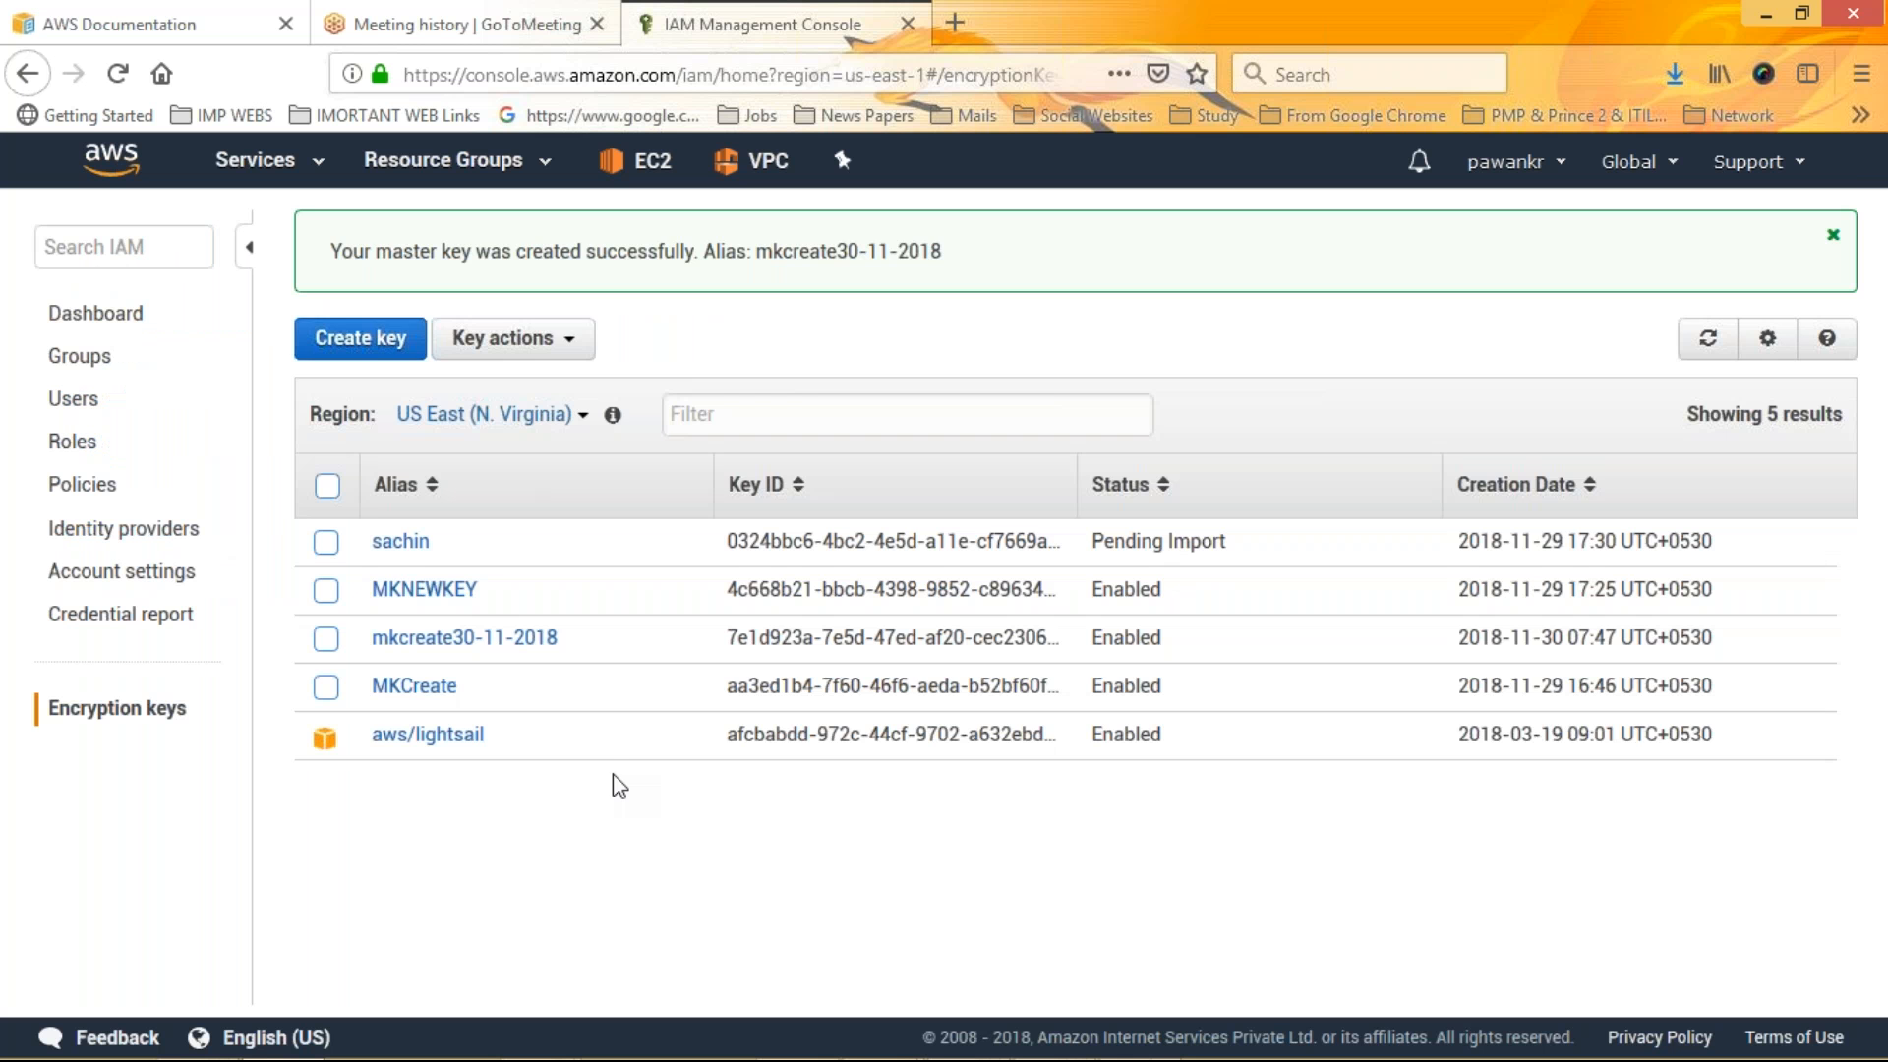
Open the pending-import key's details, then copy the IAM users sign-in link from the dashboard
click(400, 541)
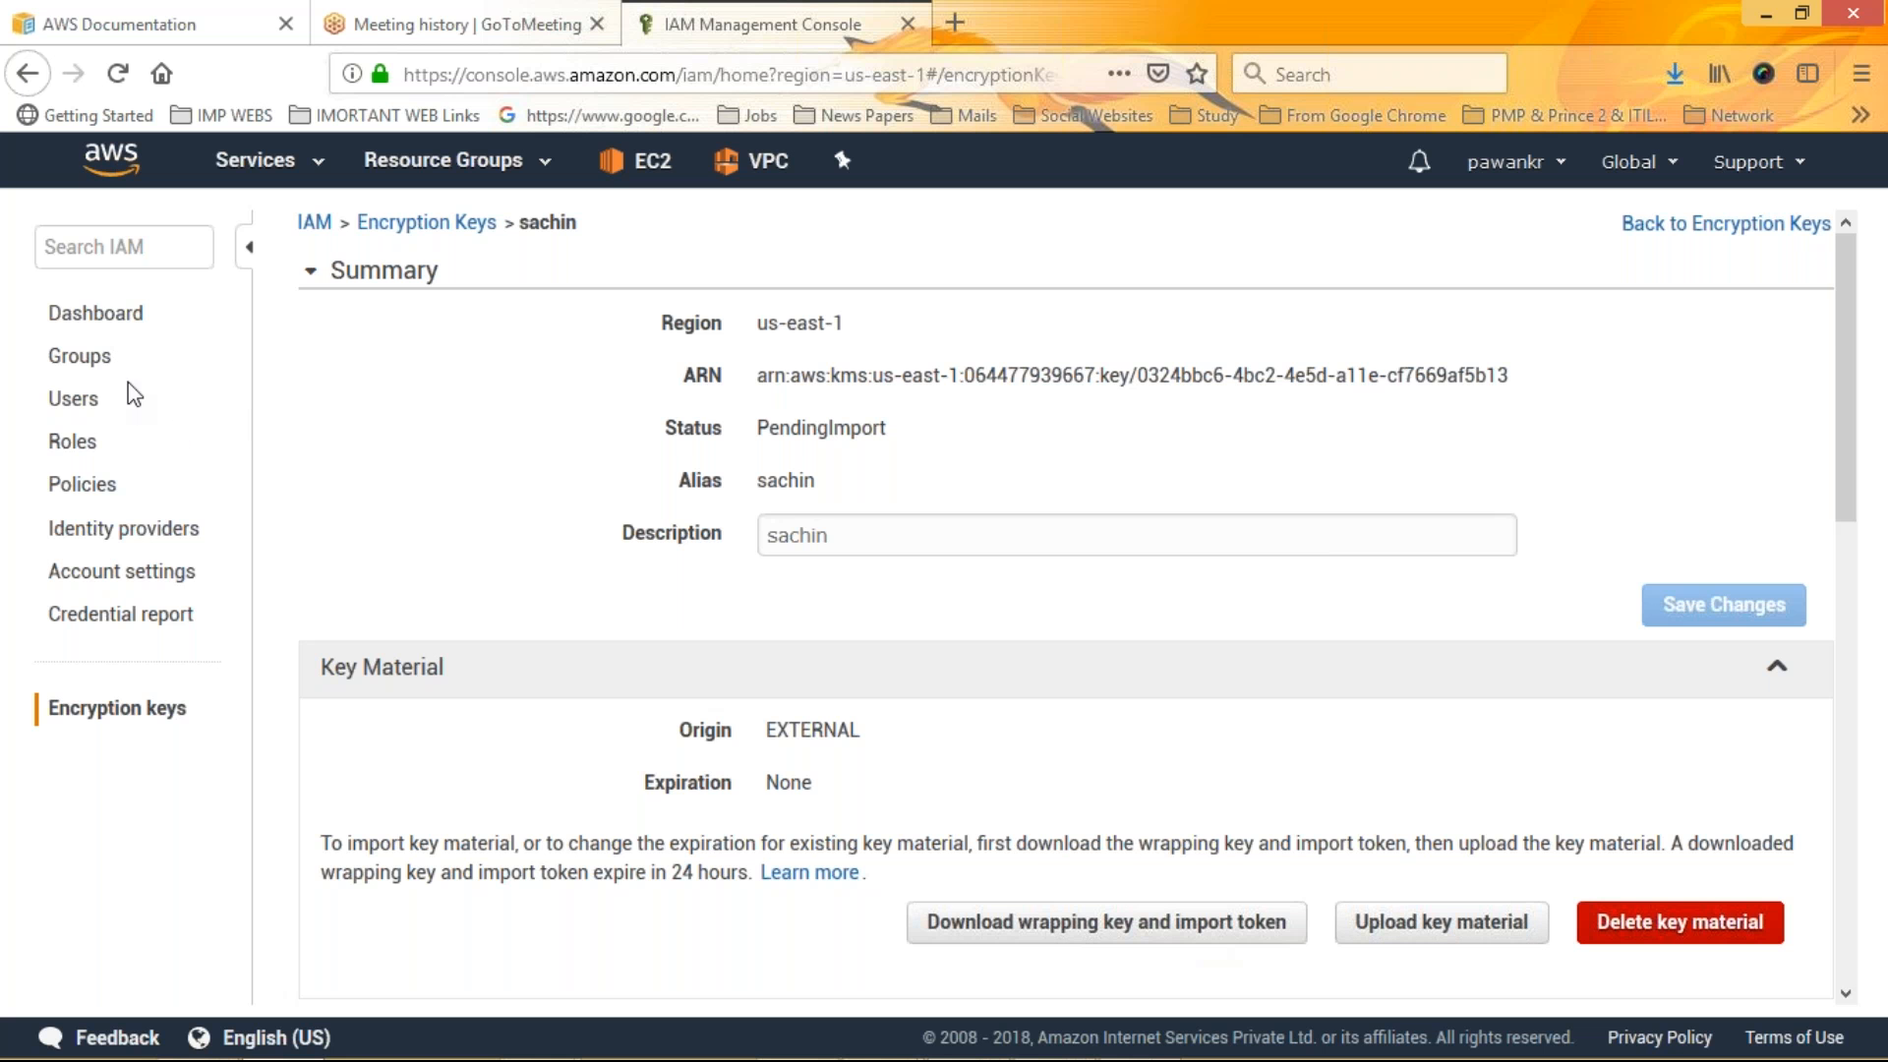
click(95, 322)
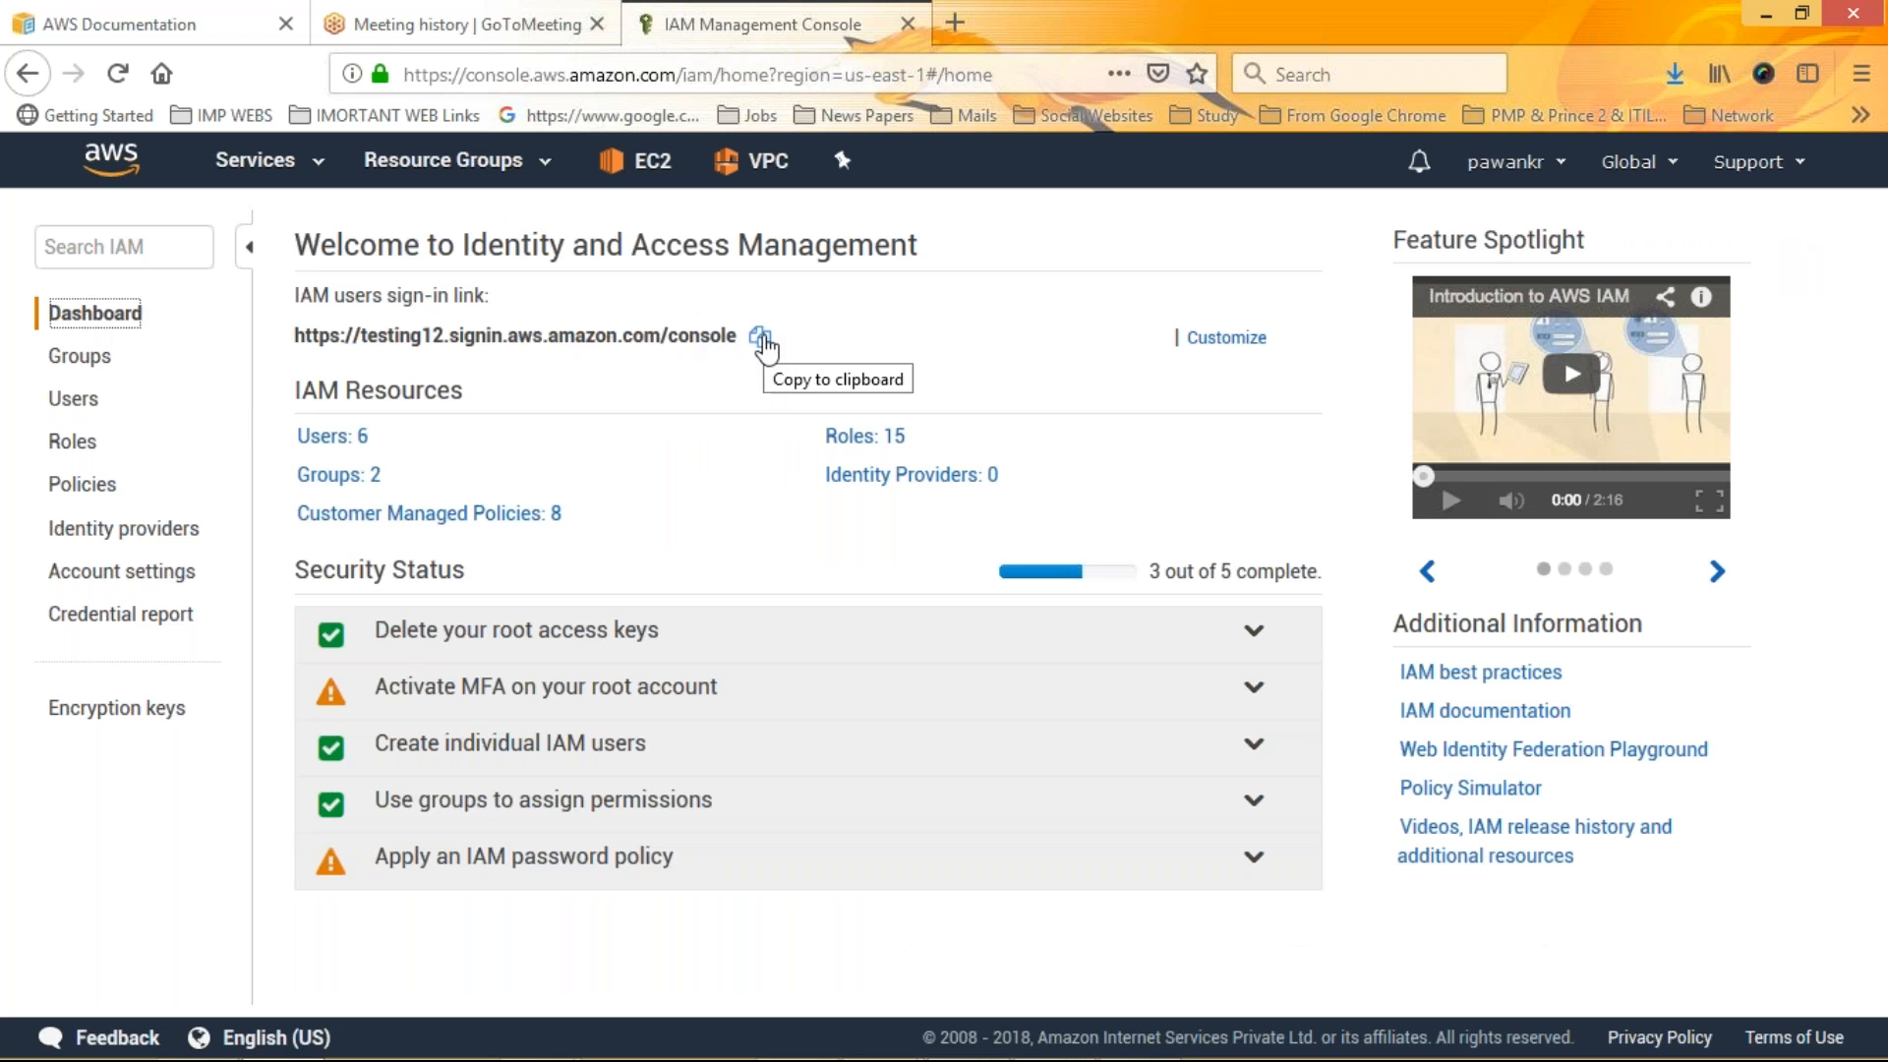
click(763, 338)
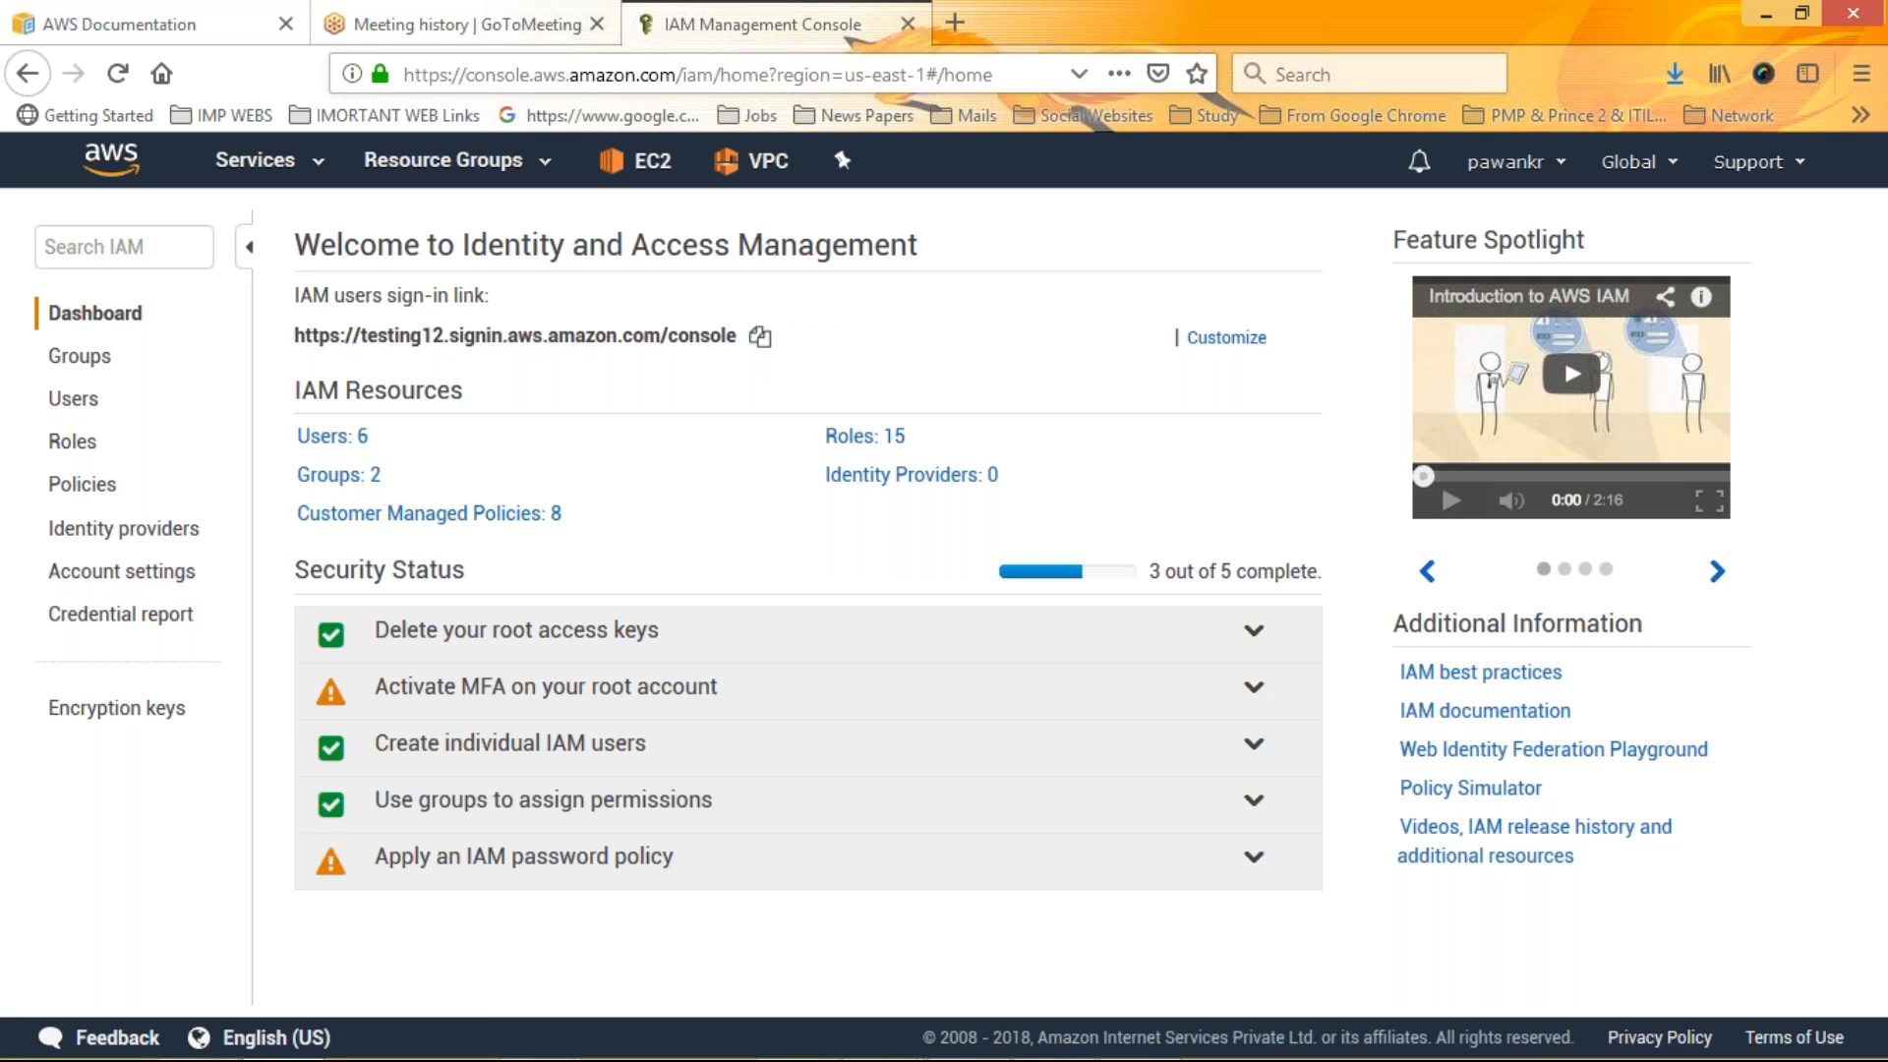
Open the copied sign-in link in a new browser tab and switch between the console and sign-in tabs
key(ctrl+t)
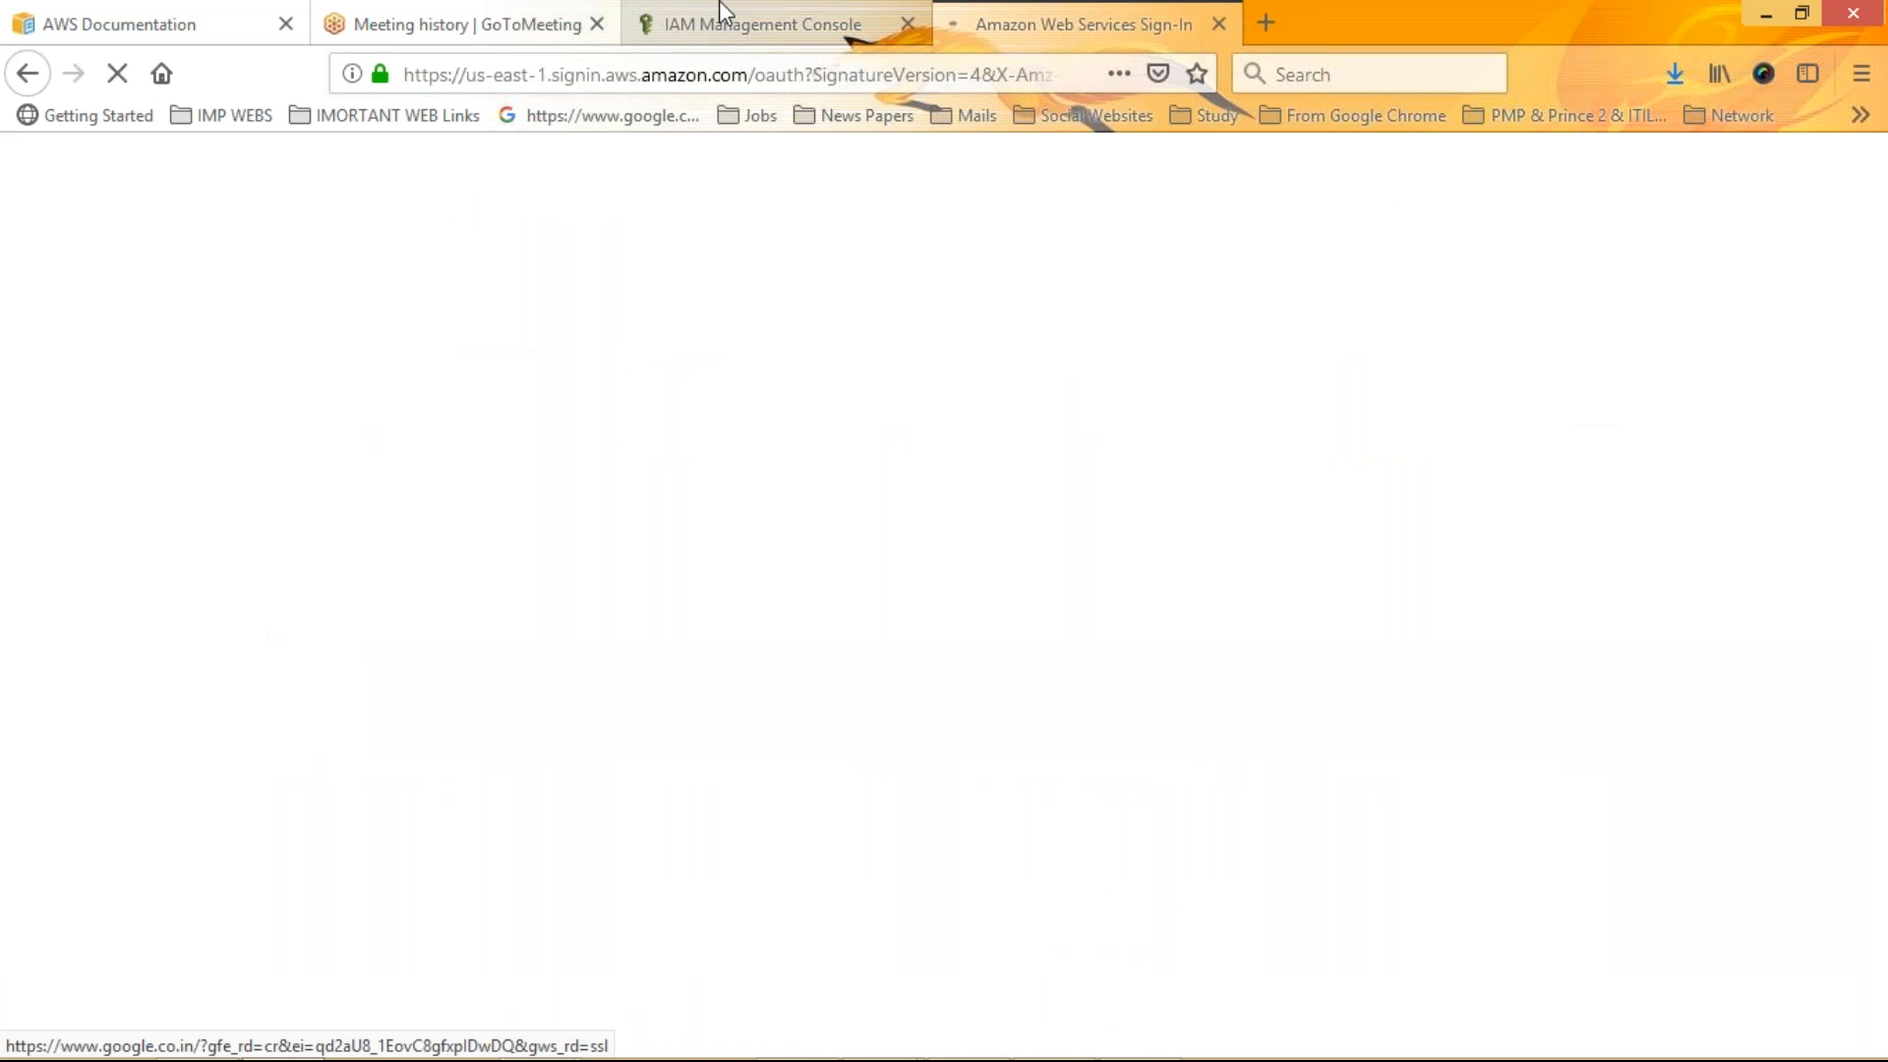
click(723, 13)
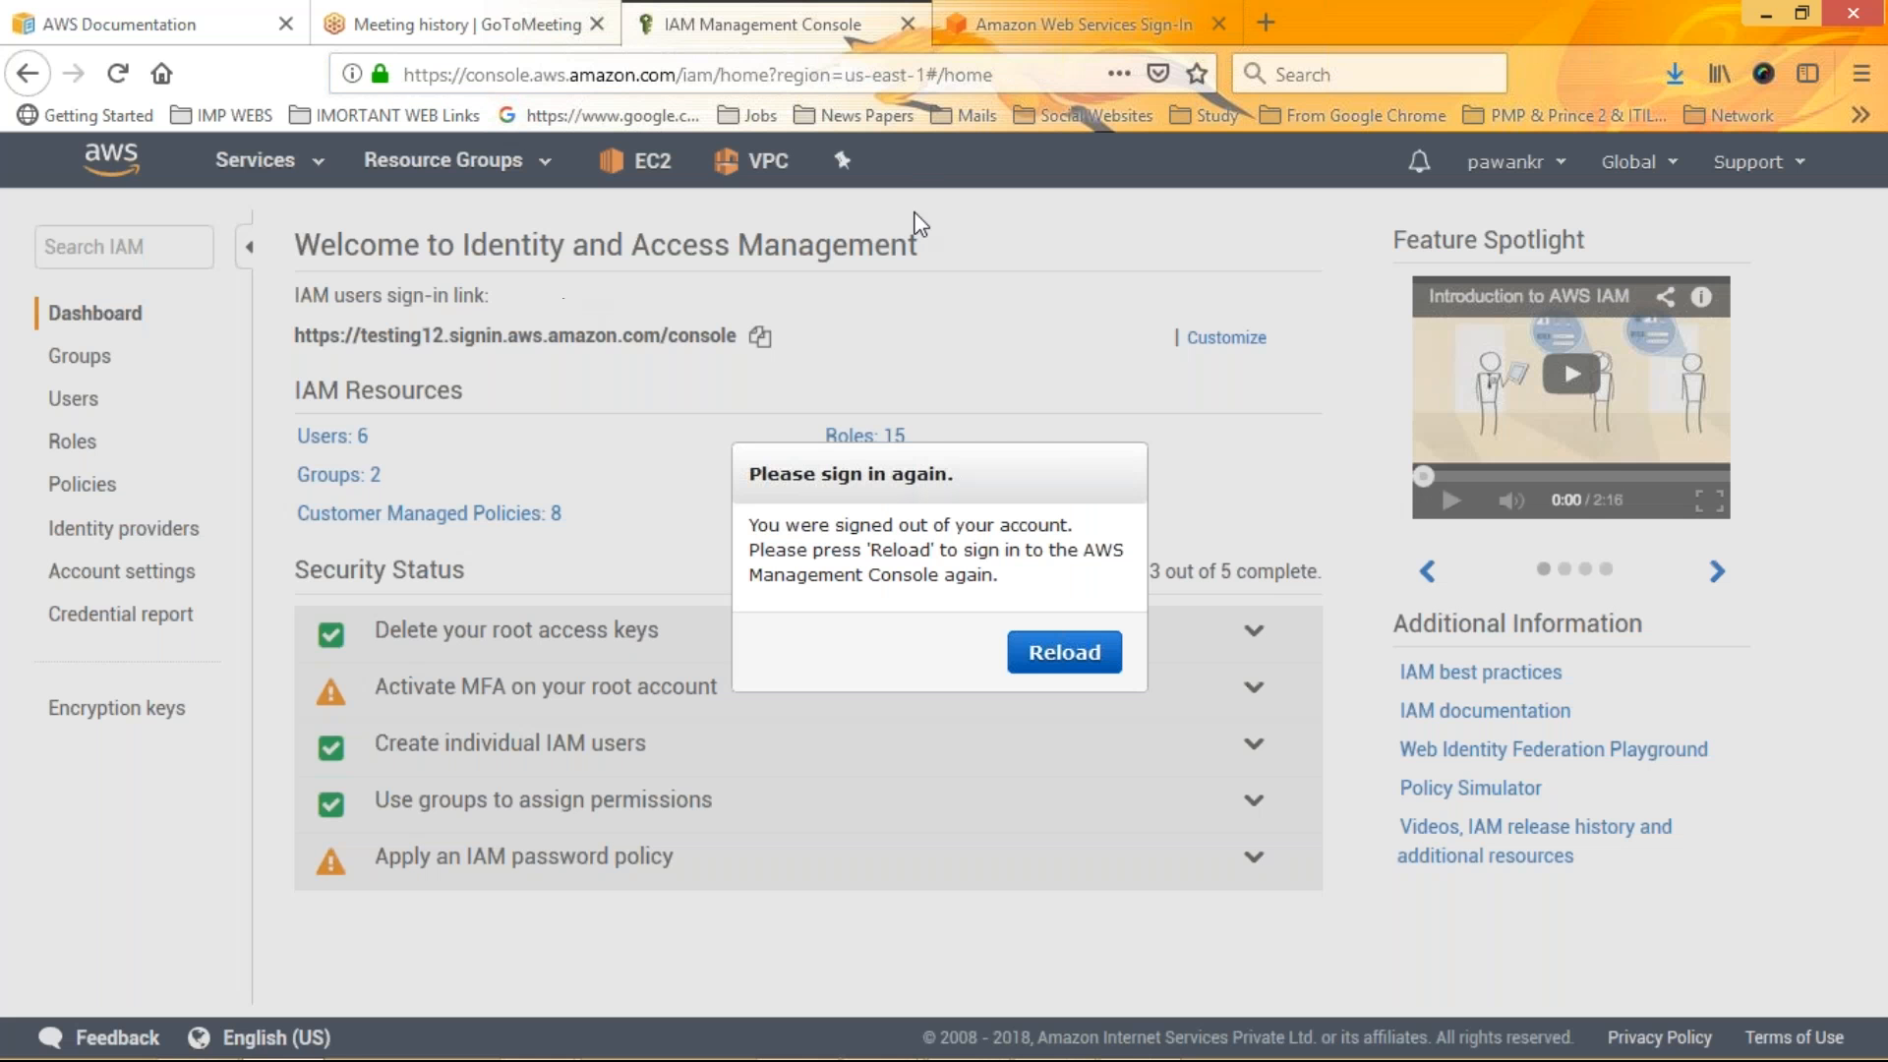
click(1064, 13)
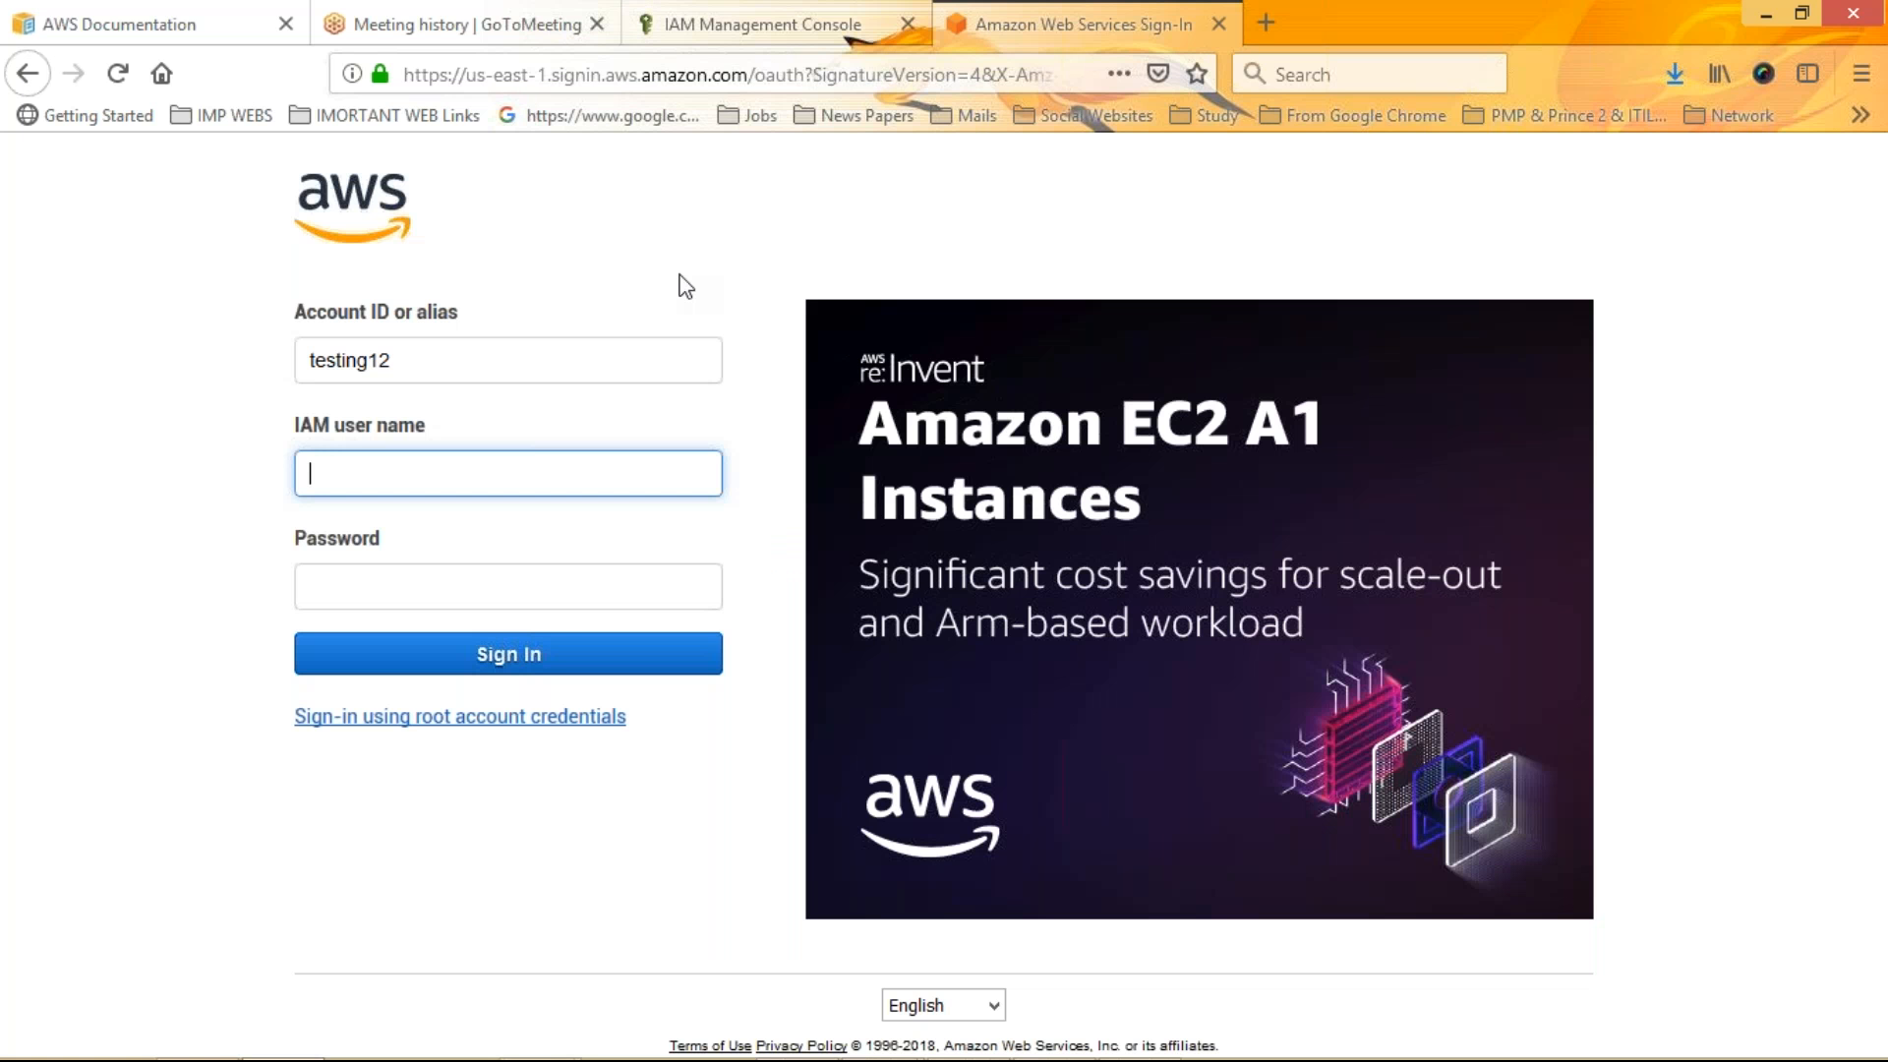
click(727, 22)
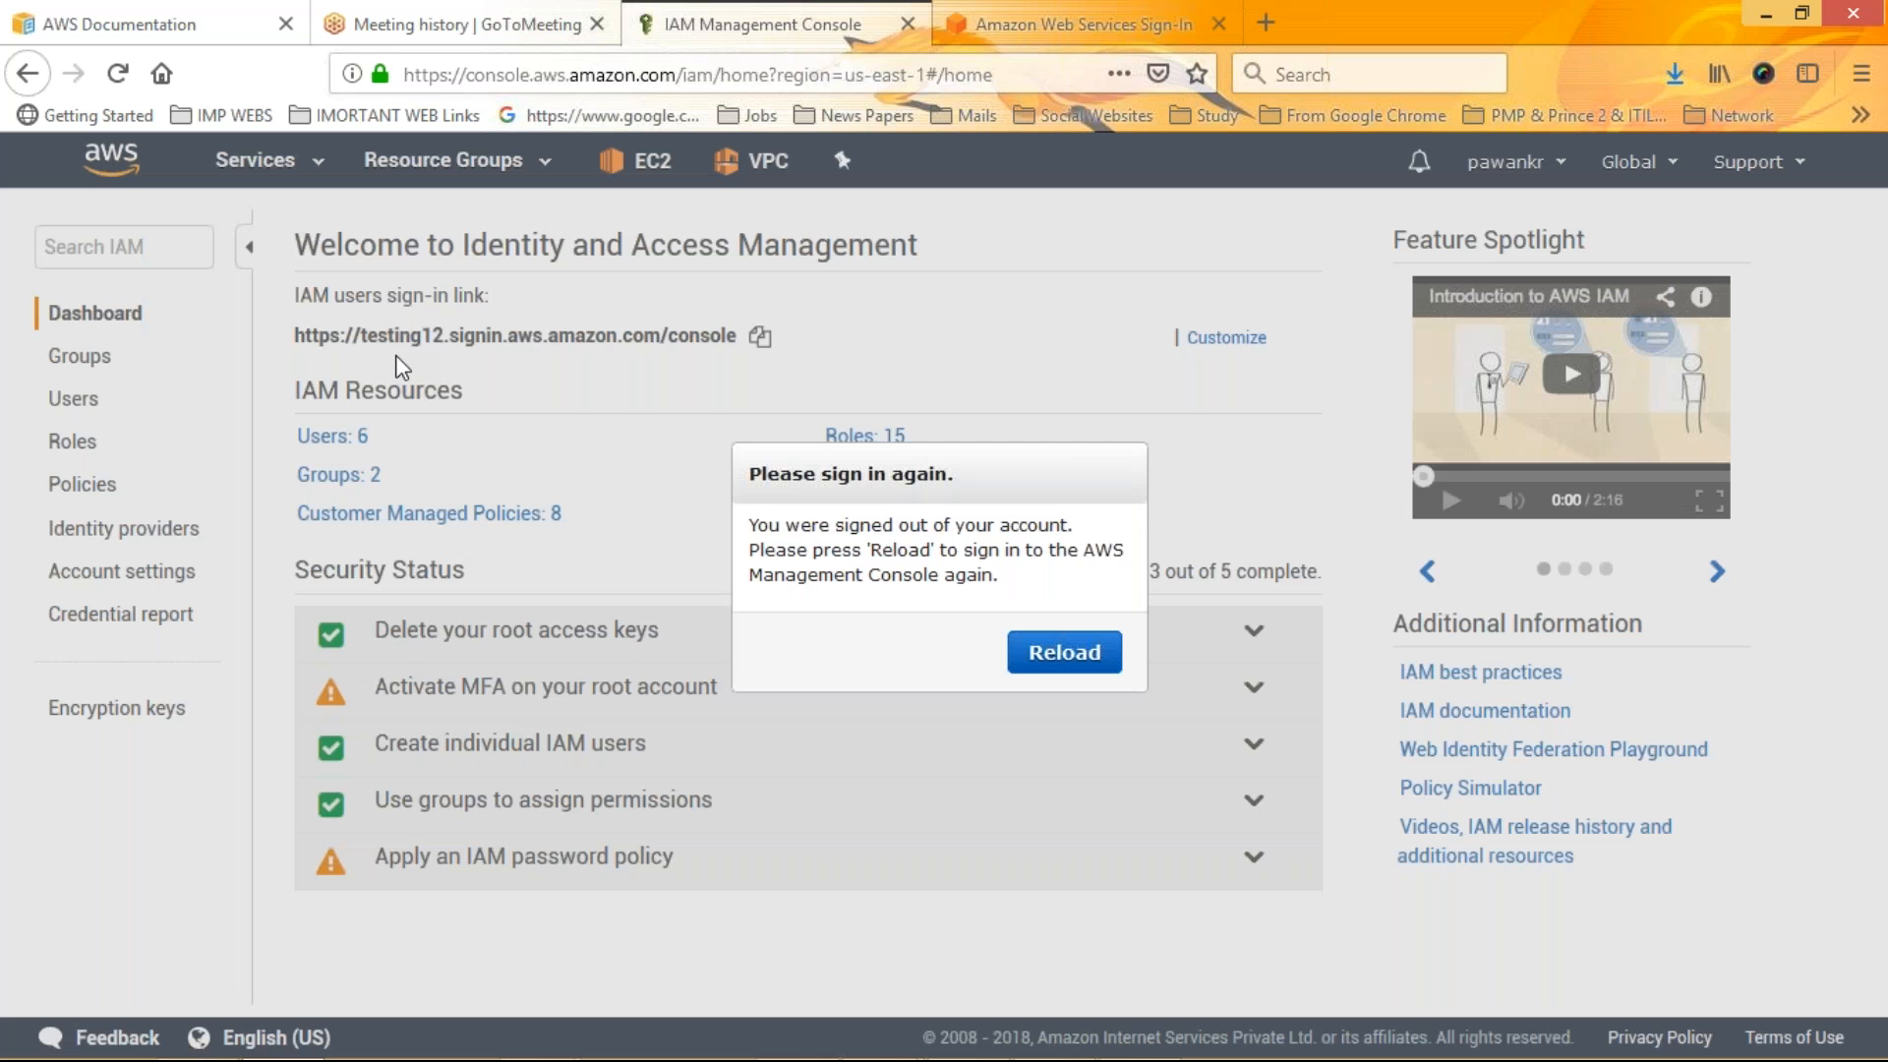
click(1028, 14)
Sign in to account testing12 as IAM user rahul, entering the user's password
click(405, 467)
text(eahul)
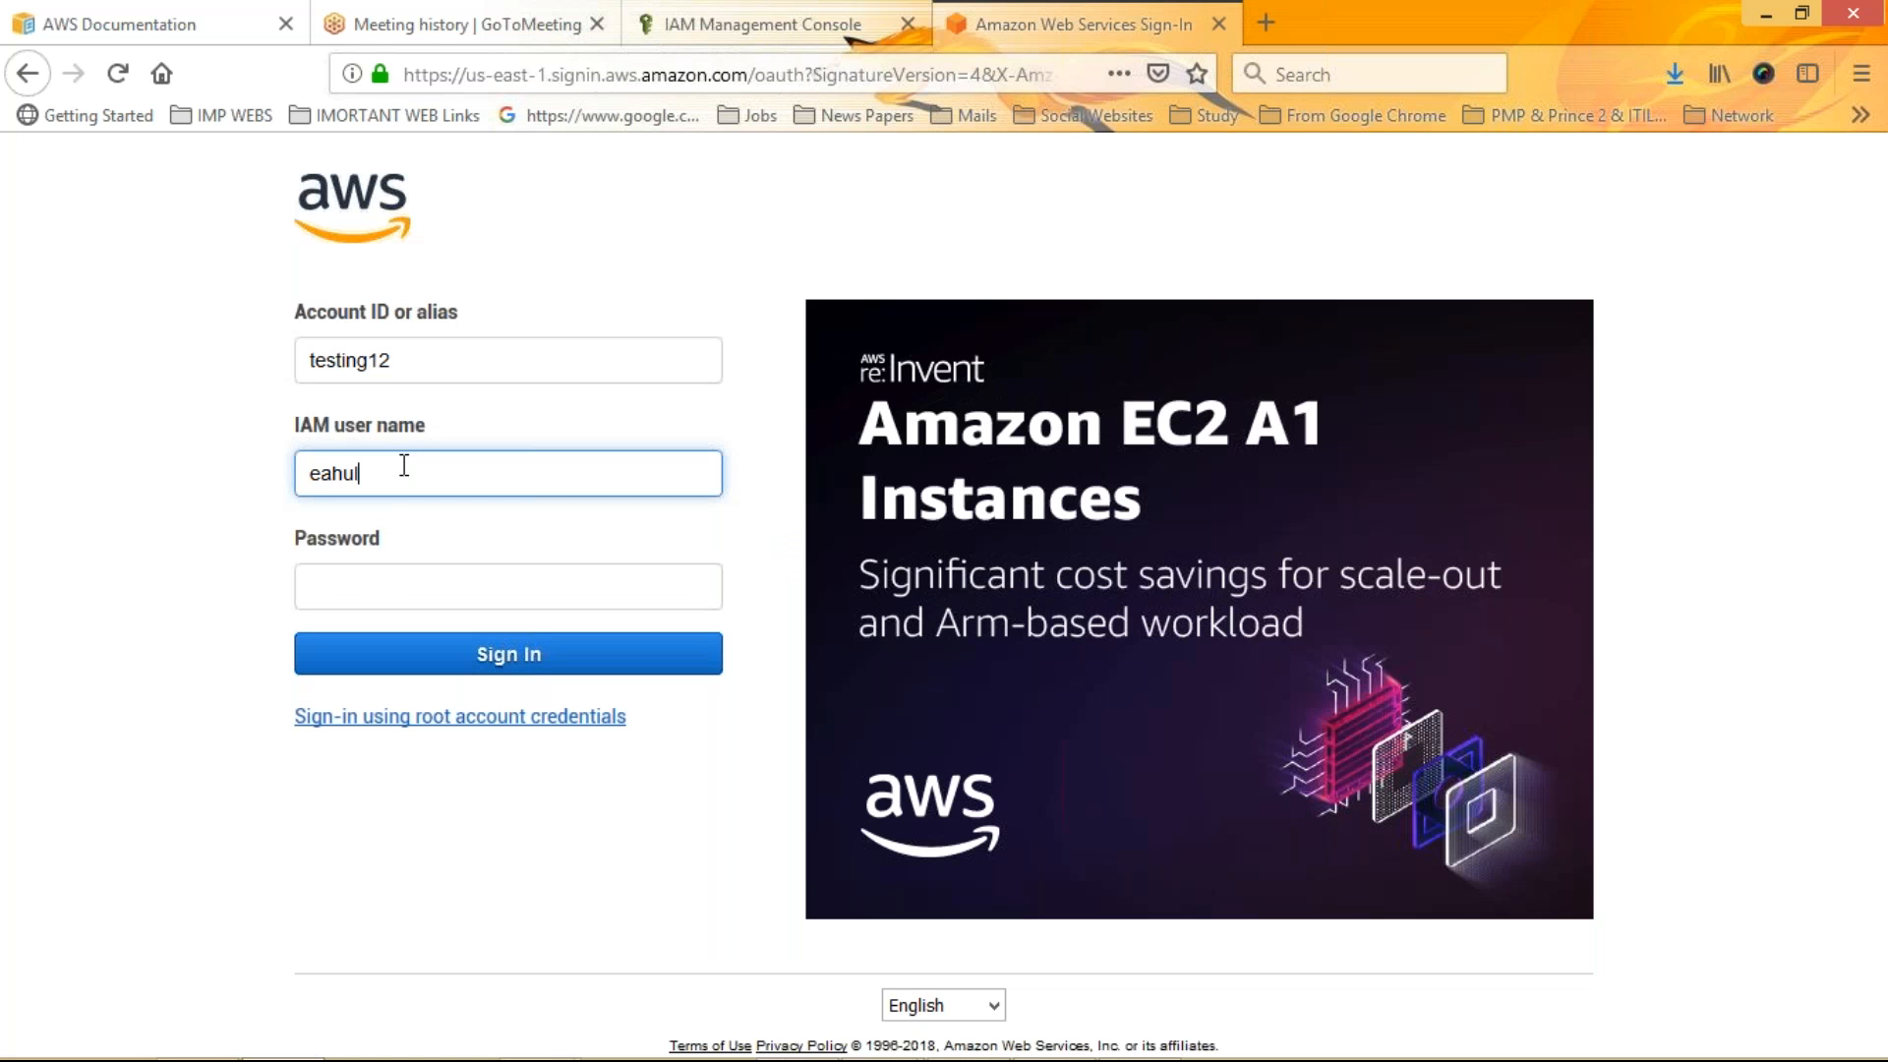
key(BackSpace)
key(BackSpace)
key(BackSpace)
key(BackSpace)
key(BackSpace)
text(rahul)
key(Tab)
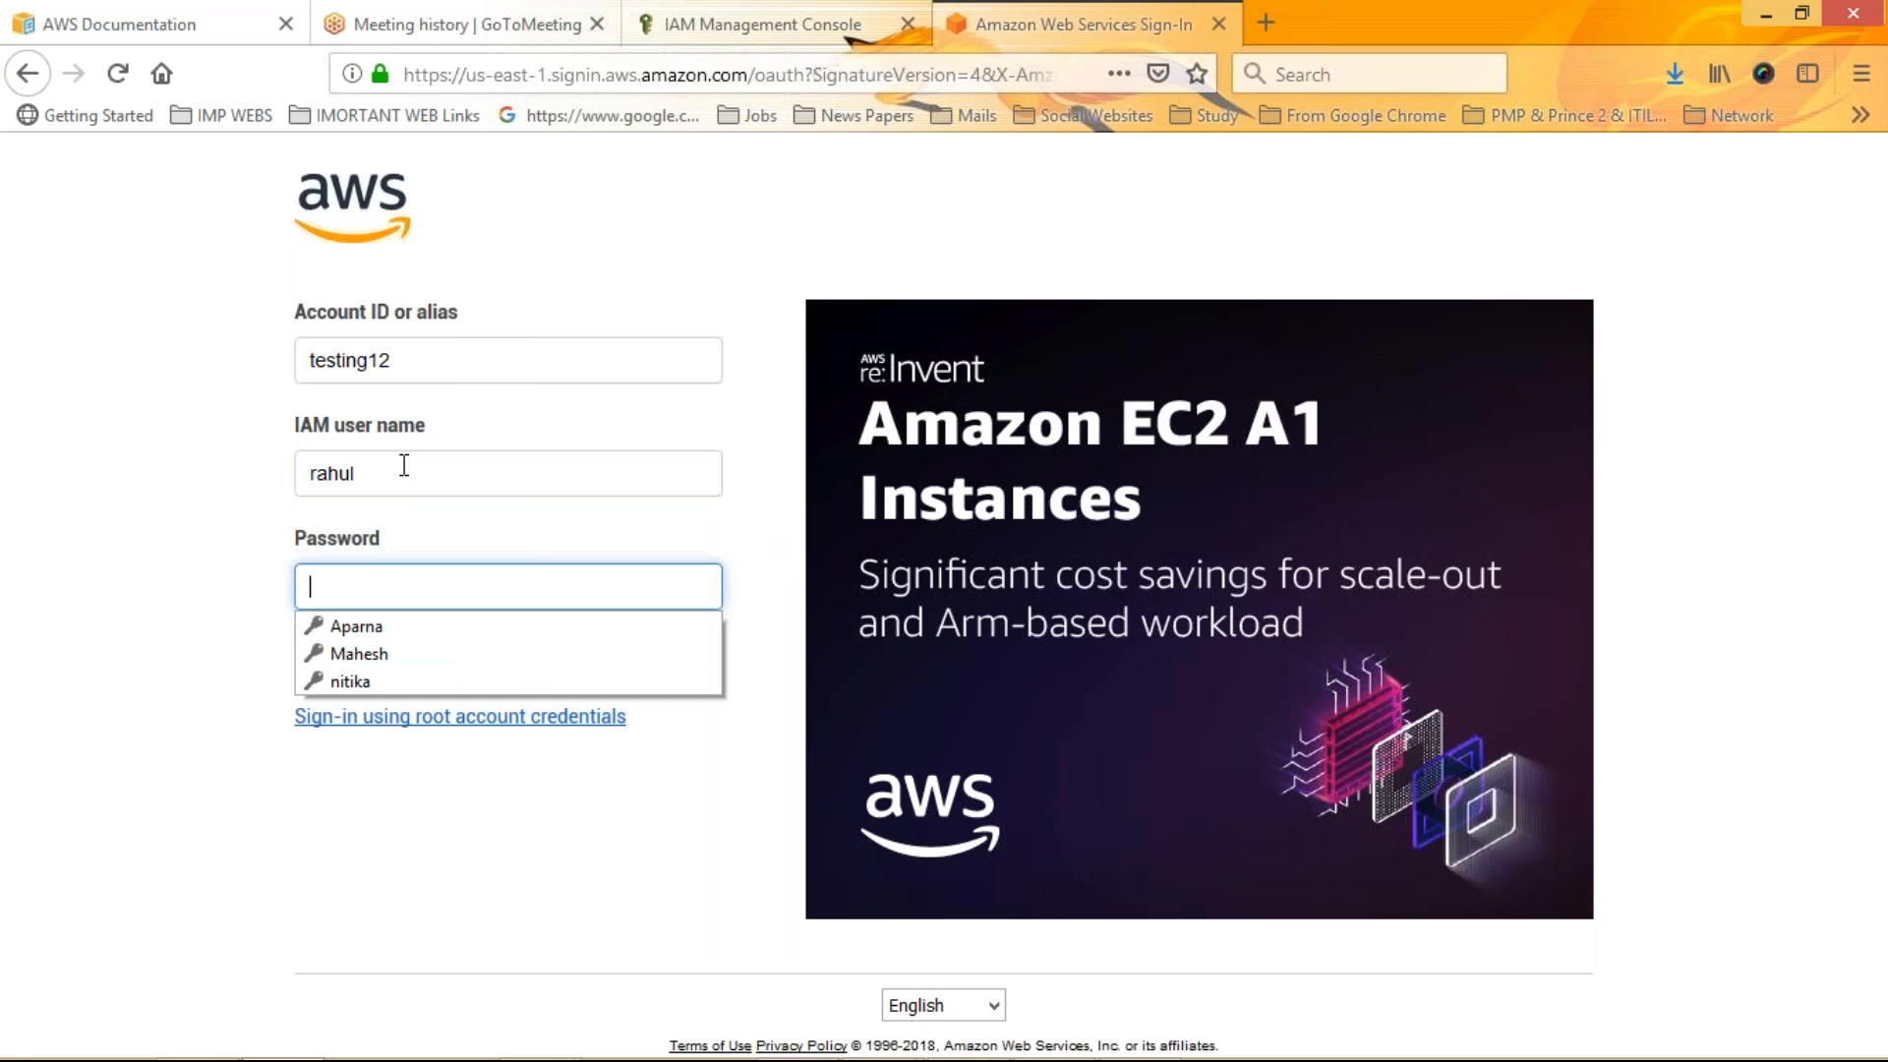
text(•••••••)
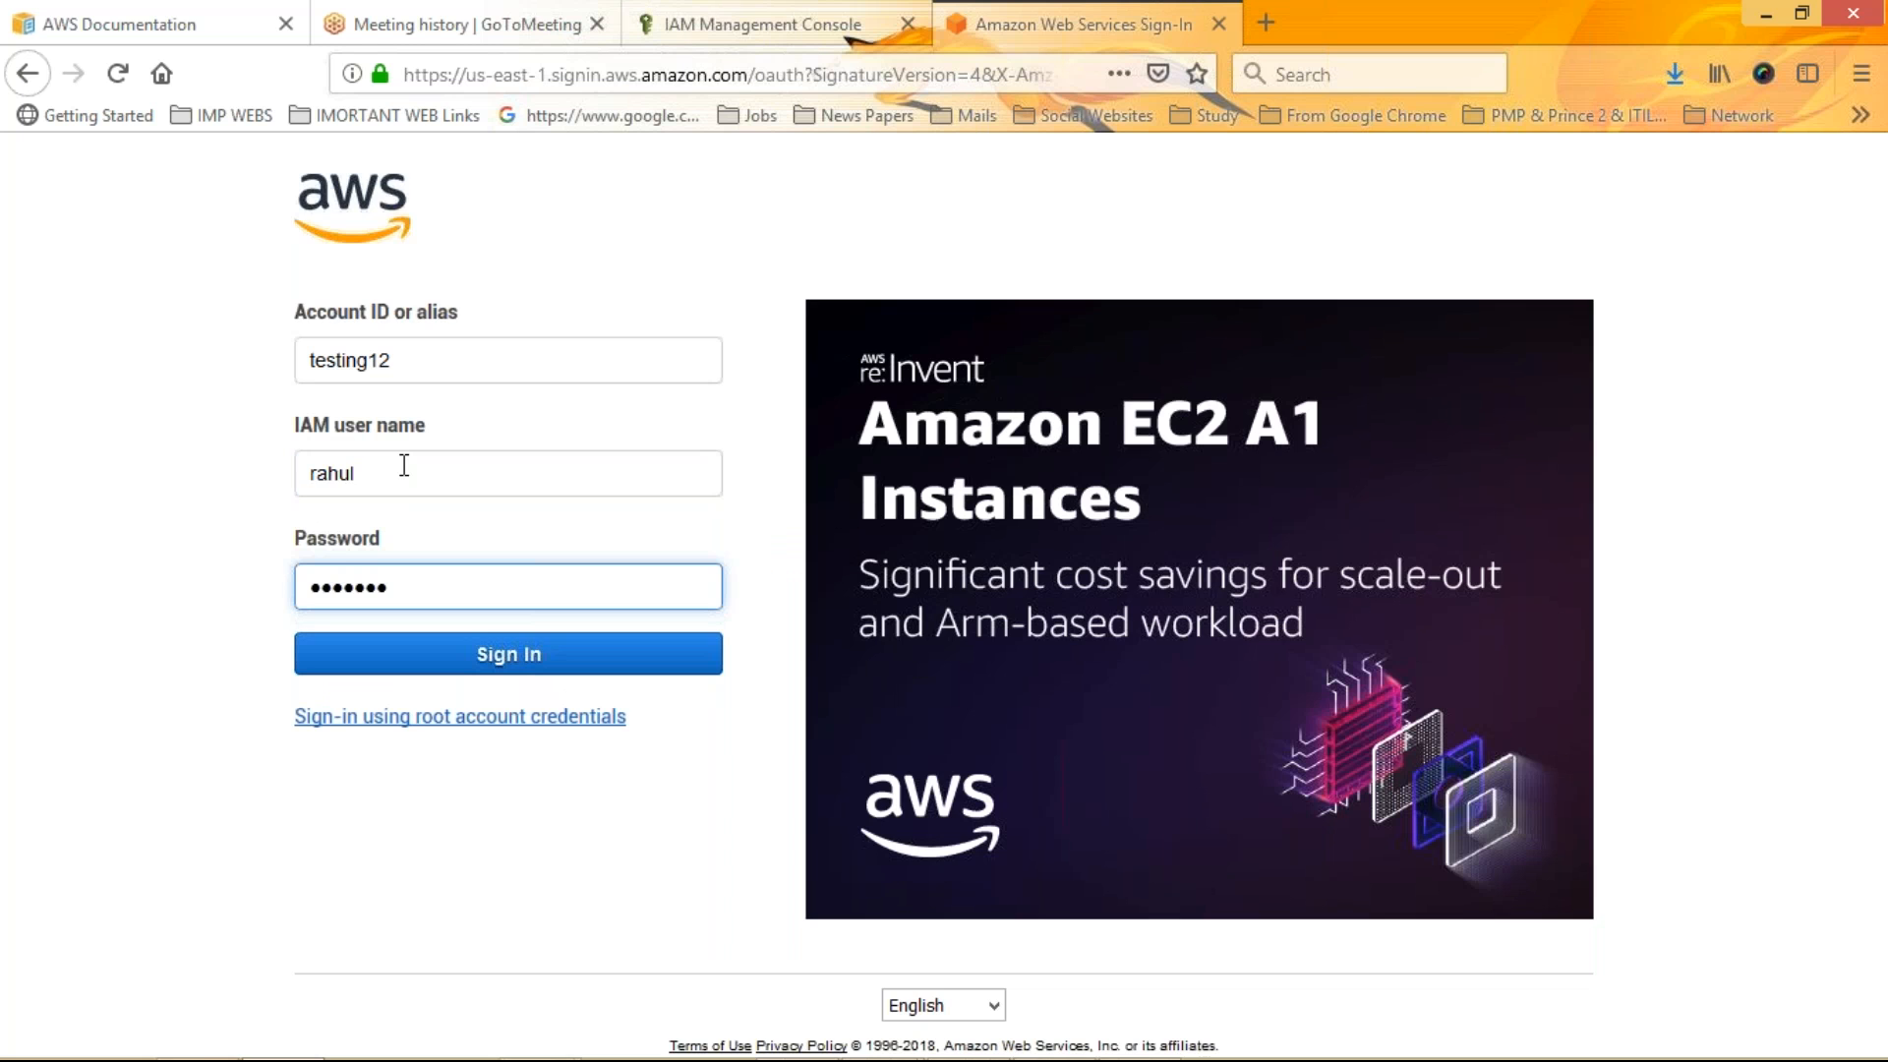
key(Return)
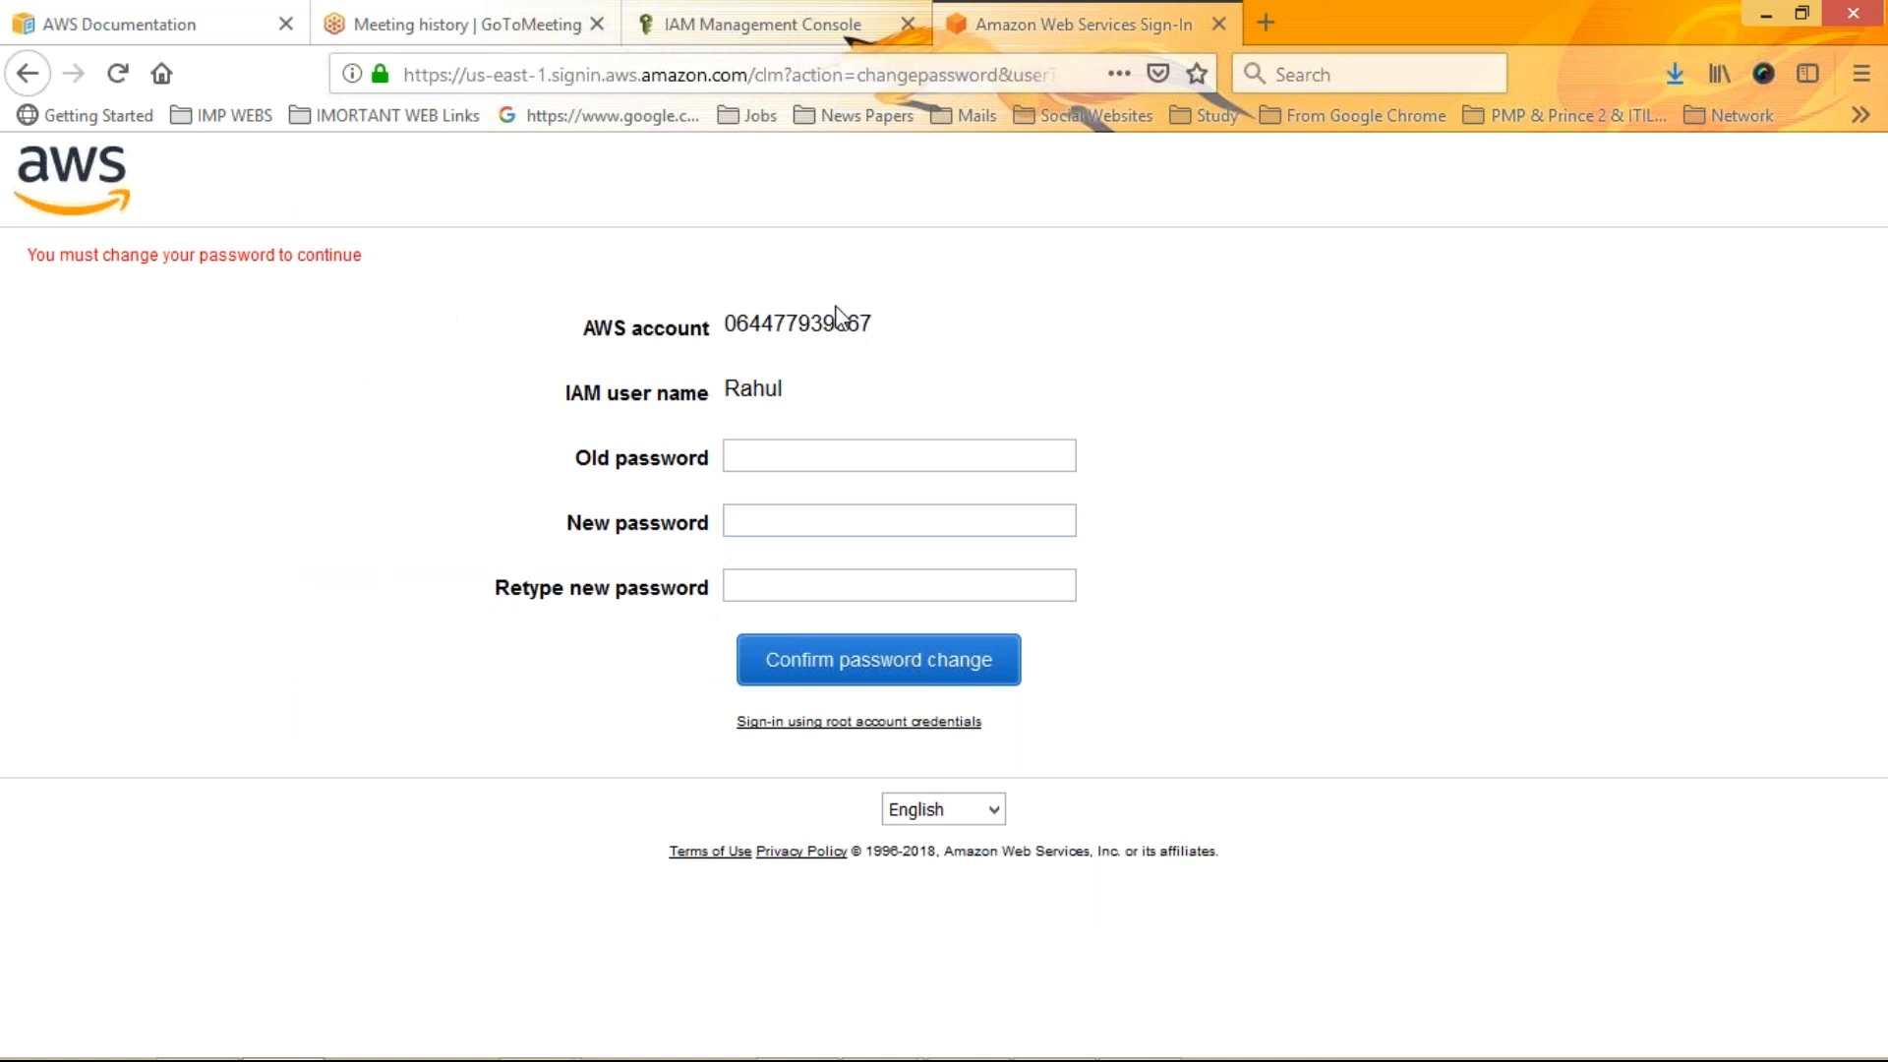
Change the user's password by entering the old password and a new password twice, then save the login in the browser
drag(727, 325, 879, 311)
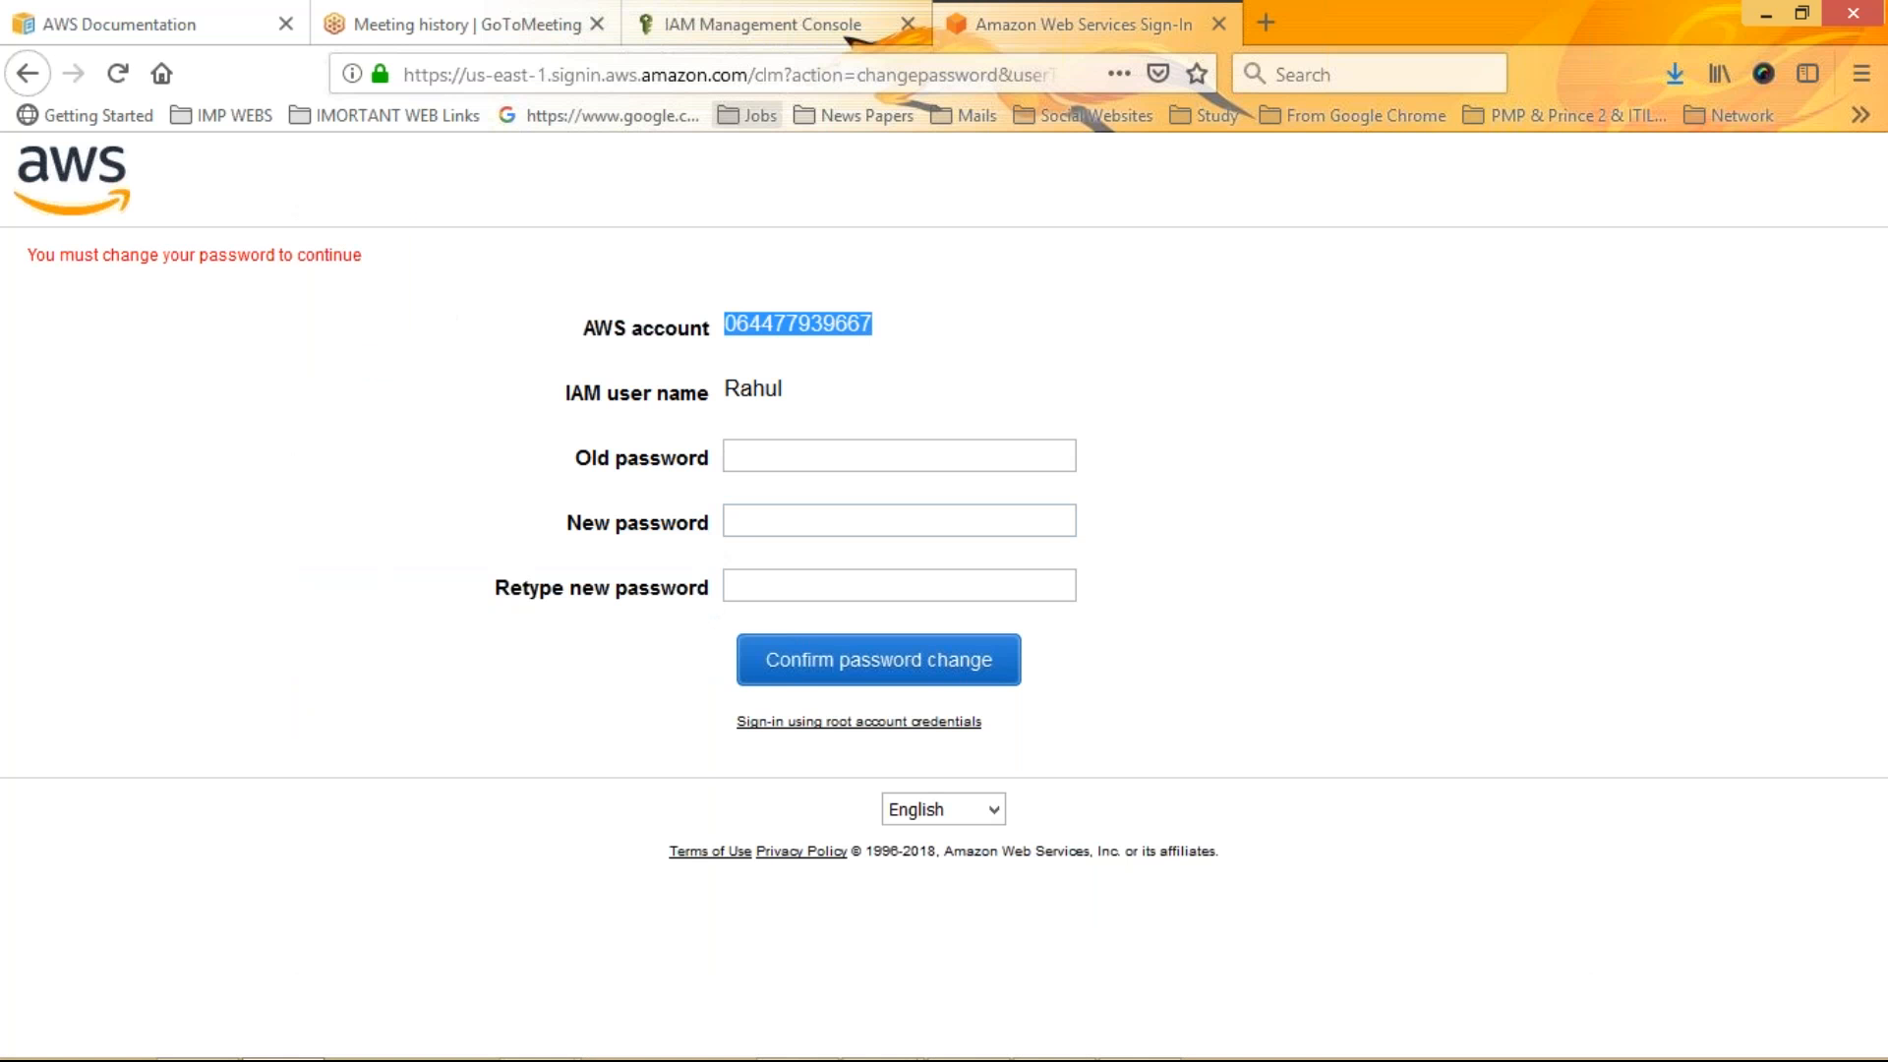
click(734, 15)
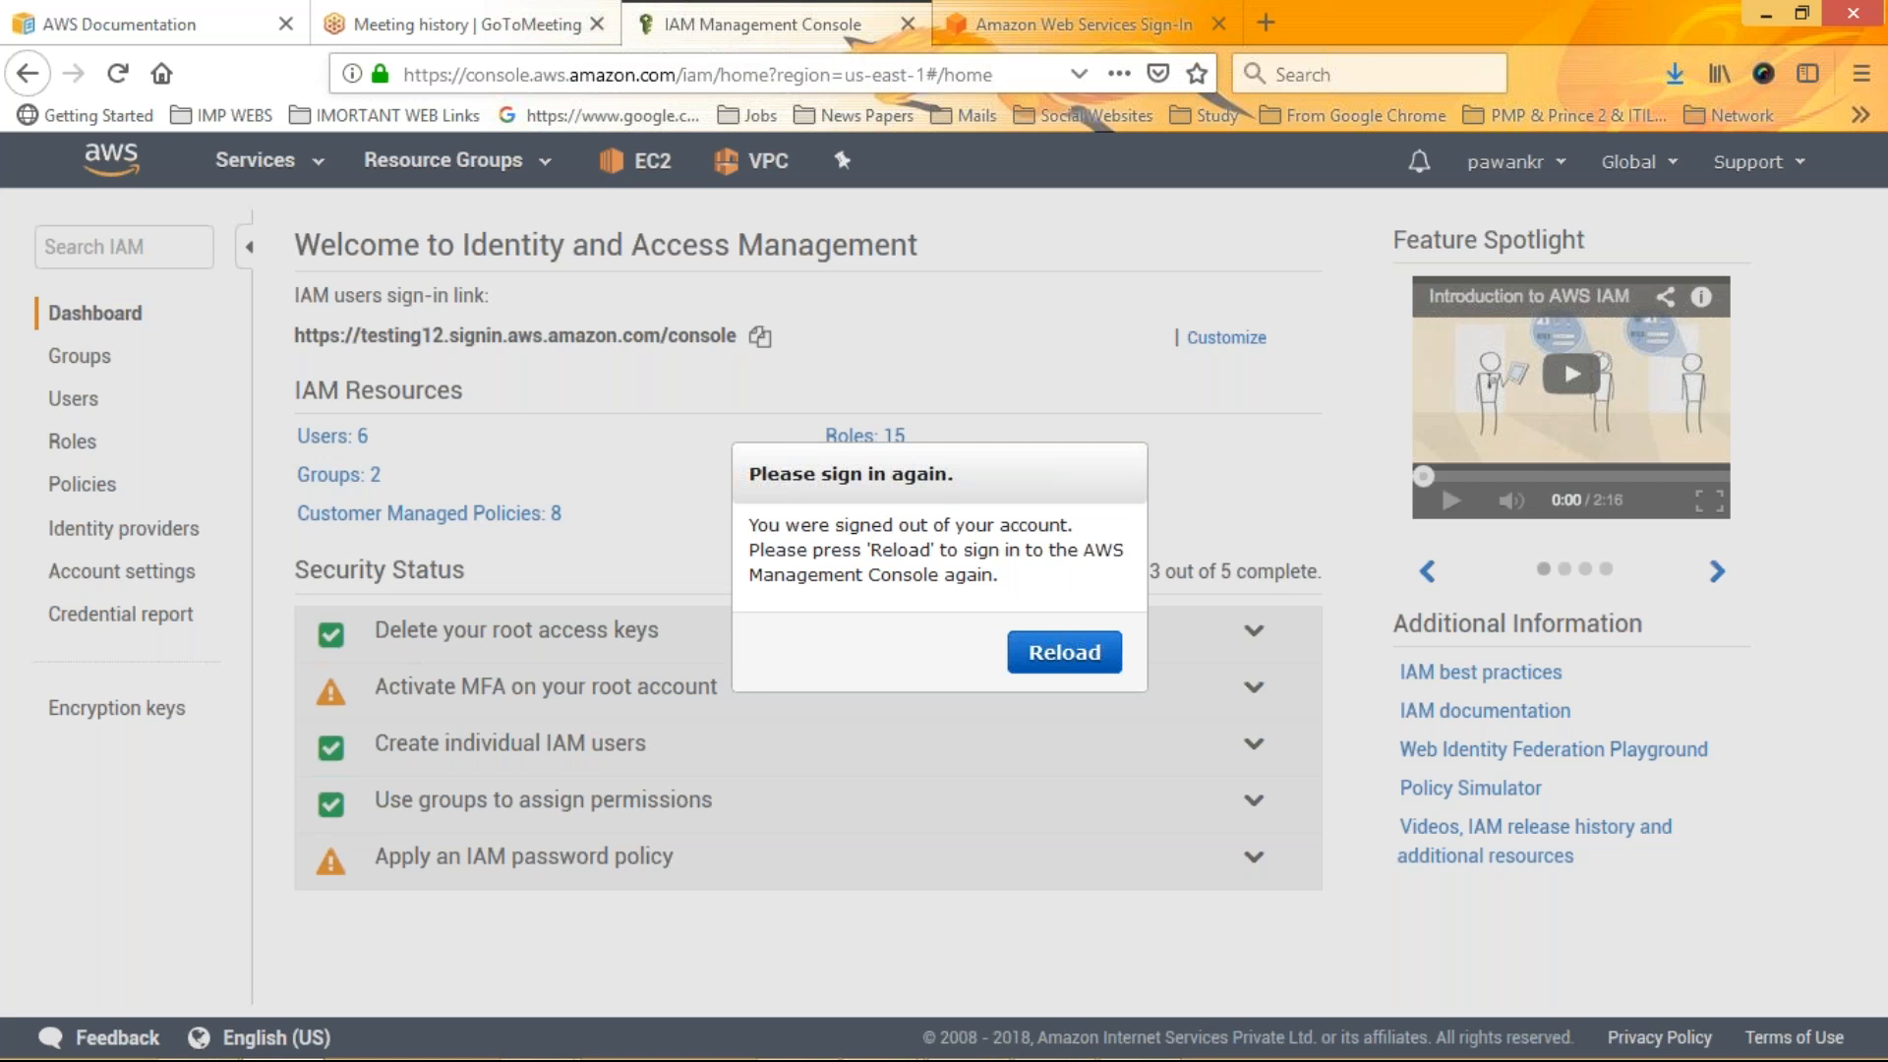
click(1057, 41)
click(756, 459)
key(ctrl+v)
key(Tab)
text(*****)
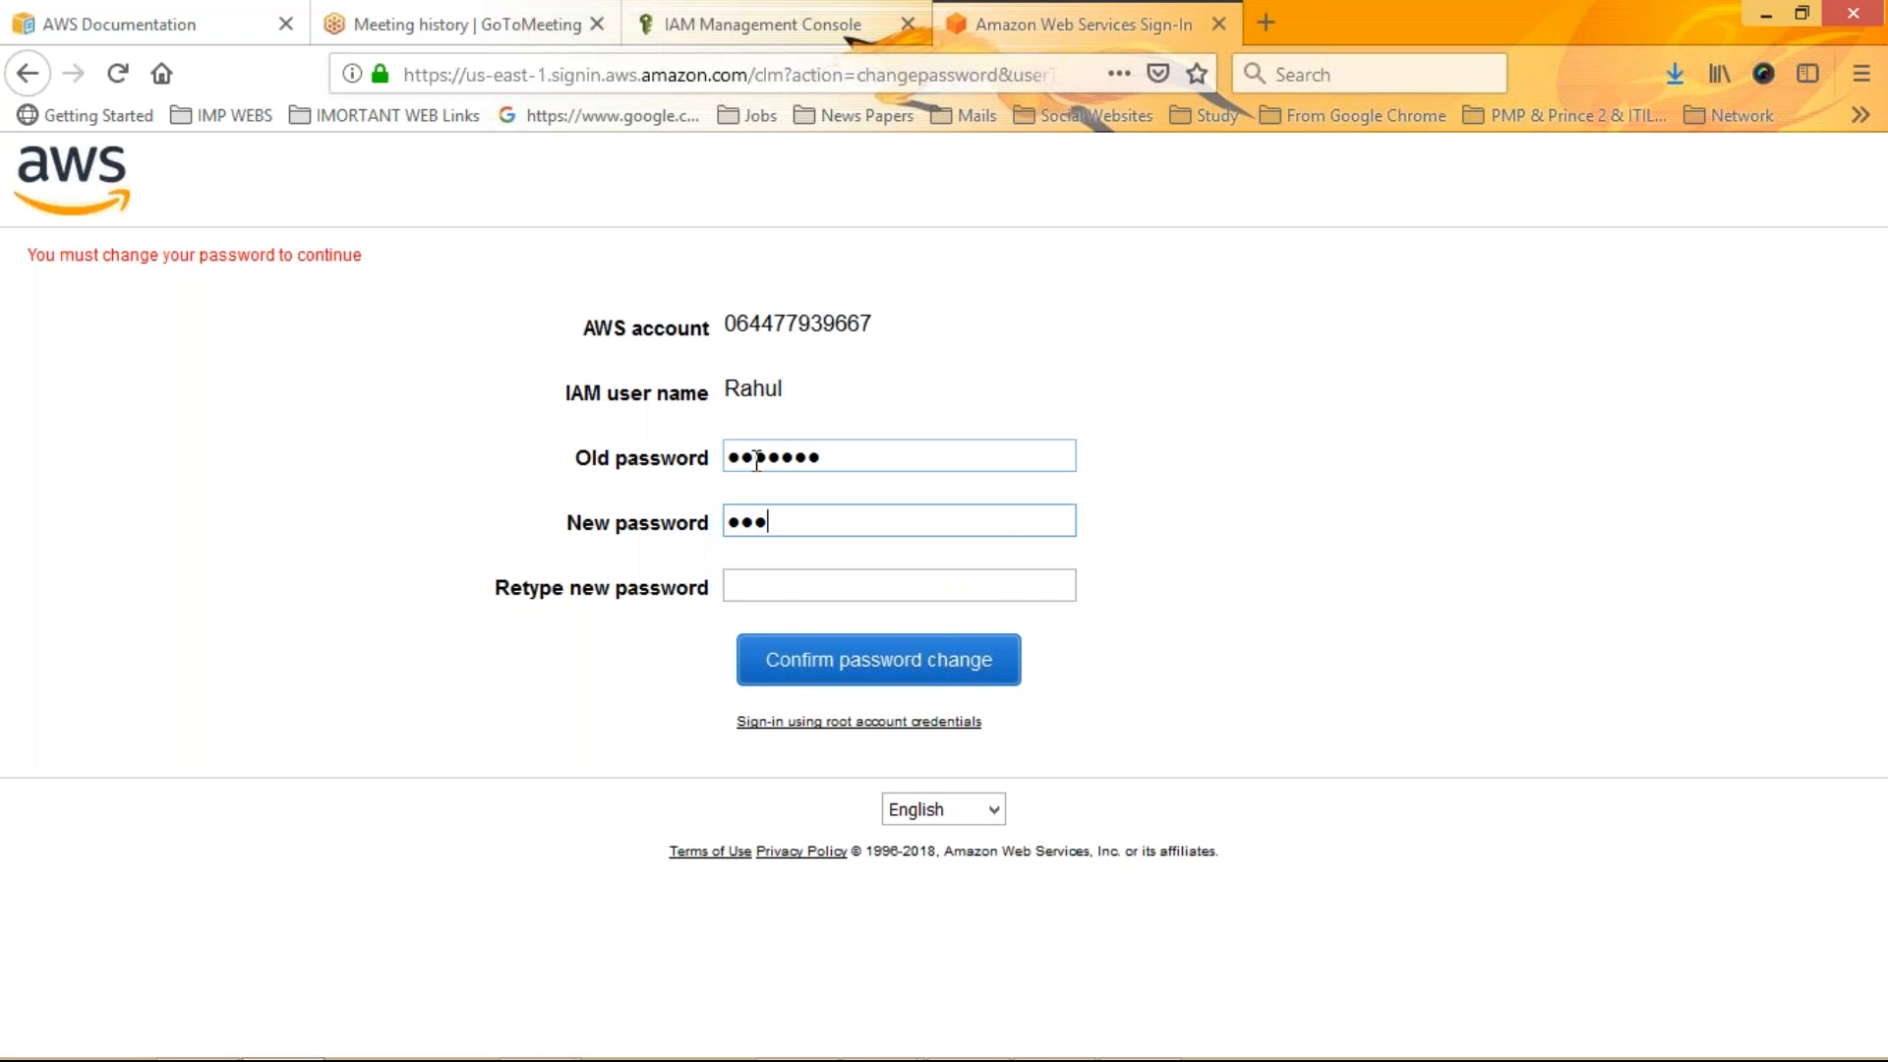
text(****)
key(Tab)
text(******)
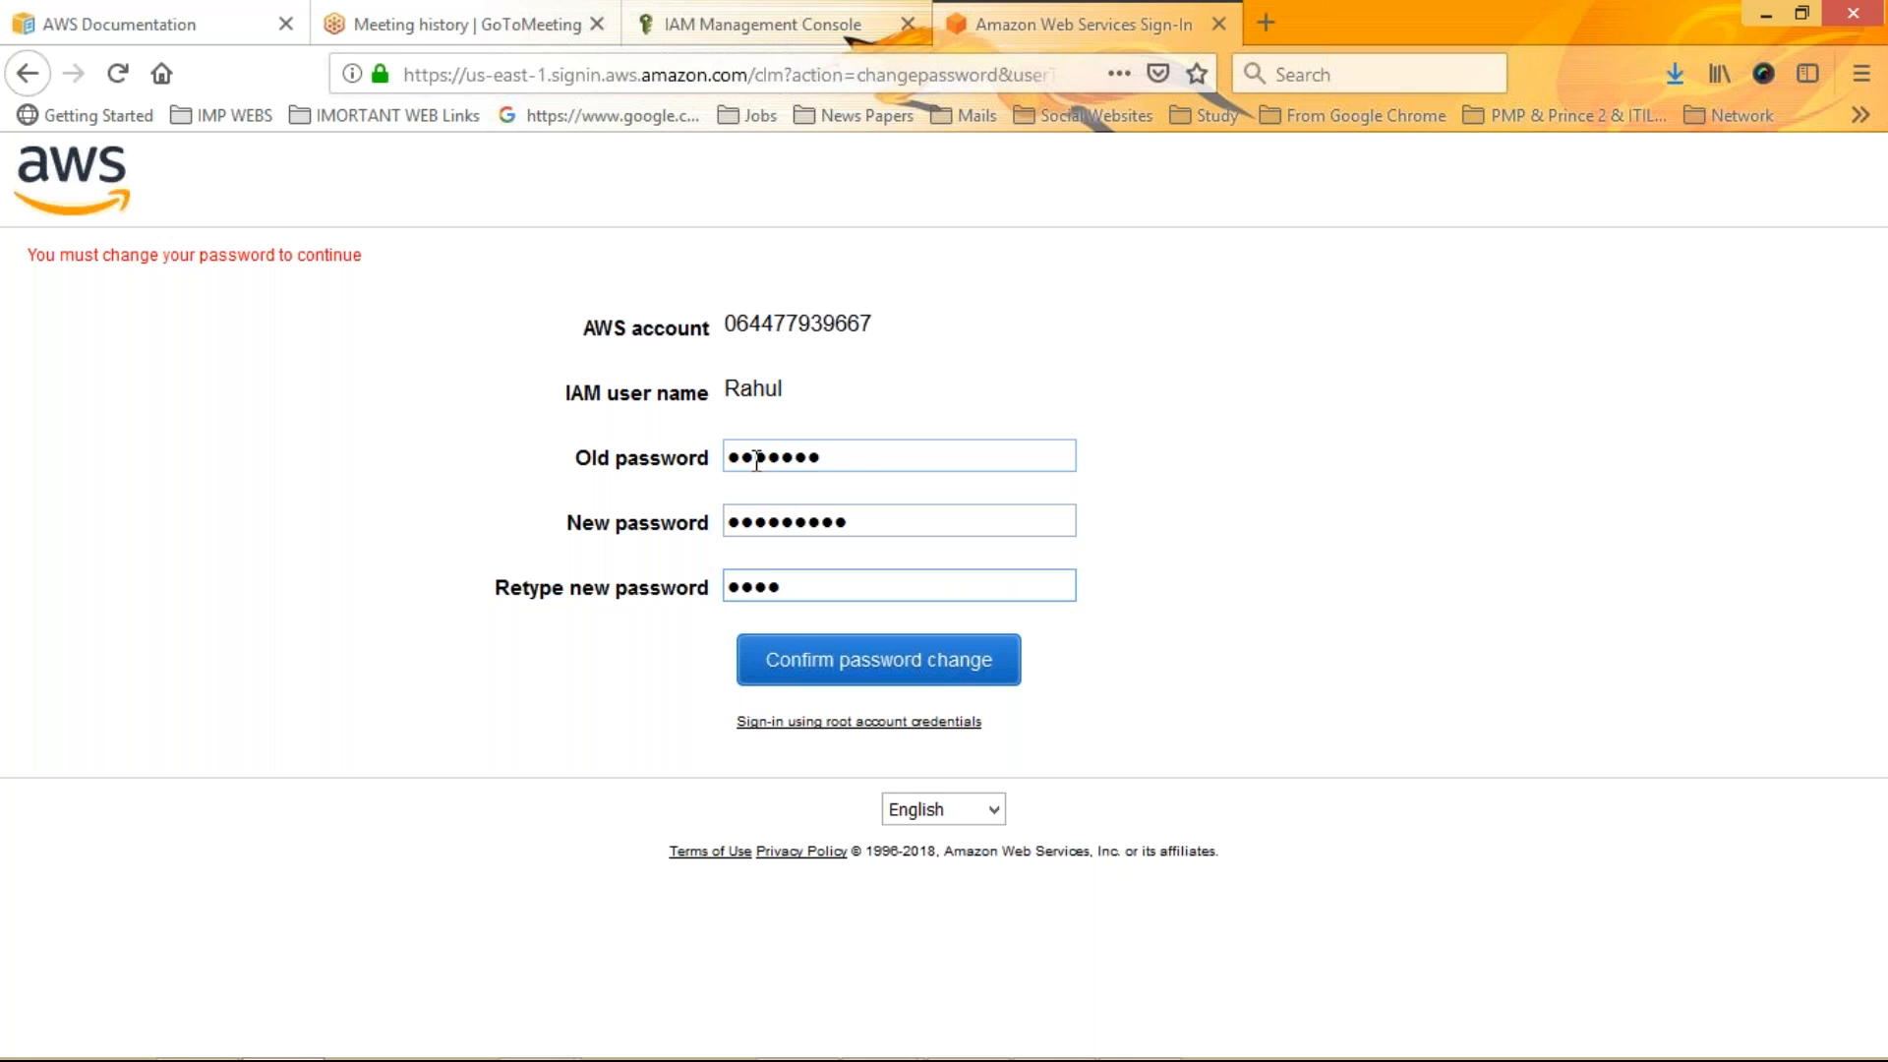
text(***)
key(Return)
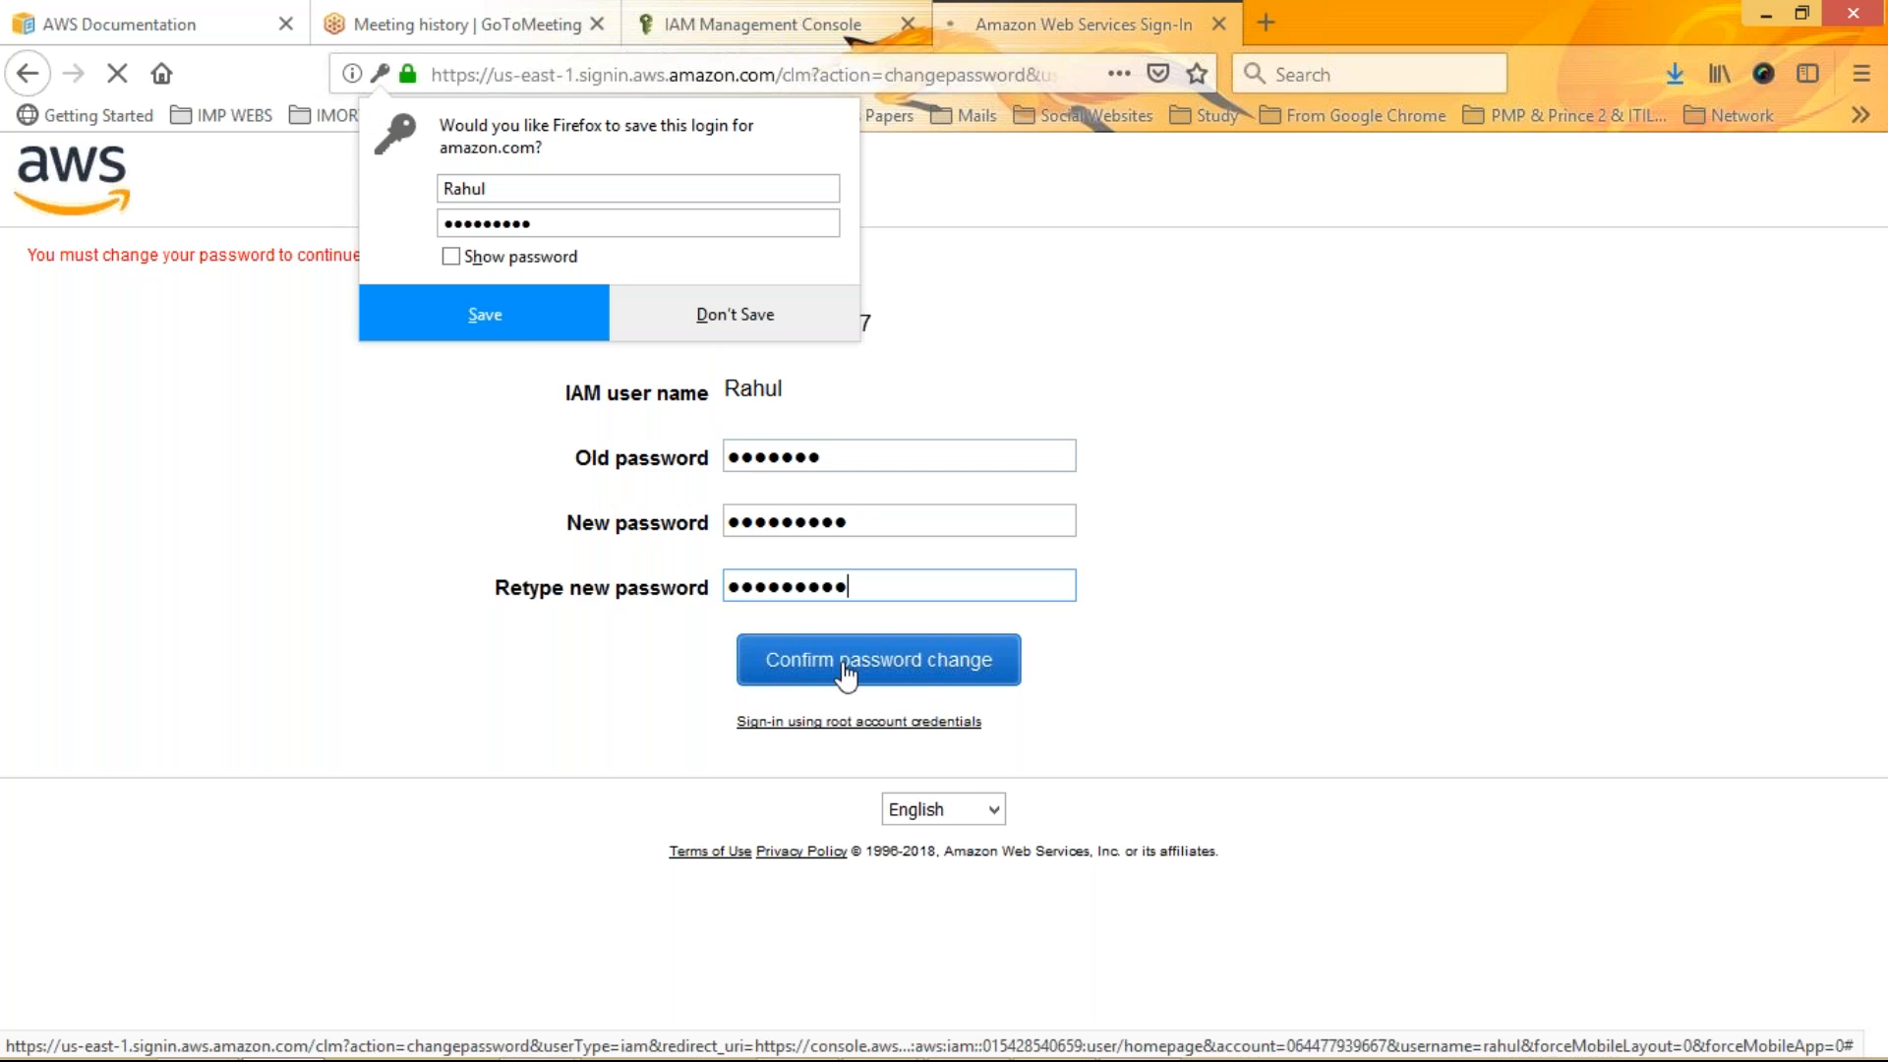
click(500, 322)
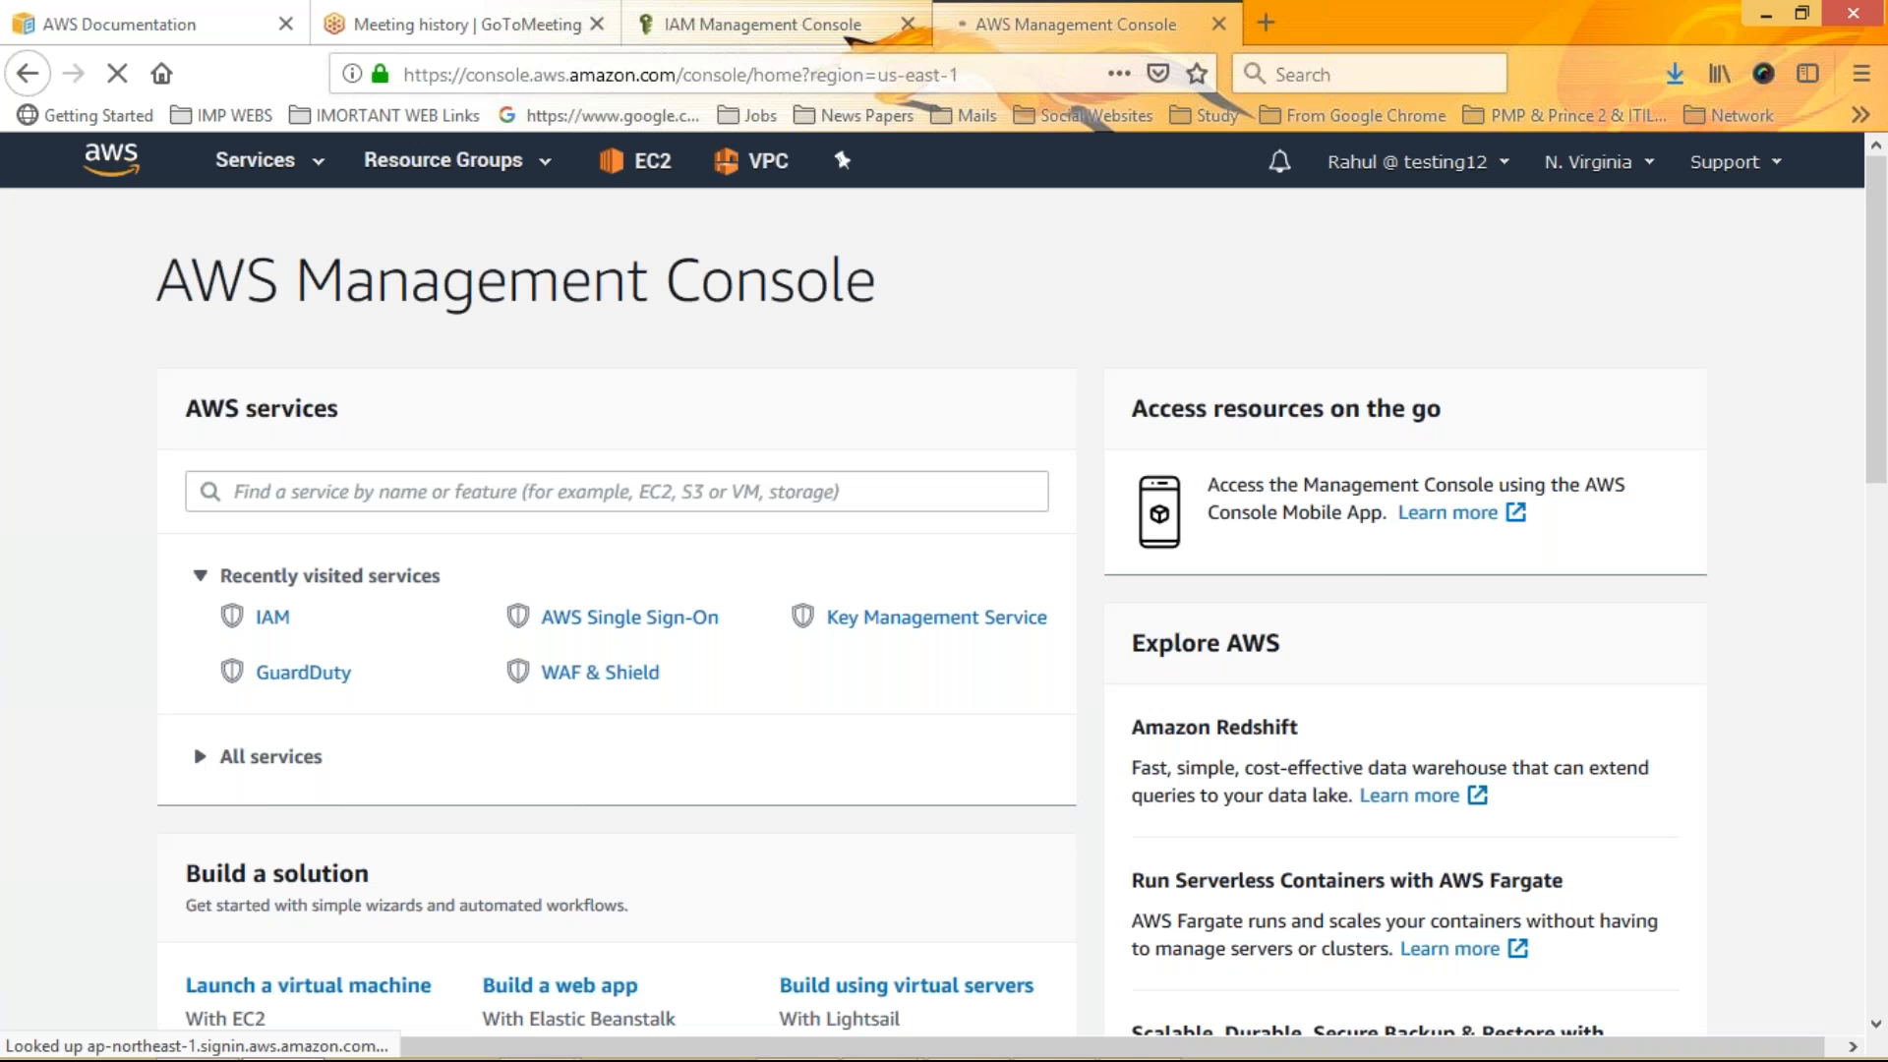
Examine the account menu showing the signed-in IAM user and account alias
click(1417, 162)
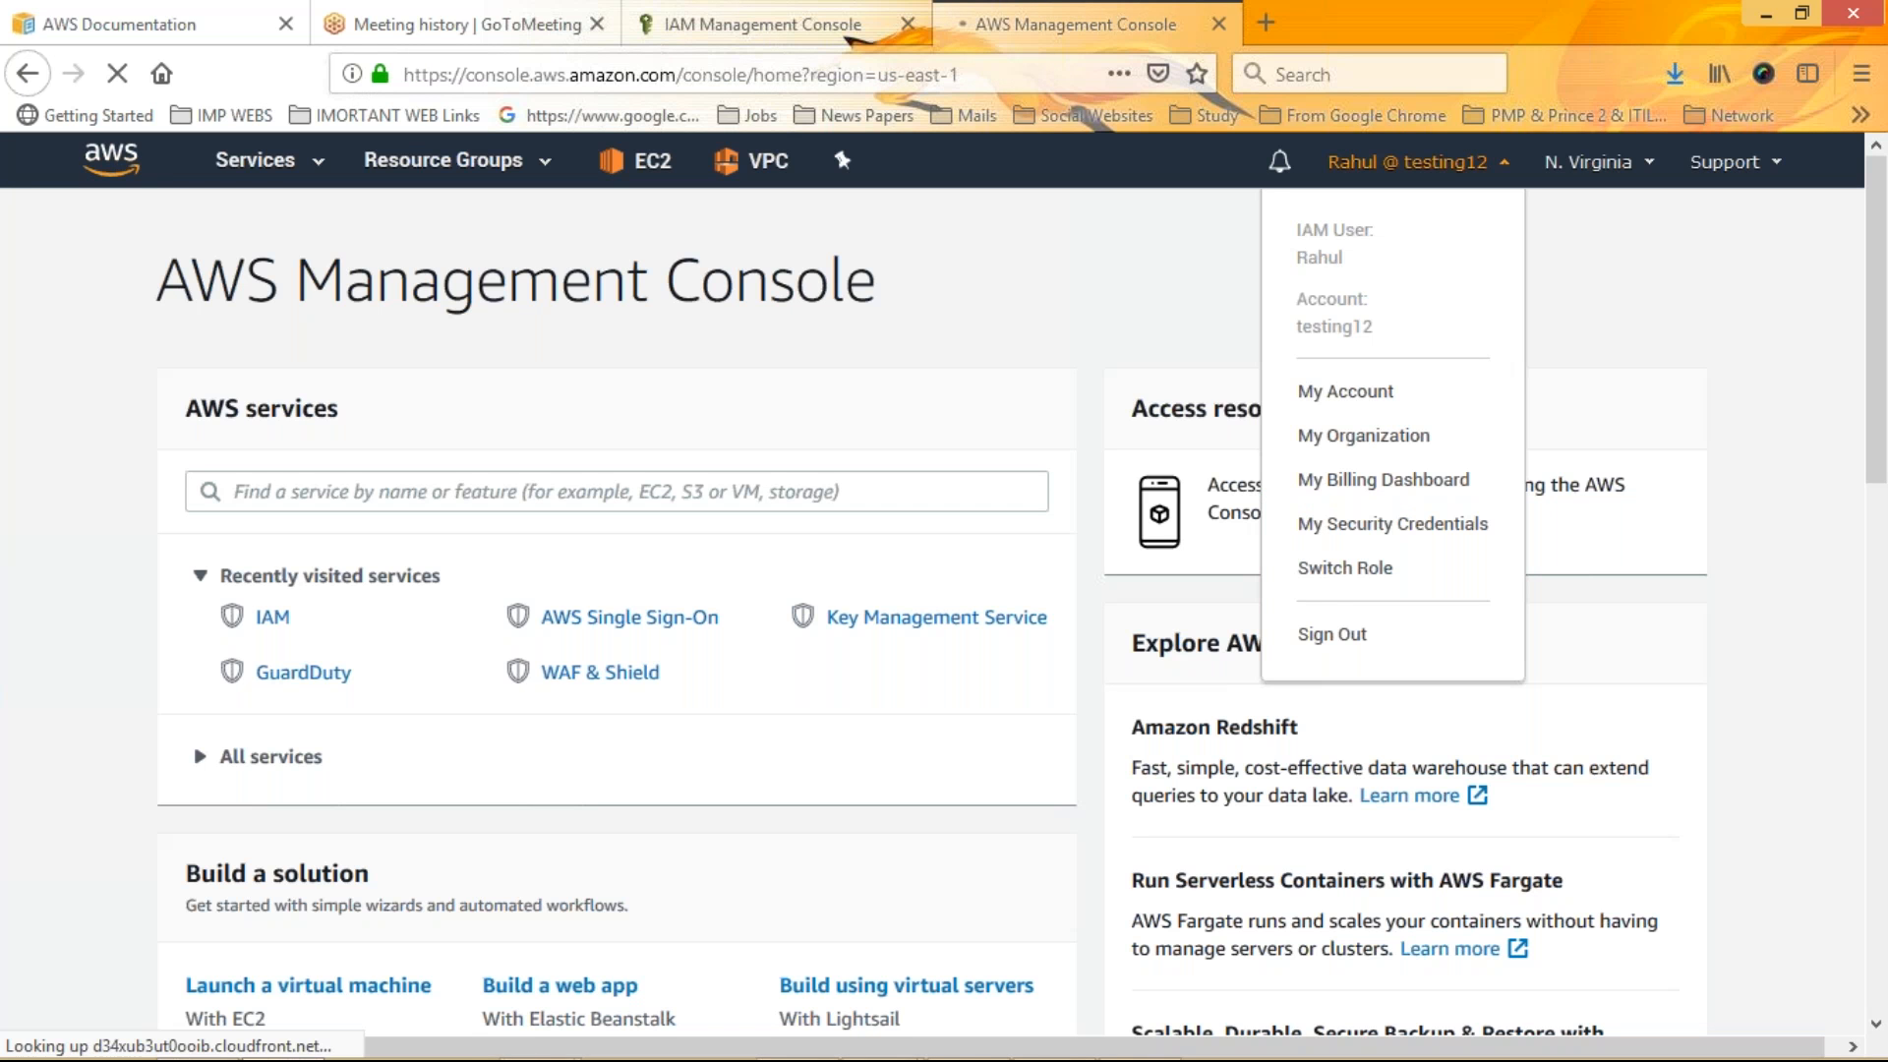
drag(1297, 299, 1374, 327)
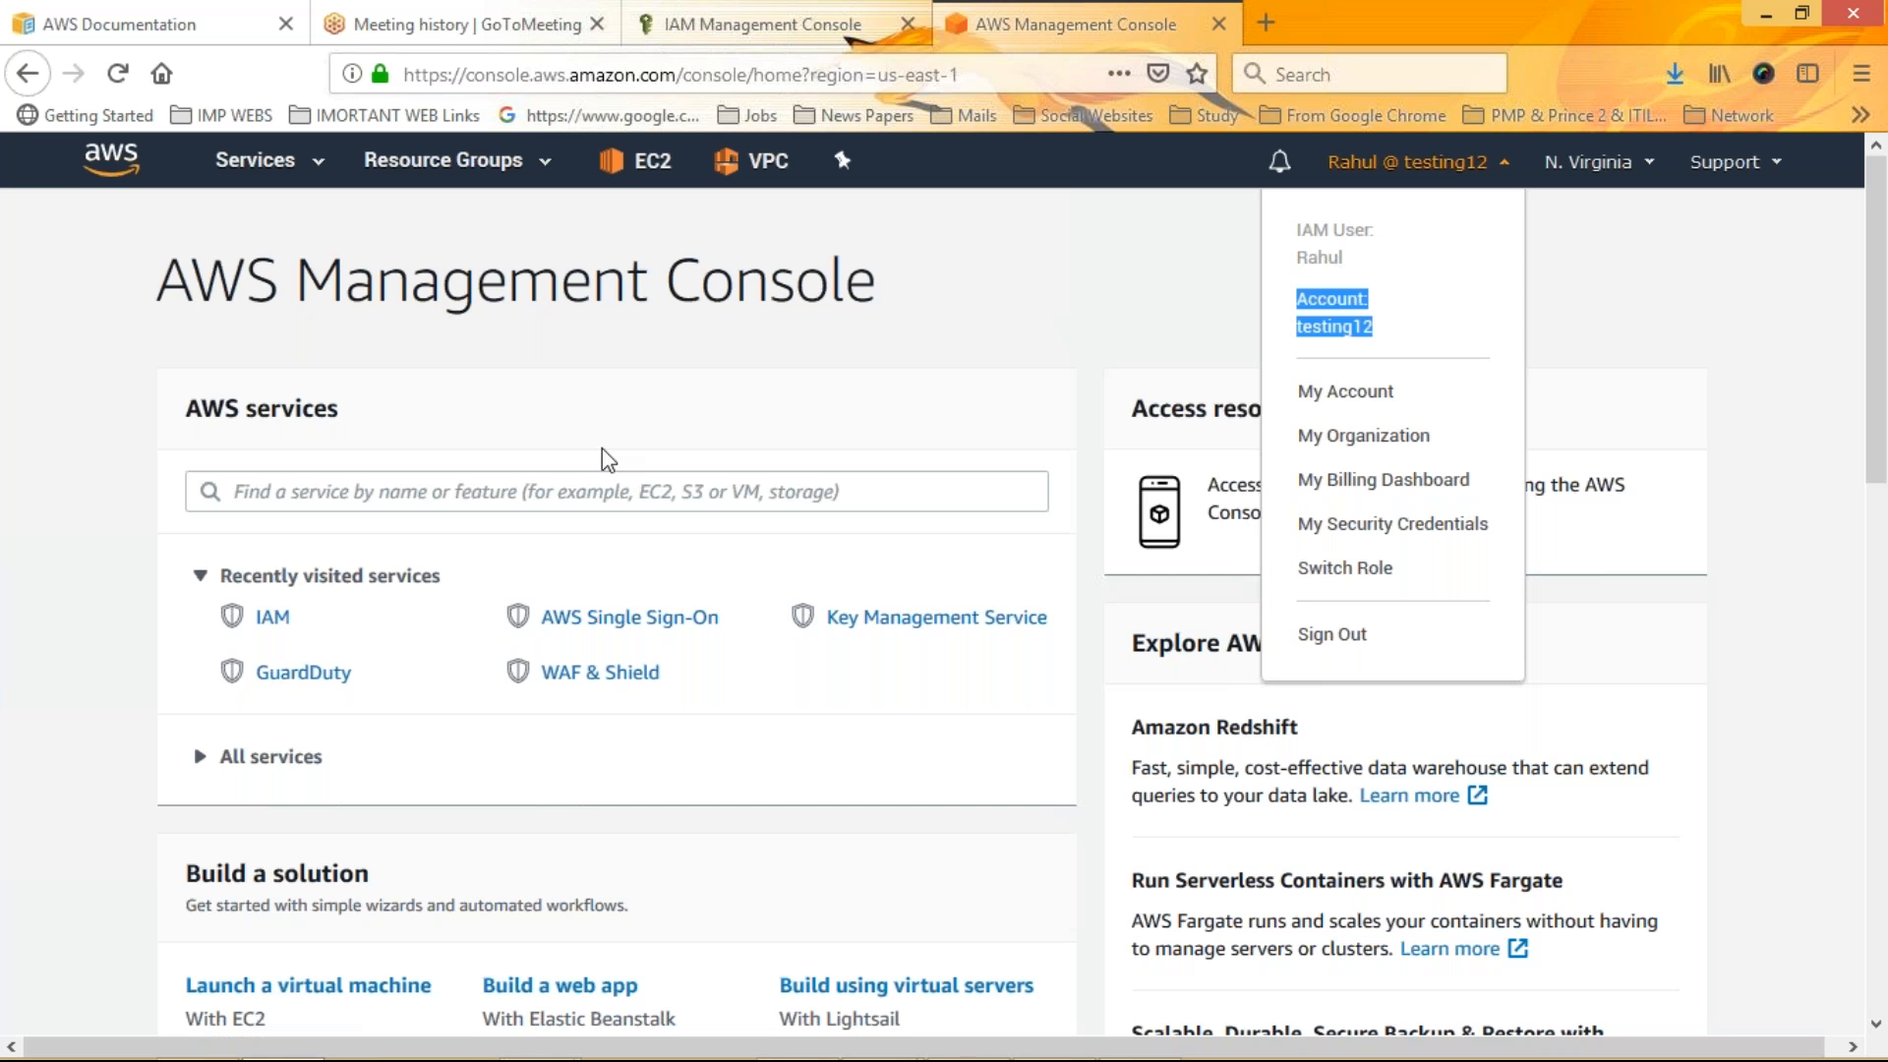
click(803, 408)
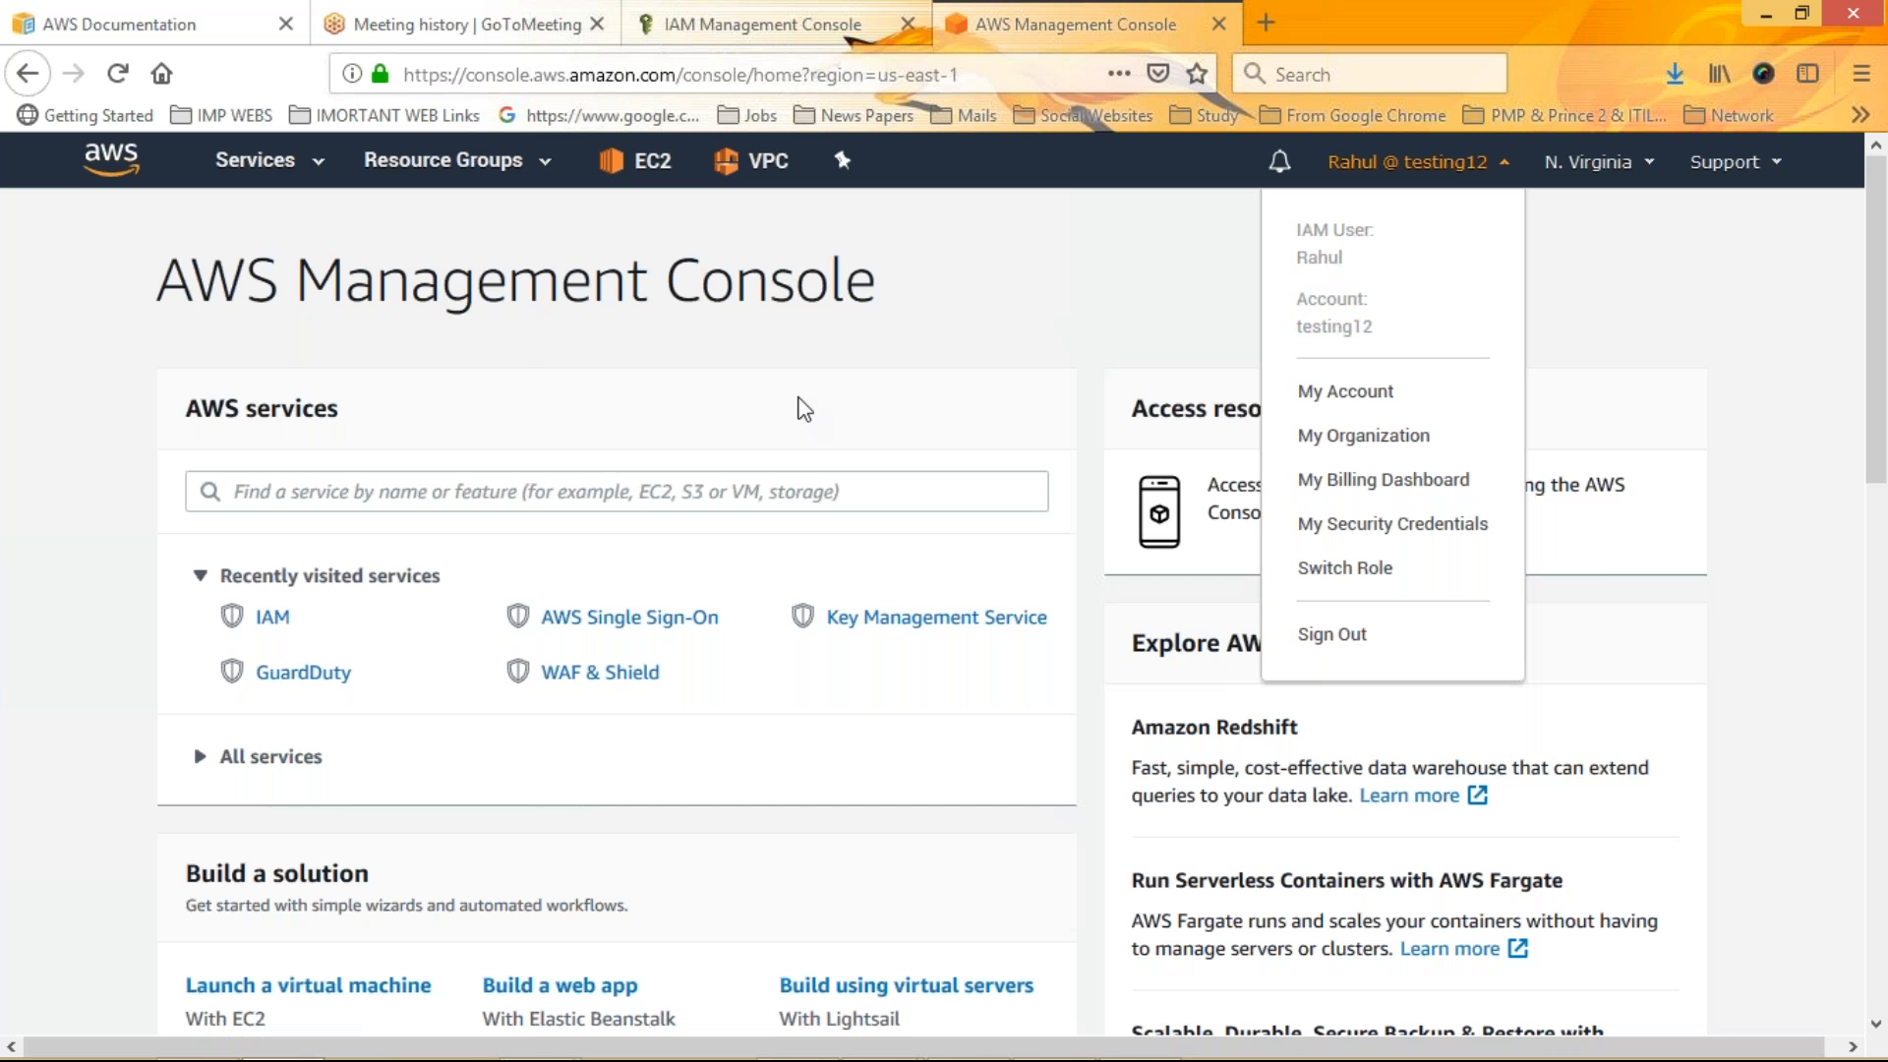
click(804, 408)
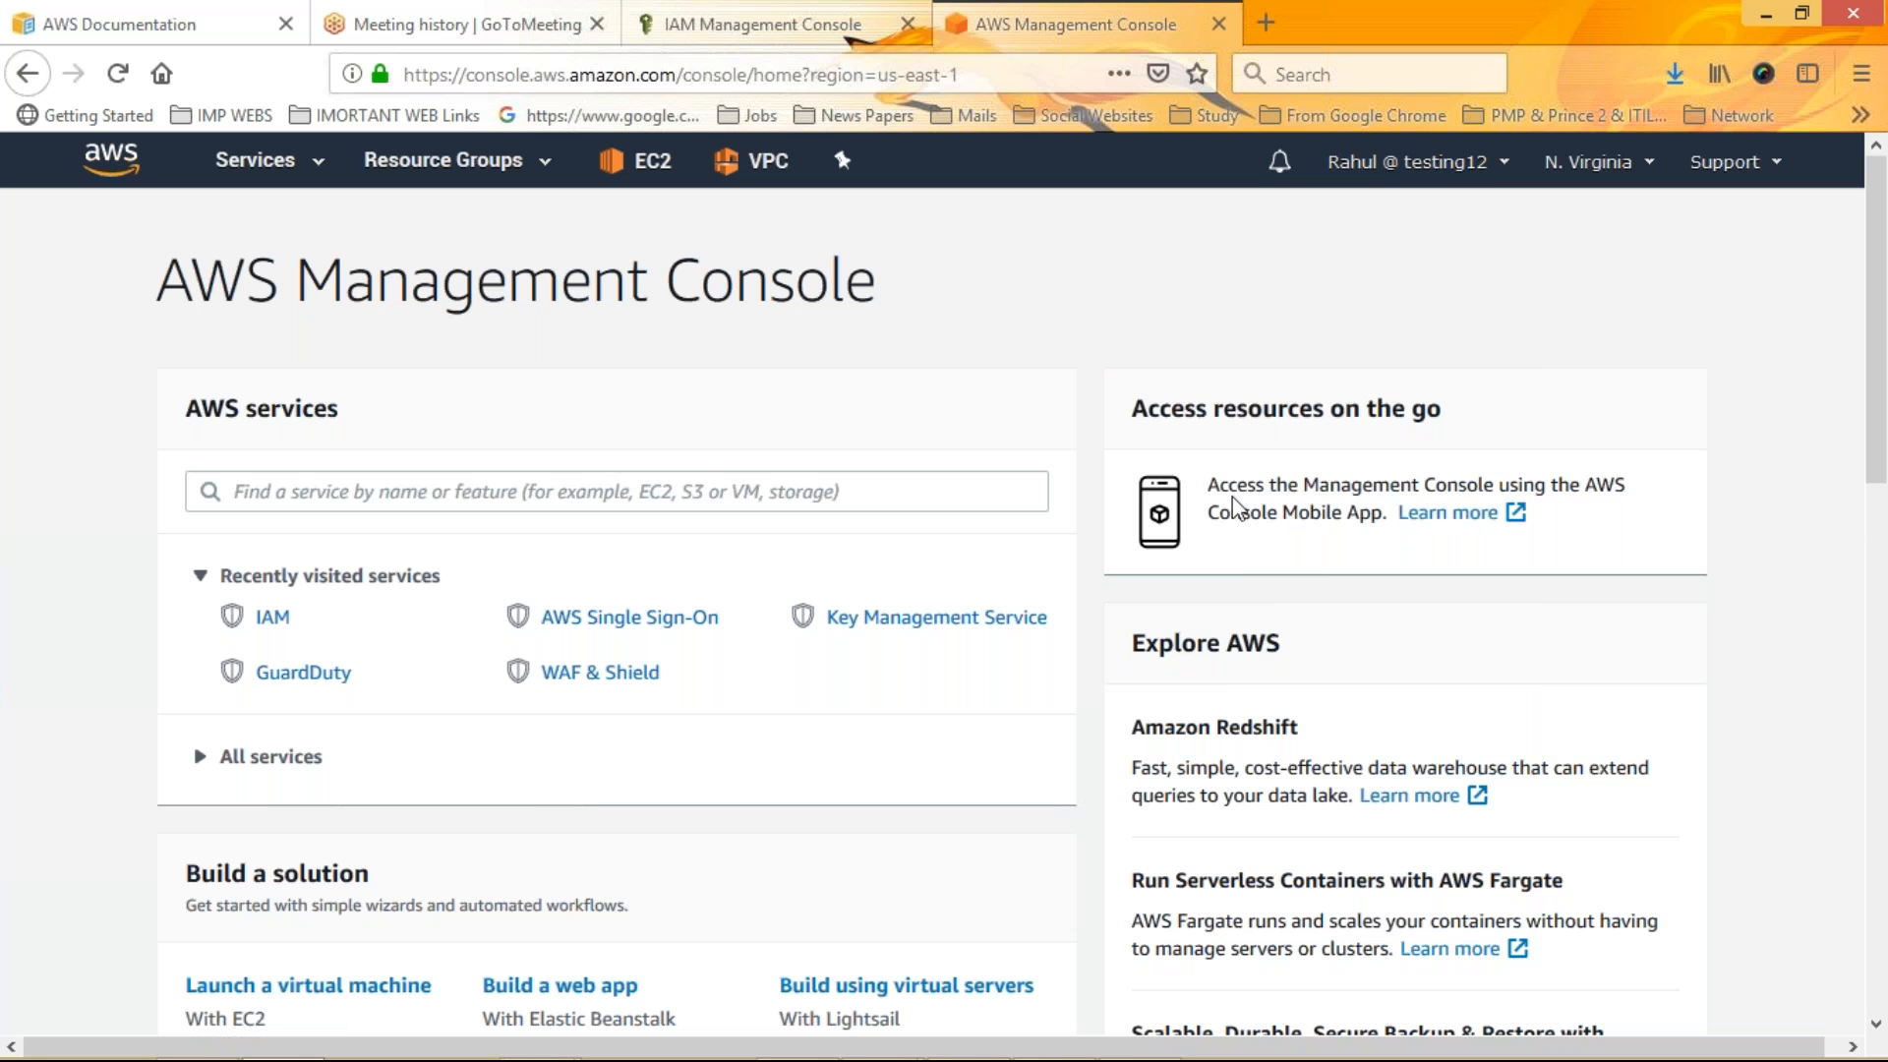
drag(1205, 497, 1386, 506)
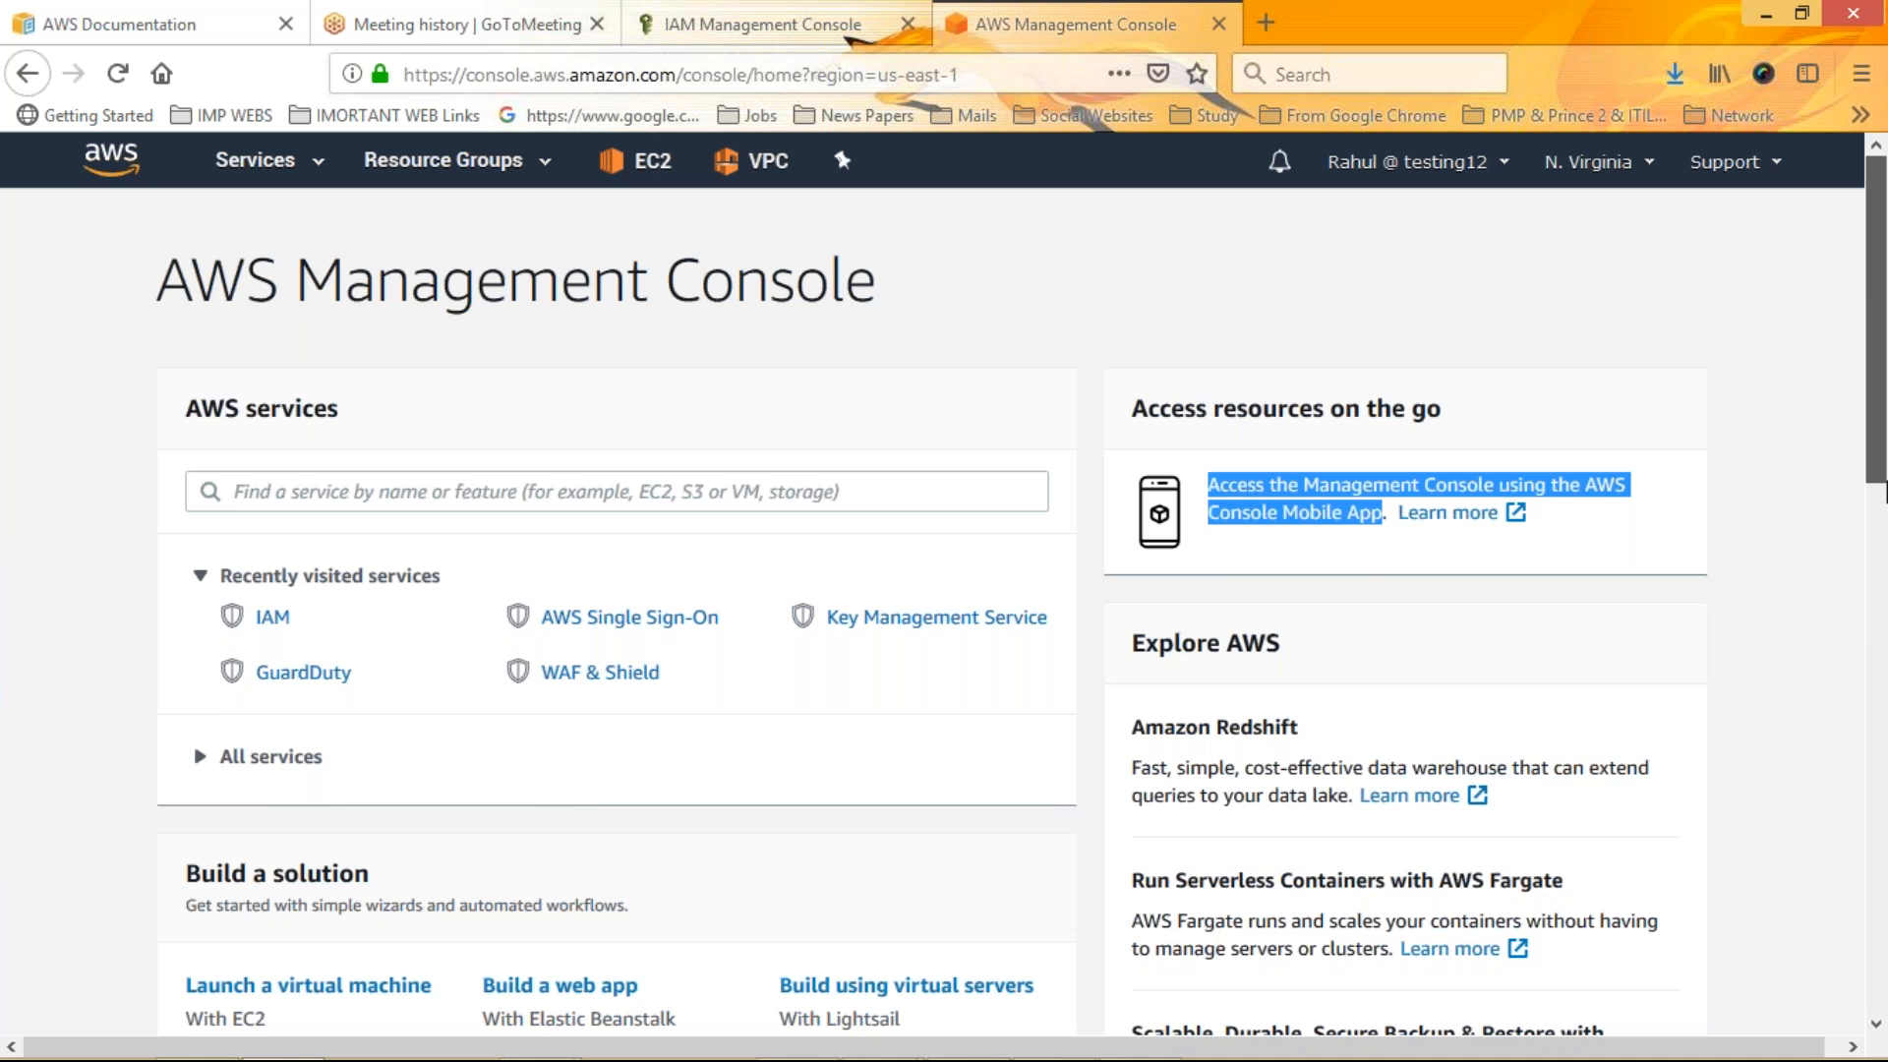
Sign out of the IAM user's console session
scroll(1883, 489, down, 4)
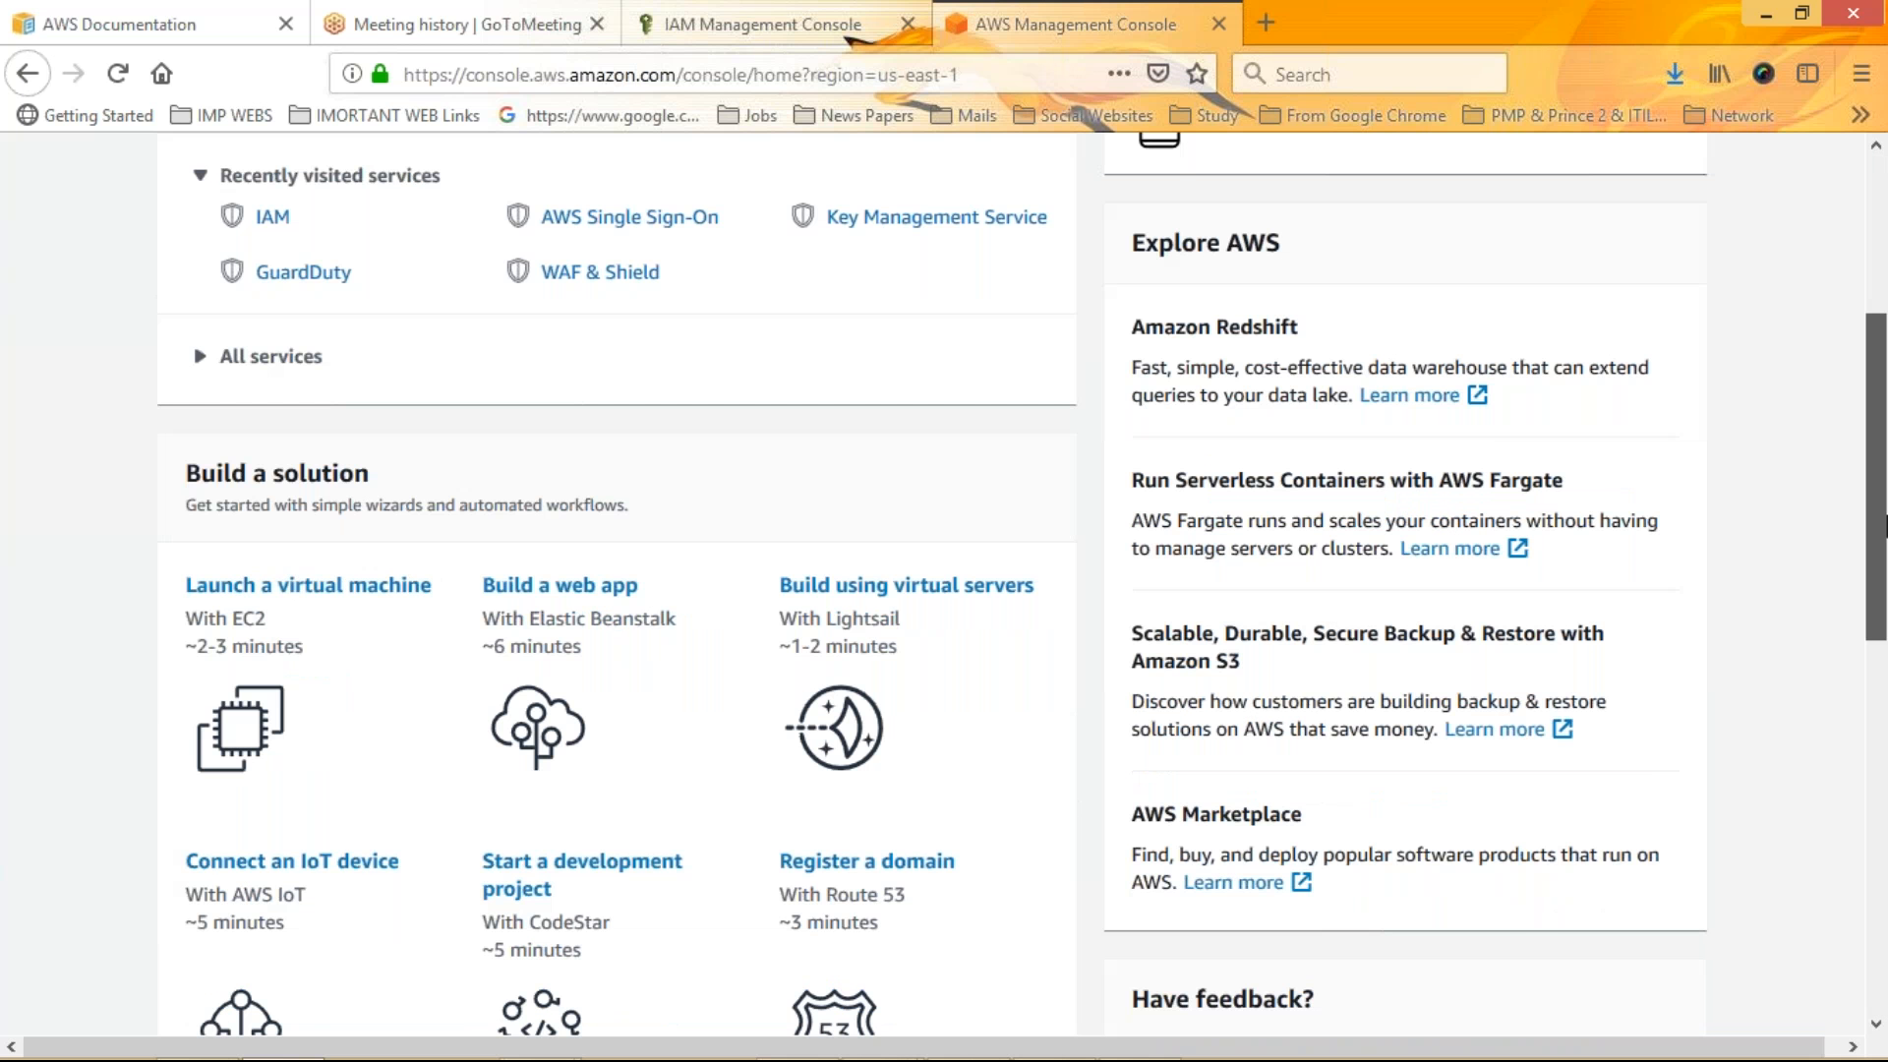
scroll(1883, 526, up, 4)
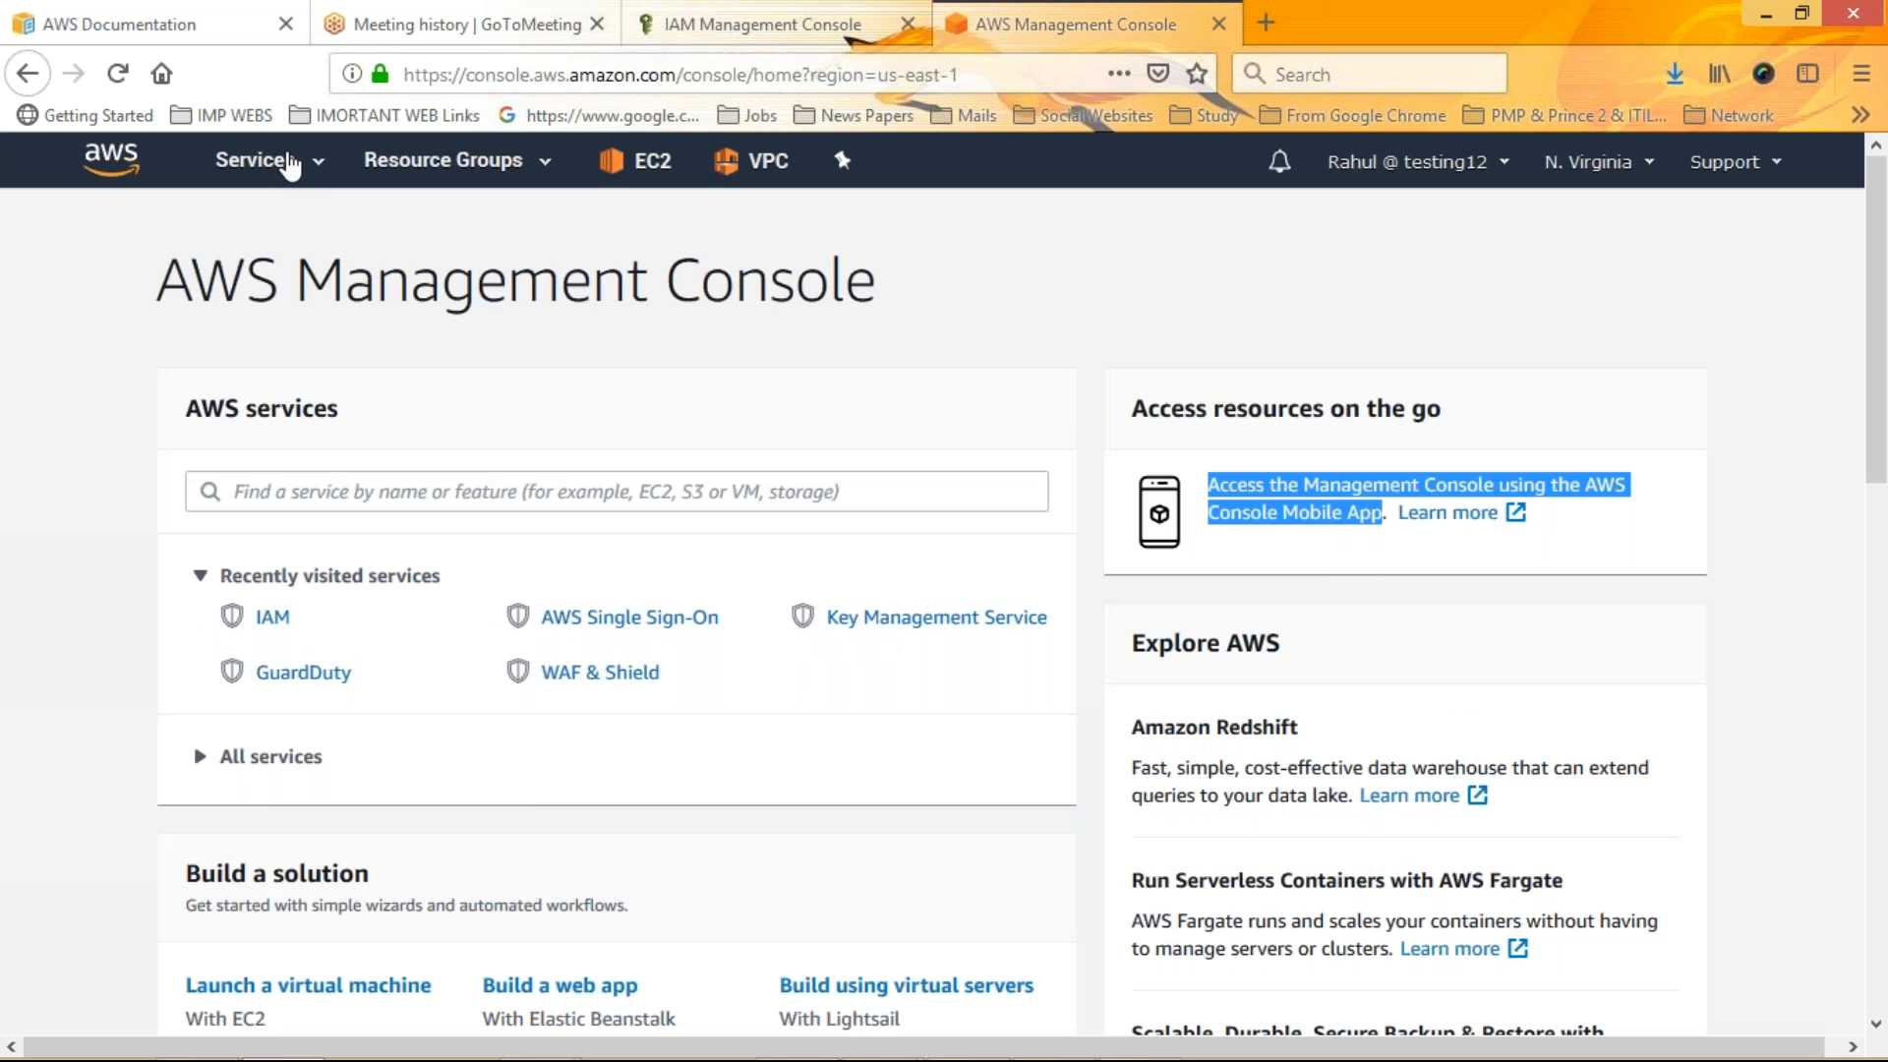
click(289, 167)
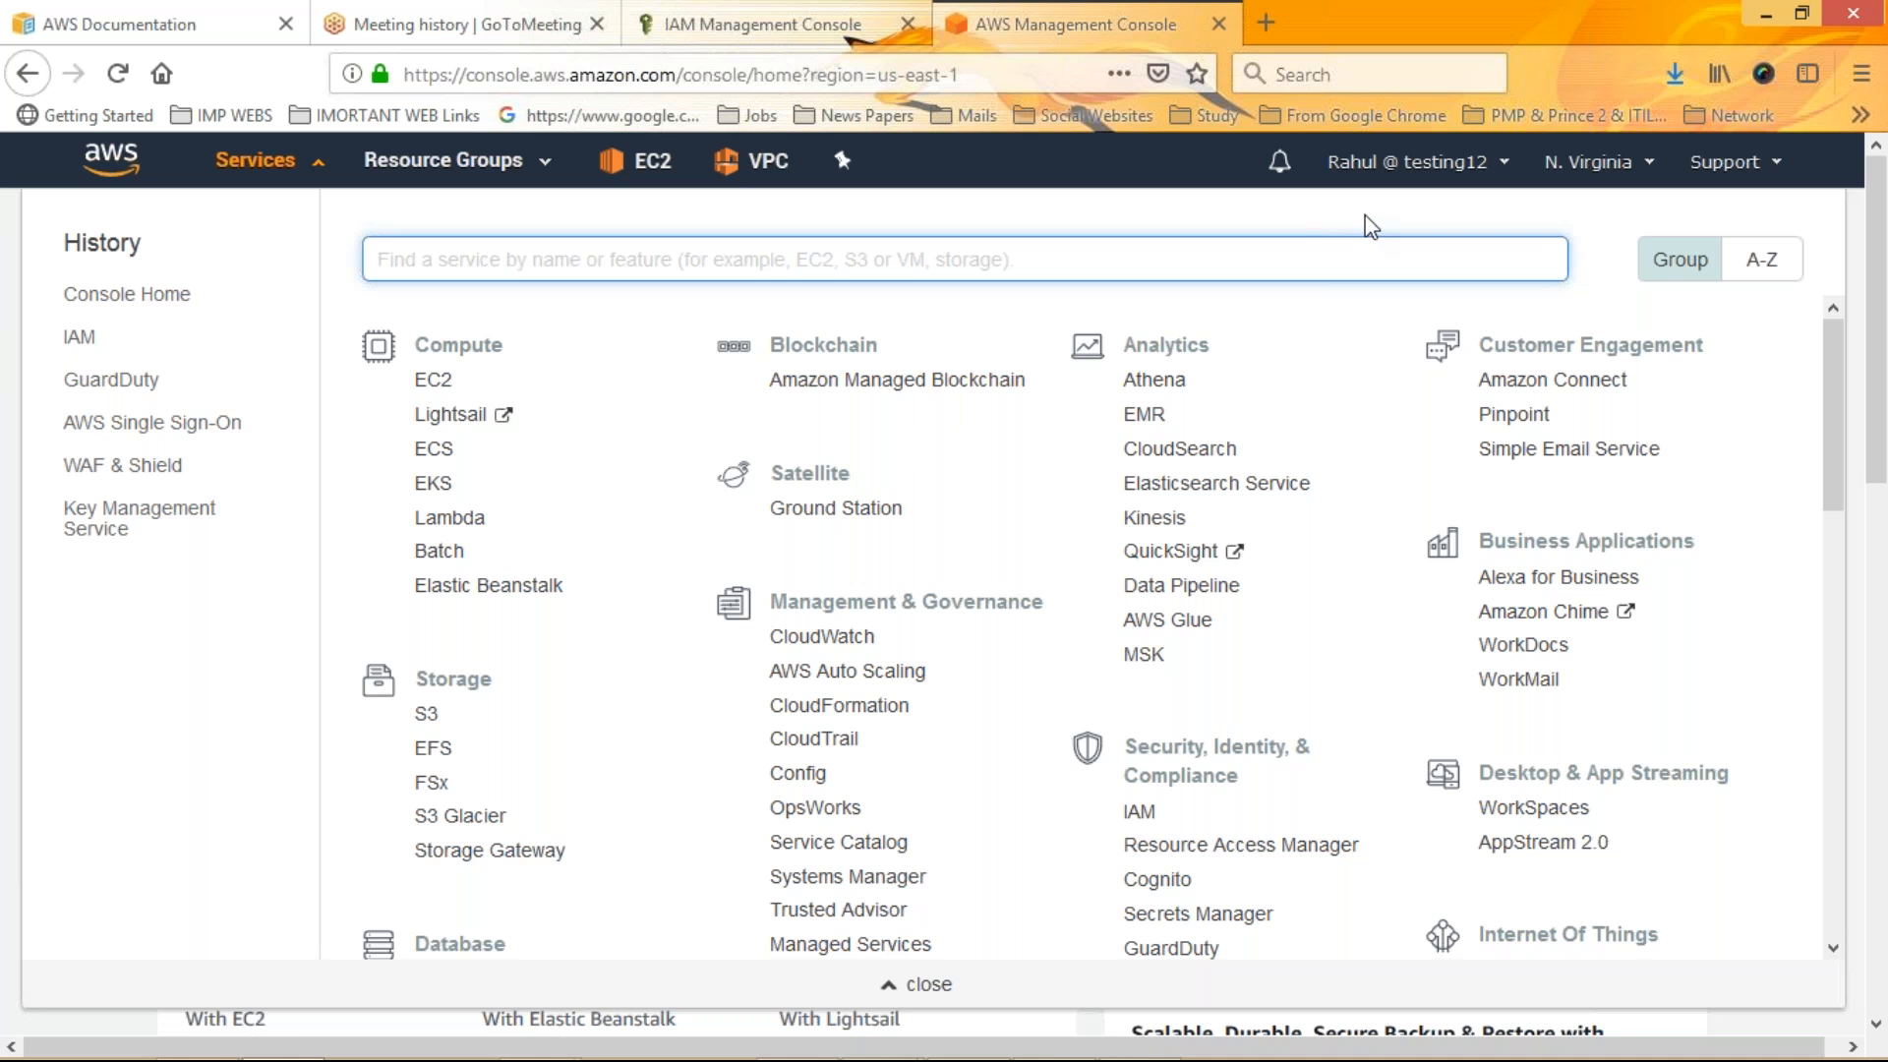
click(1381, 164)
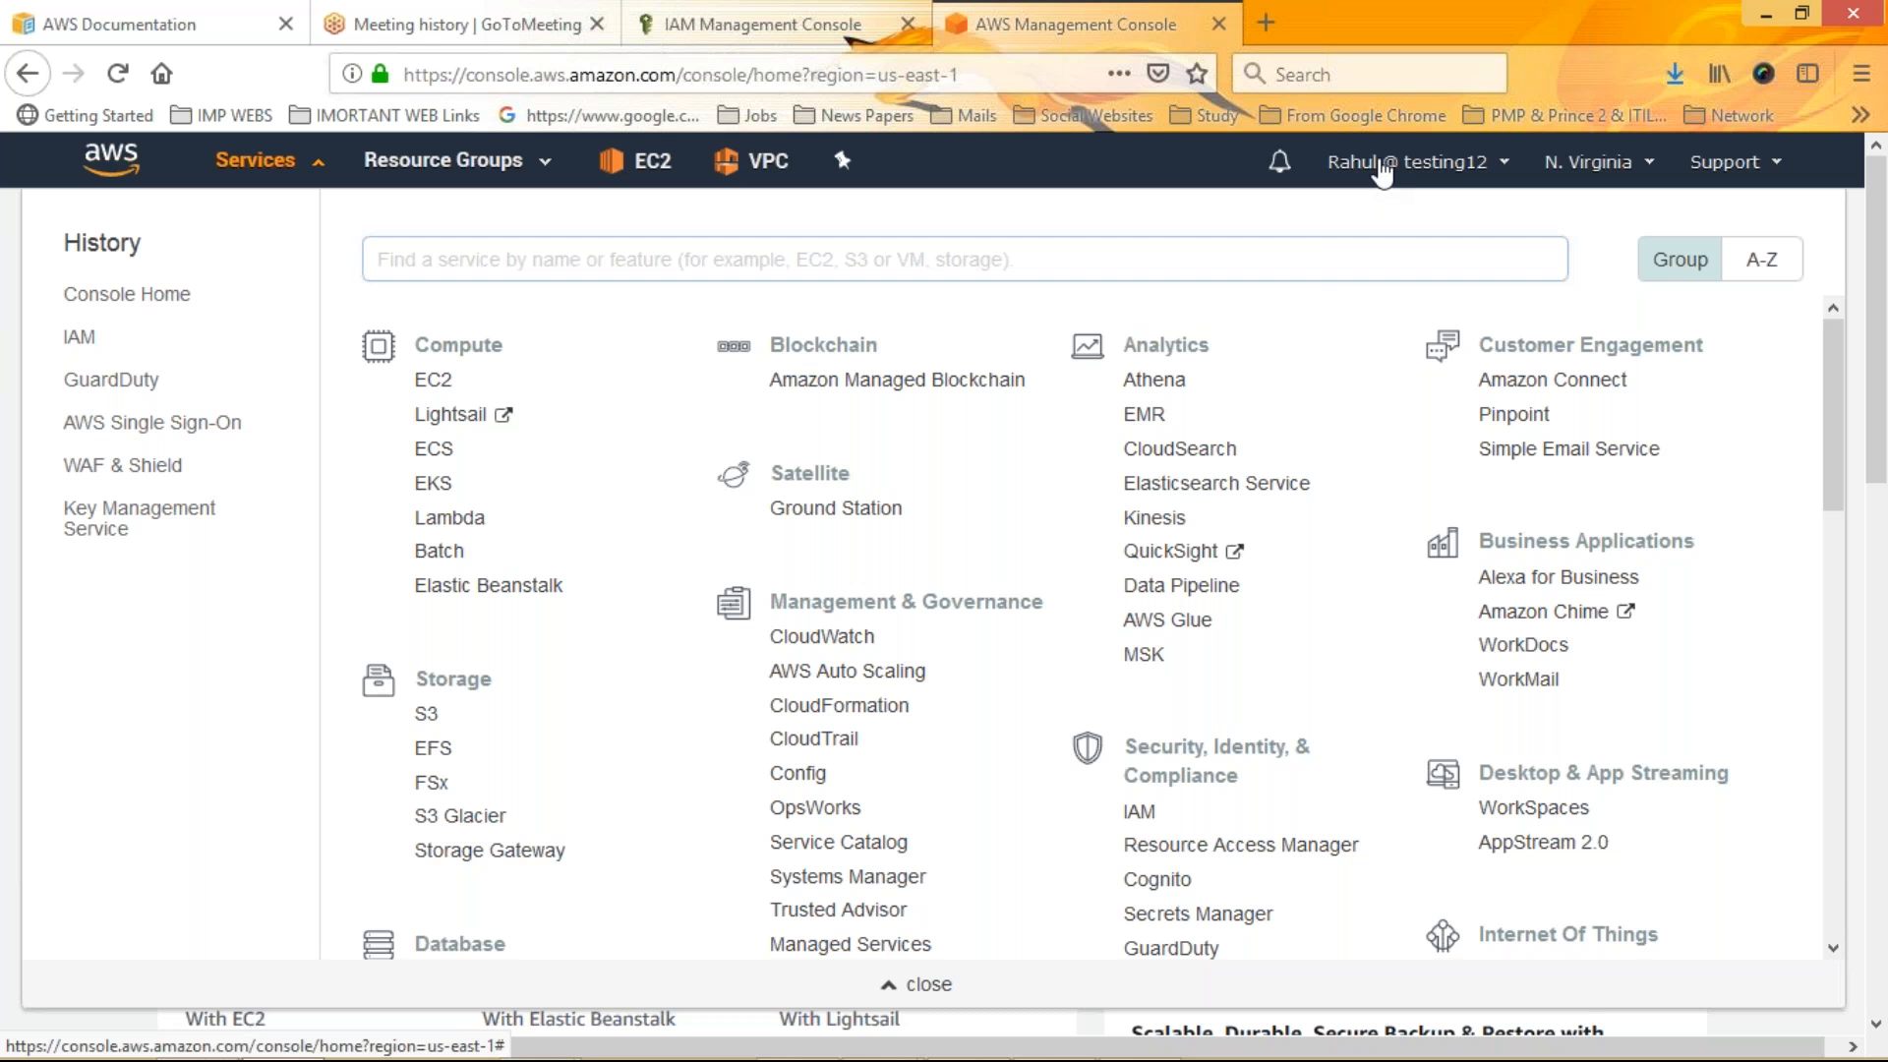
click(1381, 164)
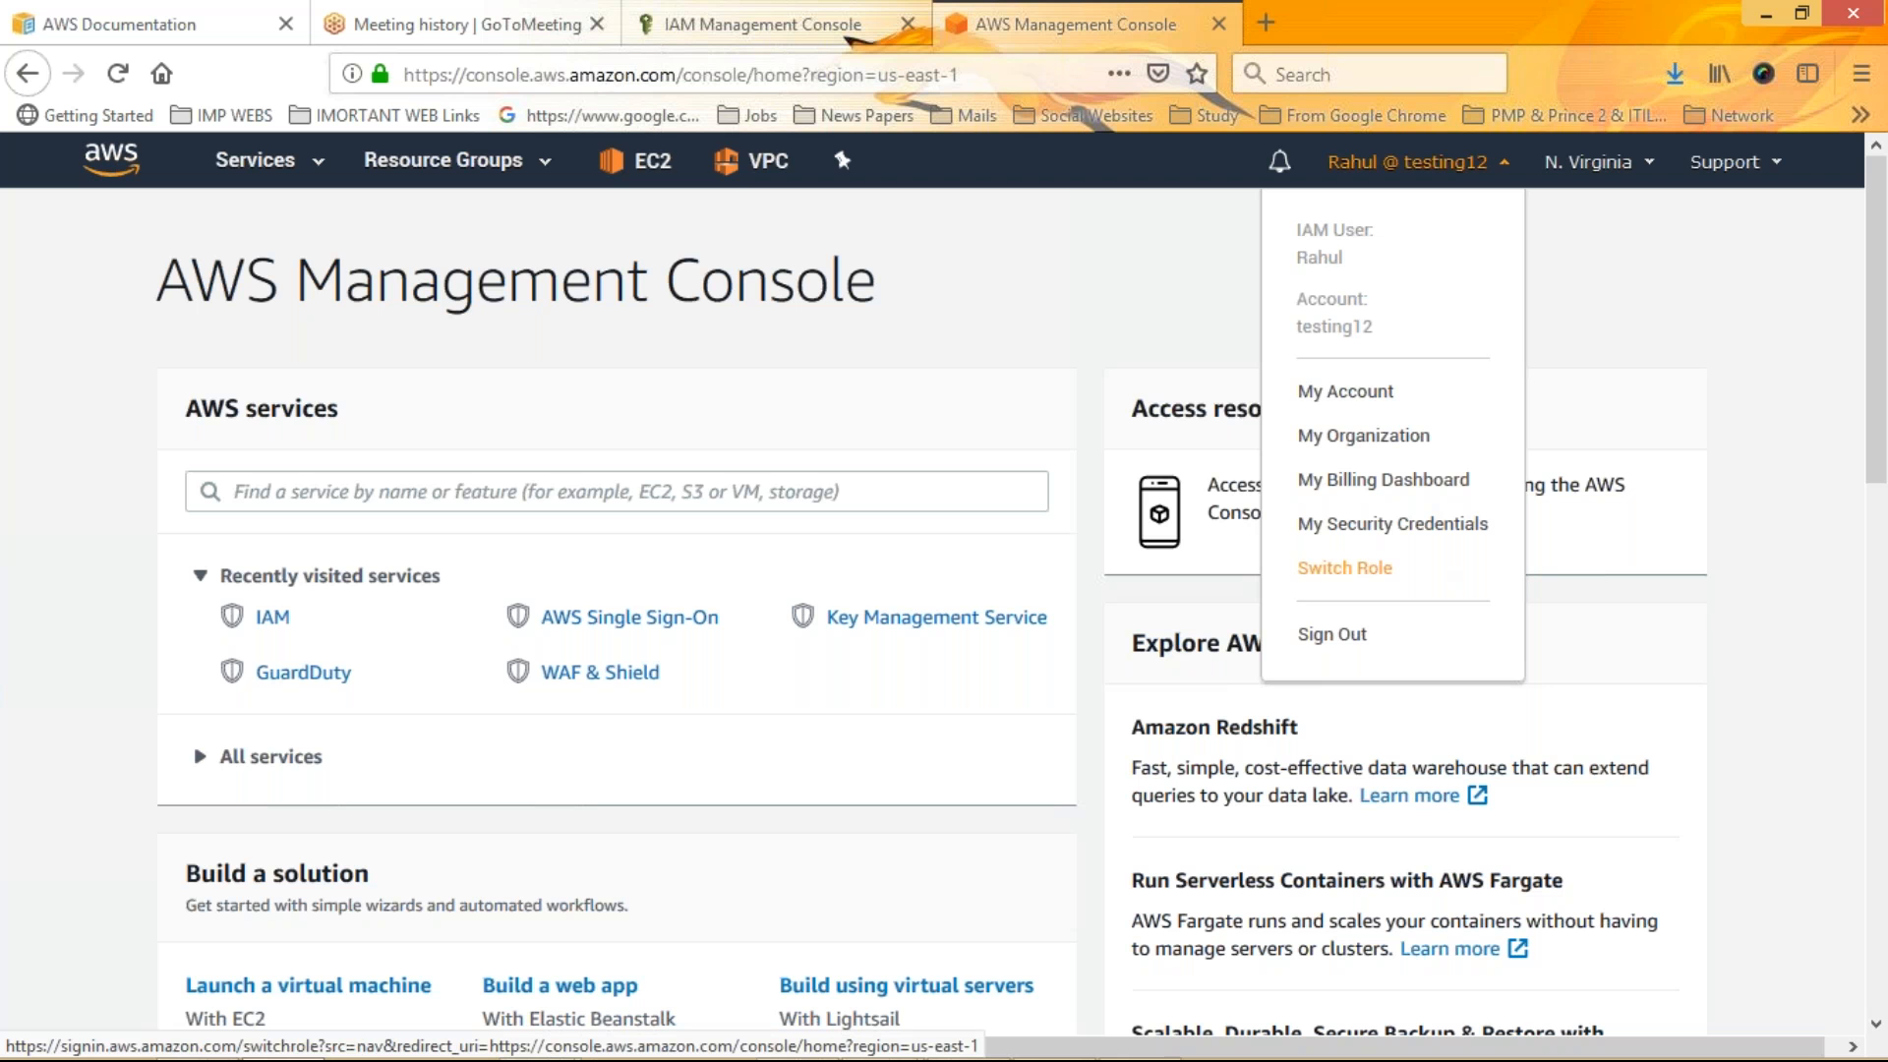
click(1331, 638)
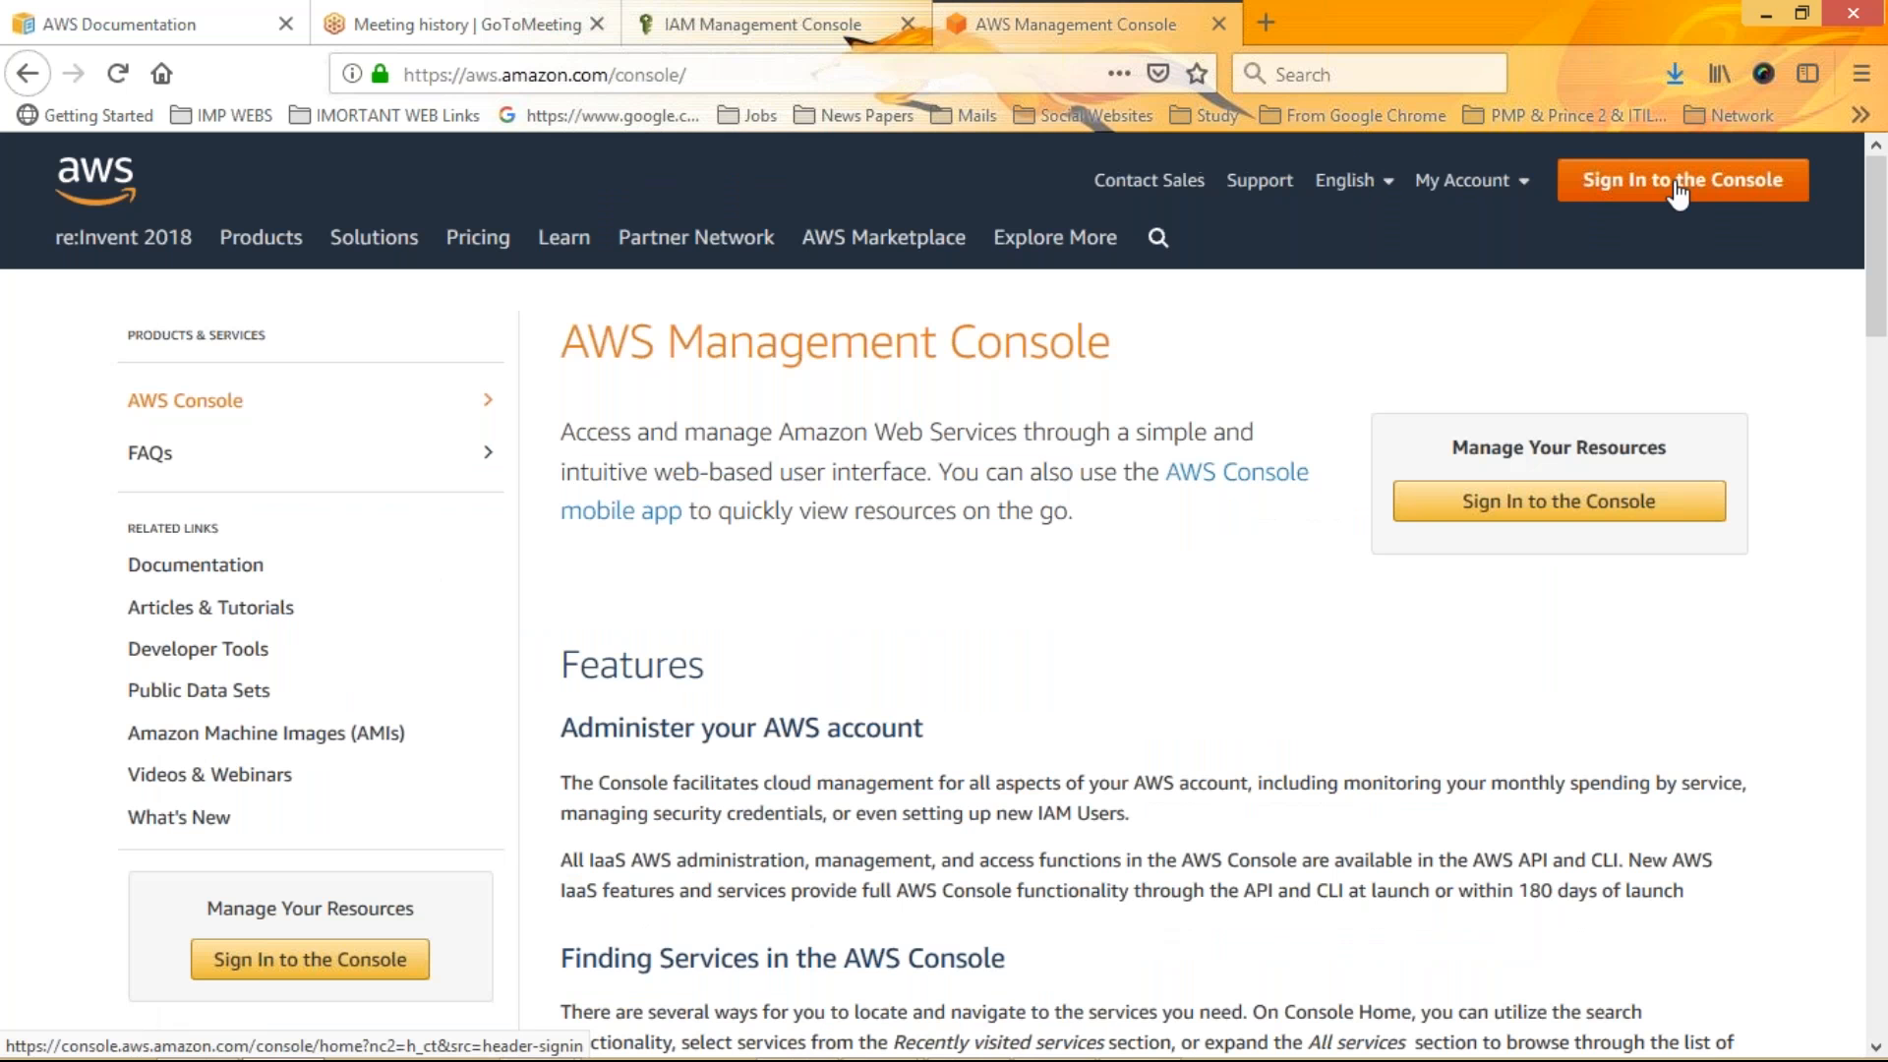
Return to the console sign-in and close the signed-out IAM console tab
click(1678, 182)
click(889, 24)
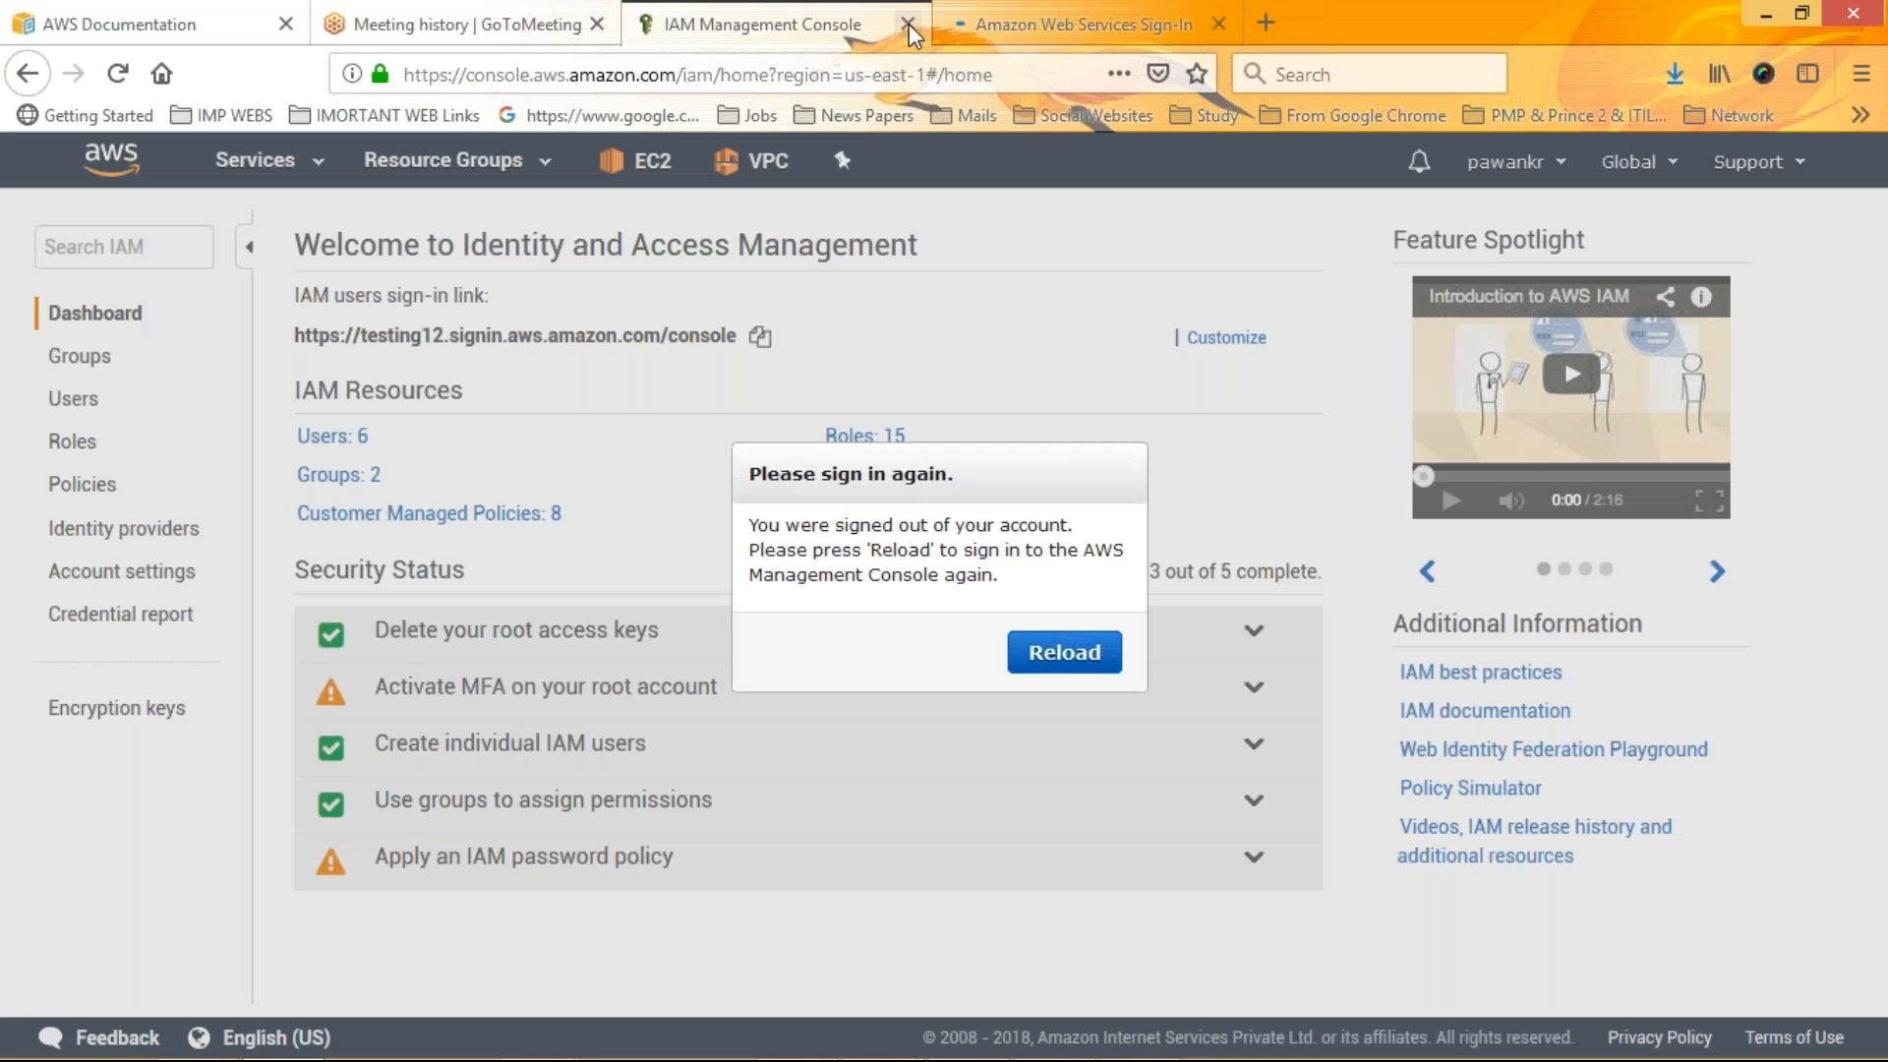
click(909, 24)
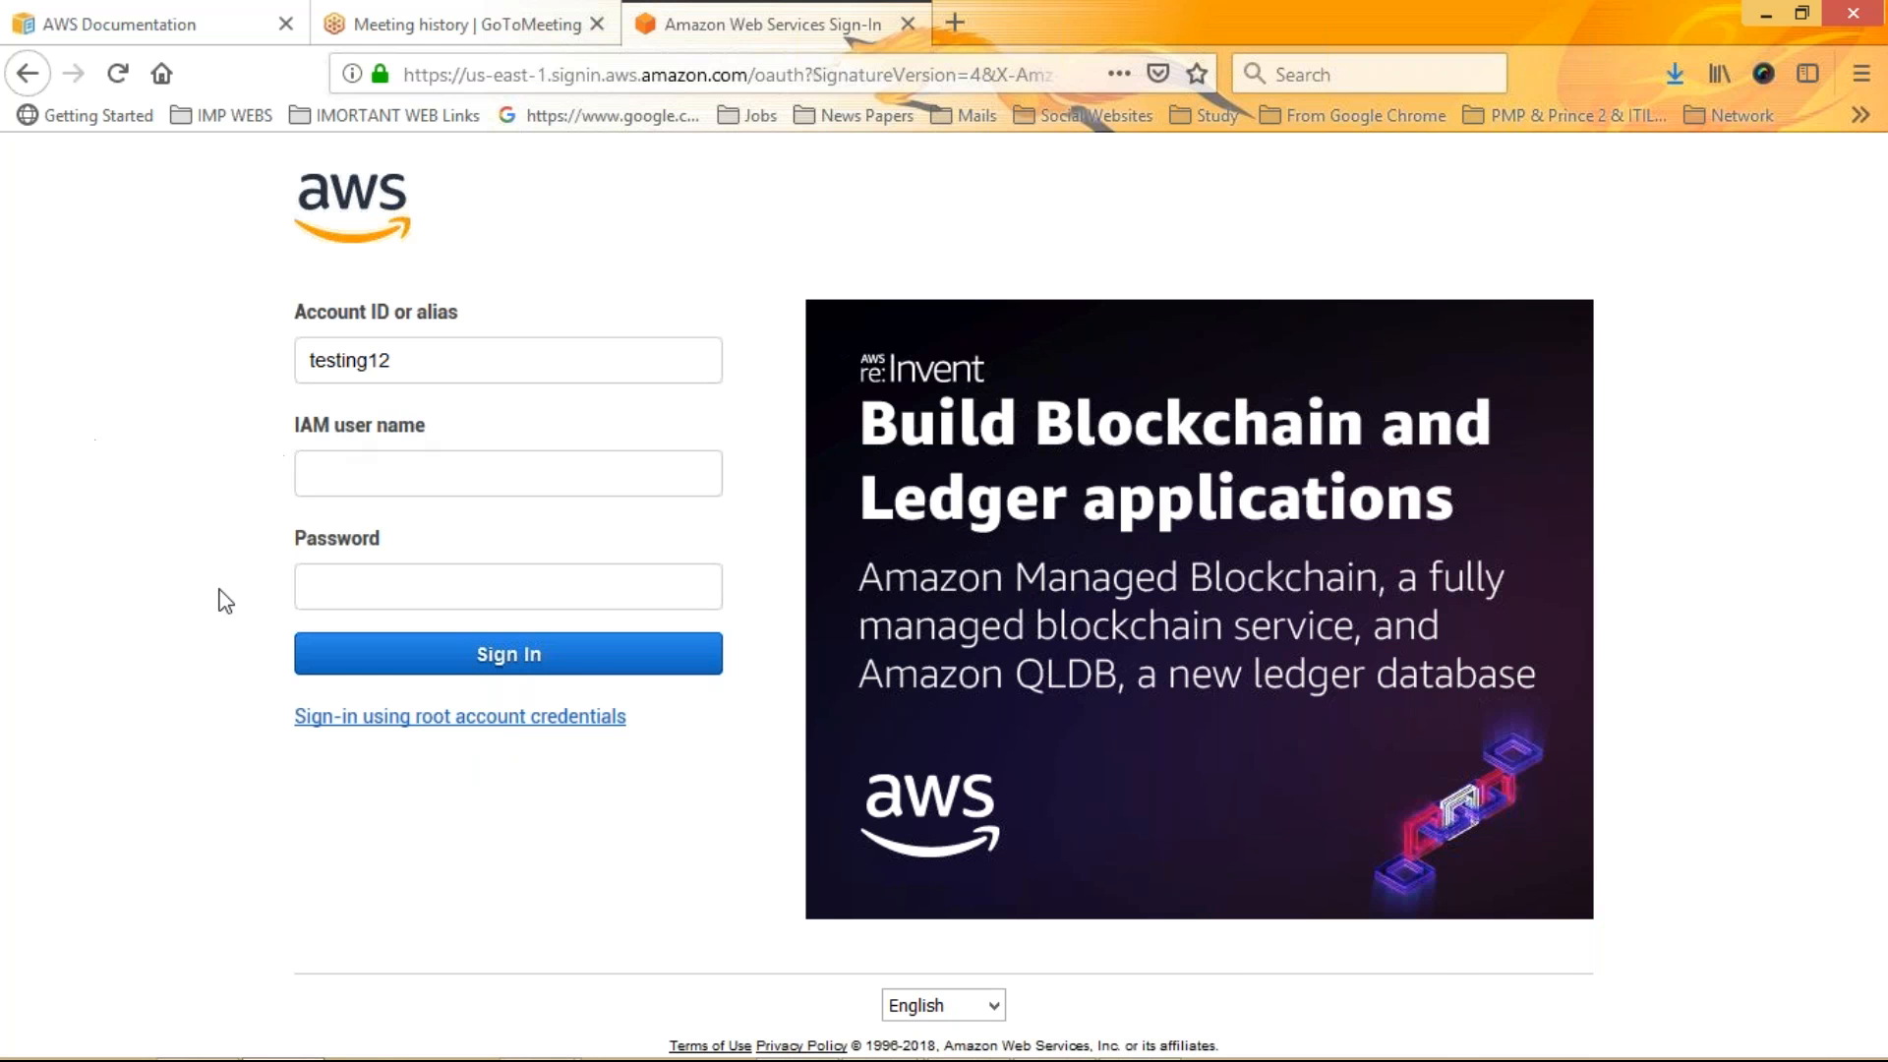
Sign in with root account credentials, filling in the saved root password
click(502, 718)
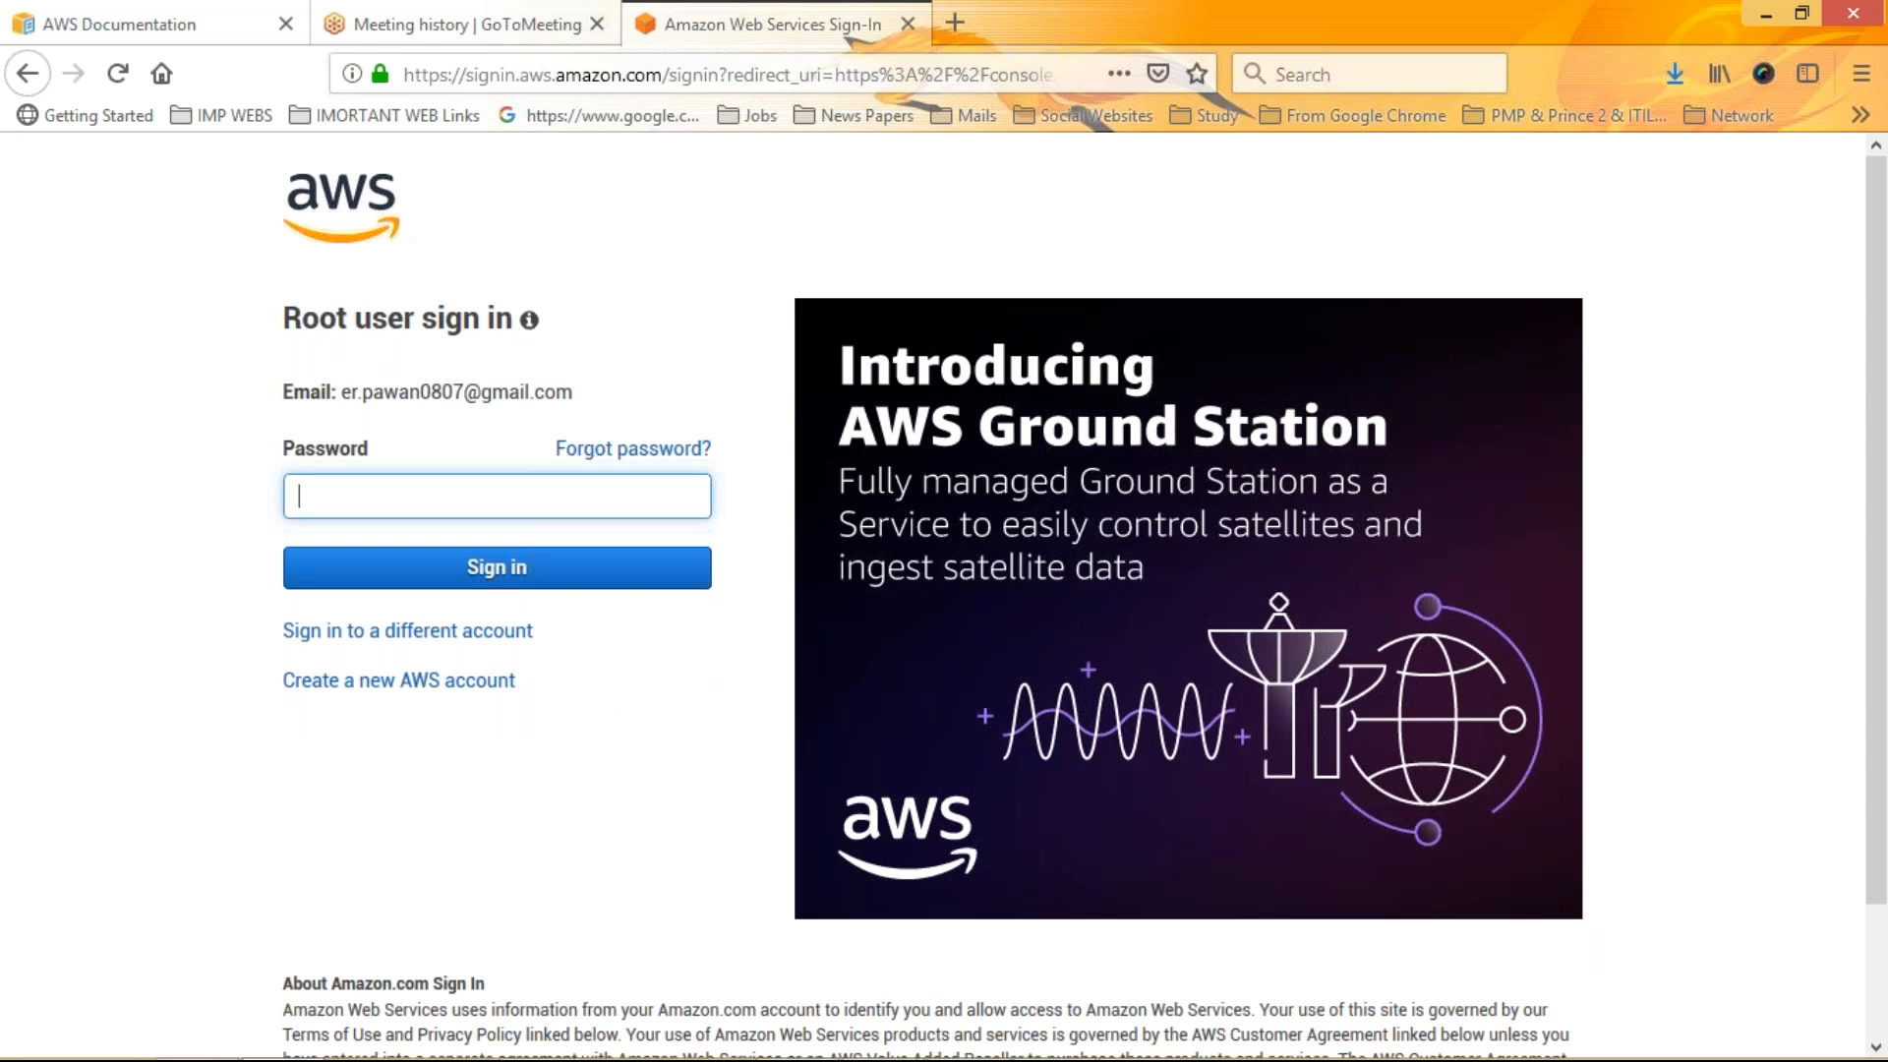
click(379, 489)
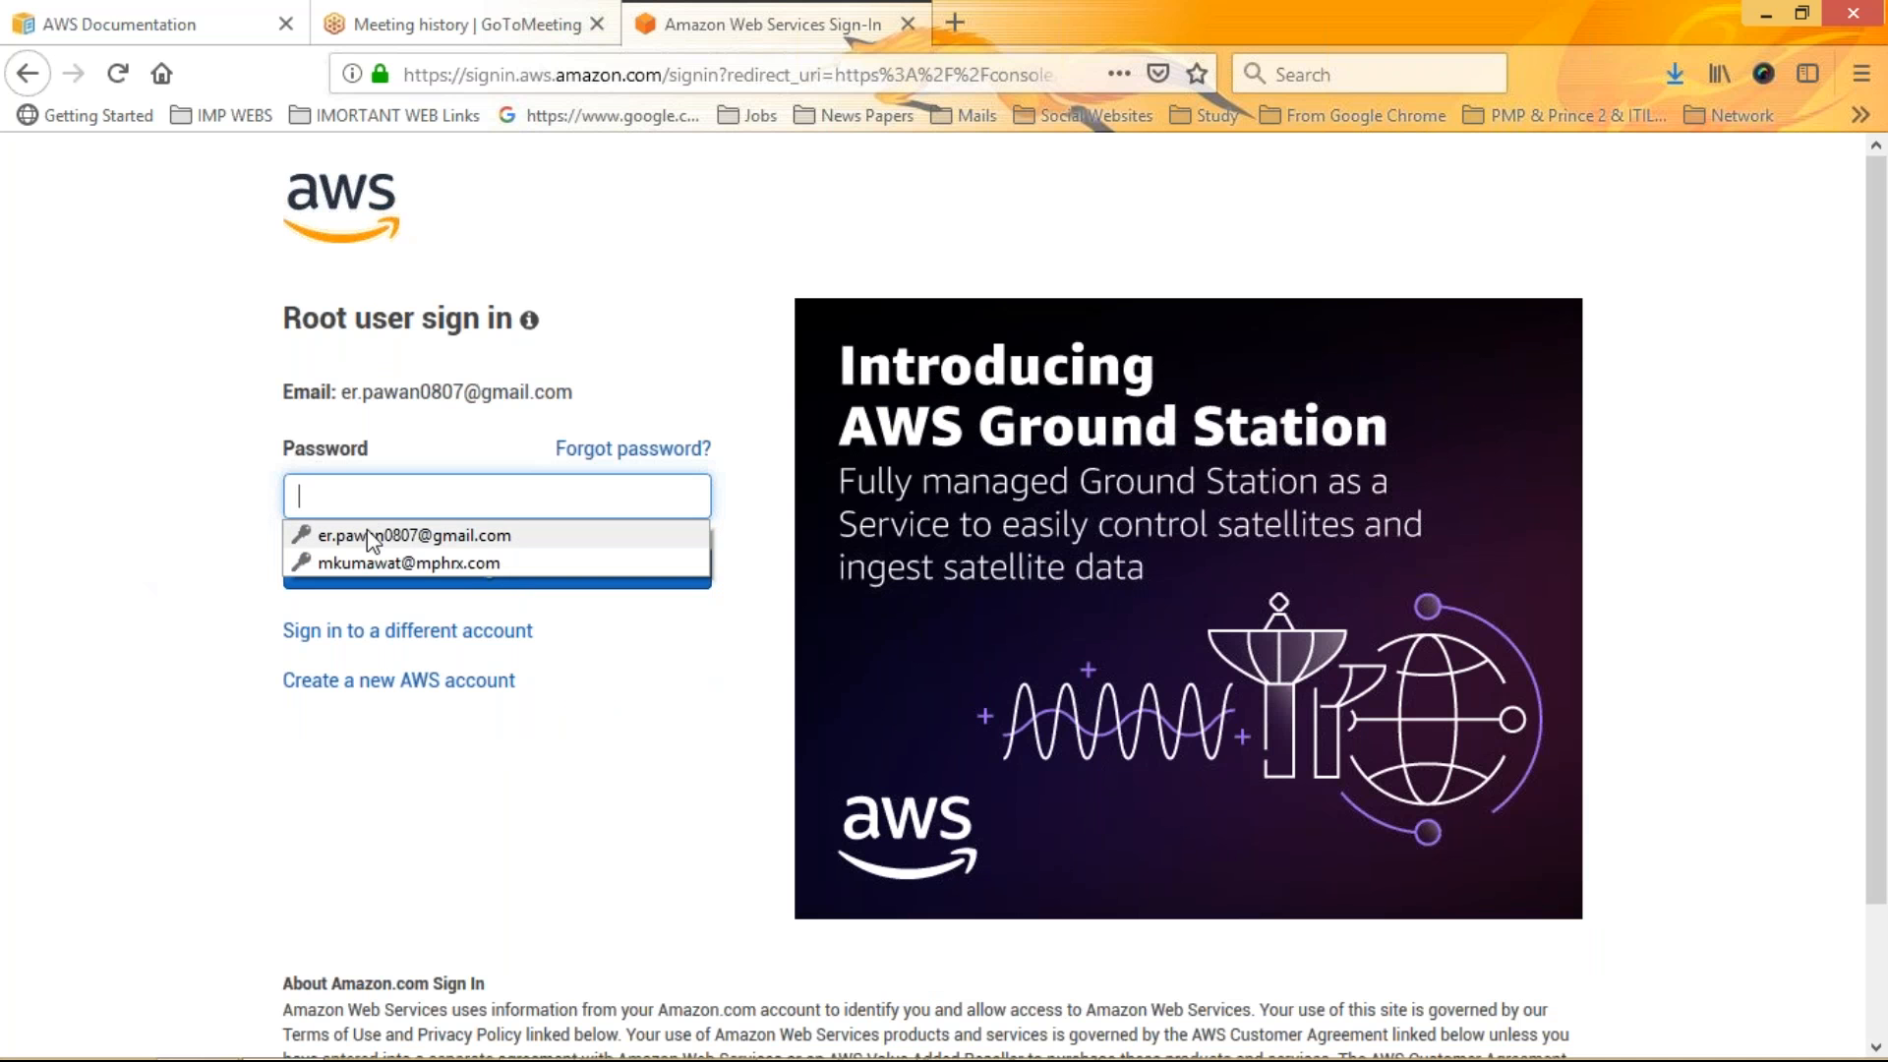
click(364, 534)
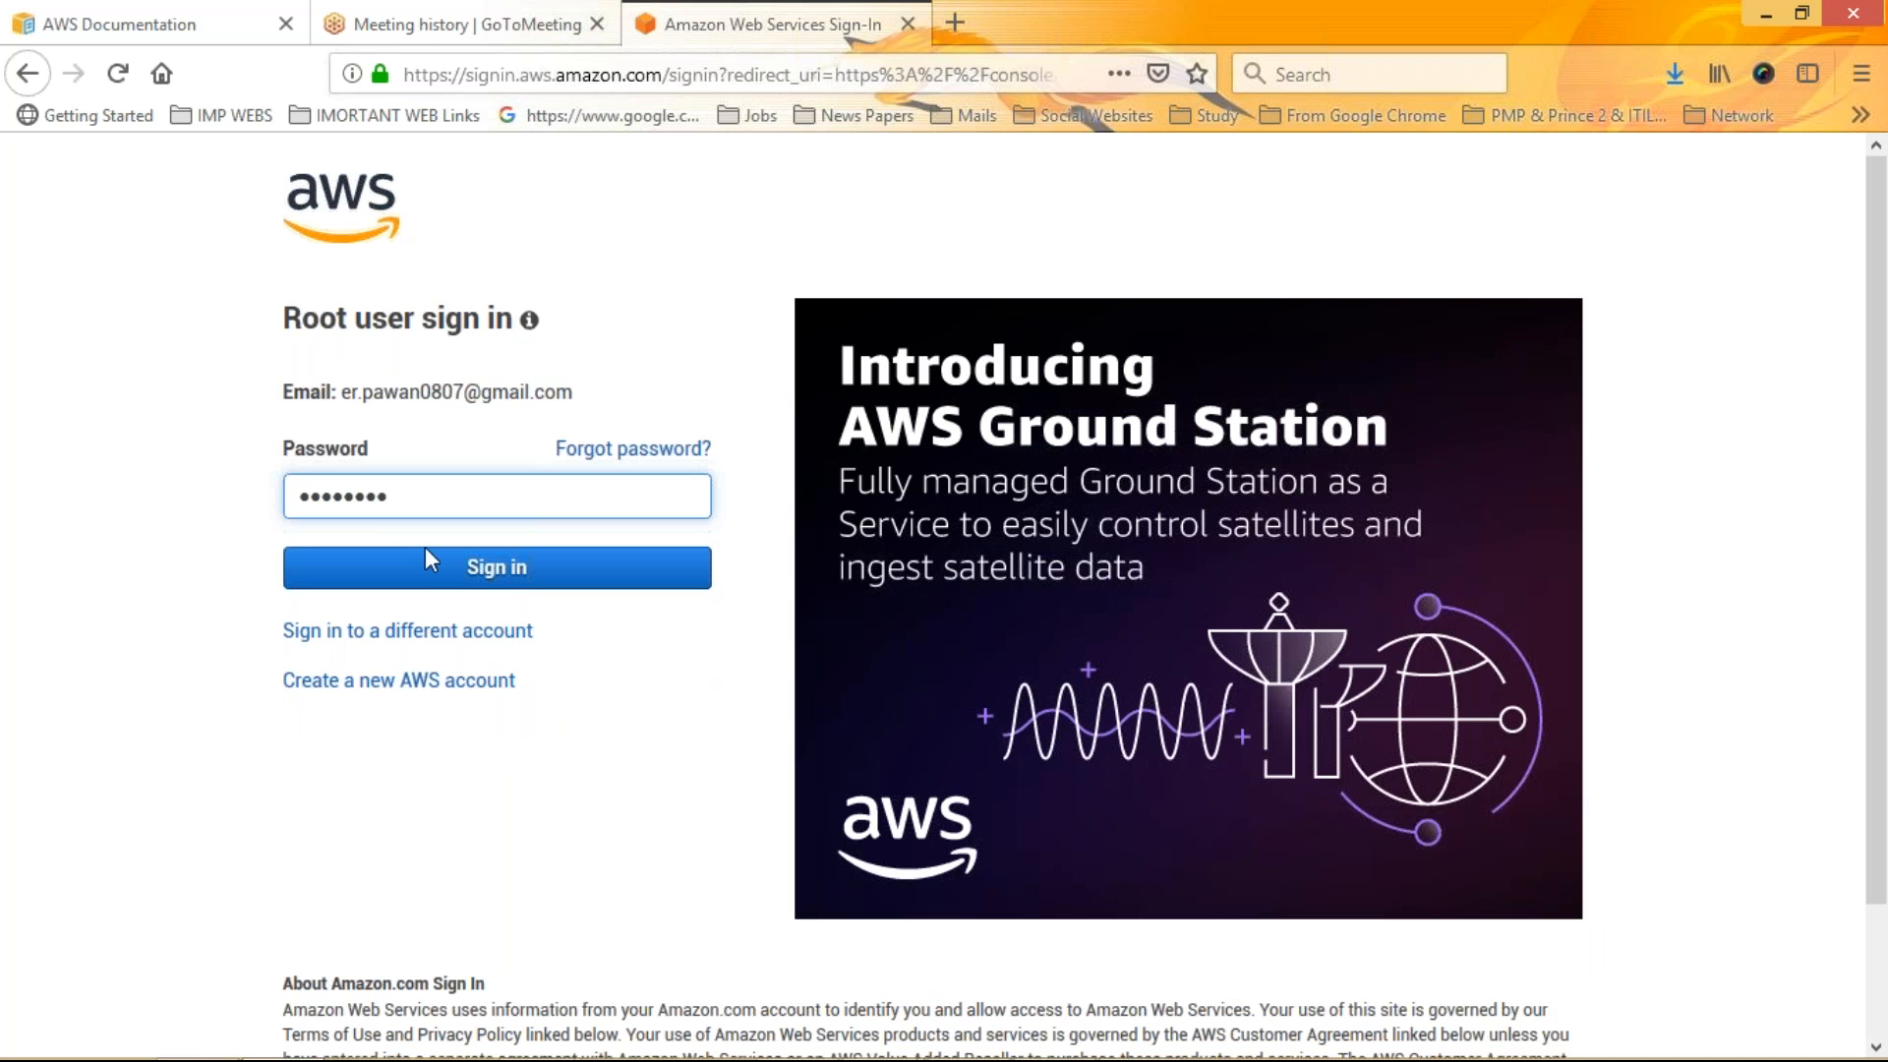
click(497, 580)
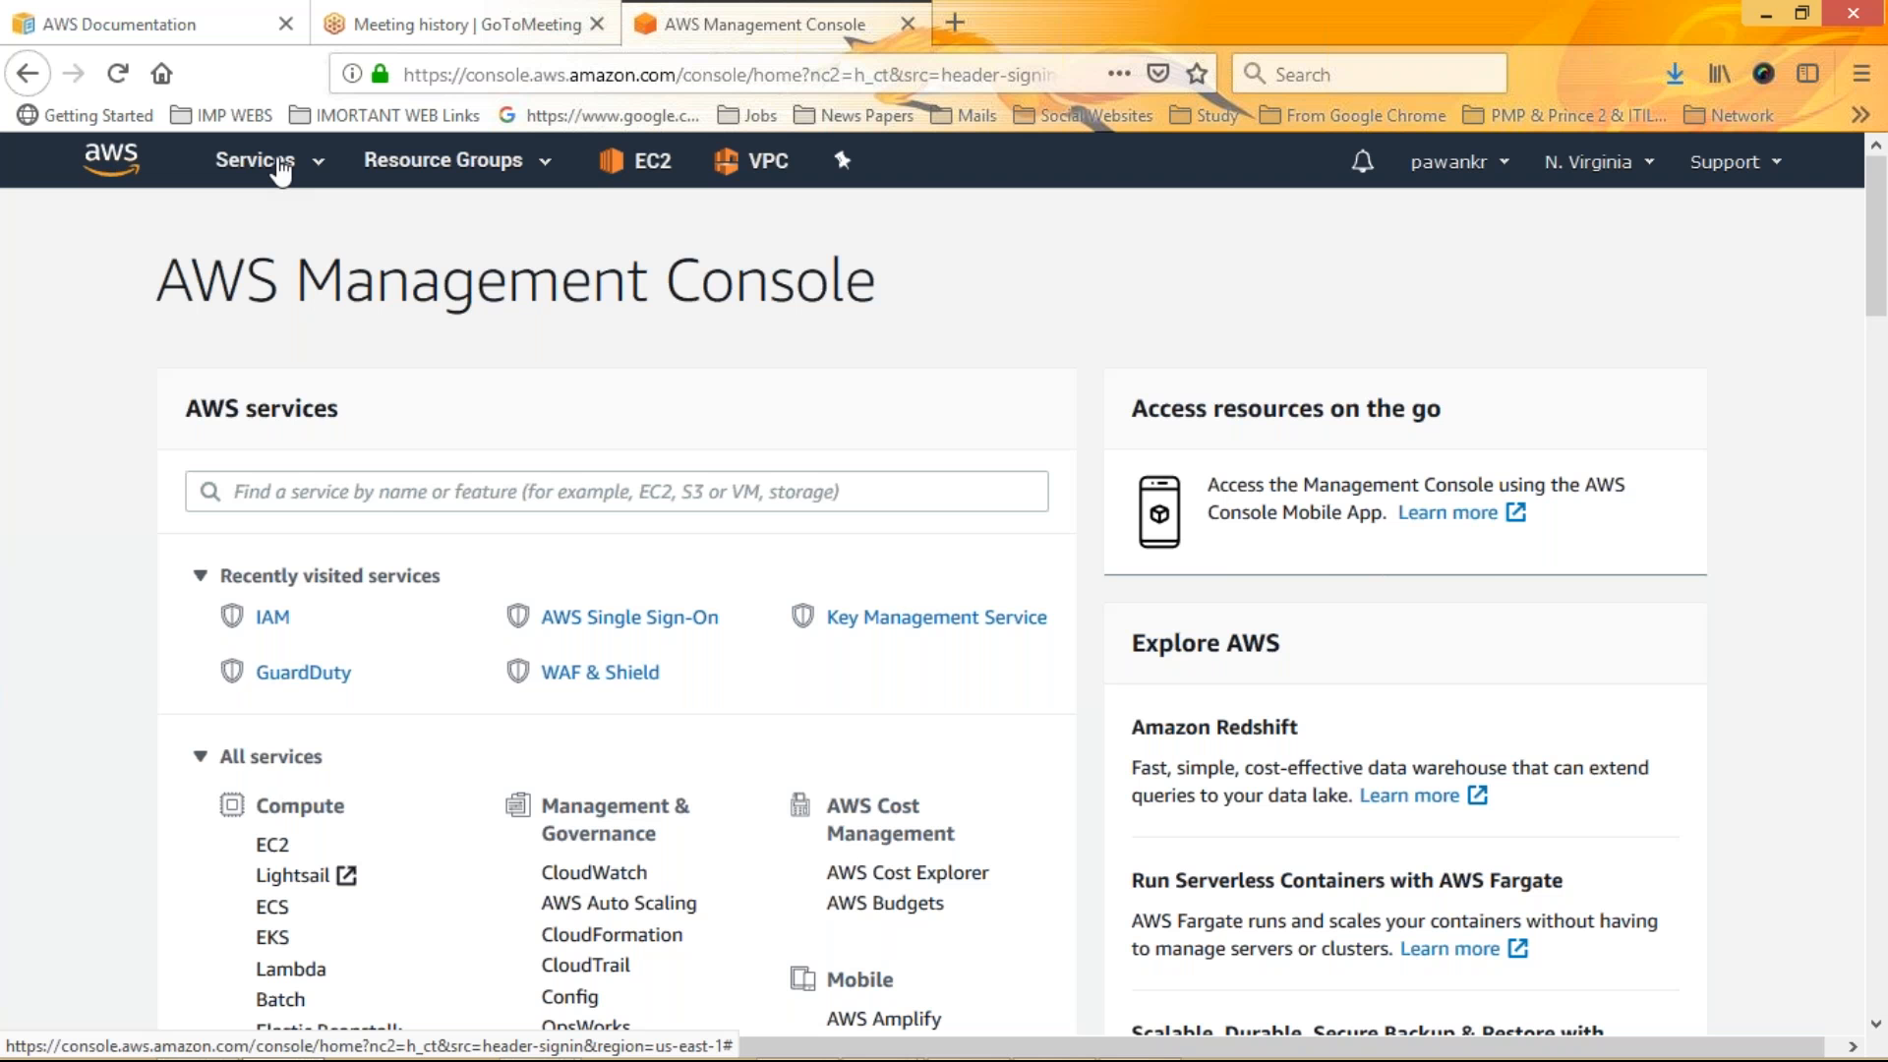
Open the Amazon Inspector service and read its dashboard description
click(282, 173)
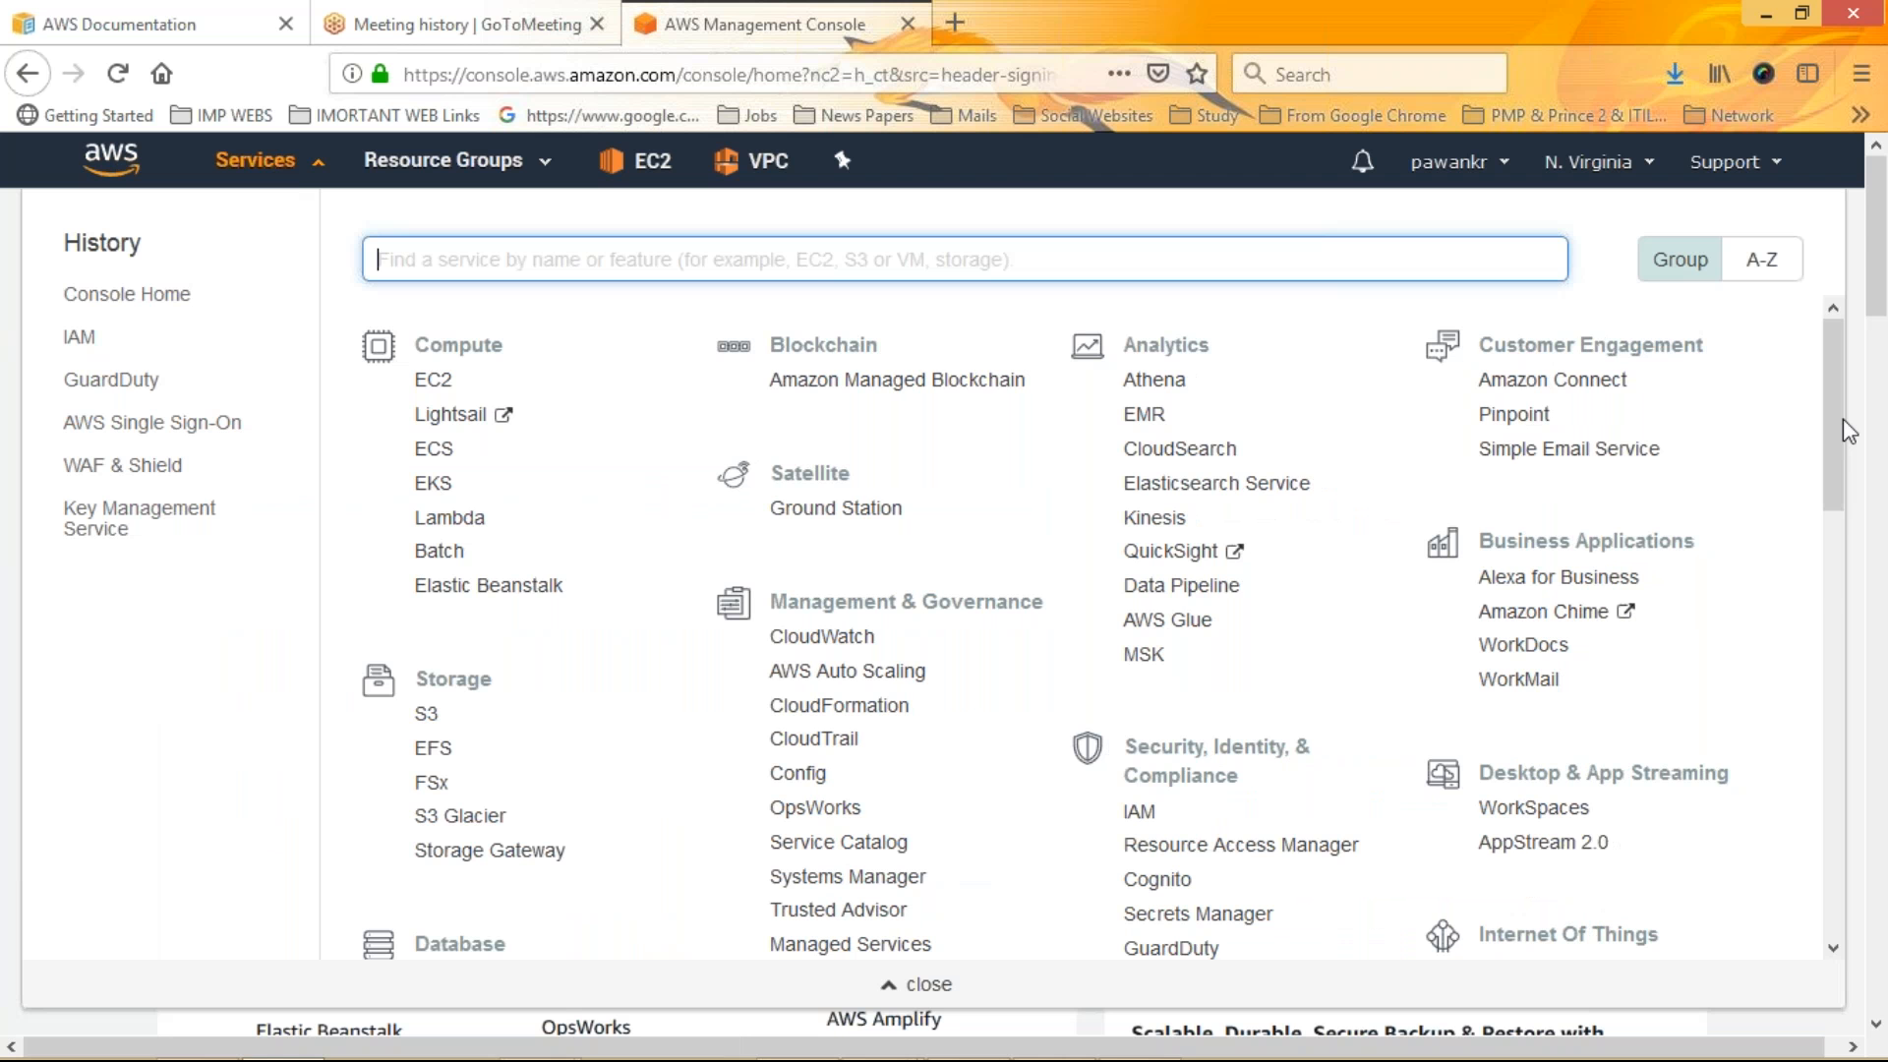
drag(1844, 421, 1844, 564)
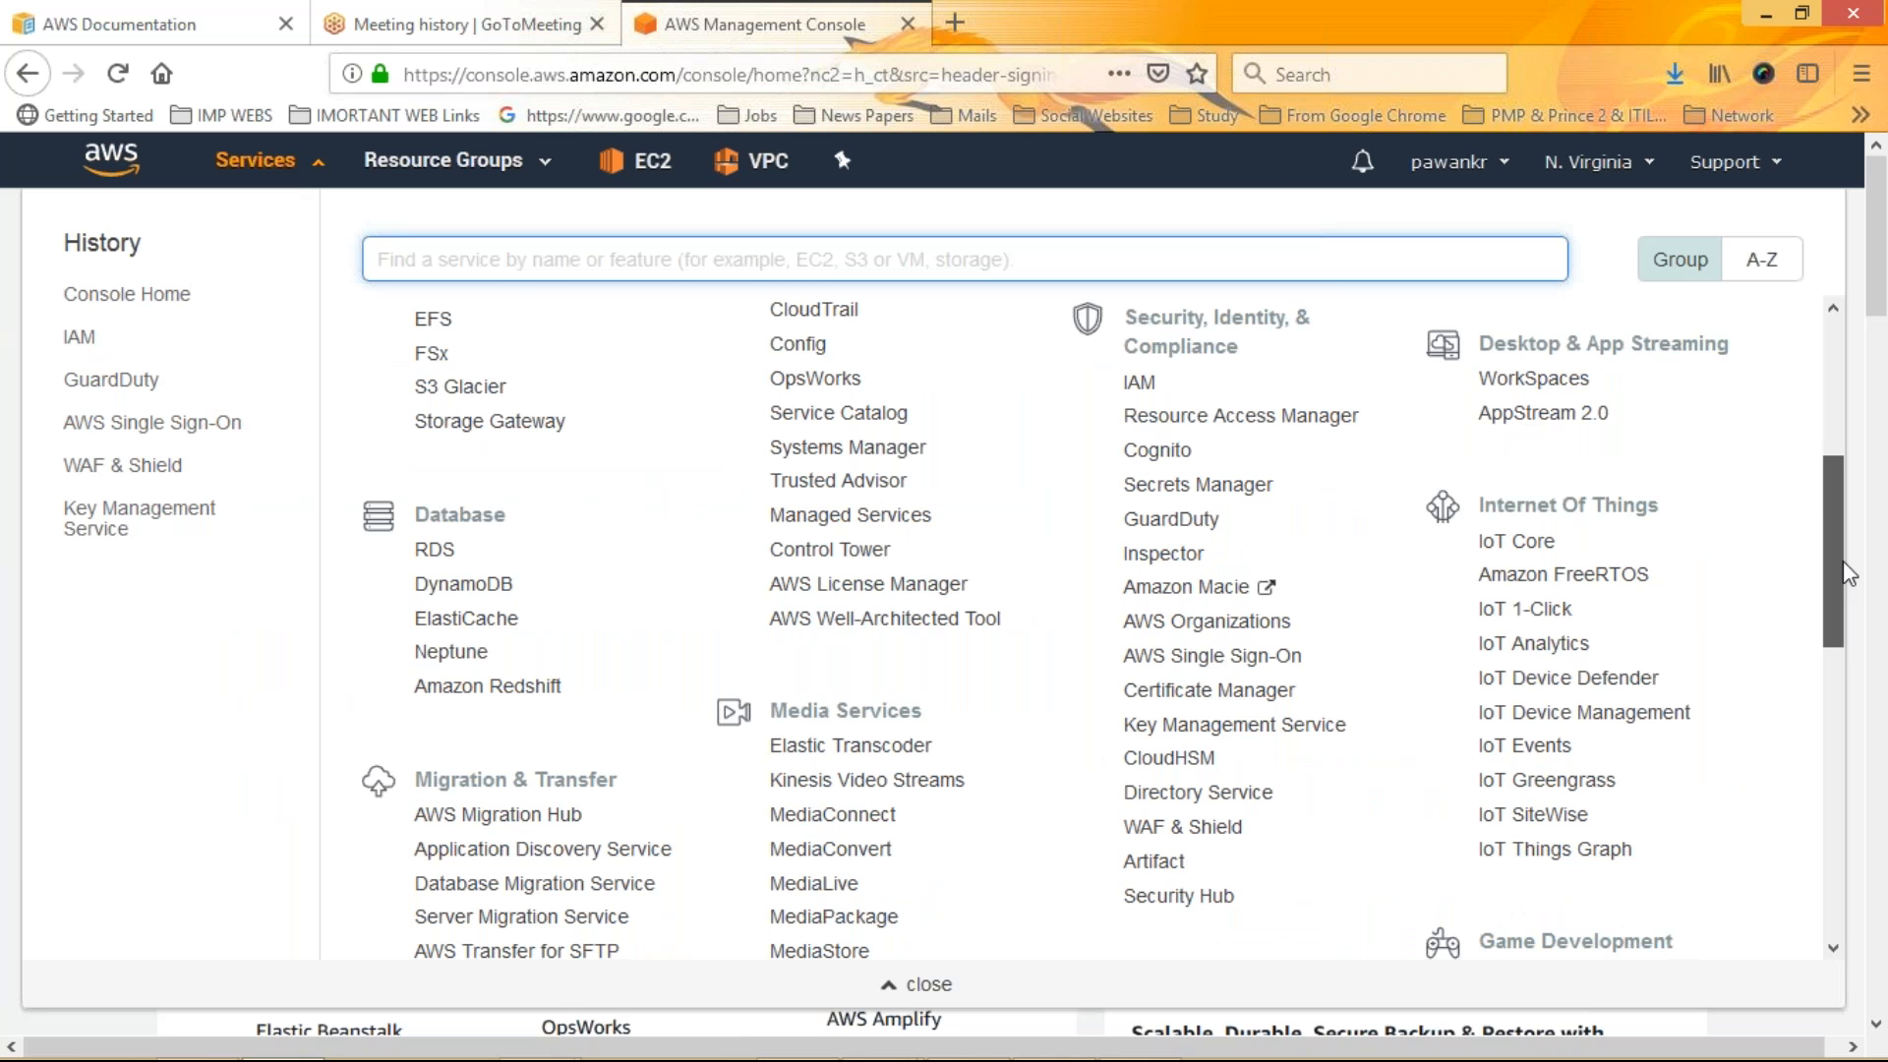
drag(1849, 573, 1849, 570)
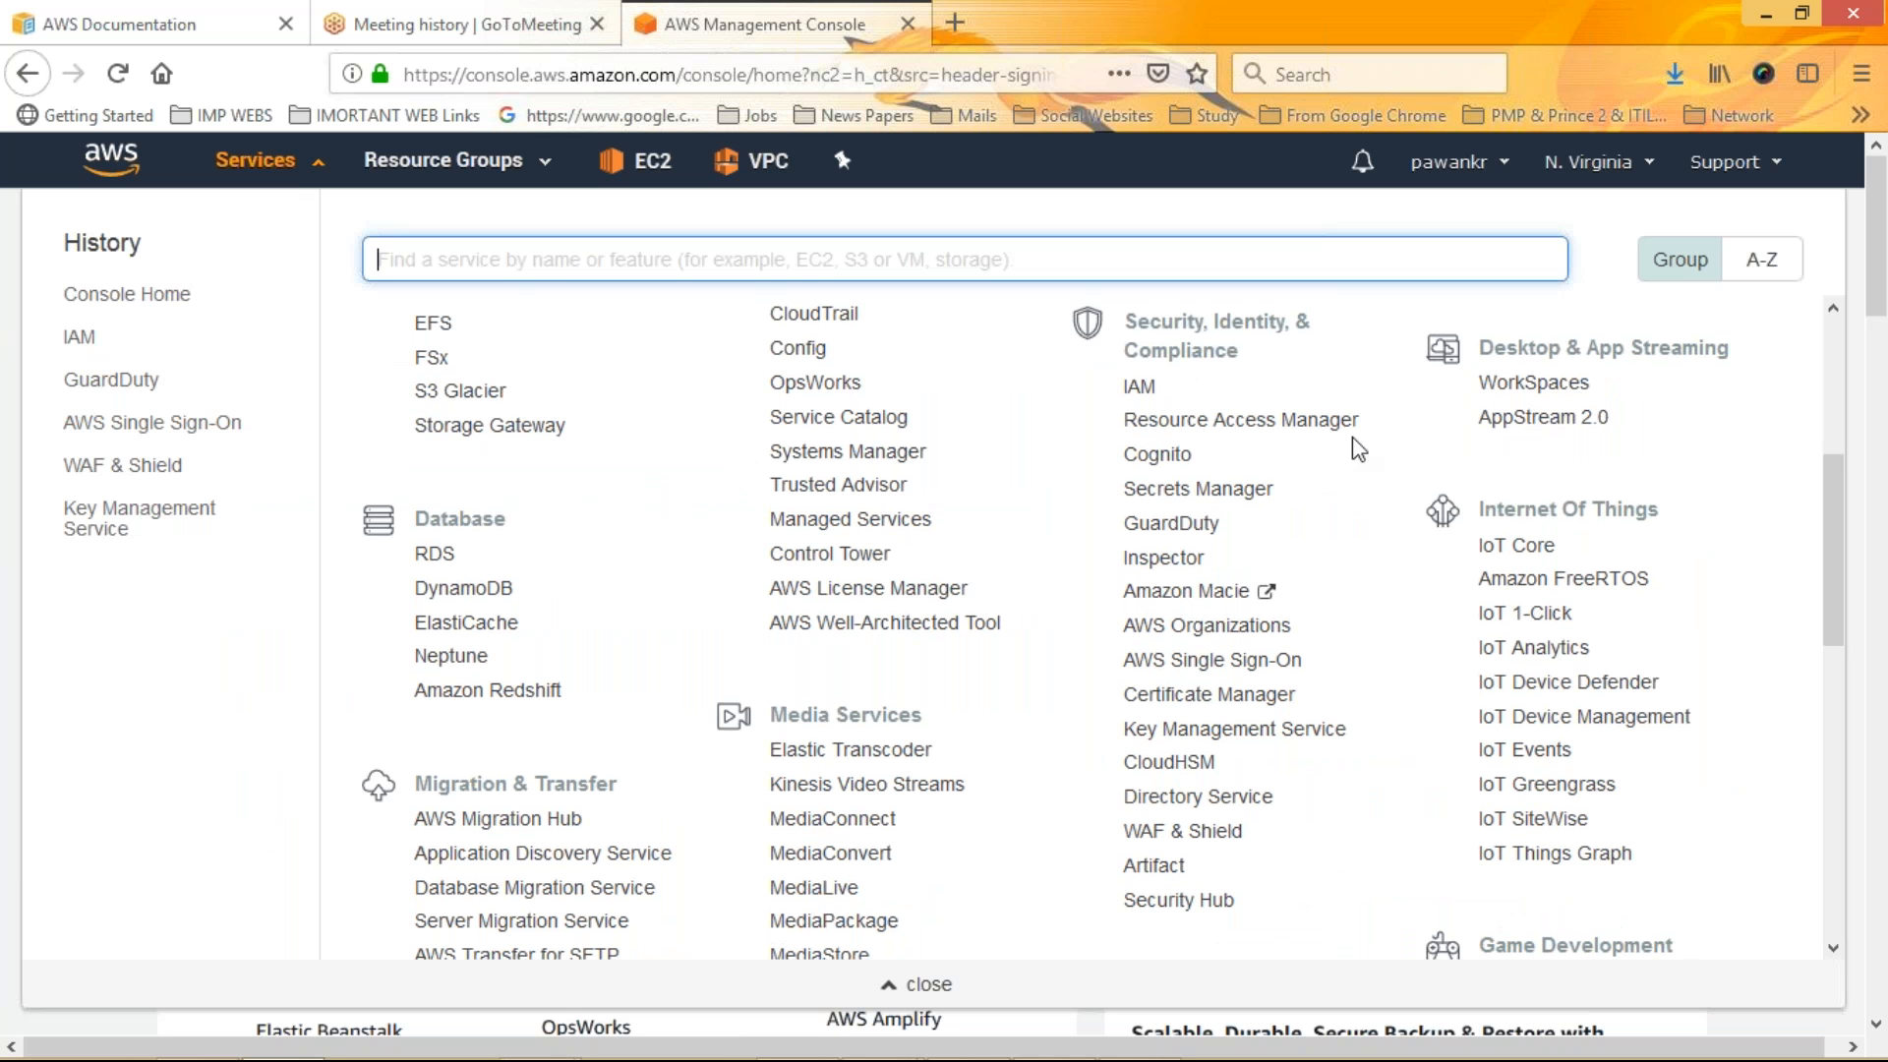
click(1163, 557)
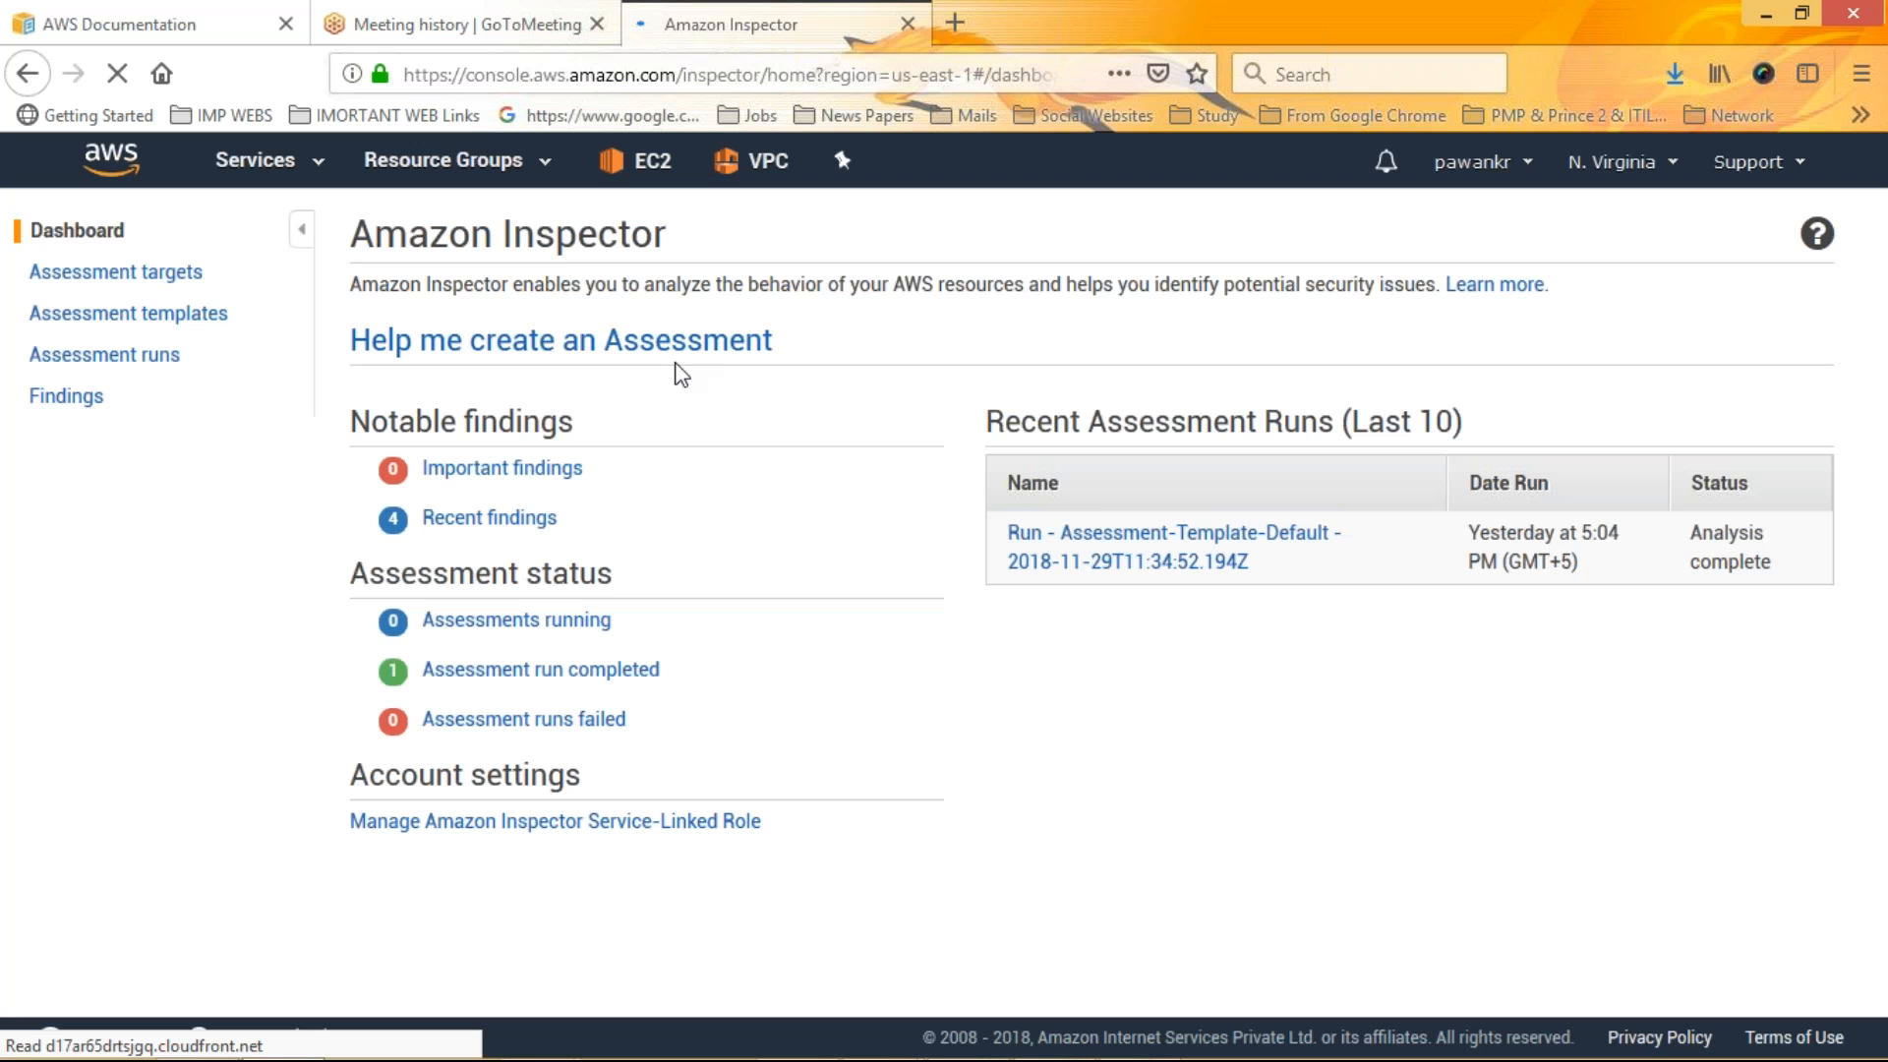
click(77, 230)
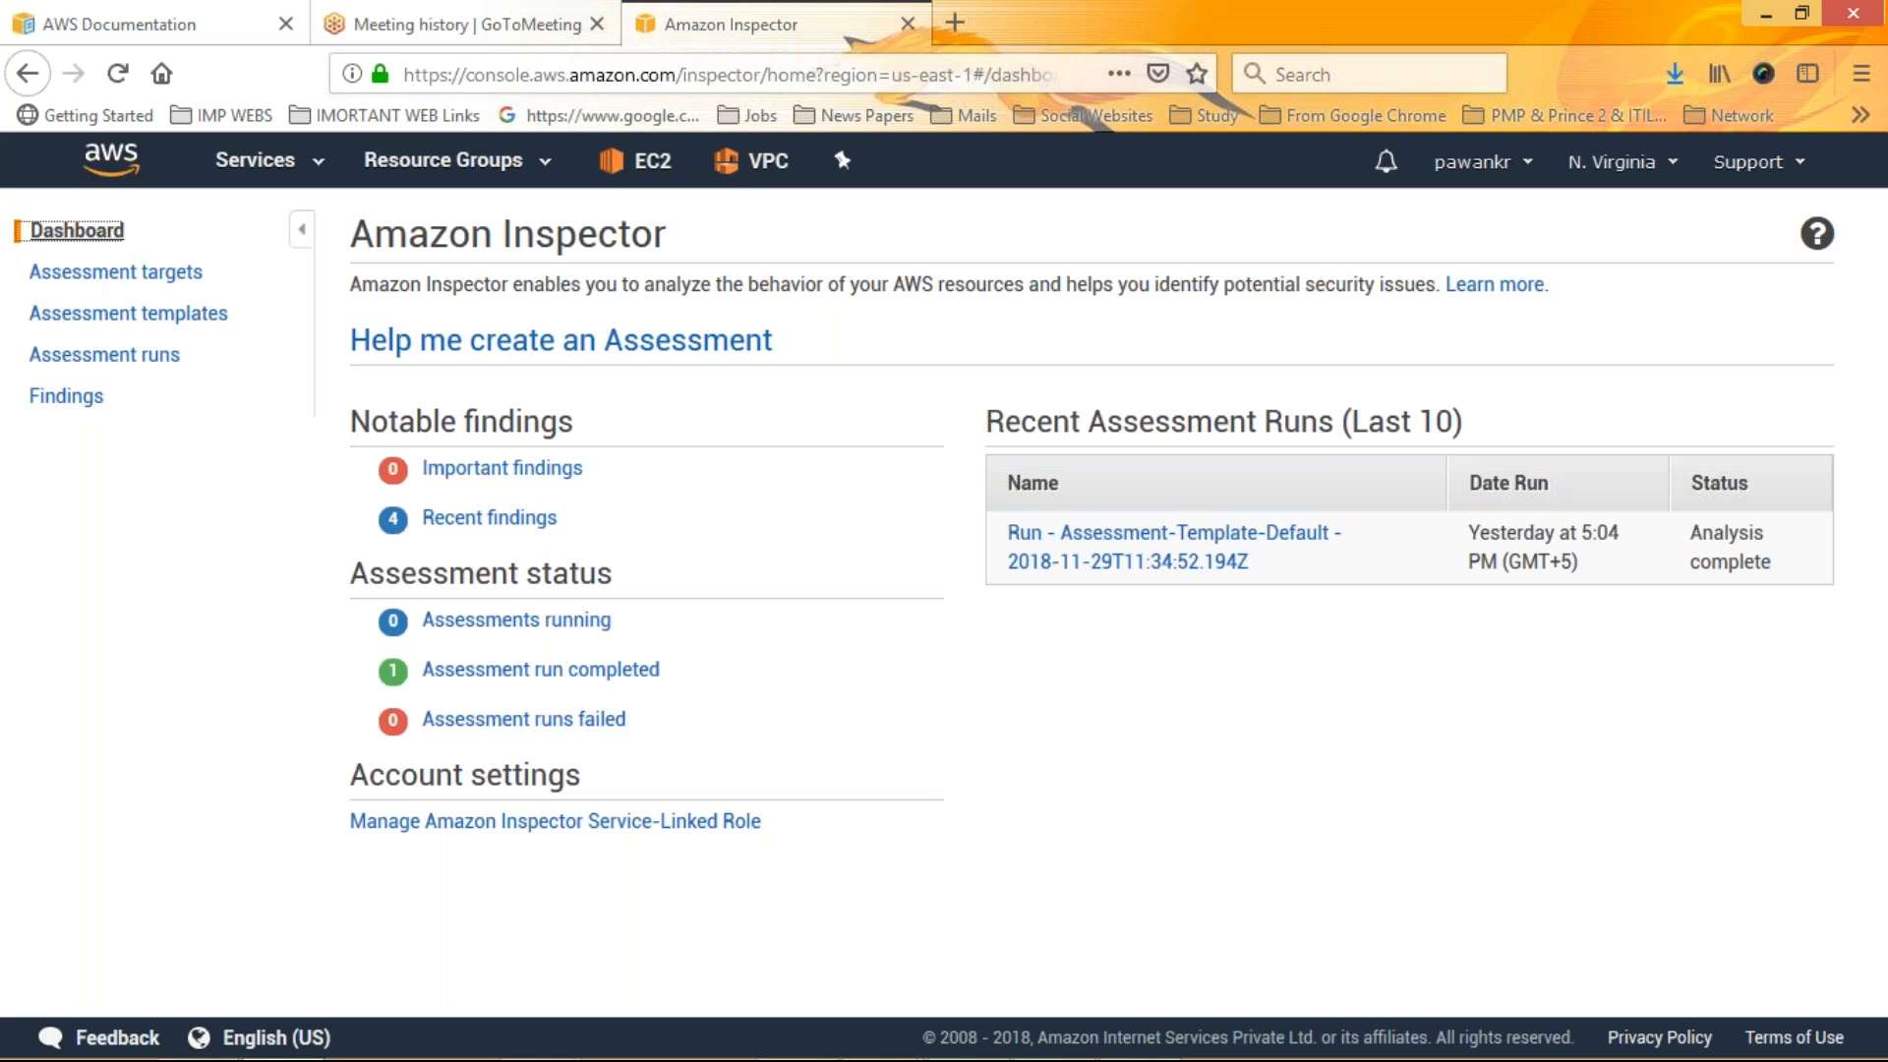
drag(646, 284, 1436, 299)
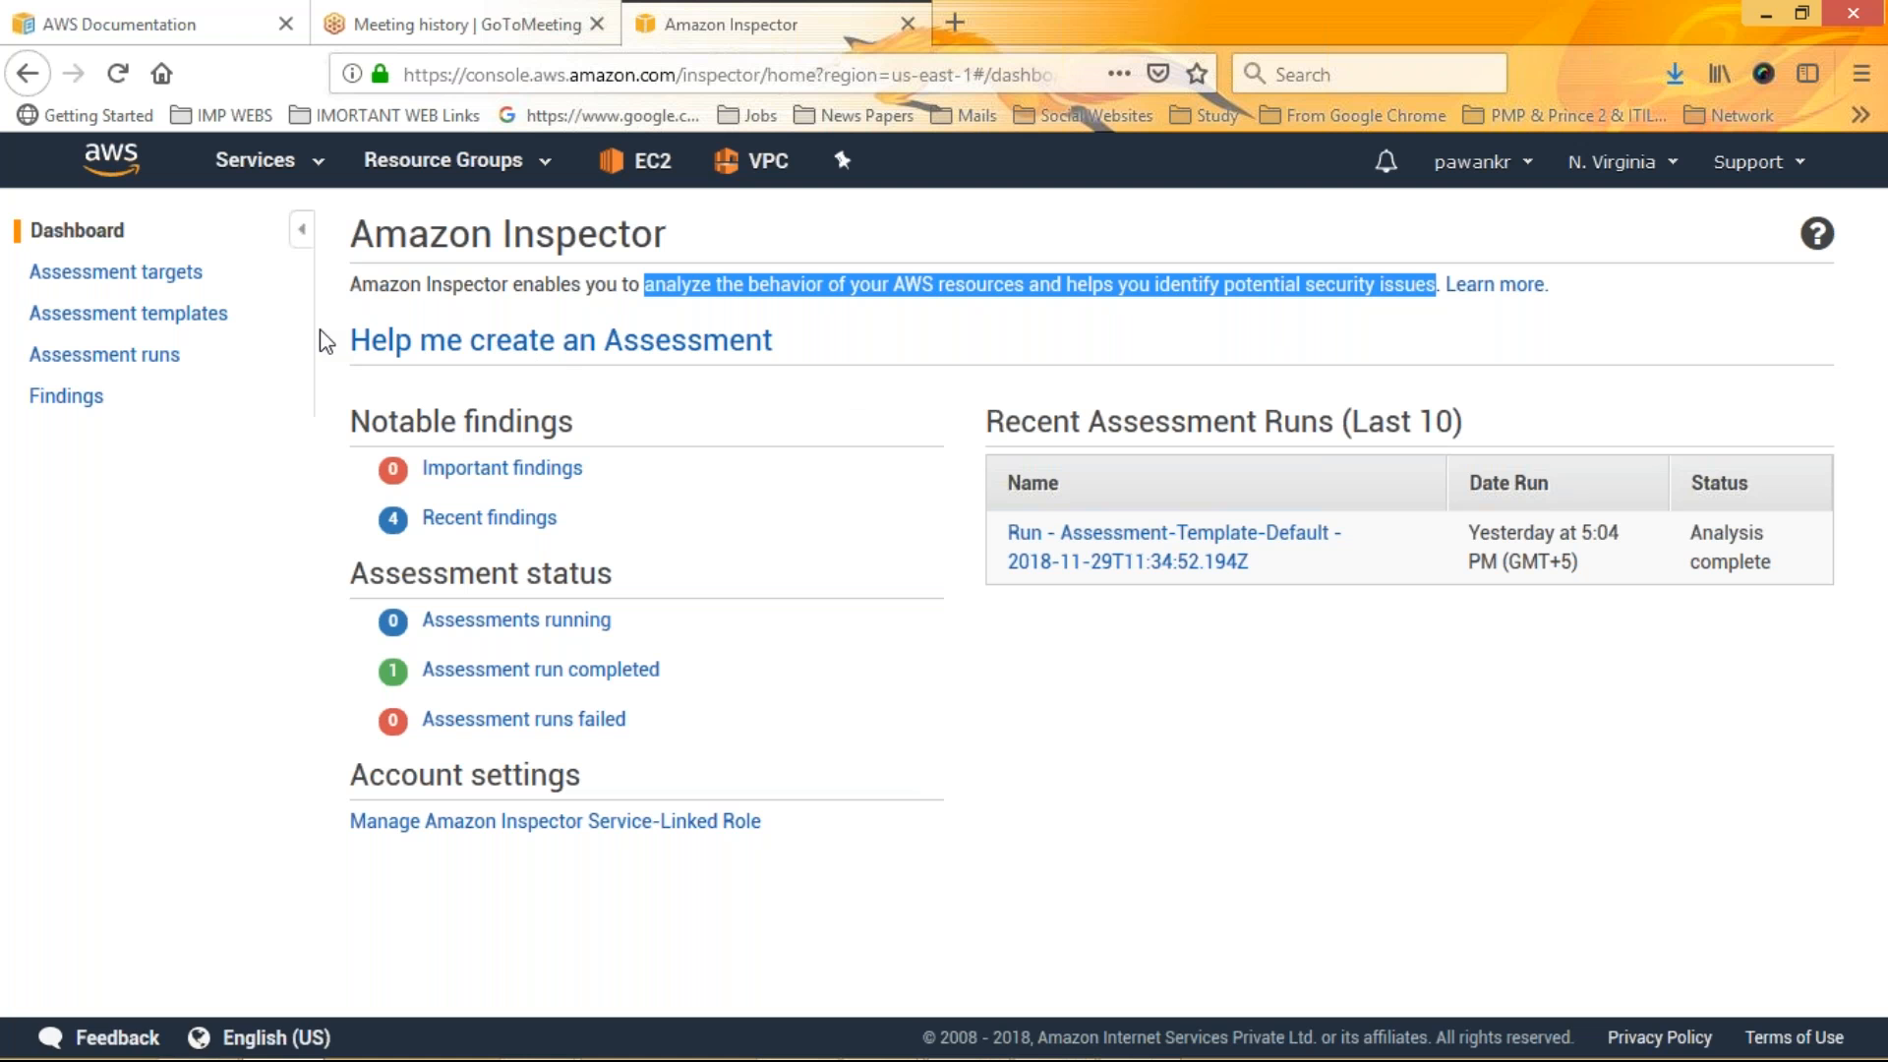
Create an assessment target named mkcreate30-11-2018 that includes all EC2 instances in the account and region
click(150, 275)
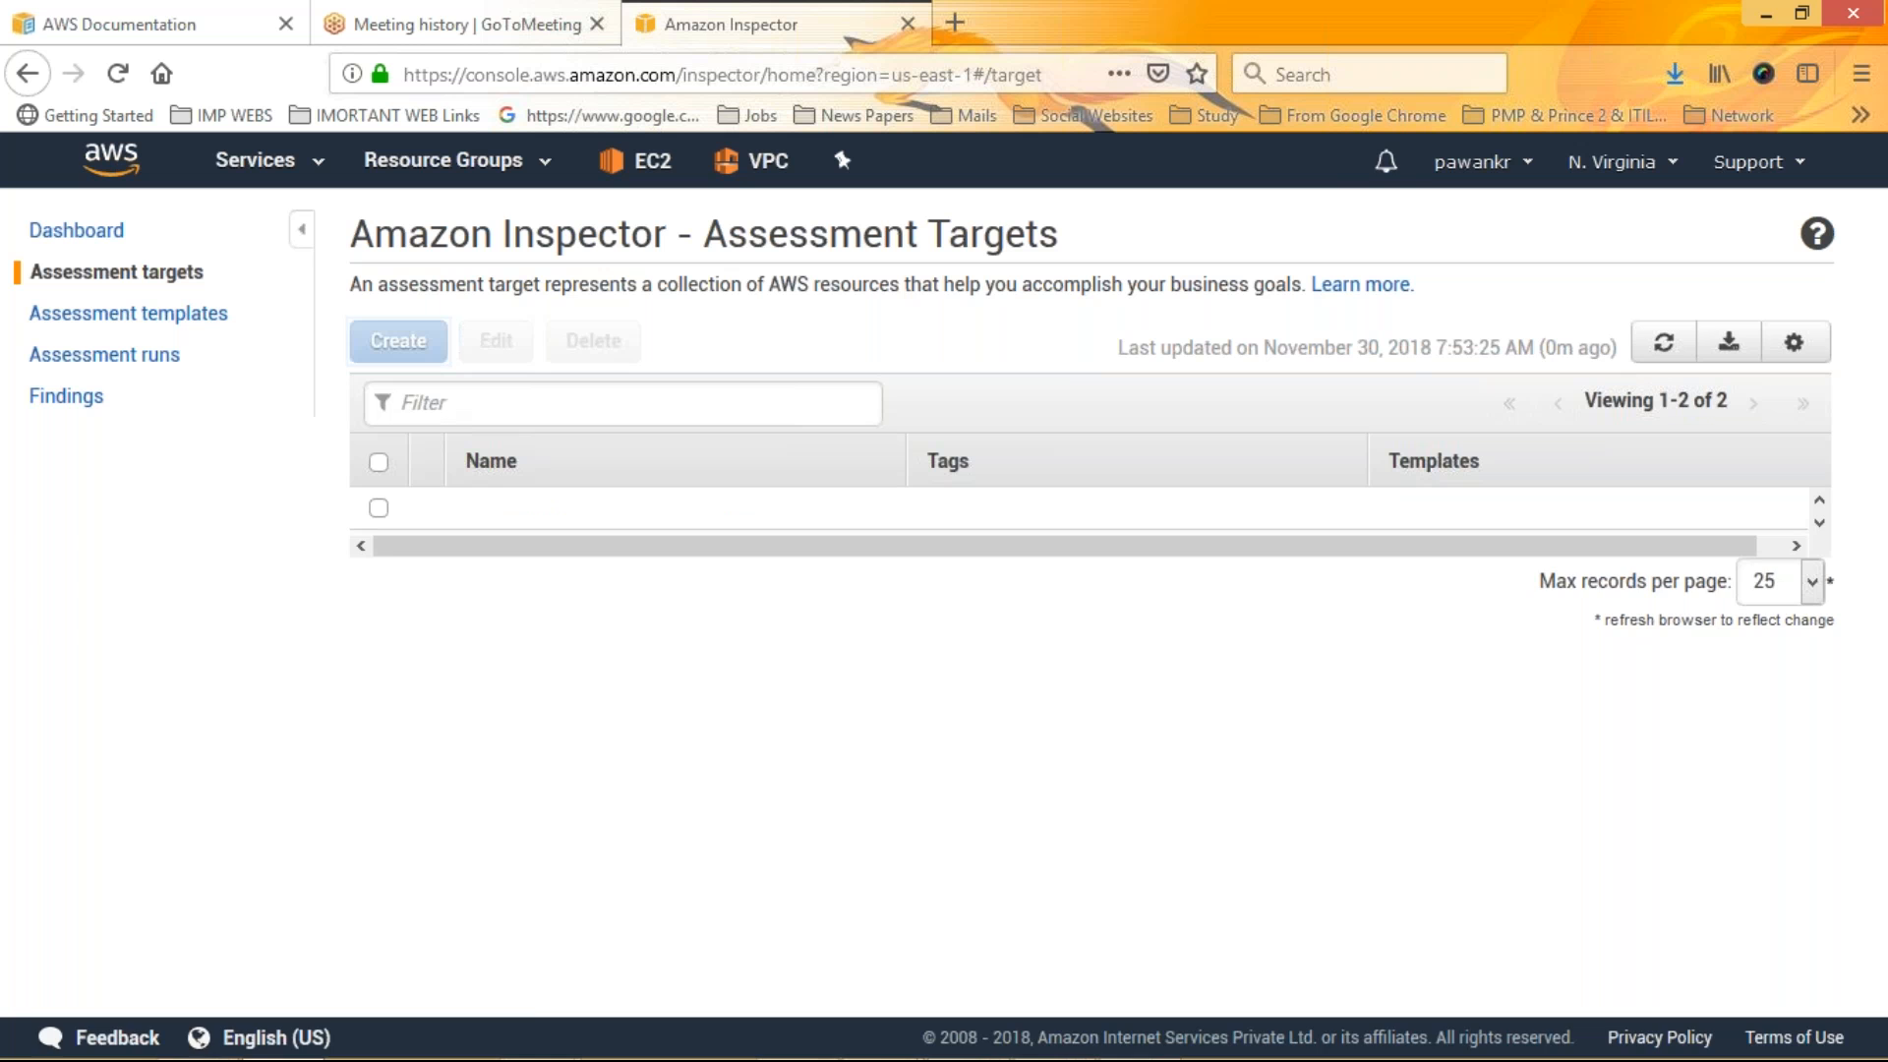
click(852, 636)
text(mkcreat)
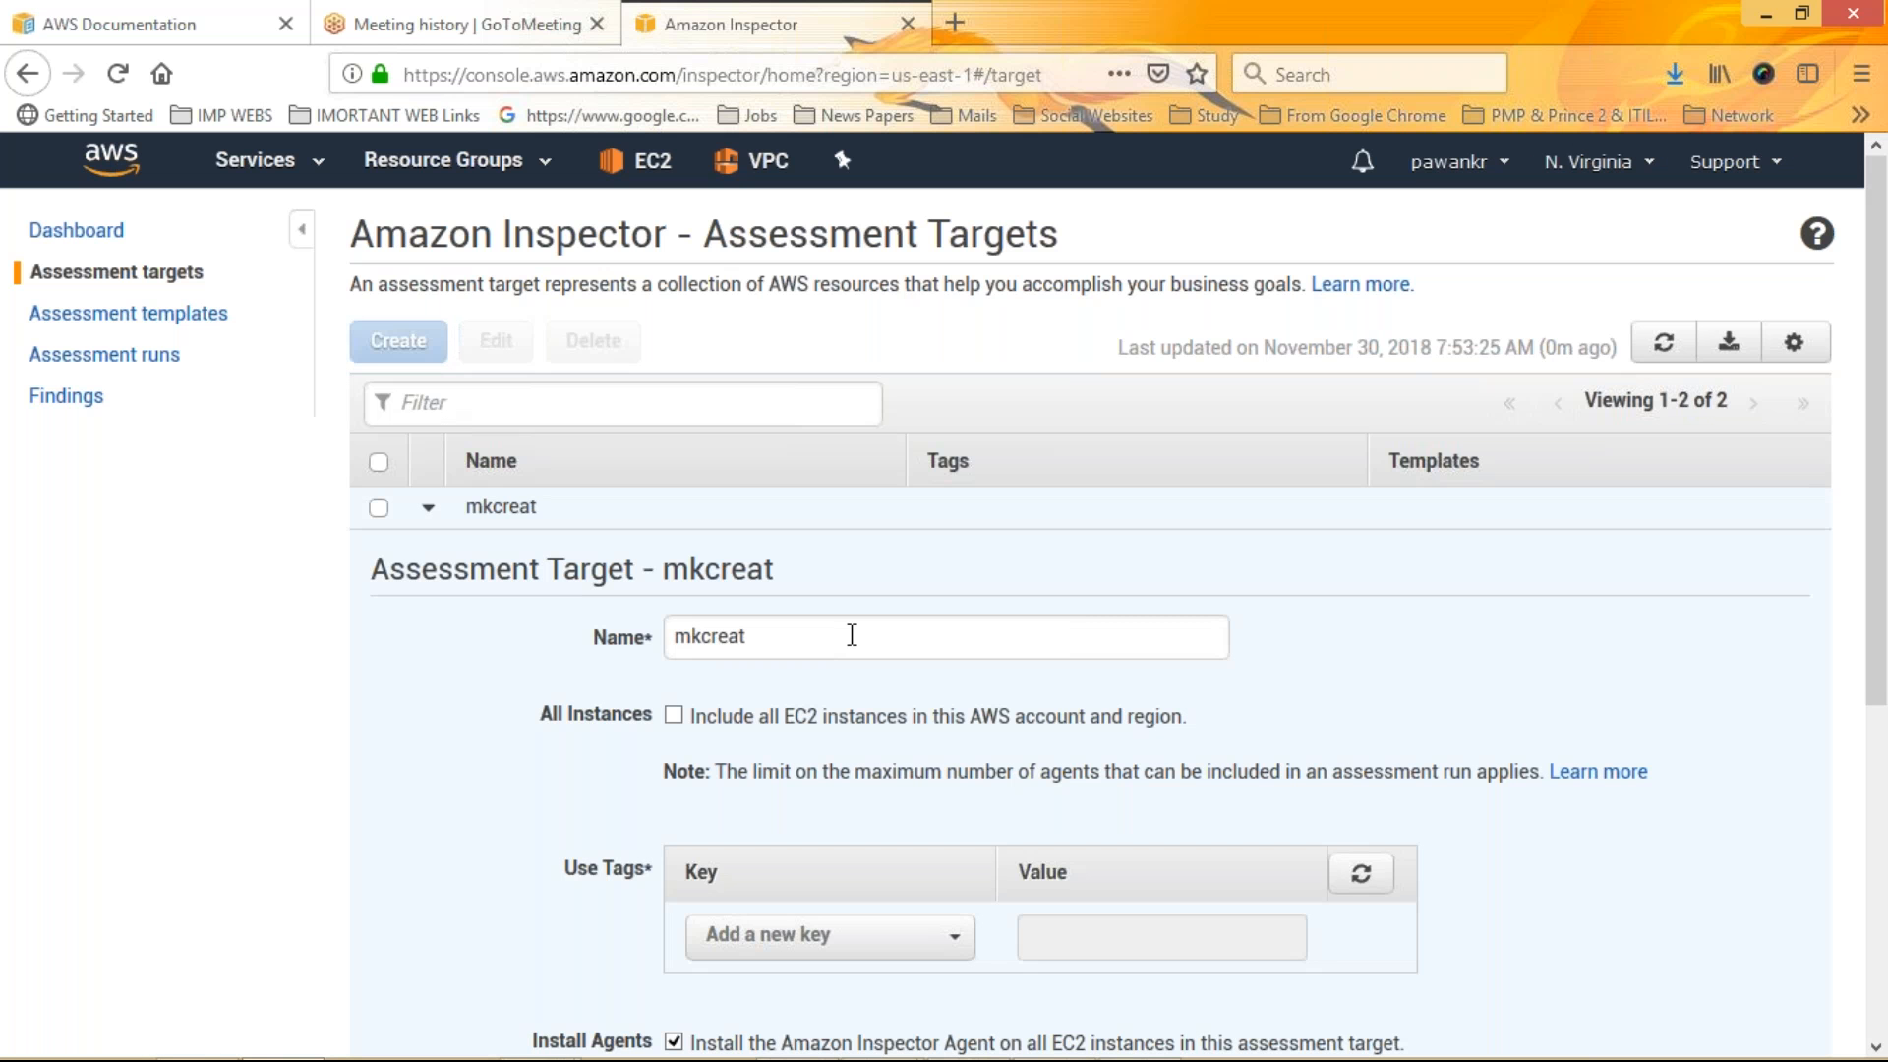
text(e30-11)
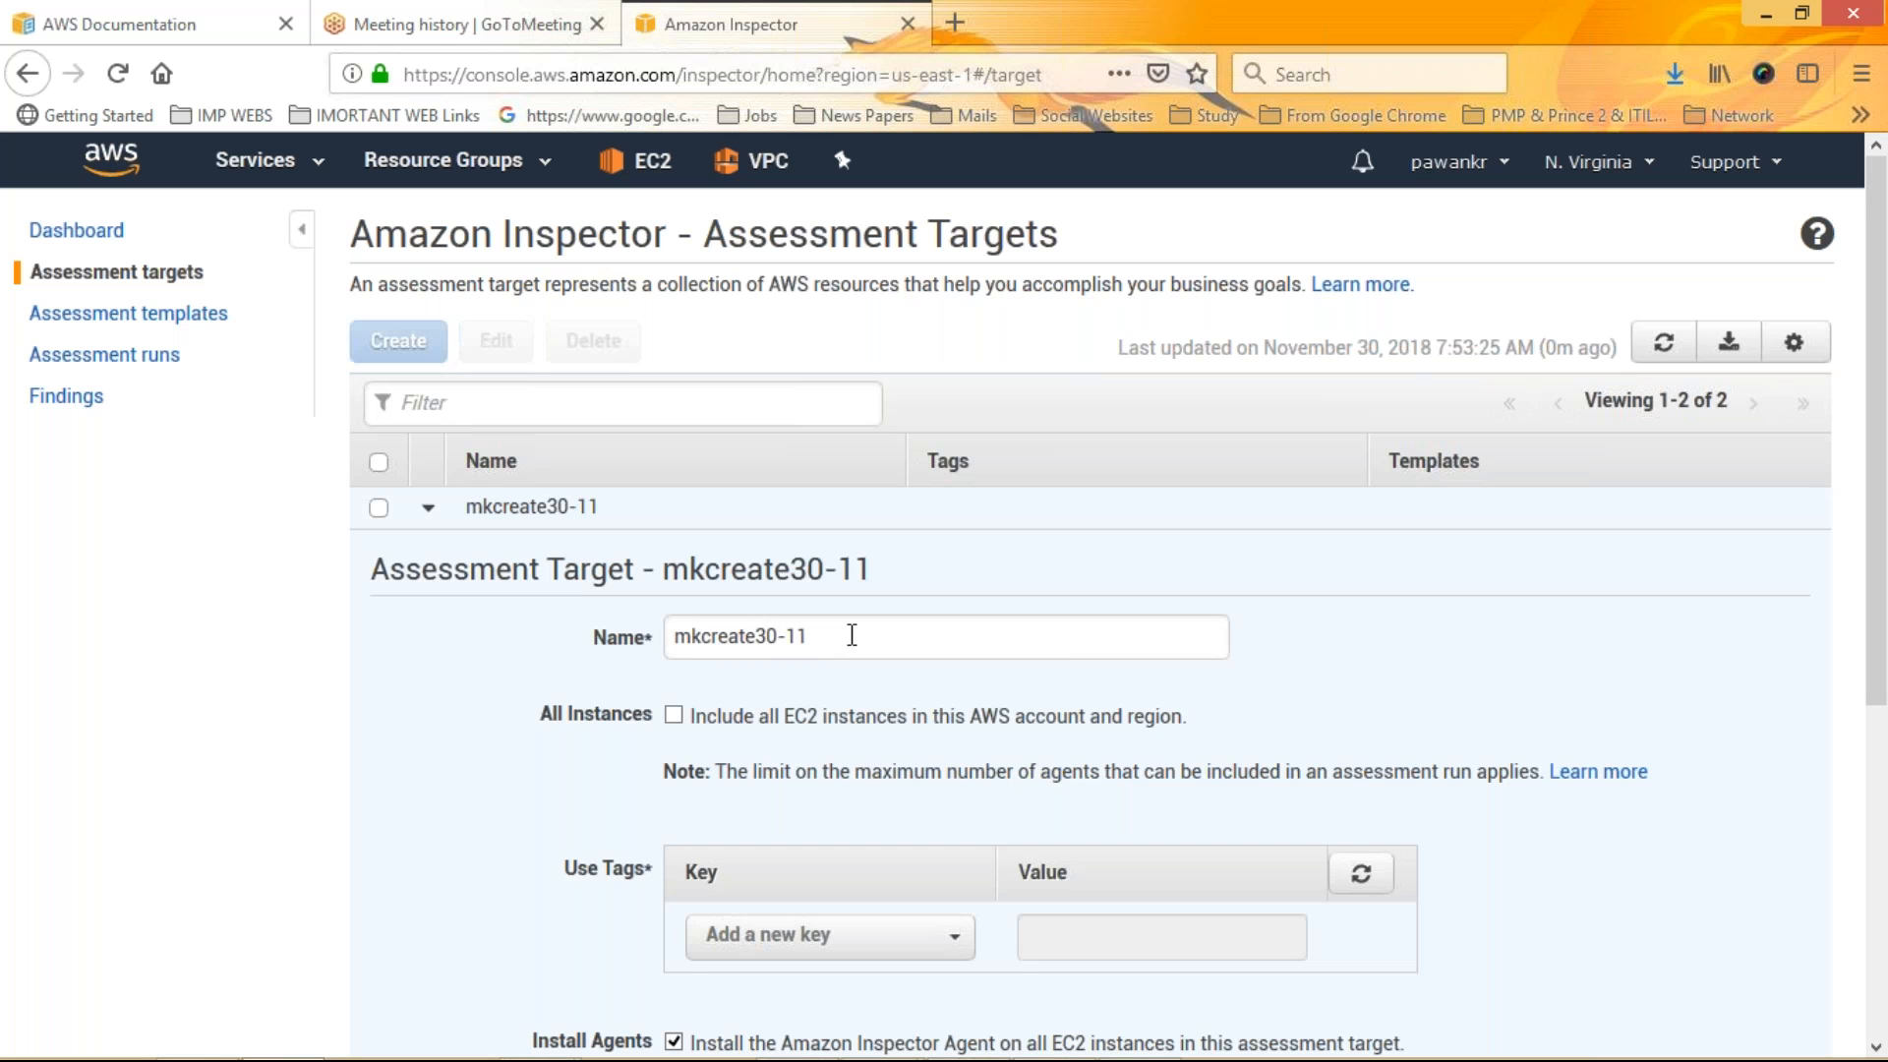
text(-2018)
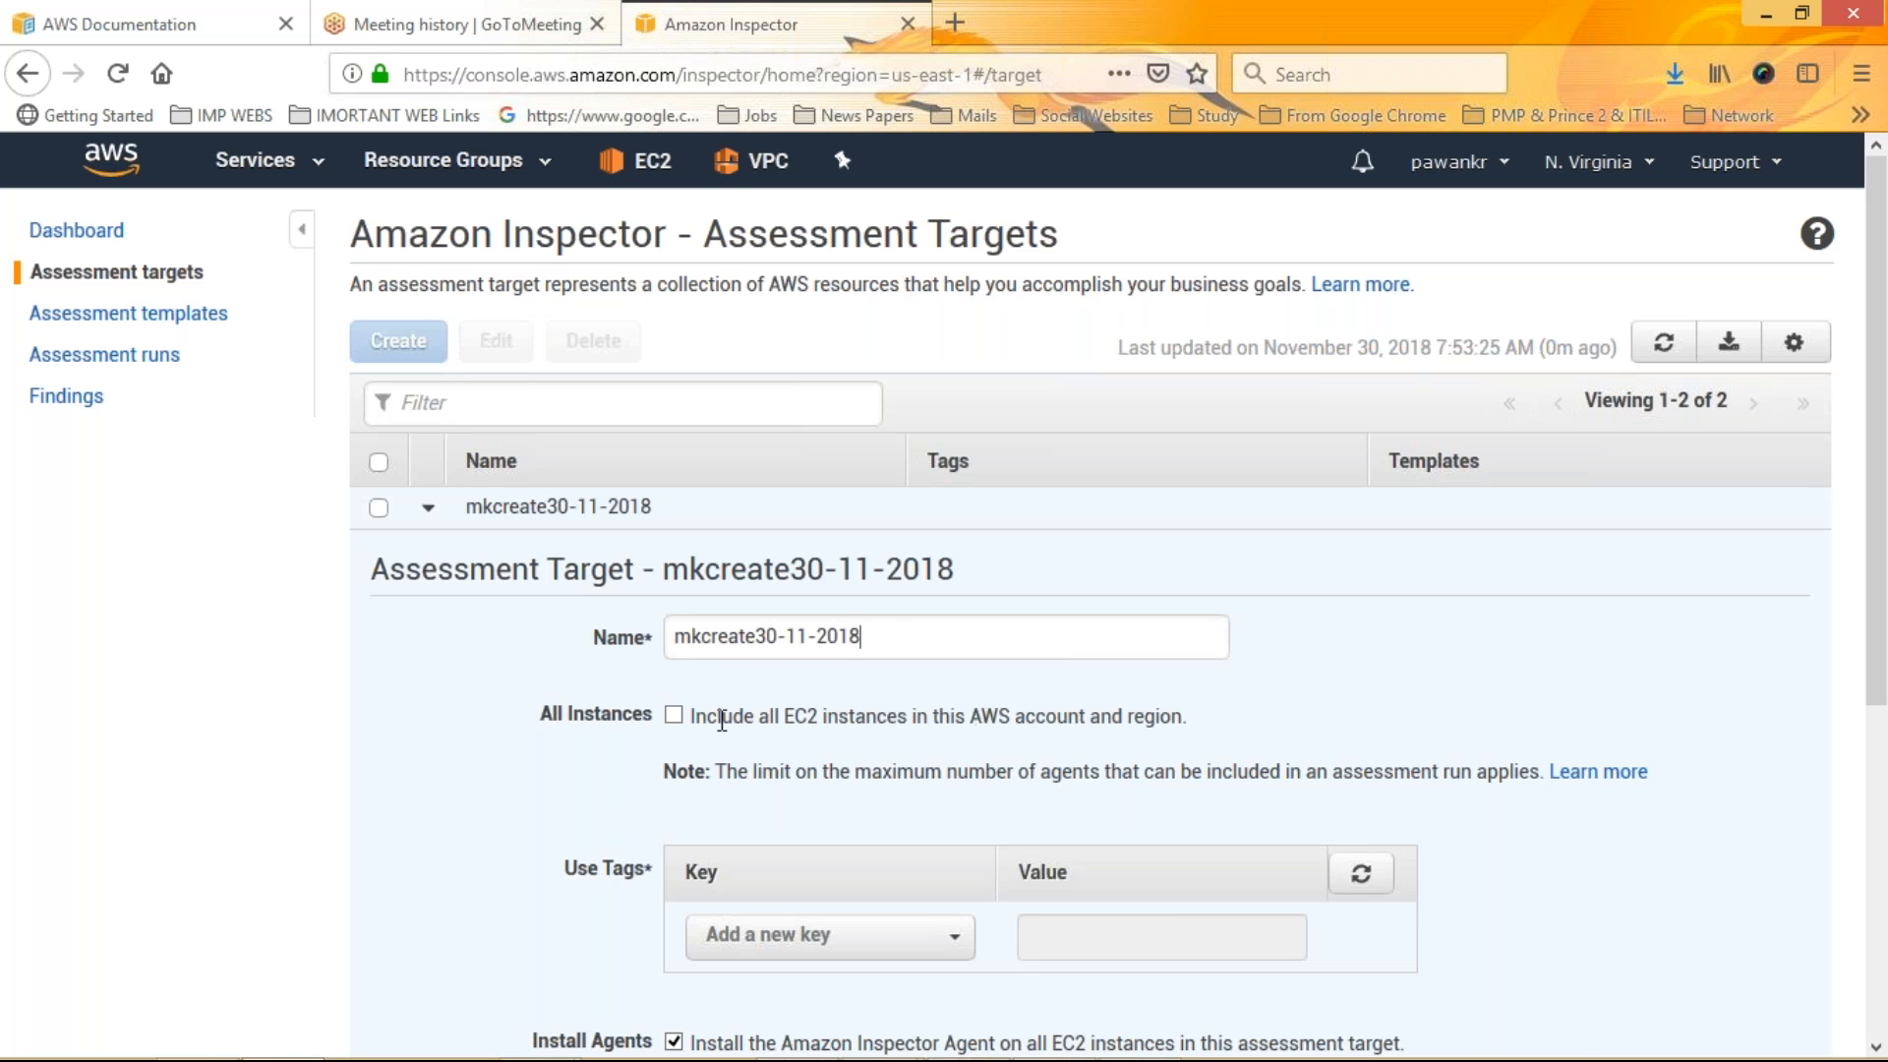
click(673, 715)
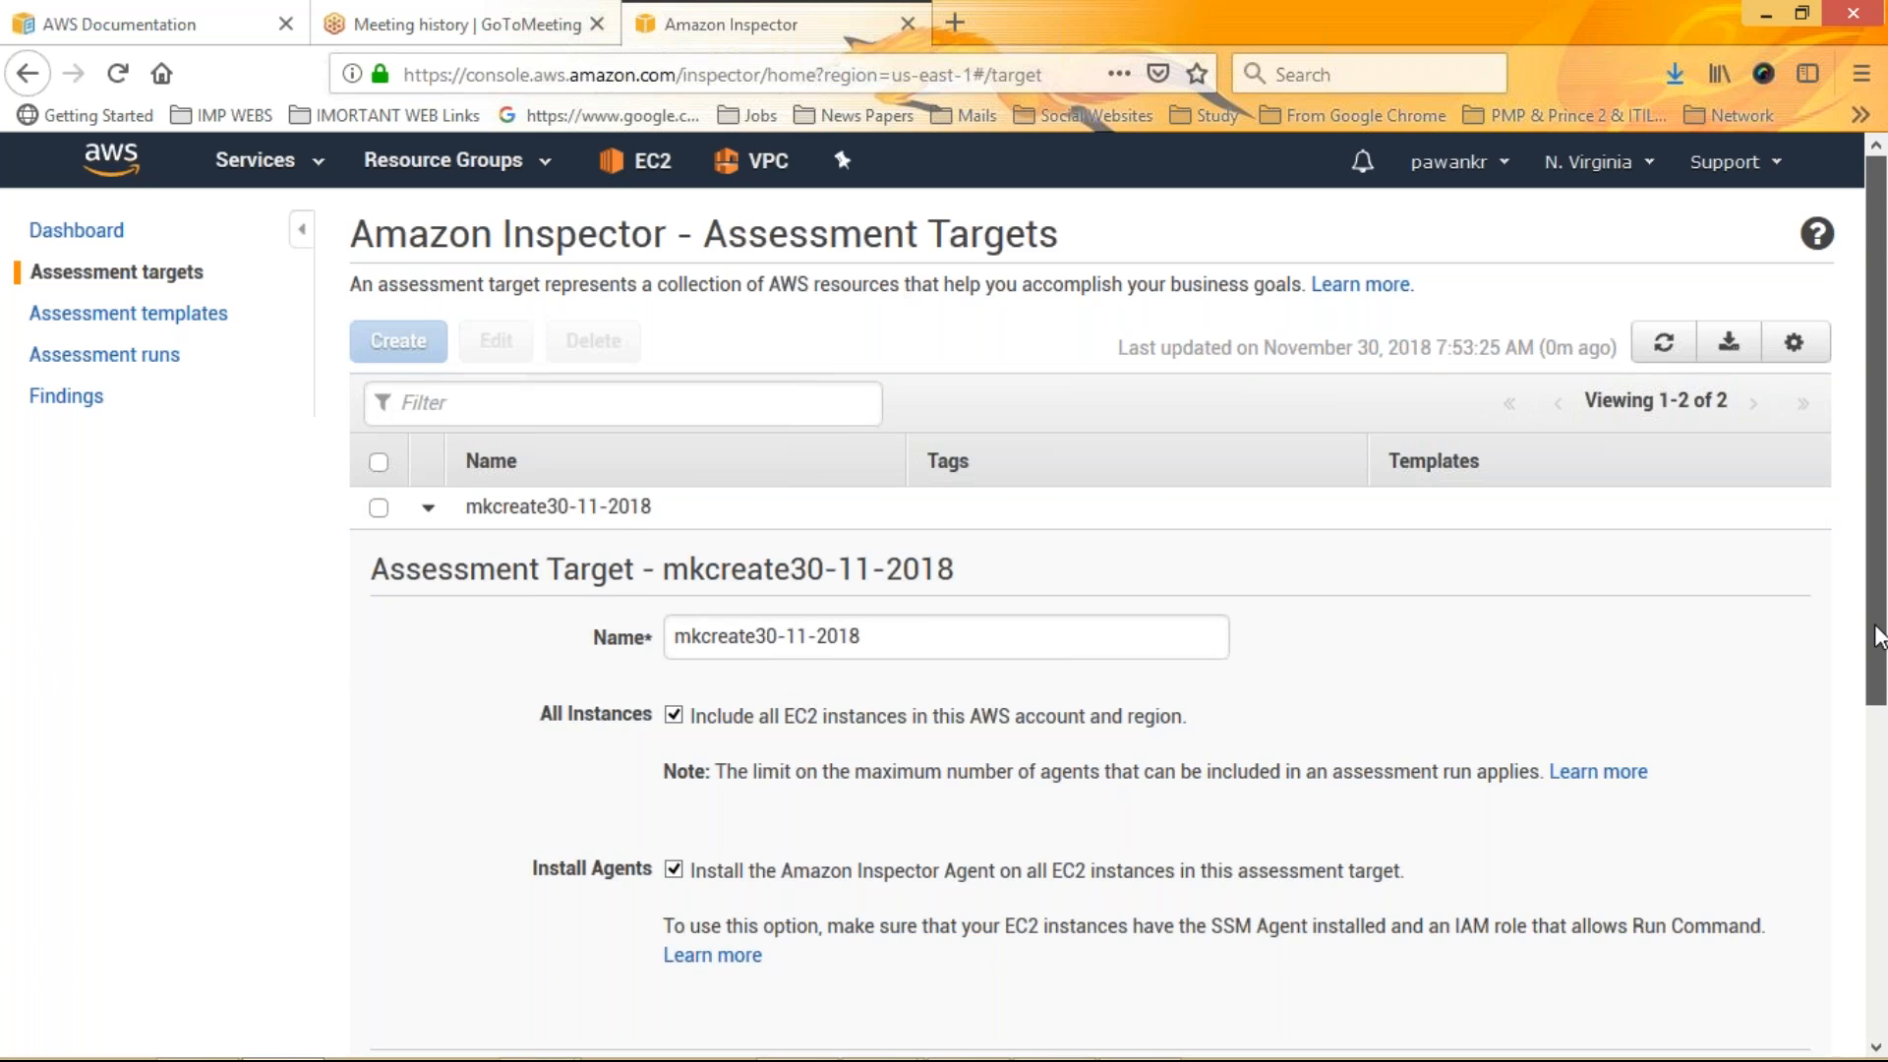
scroll(1878, 637, down, 3)
scroll(1884, 678, down, 4)
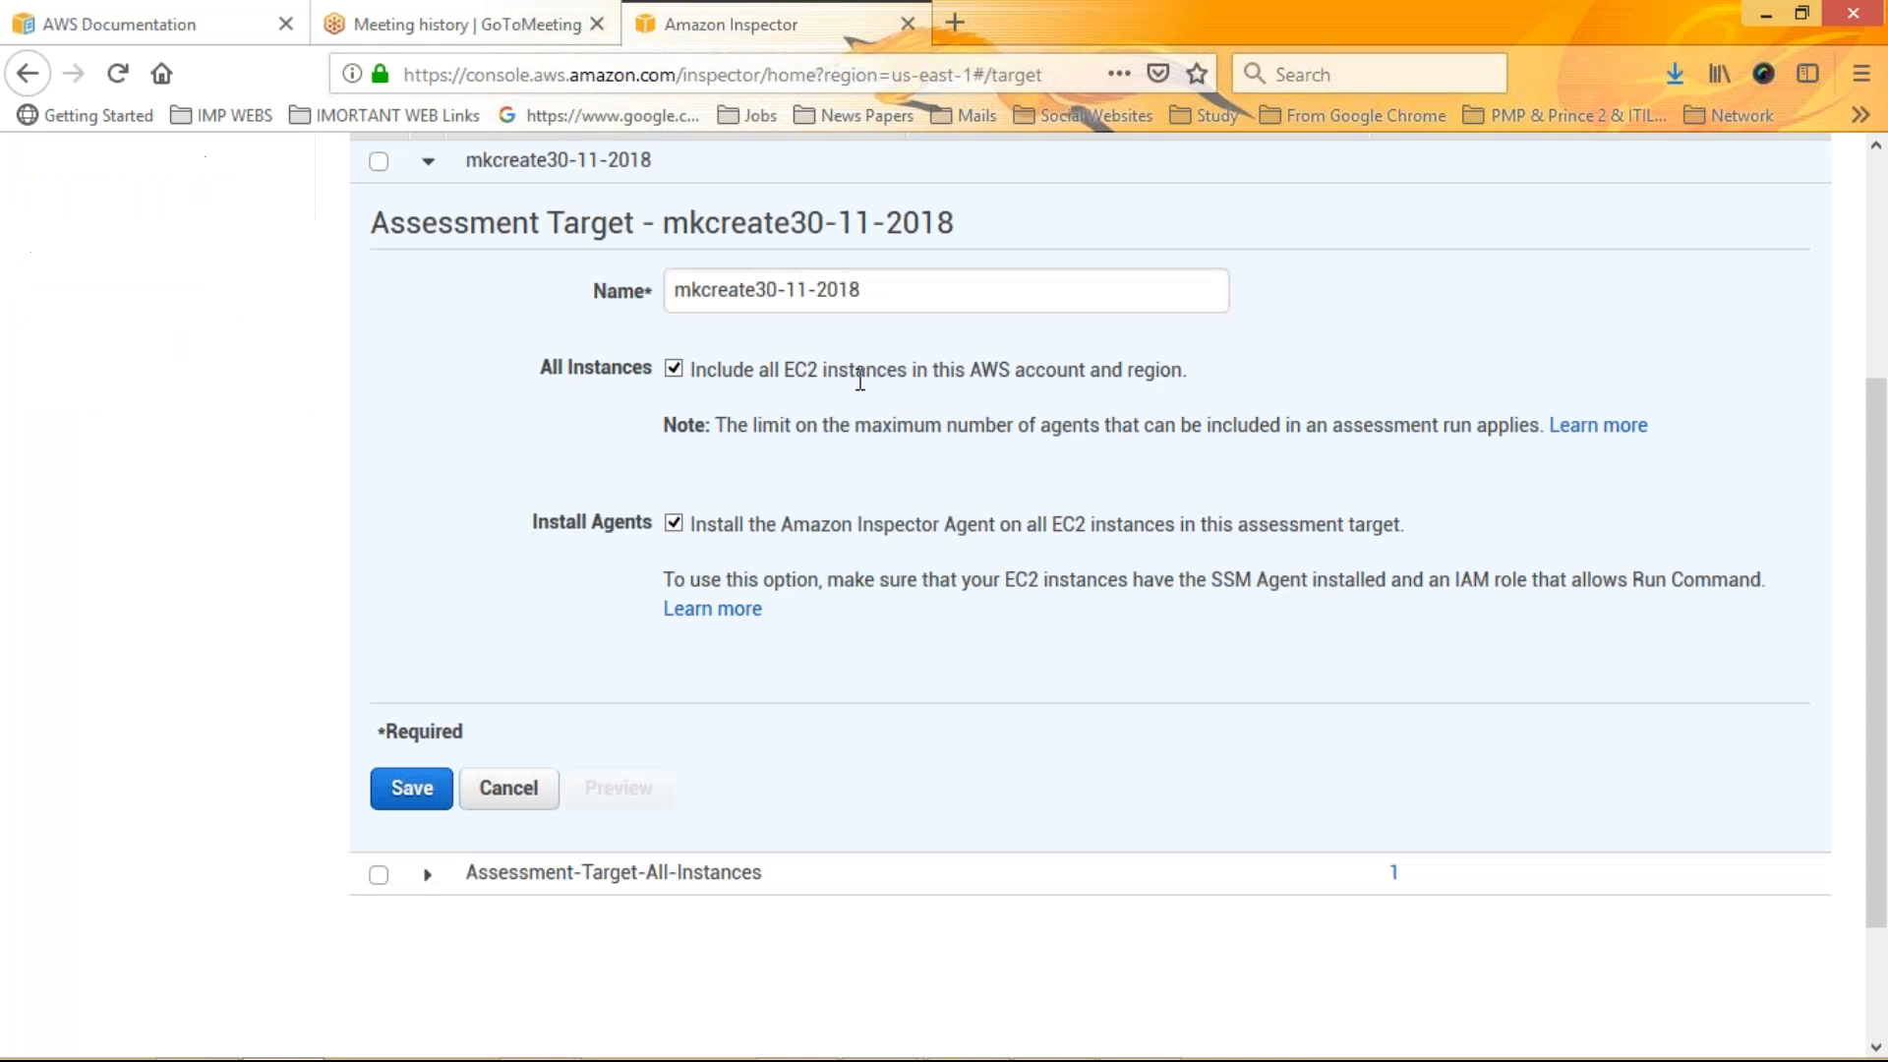
click(412, 793)
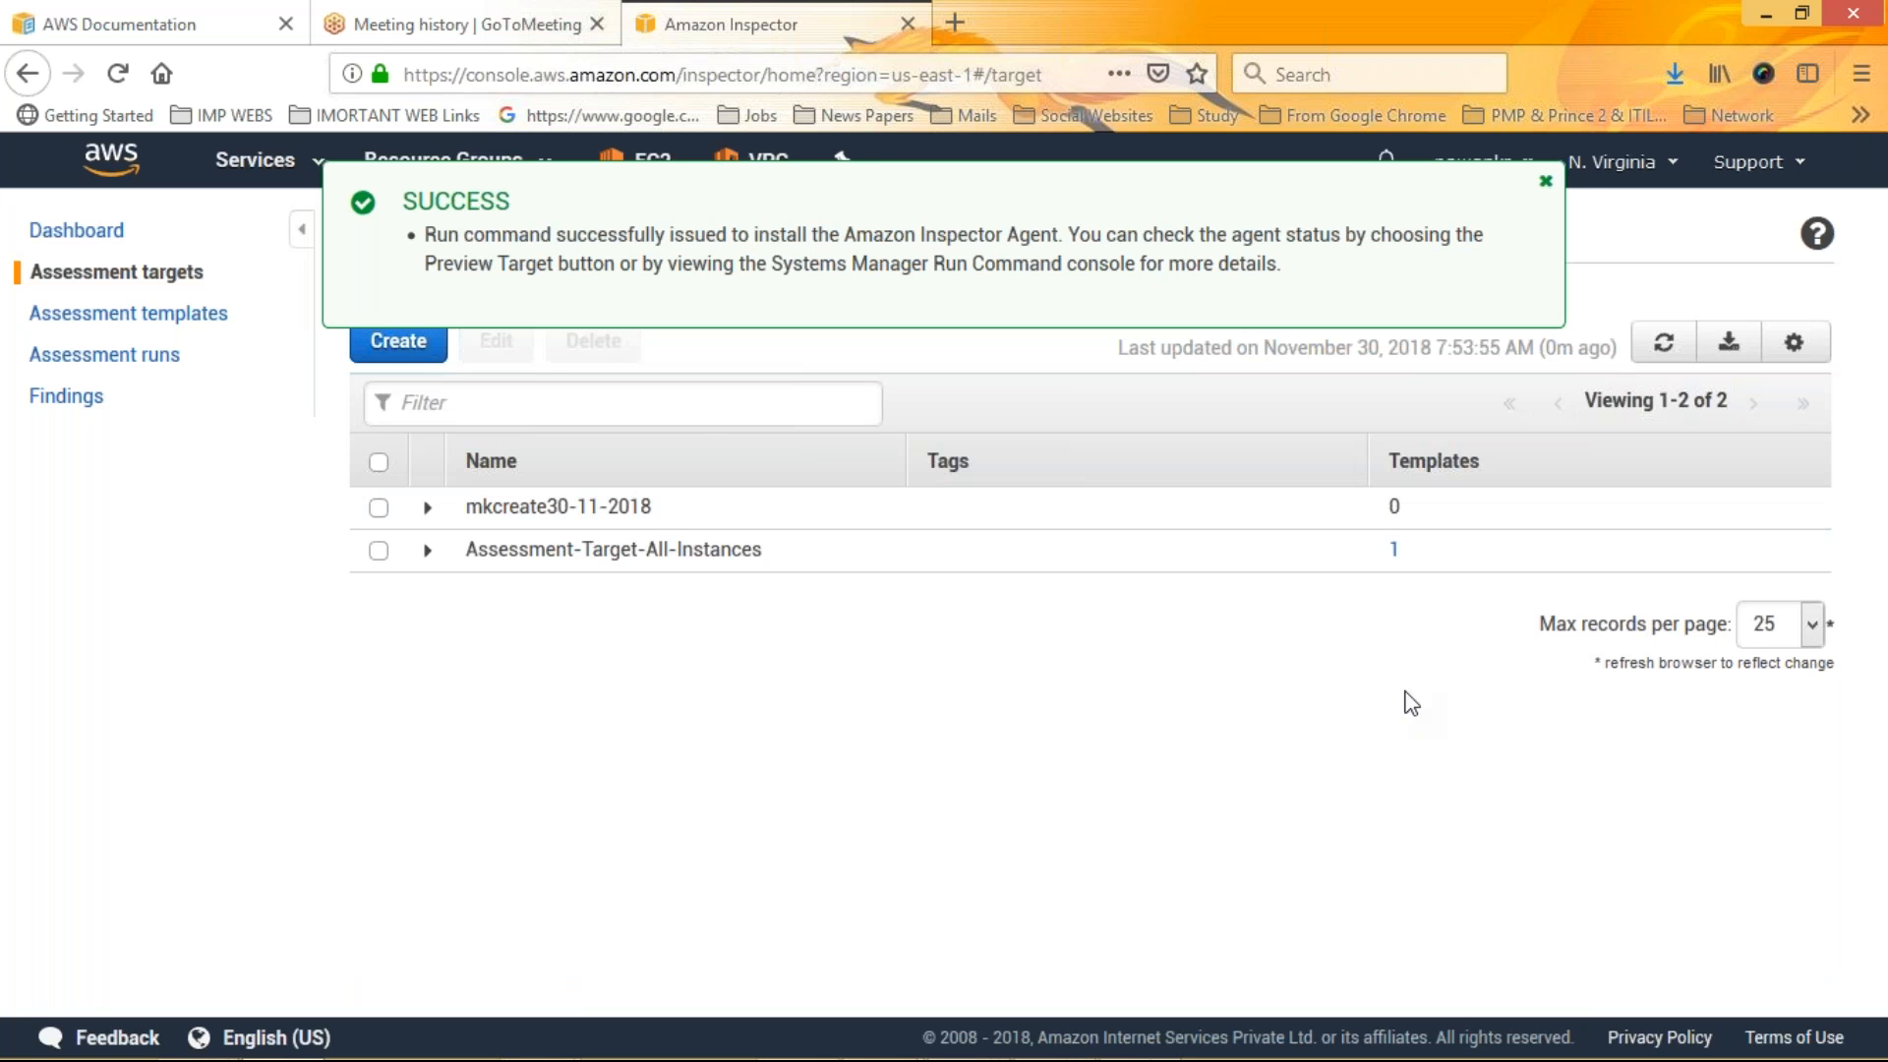
Expand the mkcreate30-11-2018 target and install the Inspector agents with Run Command
click(429, 508)
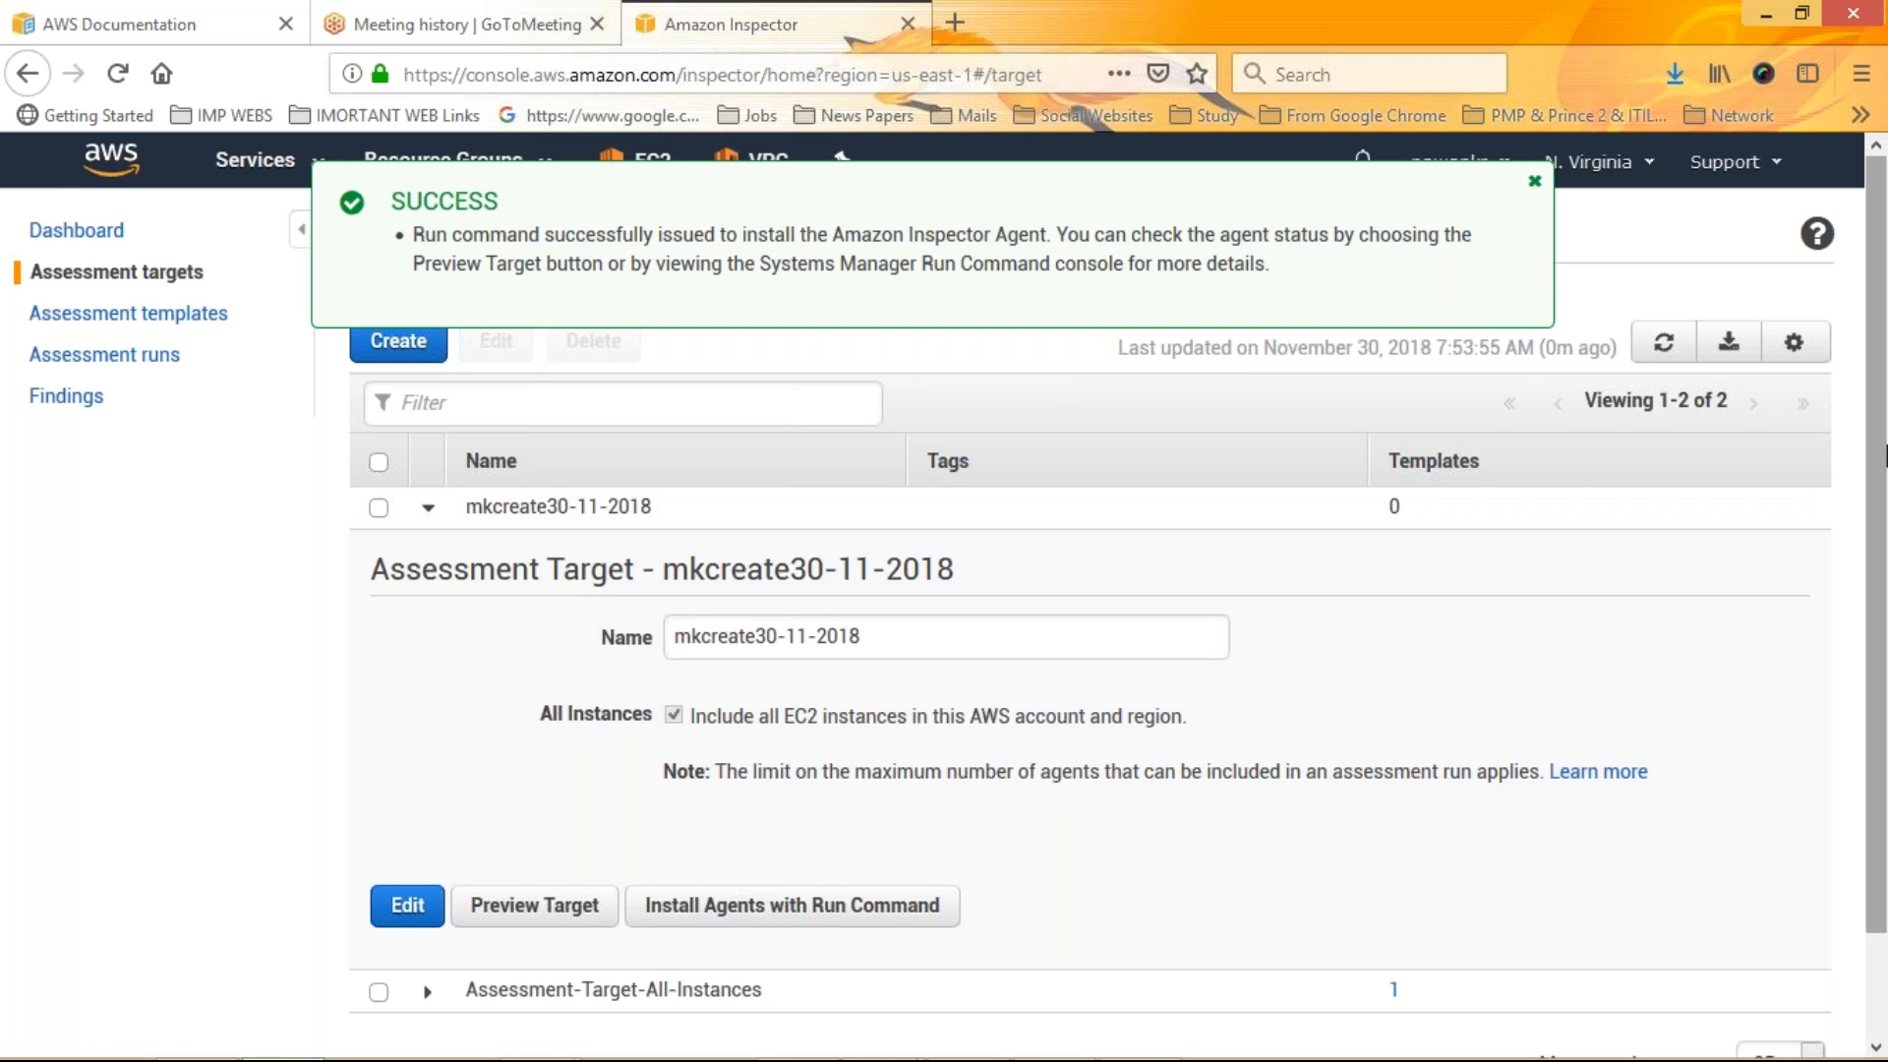
scroll(1885, 457, down, 2)
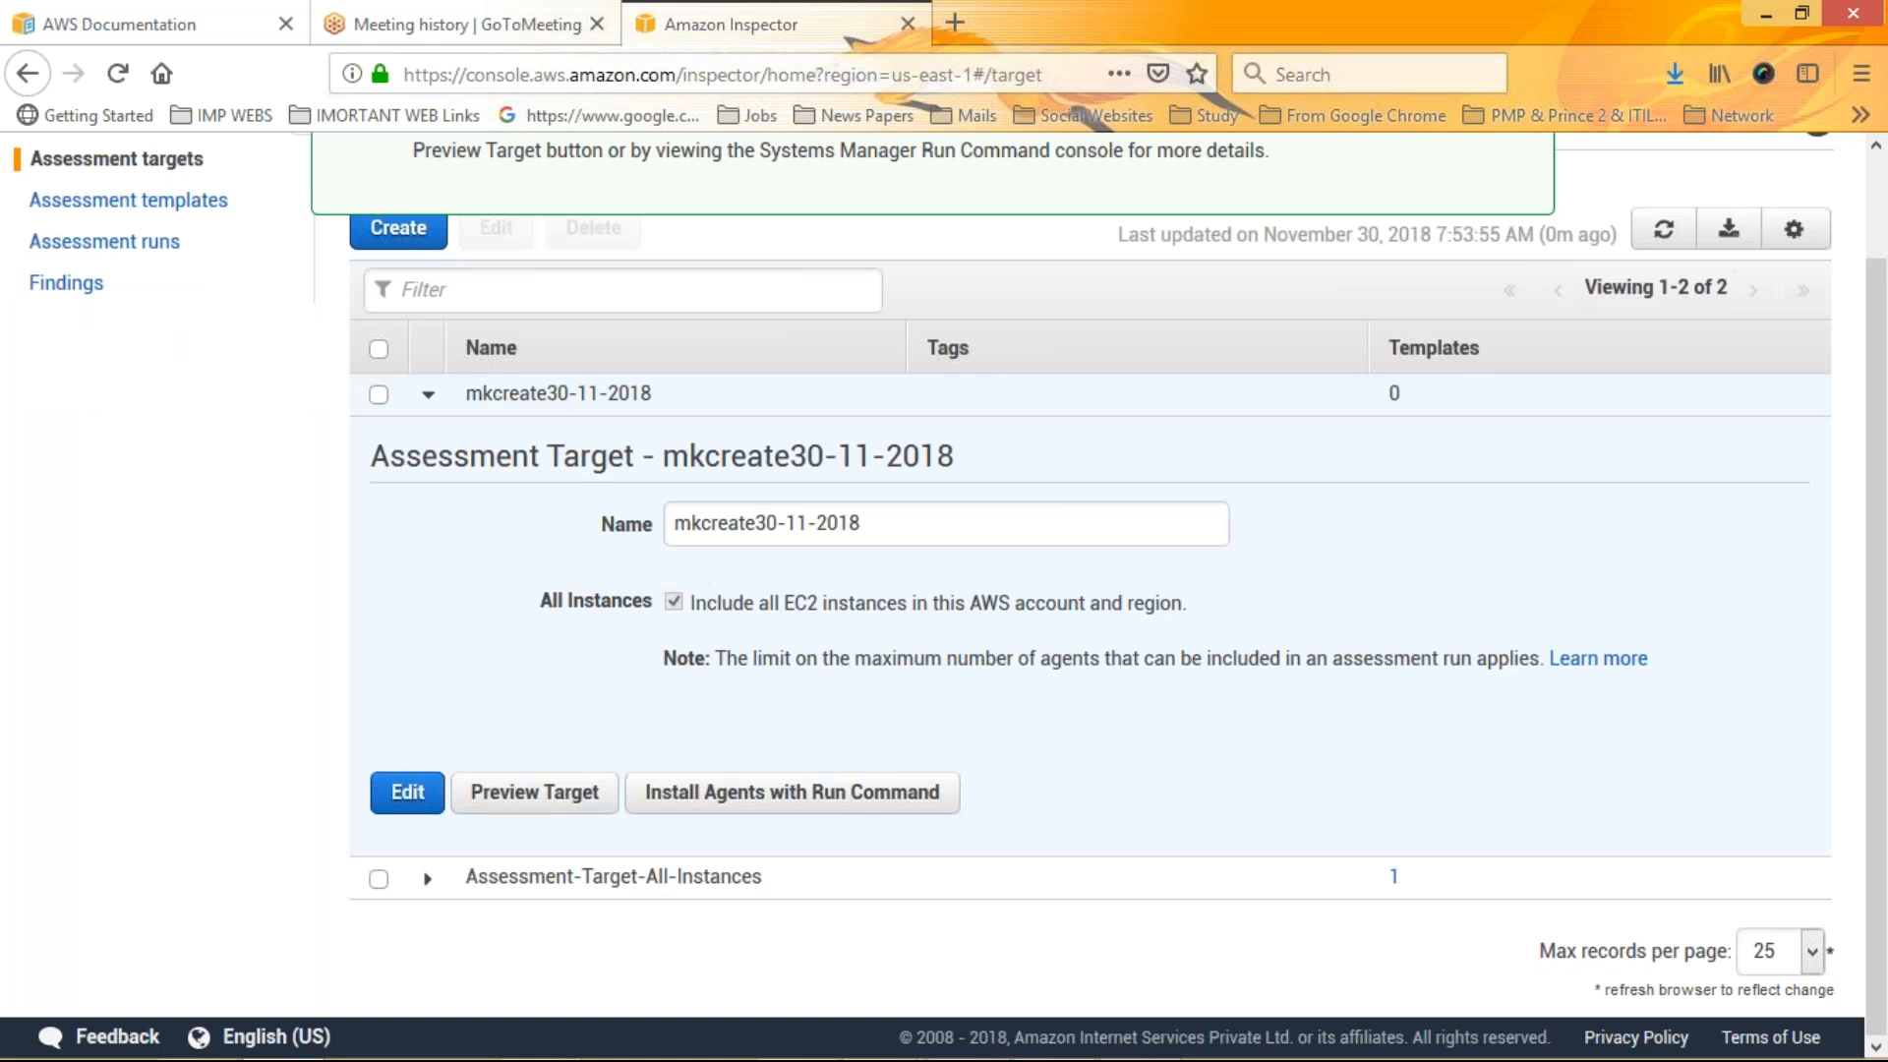
click(791, 792)
Preview the target's resource health status, refresh it, and close the preview
click(534, 792)
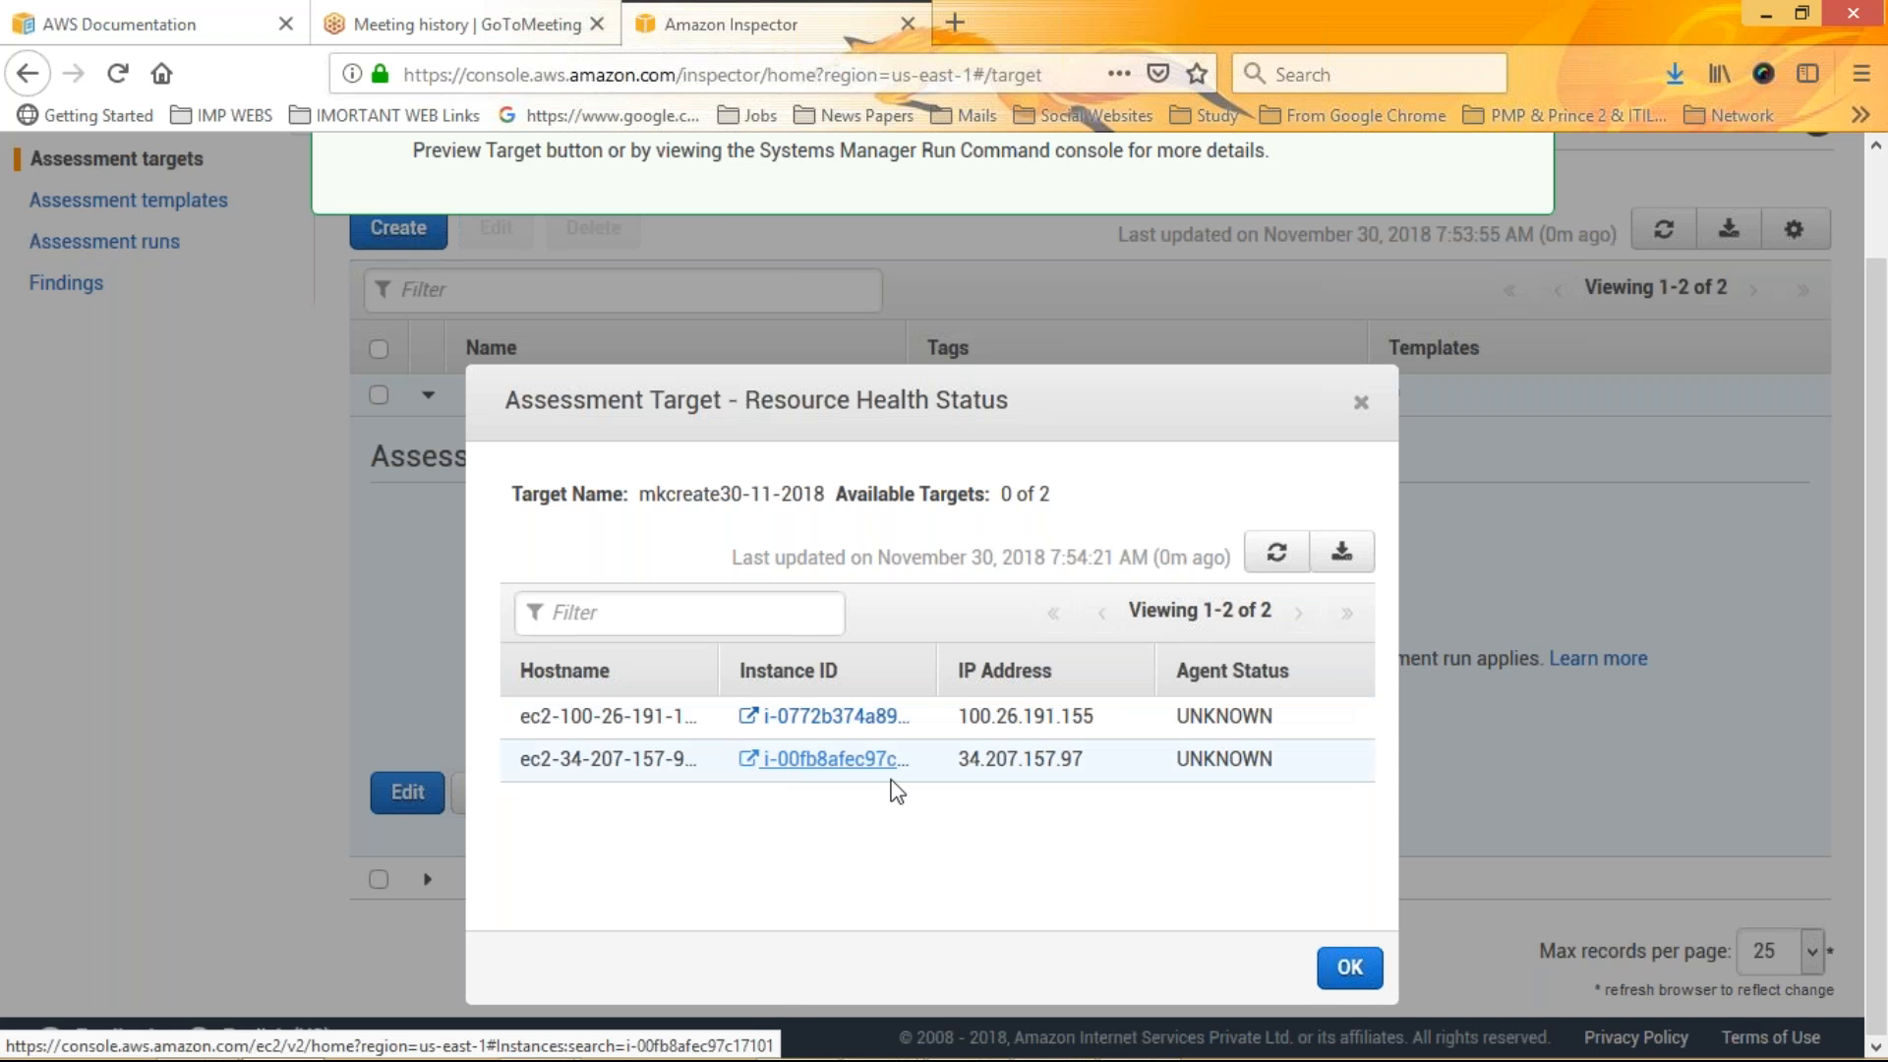
click(1277, 553)
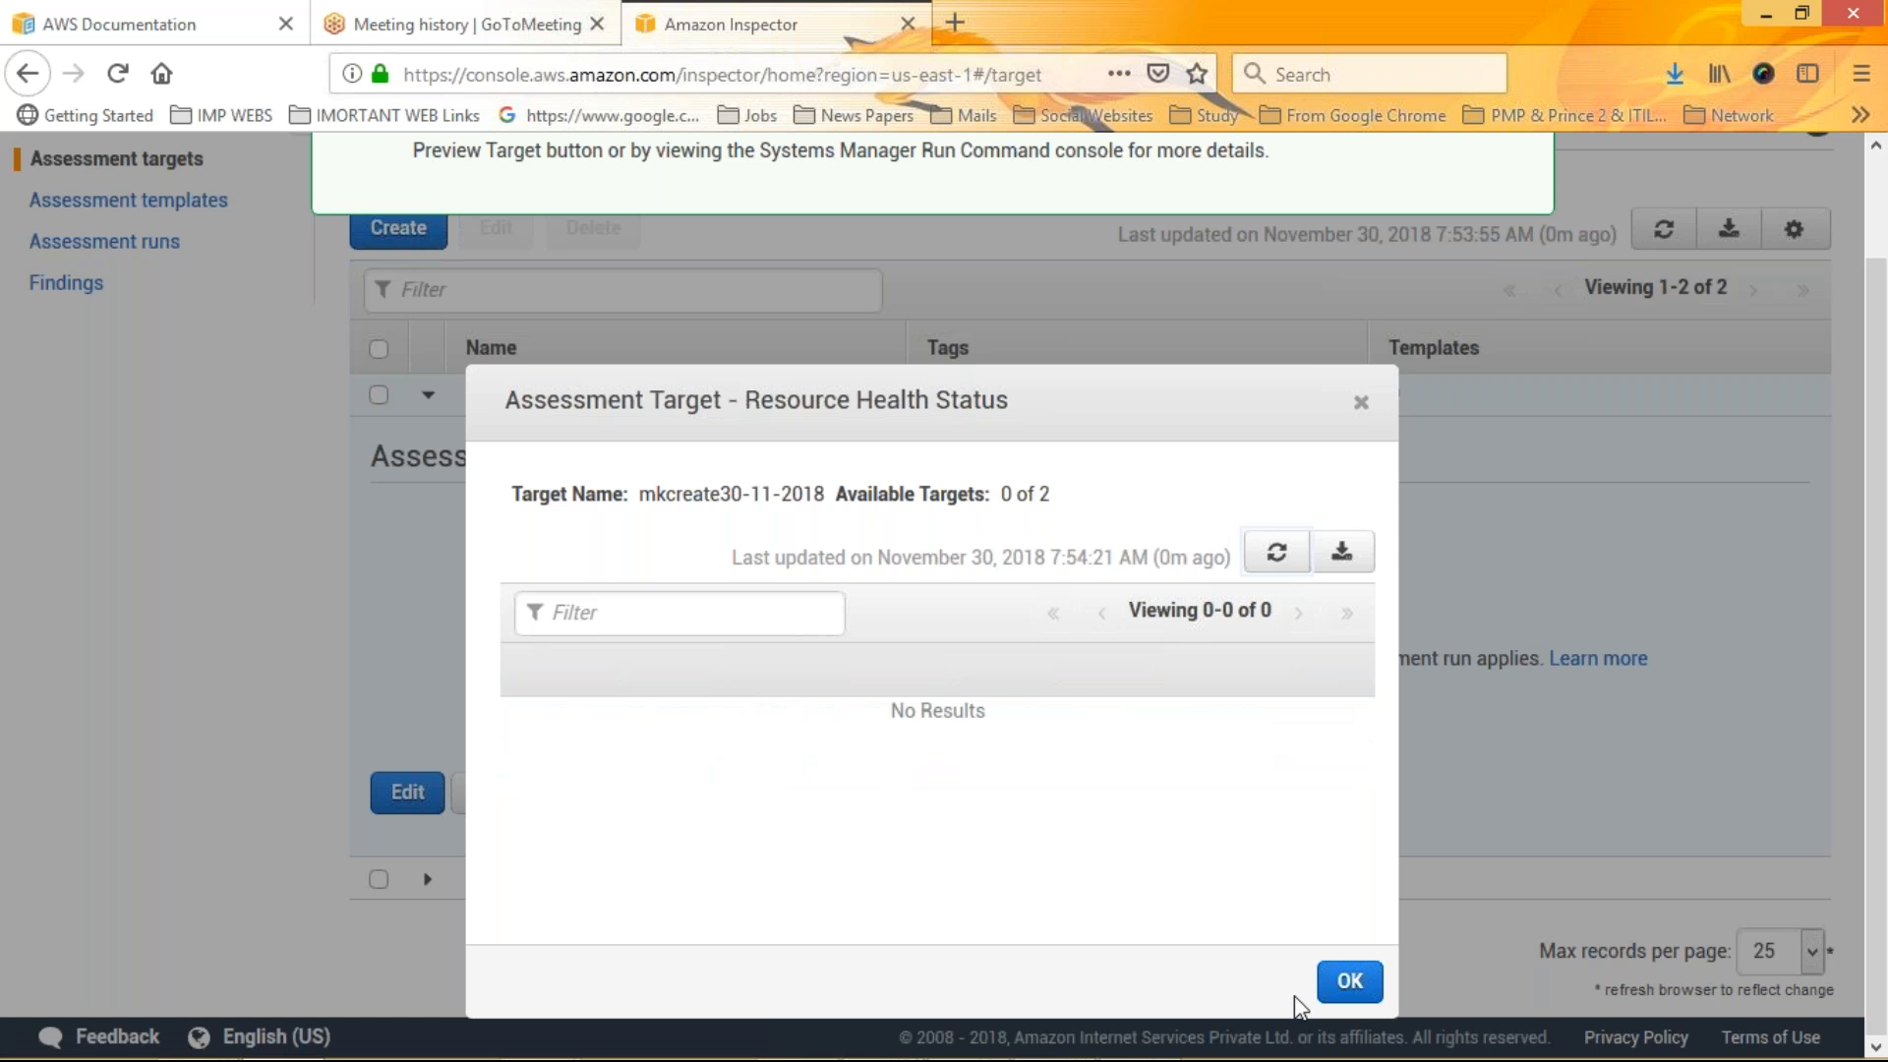
click(1350, 982)
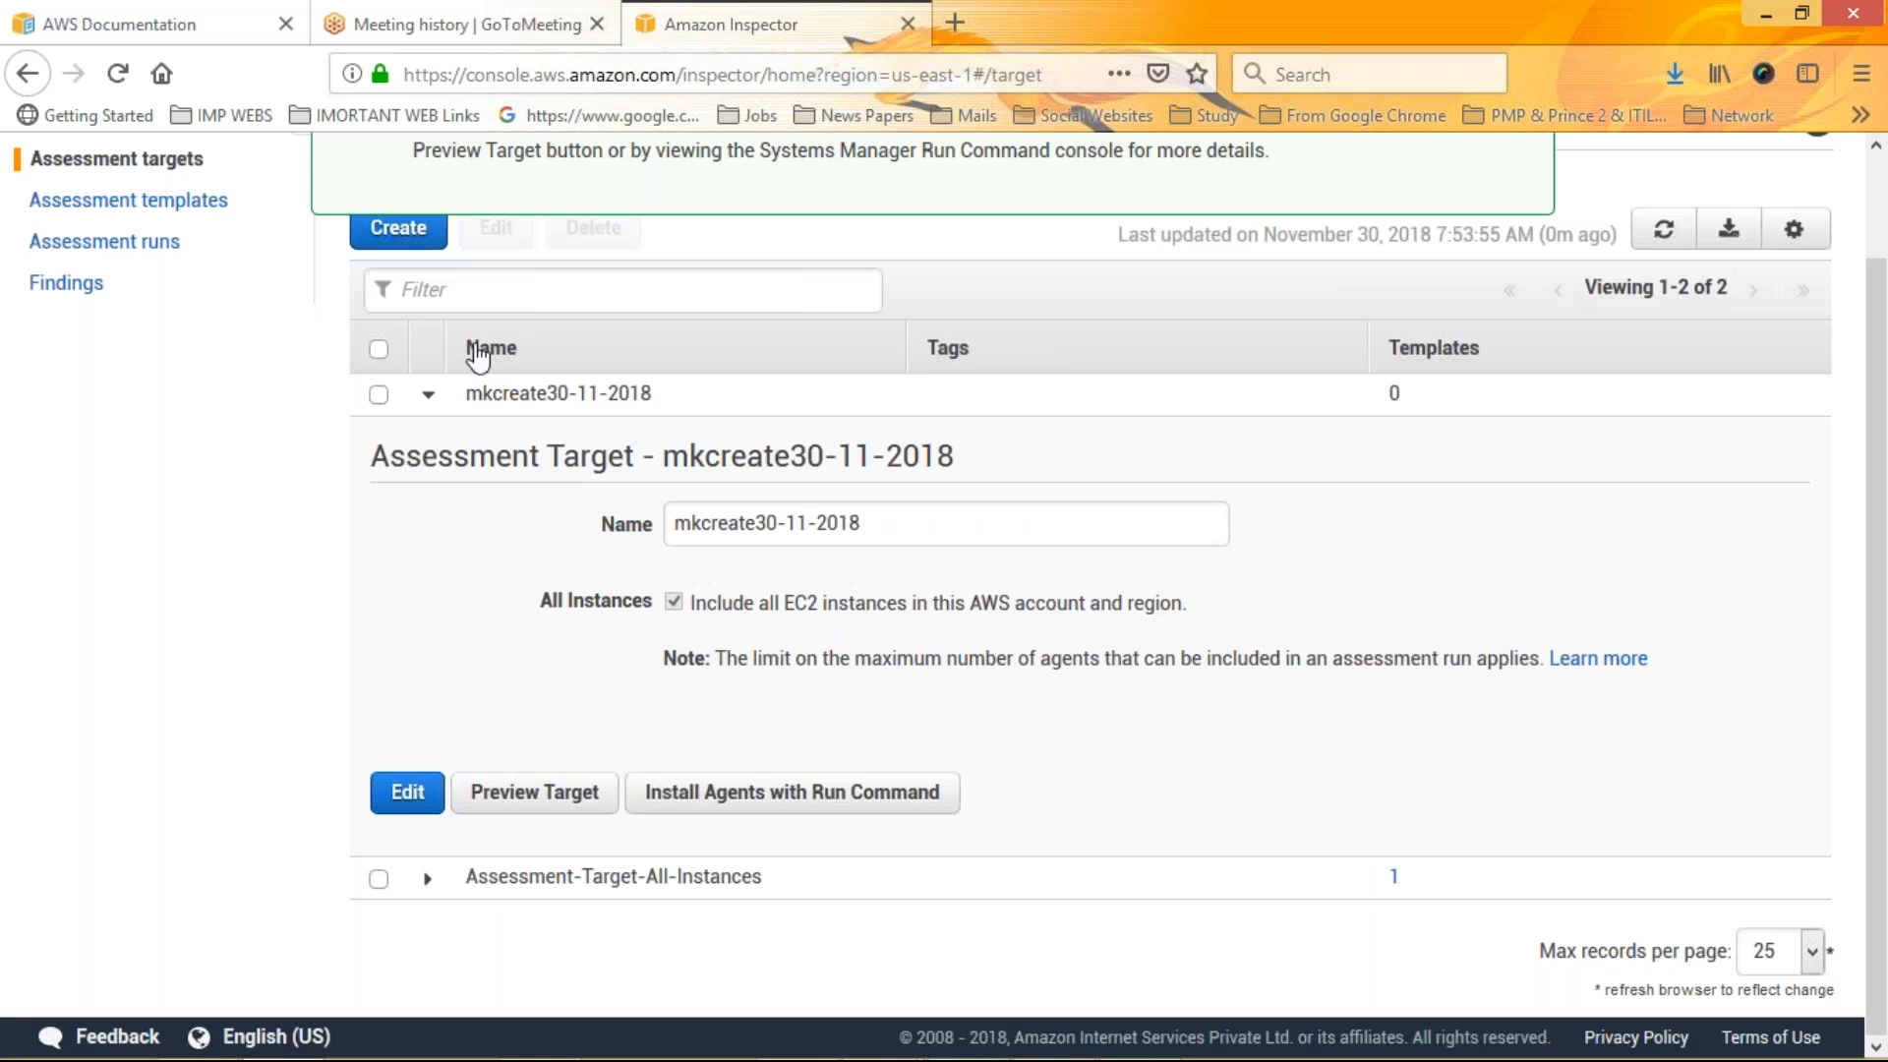
Start a new assessment template and name it mkcreate30-11-2018
click(128, 200)
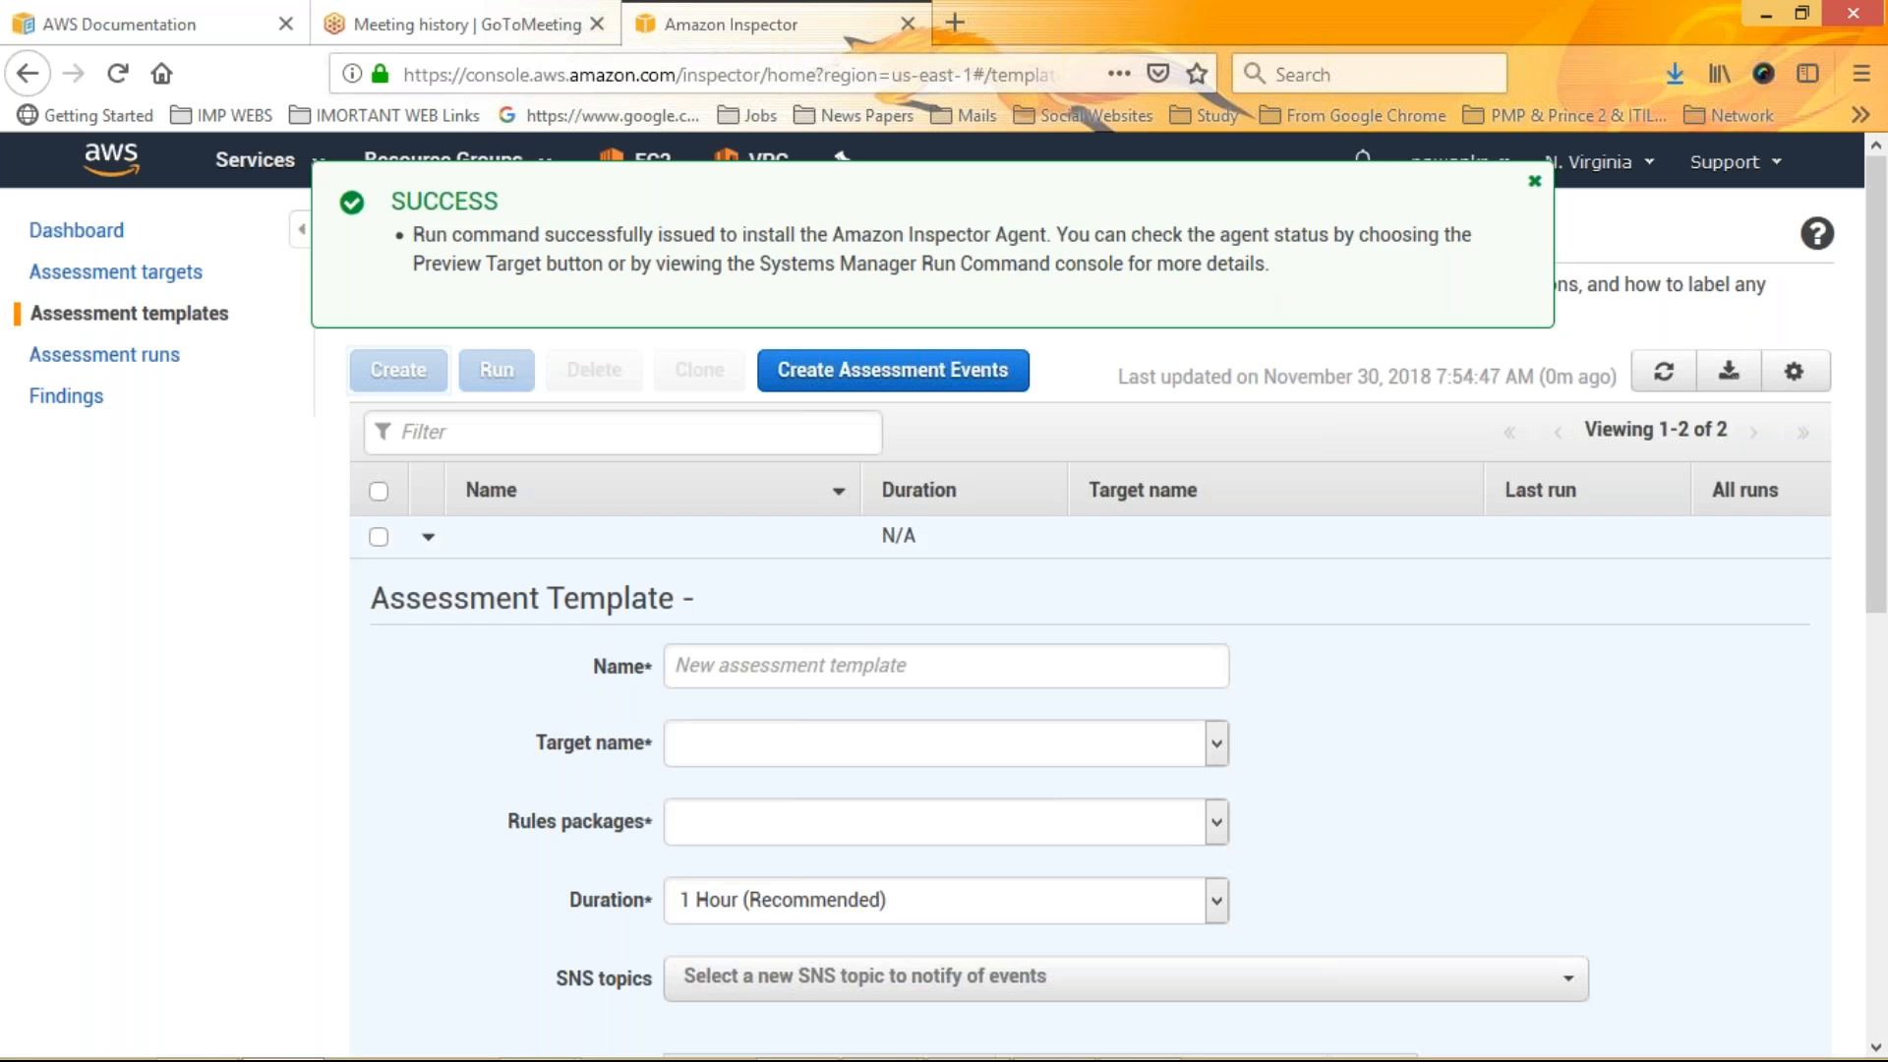
drag(425, 235, 1273, 286)
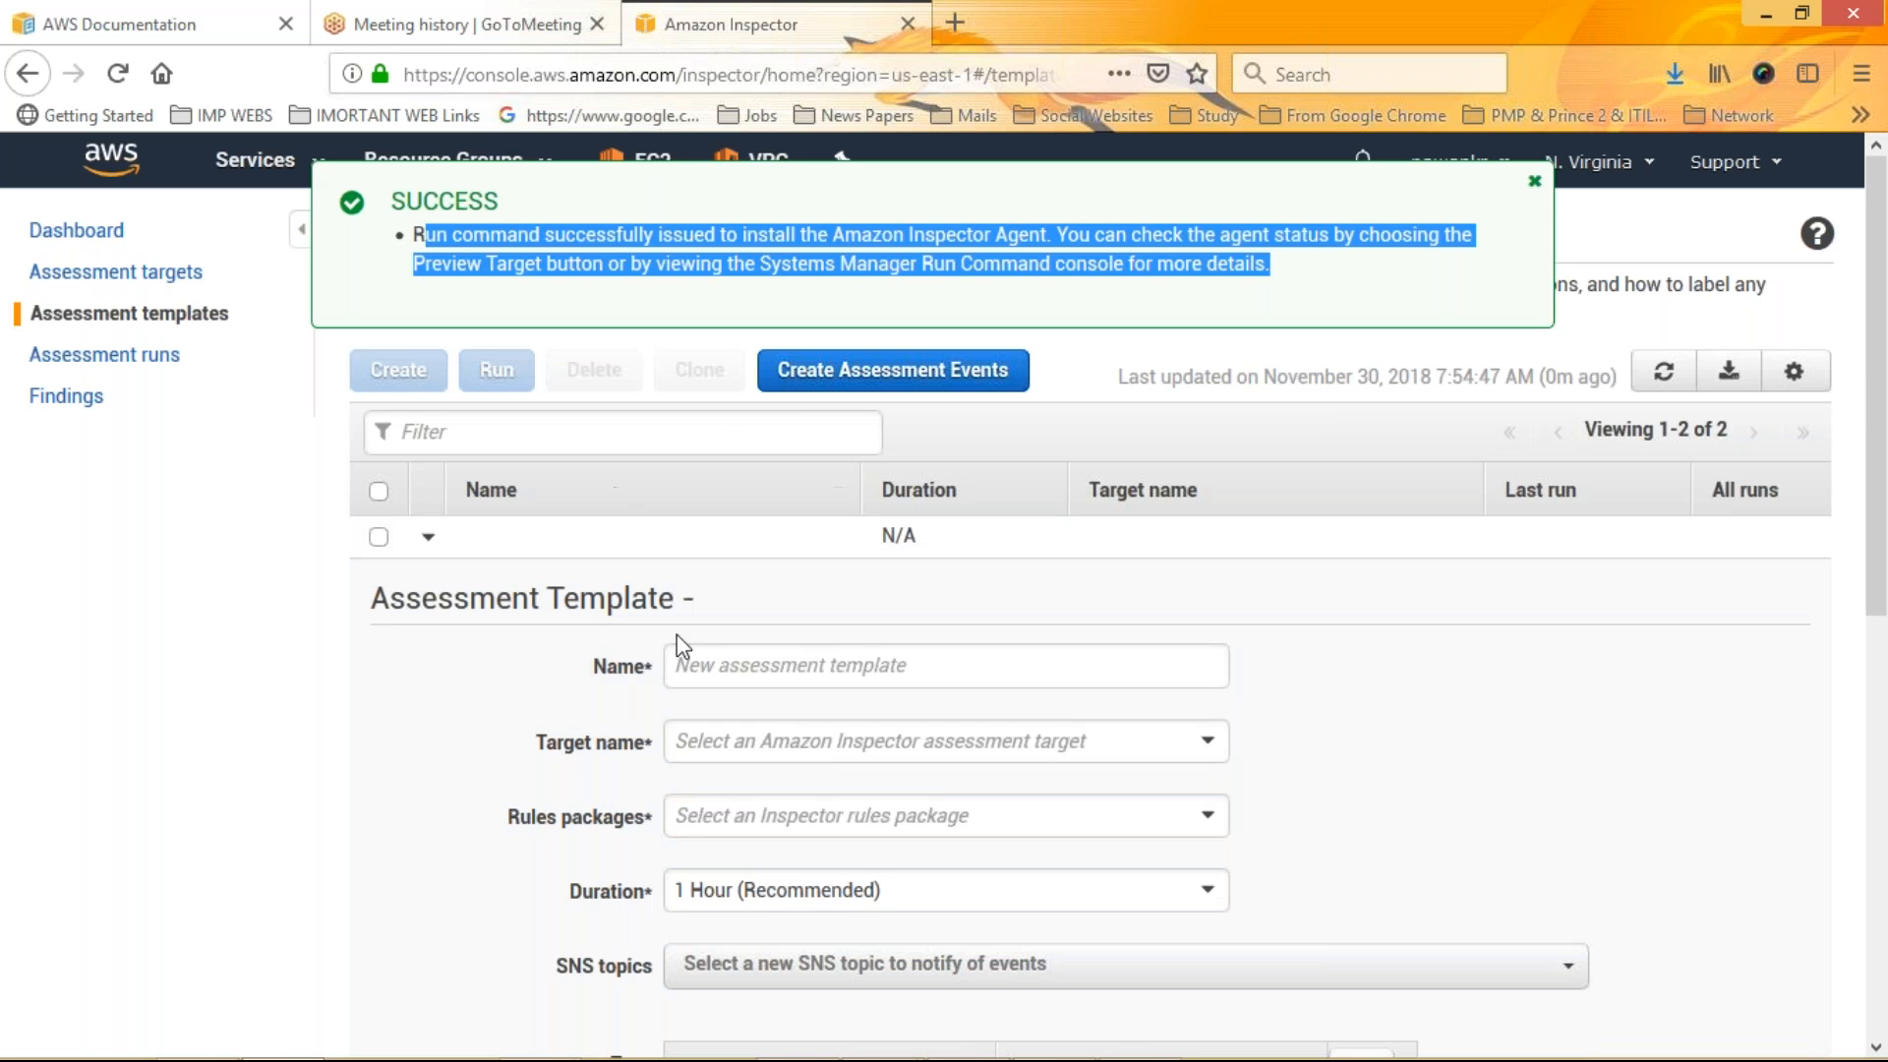
click(749, 667)
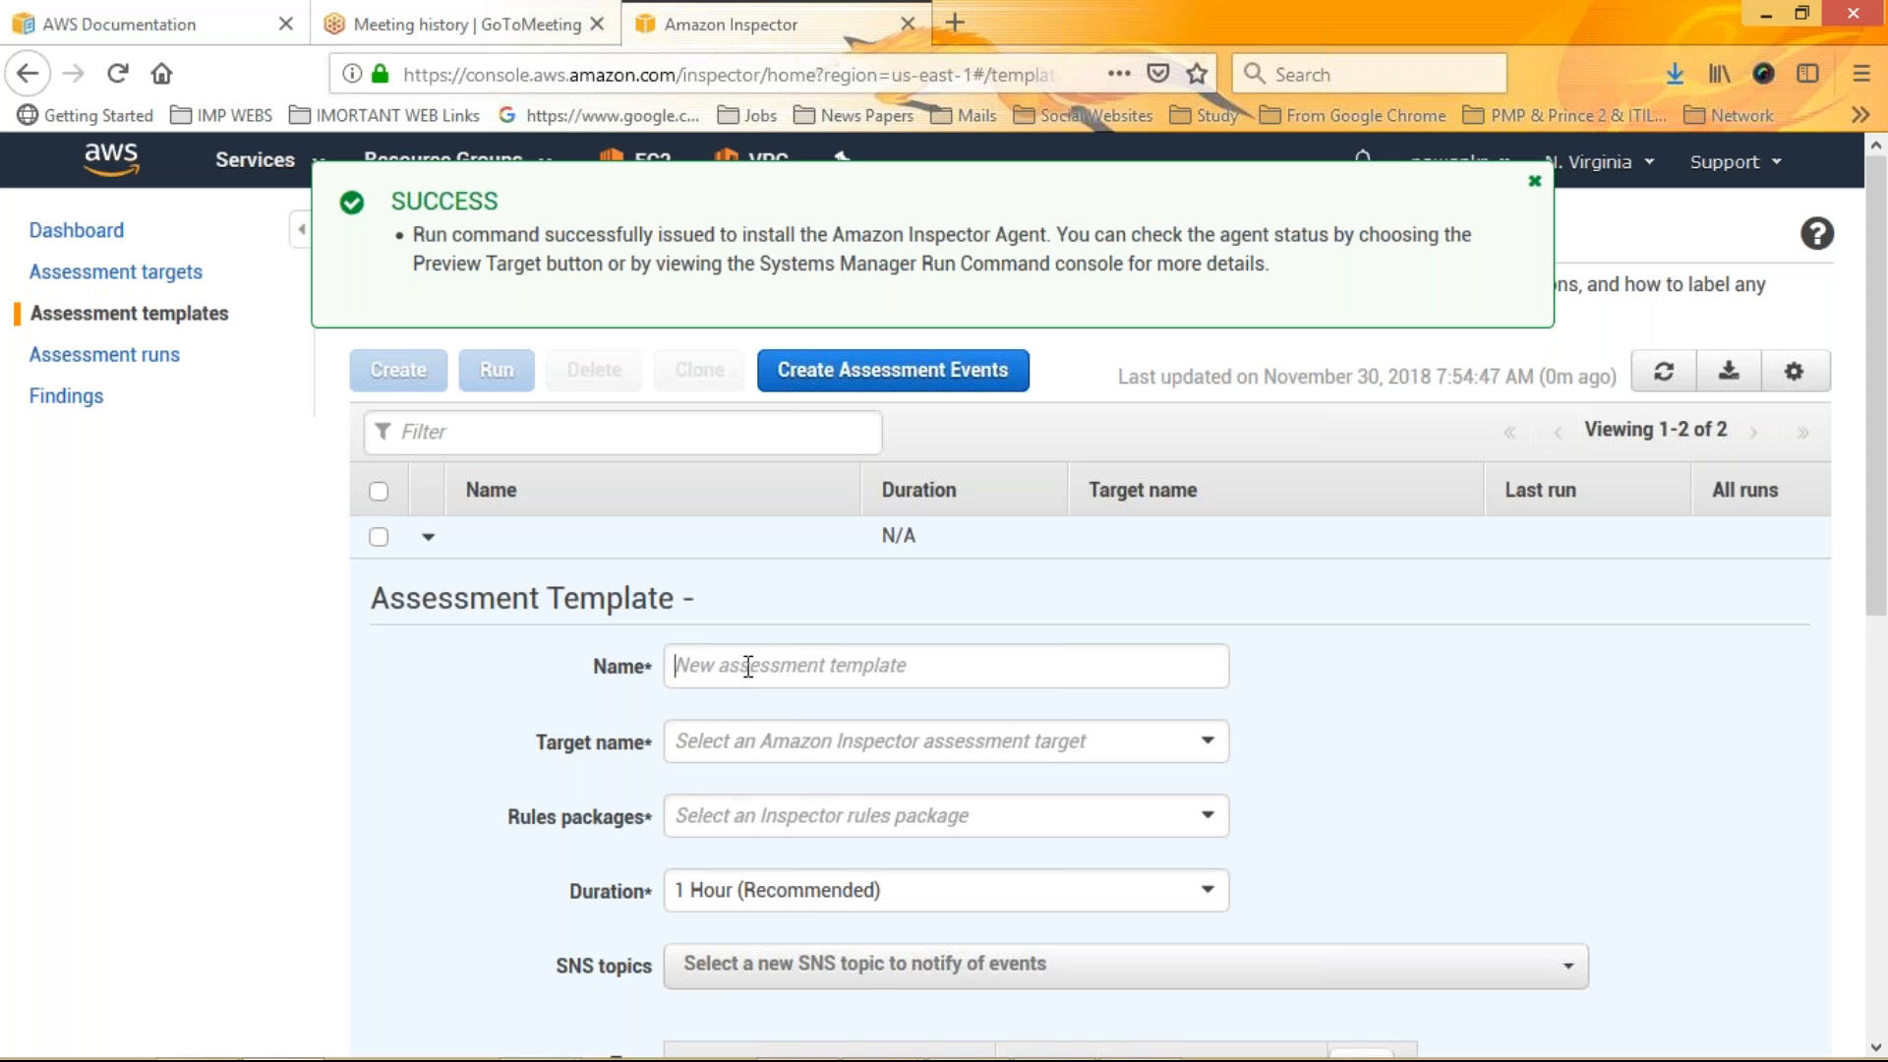
text(mkcrea)
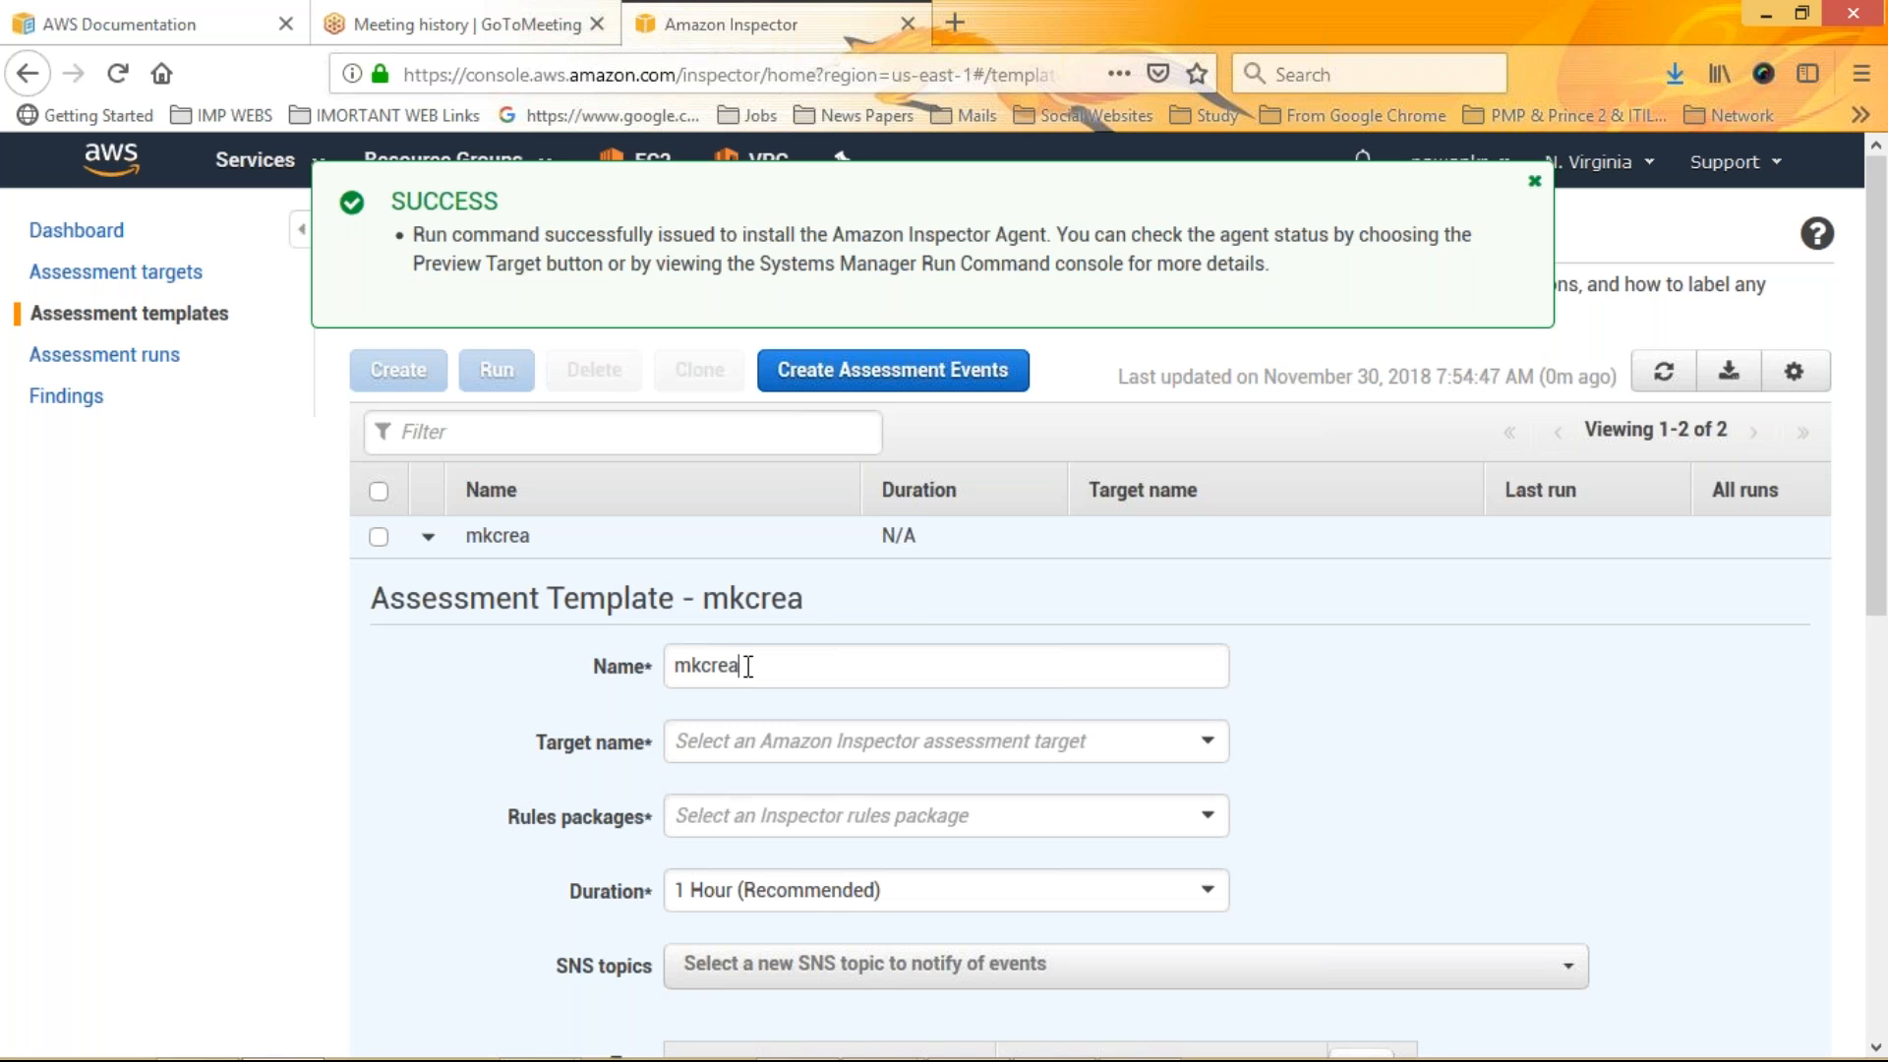
text(te30-11-2018)
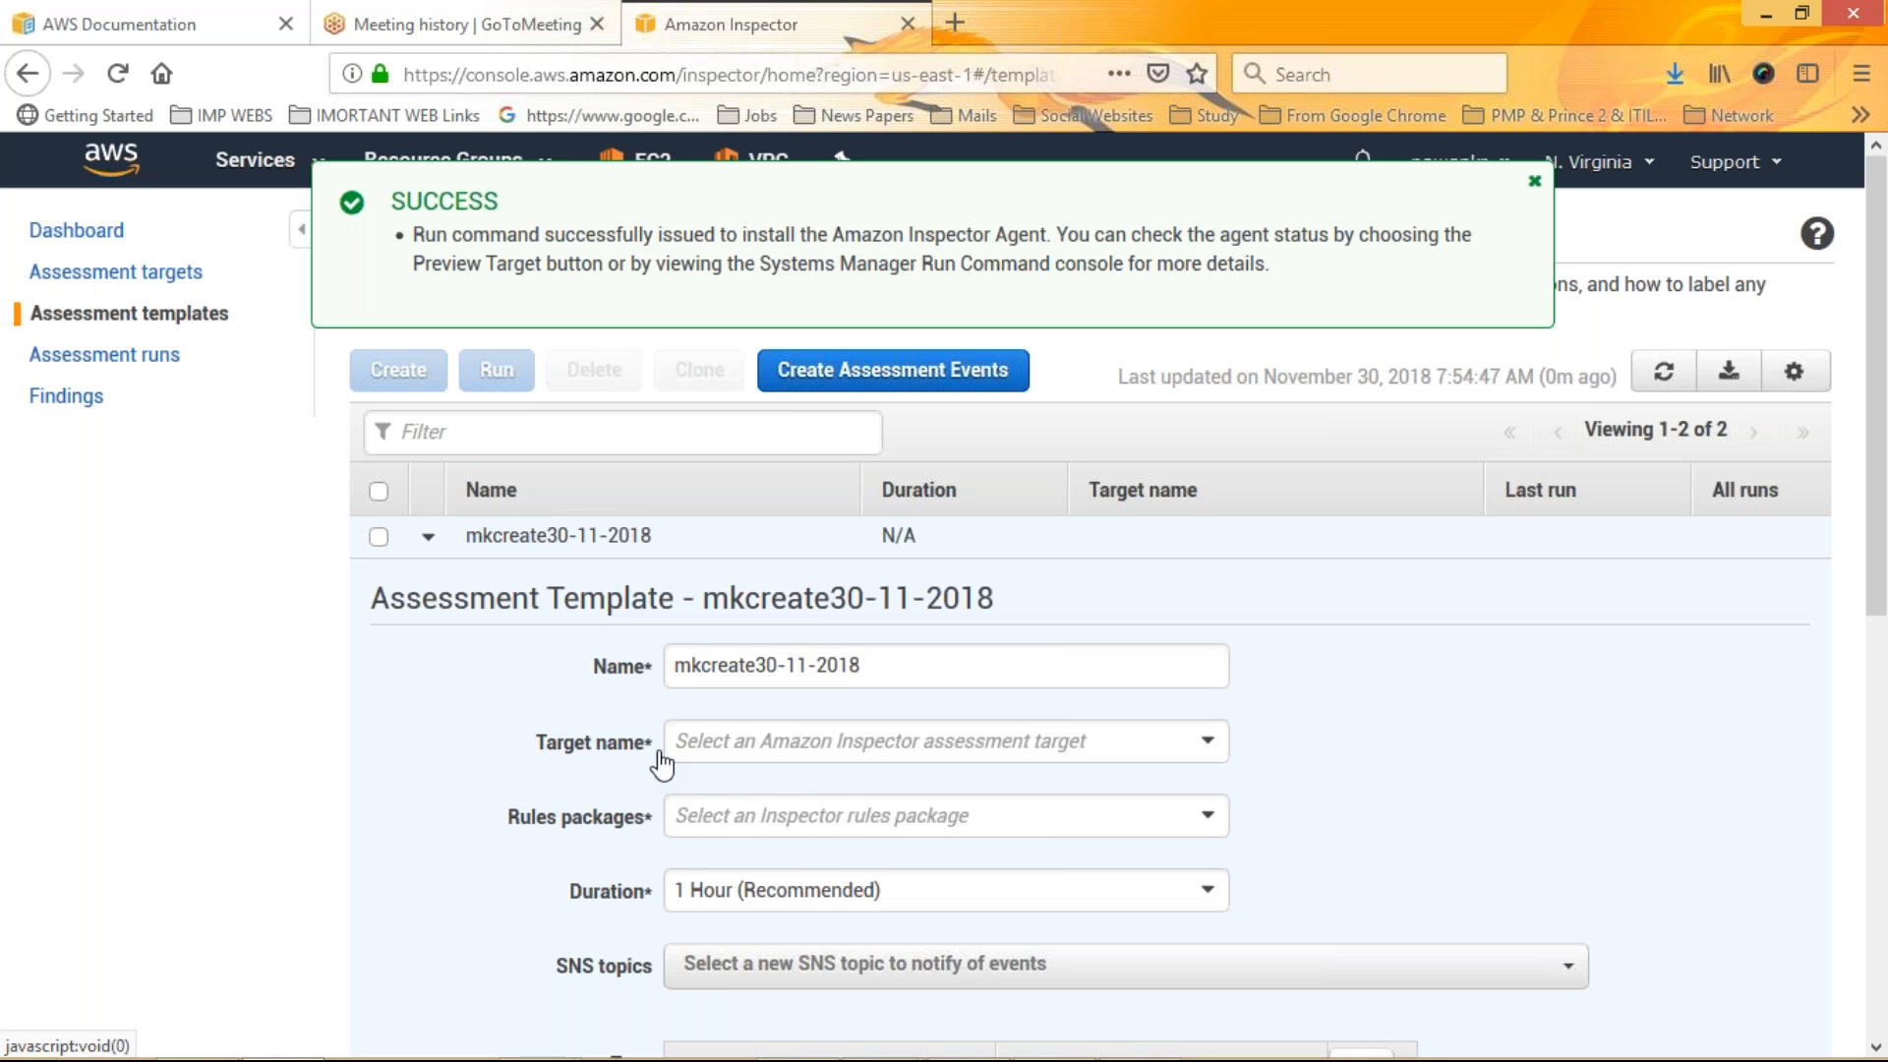
Set the template's target to mkcreate30-11-2018 and add the Common Vulnerabilities and Exposures-1.1 rules package
click(1136, 747)
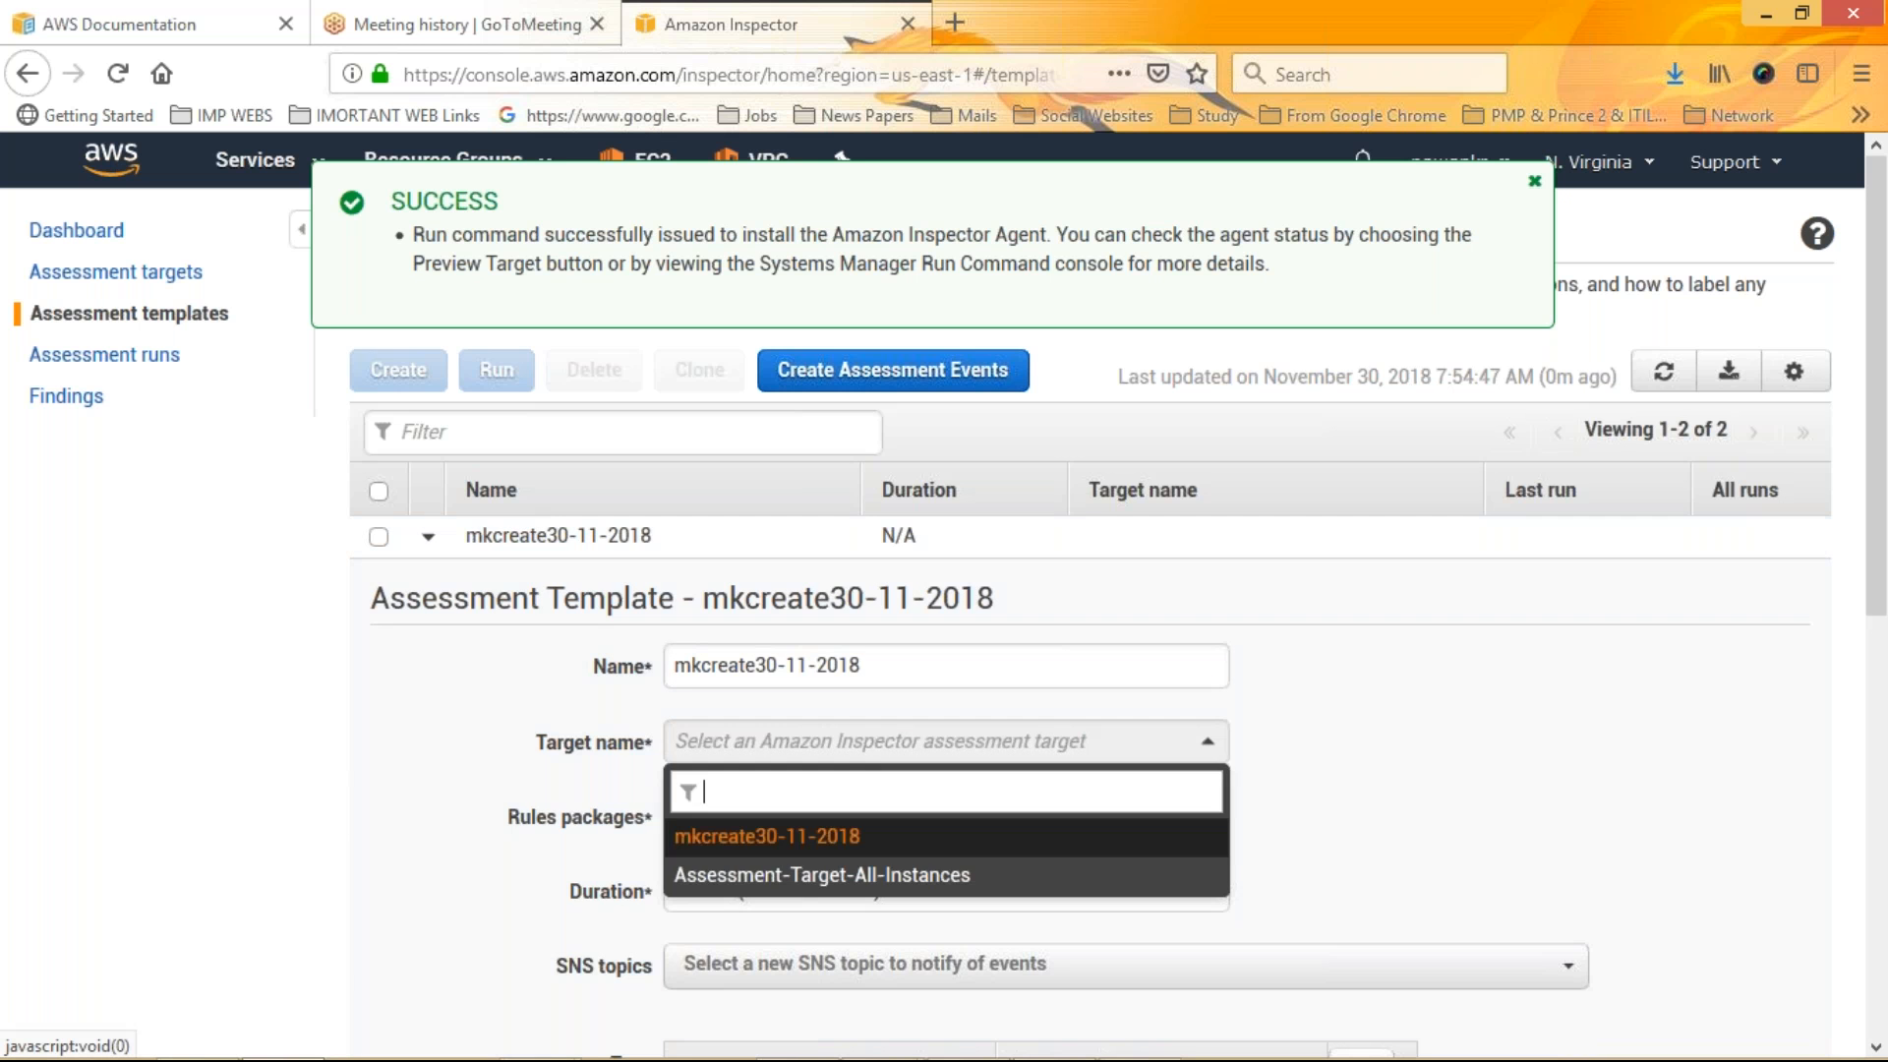
click(759, 841)
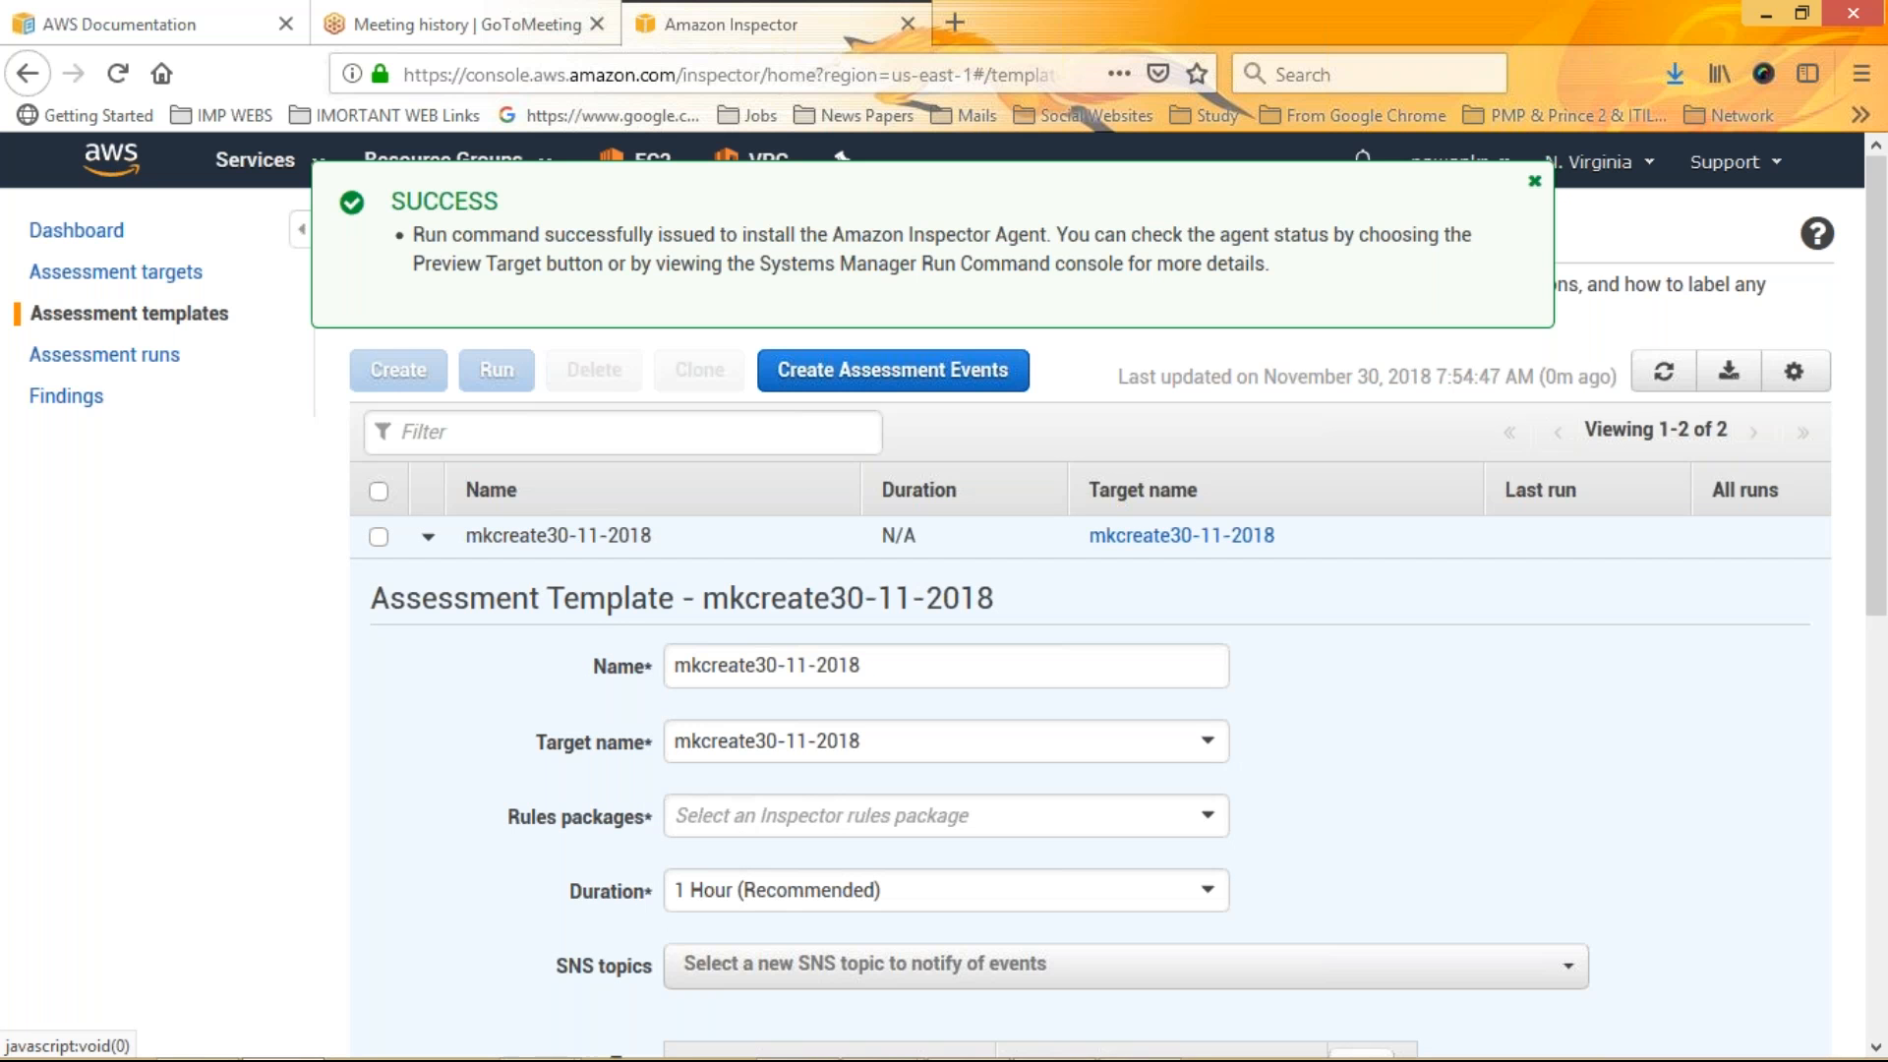
click(763, 818)
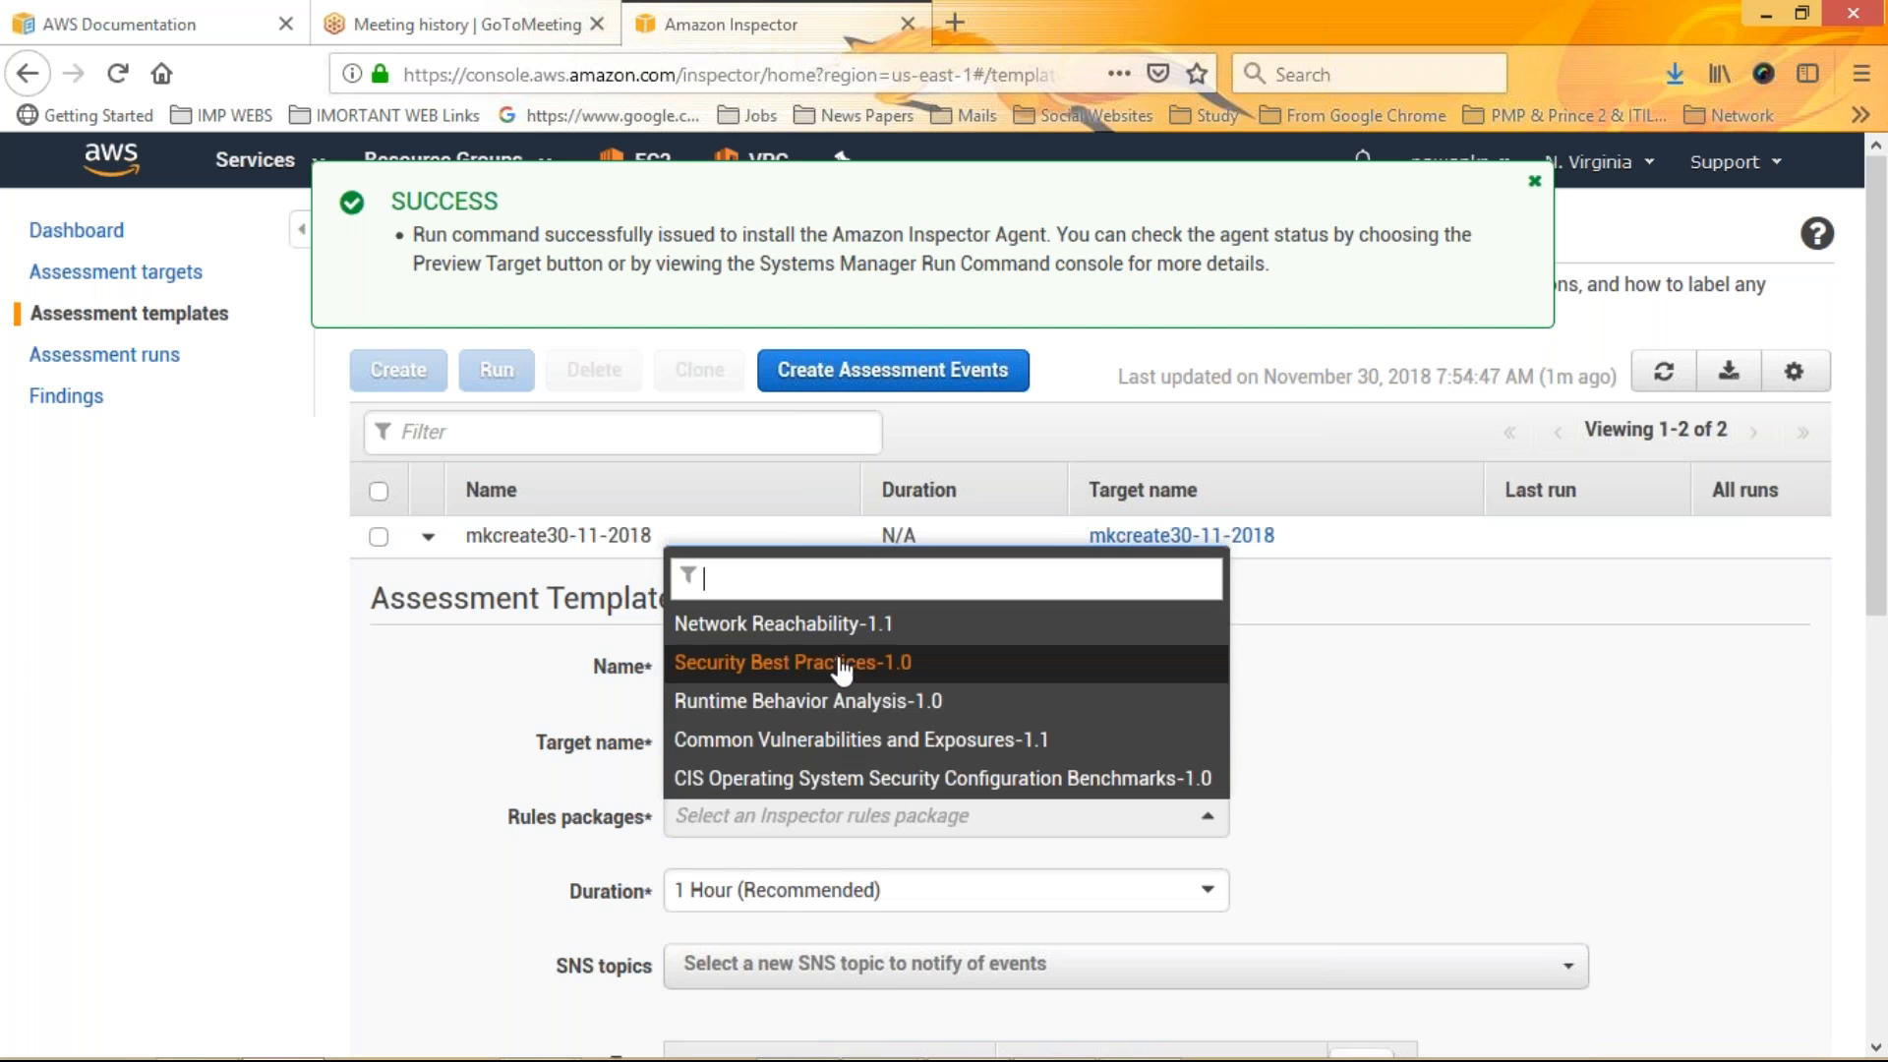
click(836, 744)
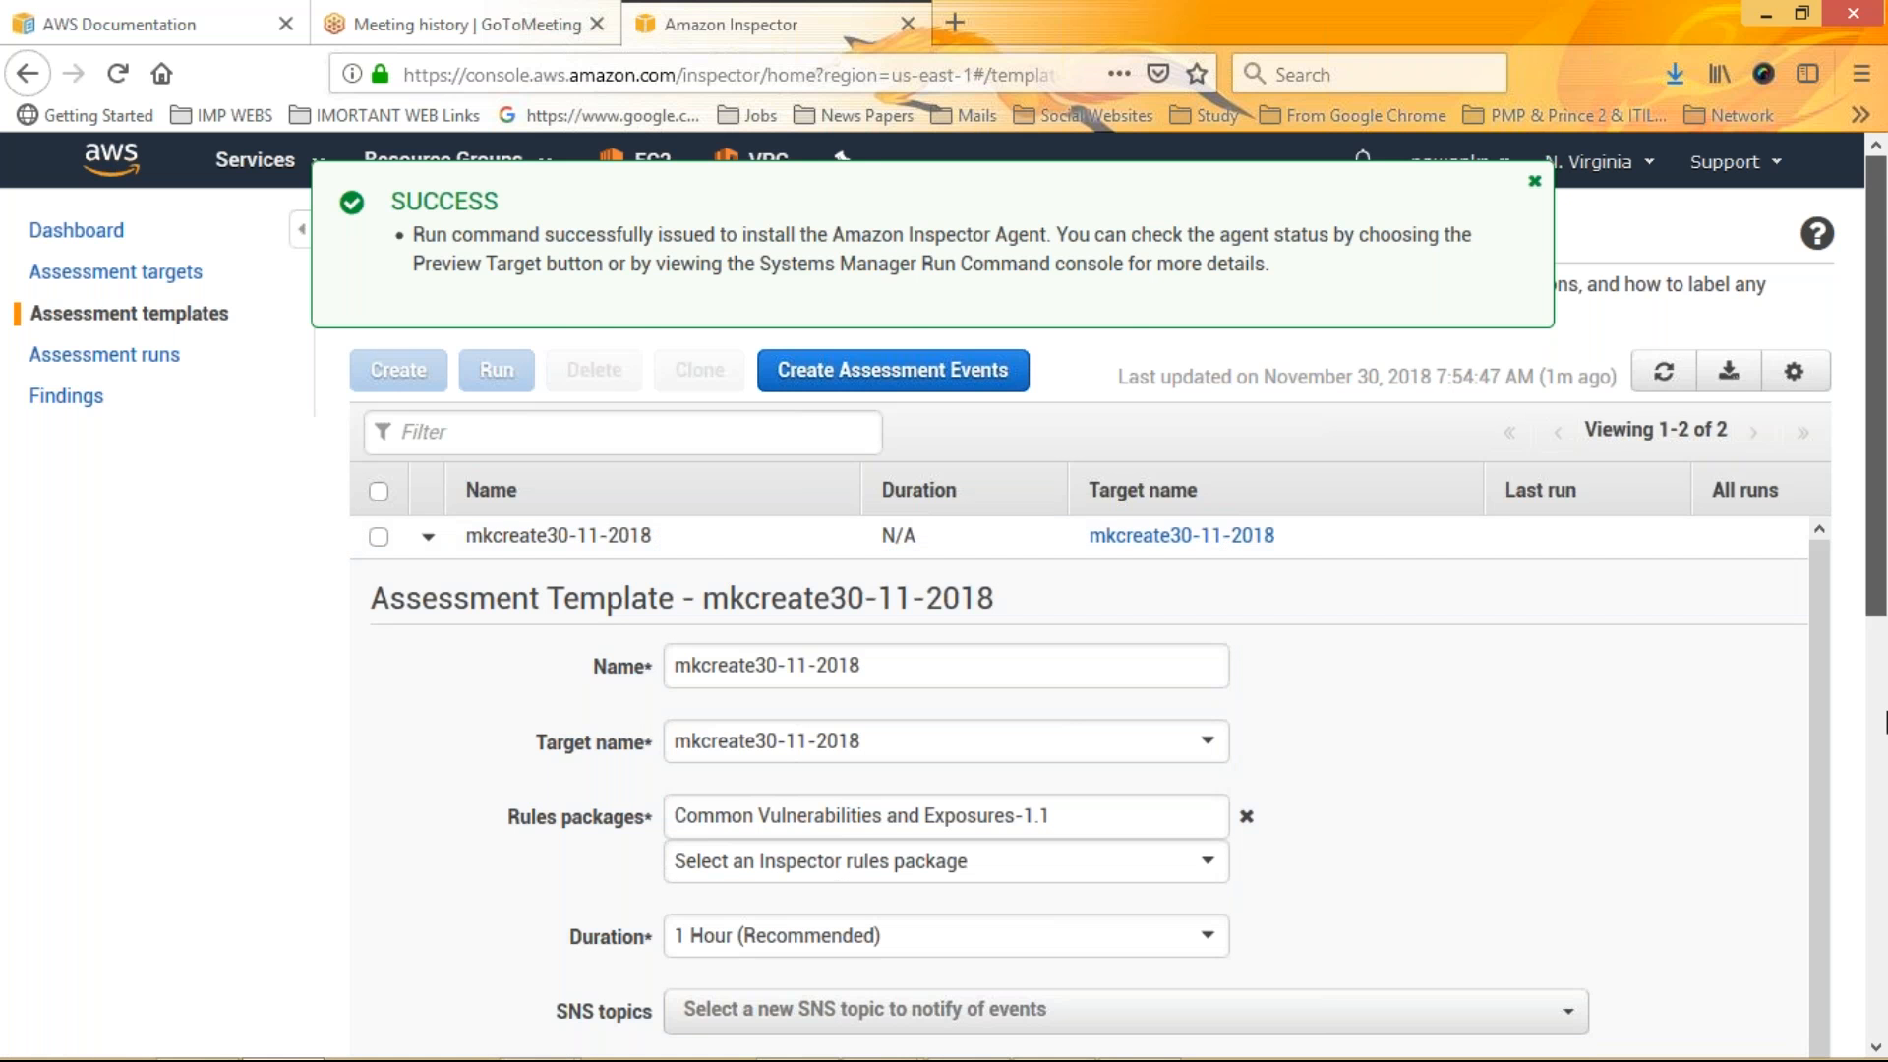
scroll(1885, 721, down, 3)
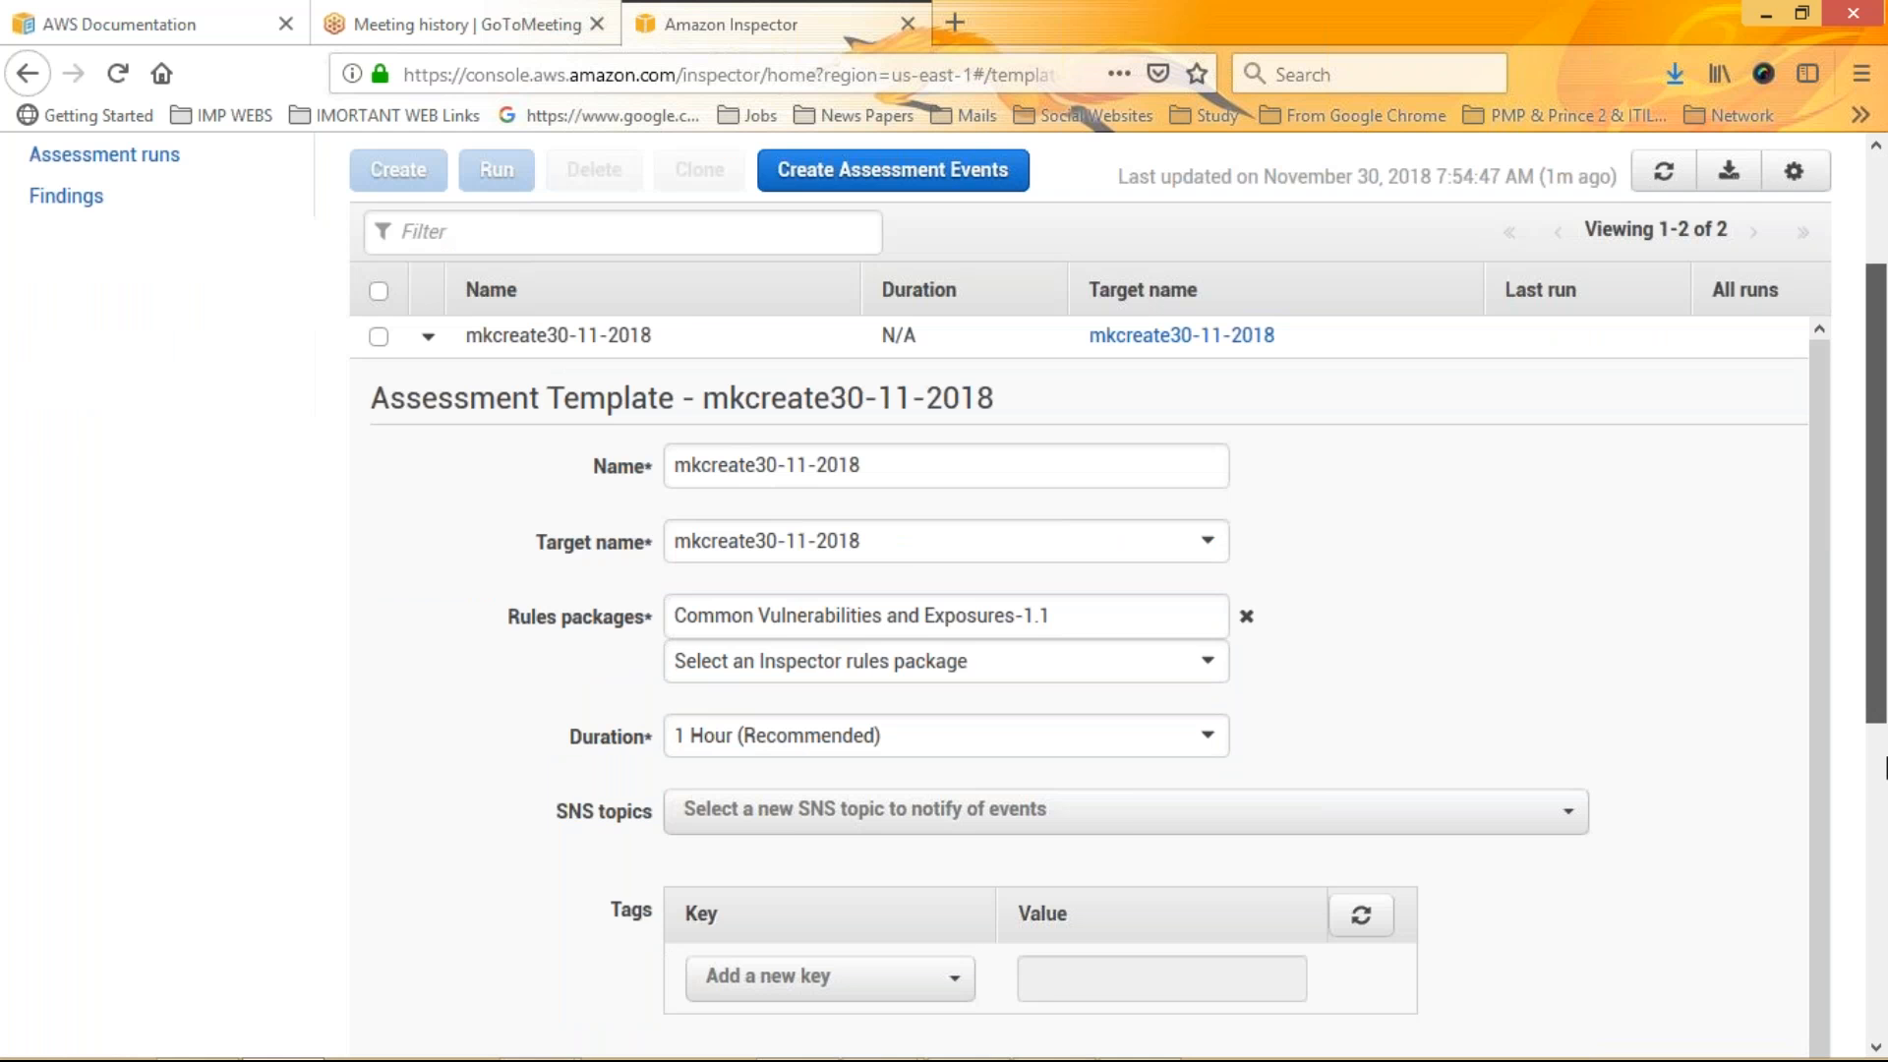
scroll(1885, 767, down, 2)
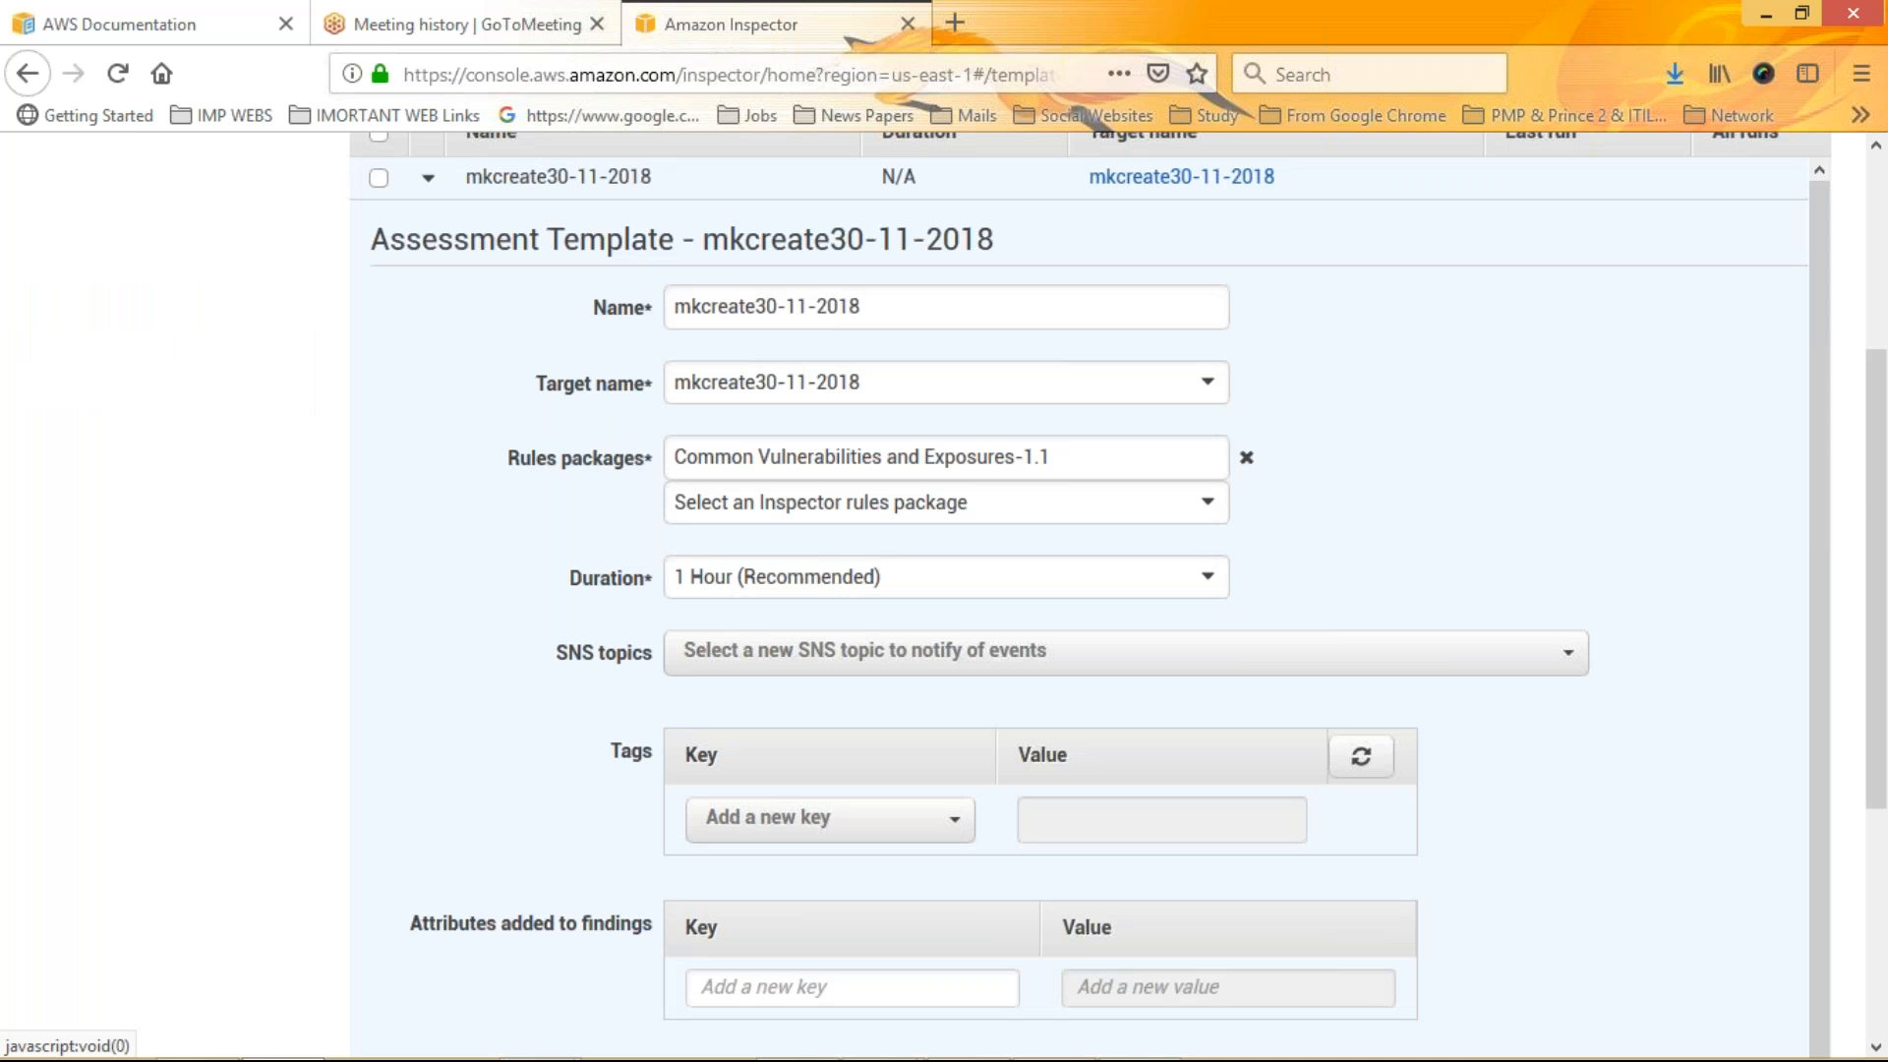
click(723, 577)
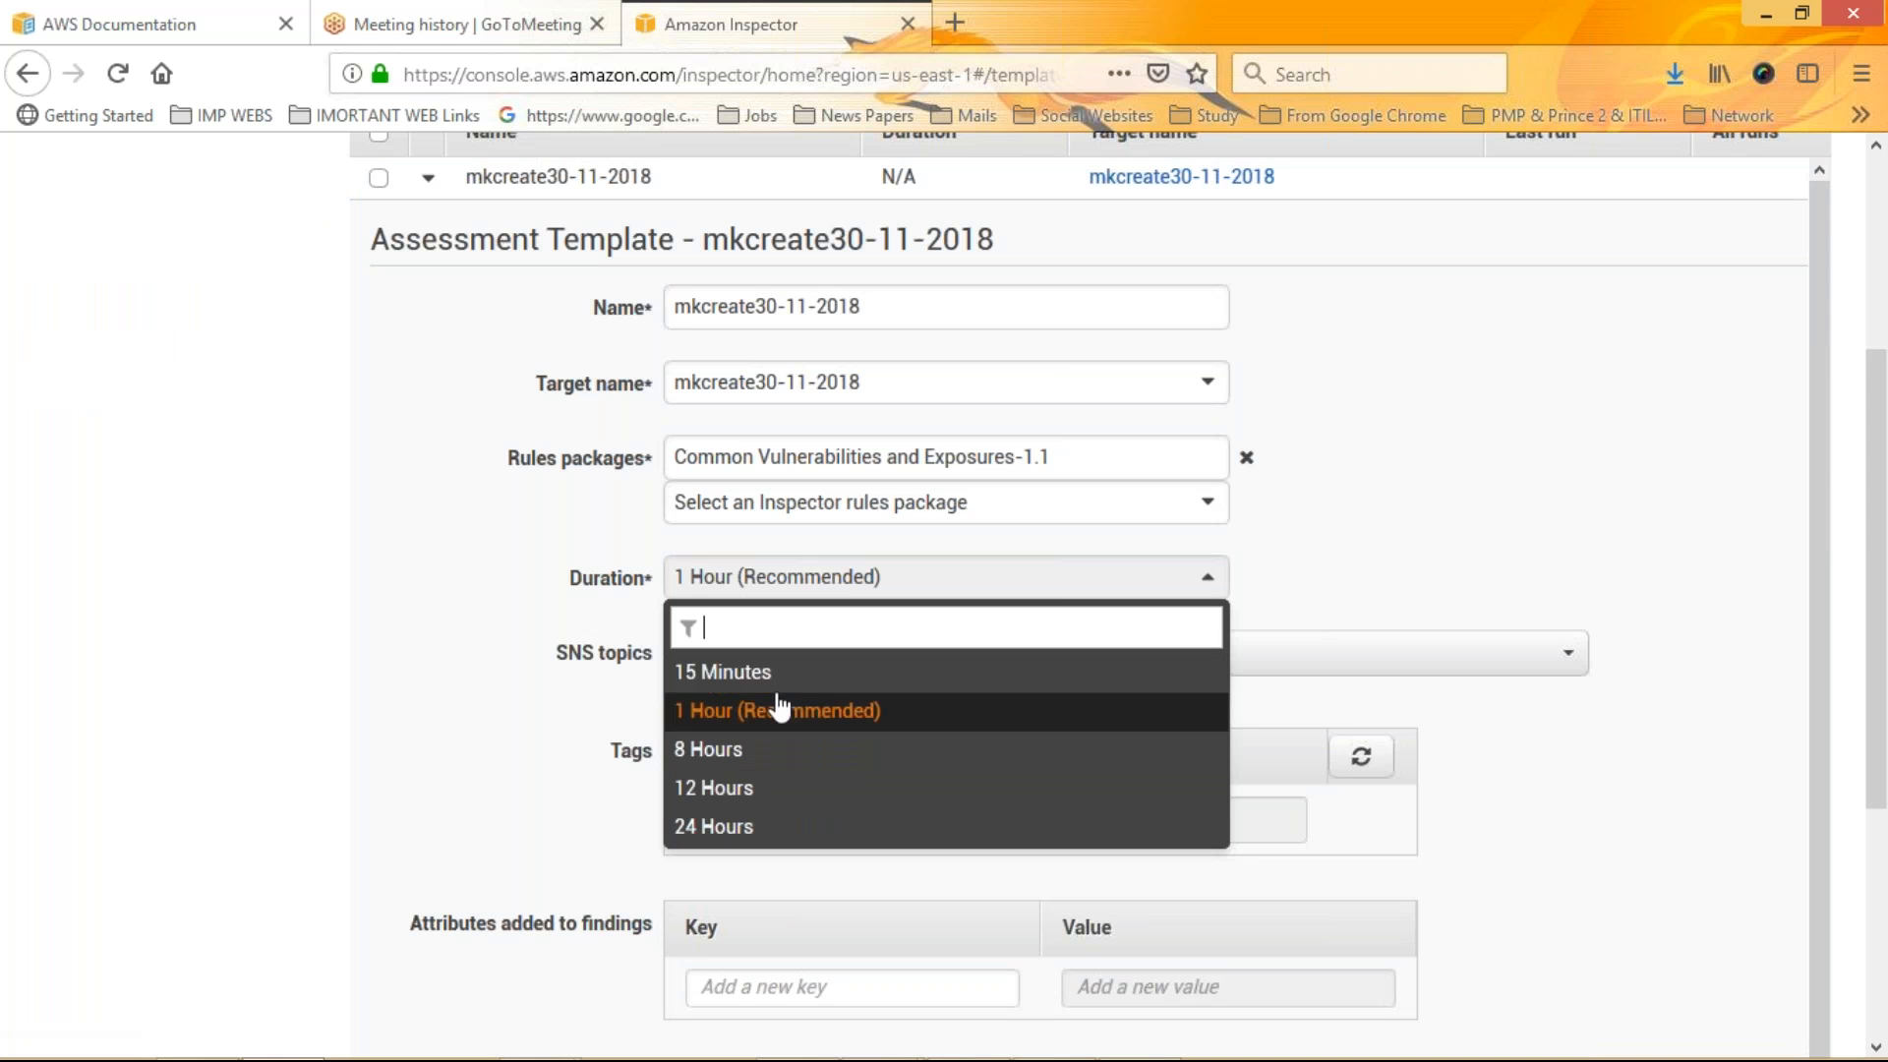
click(409, 525)
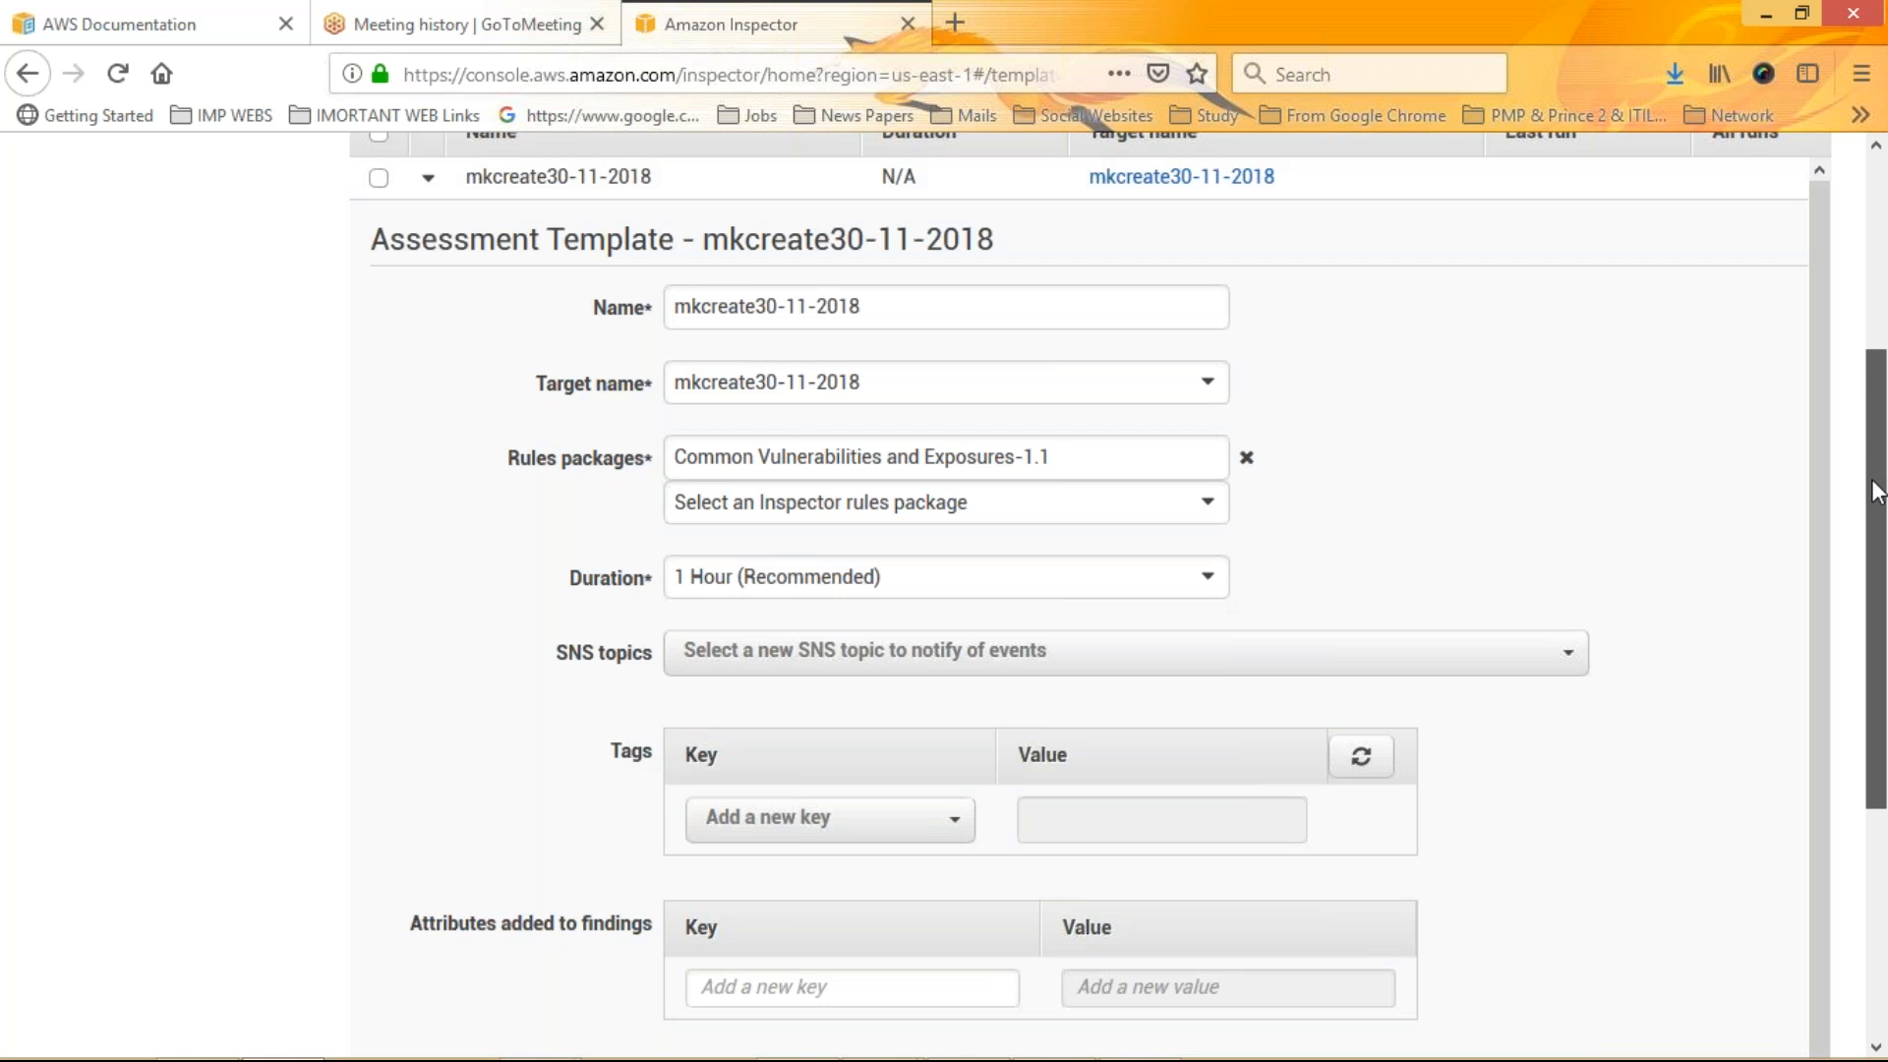
Add an attribute to findings with key mk30-11-2018 and value mk30-11-2018
drag(1878, 492, 1878, 720)
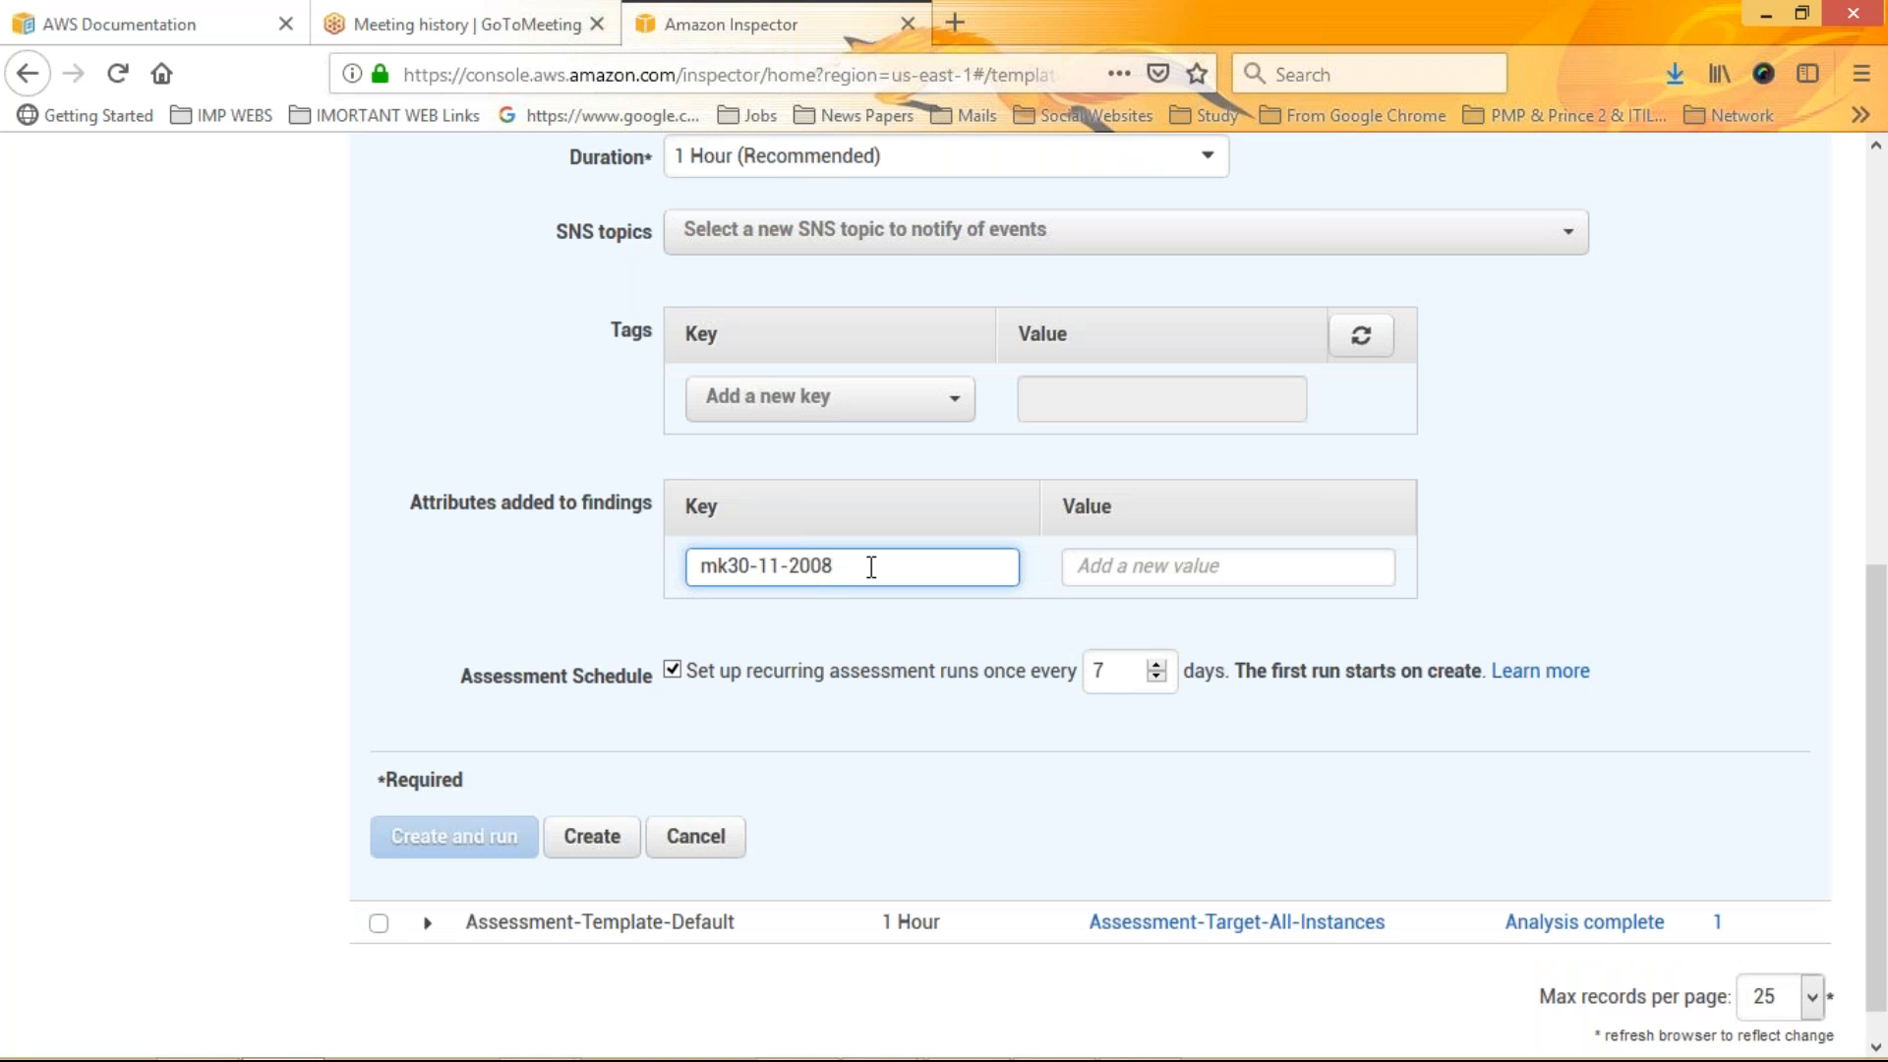
key(BackSpace)
key(BackSpace)
key(BackSpace)
text(018)
click(1201, 572)
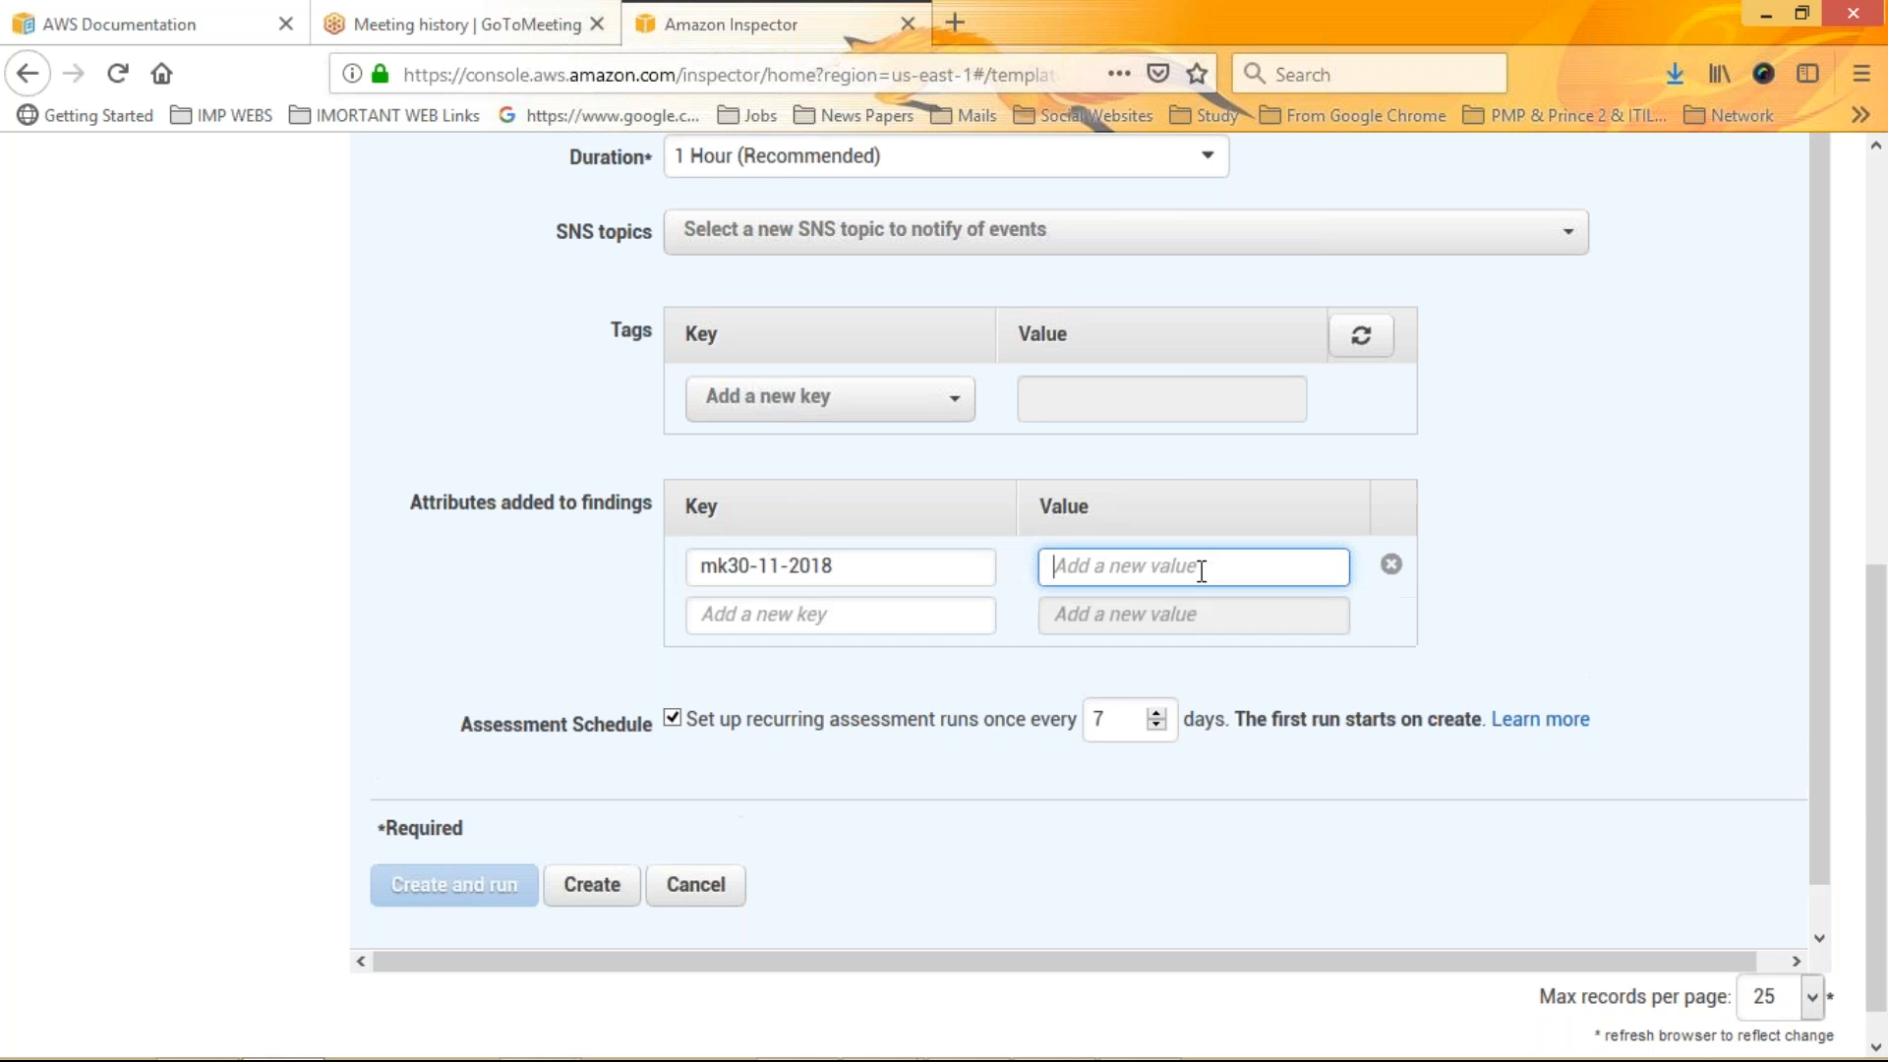
text(mk30-)
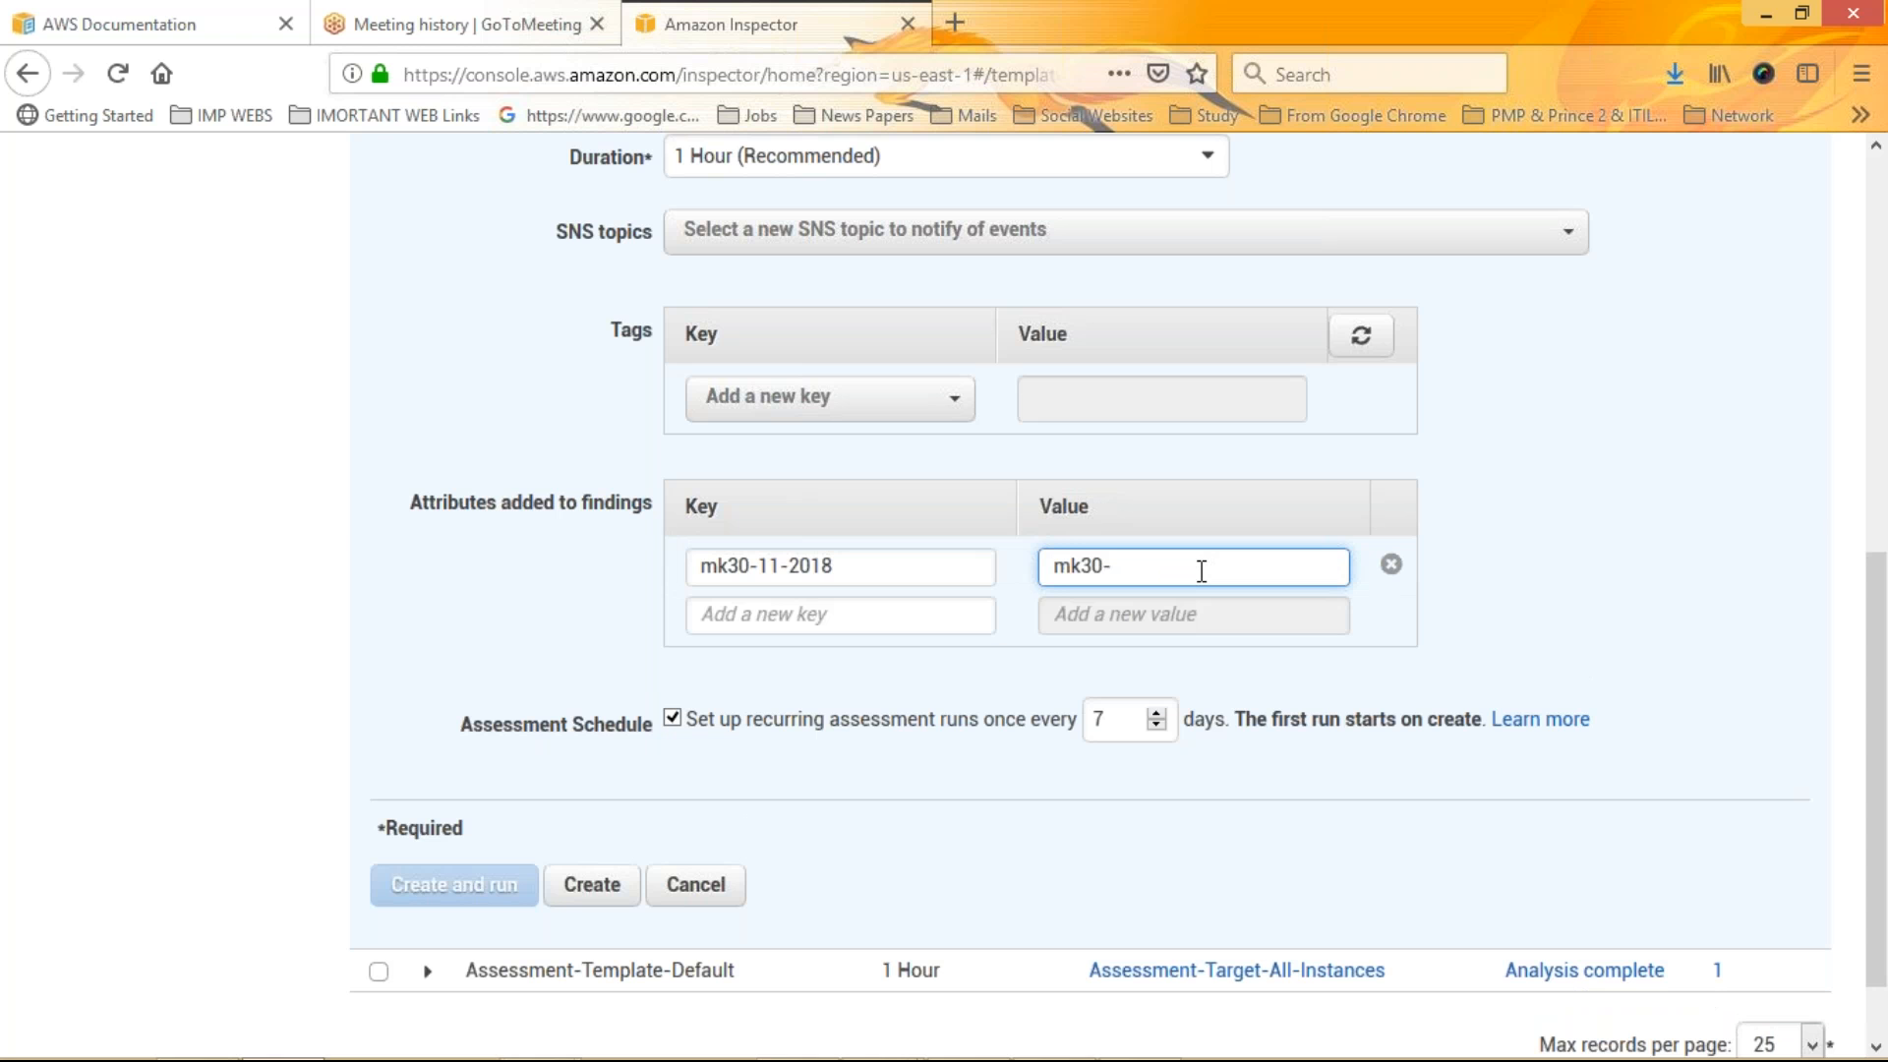
text(11-2018)
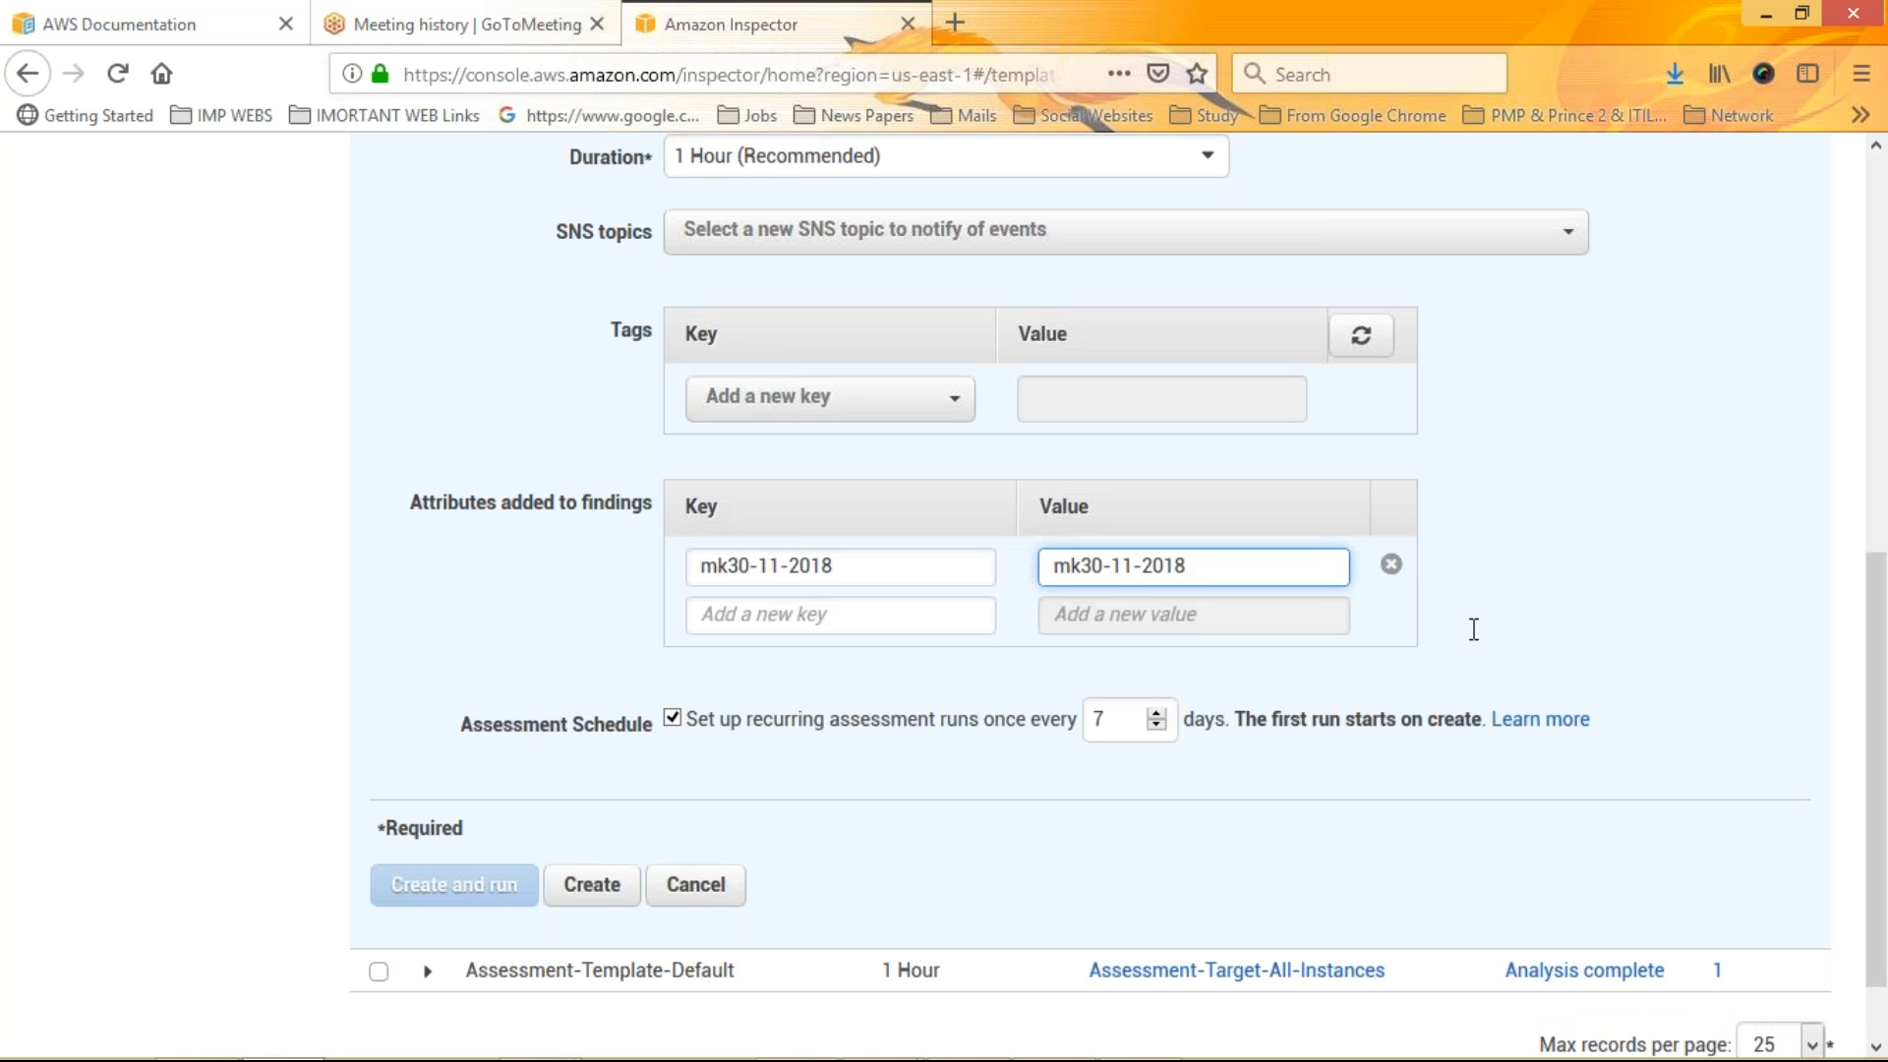
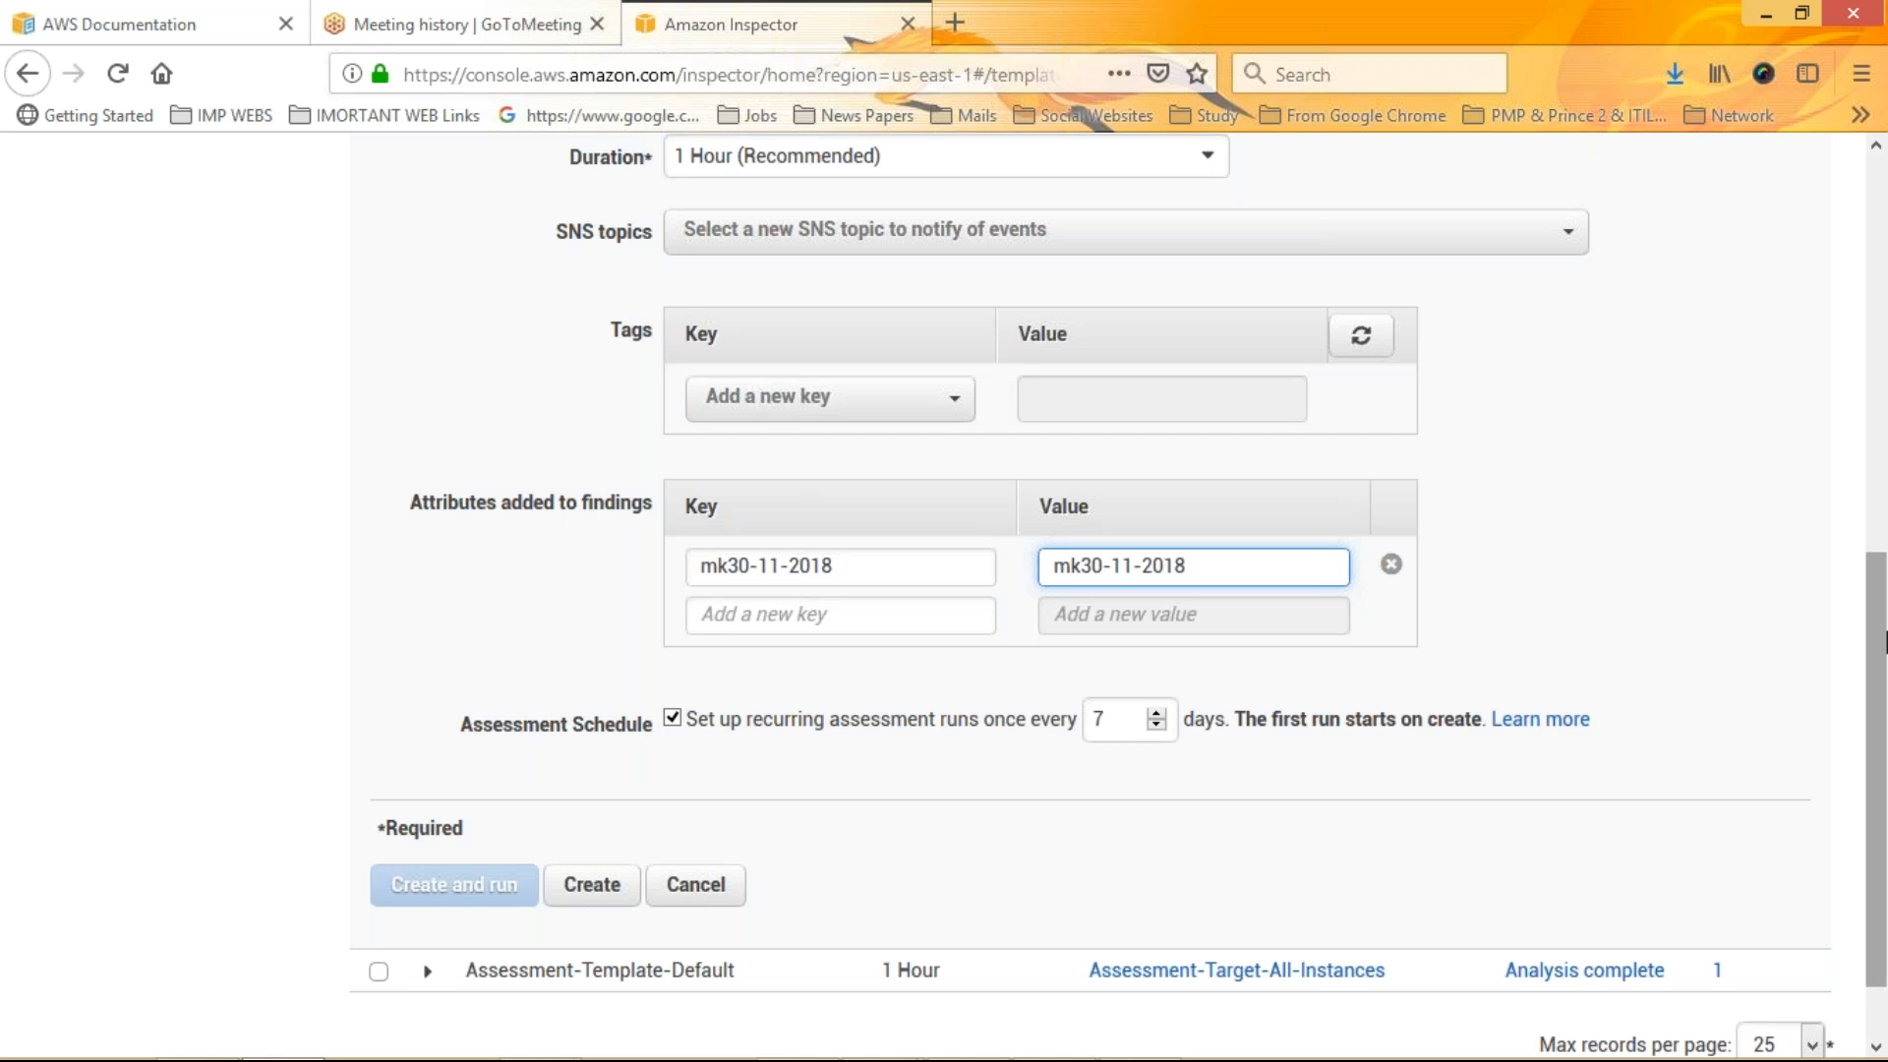
Review the new mkcreate30-11-2018 template's details and browse the assessment runs and templates lists
drag(1883, 641, 1881, 828)
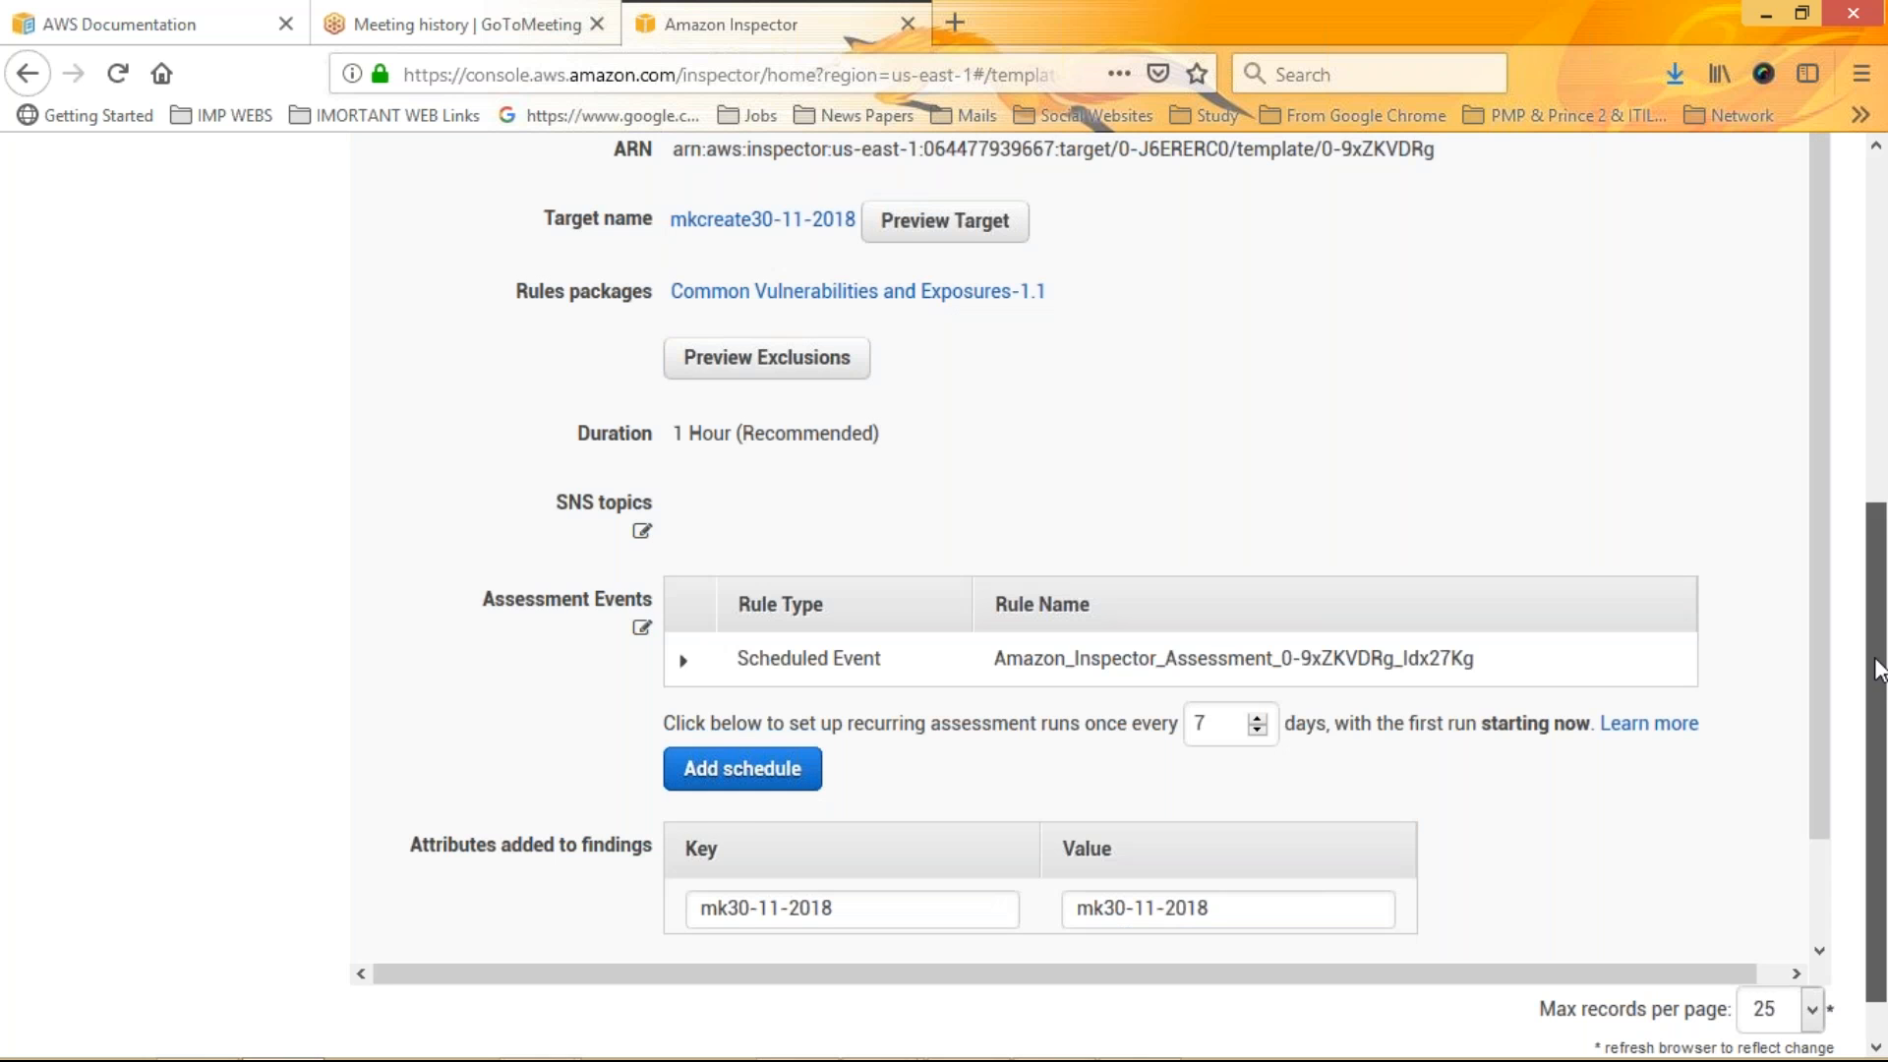
scroll(1878, 669, down, 1)
scroll(1858, 484, up, 3)
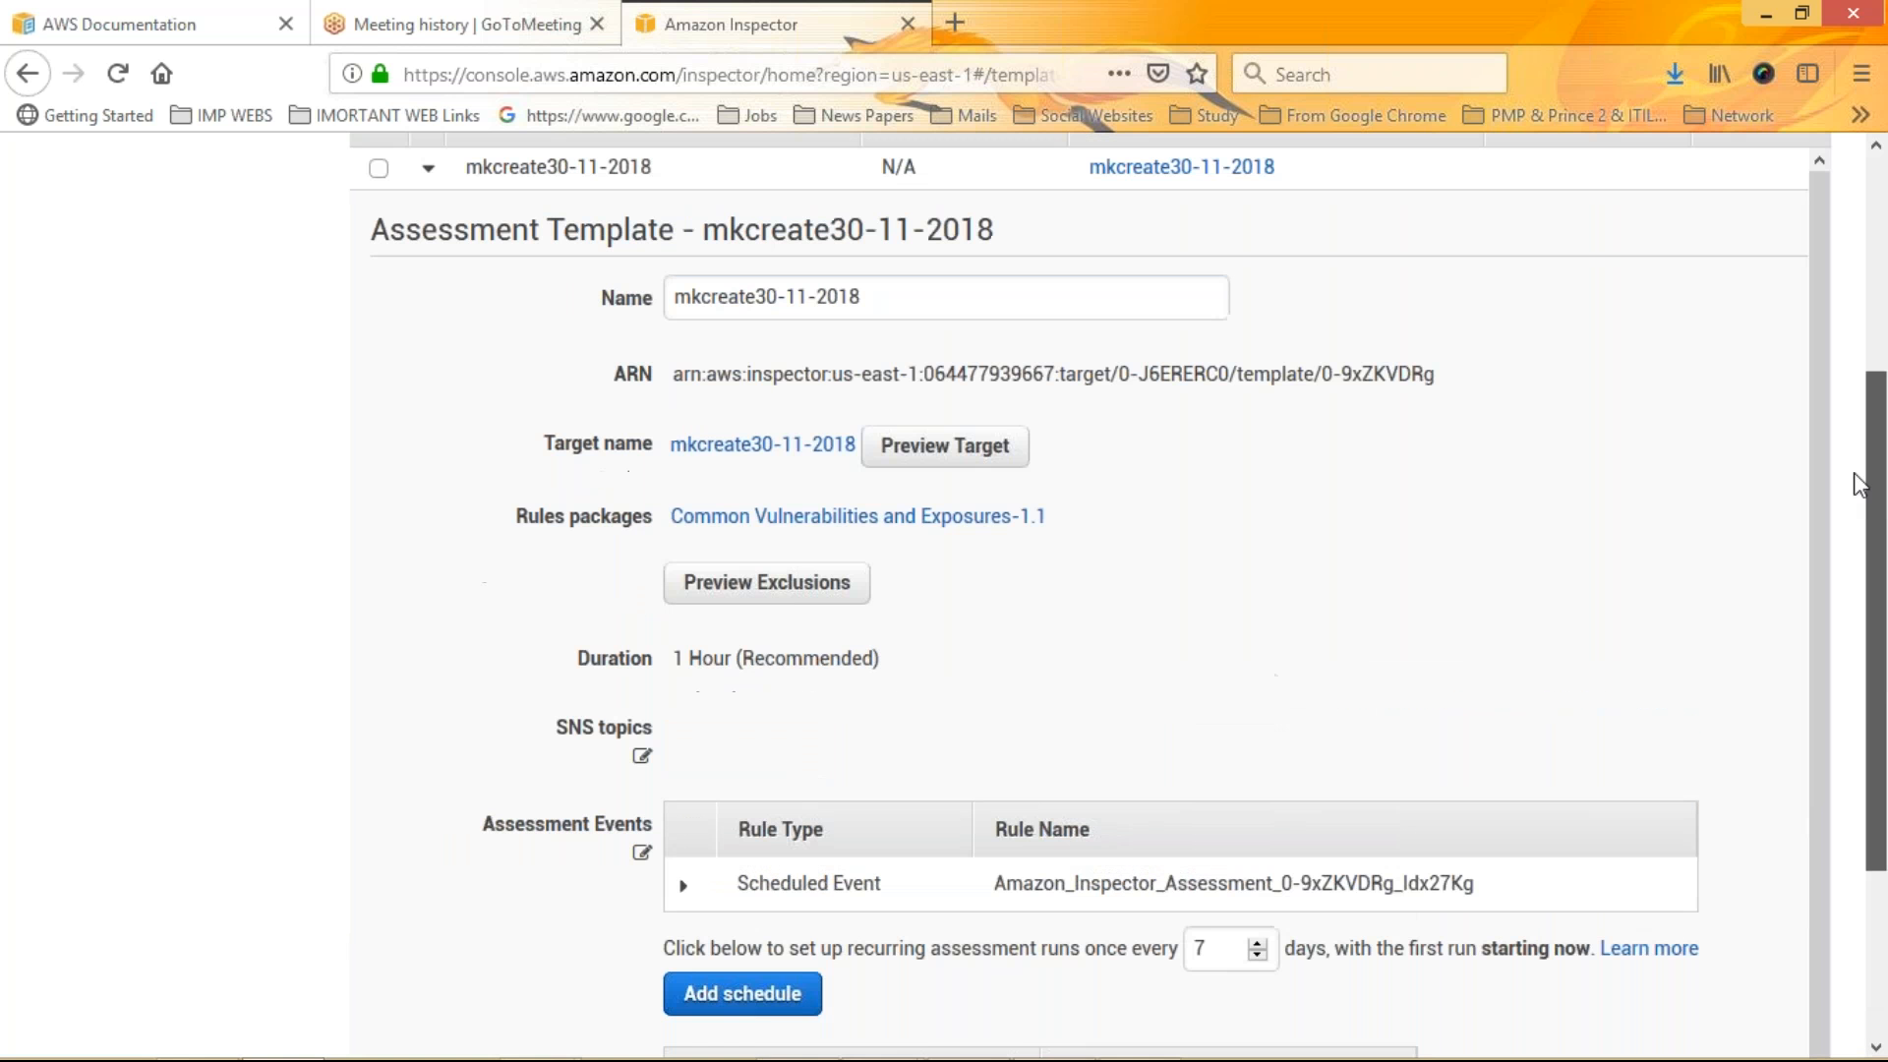
scroll(1855, 472, up, 5)
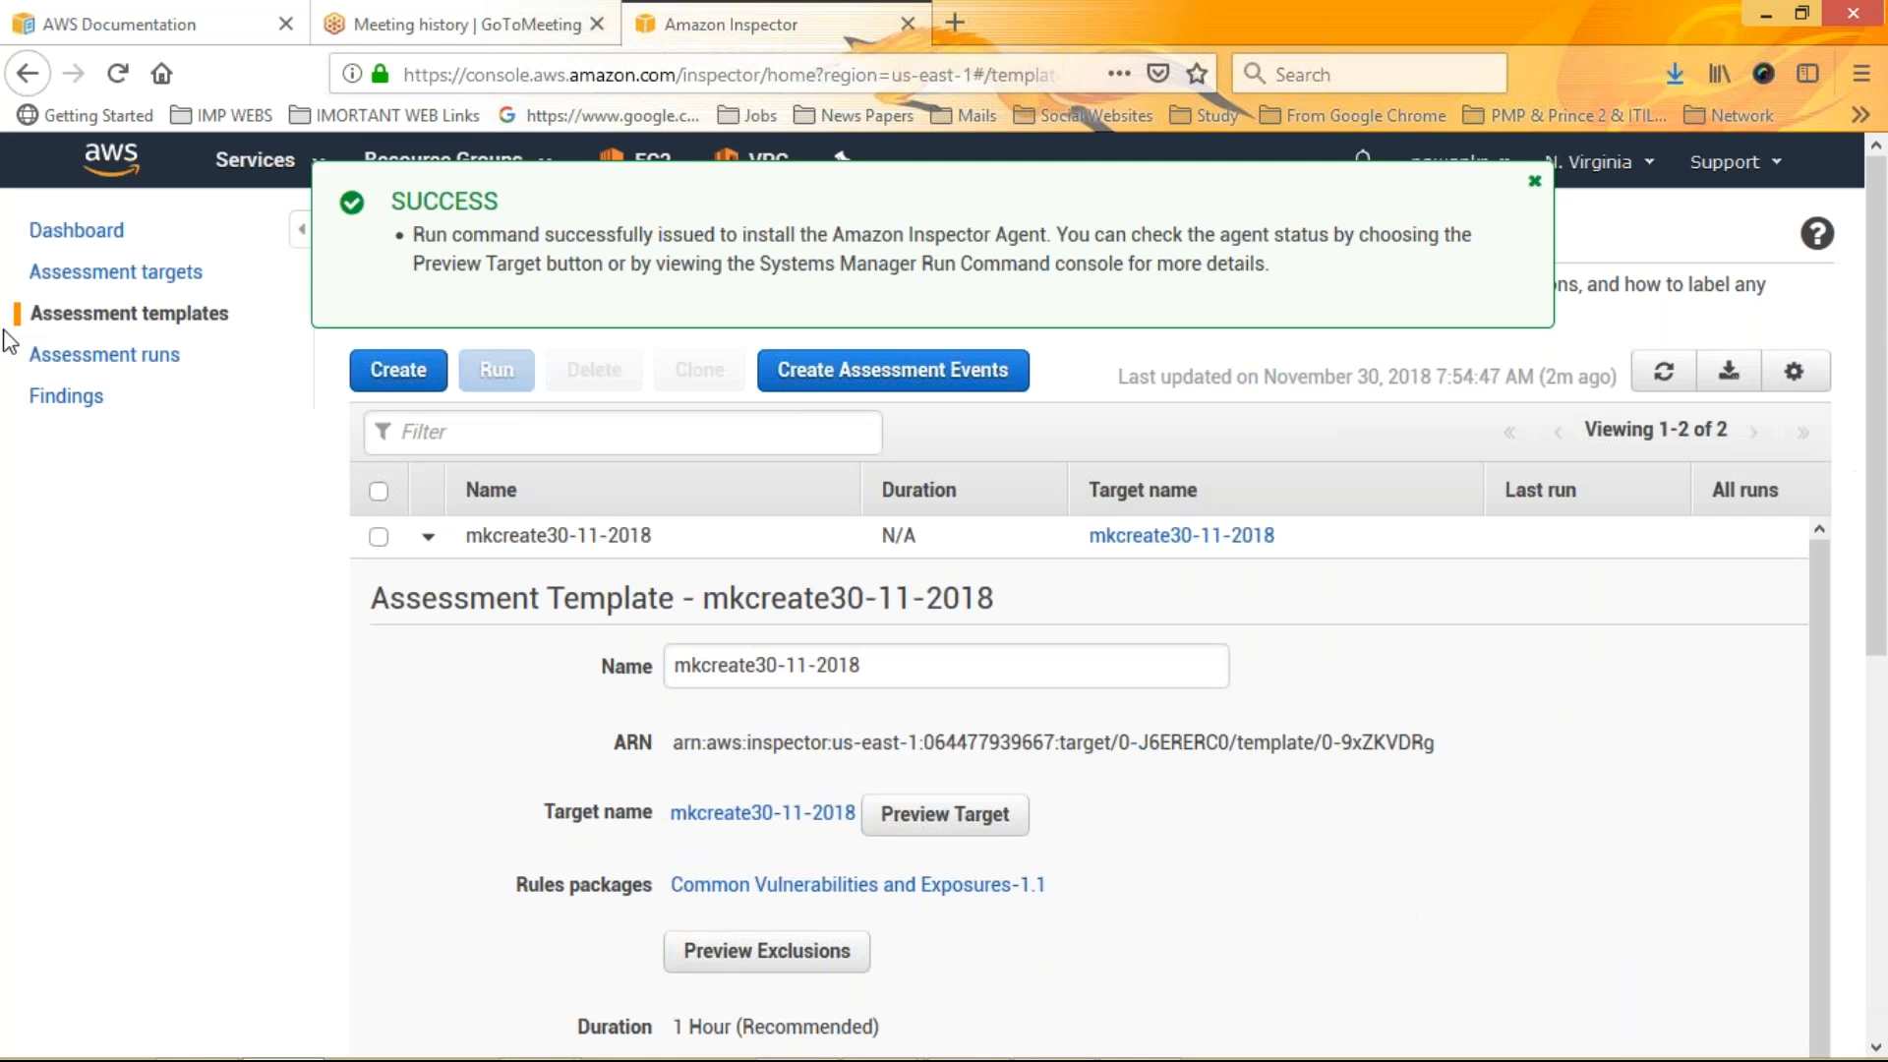
click(144, 315)
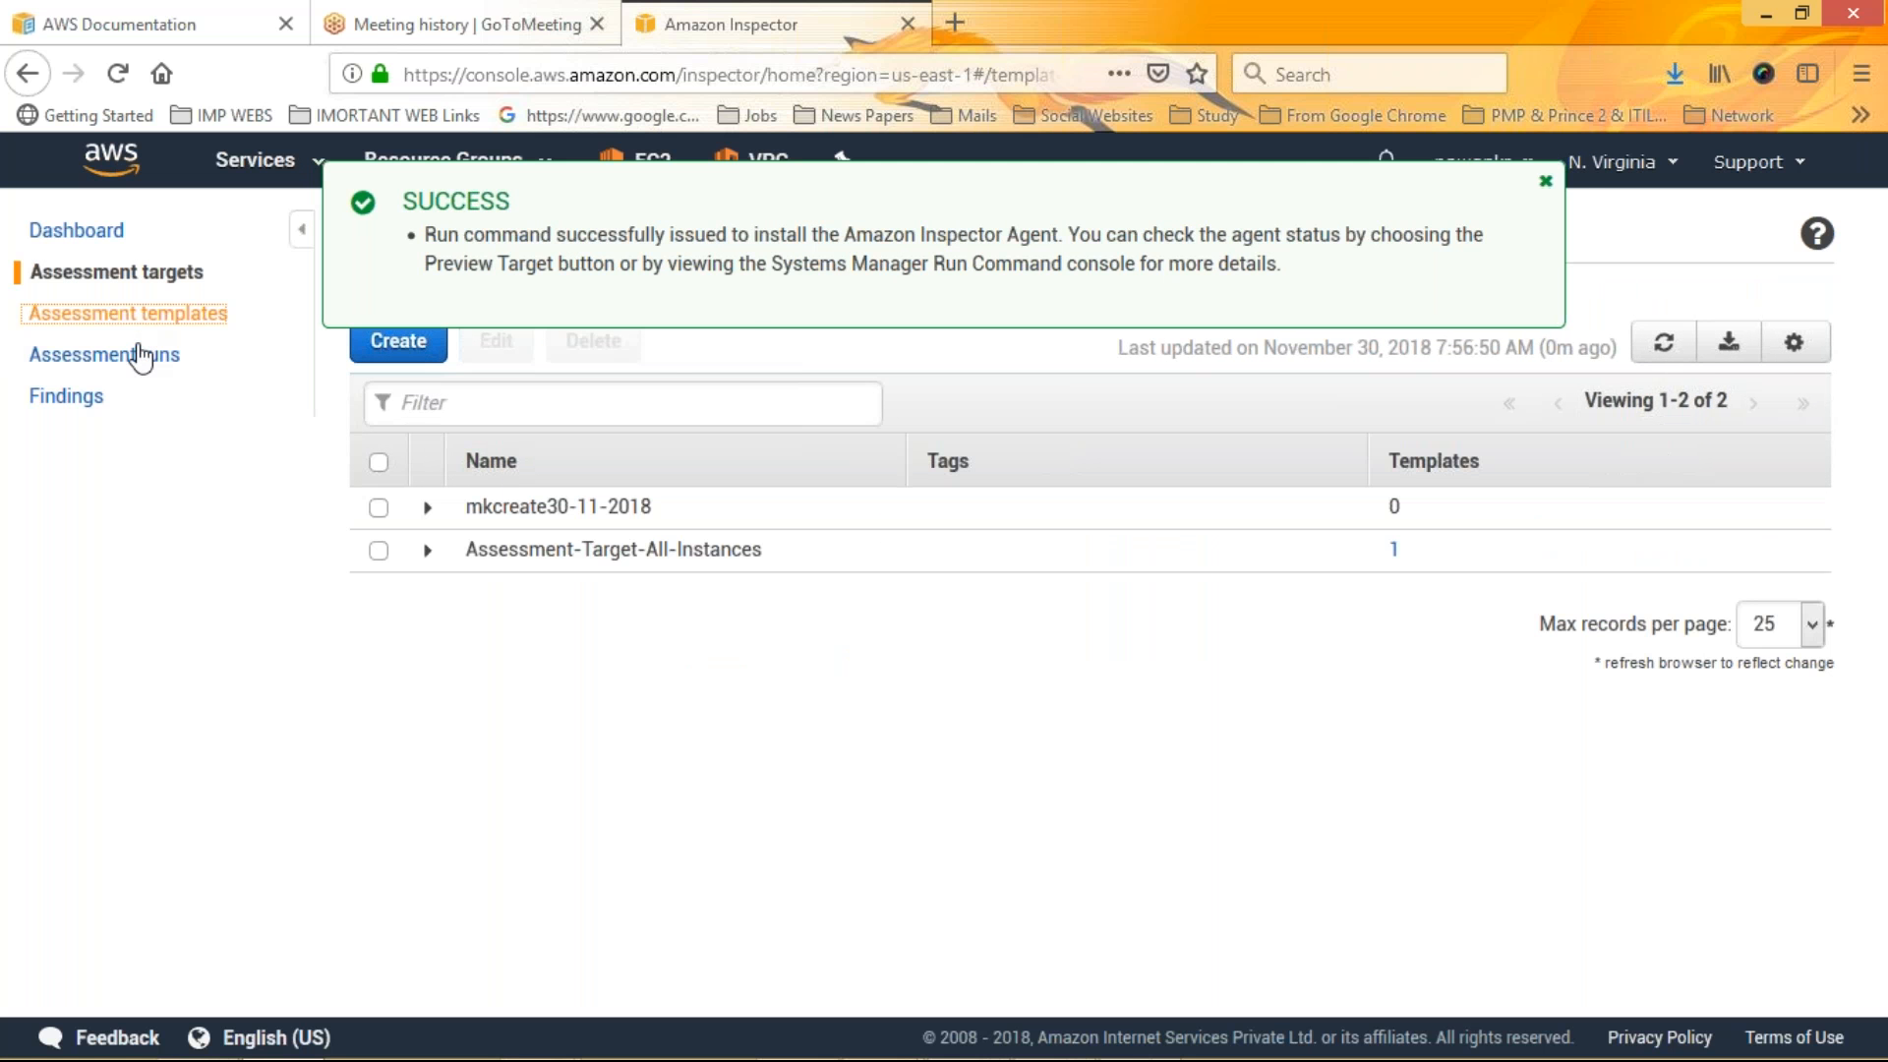
click(139, 360)
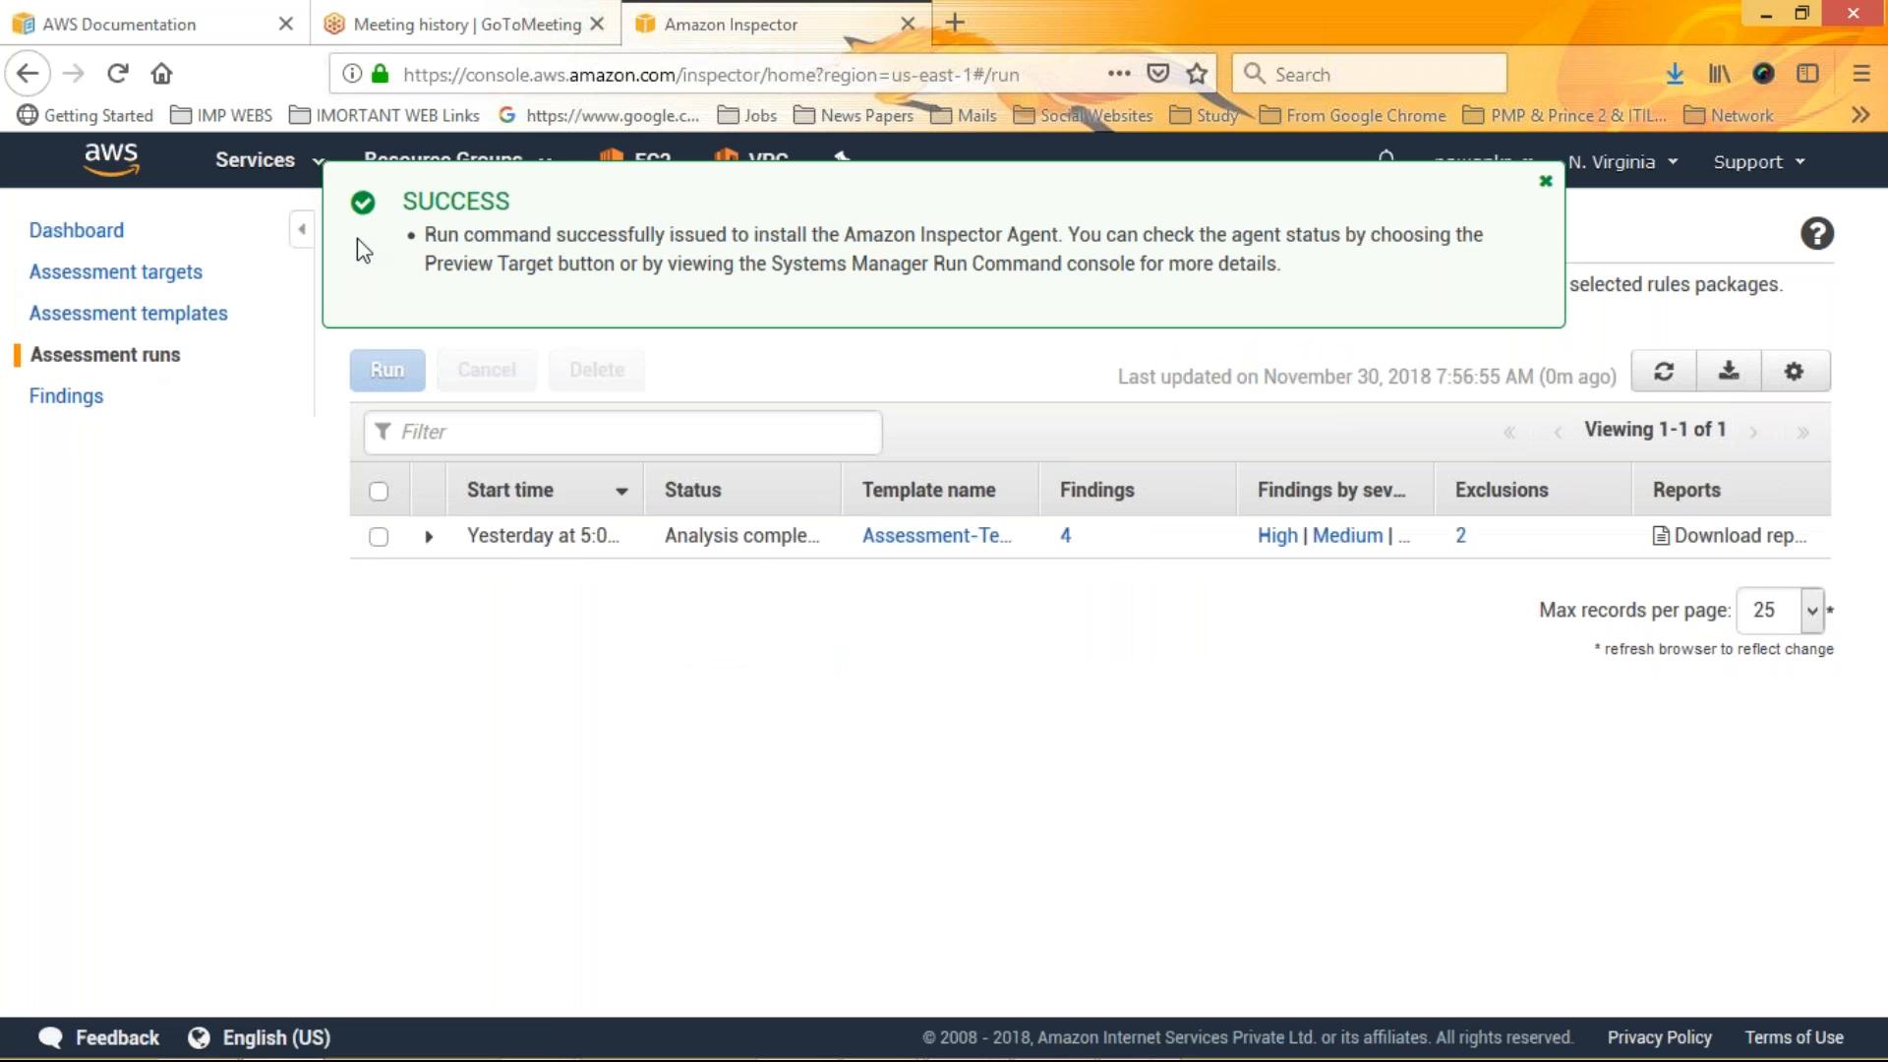
click(156, 319)
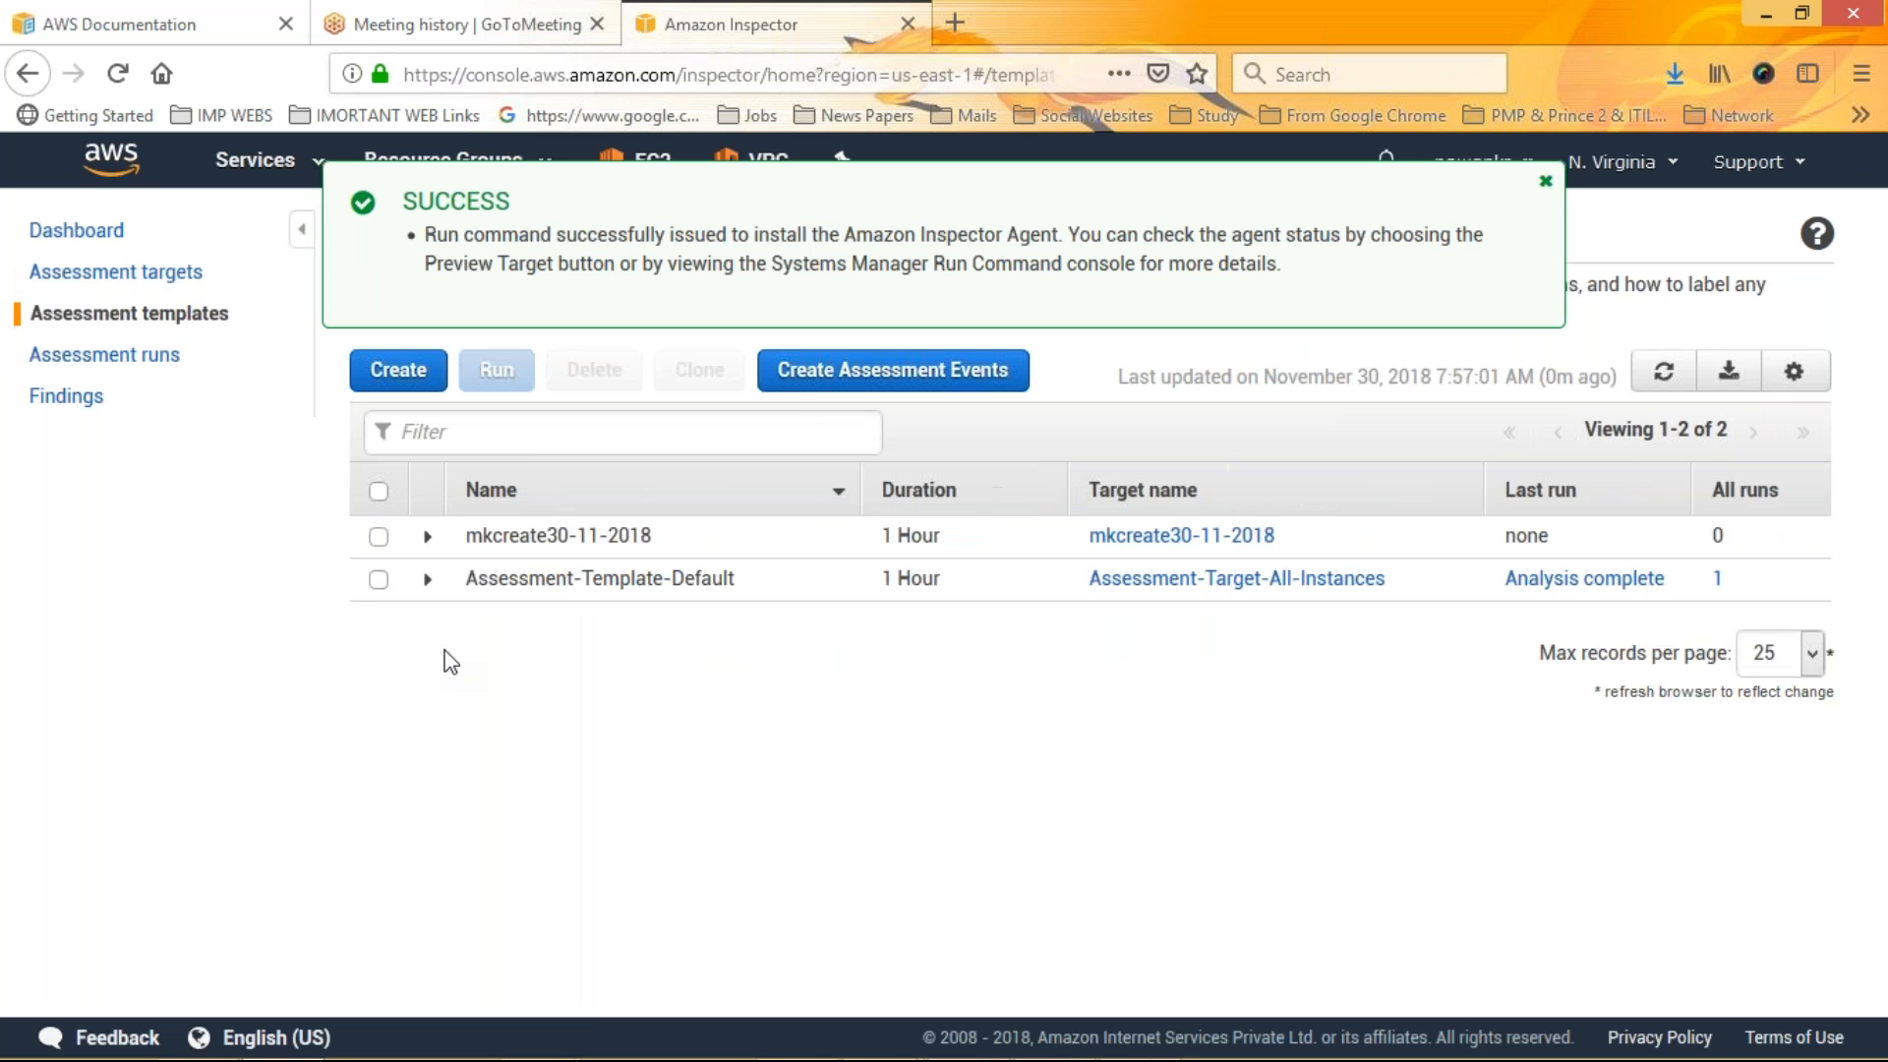
Try to run the mkcreate30-11-2018 assessment template
click(379, 537)
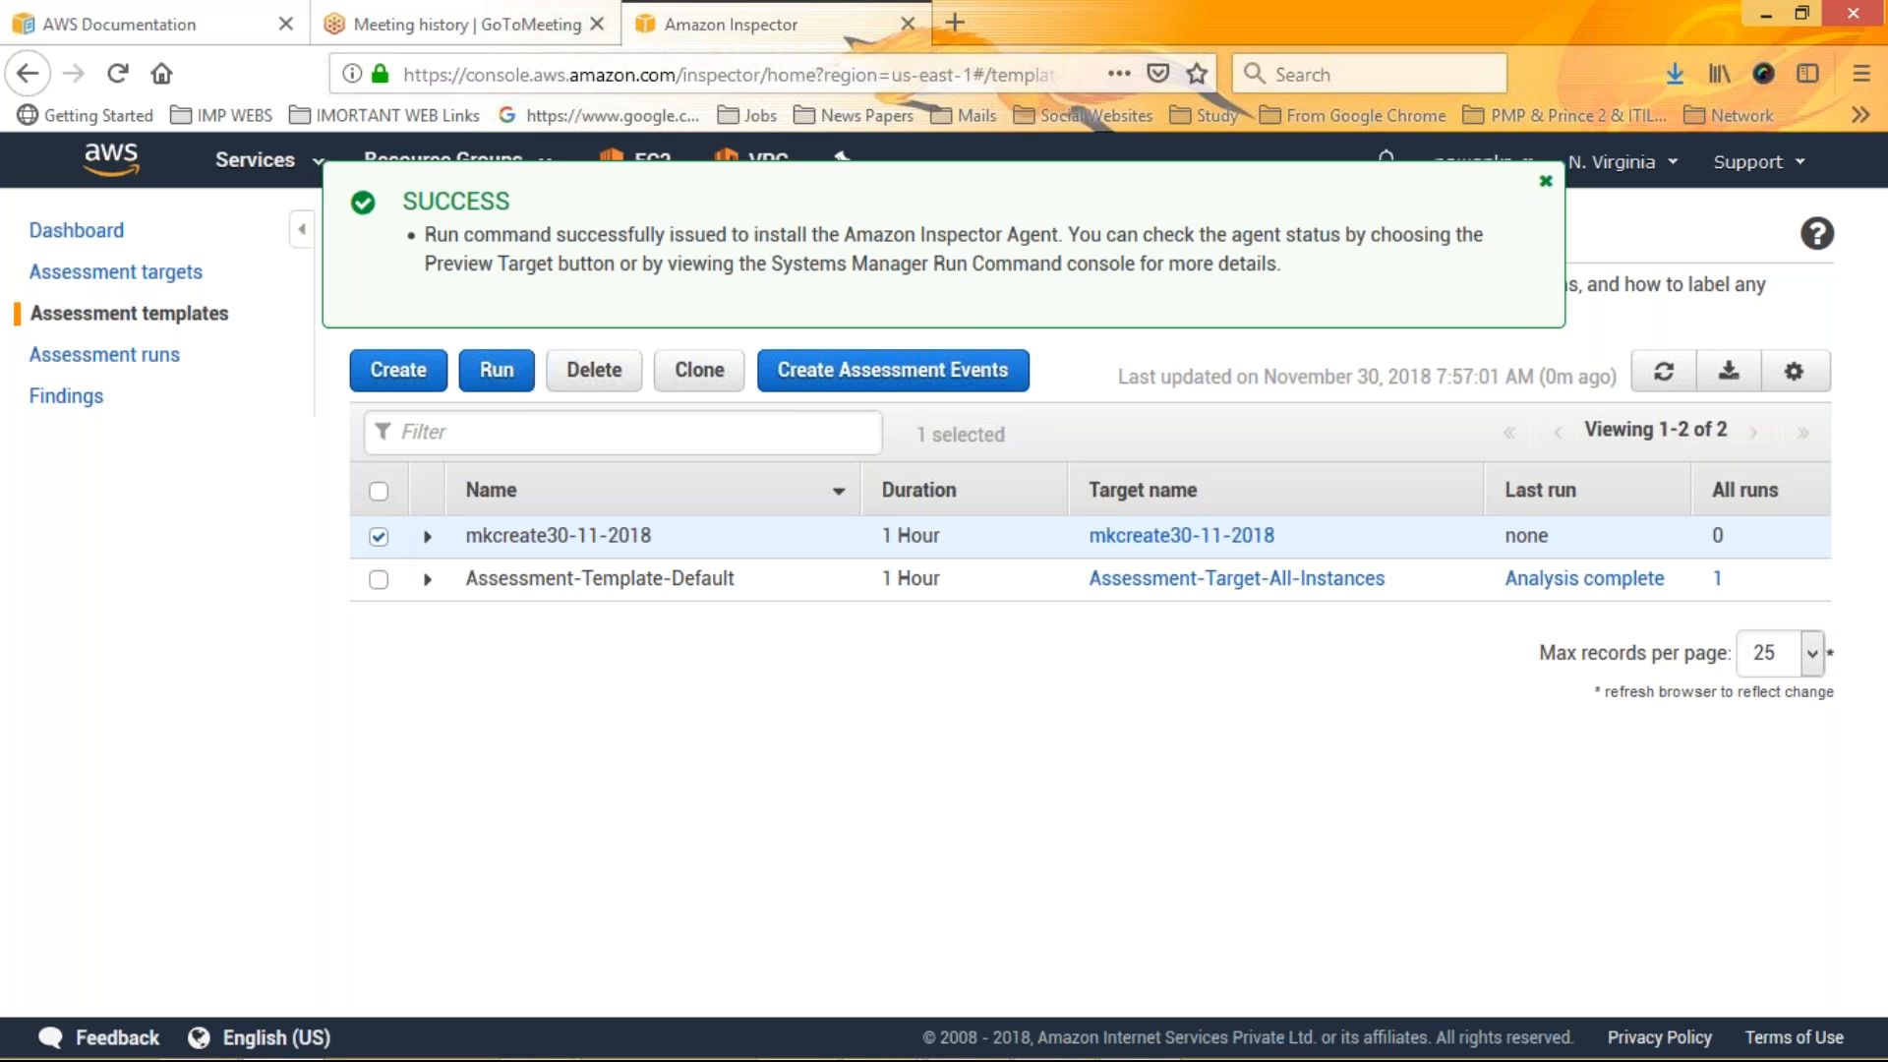
click(498, 371)
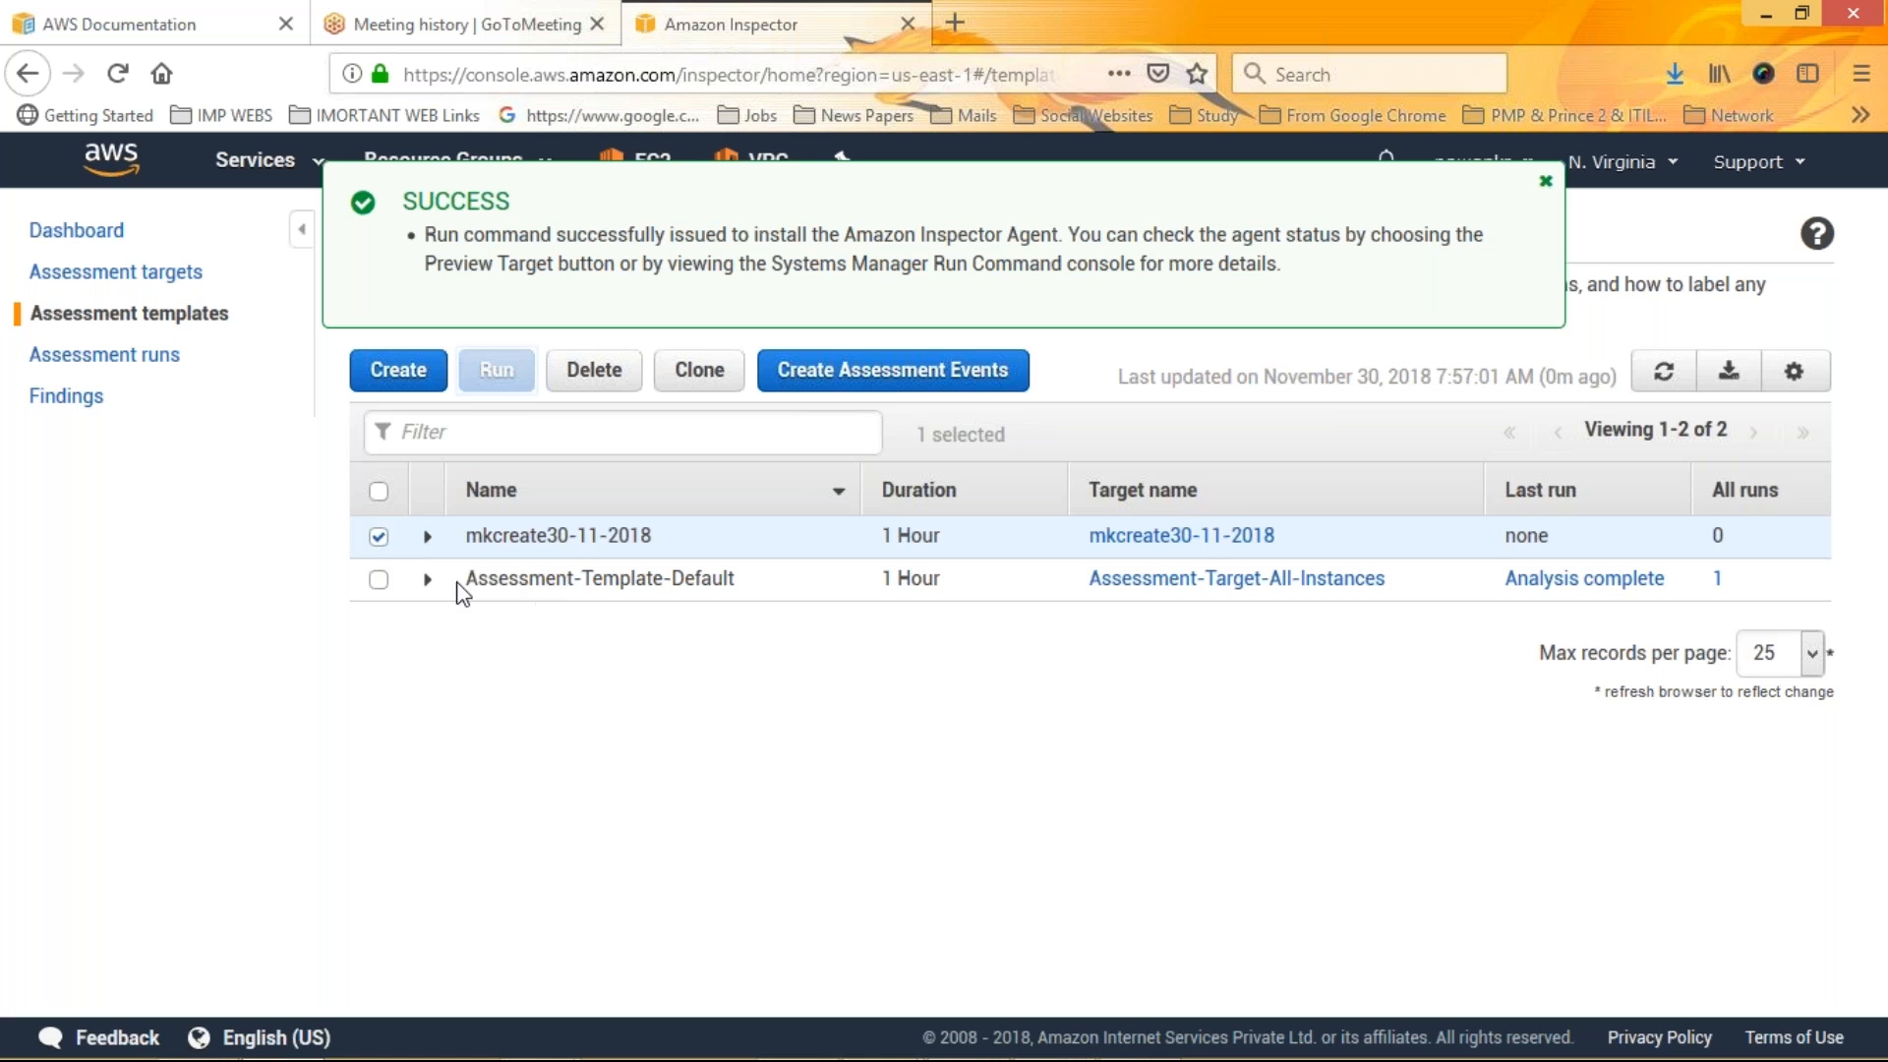
Expand the mkcreate30-11-2018 template, preview its target's resource health, dismiss the error and close the preview
click(429, 536)
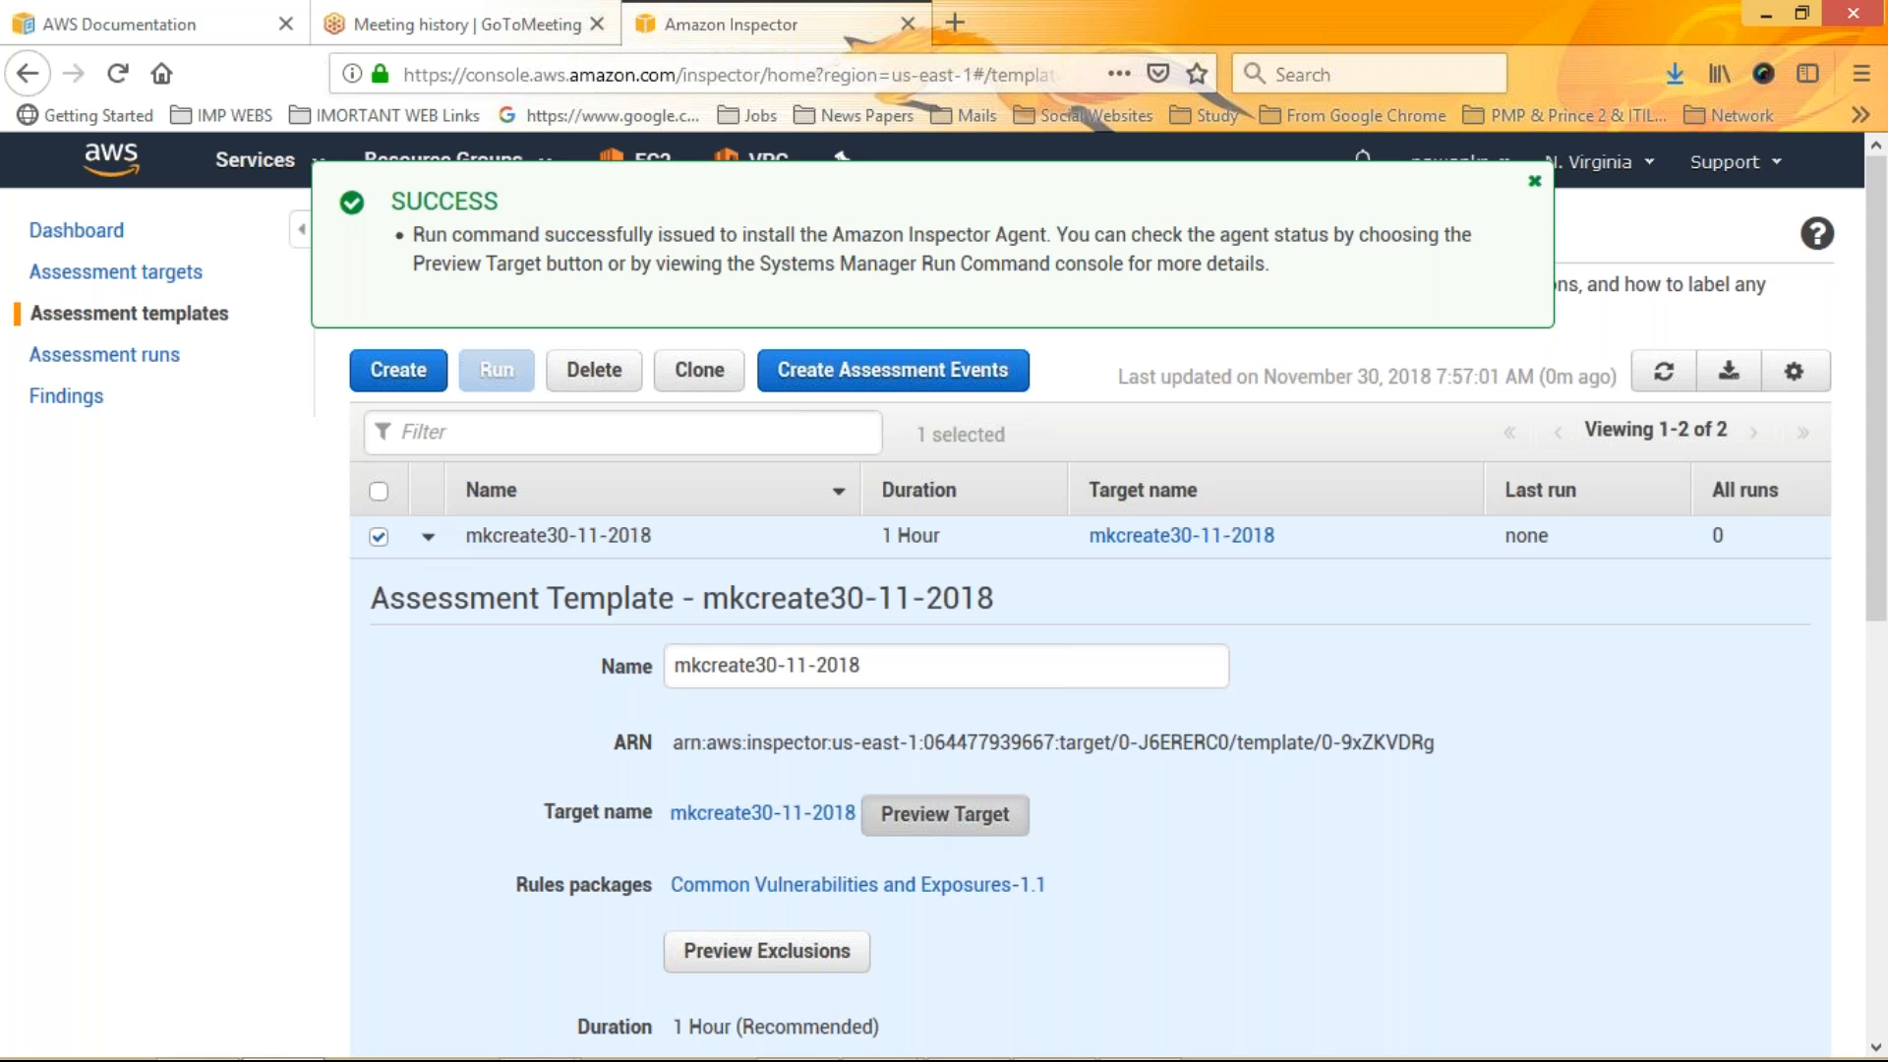
click(945, 814)
drag(423, 234, 999, 265)
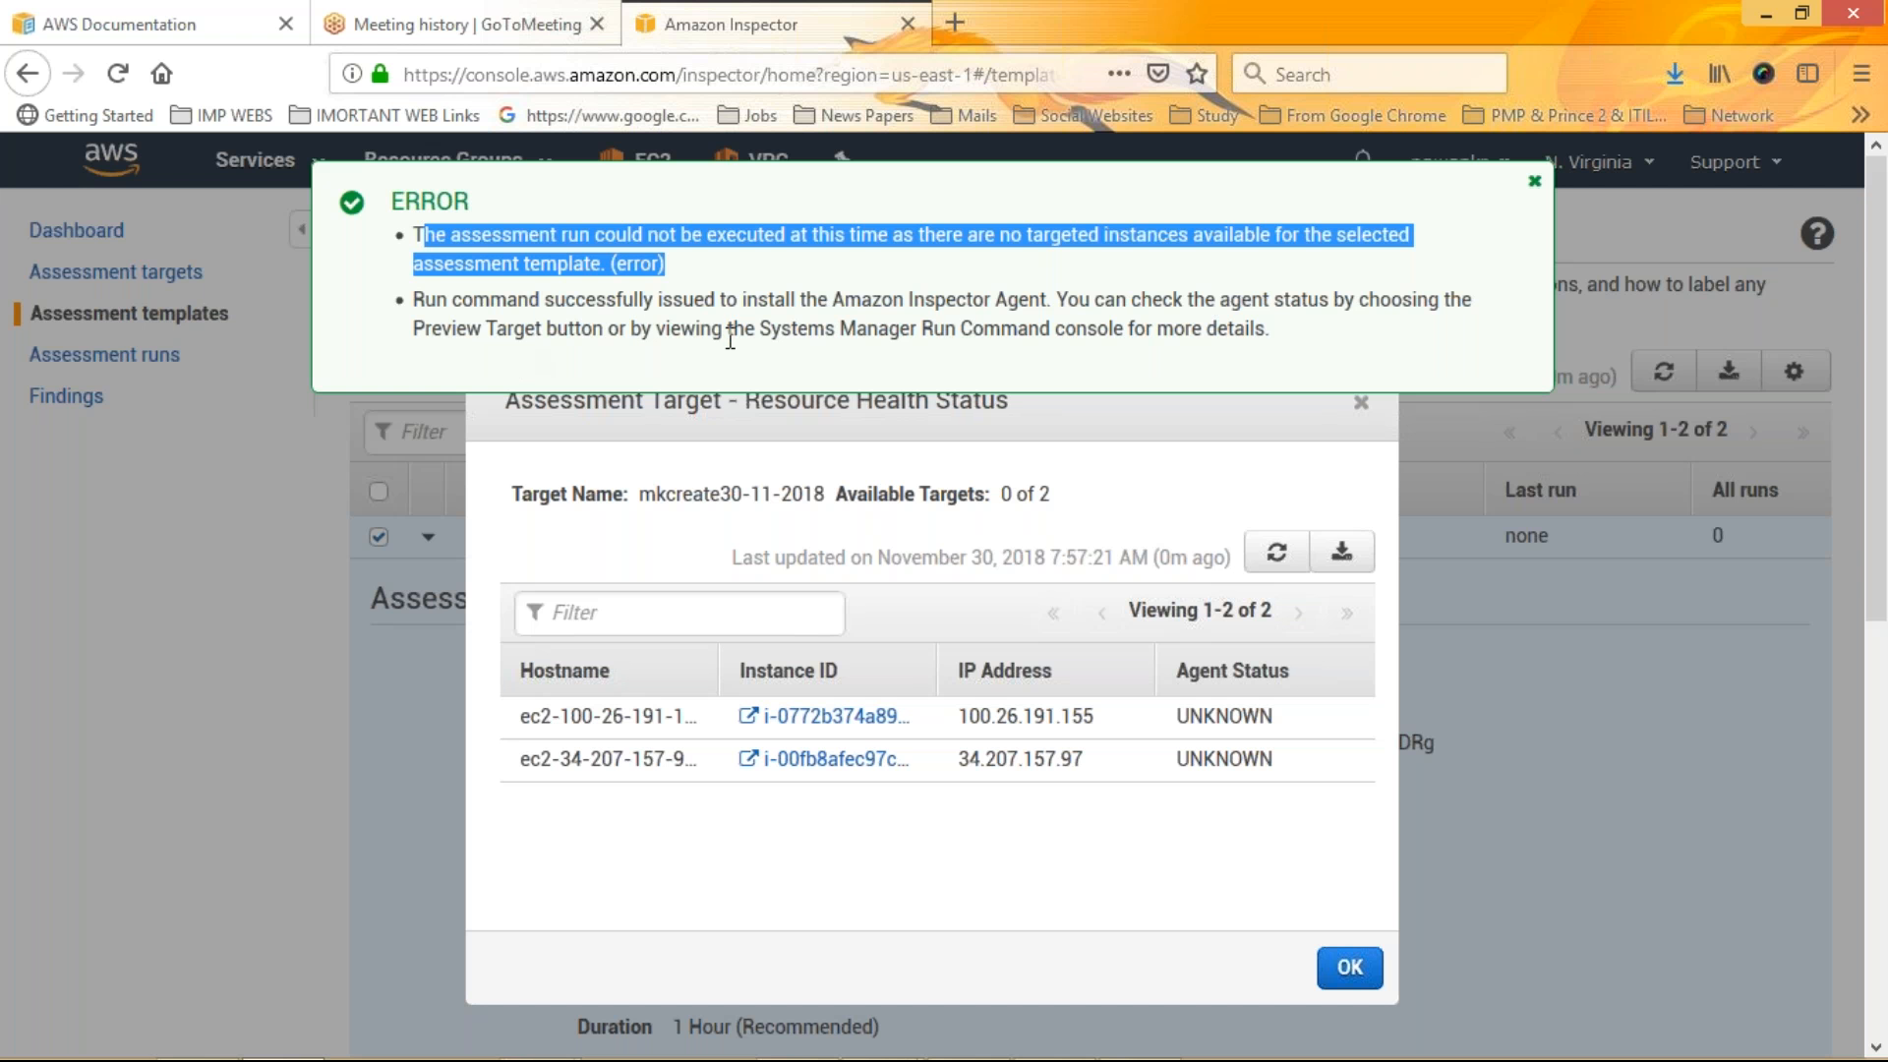
click(1535, 183)
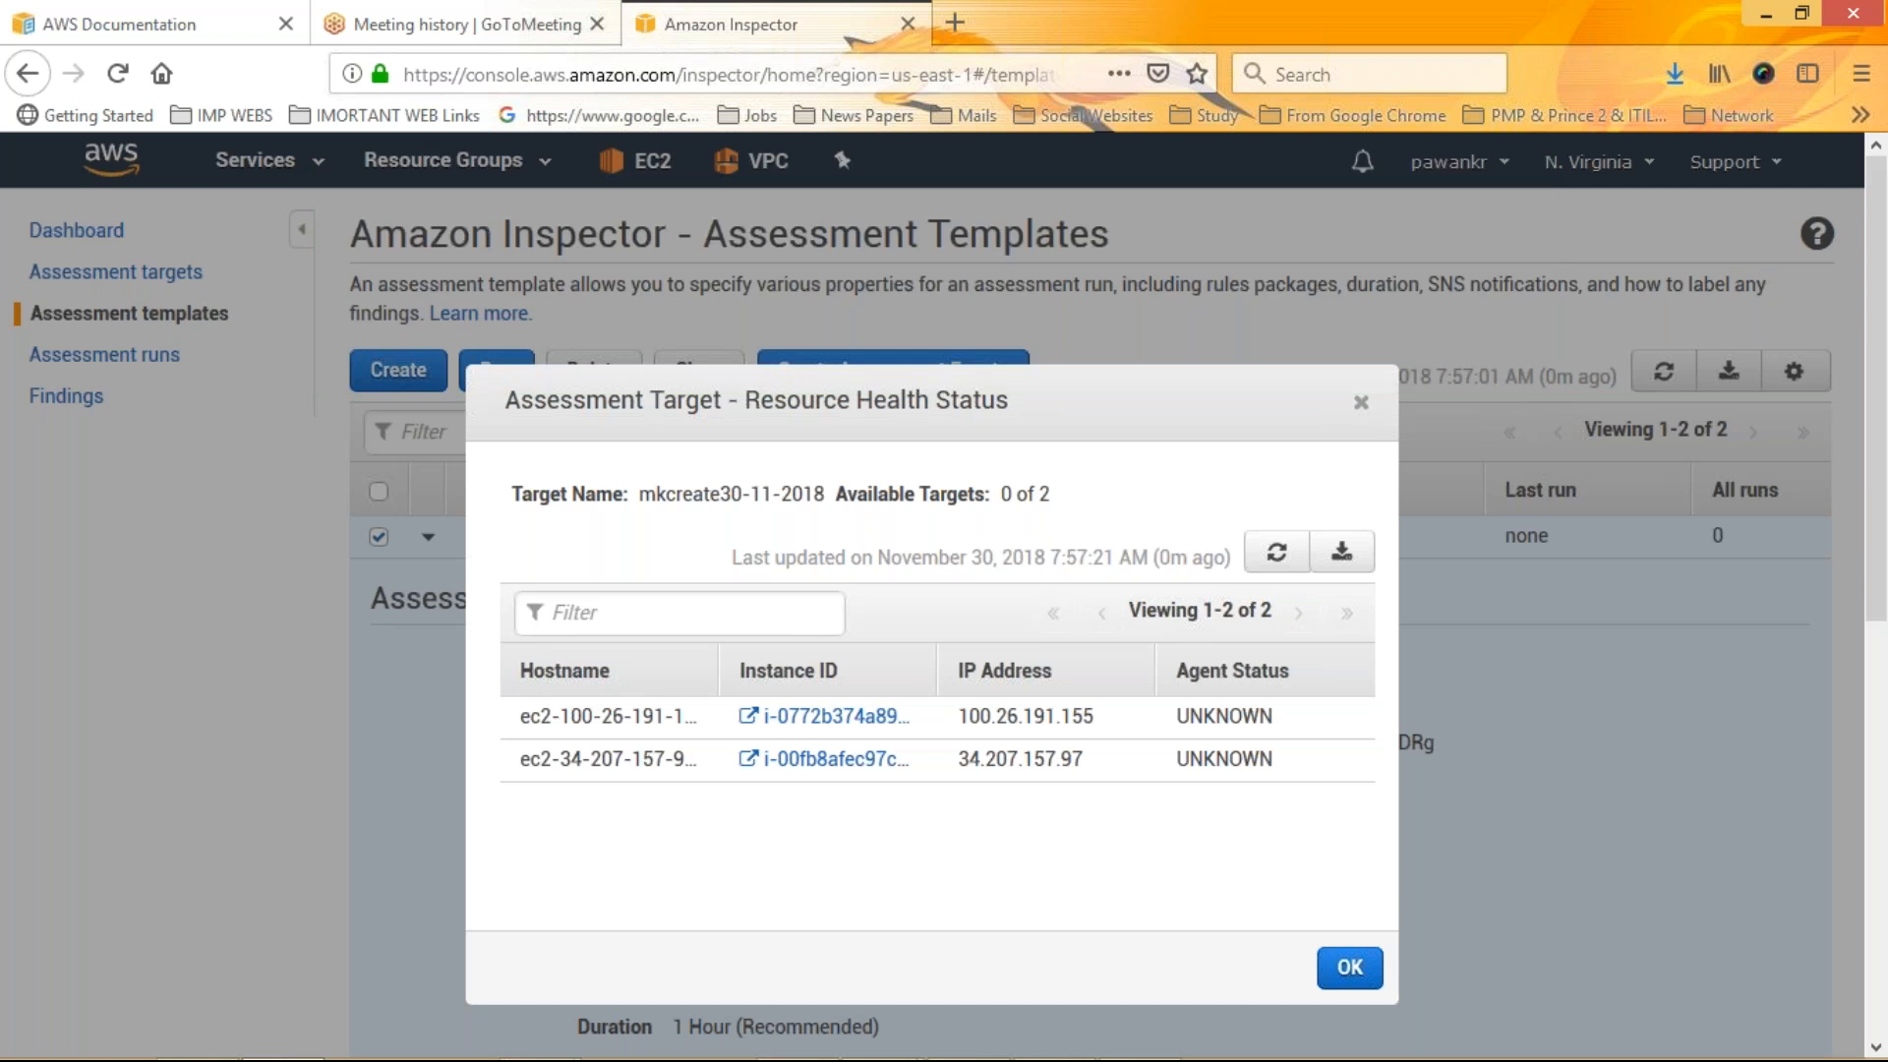
click(1349, 970)
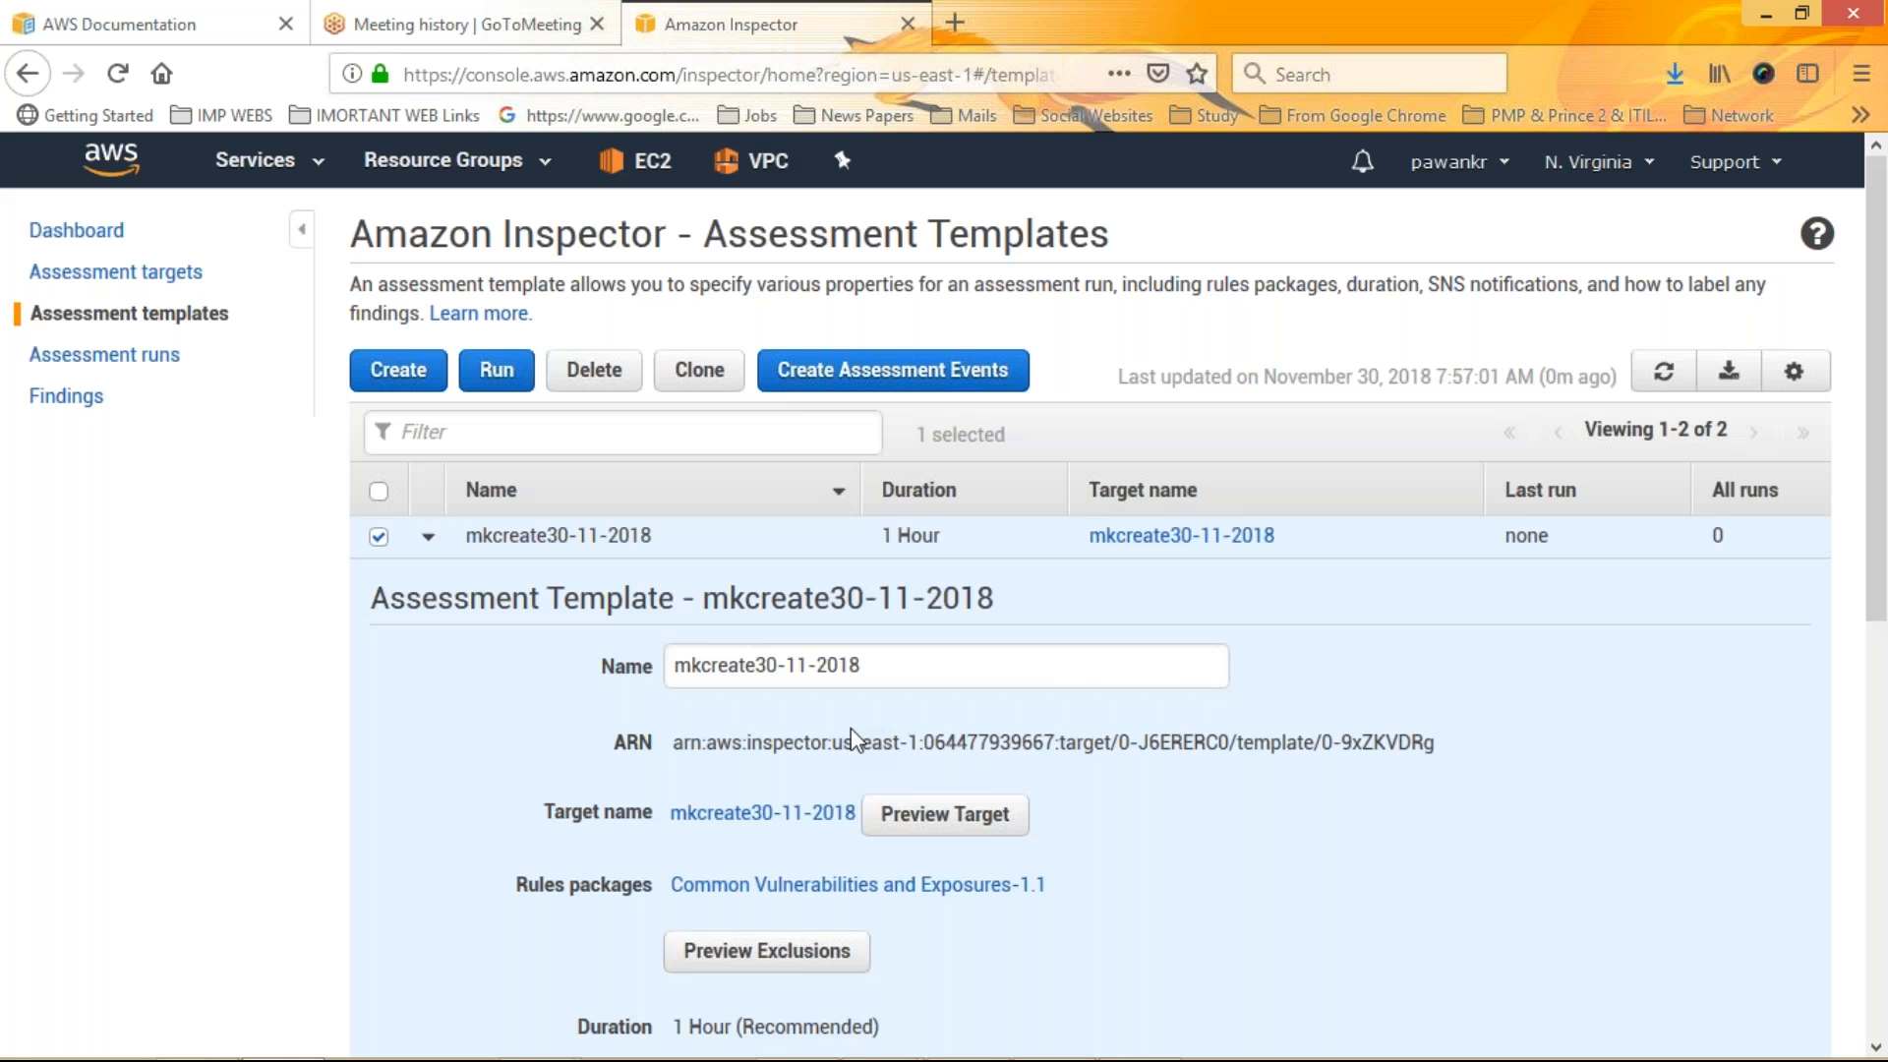
Preview the template's target again and open both listed instances in EC2 console tabs, then close the preview
drag(1882, 486, 1885, 533)
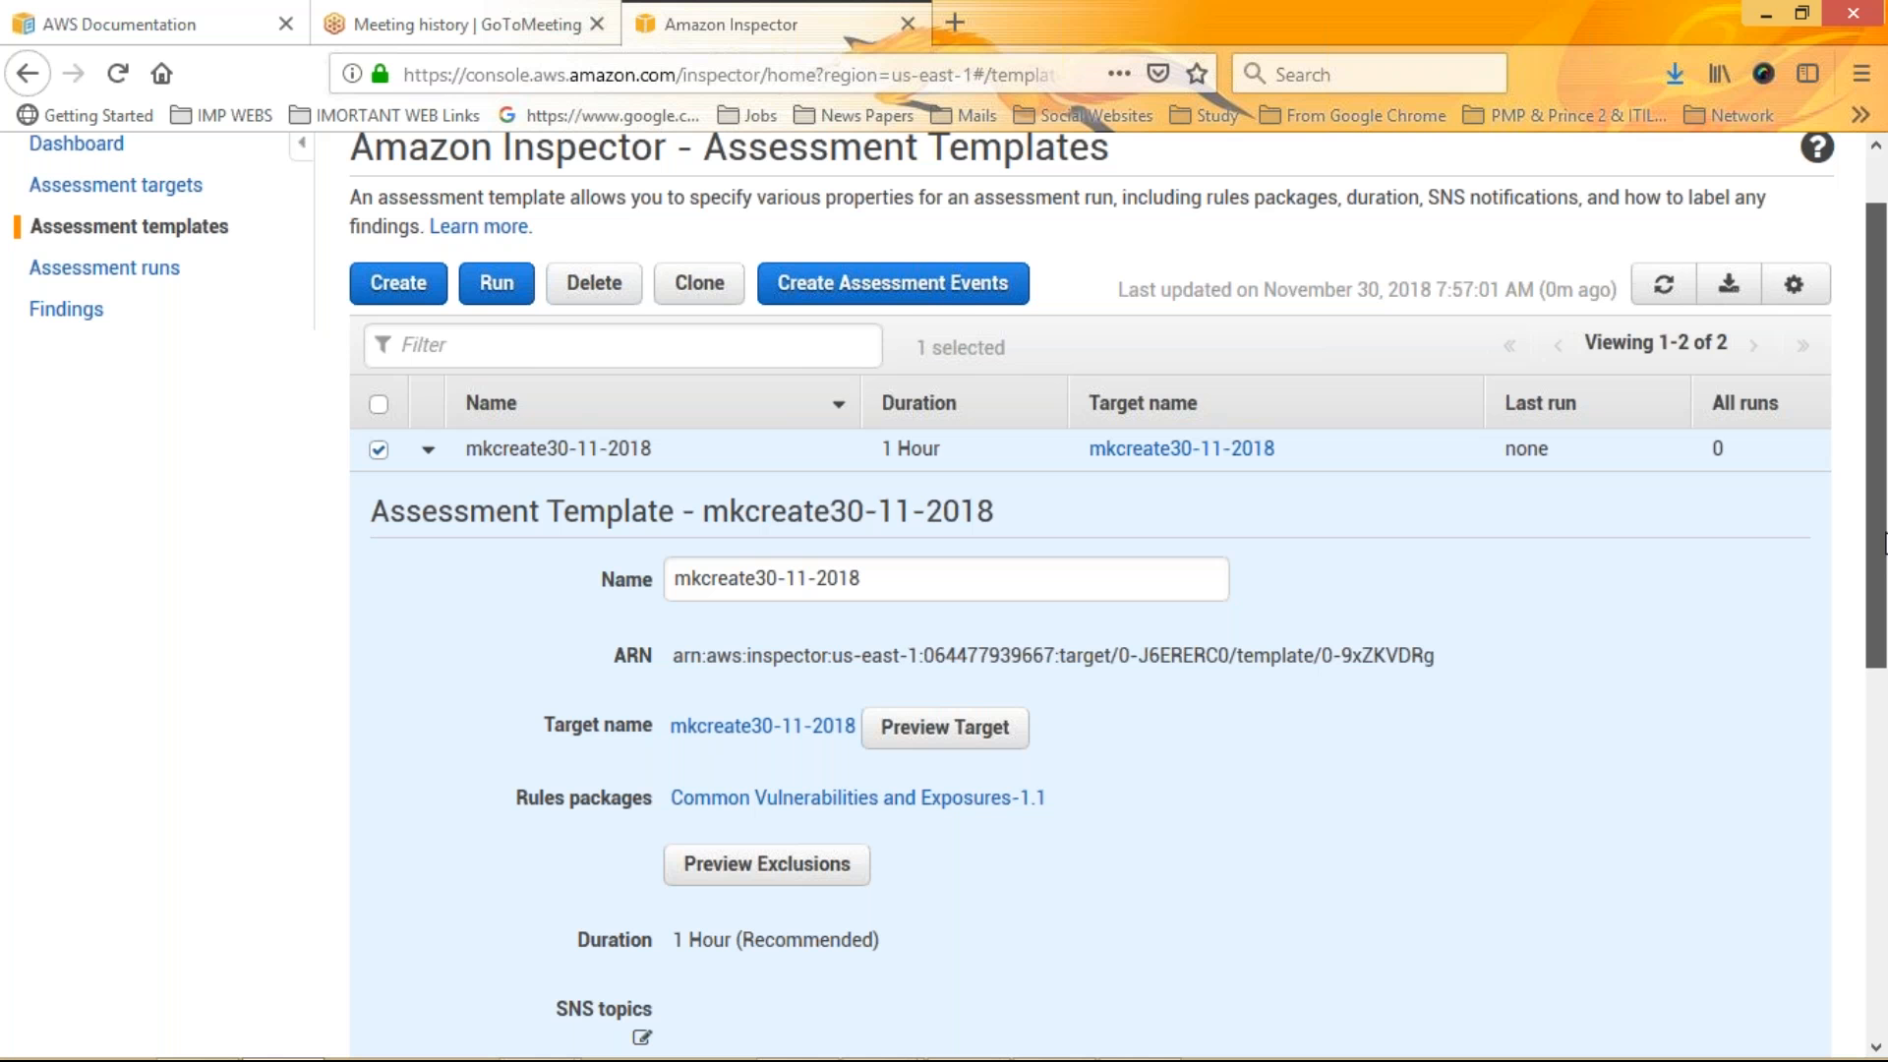
drag(1886, 543, 1885, 706)
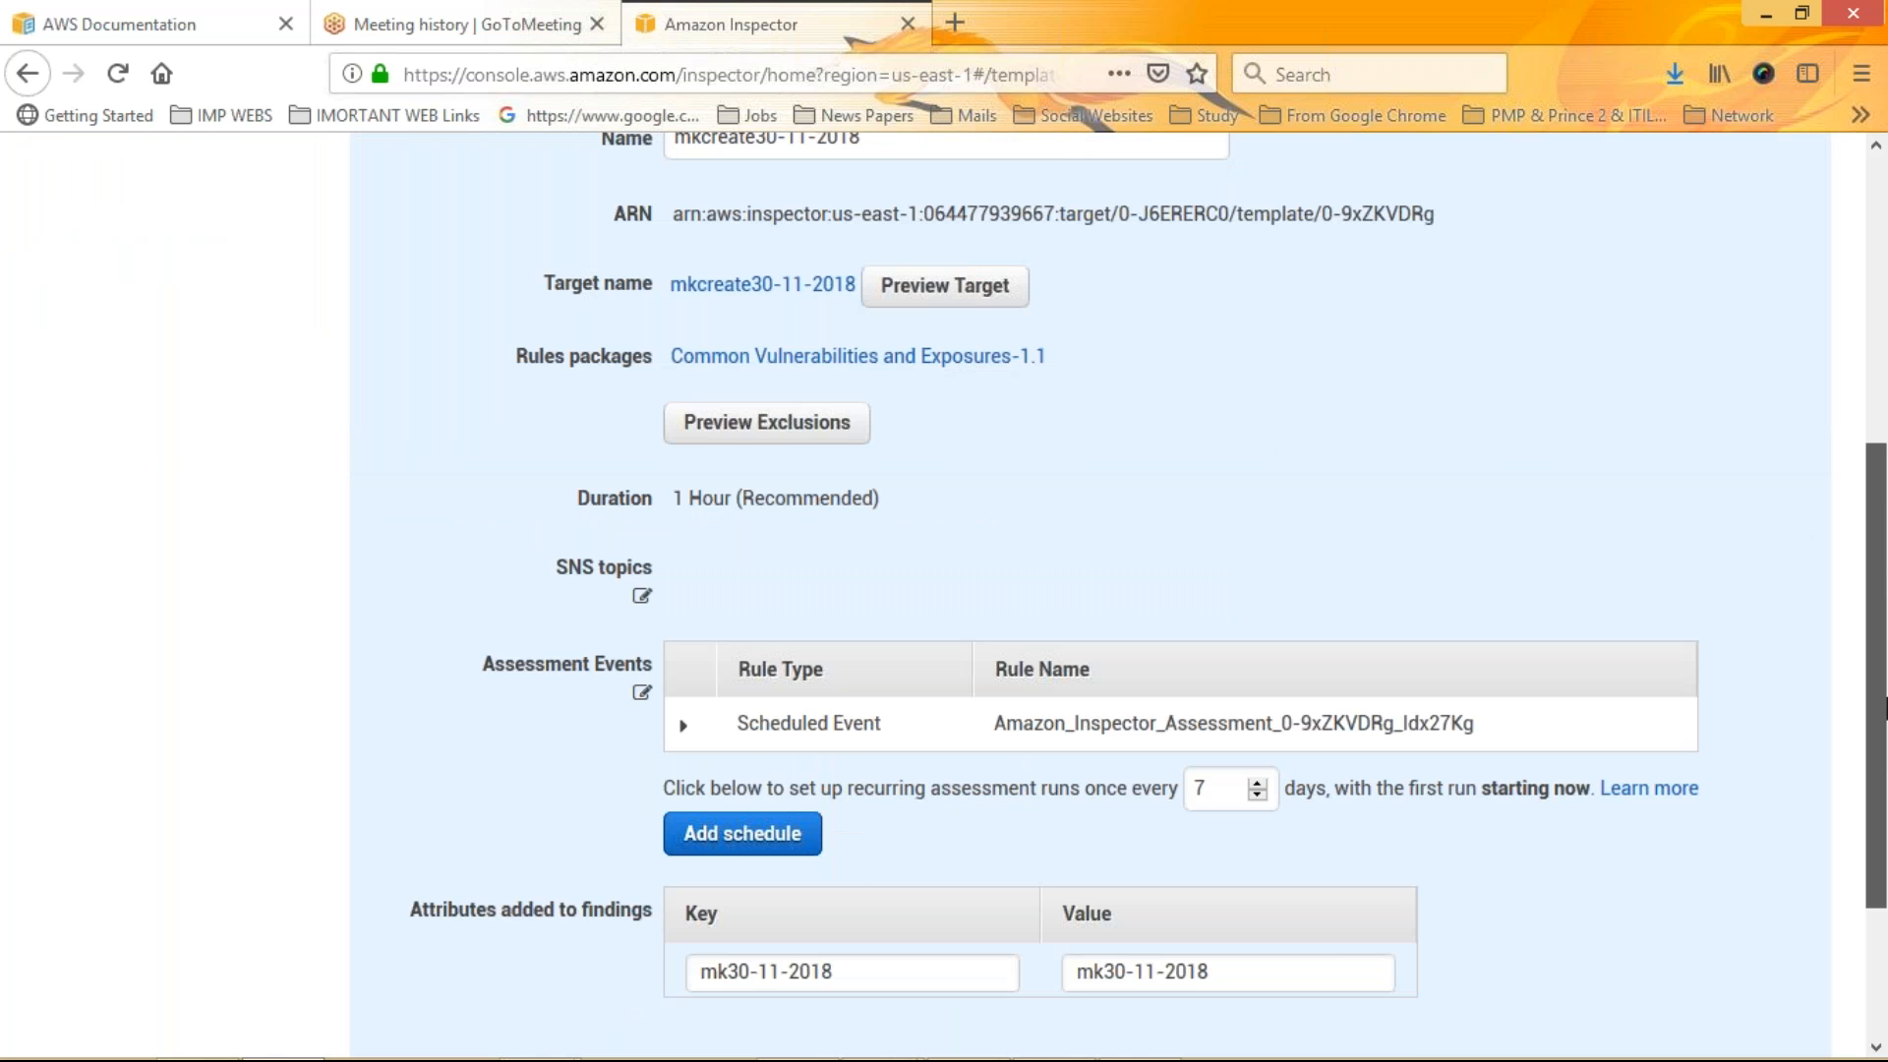
drag(1885, 707, 1885, 617)
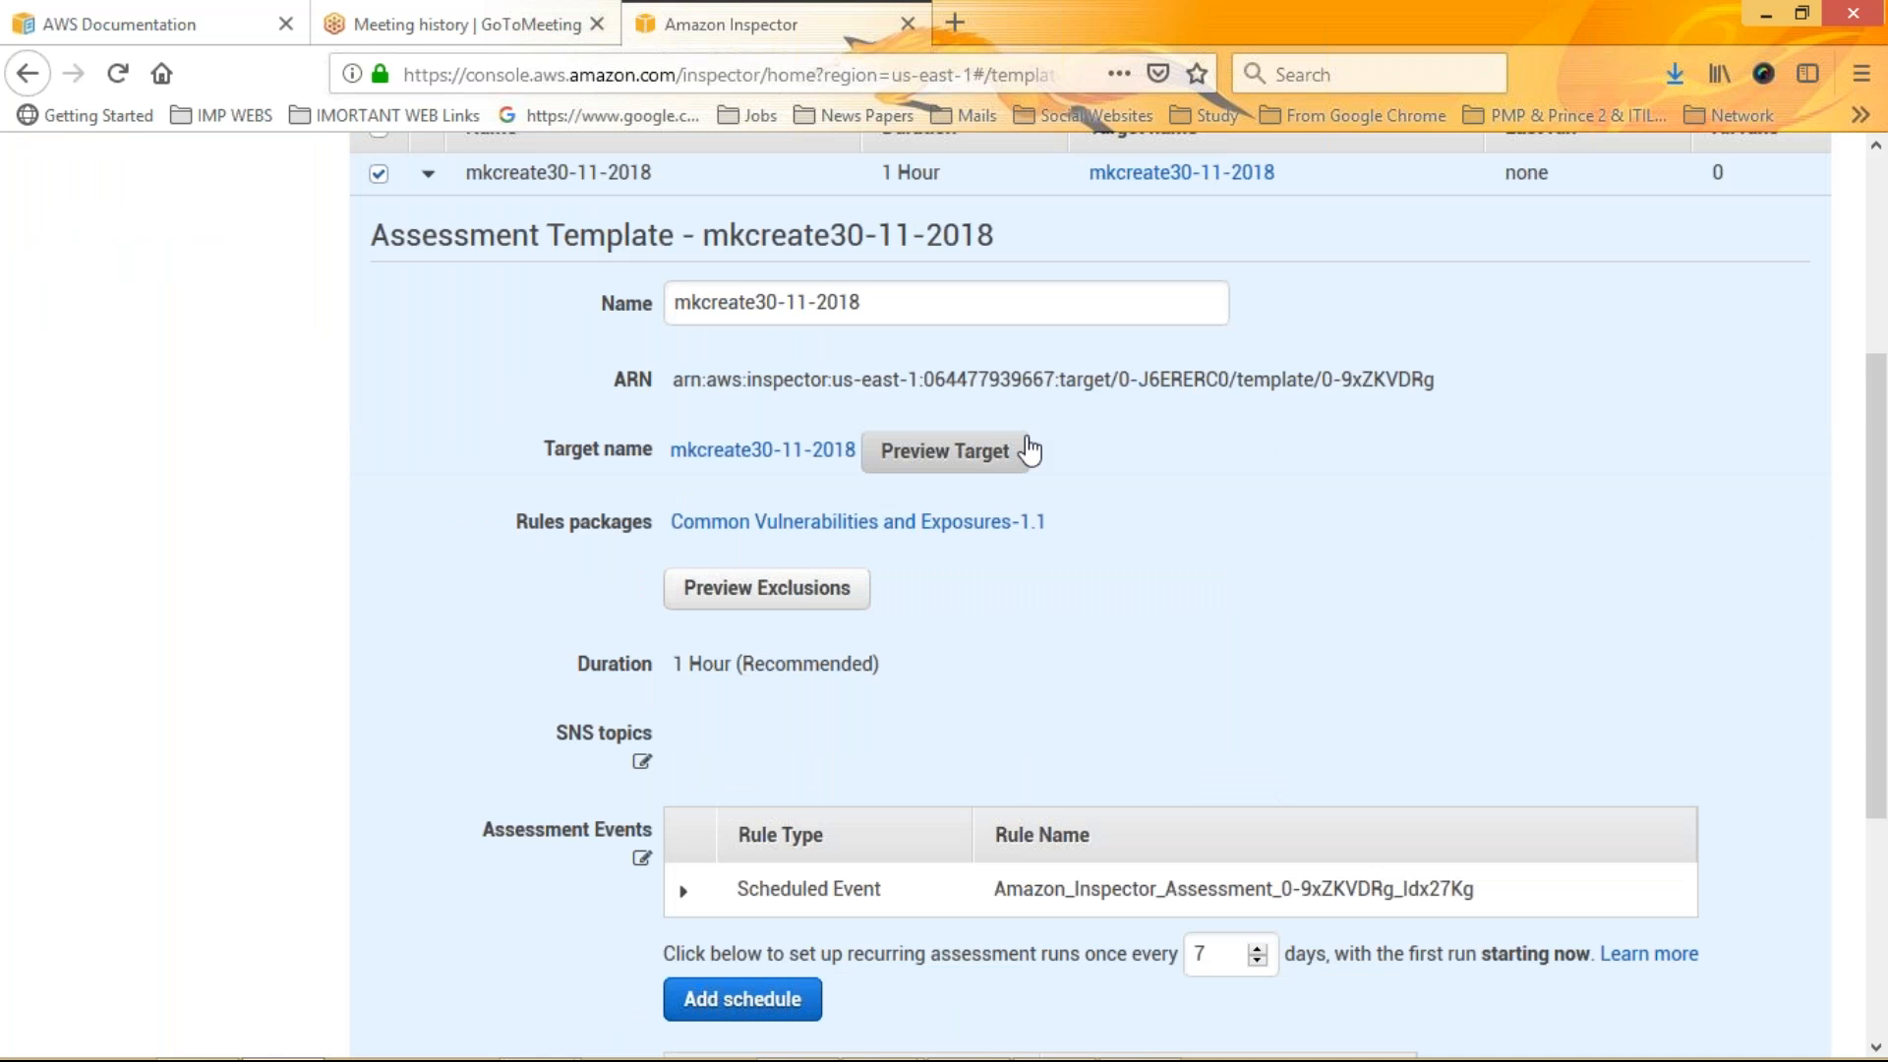
click(1029, 450)
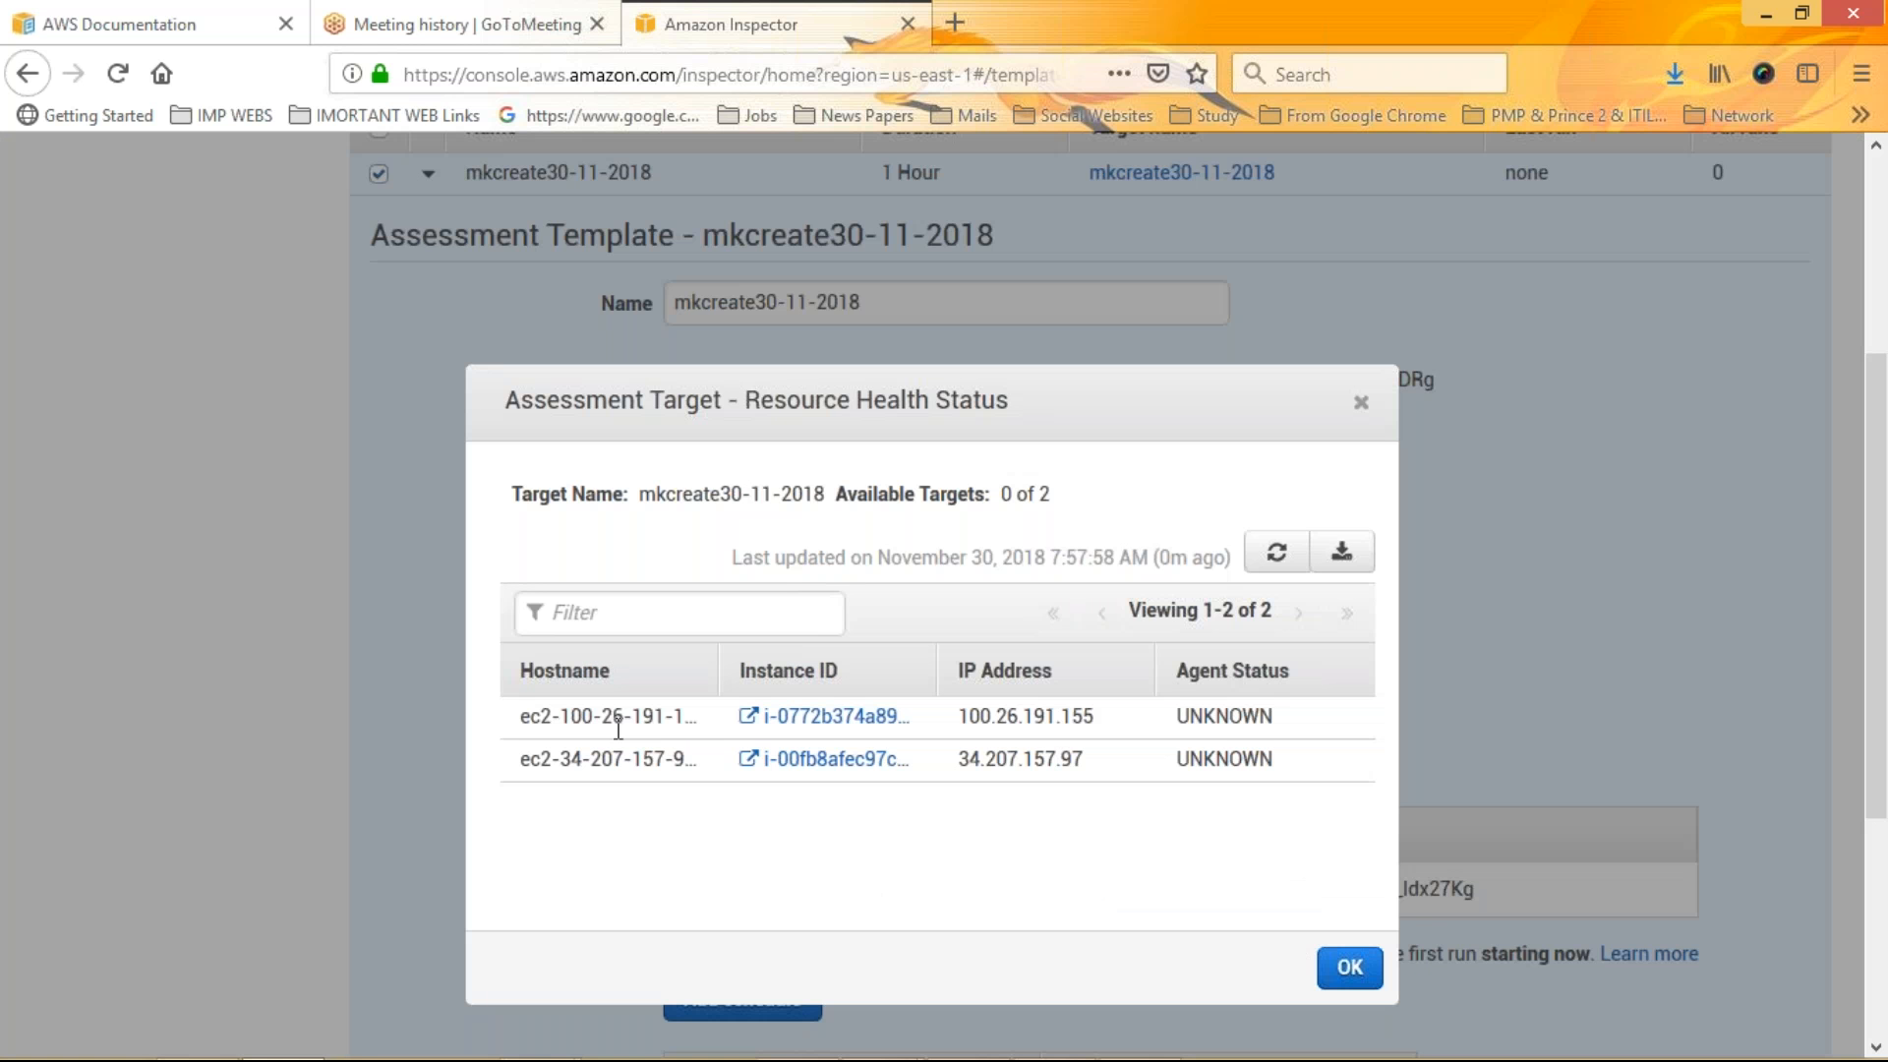
click(813, 727)
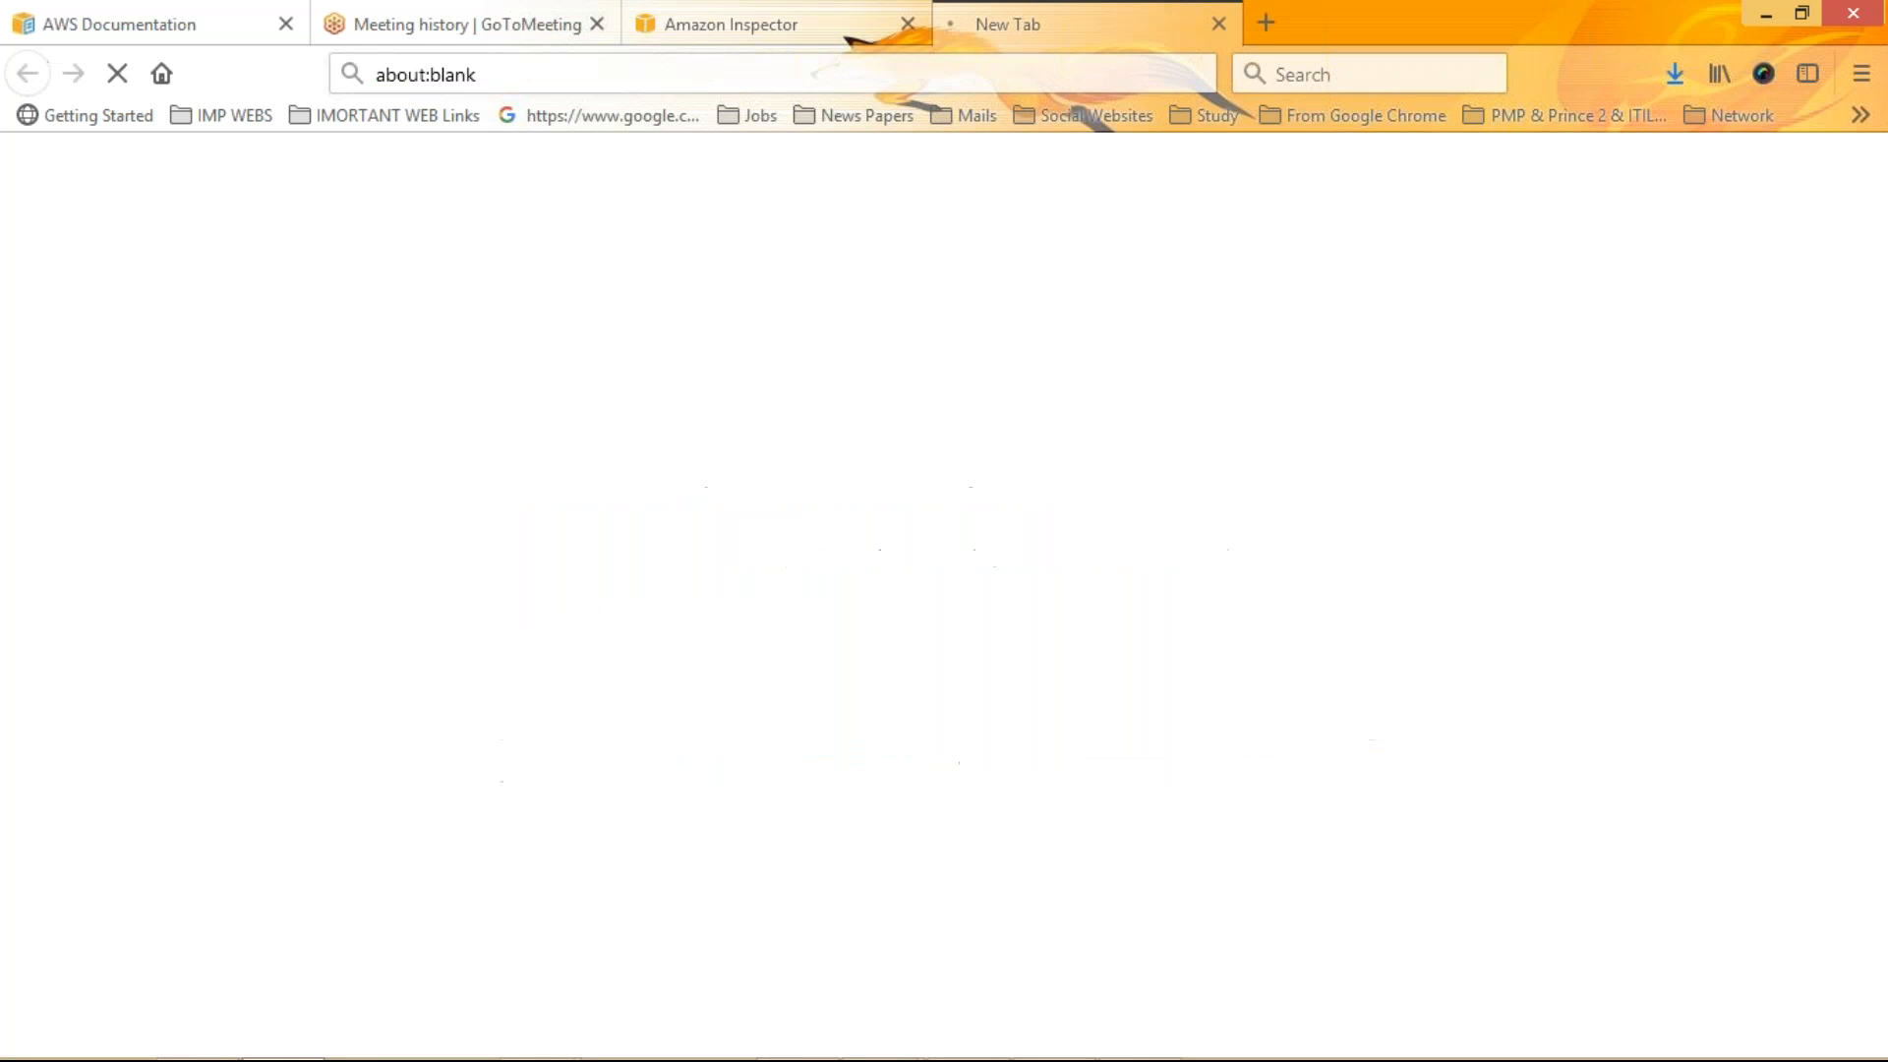
click(716, 3)
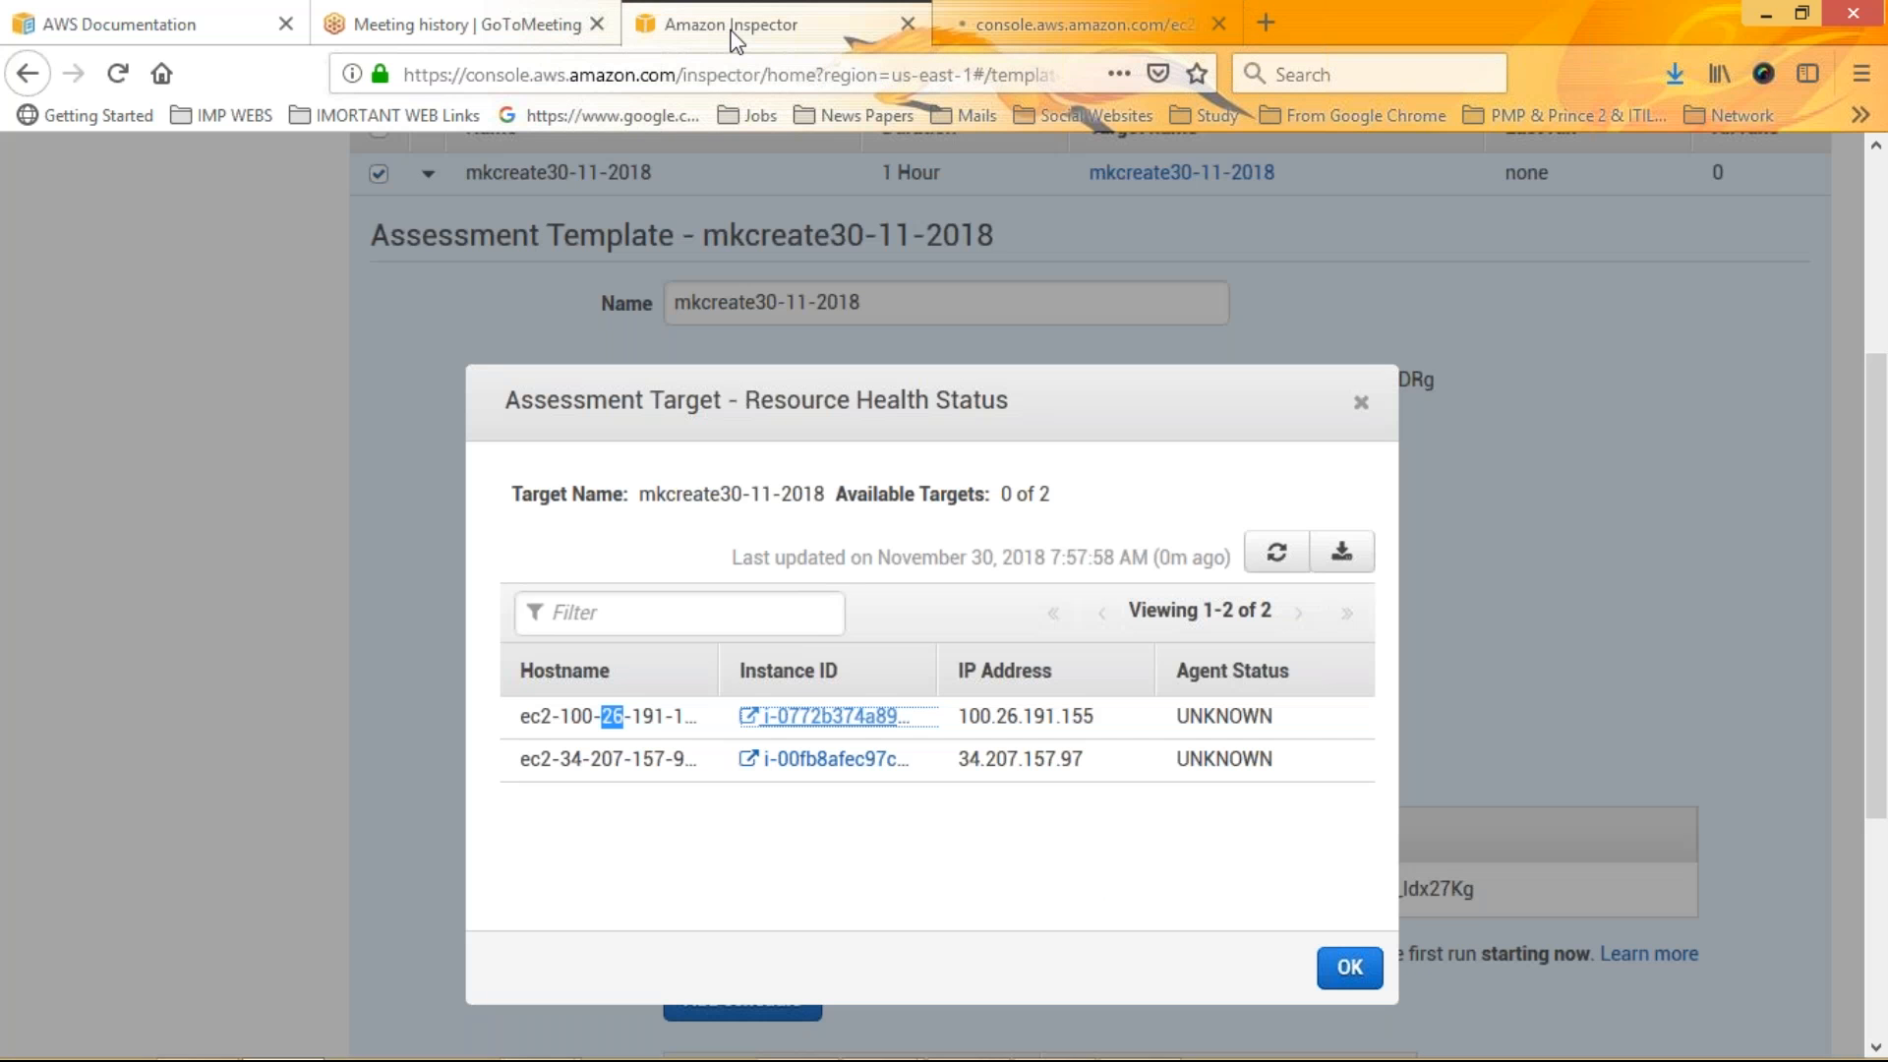
click(836, 759)
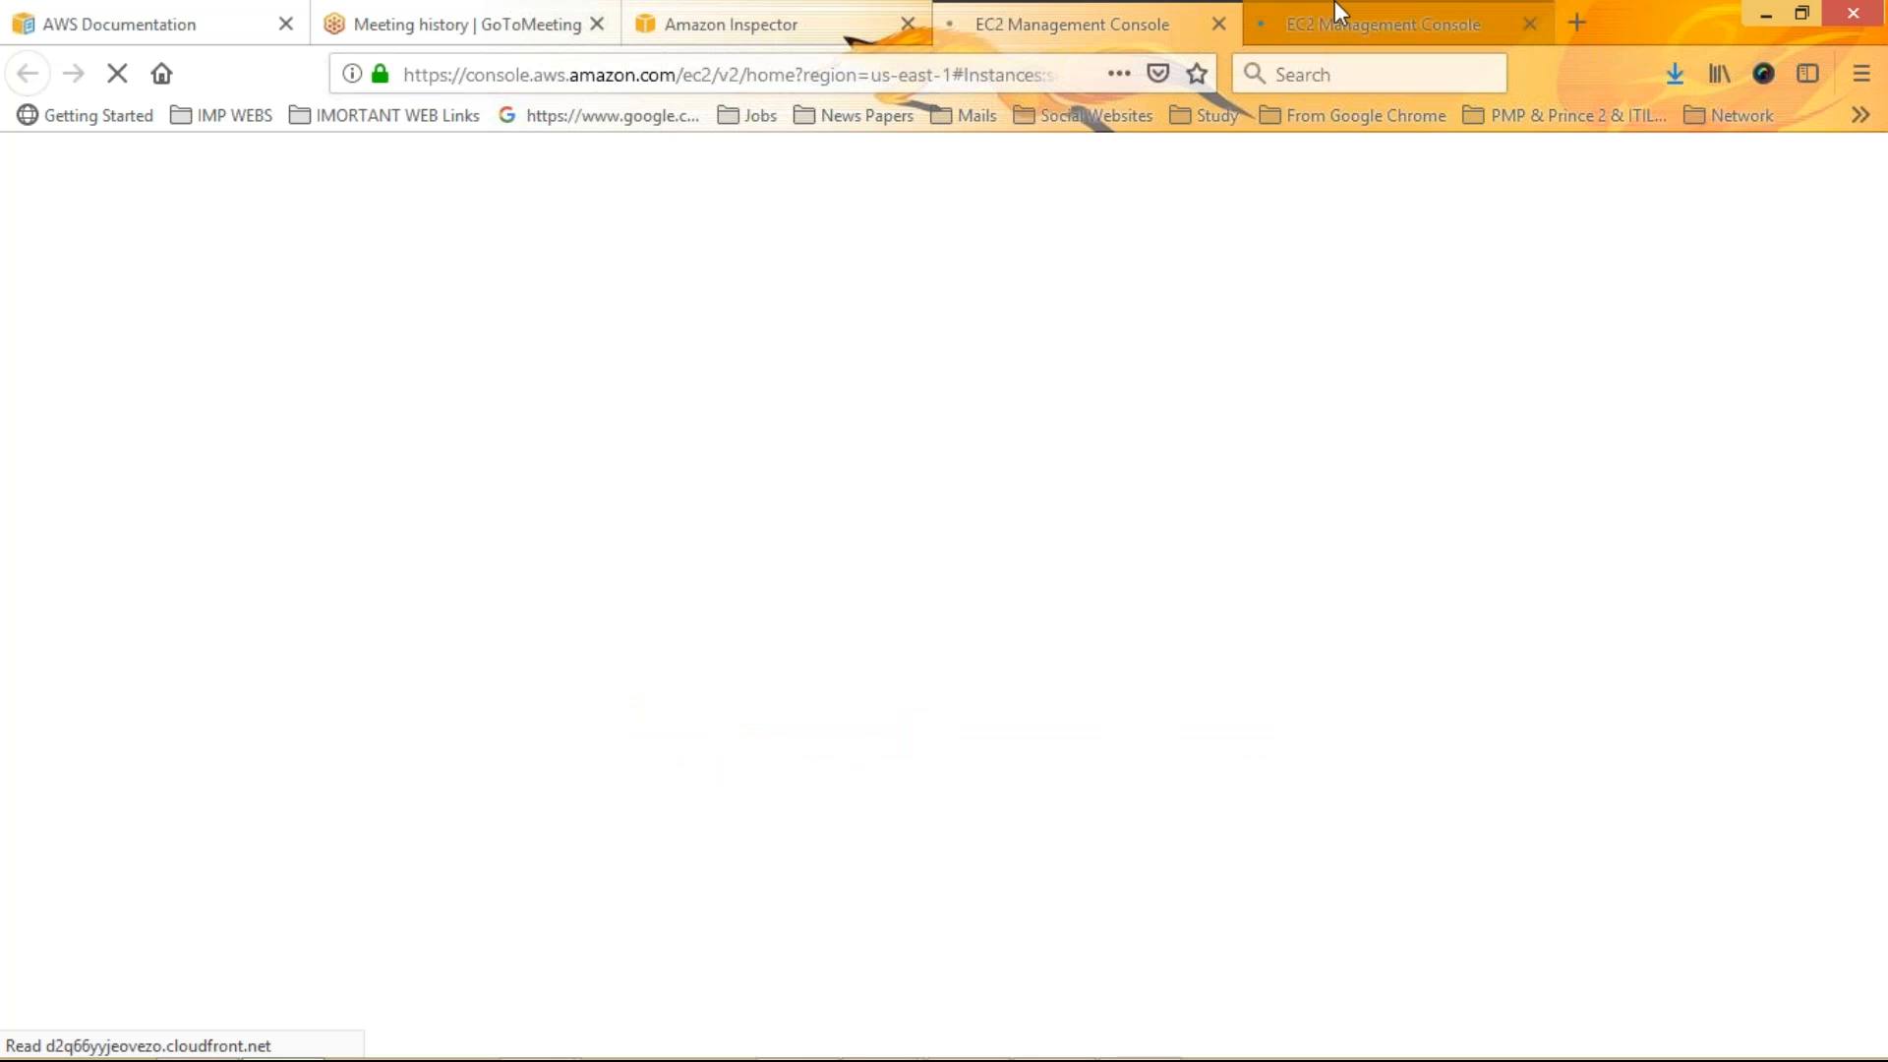
click(1335, 4)
click(1066, 15)
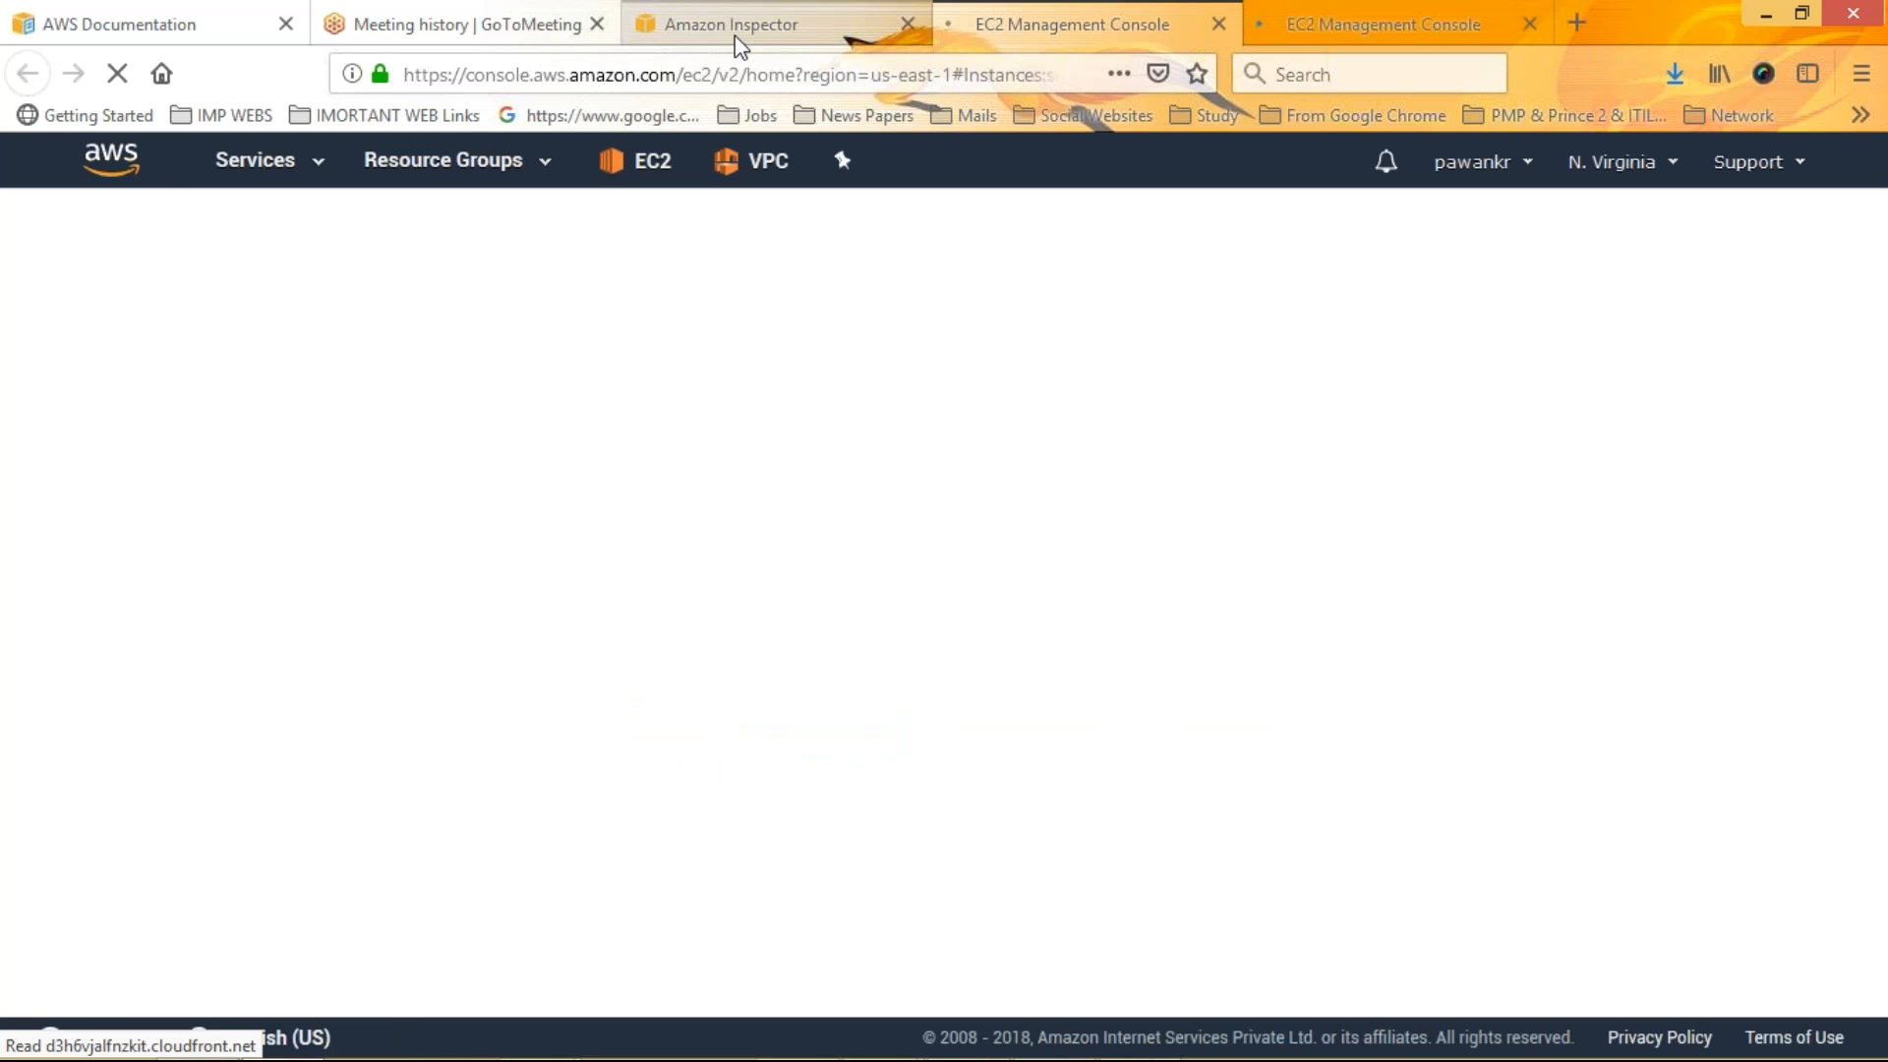
click(734, 30)
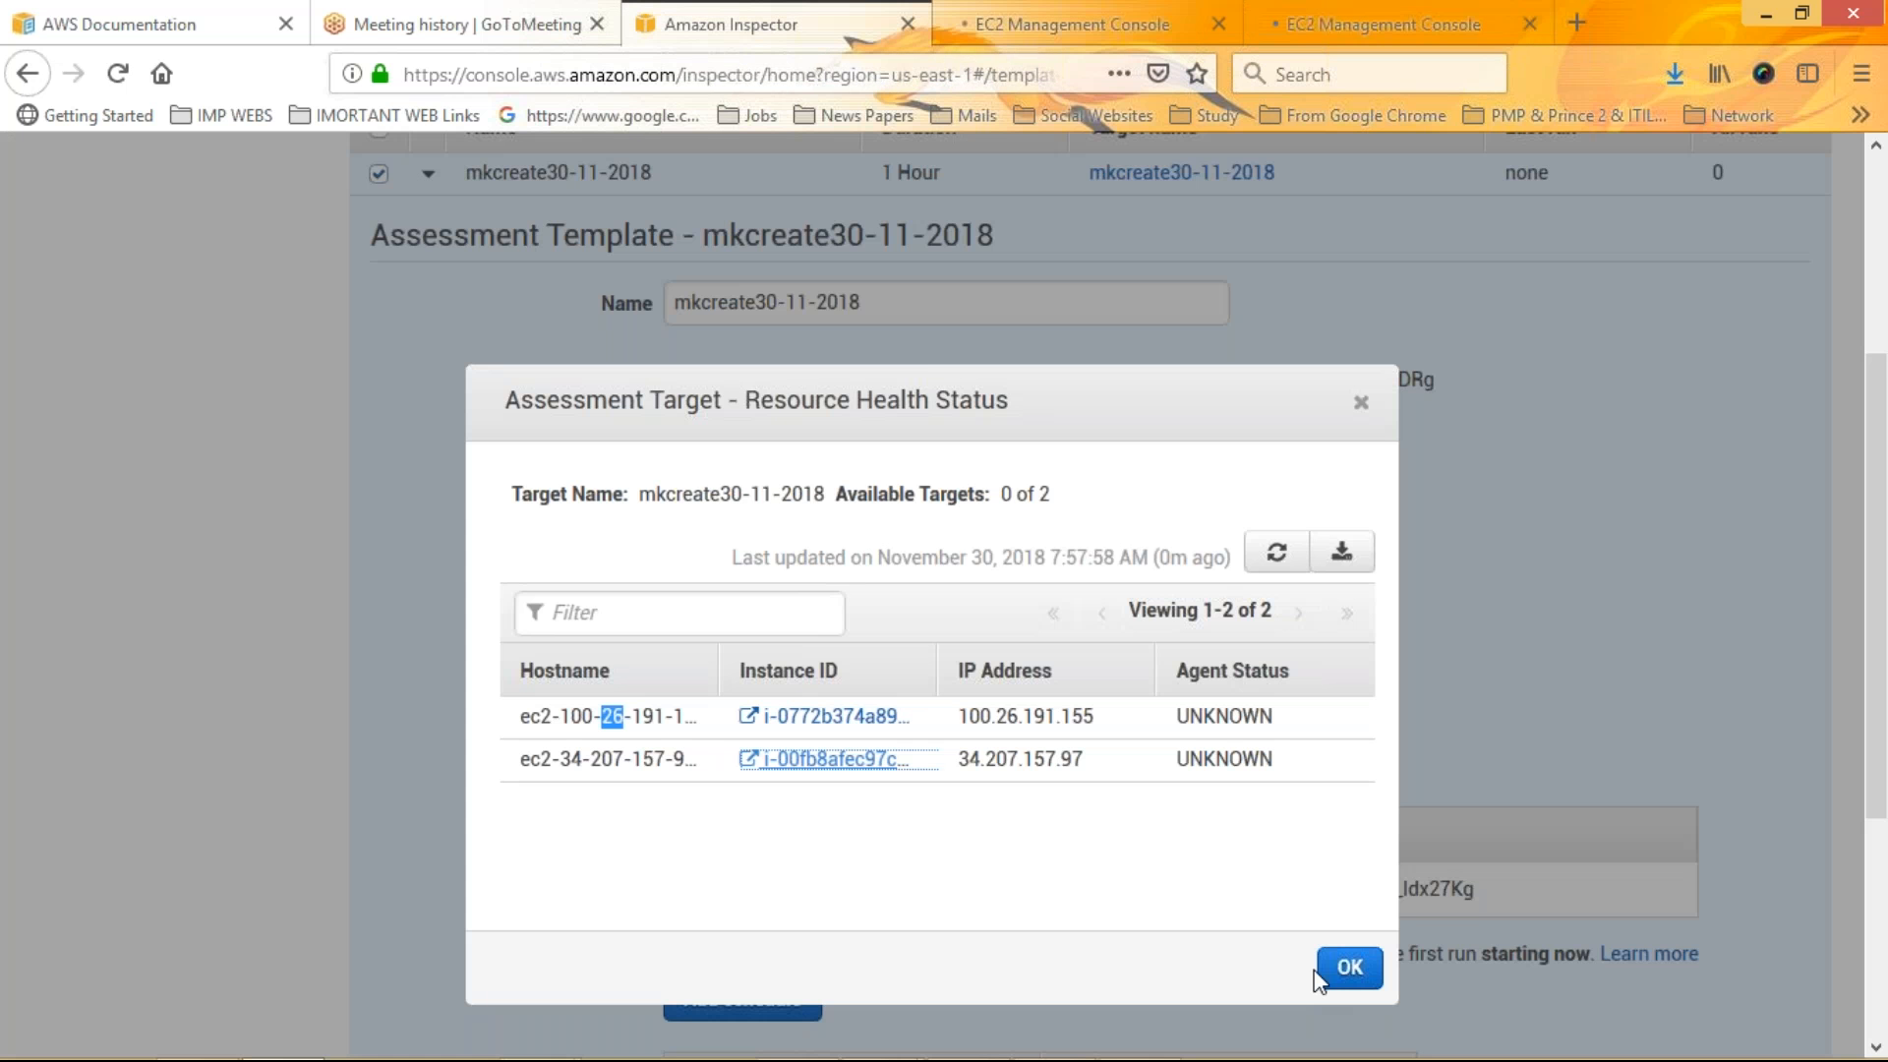
click(1348, 969)
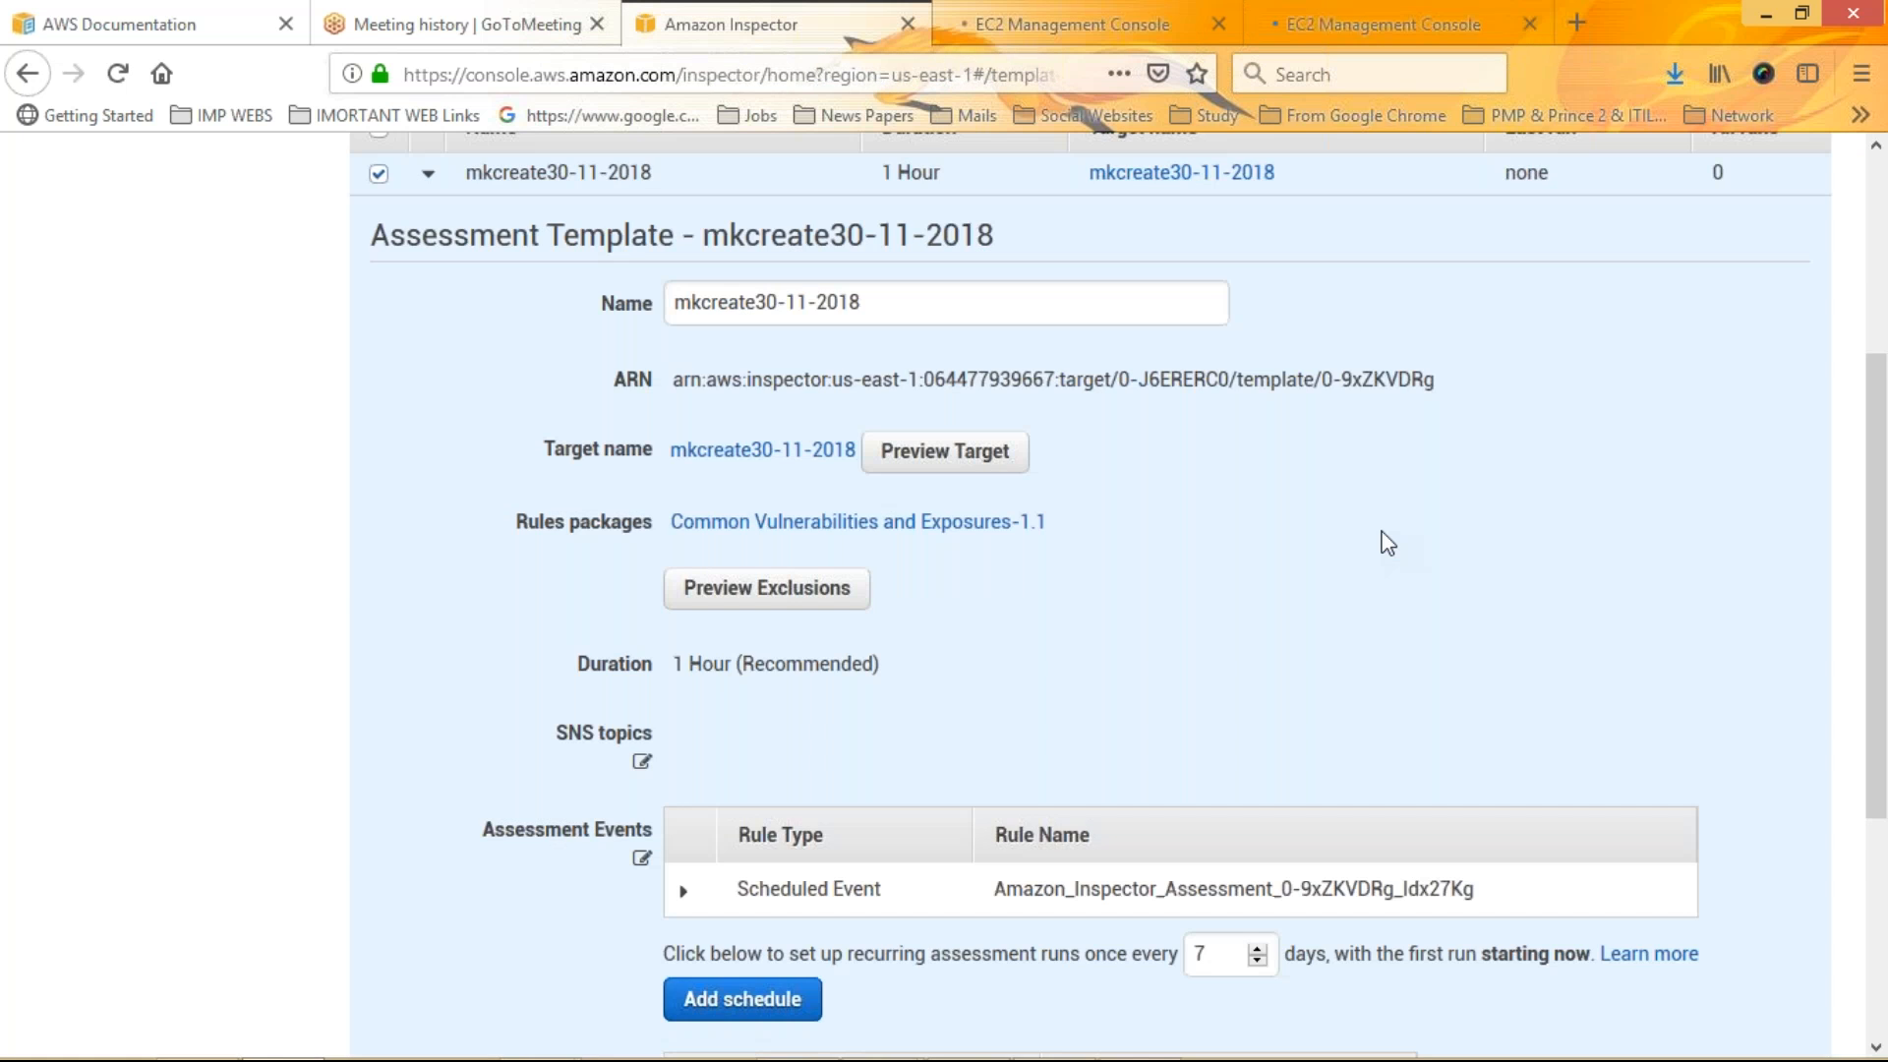
Preview the template's exclusions and resize and scroll the table to read them, then close the preview
click(724, 590)
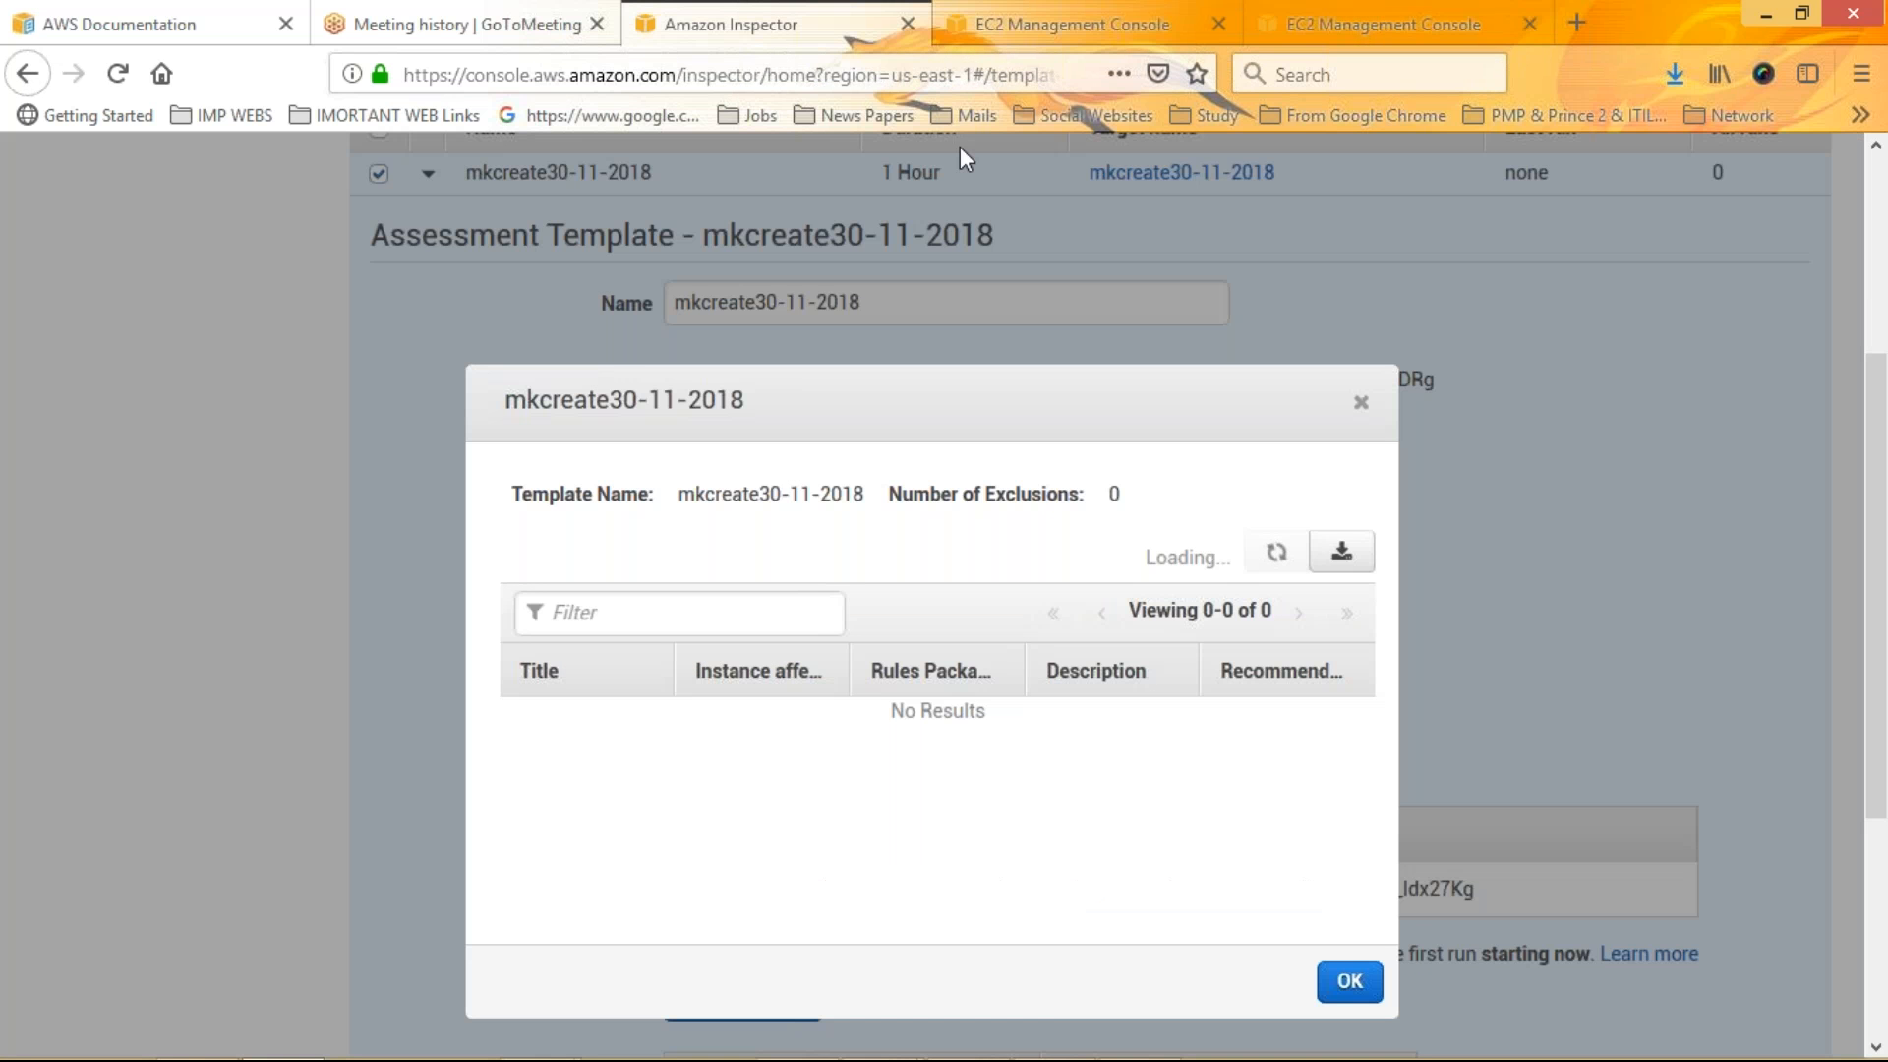
click(1082, 14)
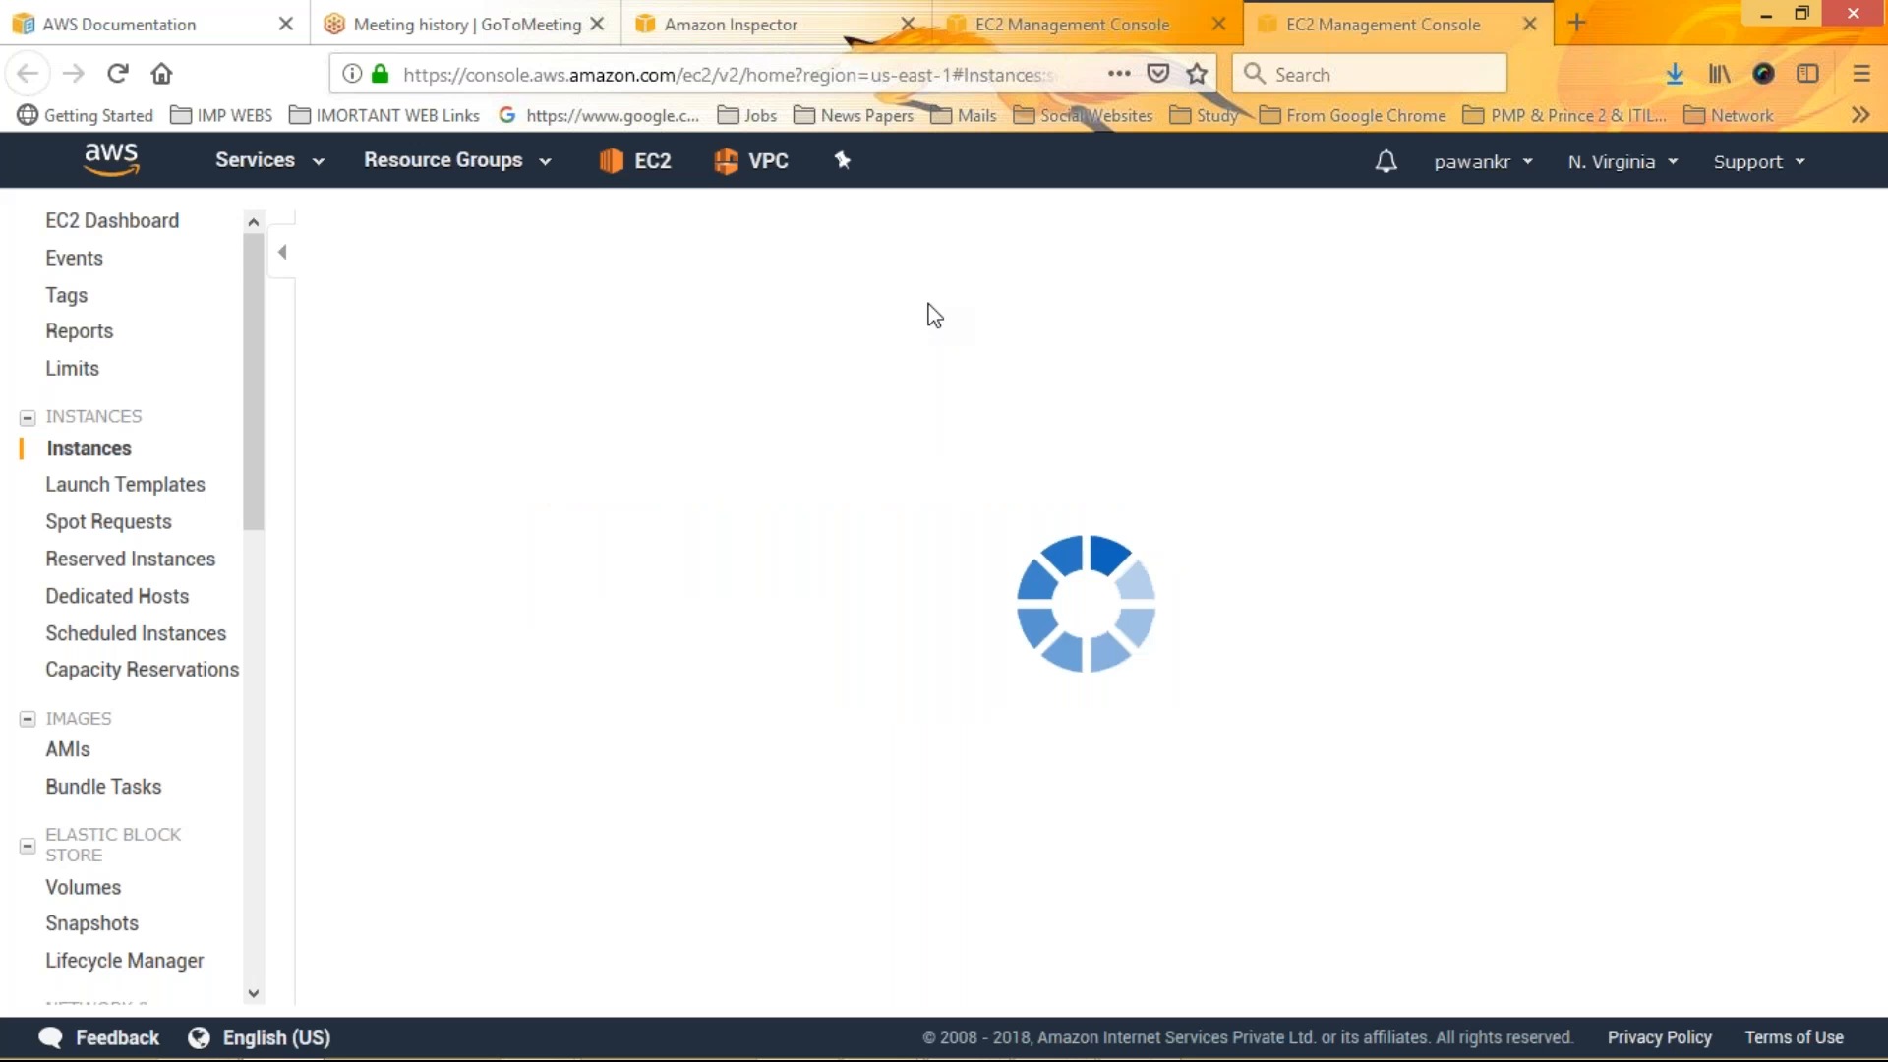
click(983, 26)
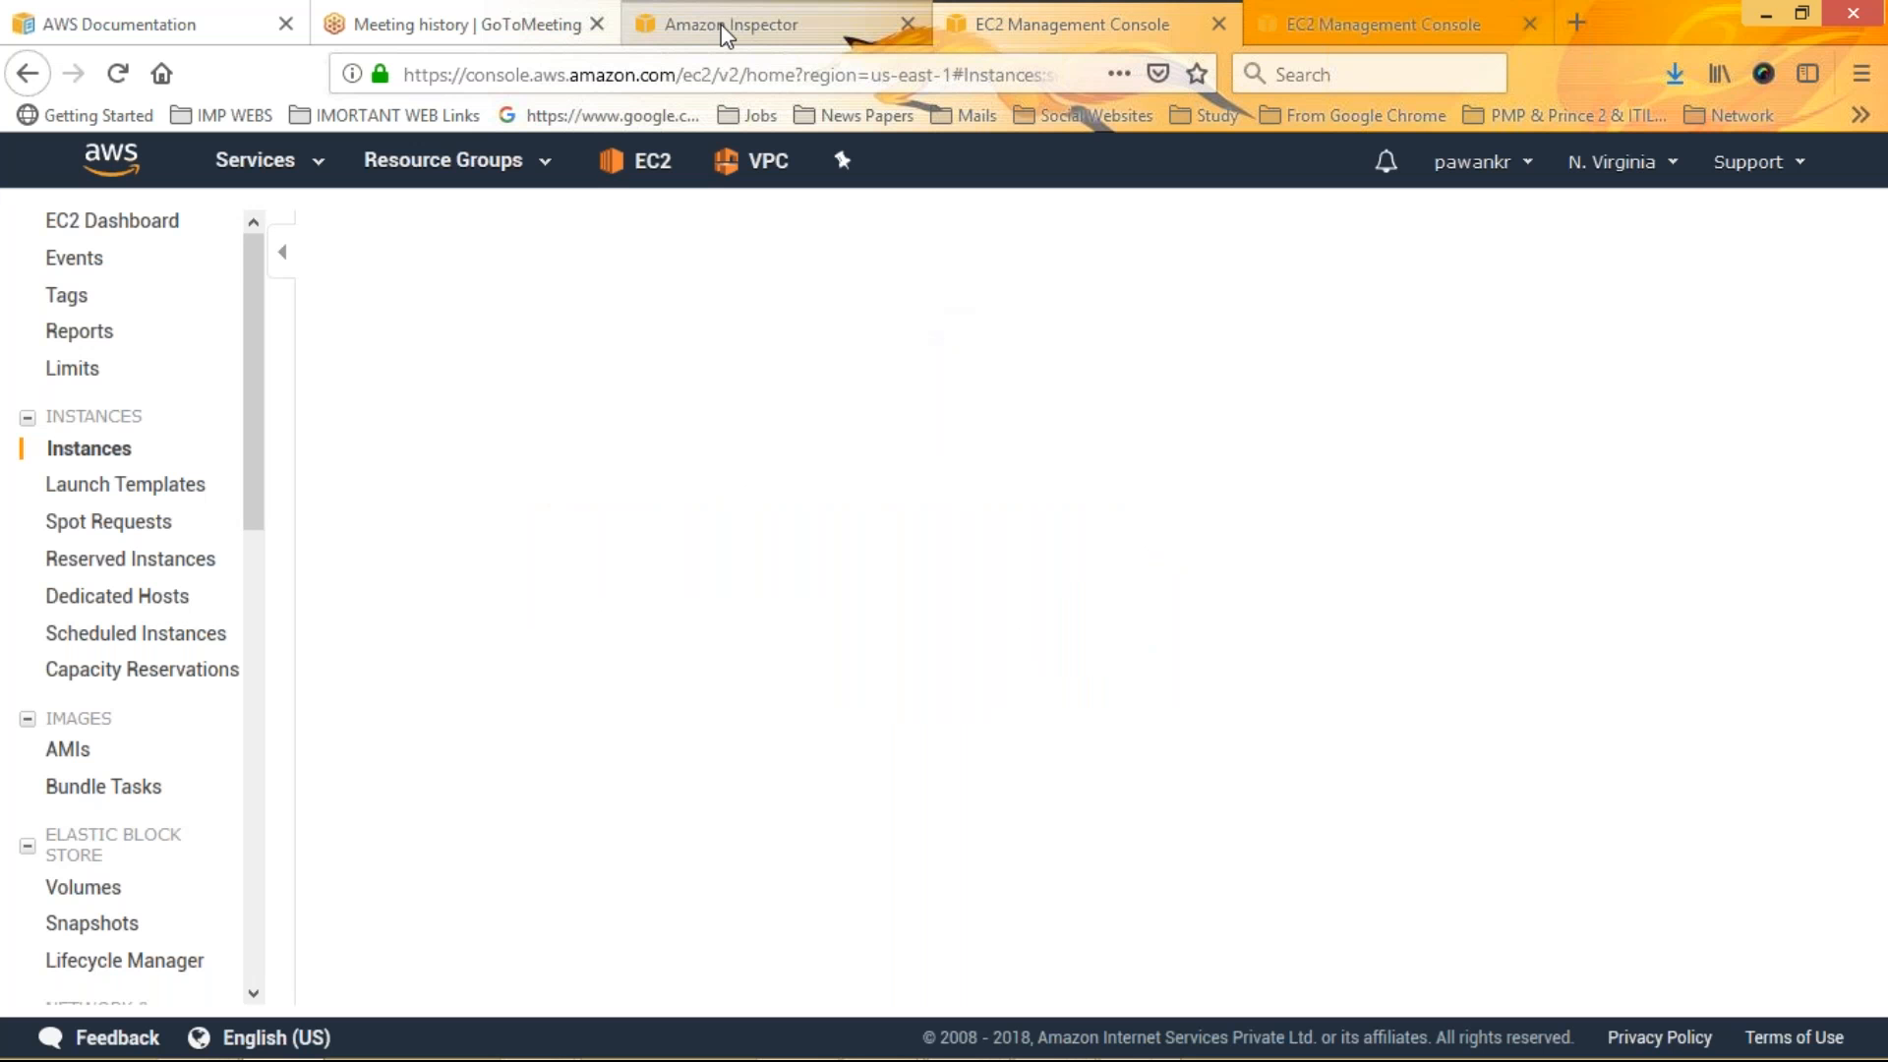
click(726, 30)
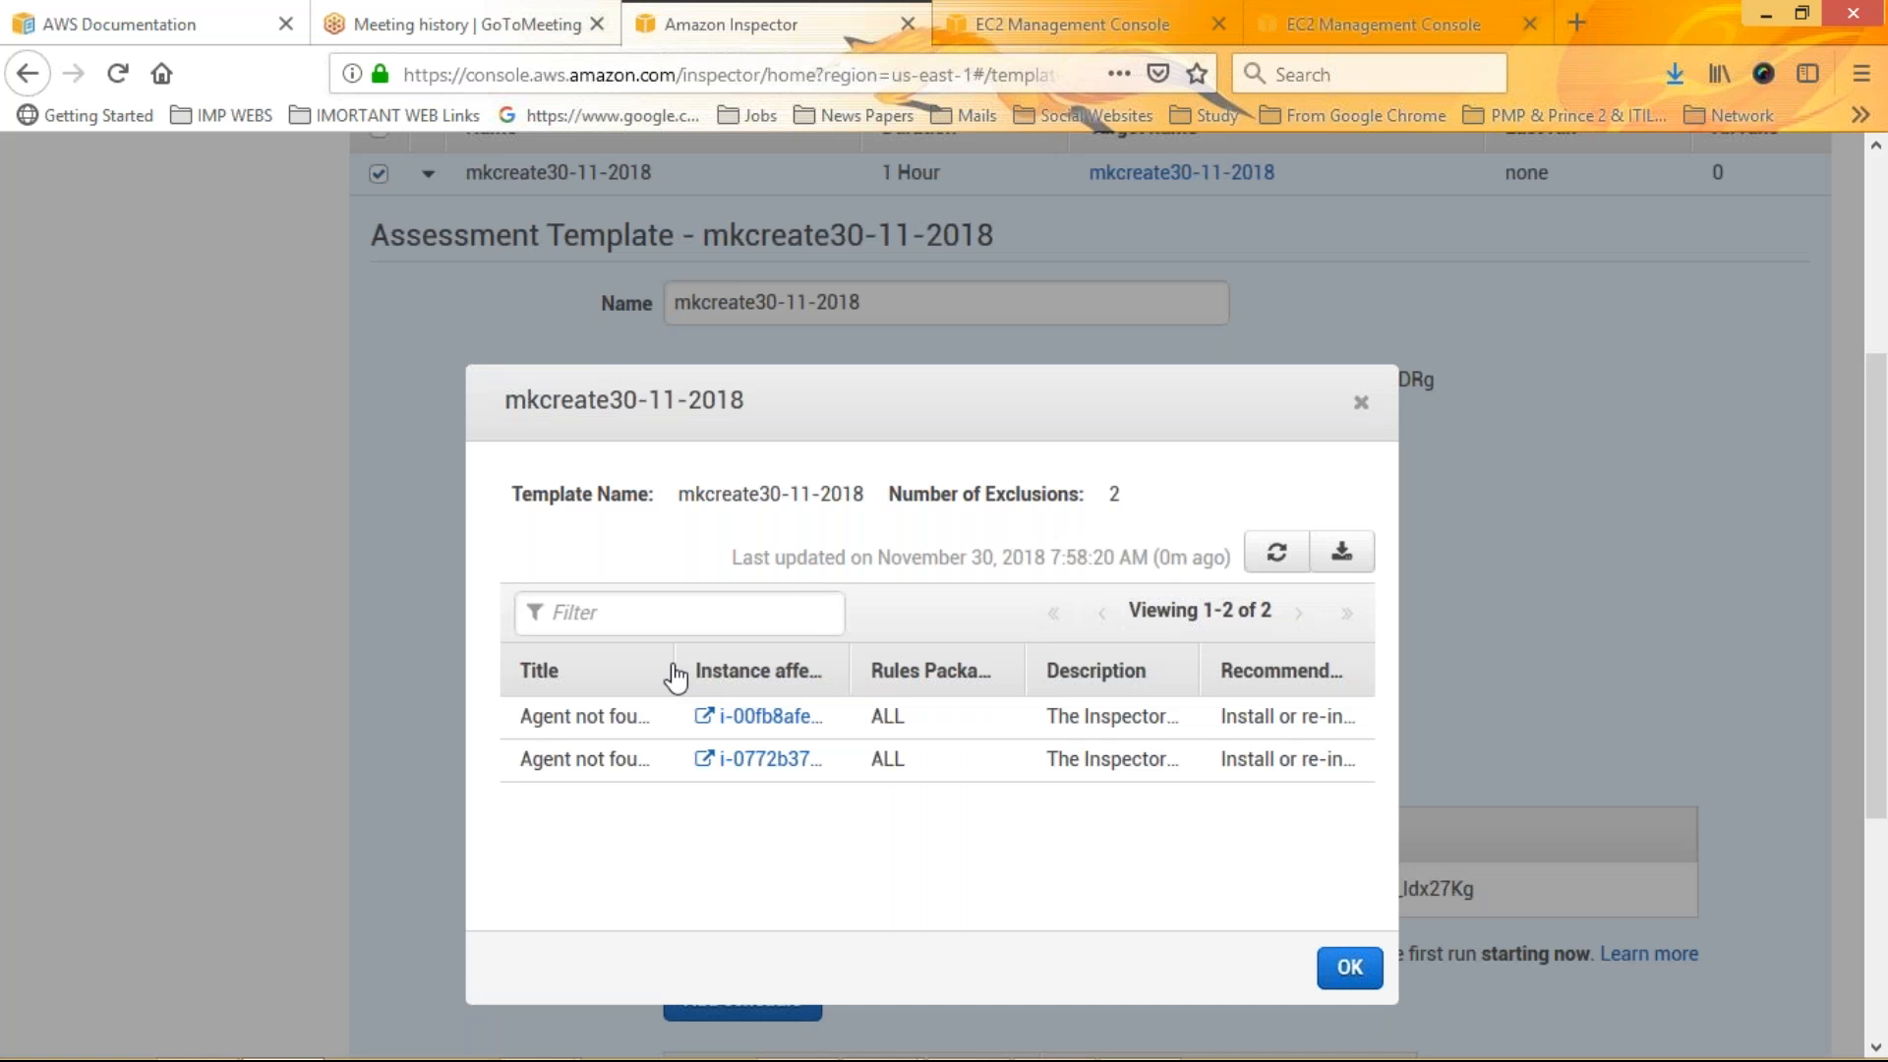
drag(676, 671, 838, 671)
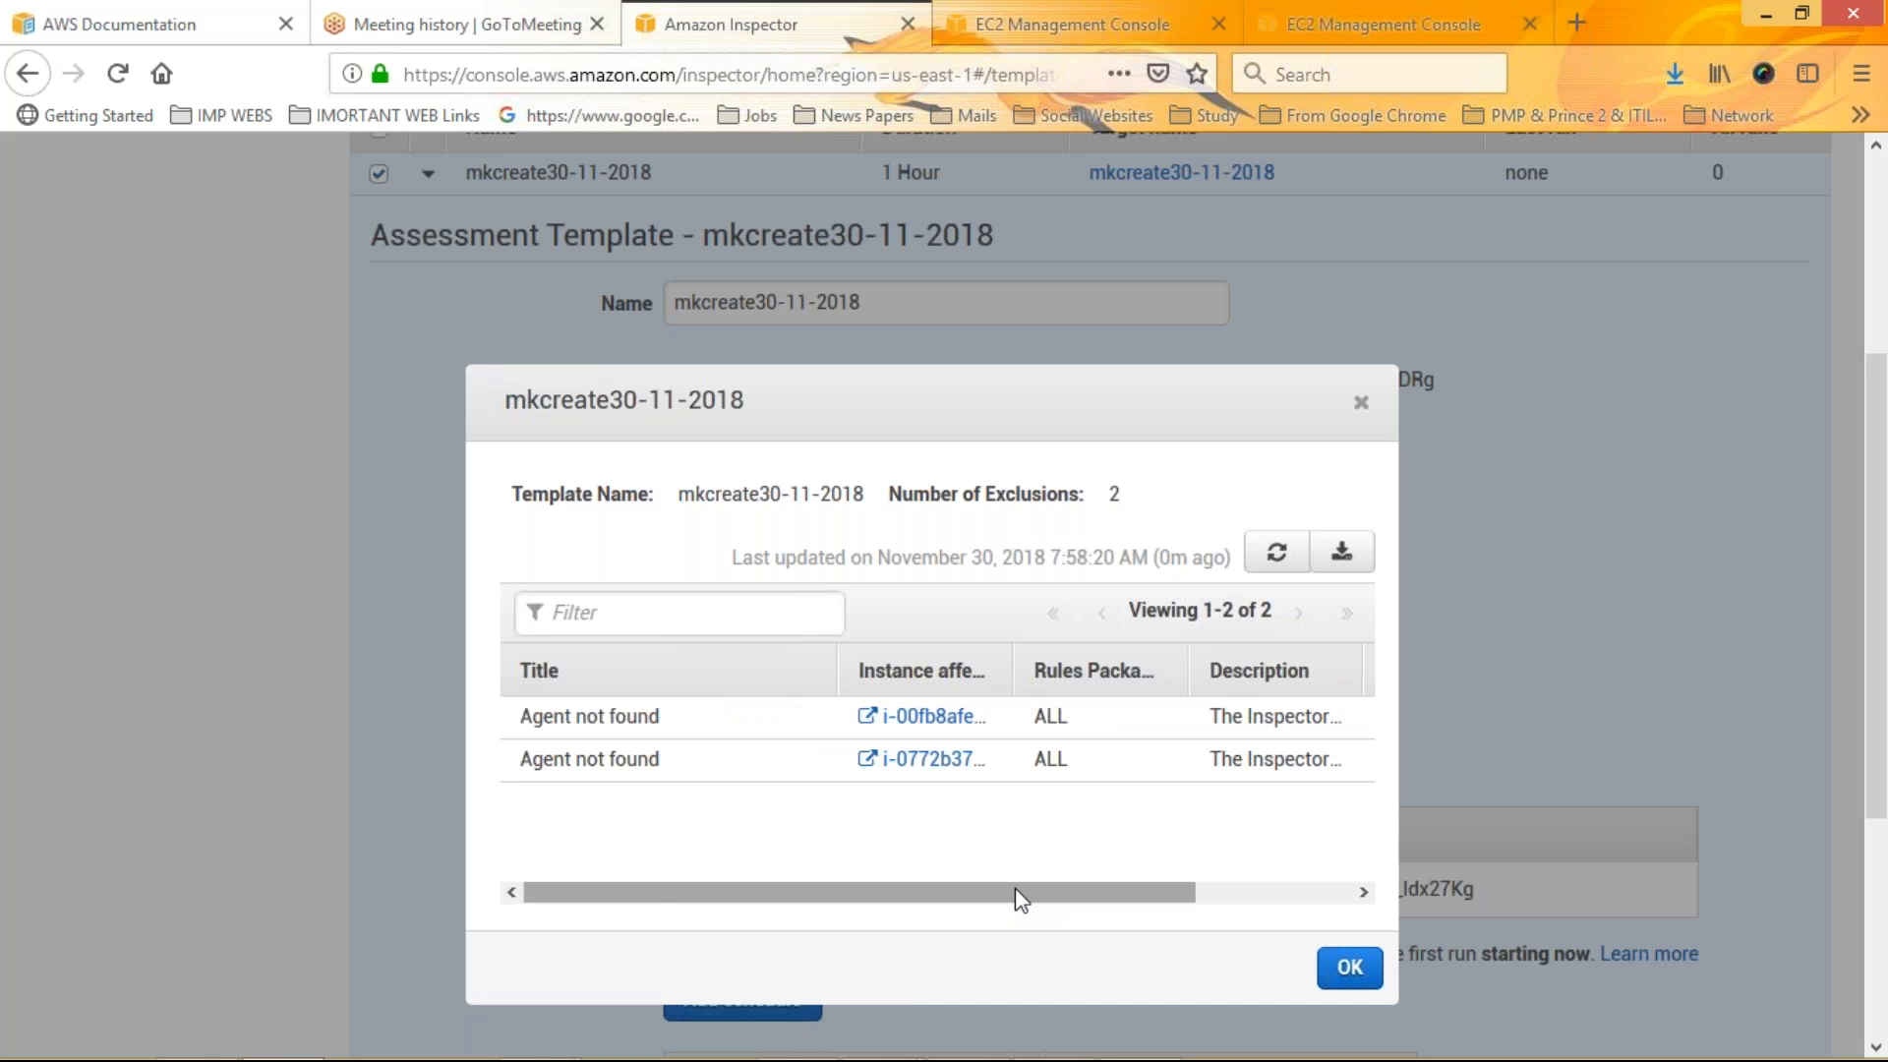
drag(1018, 897, 1278, 835)
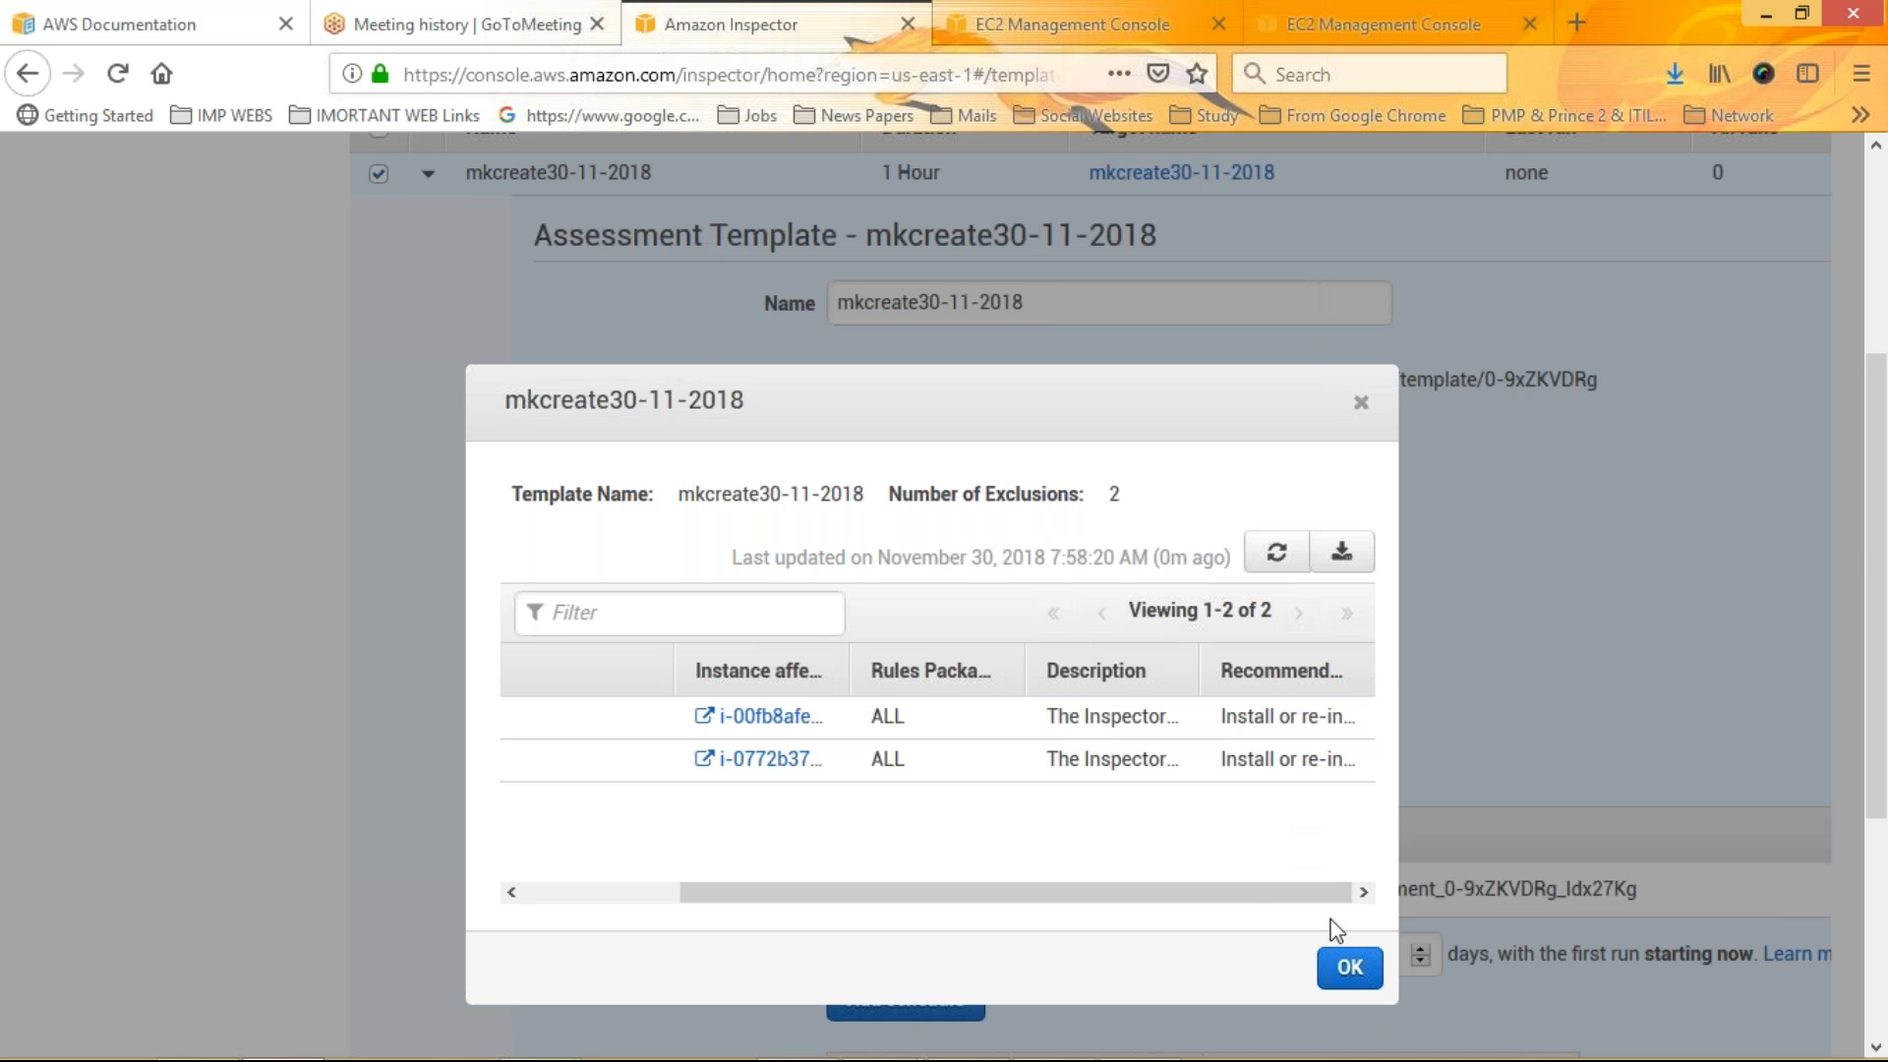
click(1349, 967)
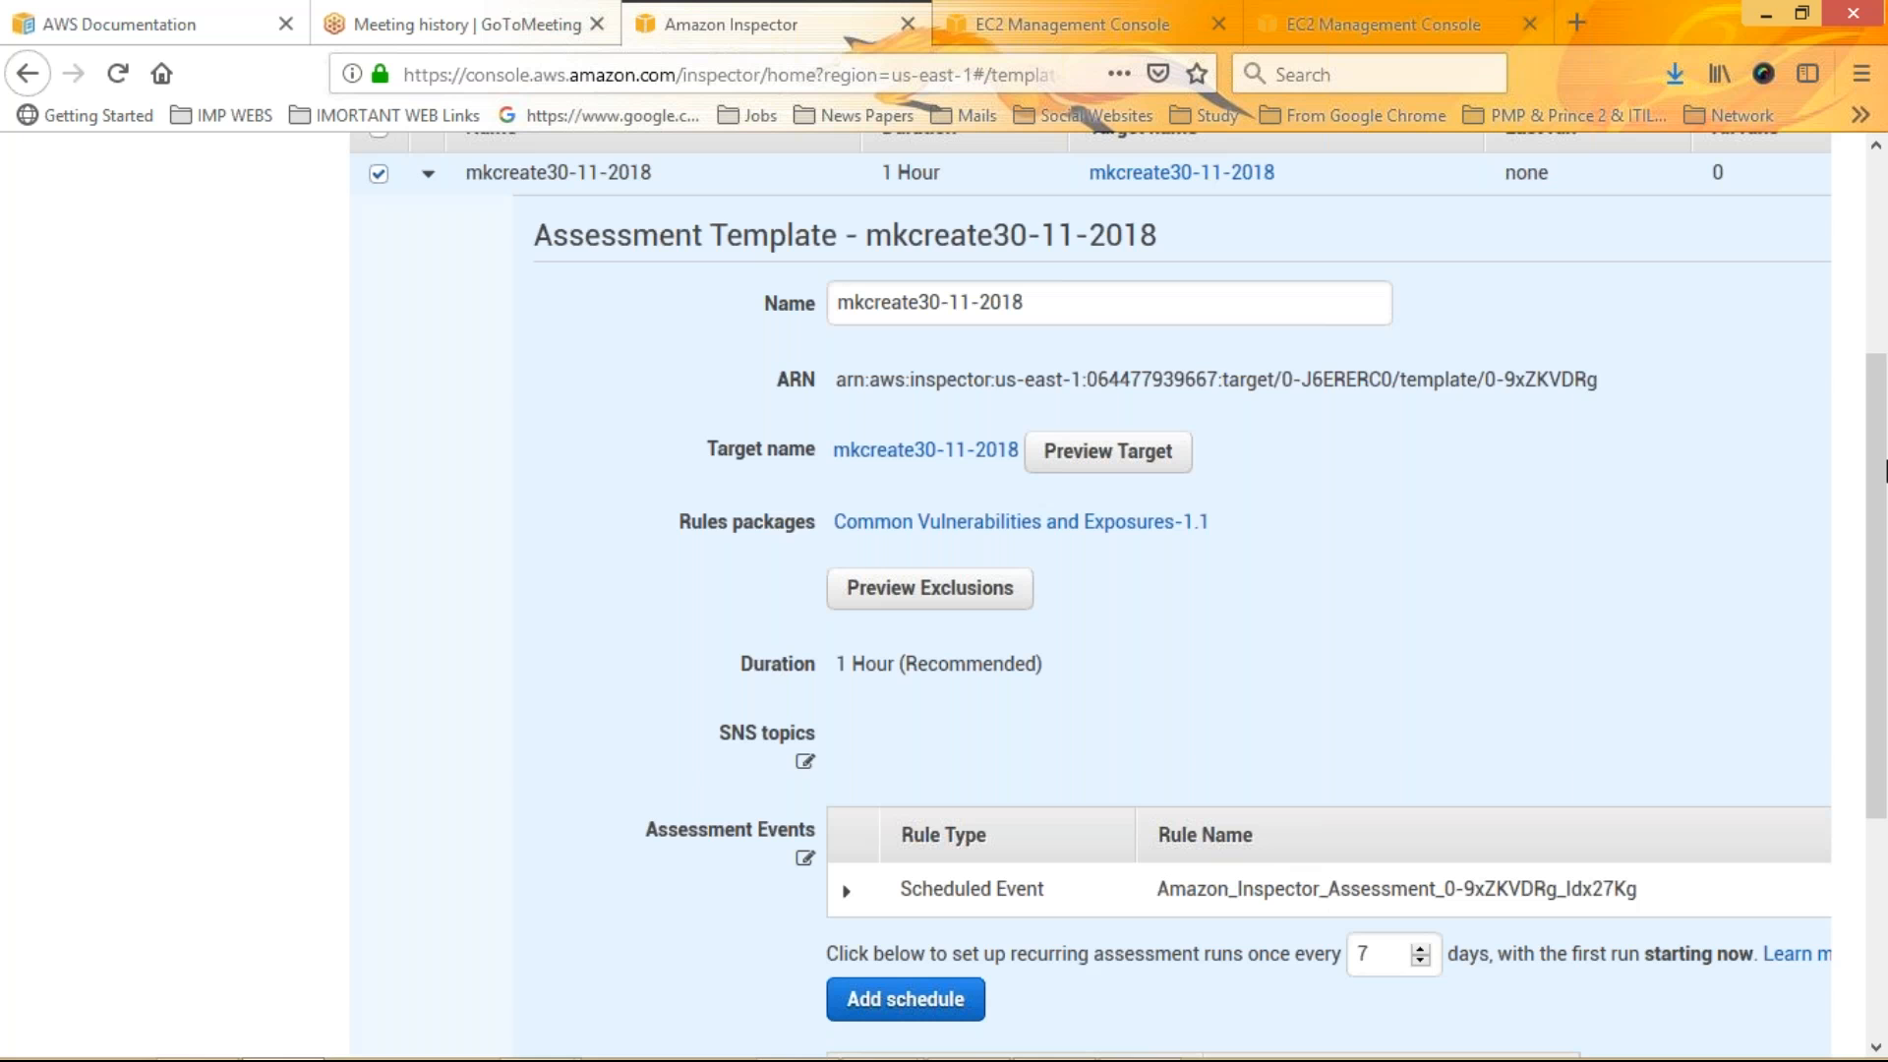
Inspect both instances in the EC2 console tabs, then close those tabs
click(1072, 24)
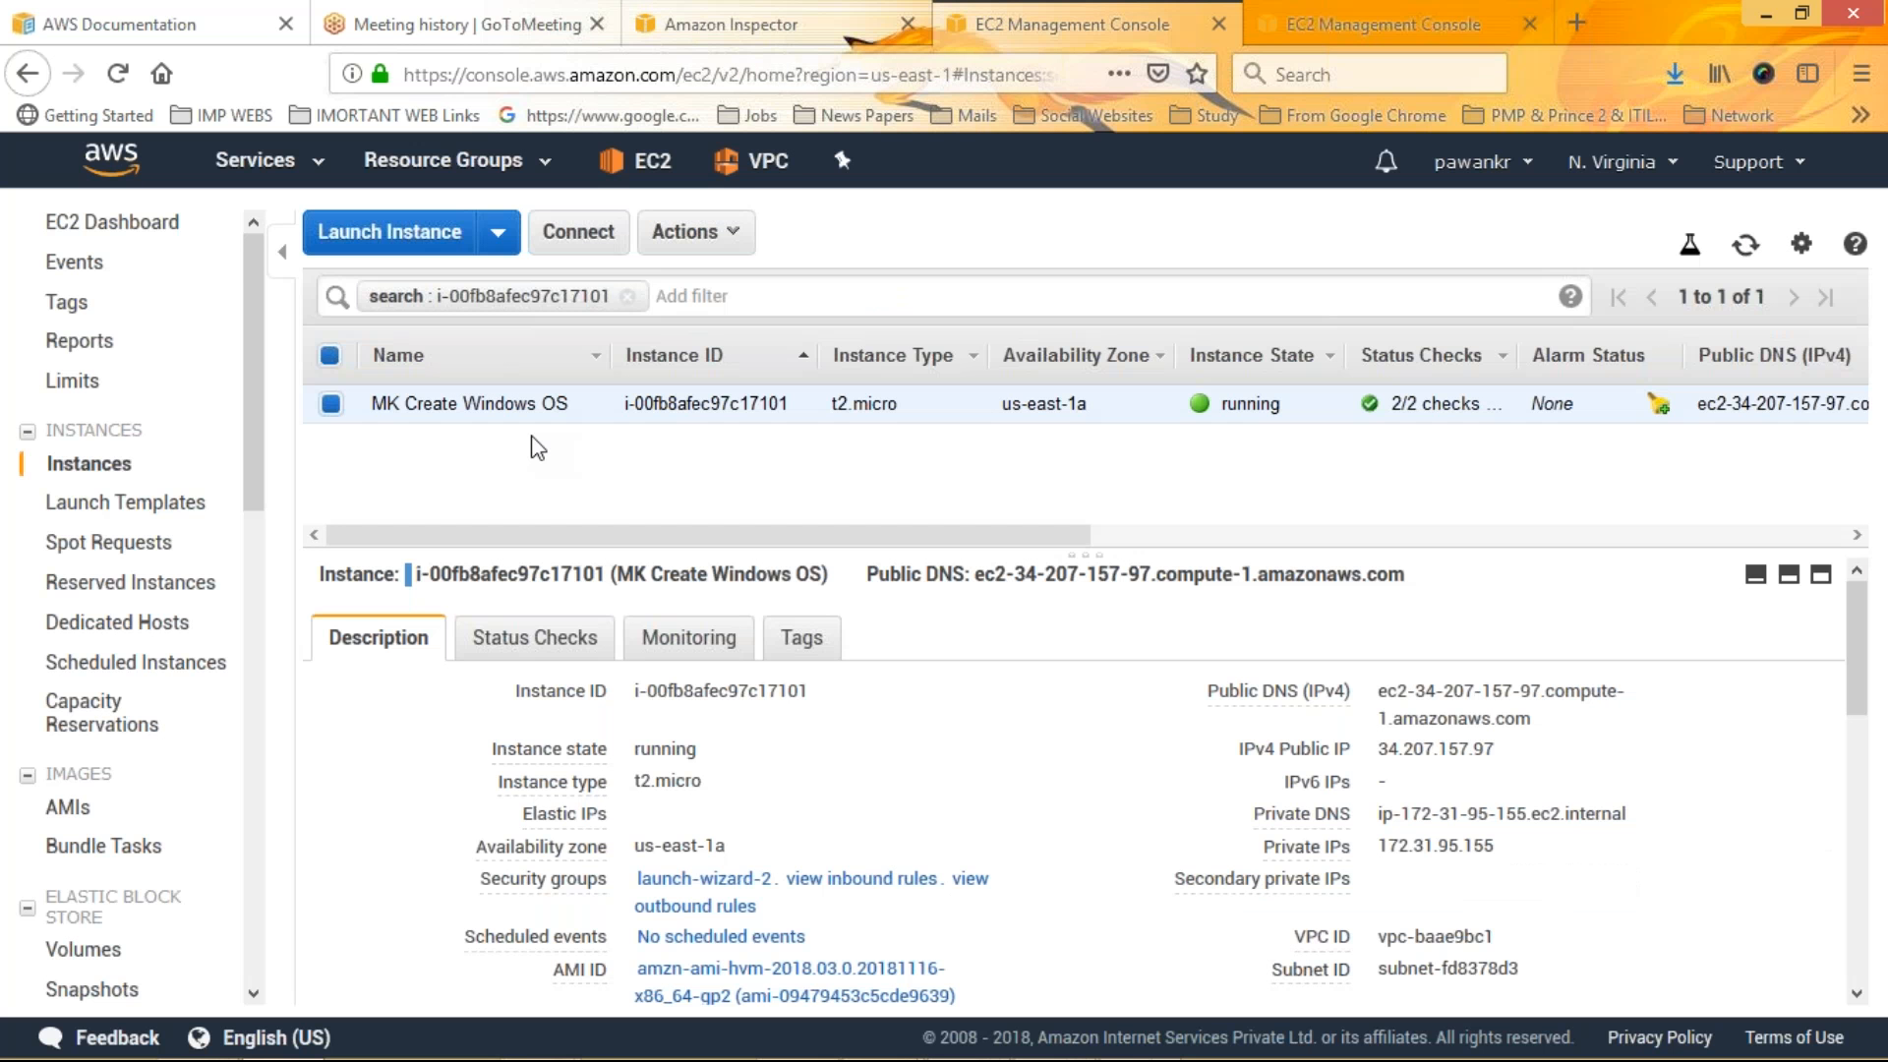
click(1343, 27)
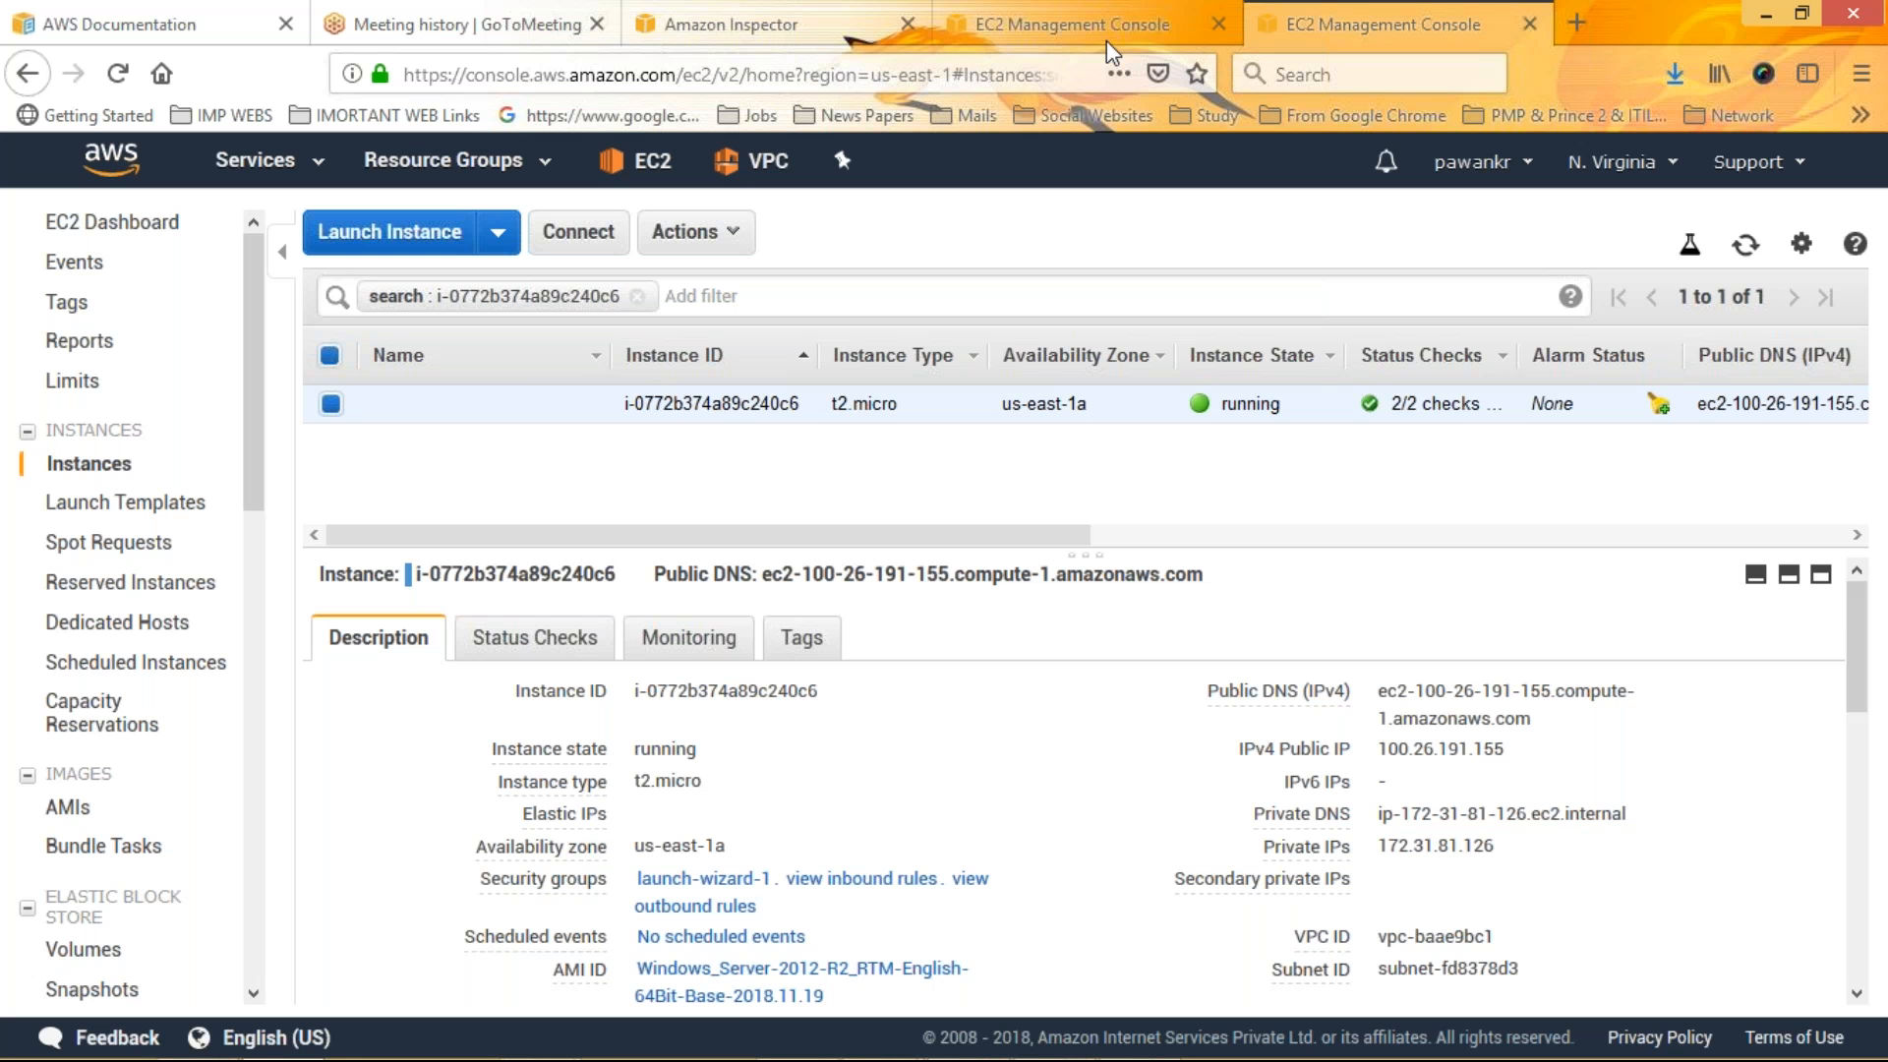
click(1106, 39)
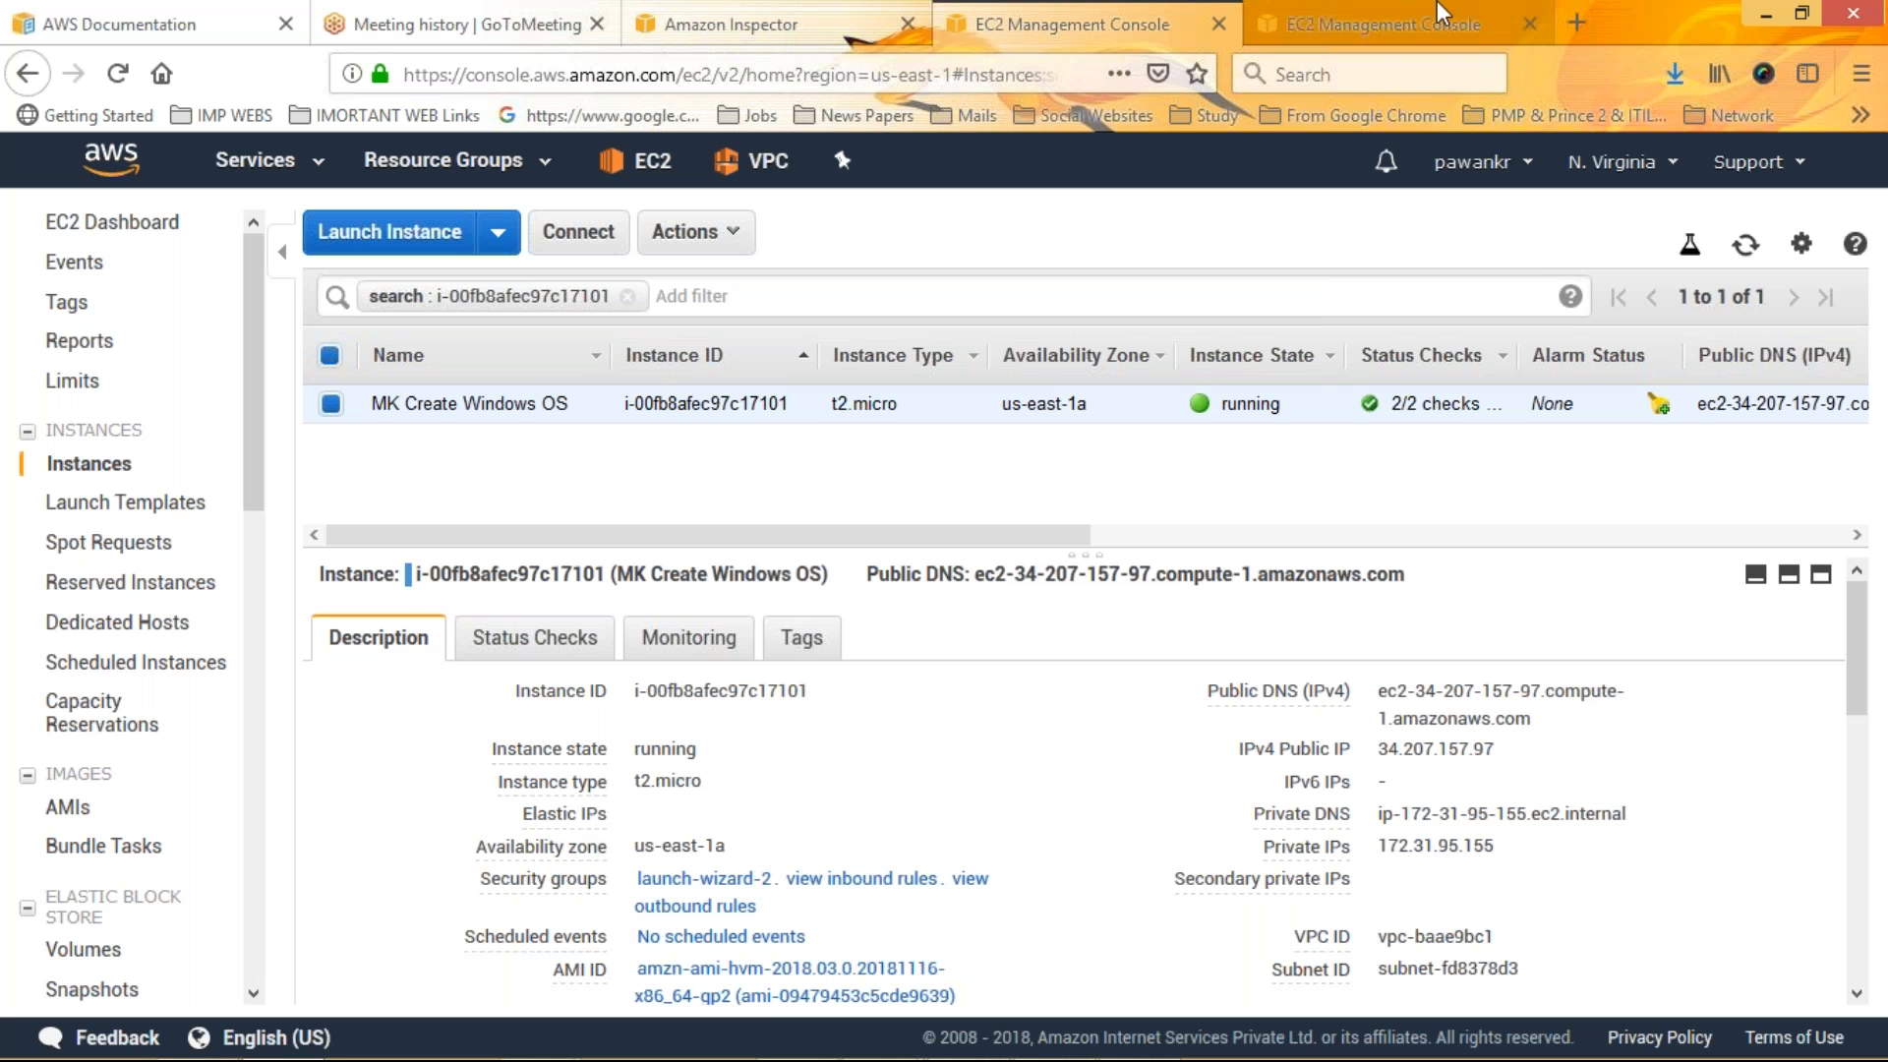
middle_click(1437, 10)
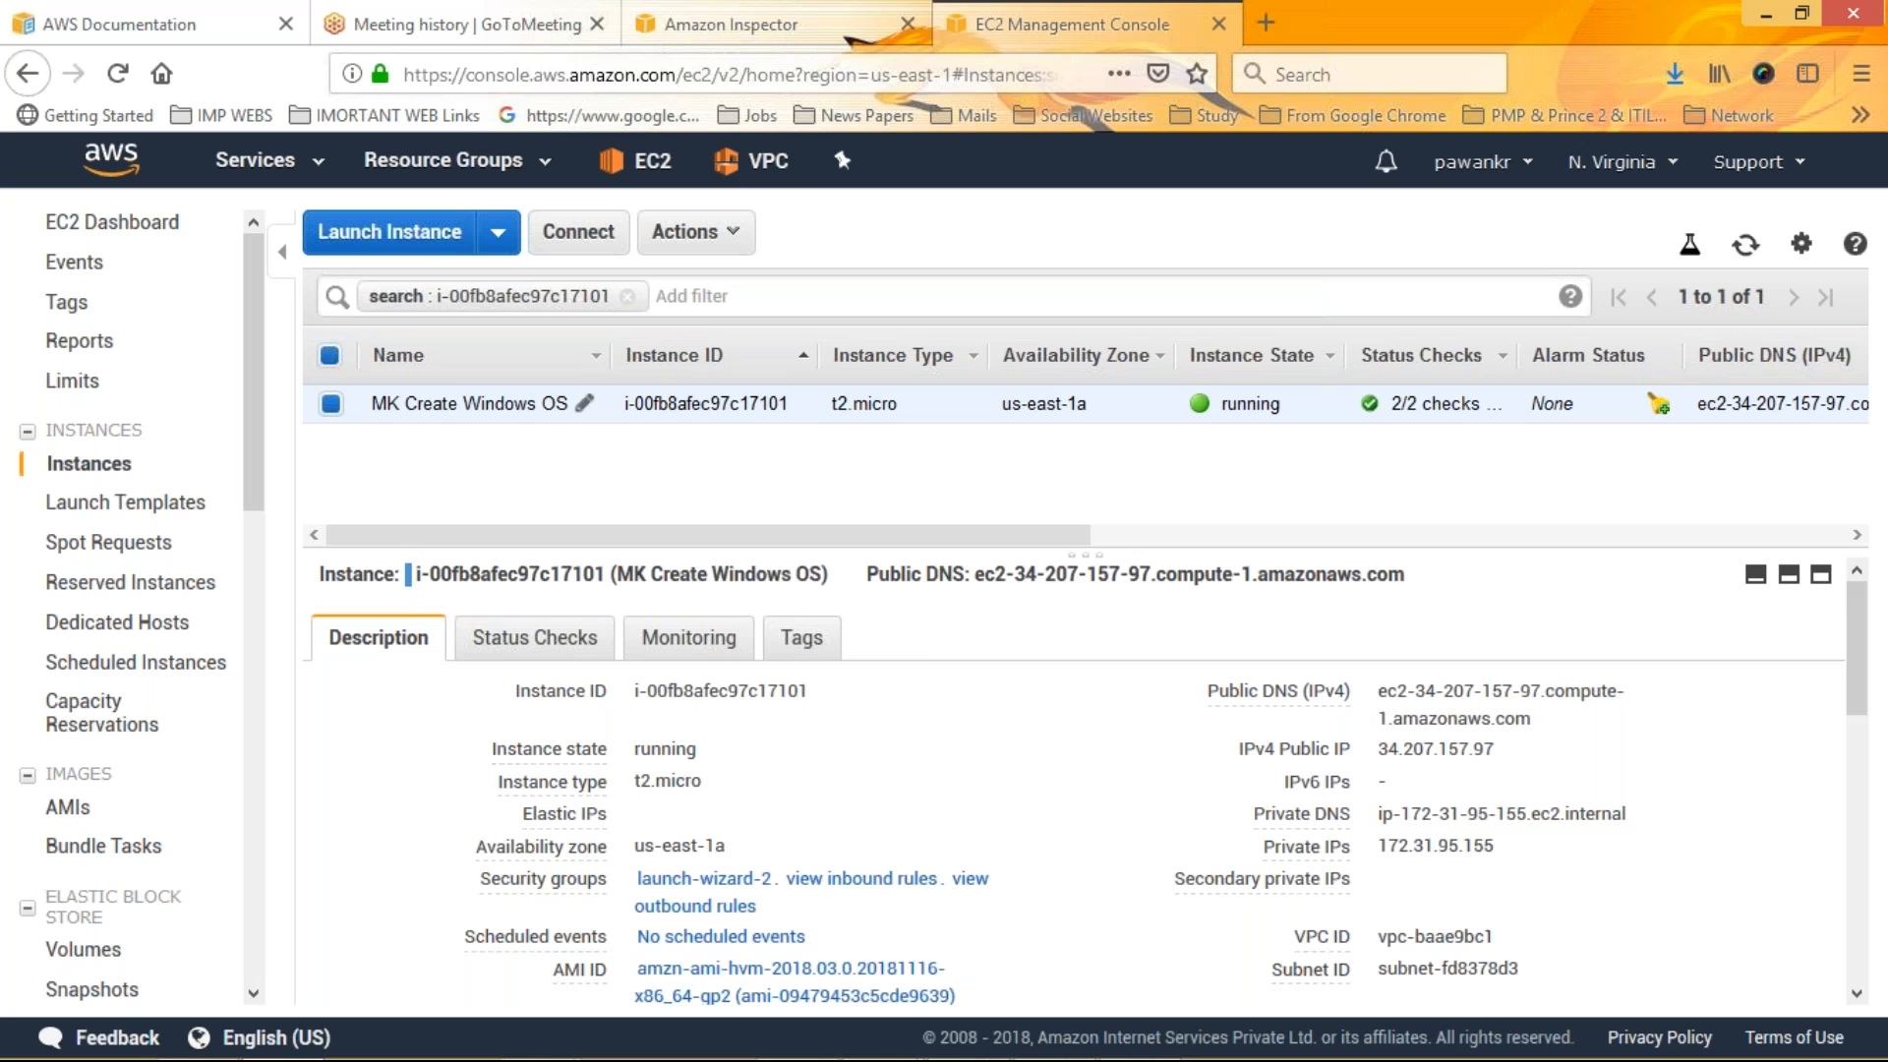
key(ctrl+w)
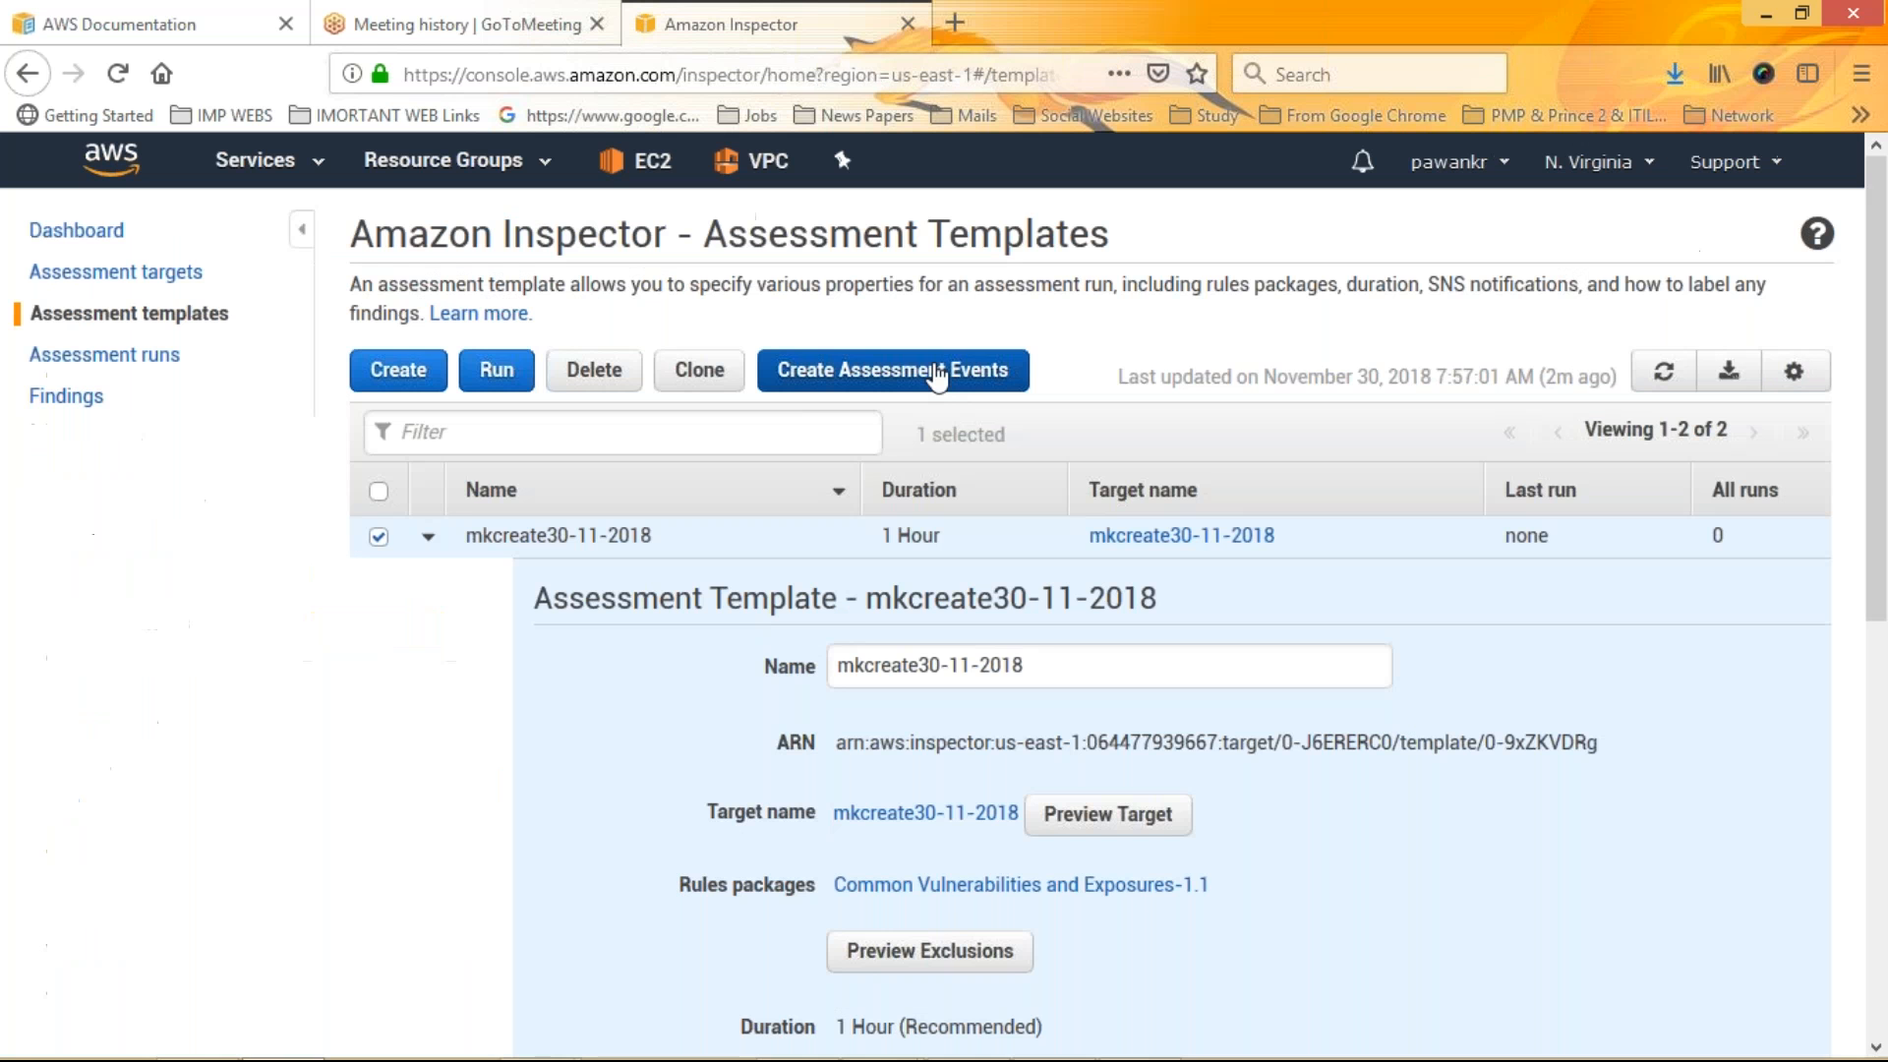
Open Create Assessment Events in a CloudWatch tab and return to the Inspector assessment templates
click(937, 373)
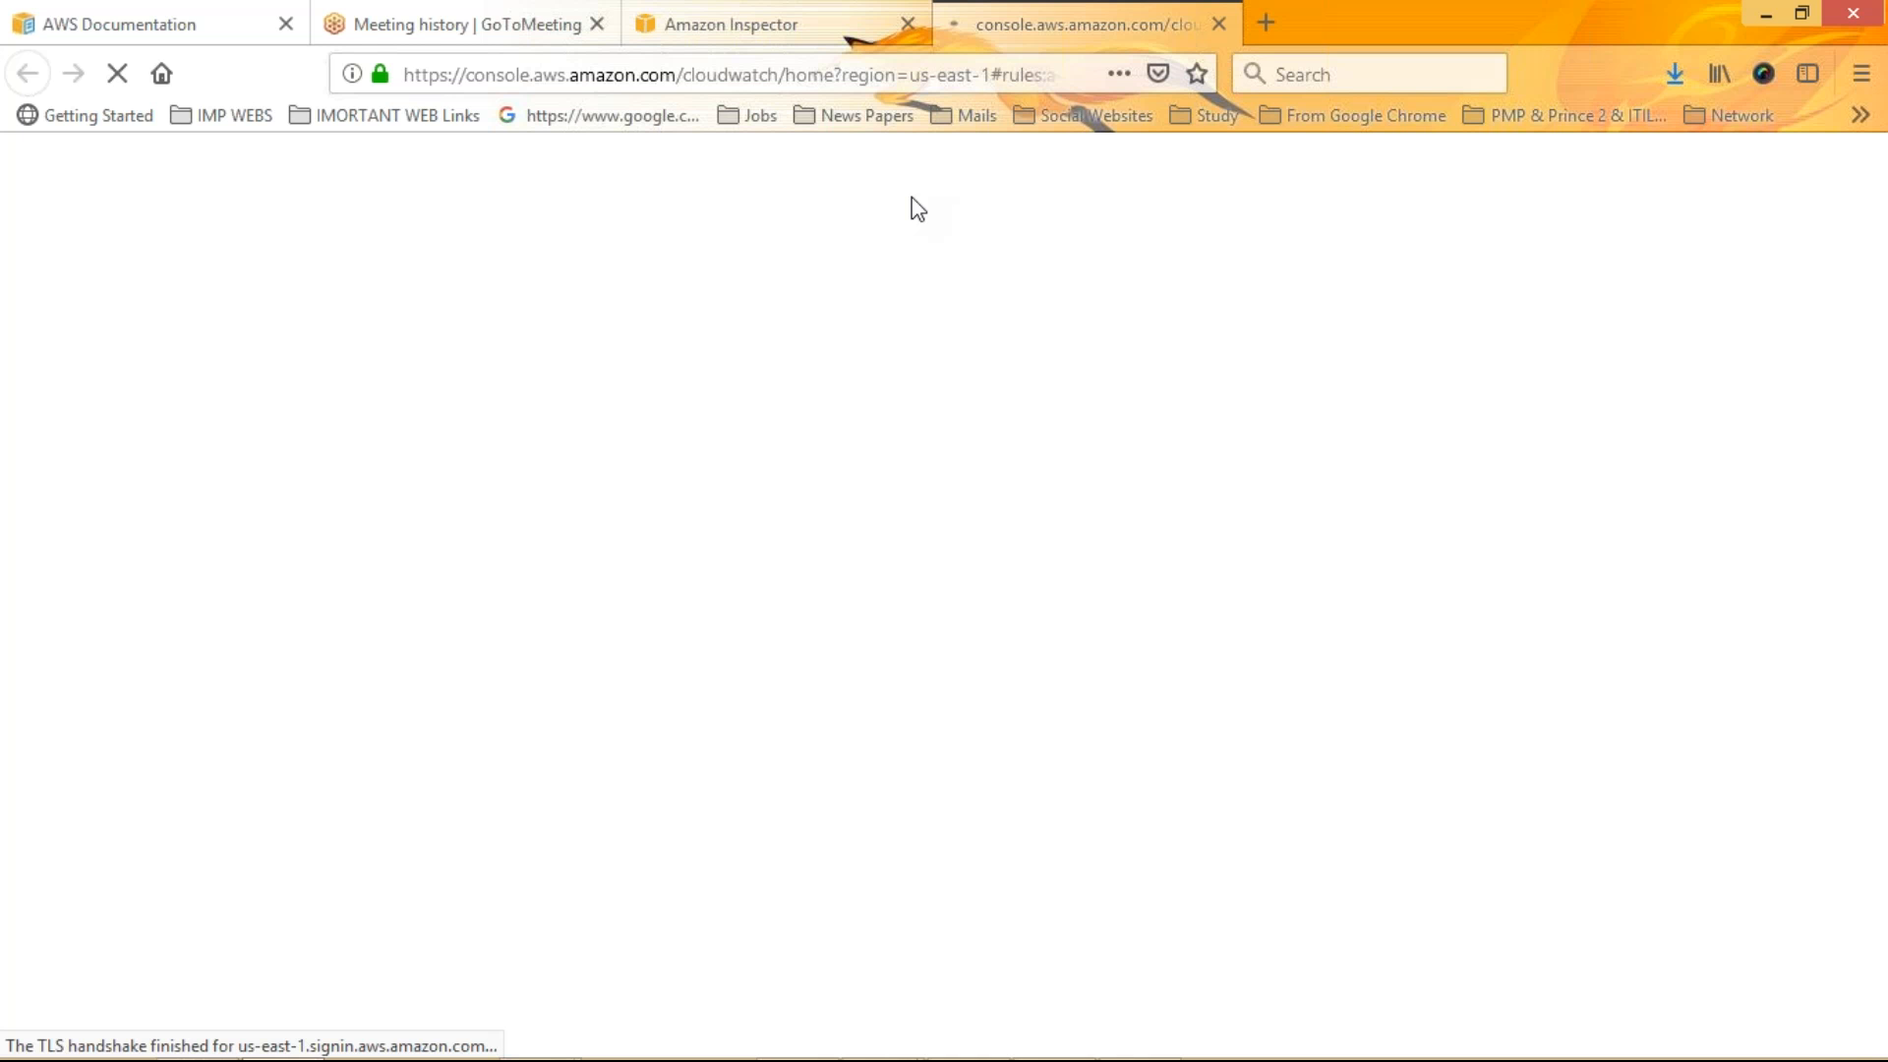
click(848, 27)
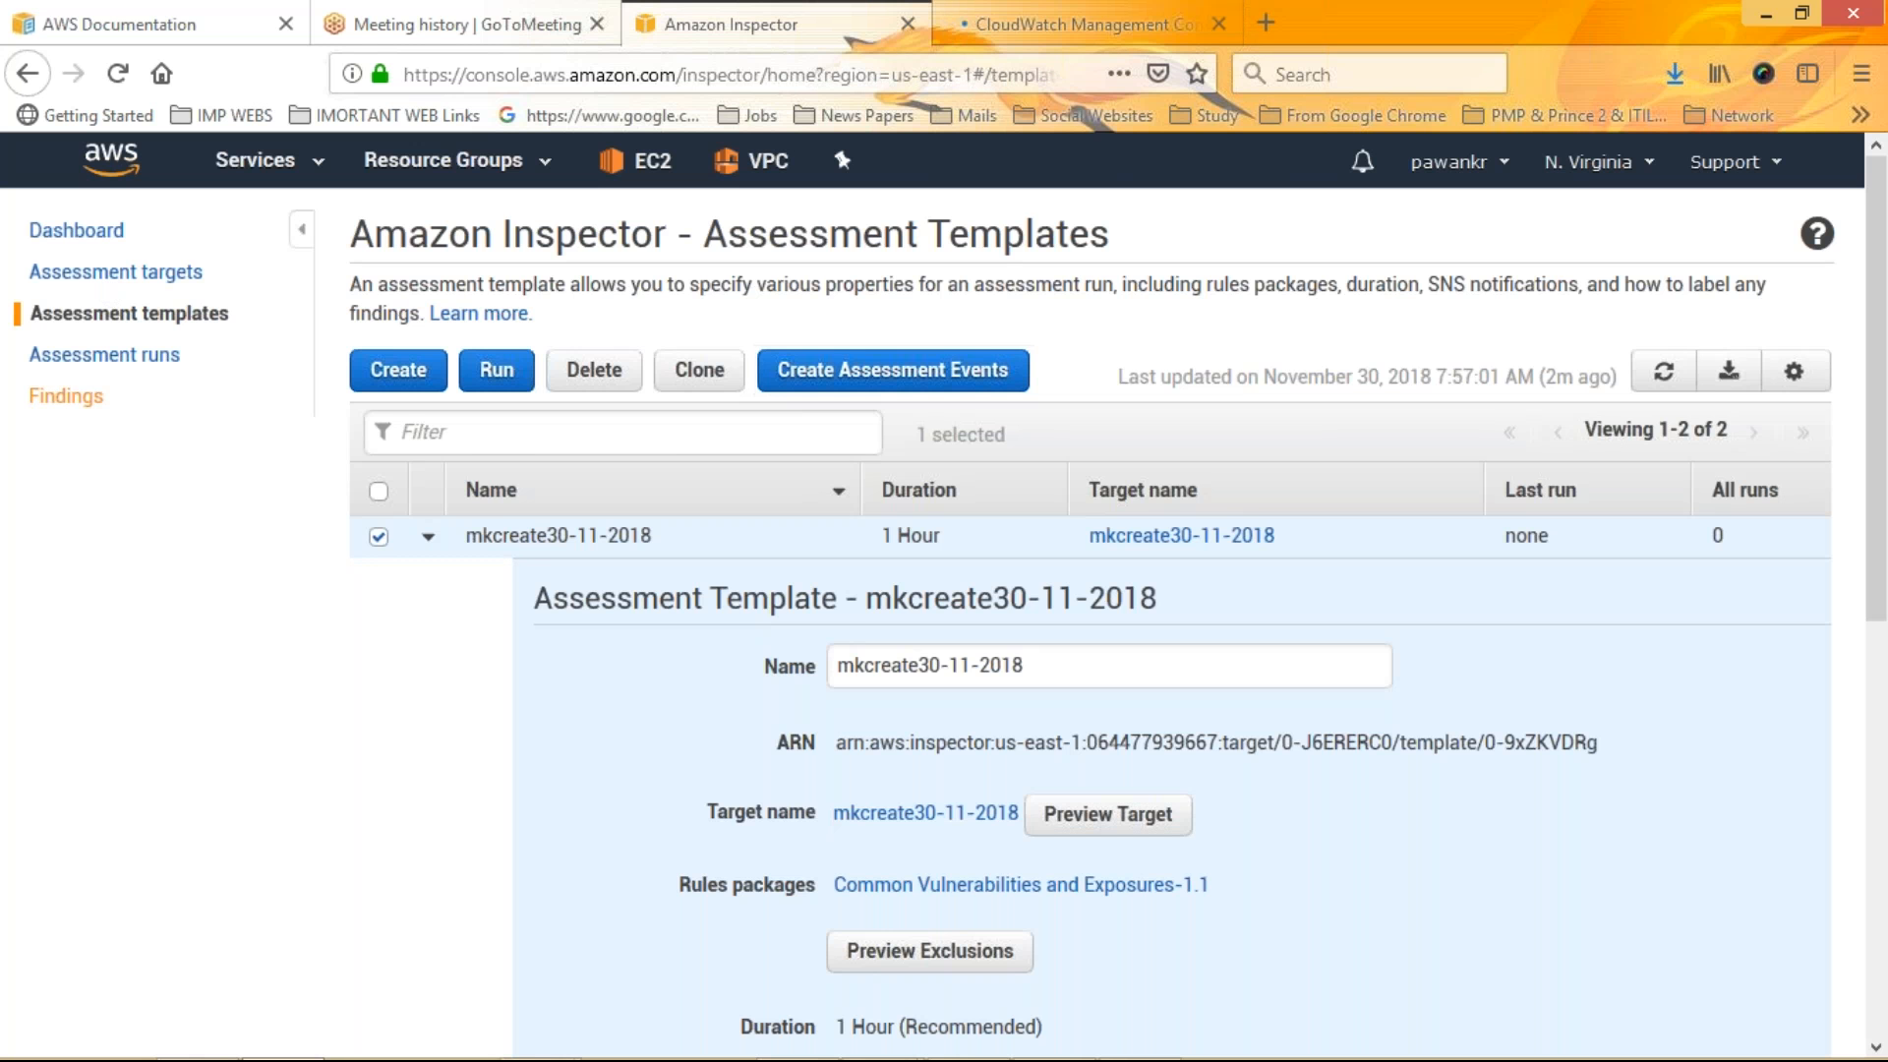
Open the assessment runs list and close the CloudWatch tab
click(104, 355)
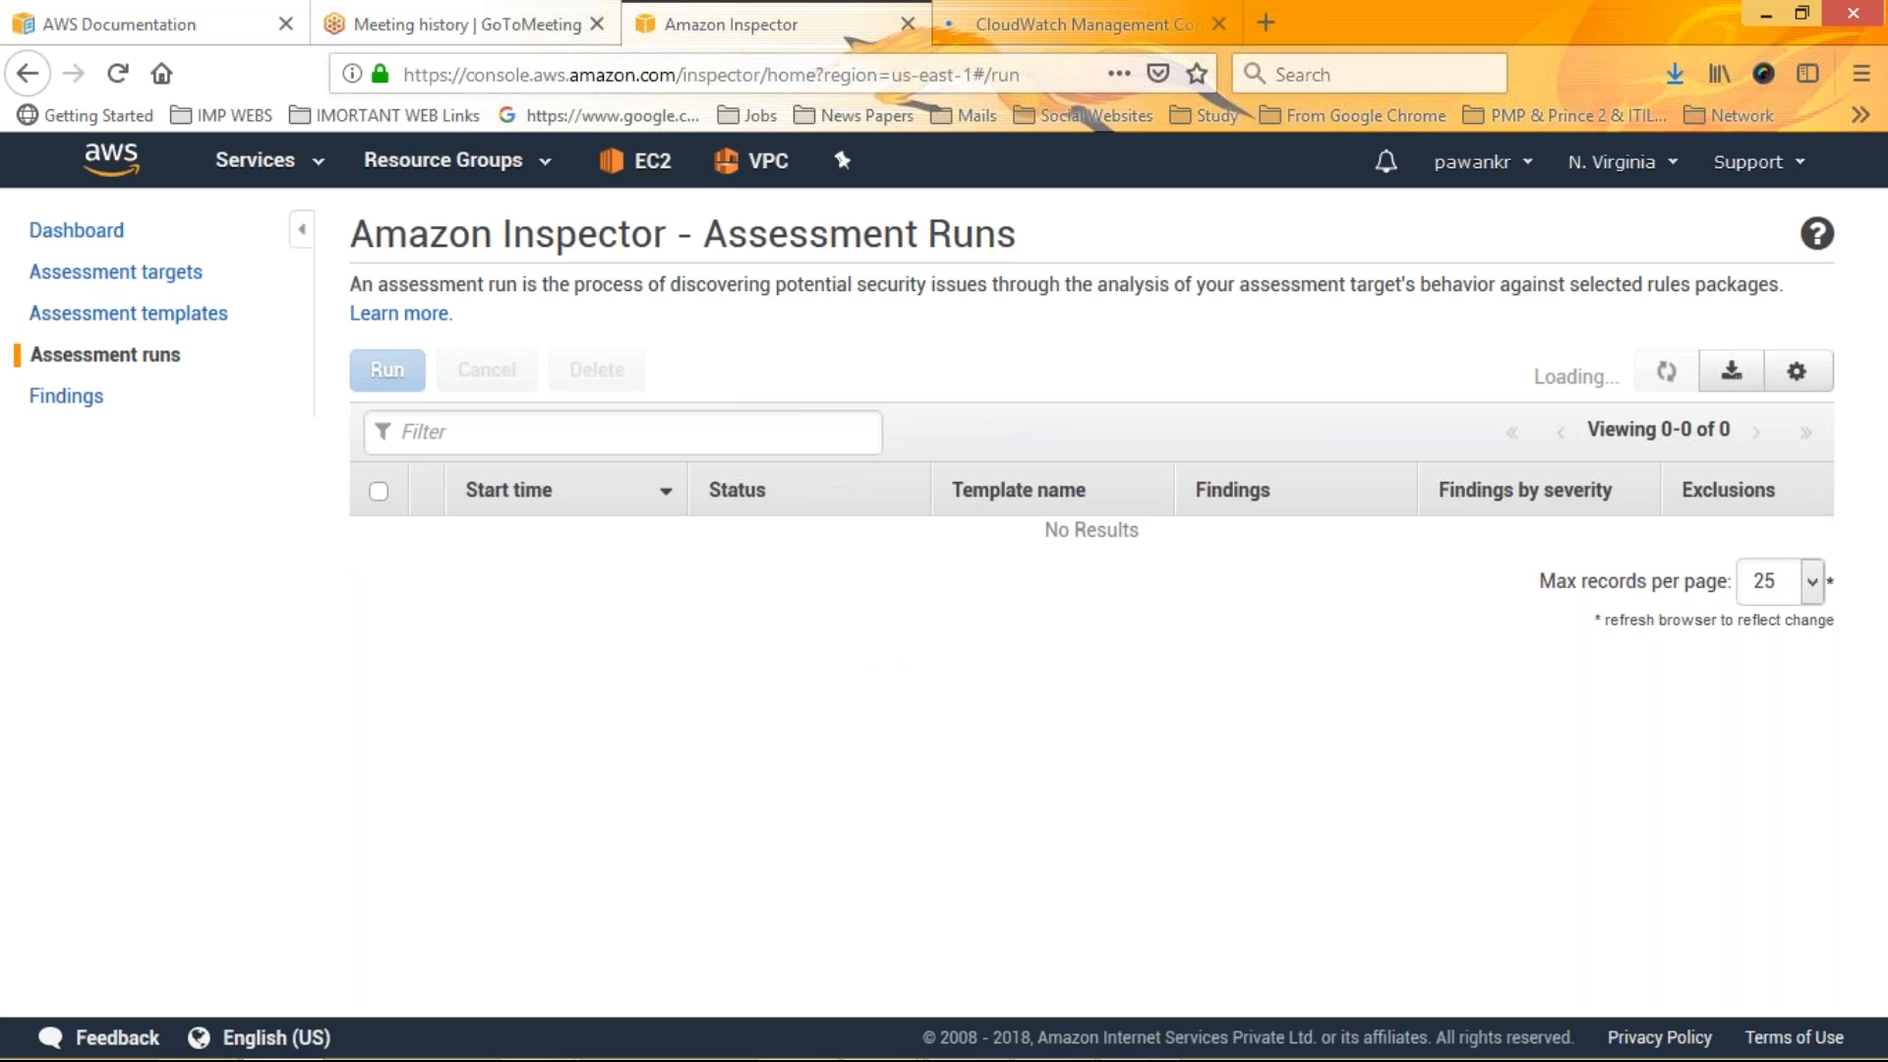
click(1082, 25)
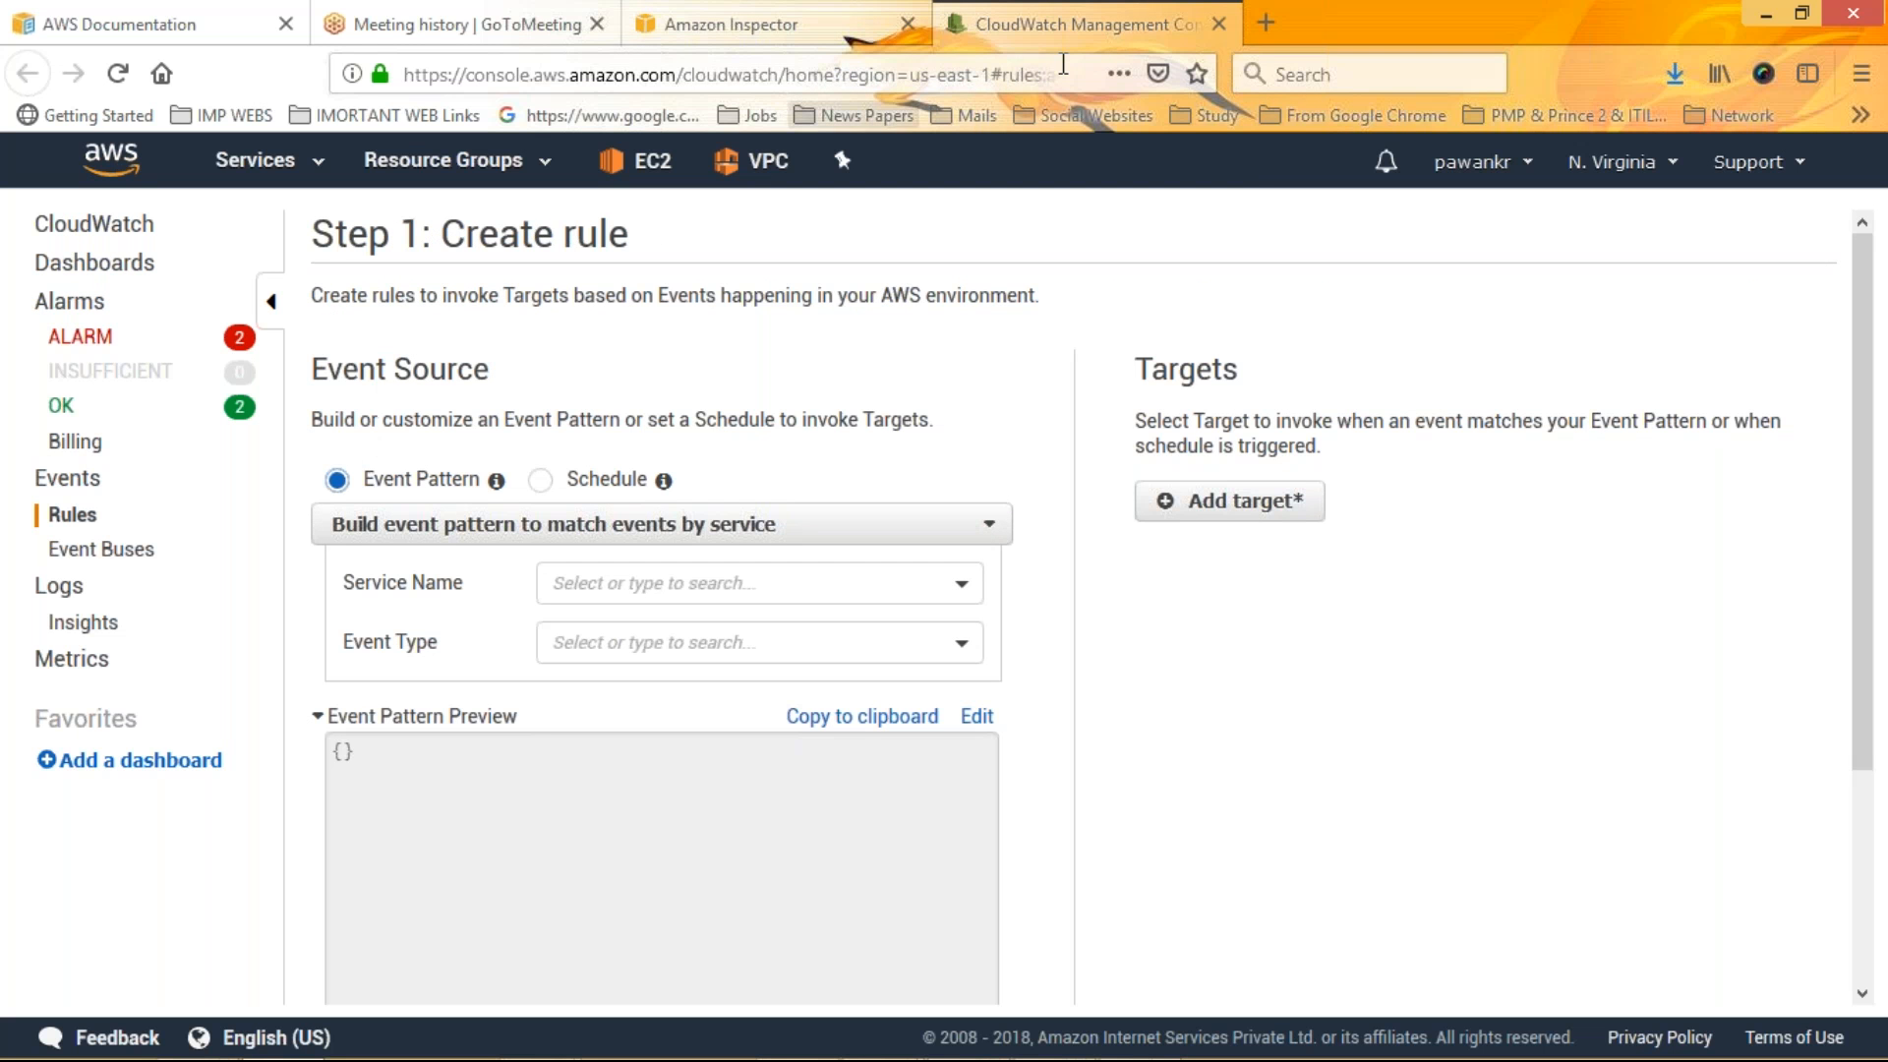
click(1220, 25)
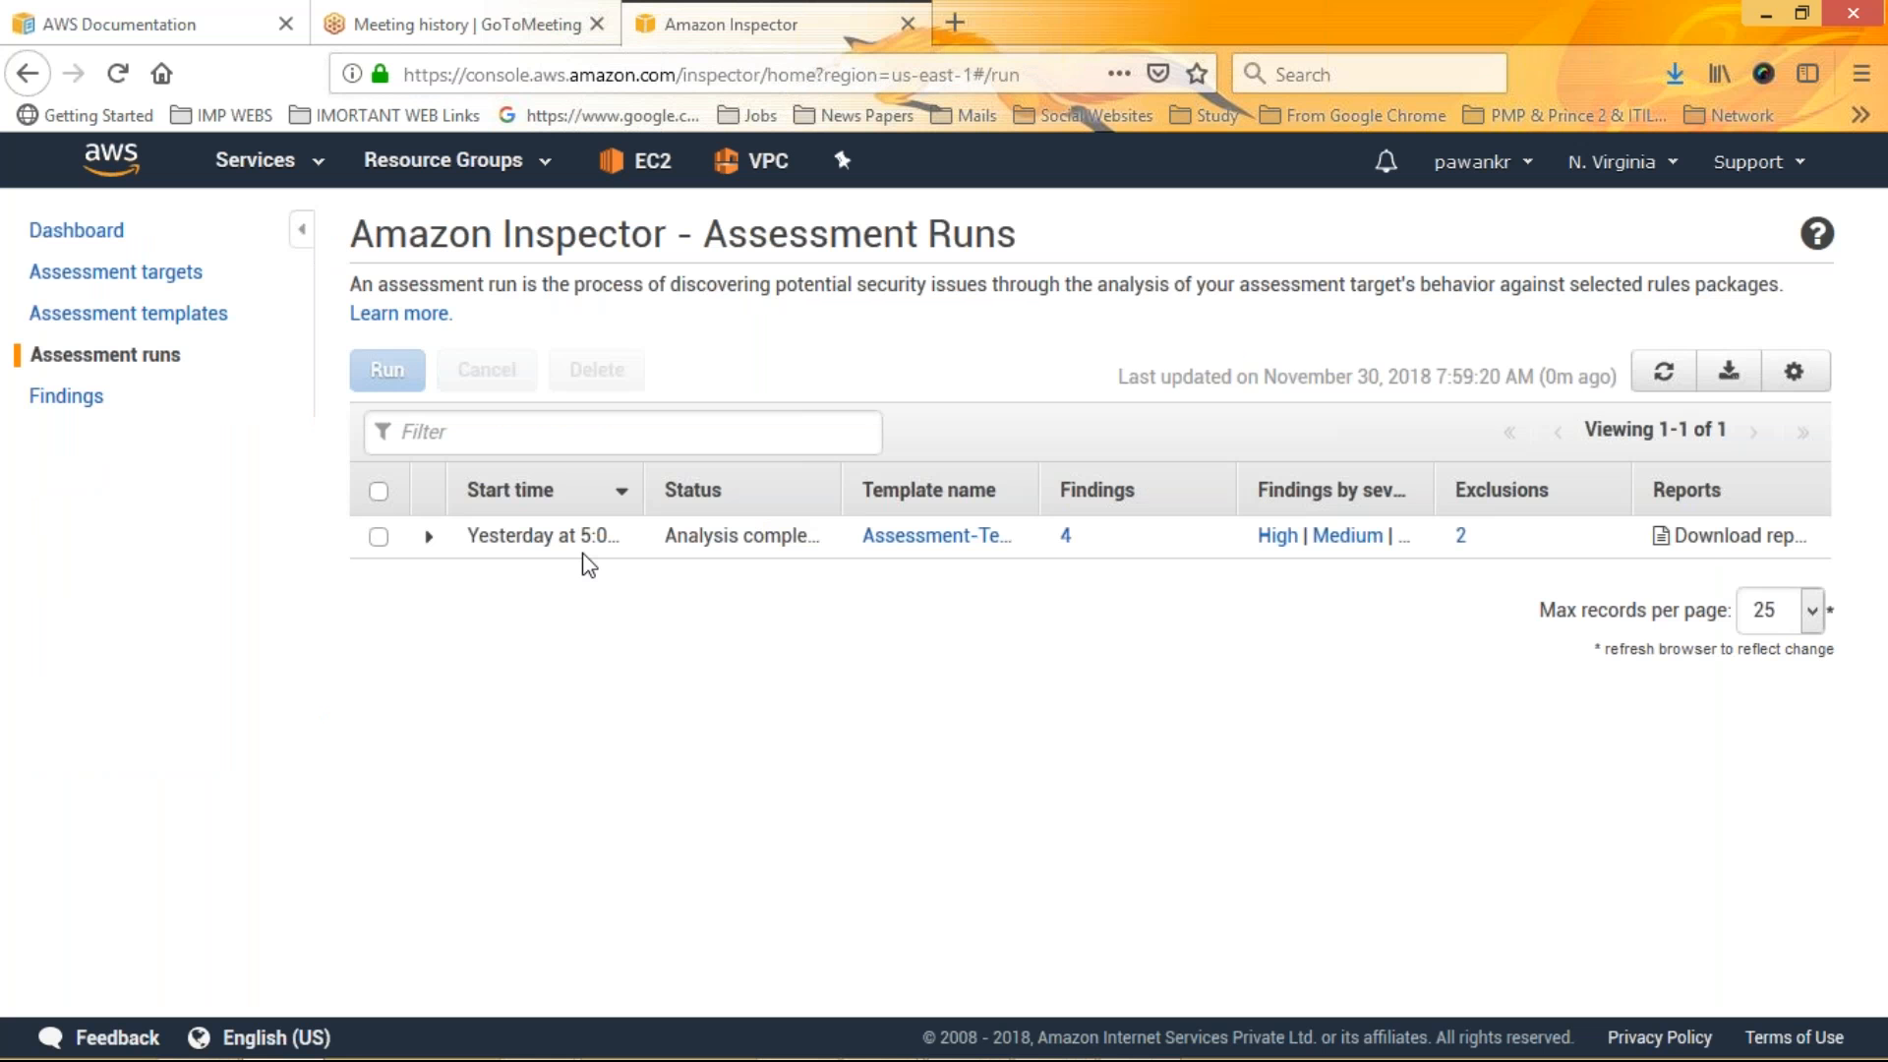
Follow the completed run's template link, then its target link, then the target's templates count
click(935, 535)
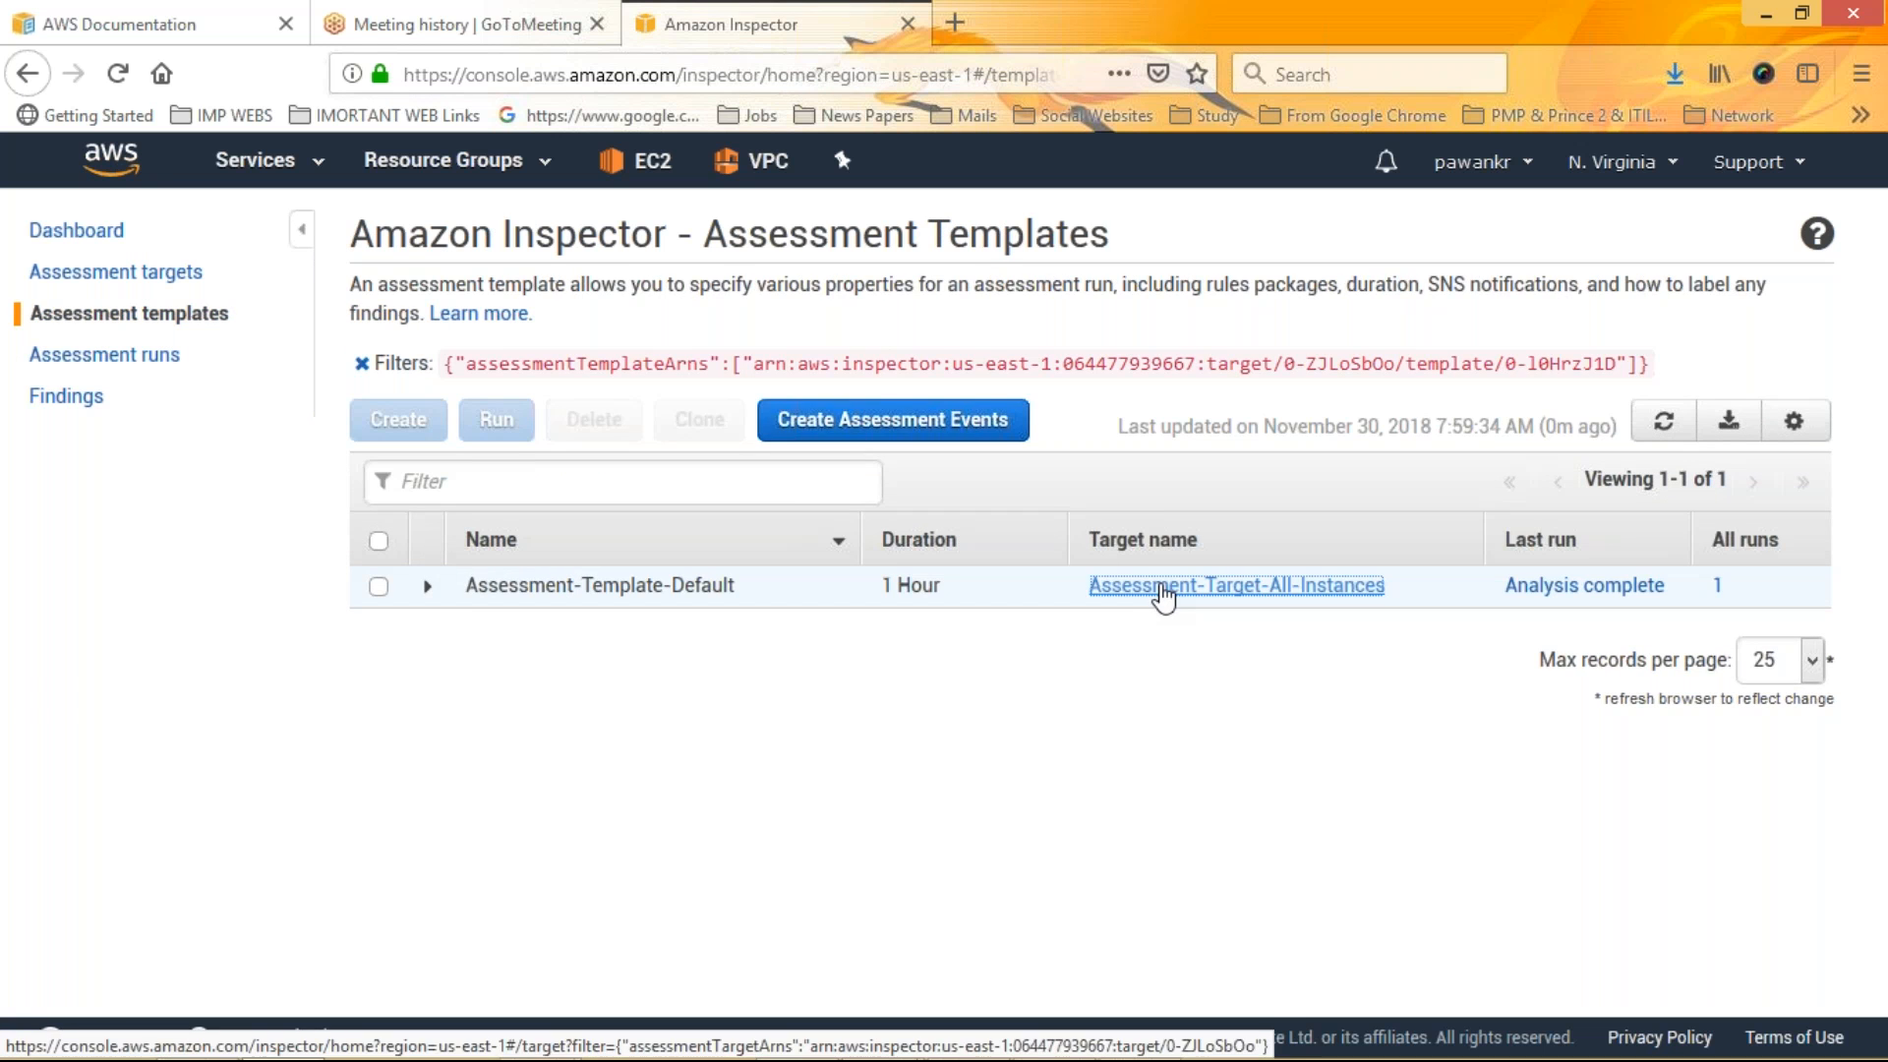
click(1163, 590)
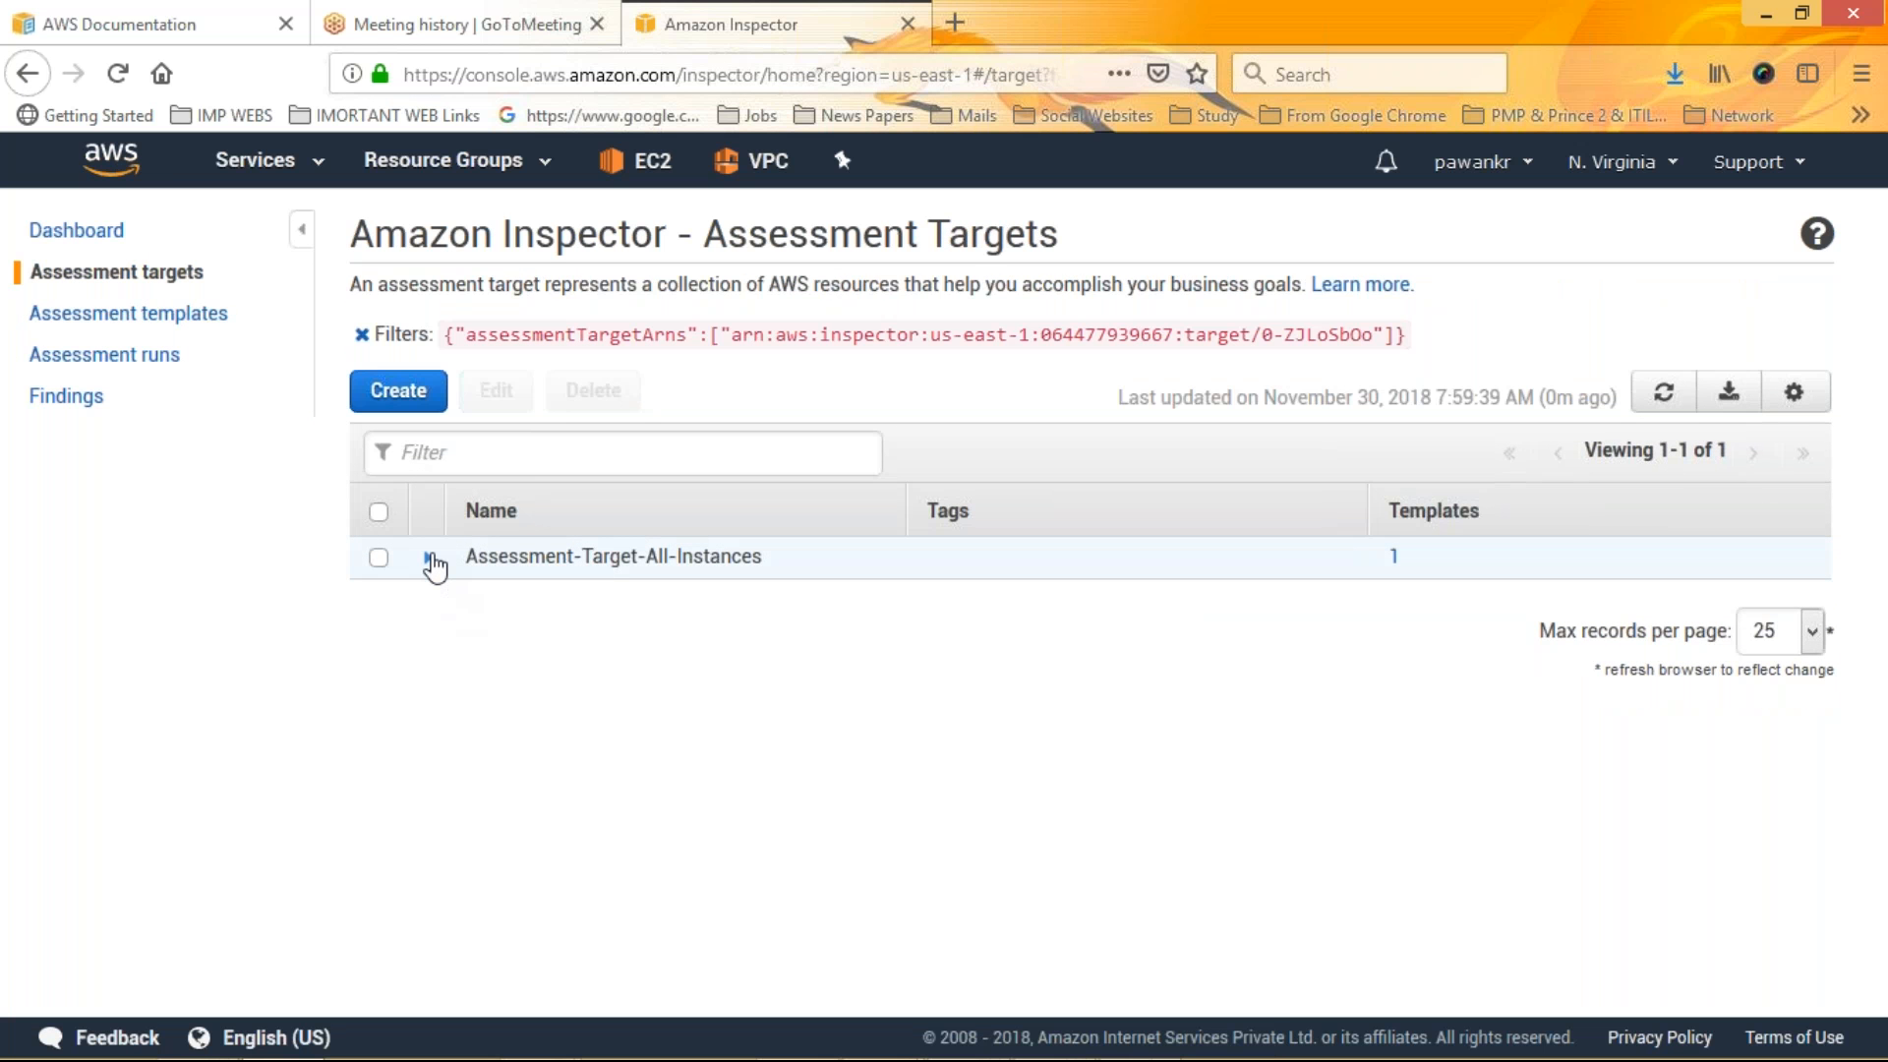
click(1395, 556)
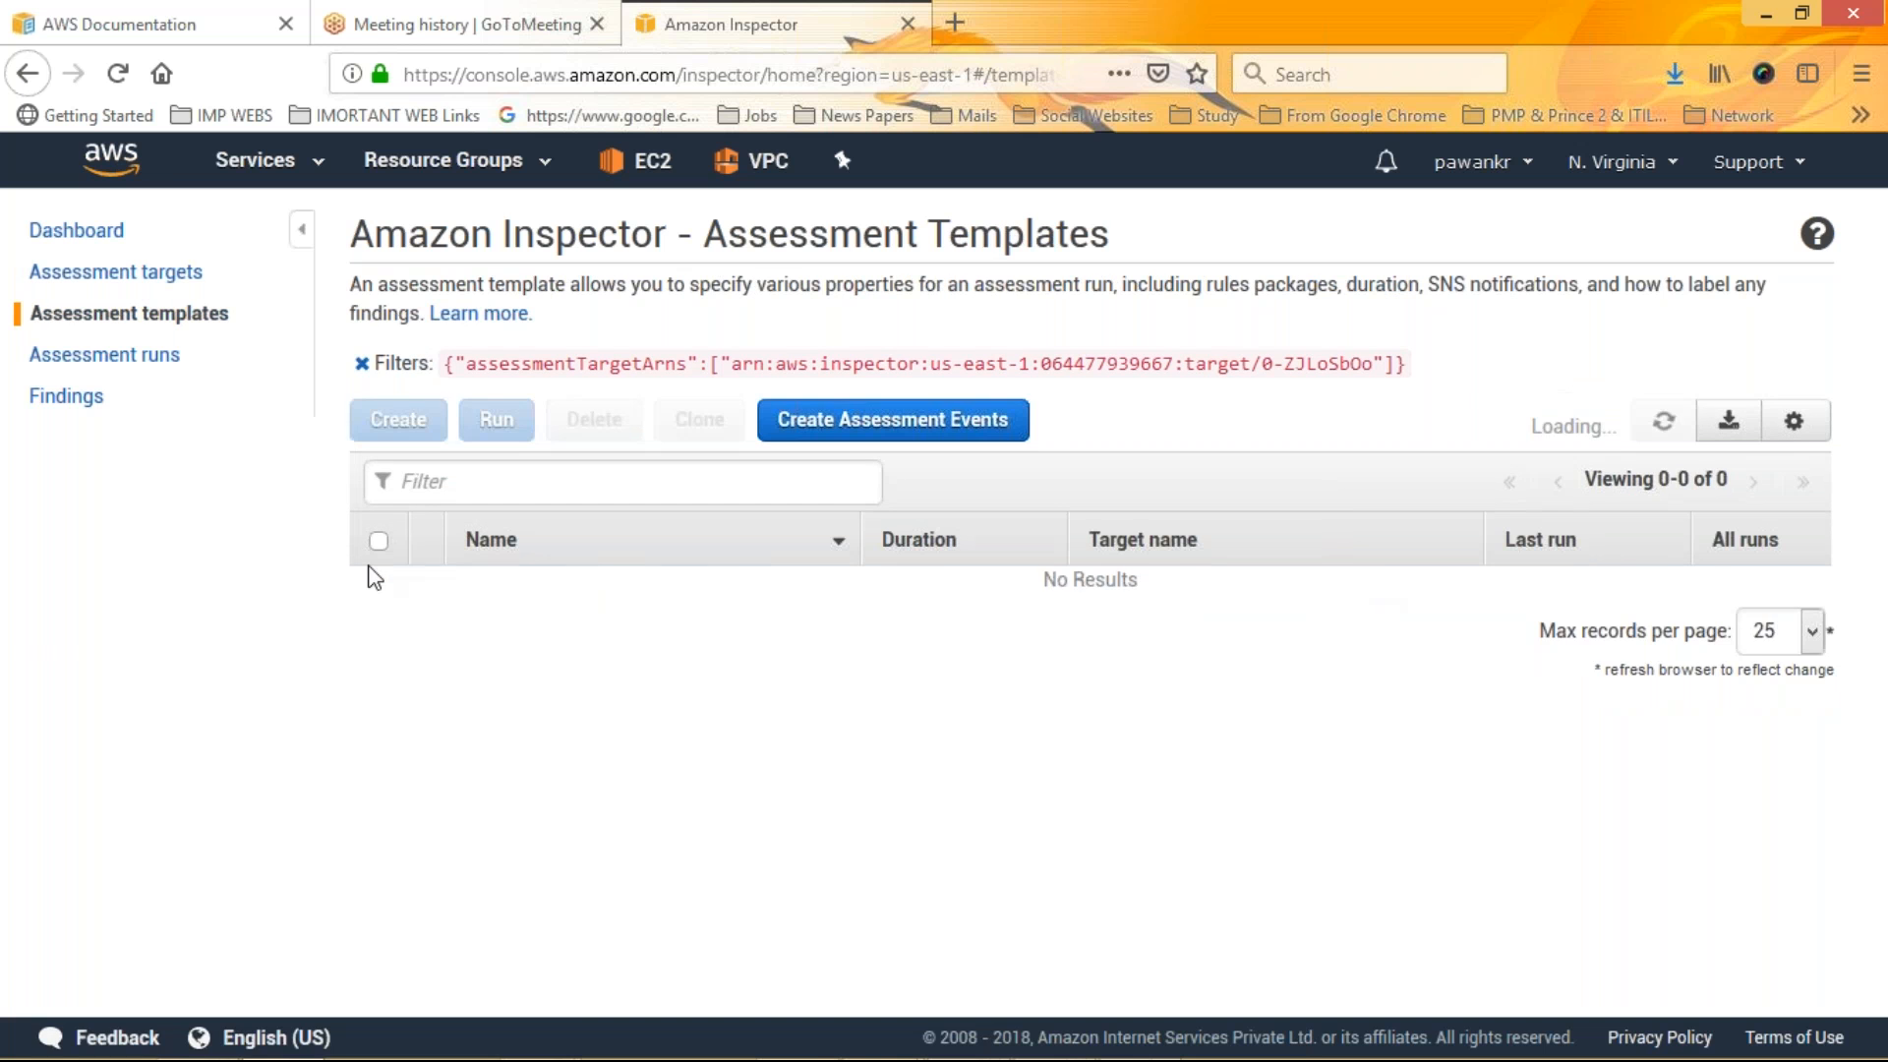
Review the findings list across all its columns and open the template linked from a finding
click(66, 397)
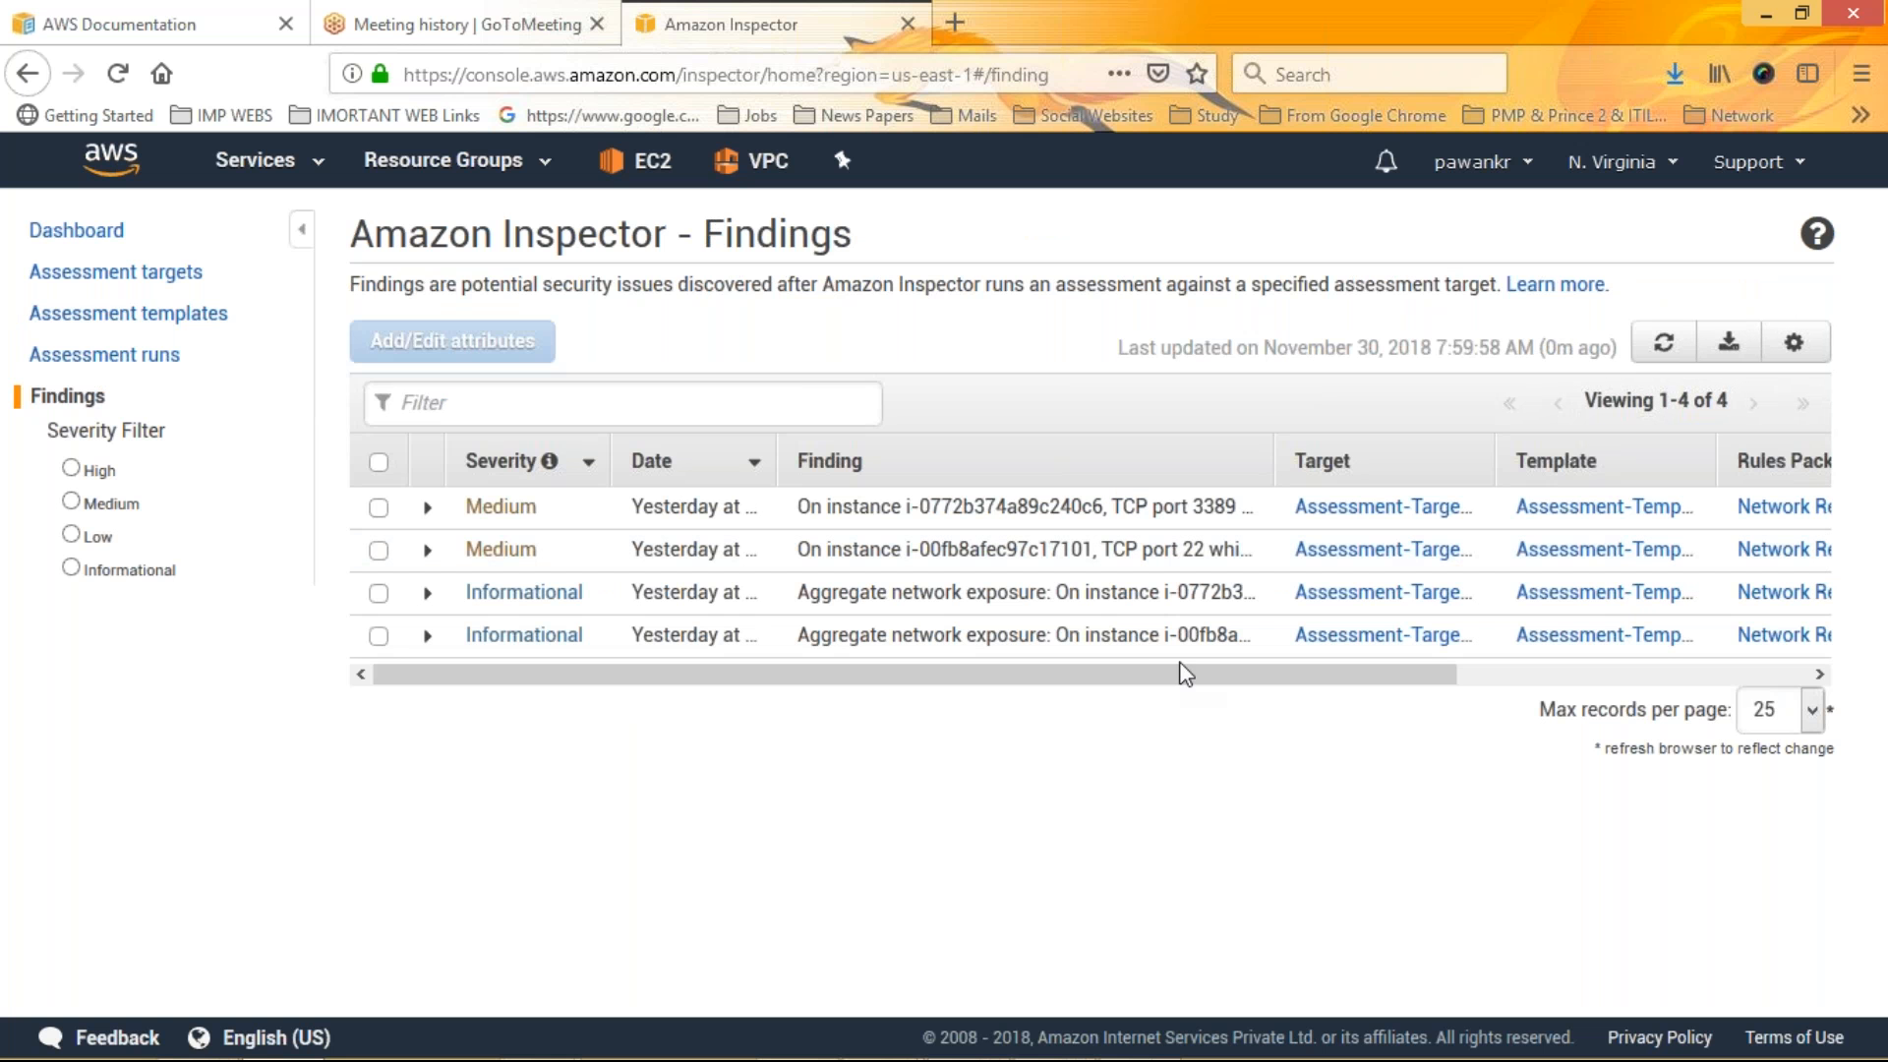
drag(1151, 724, 1339, 578)
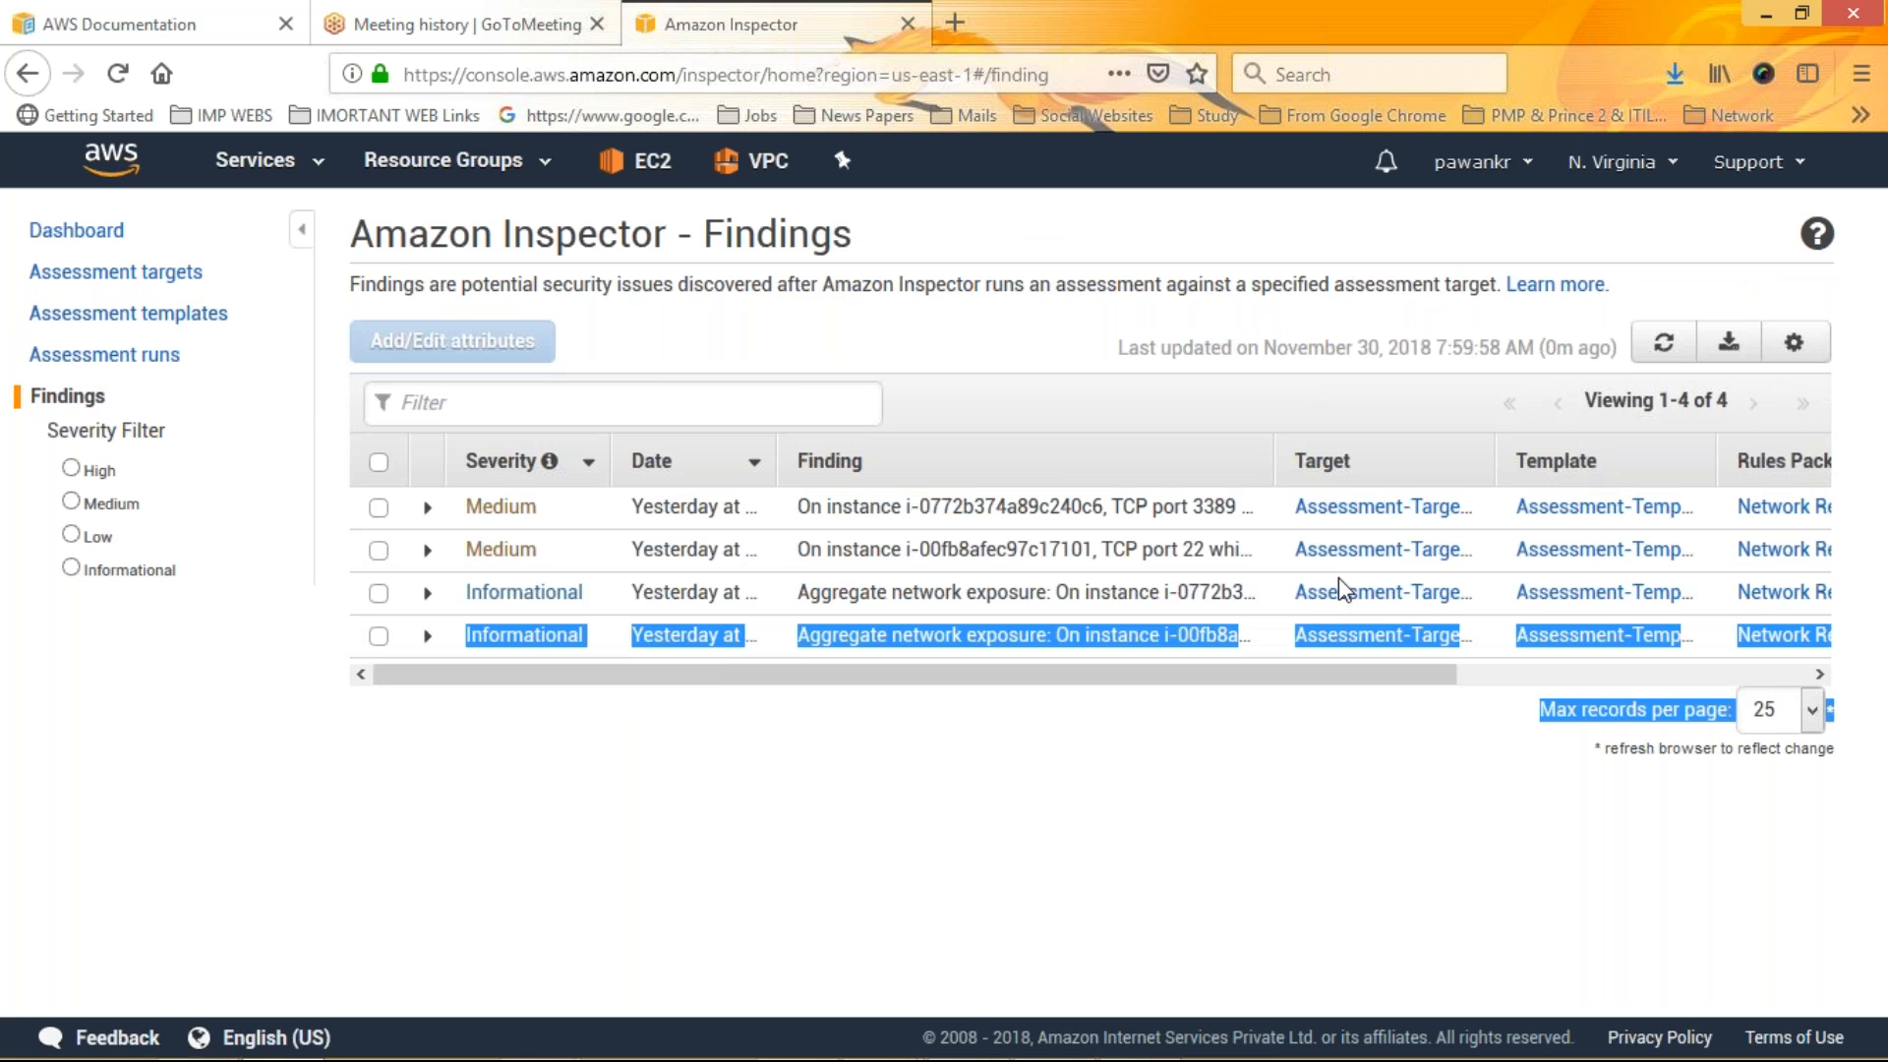
click(1349, 512)
click(73, 403)
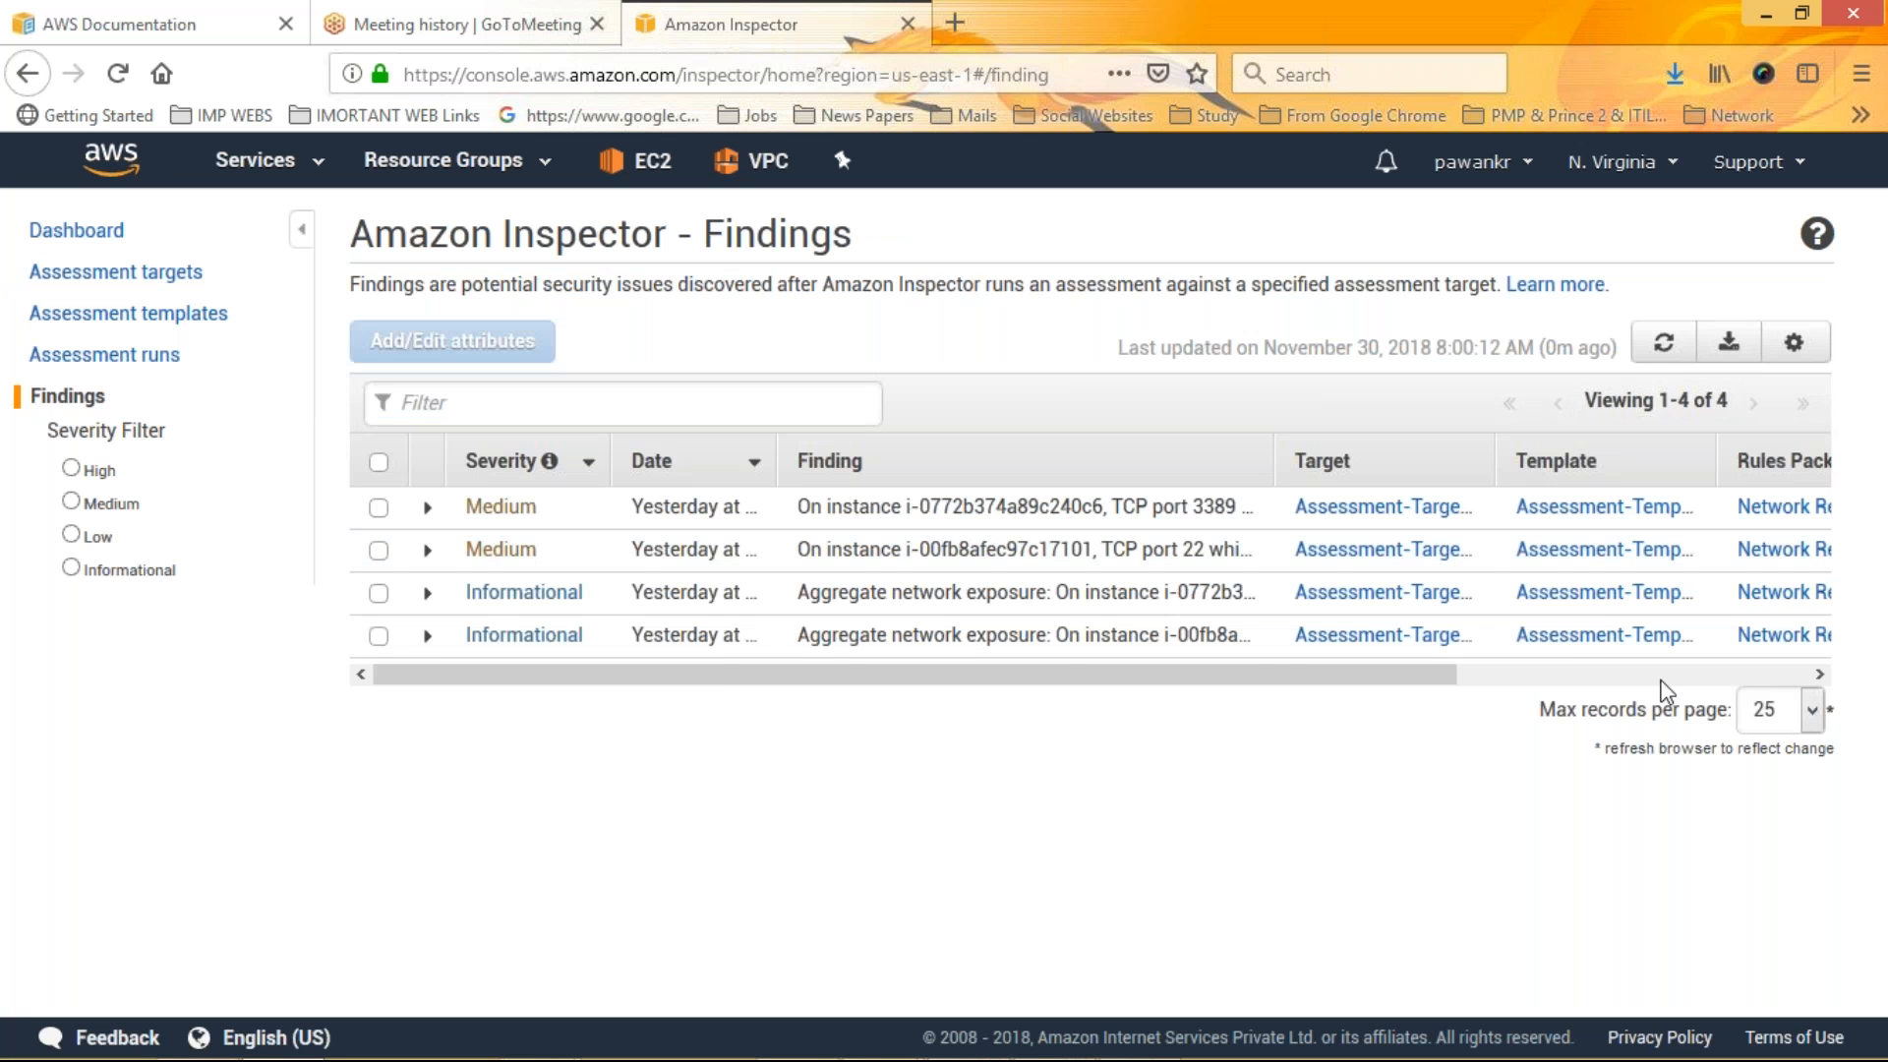
click(1661, 676)
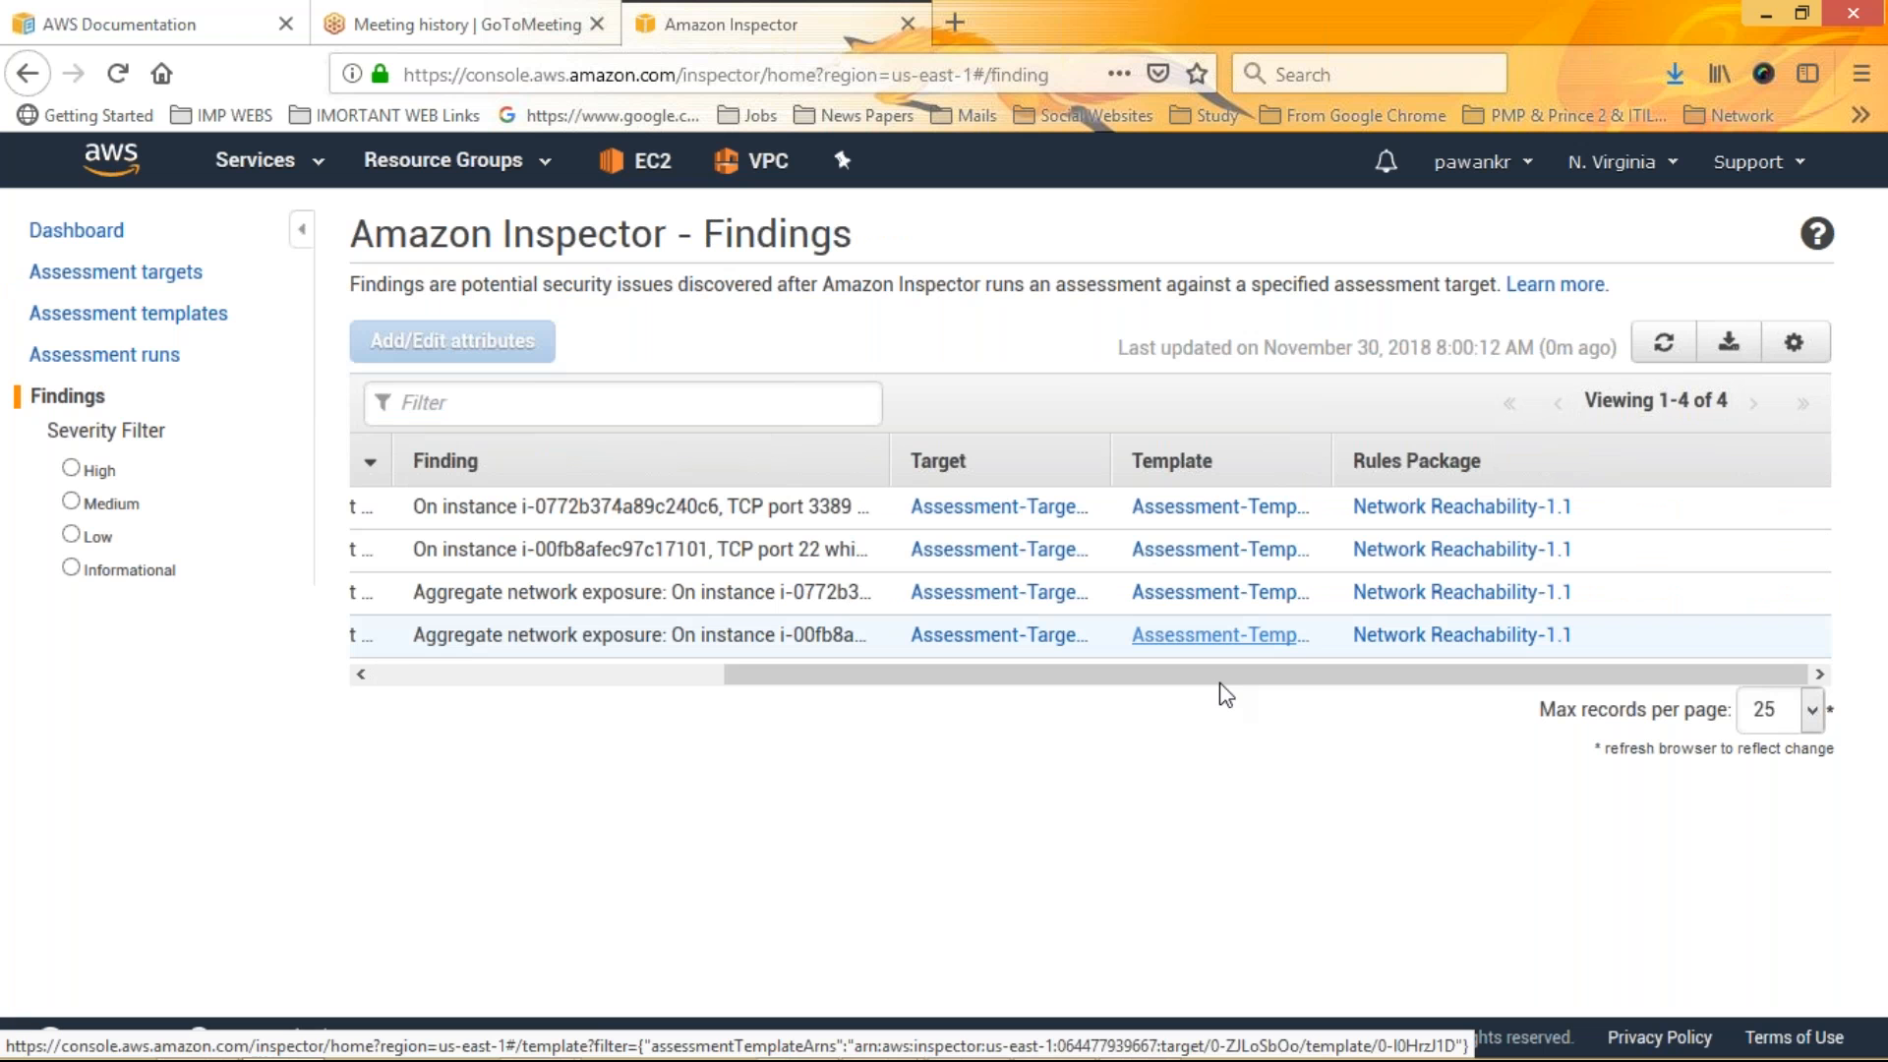
click(1203, 509)
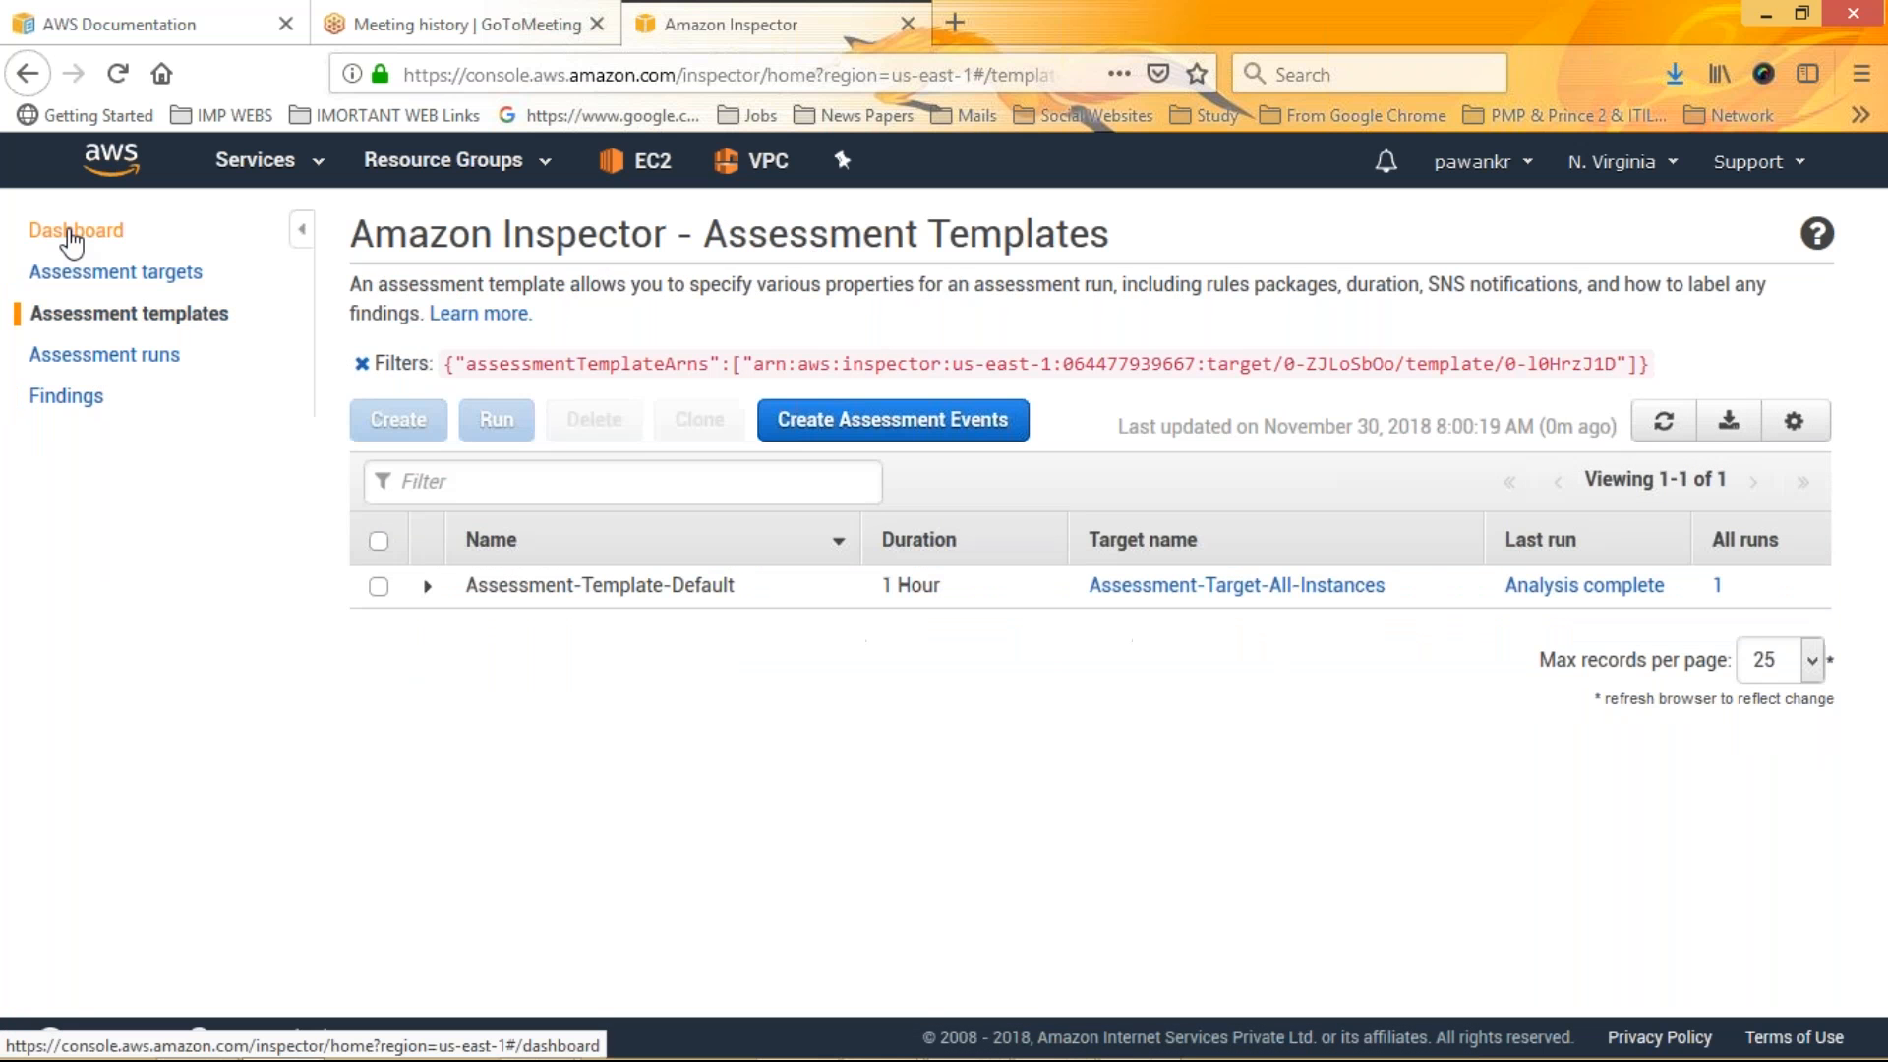
Open the recent assessment run from the dashboard, then its assessment template
click(71, 236)
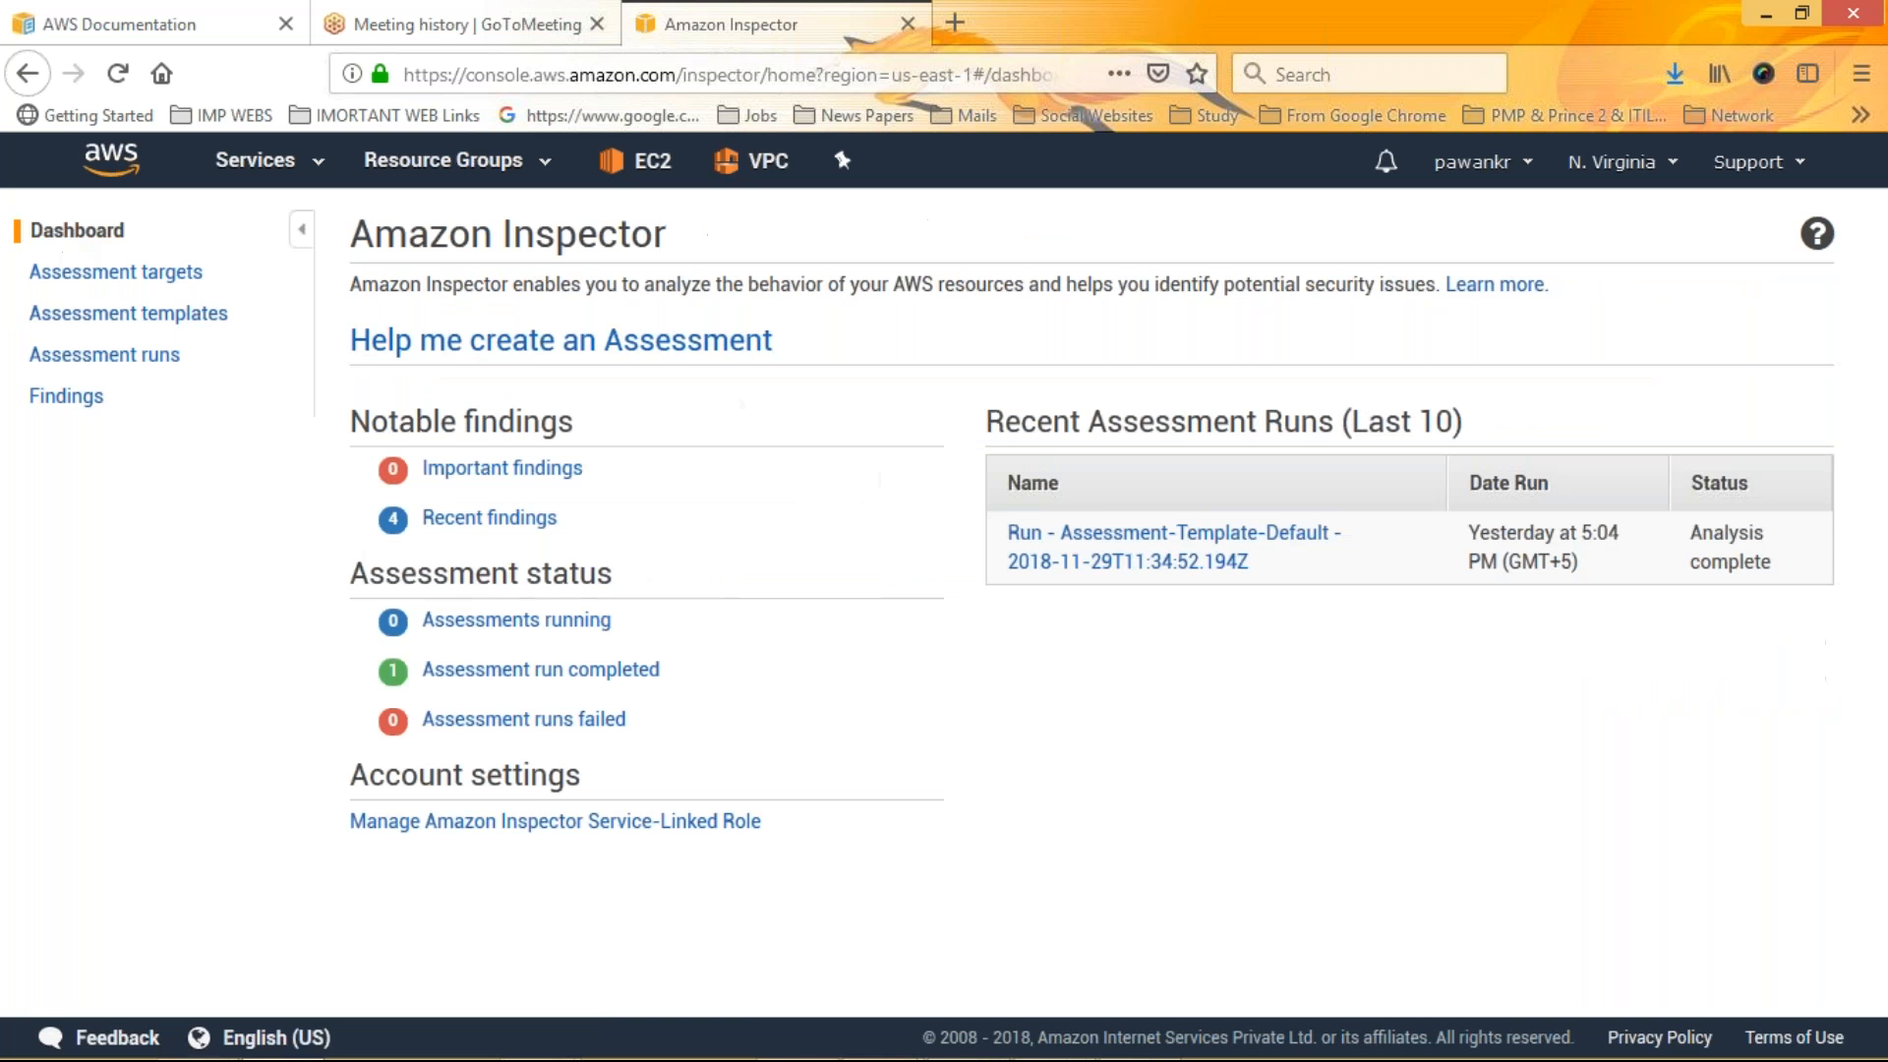
click(1181, 546)
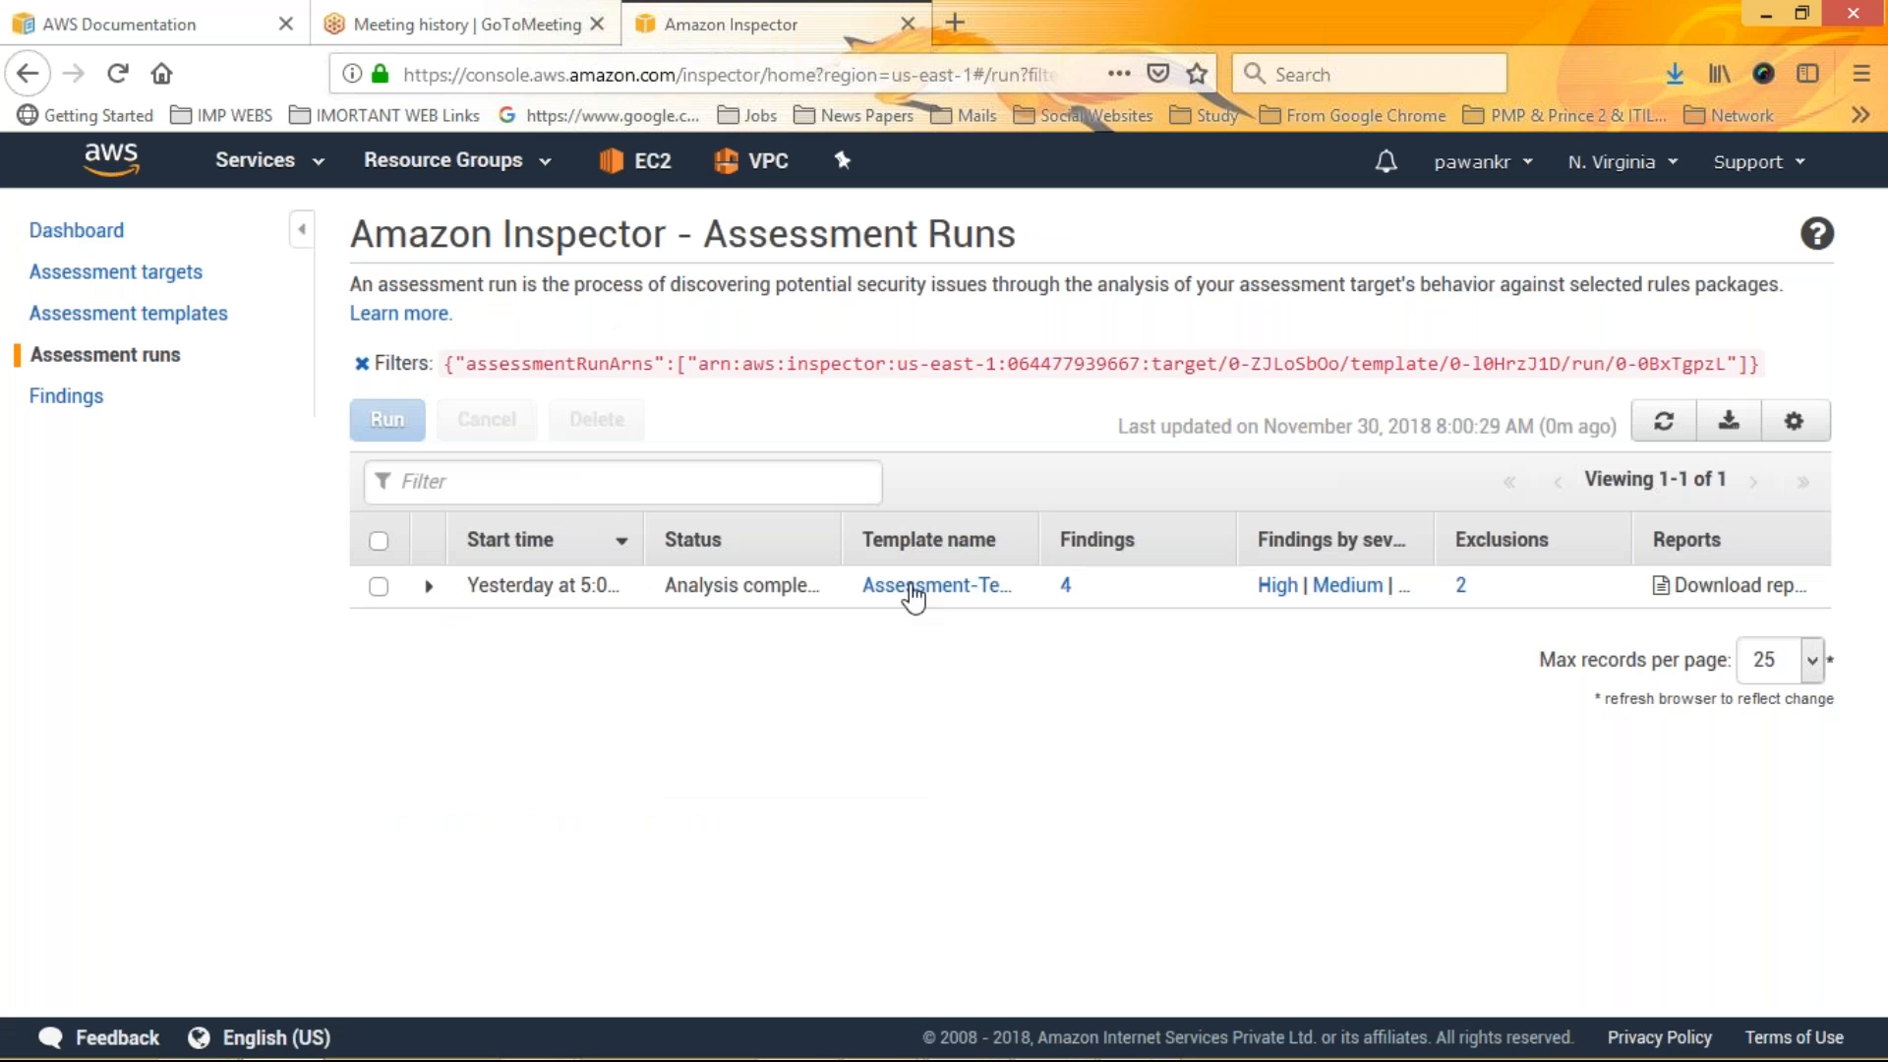
click(915, 598)
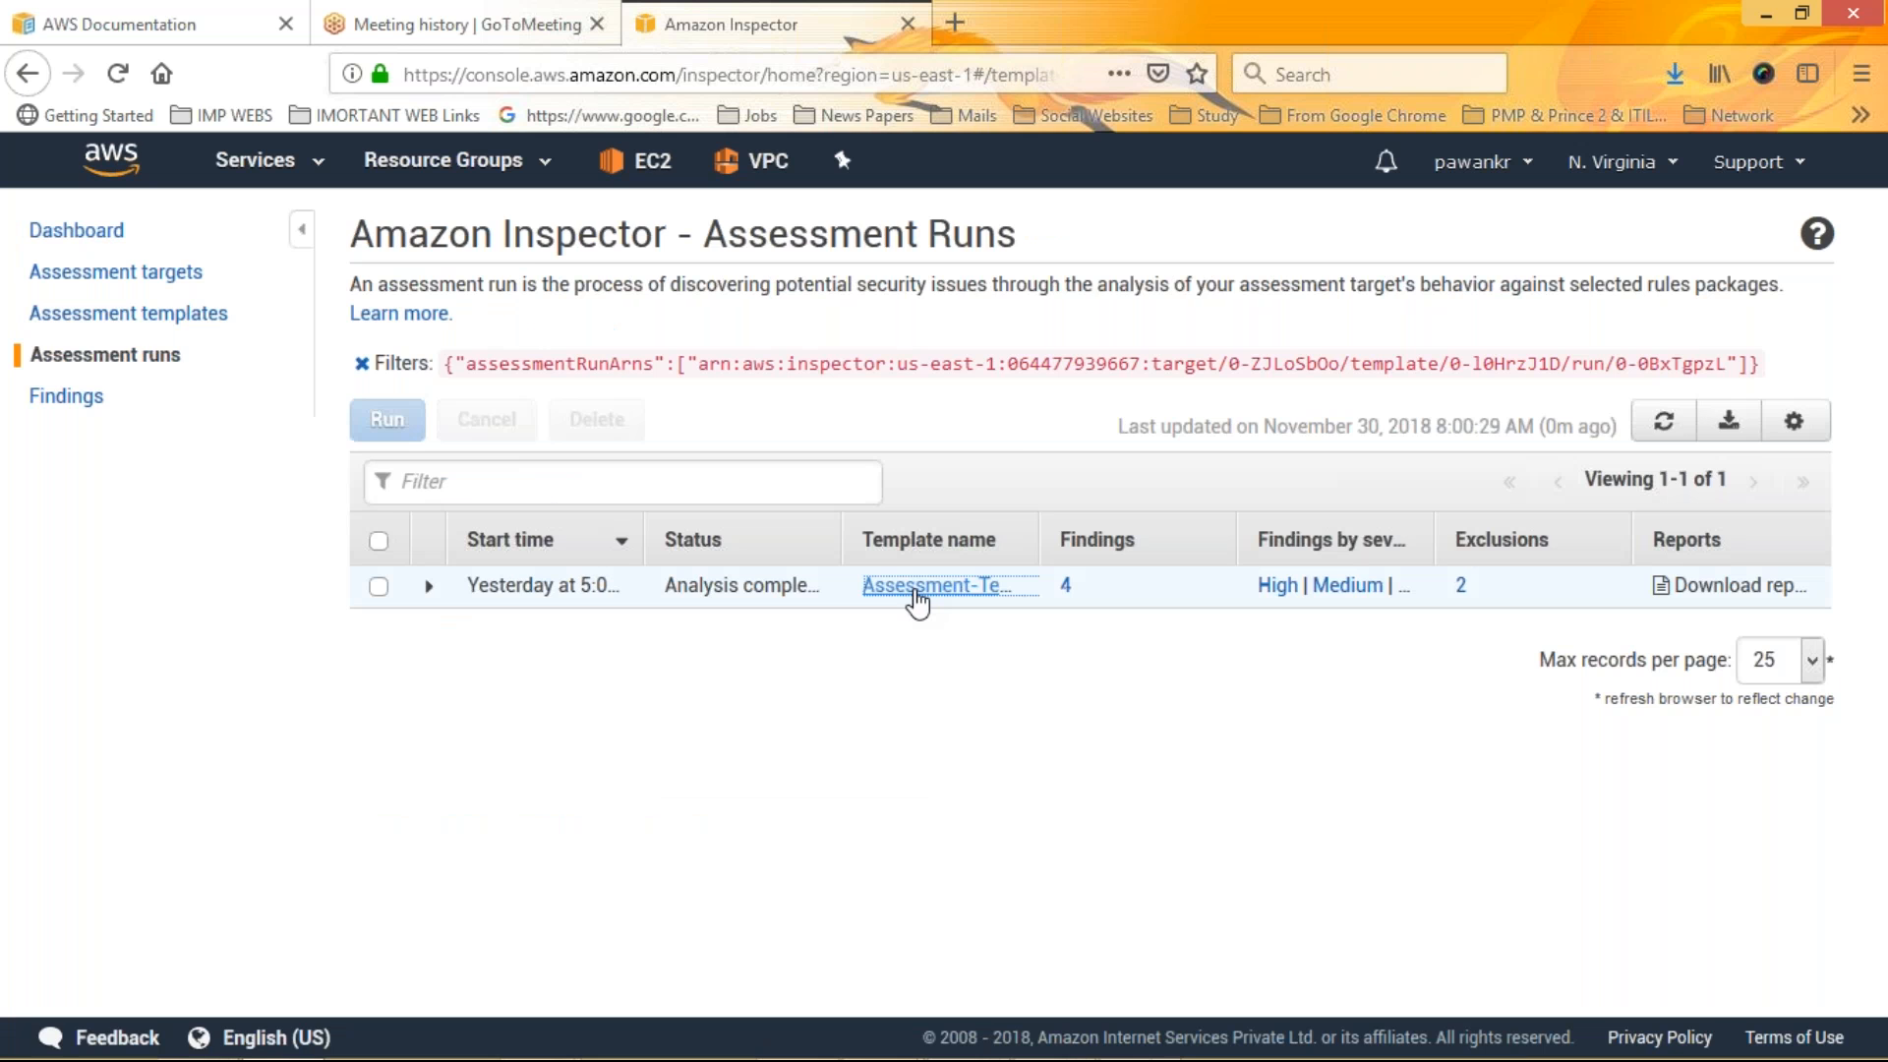
Open Create Assessment Events in a new tab and close that tab again
click(894, 419)
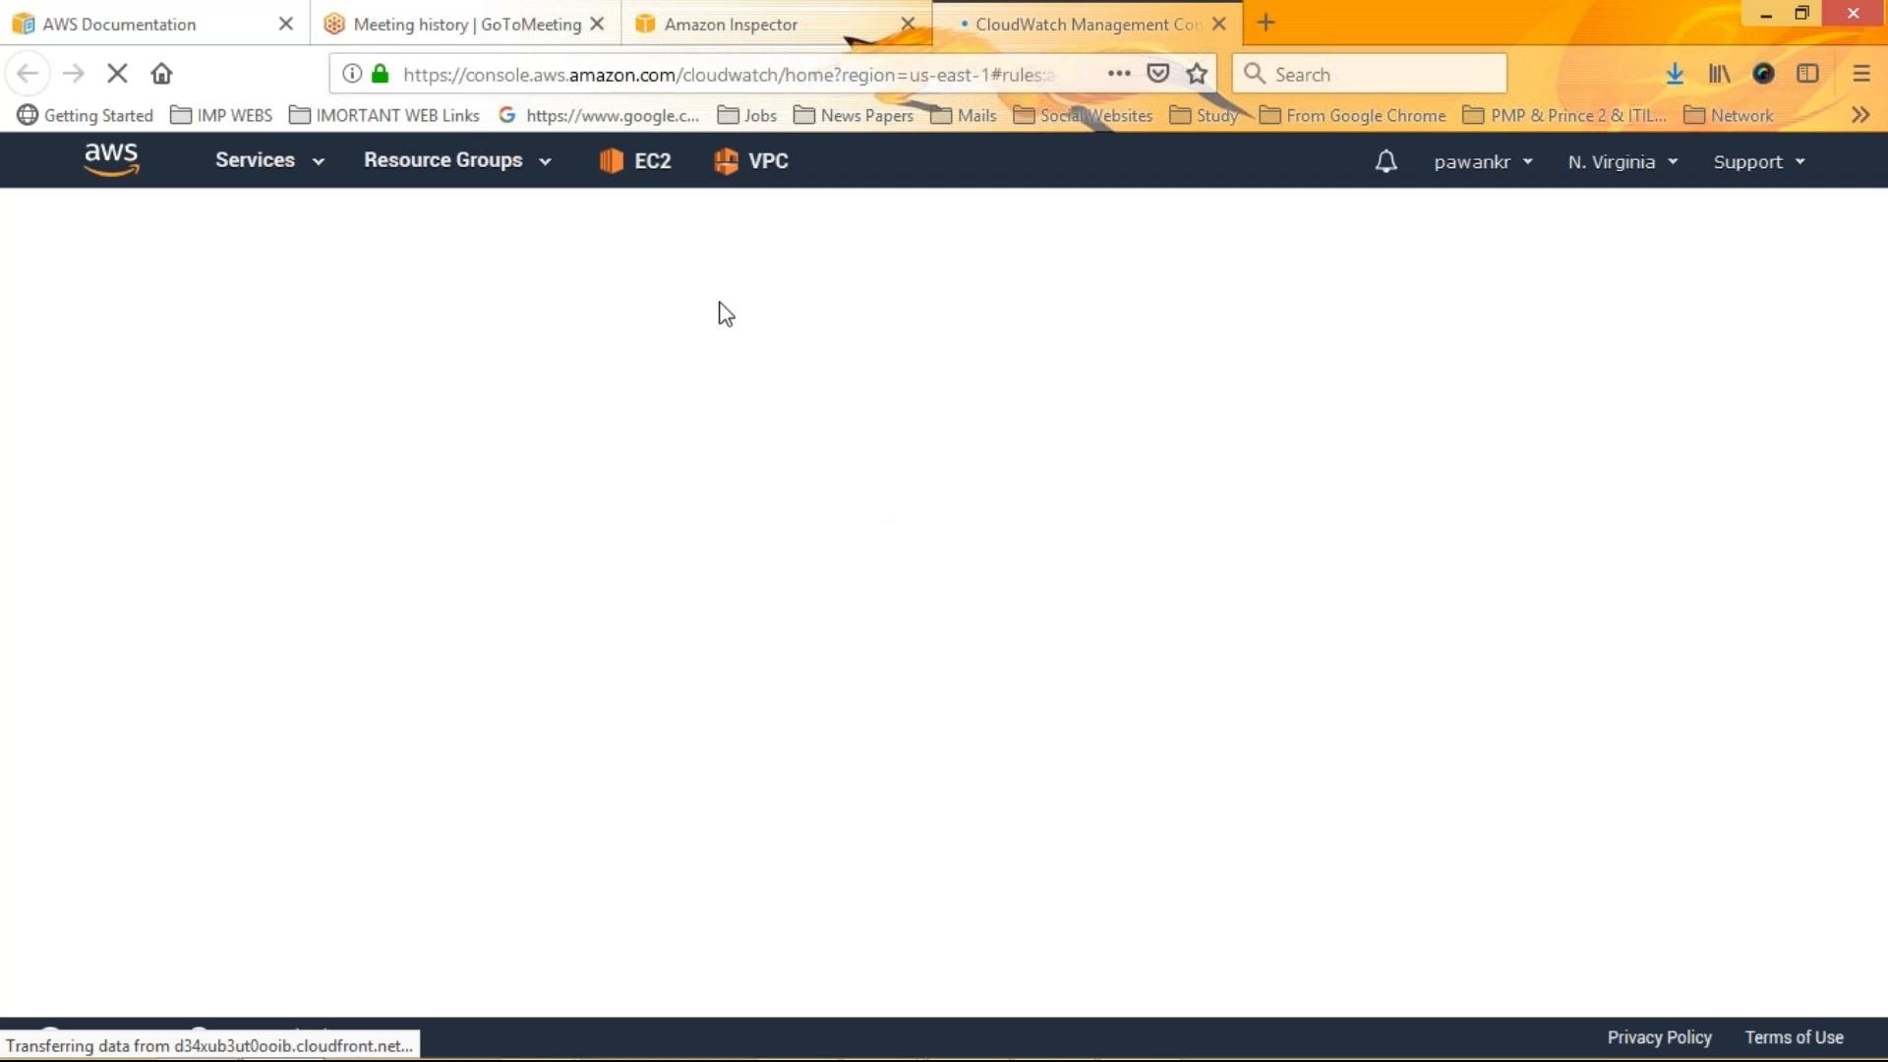
click(1218, 24)
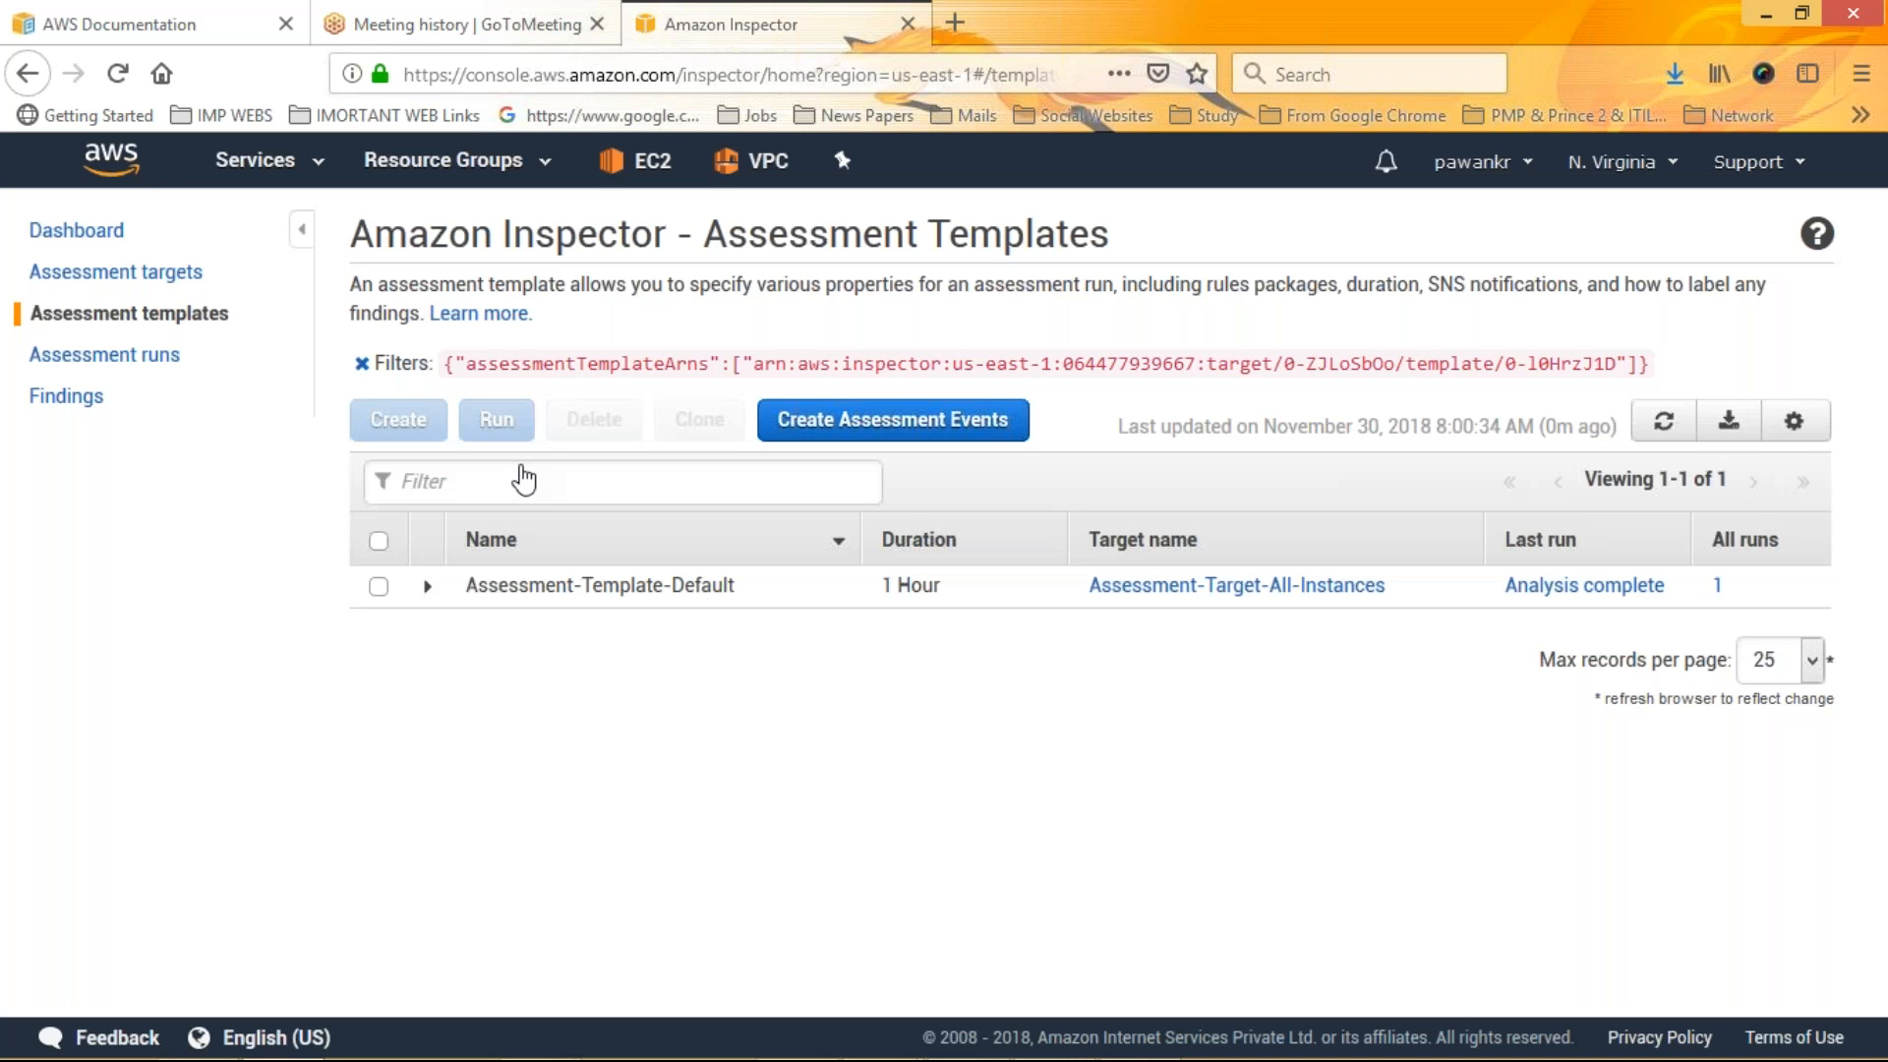
Expand the mkcreate30-11-2018 assessment target, install the Inspector agents with Run Command, and preview the target
click(116, 272)
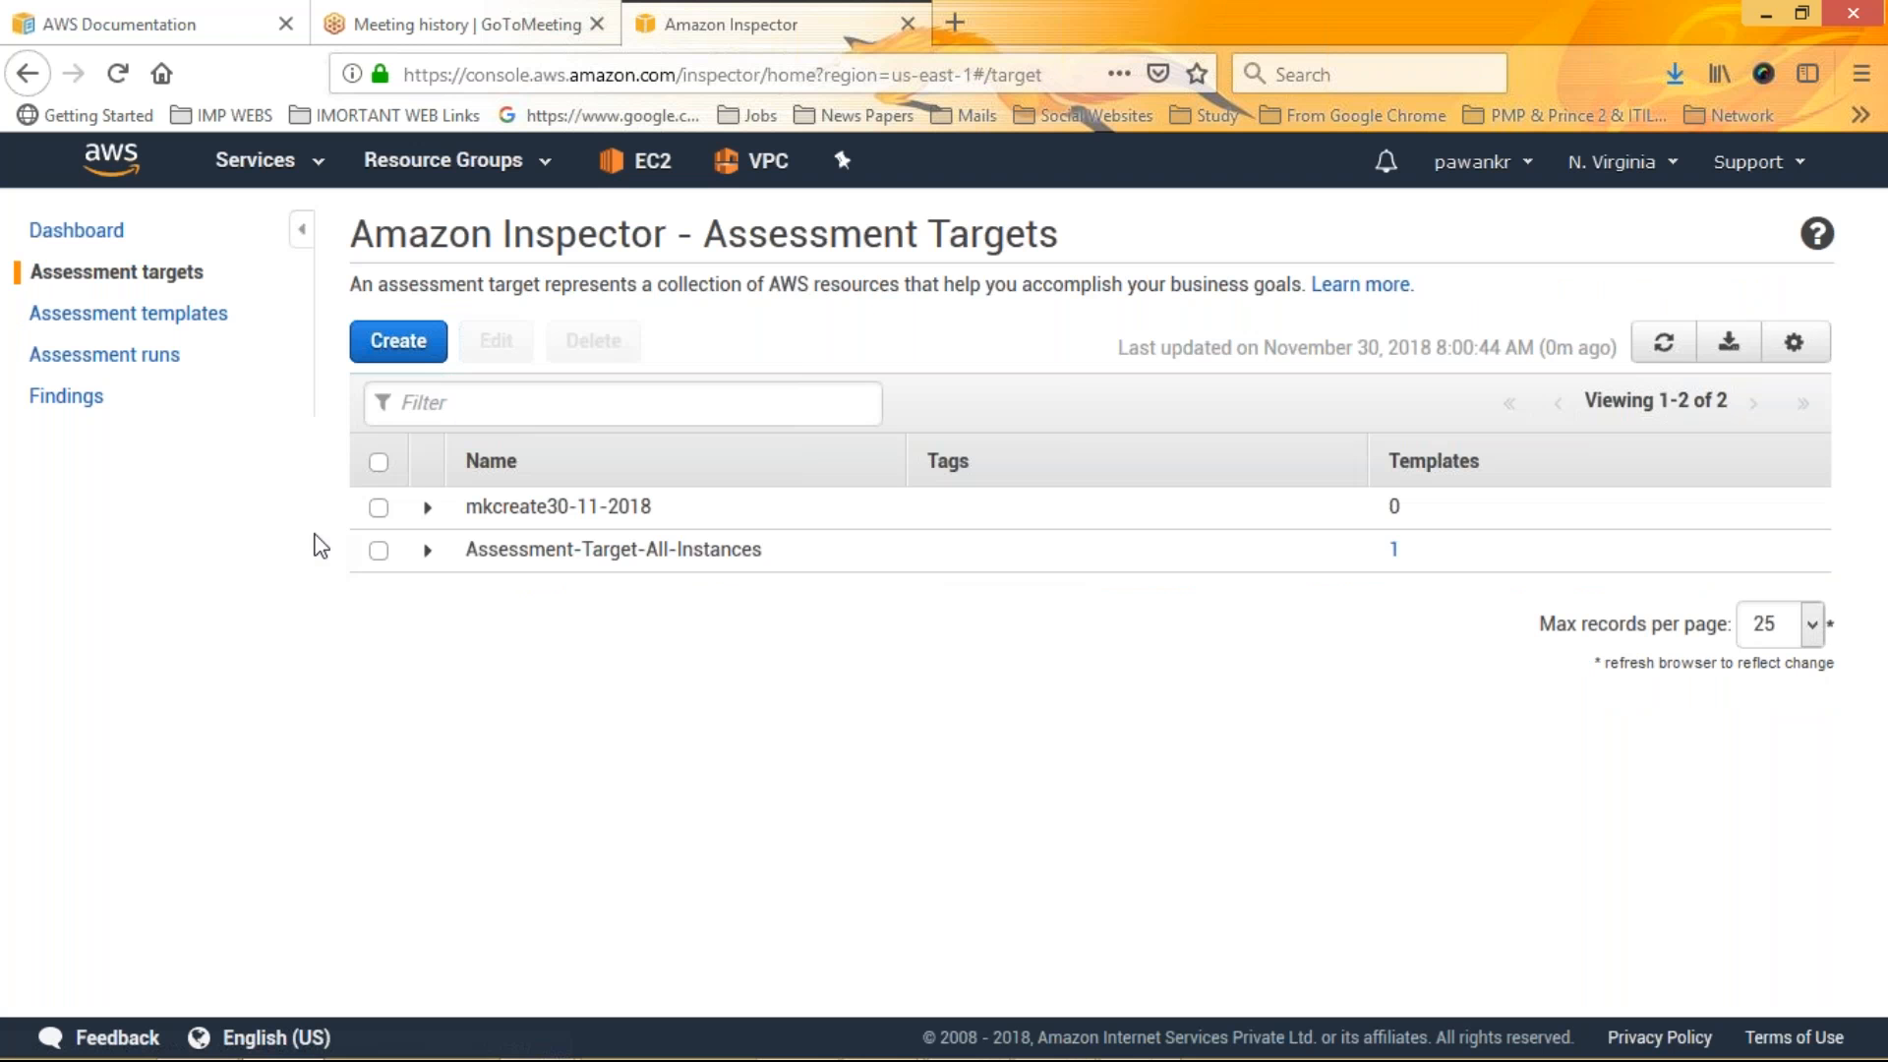
click(534, 508)
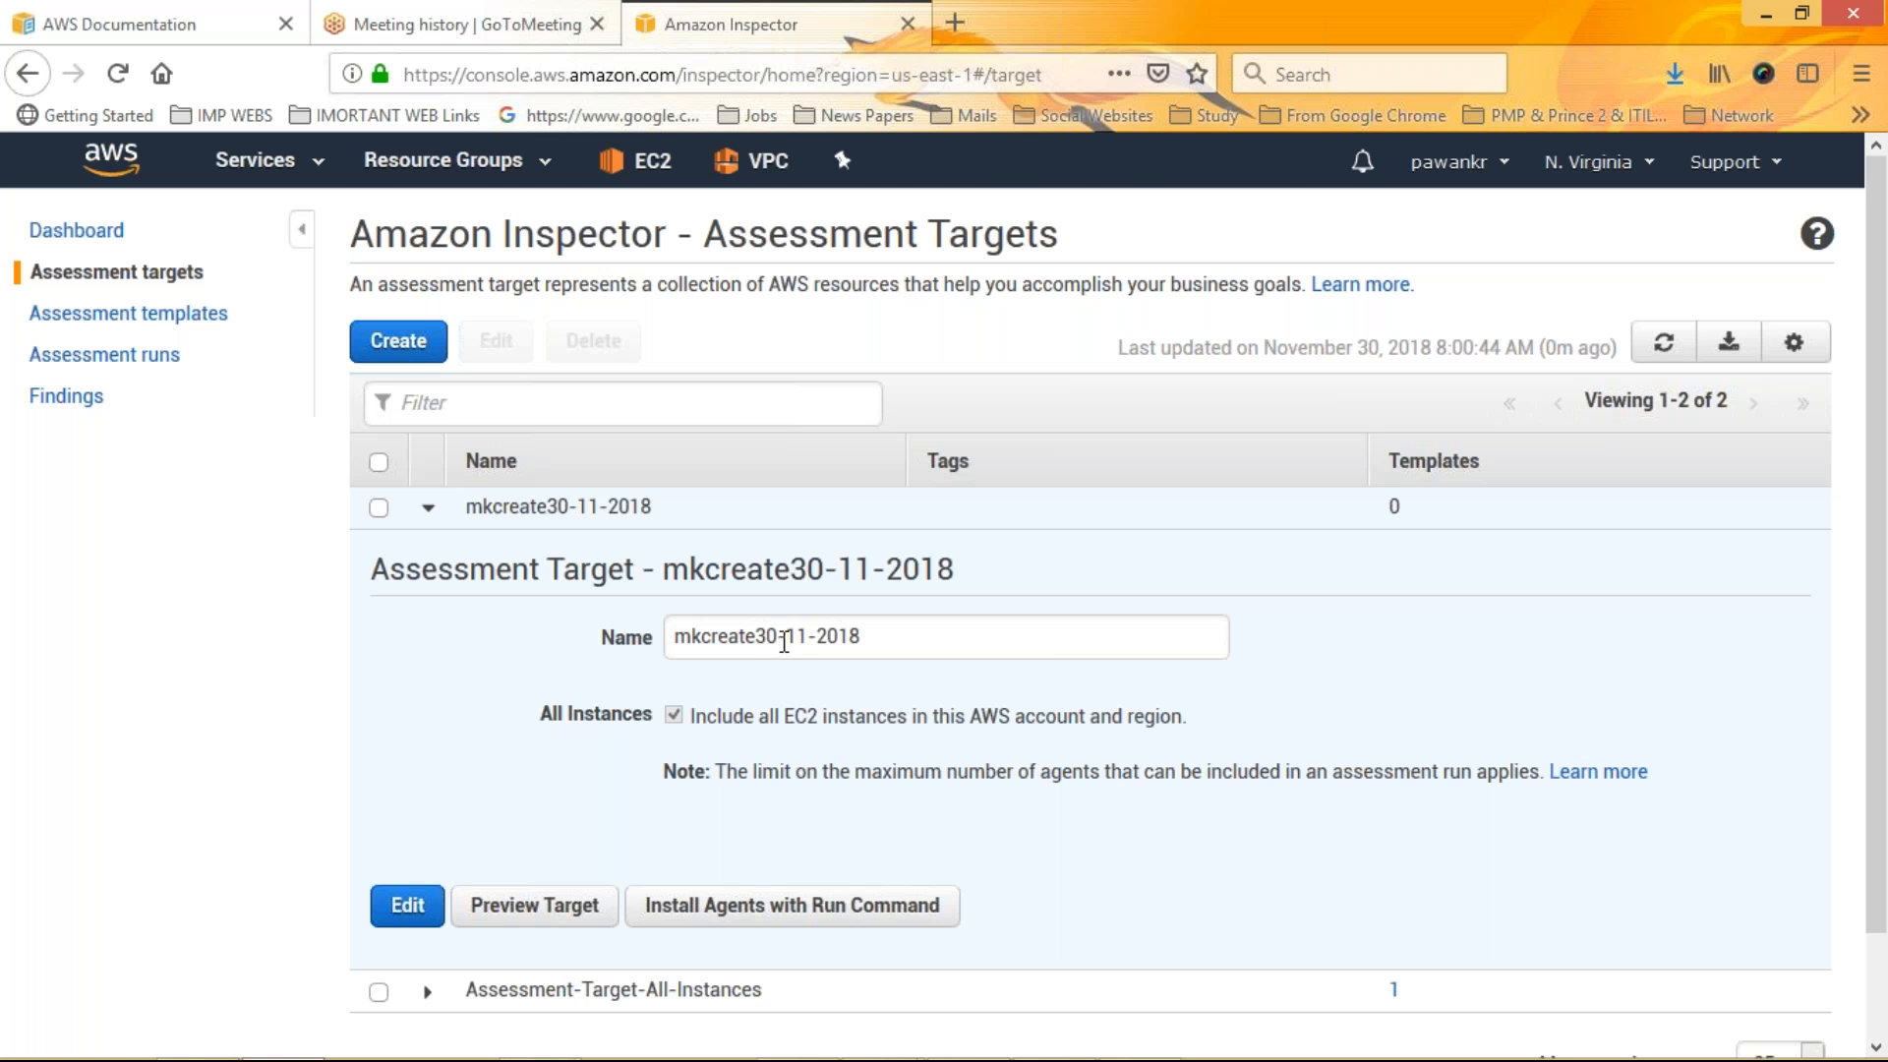
scroll(777, 649, down, 2)
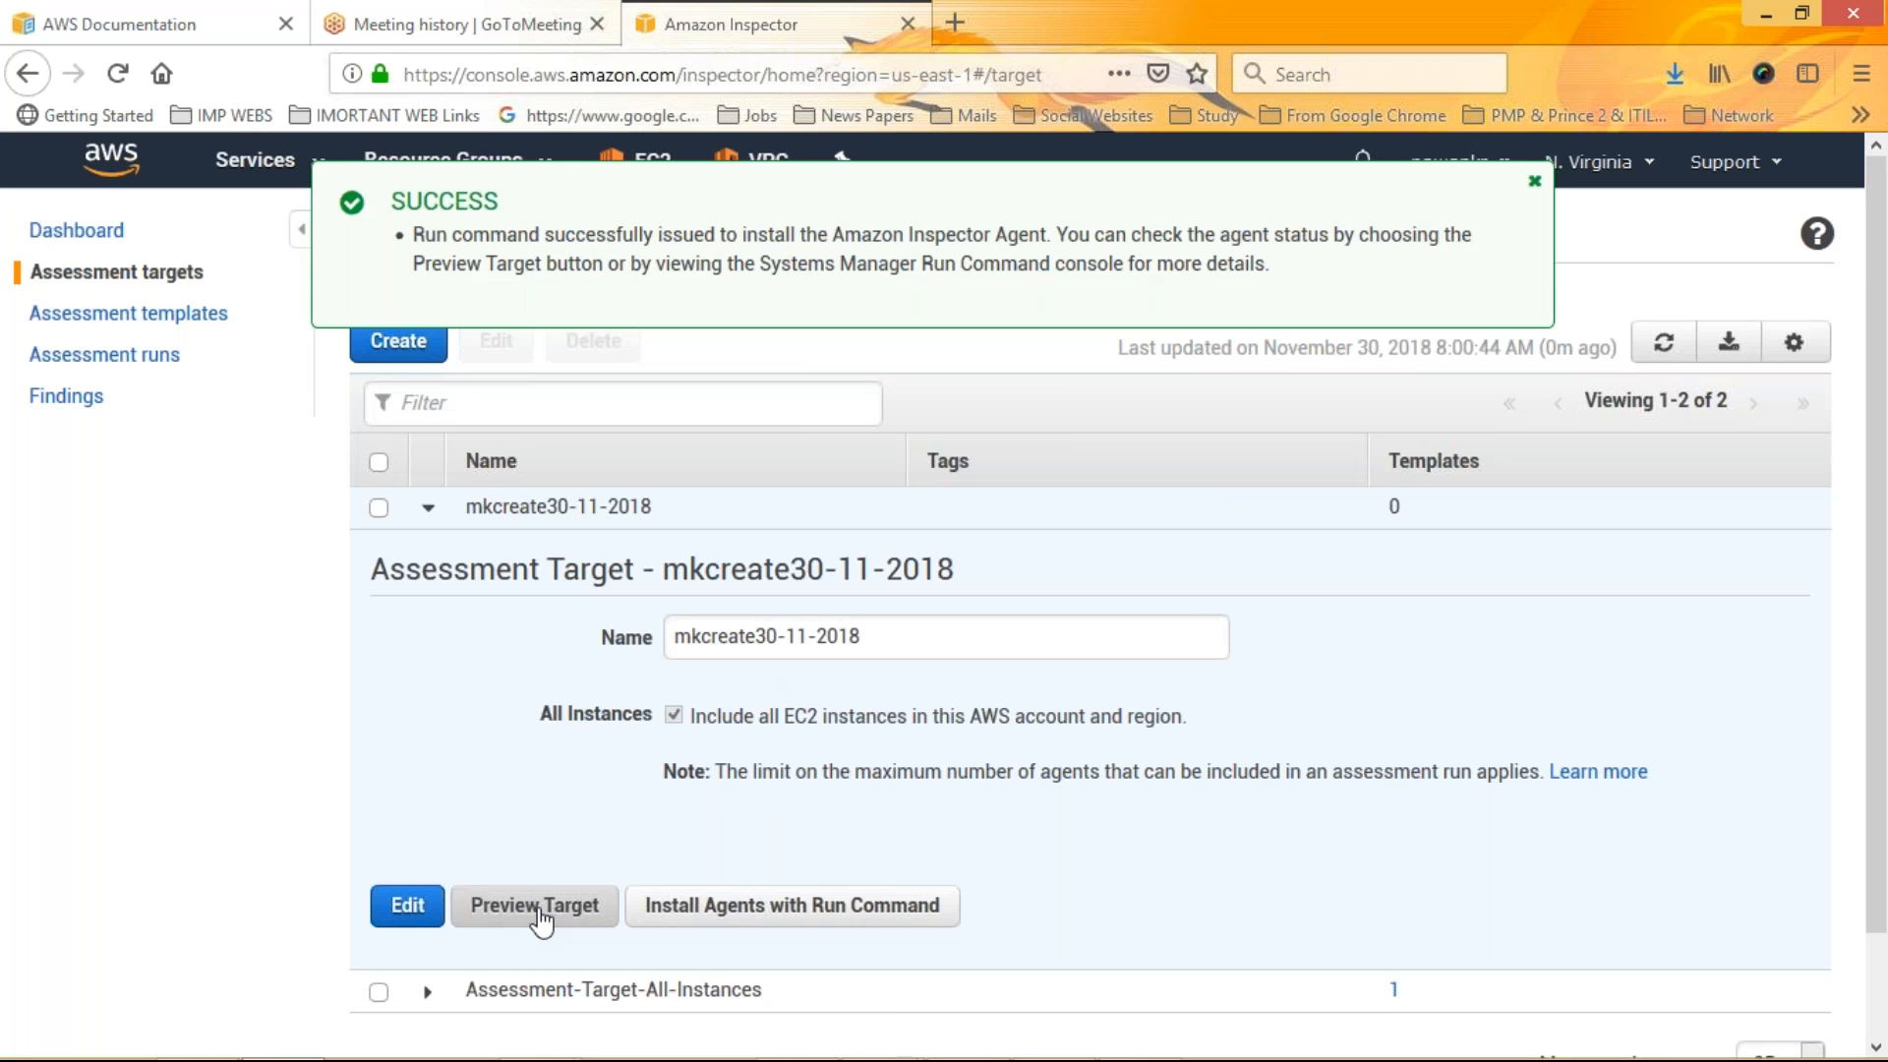
click(534, 905)
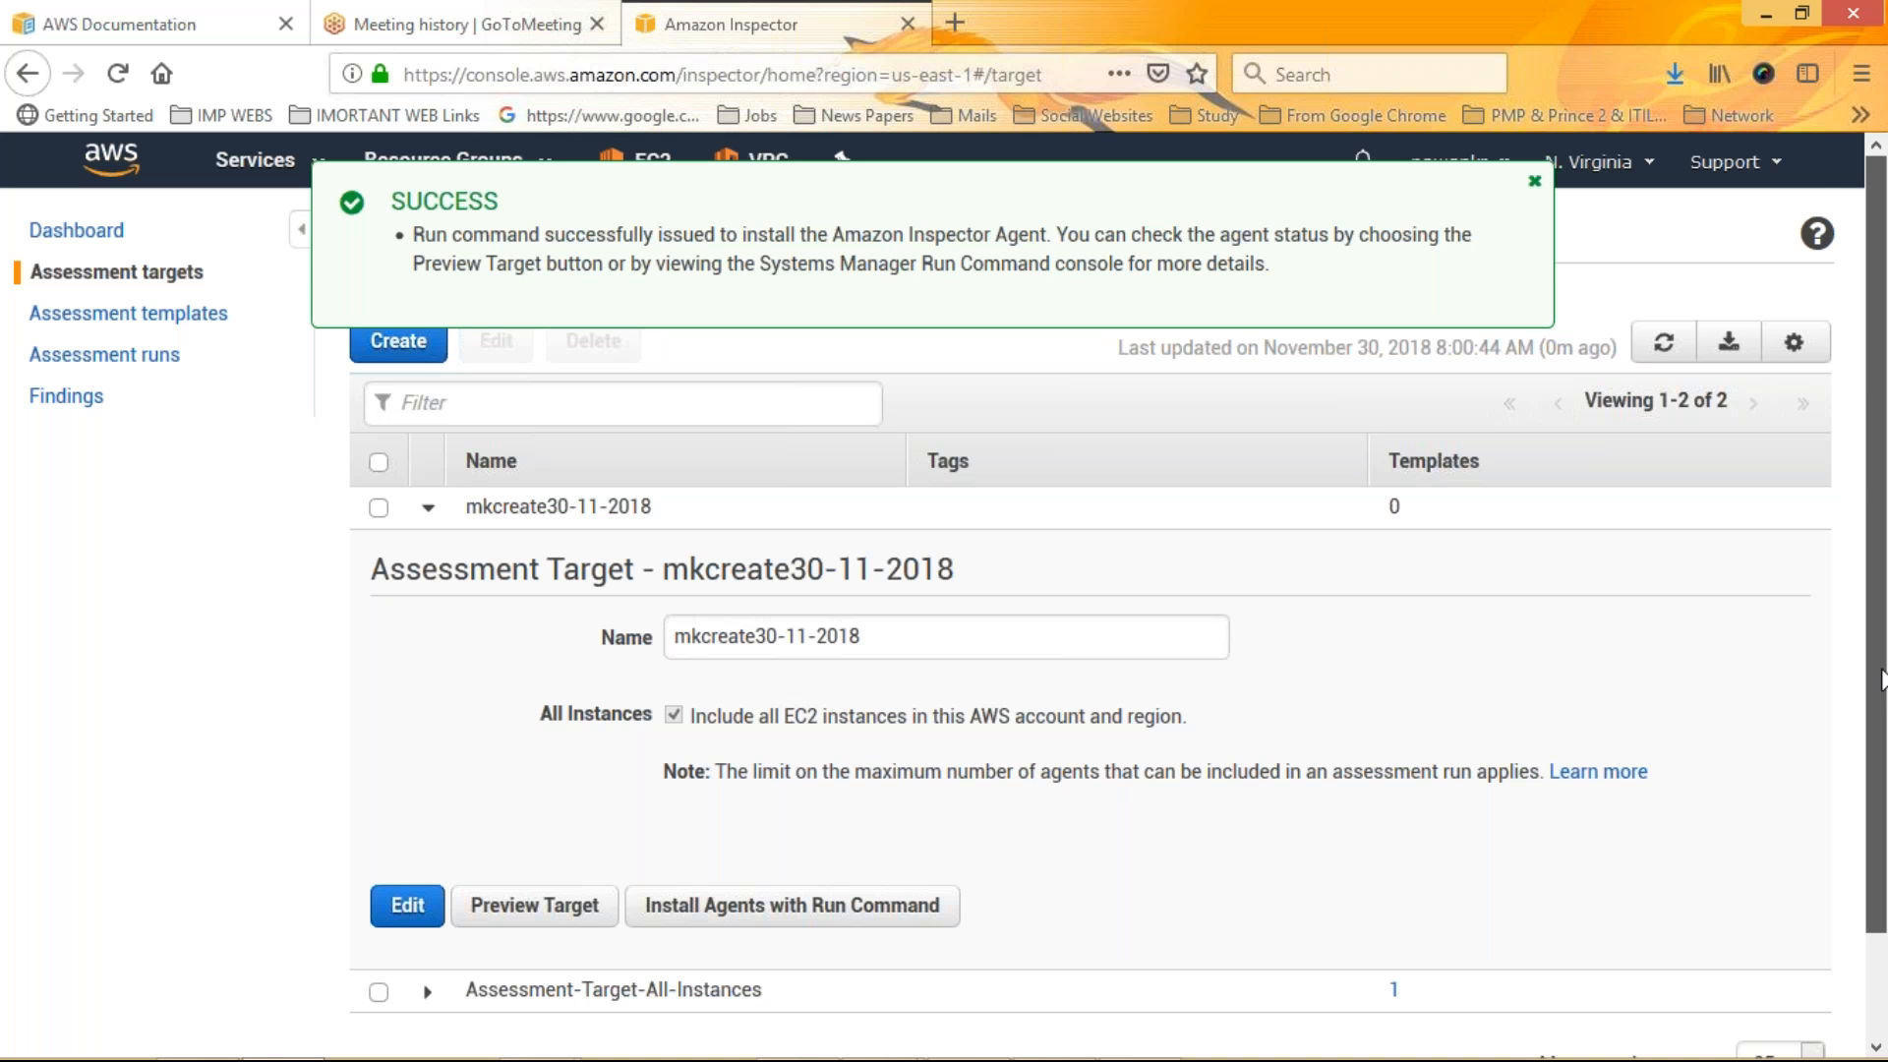
scroll(1880, 678, down, 2)
click(433, 883)
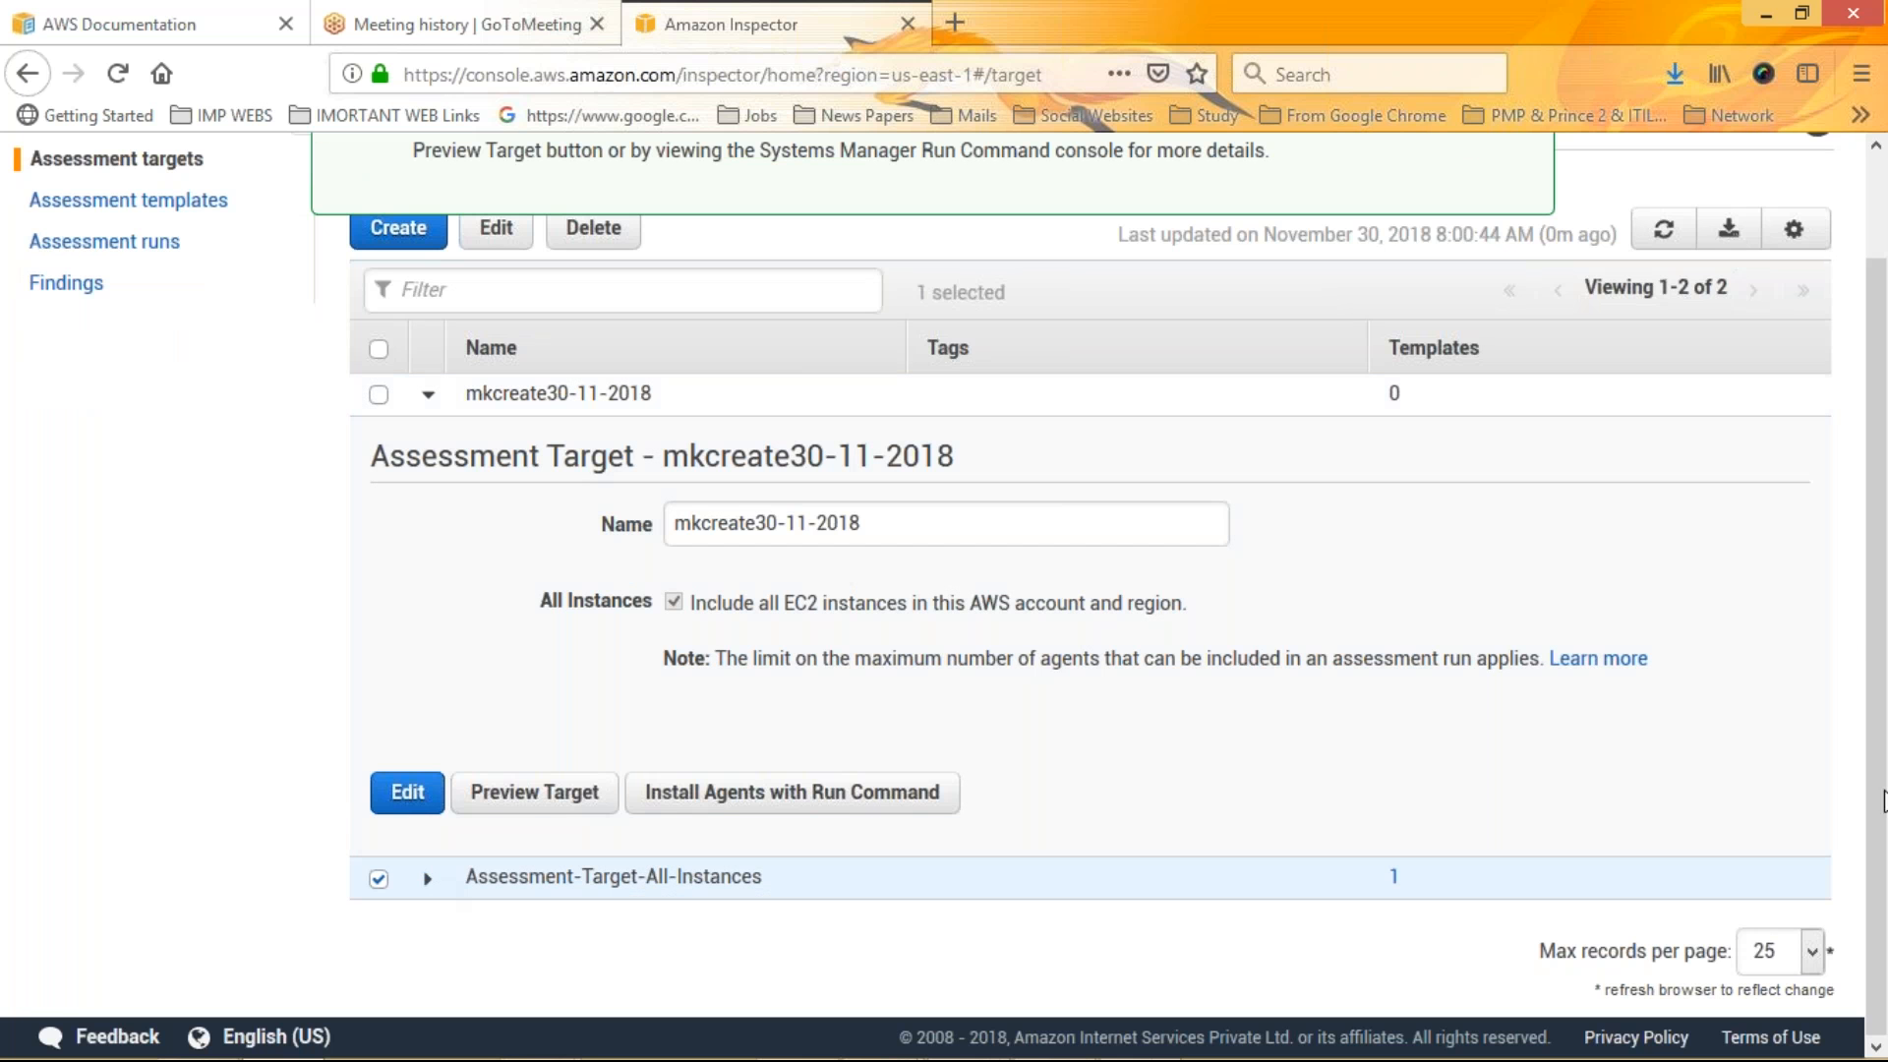
click(694, 799)
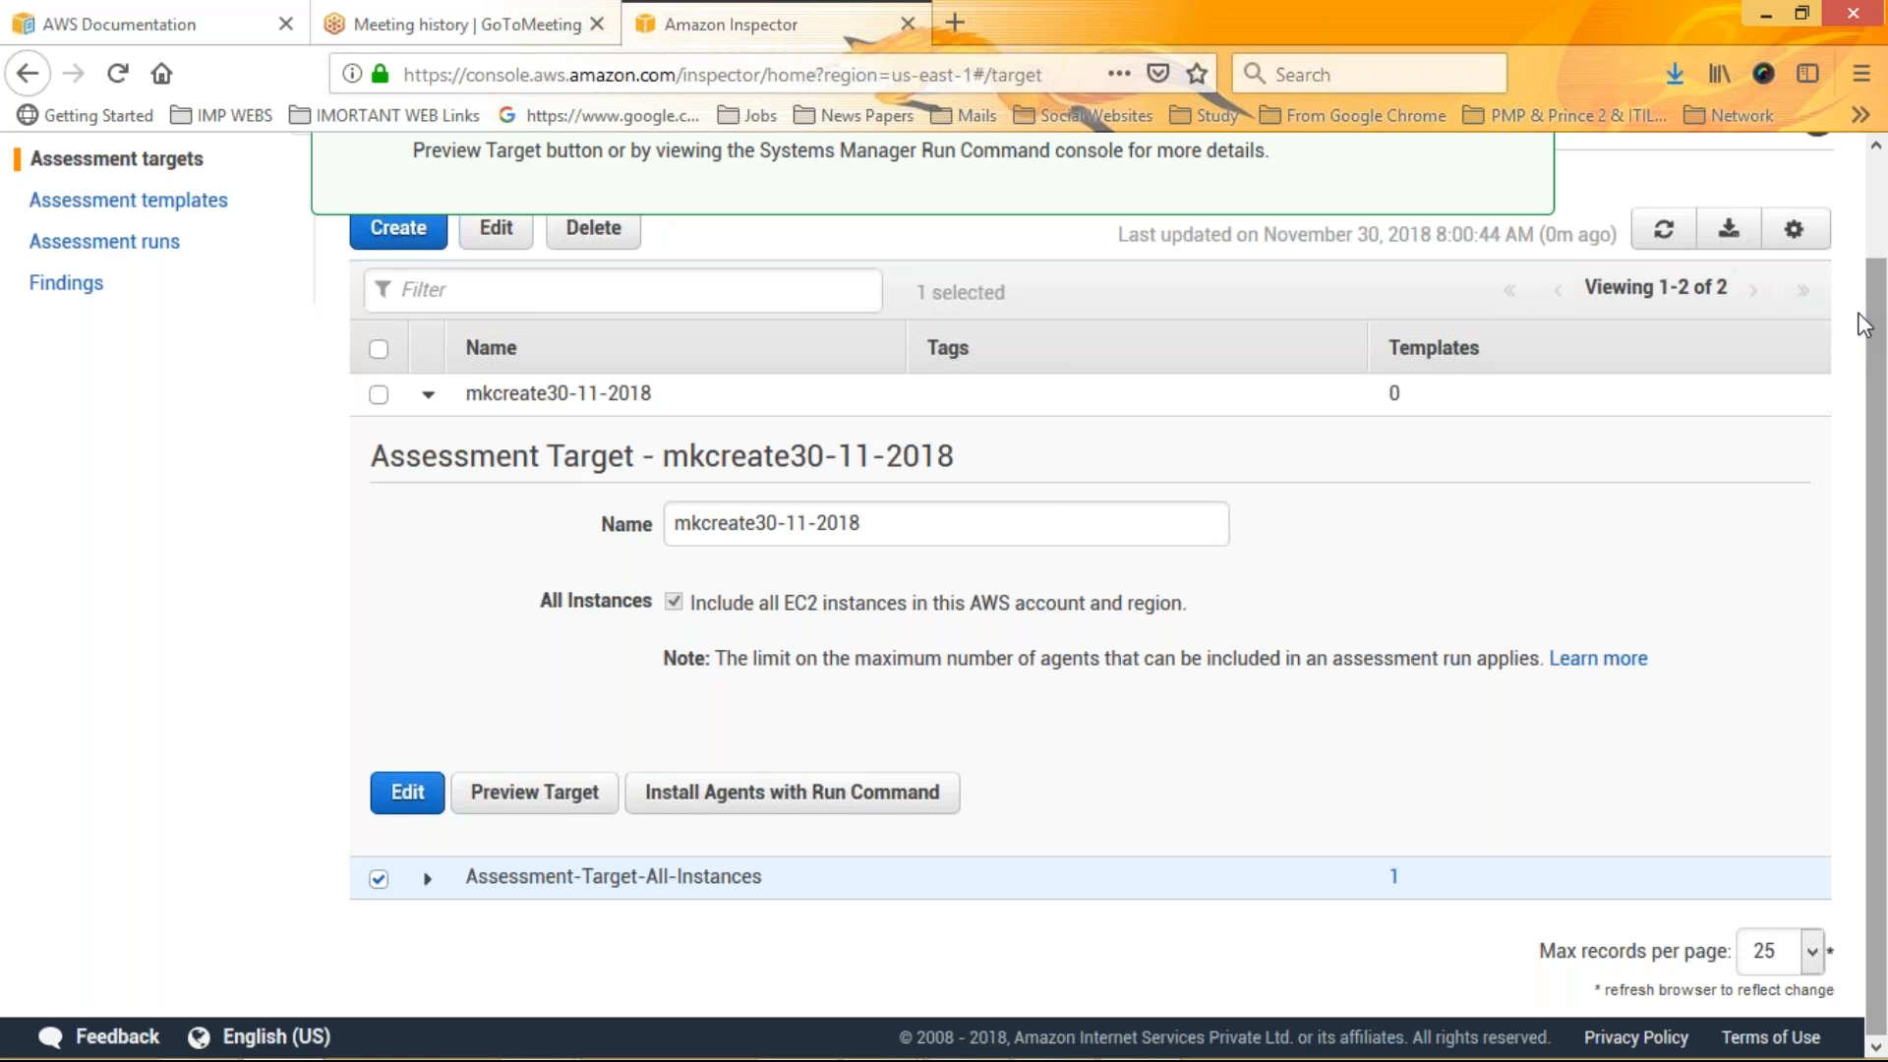
Open the Default template's completed run from the assessment templates list and return to its template
scroll(135, 325, up, 2)
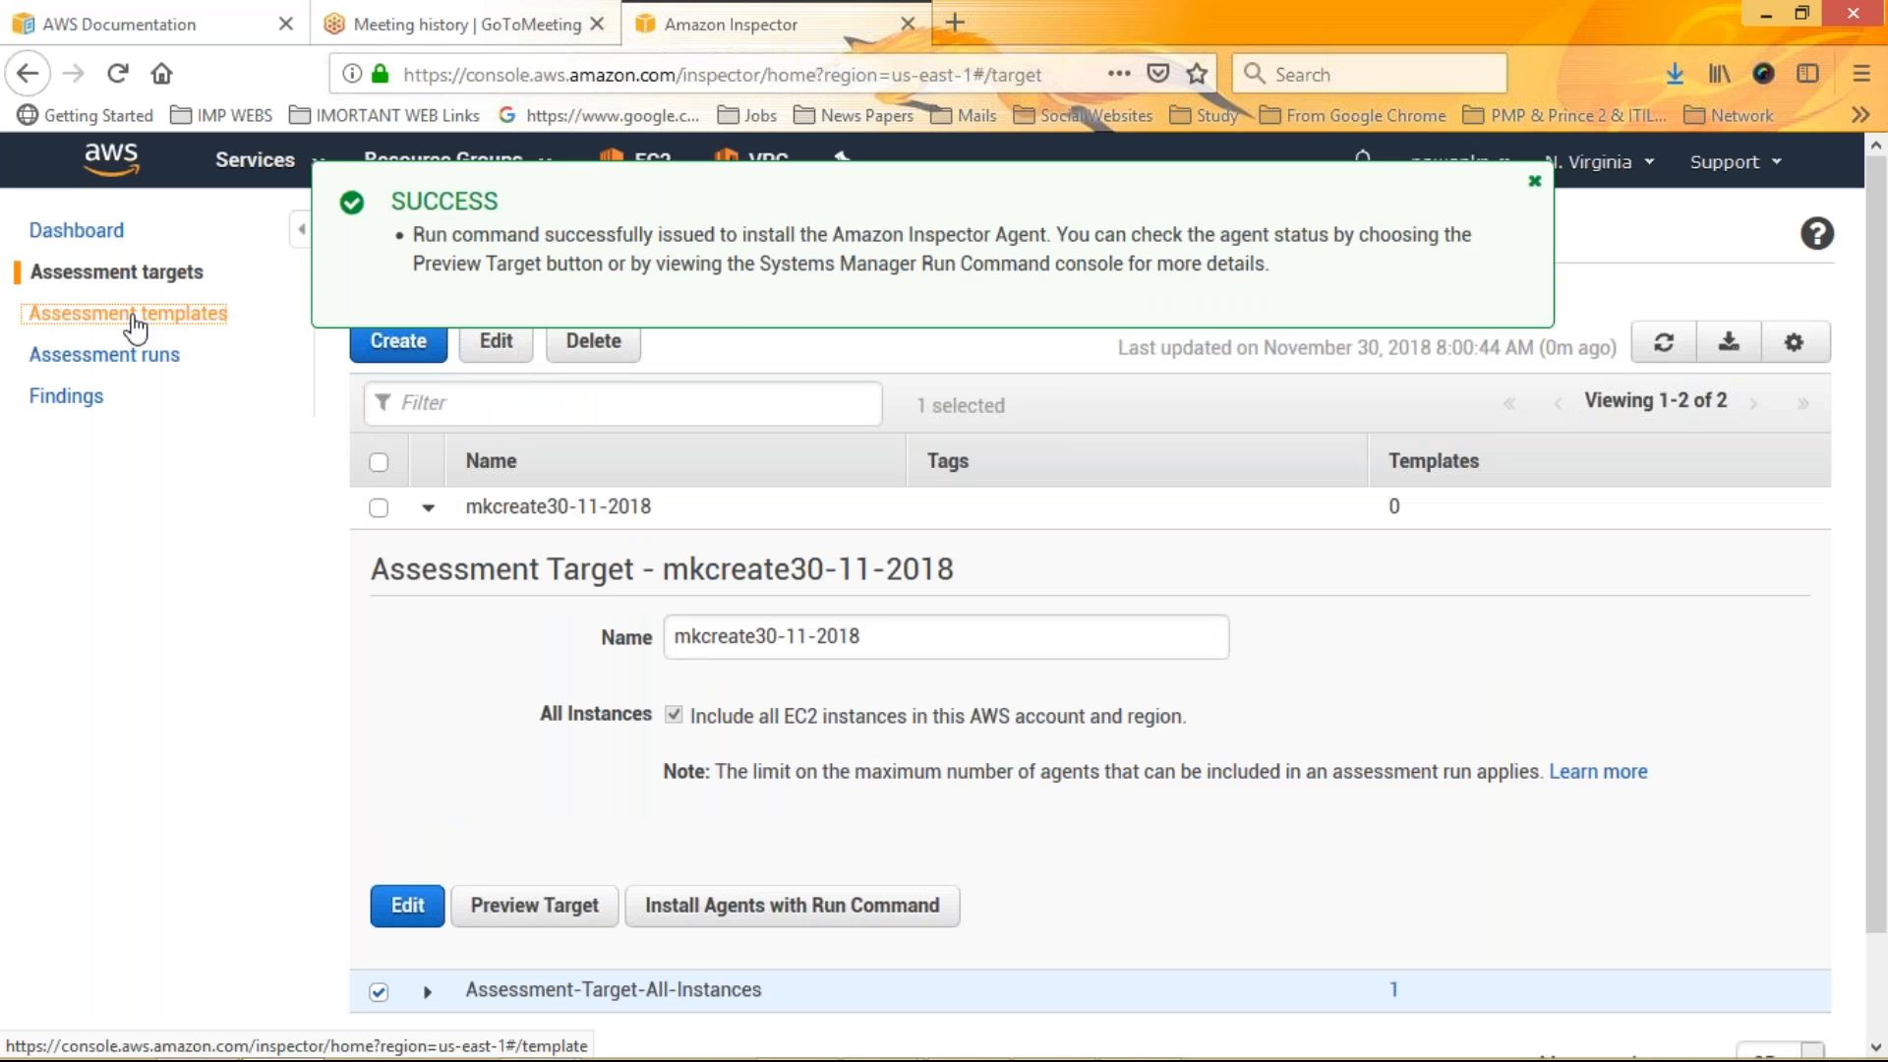
click(135, 316)
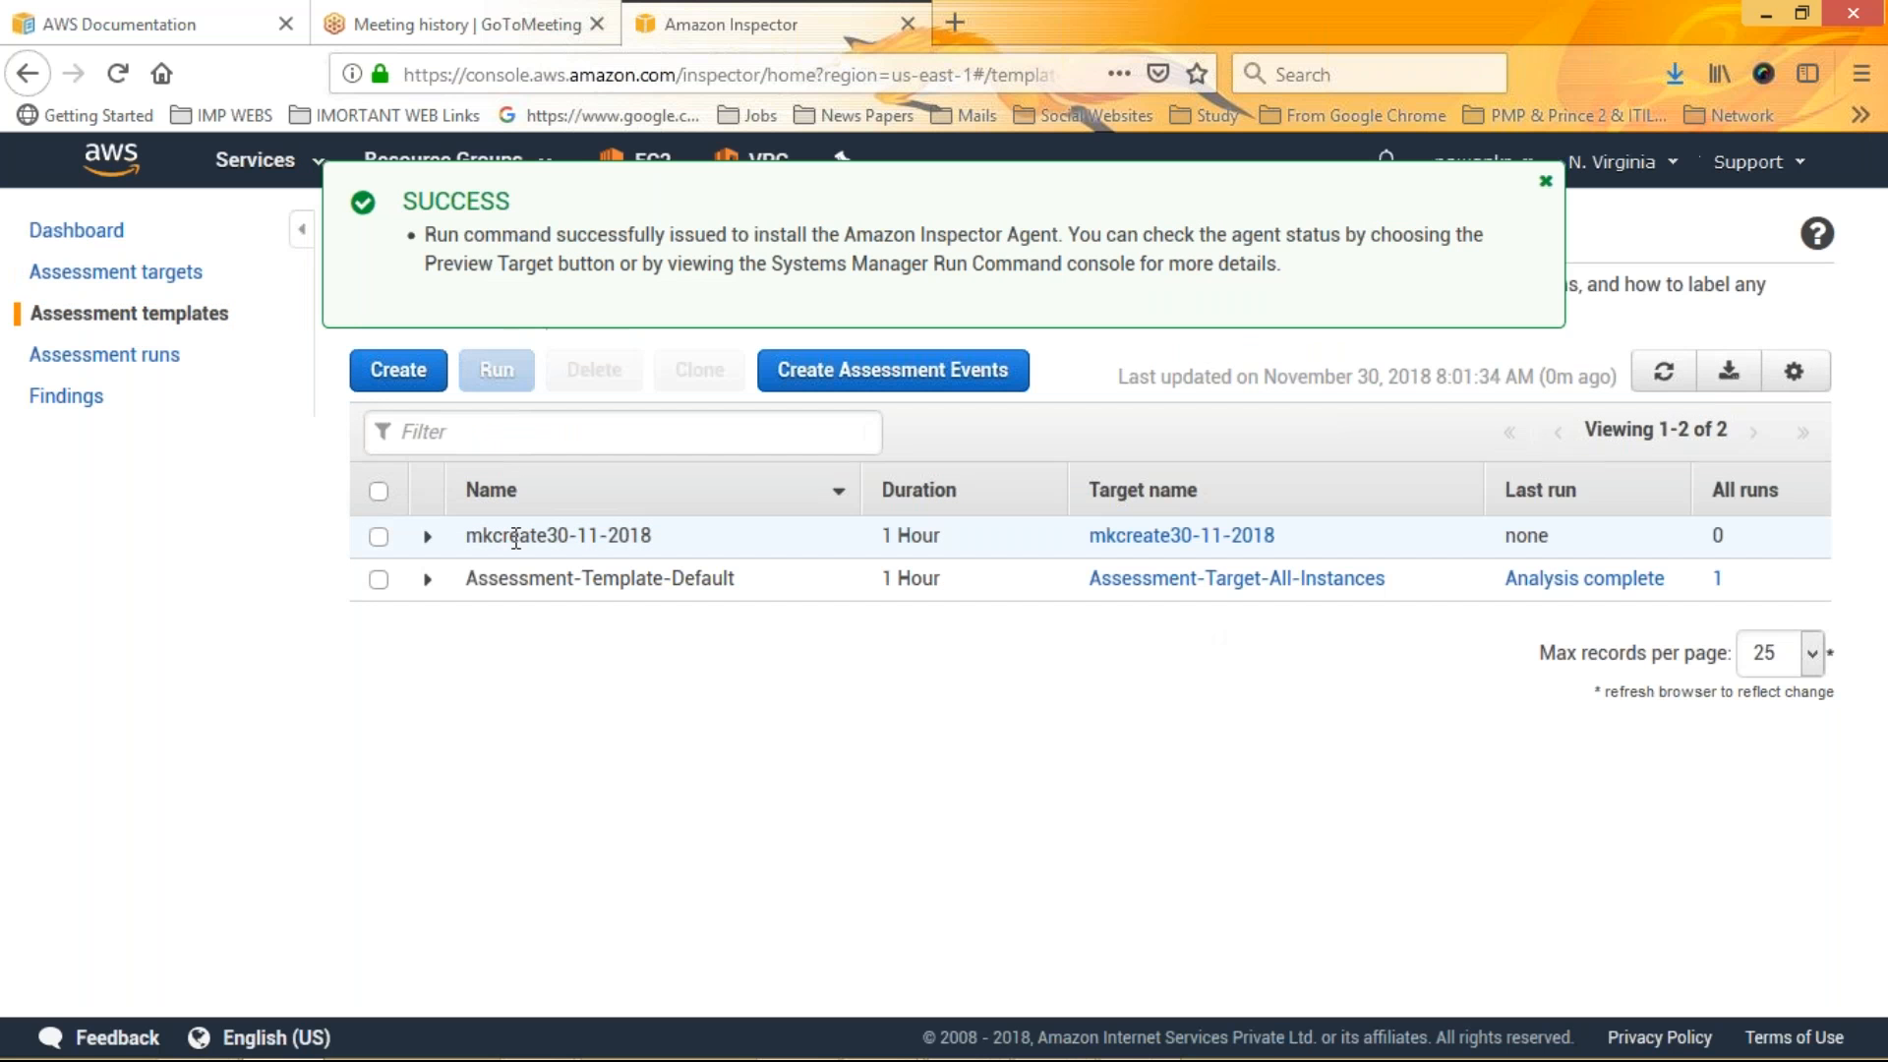
click(1554, 583)
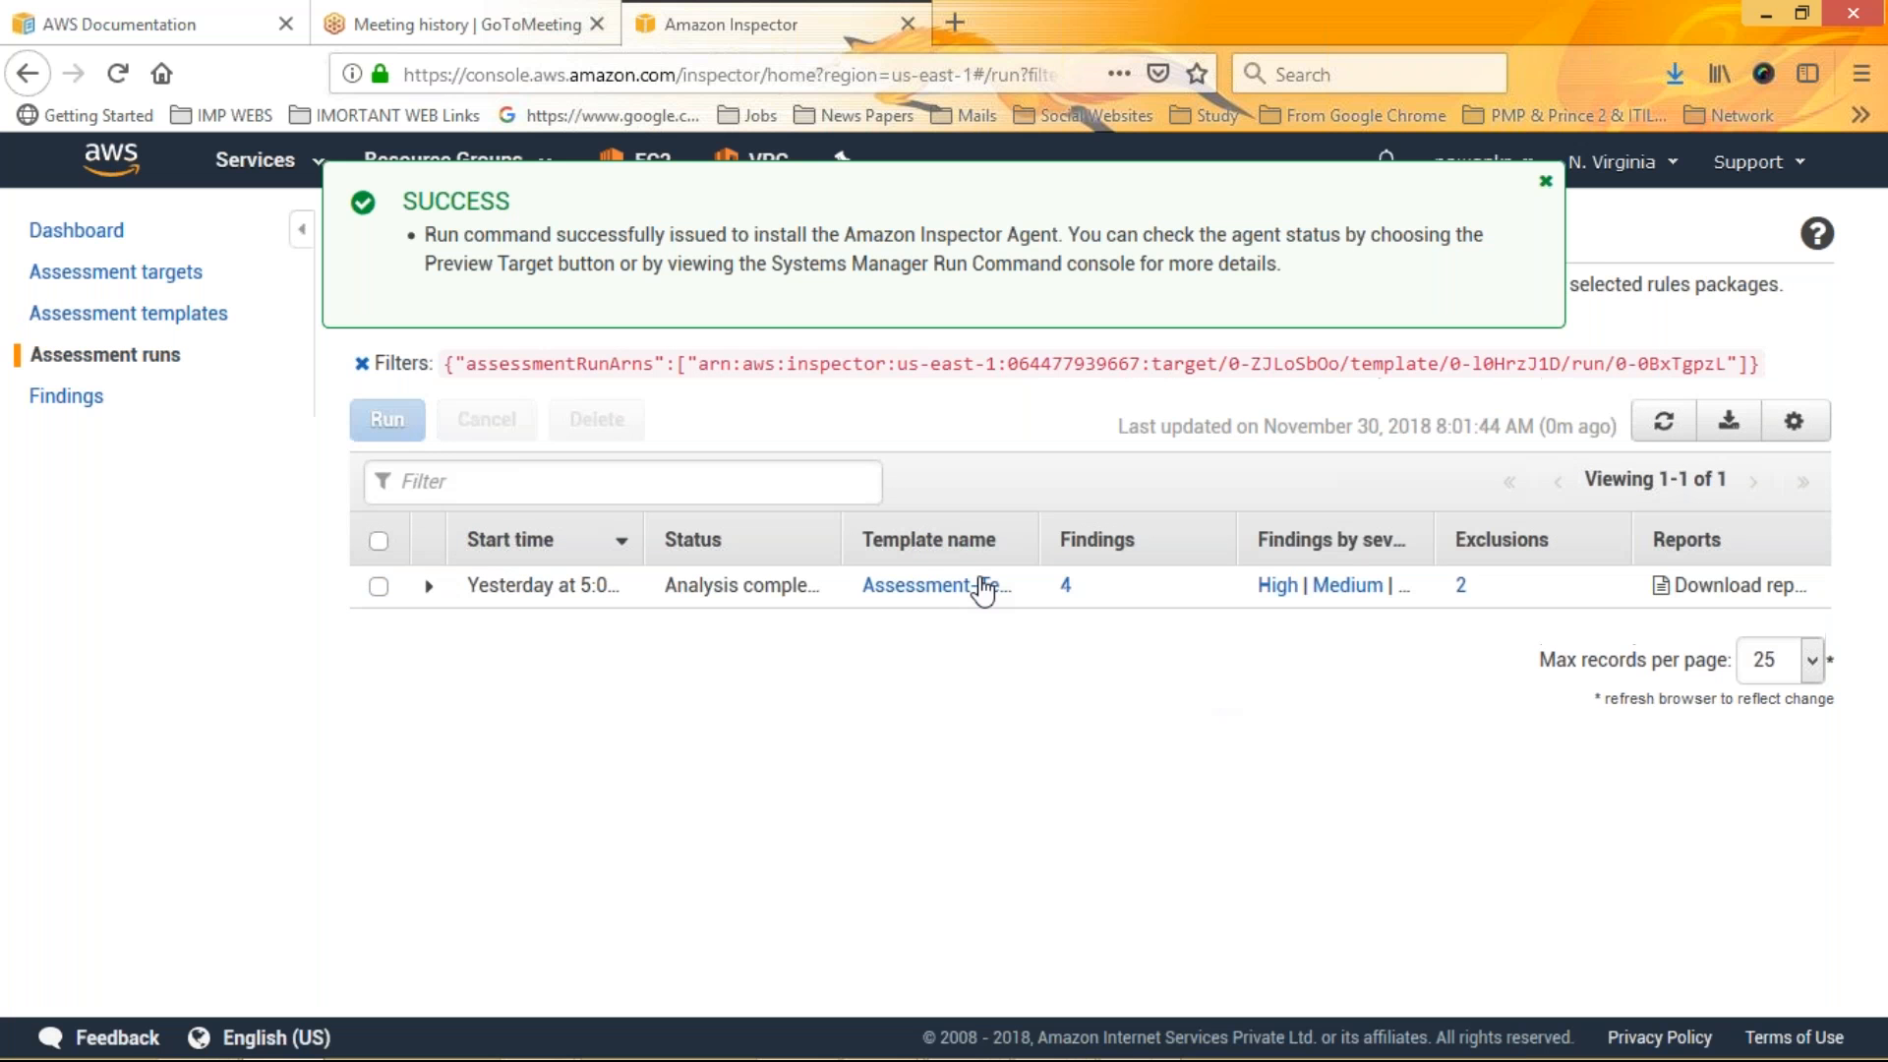
click(983, 590)
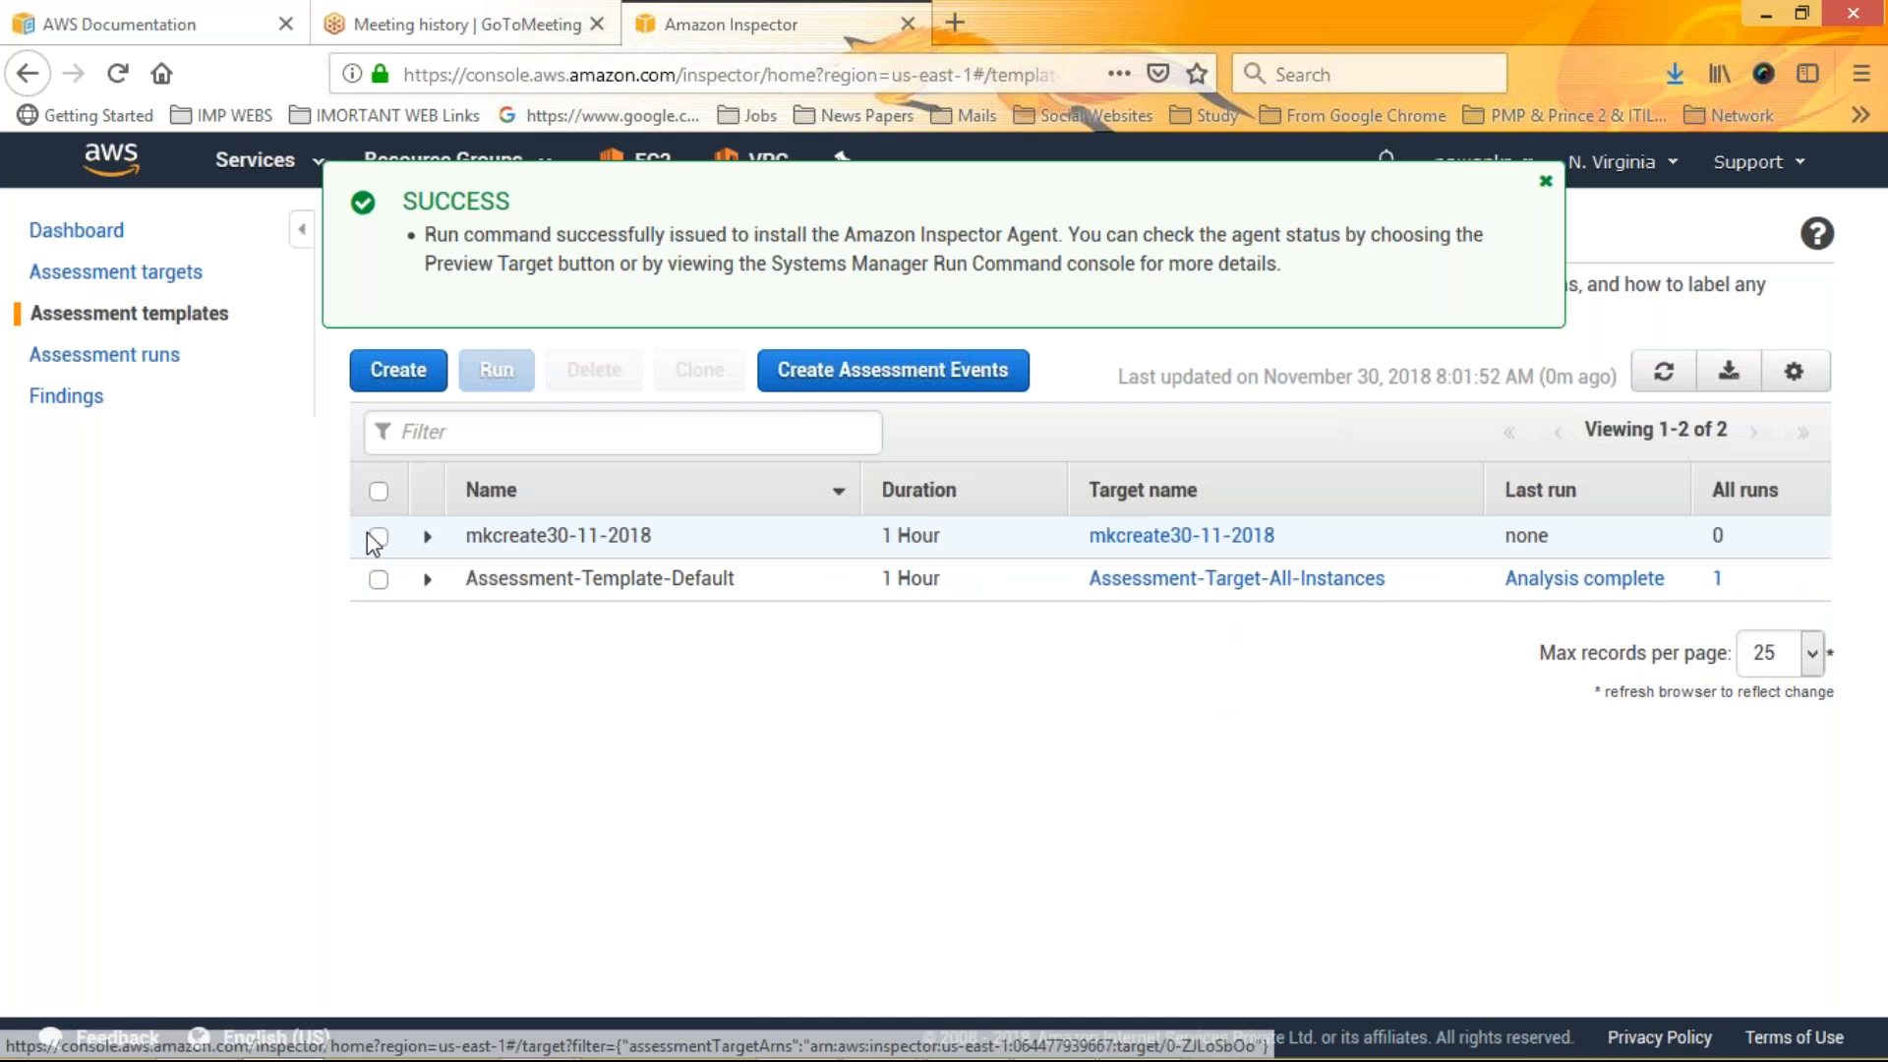
Select the mkcreate30-11-2018 template, open its target and review the target's All Instances setting
click(378, 538)
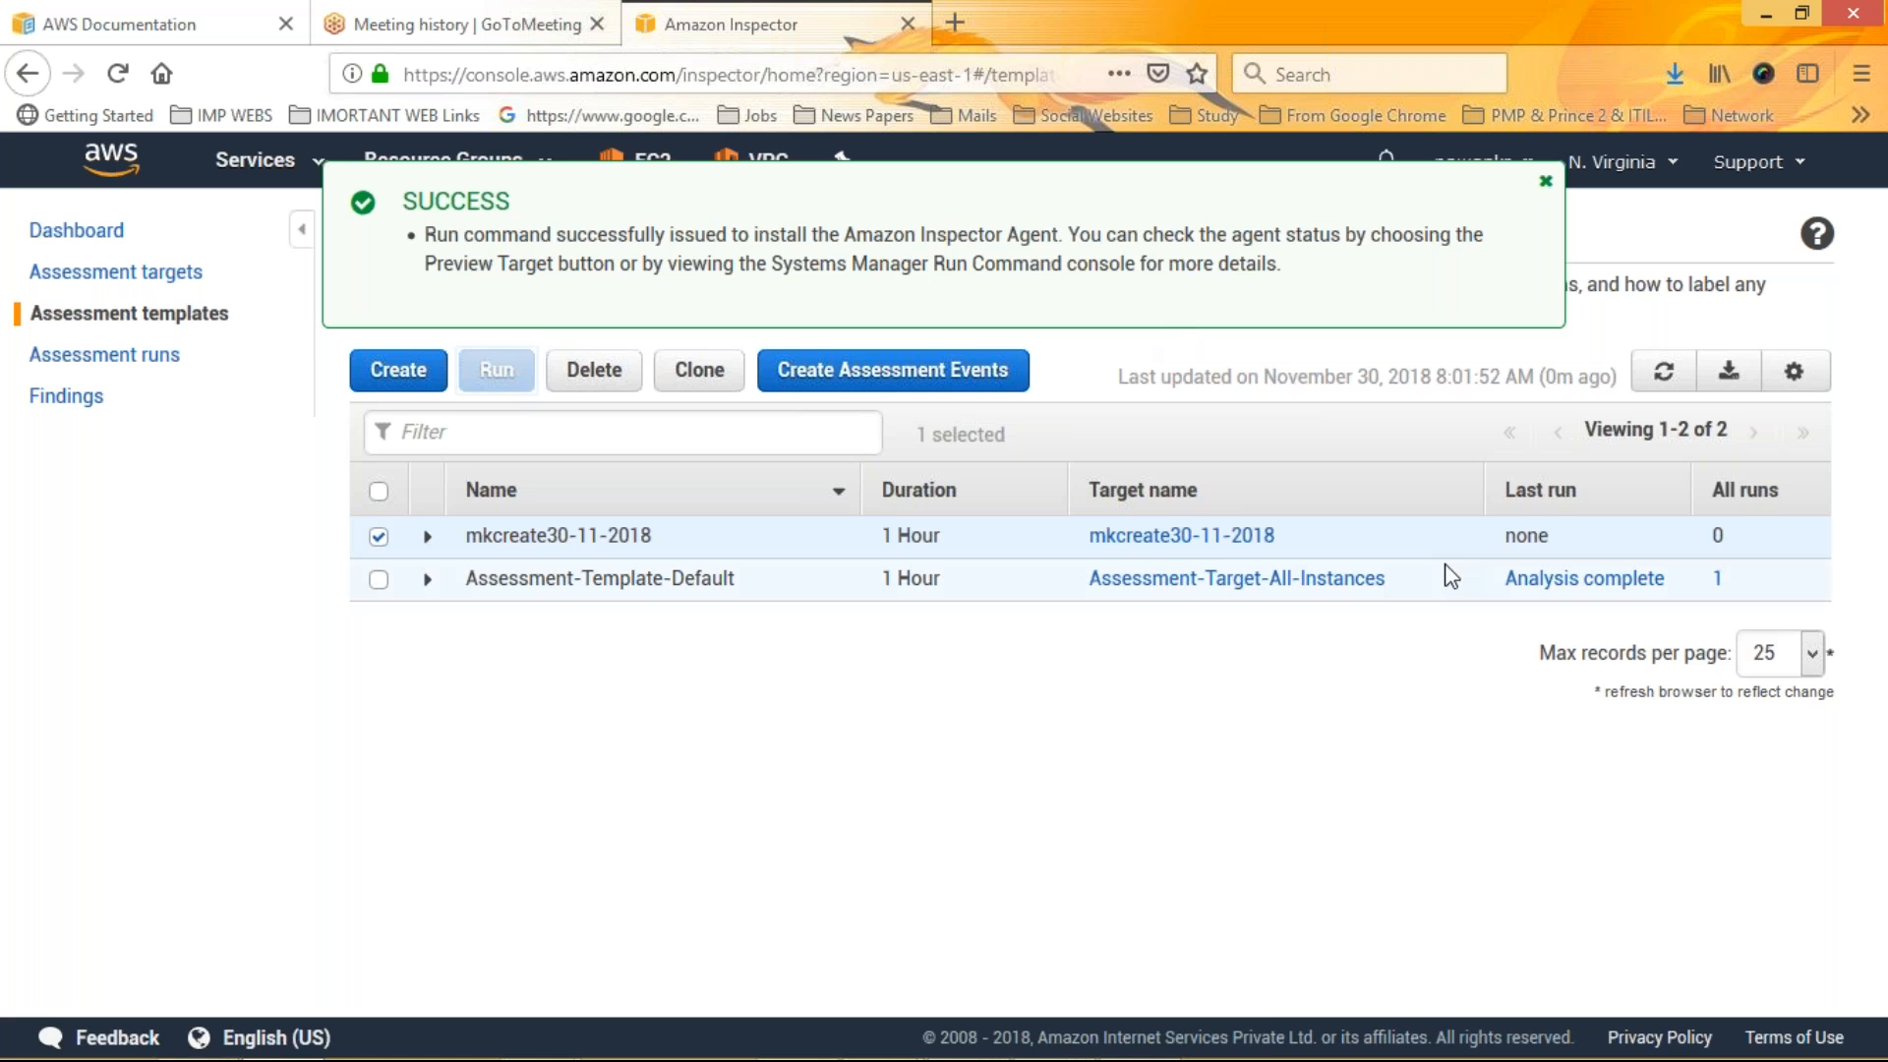
click(1144, 539)
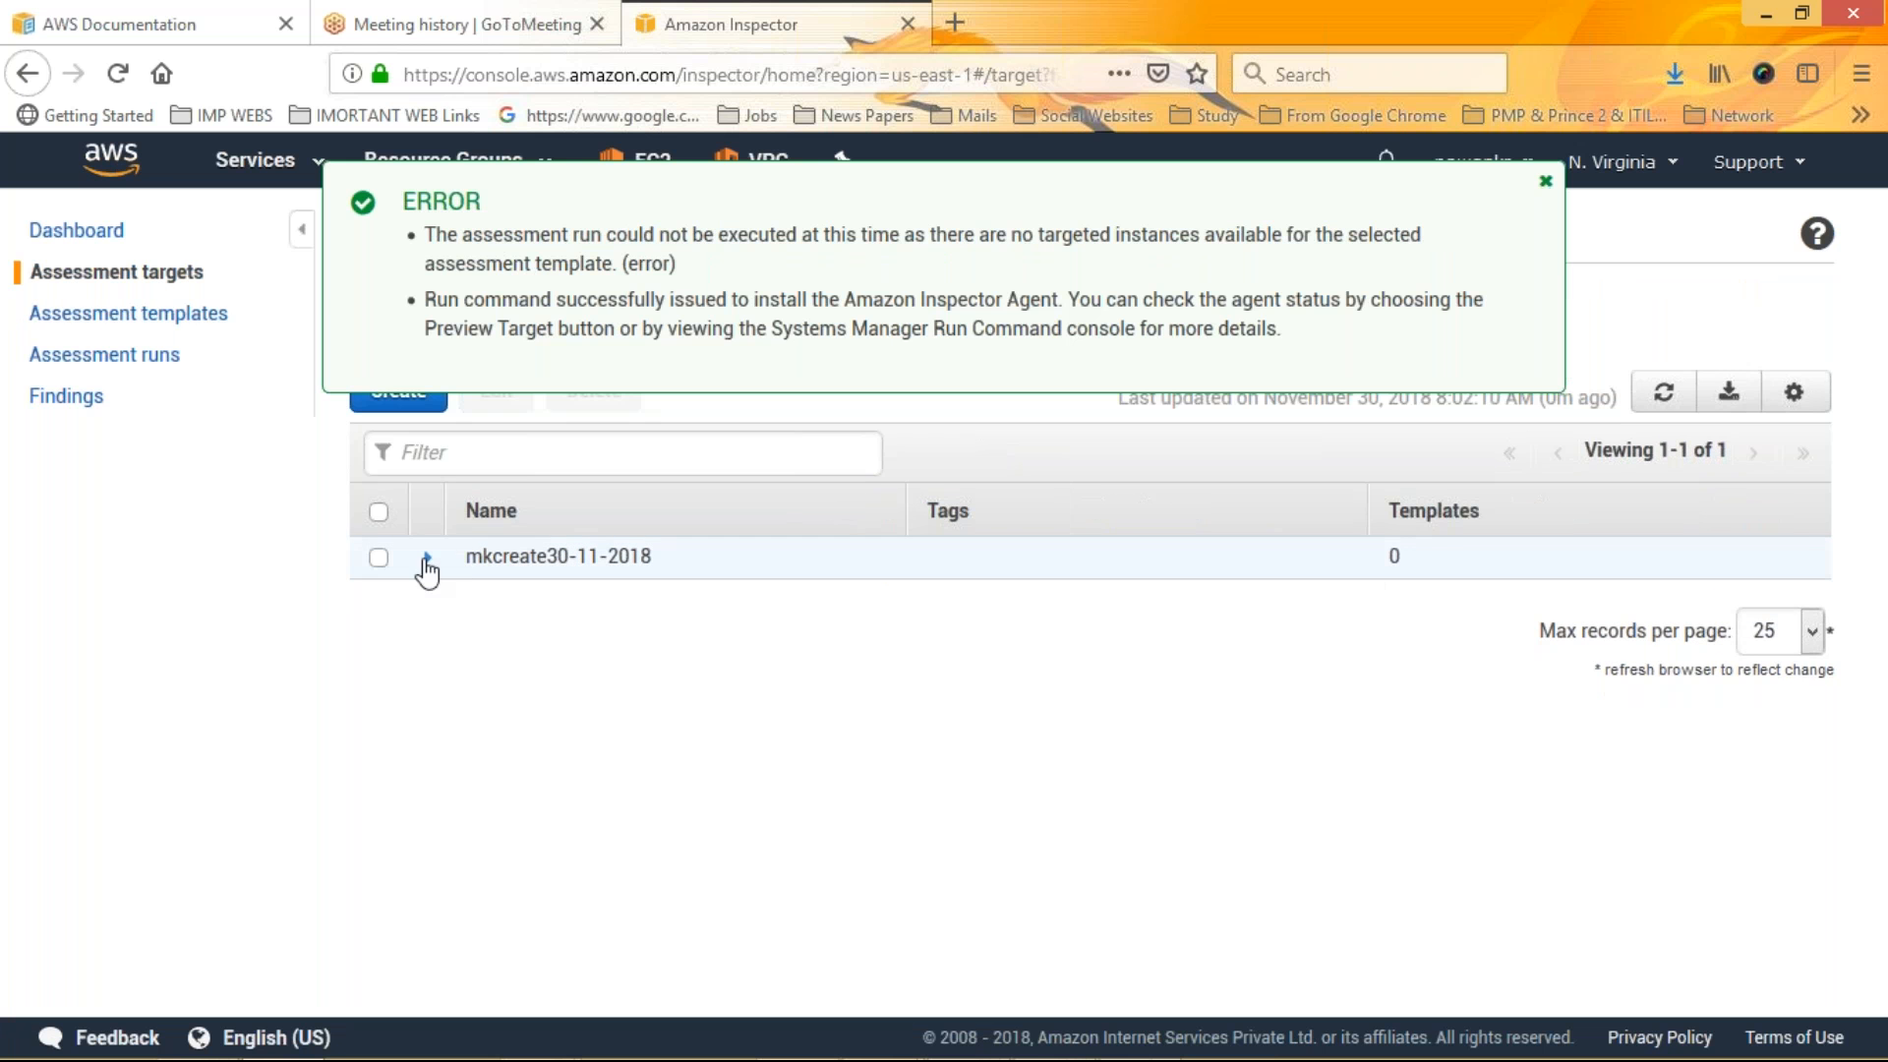
click(490, 557)
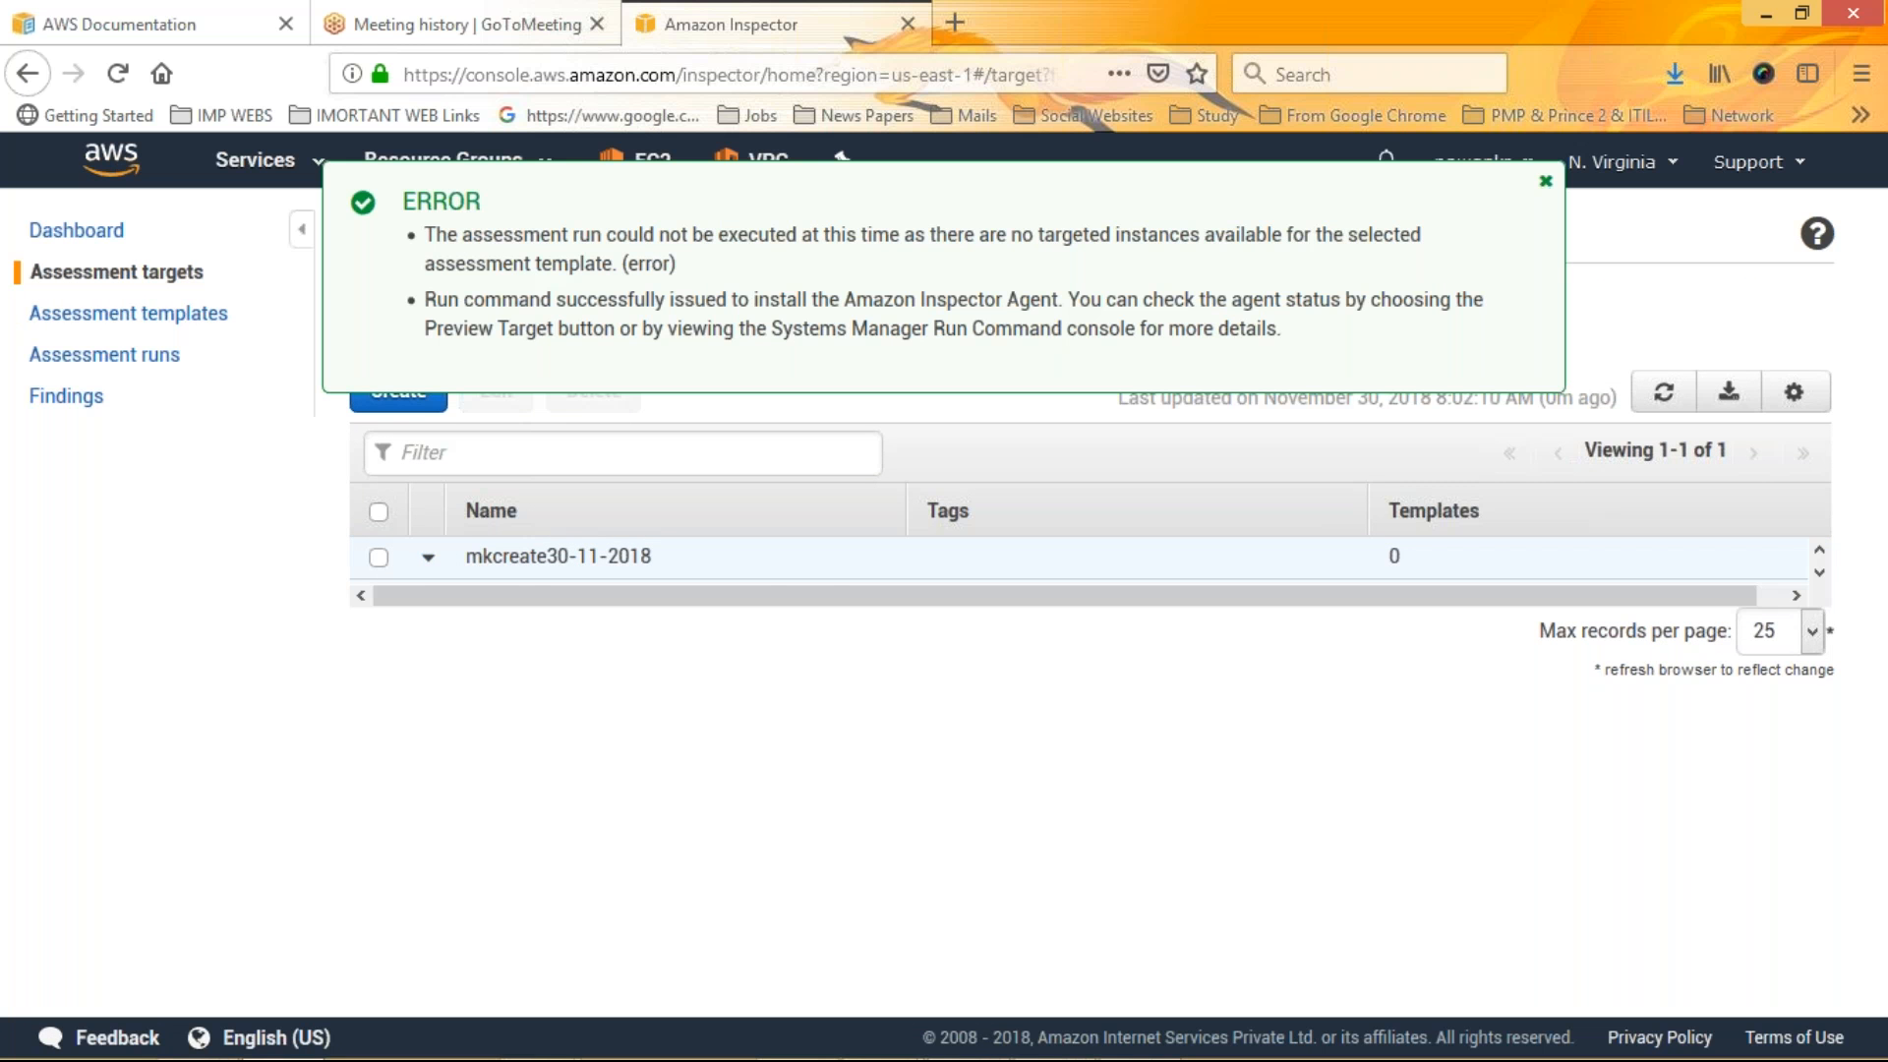
drag(721, 766, 1182, 766)
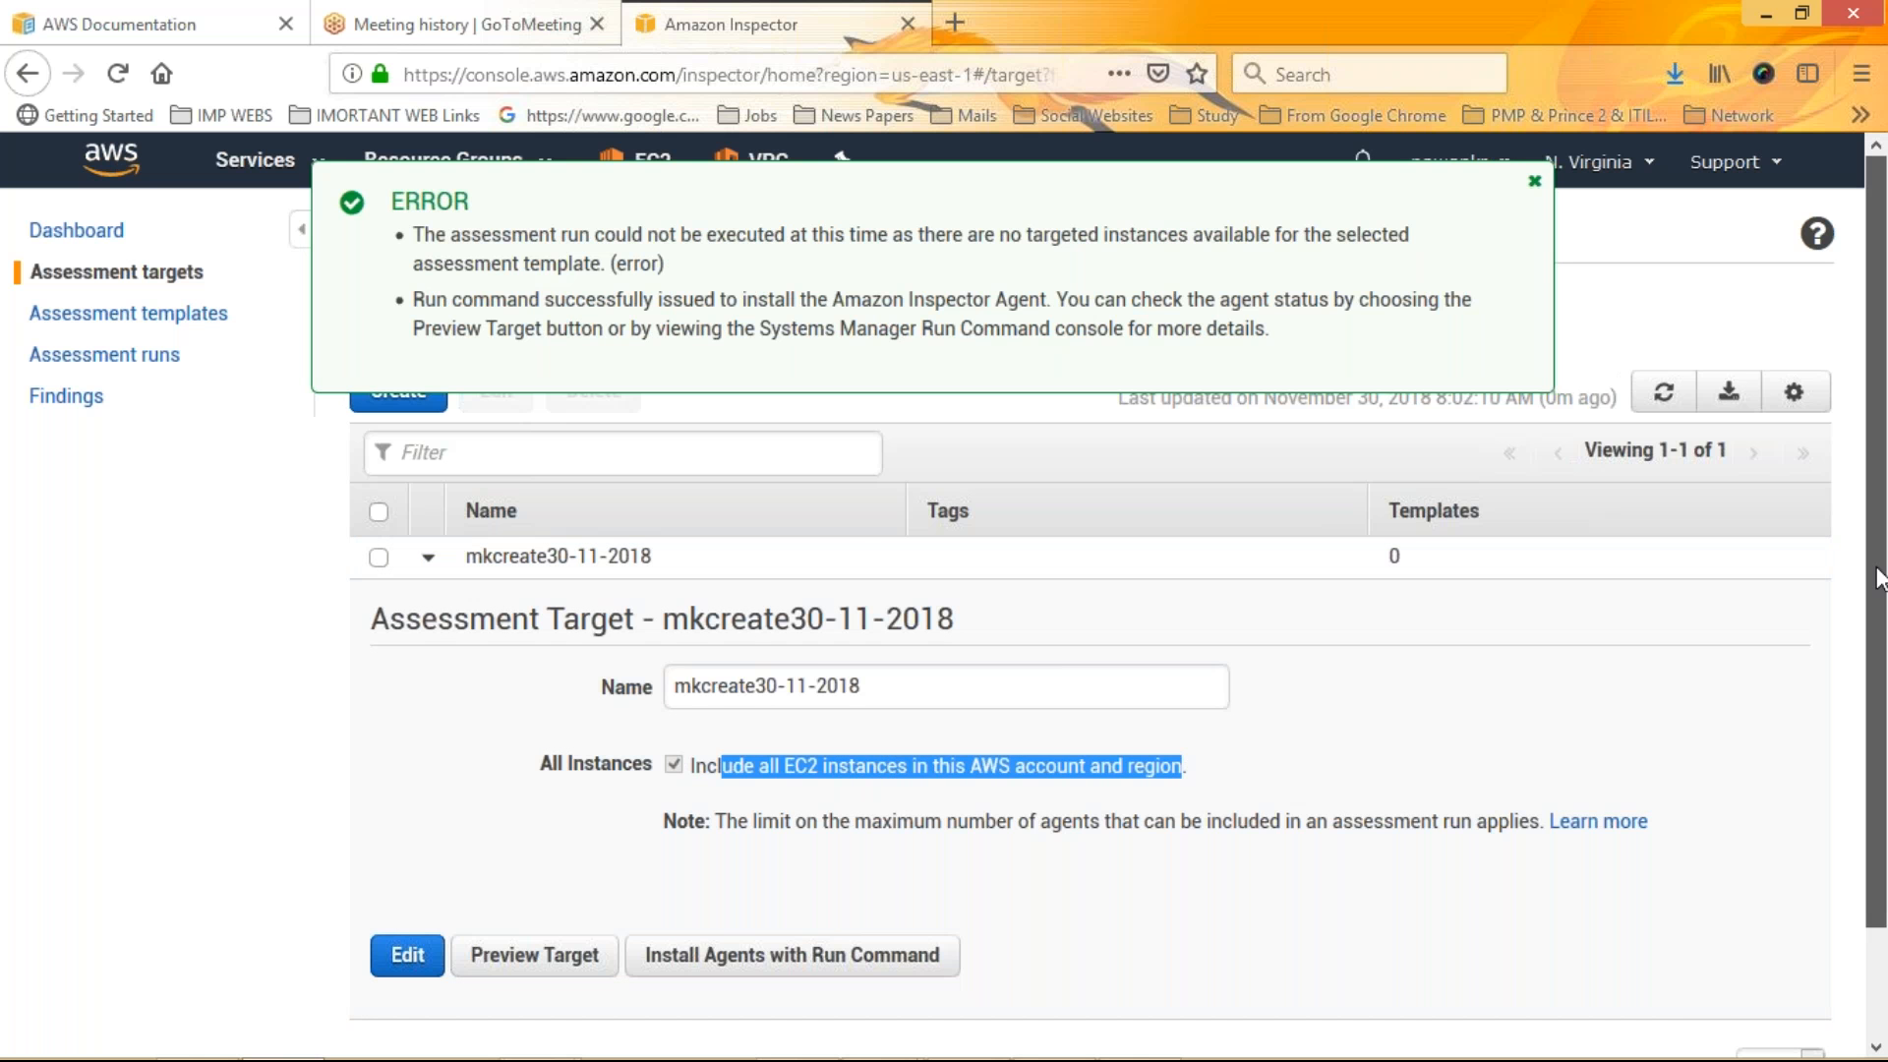
drag(1880, 578, 1881, 649)
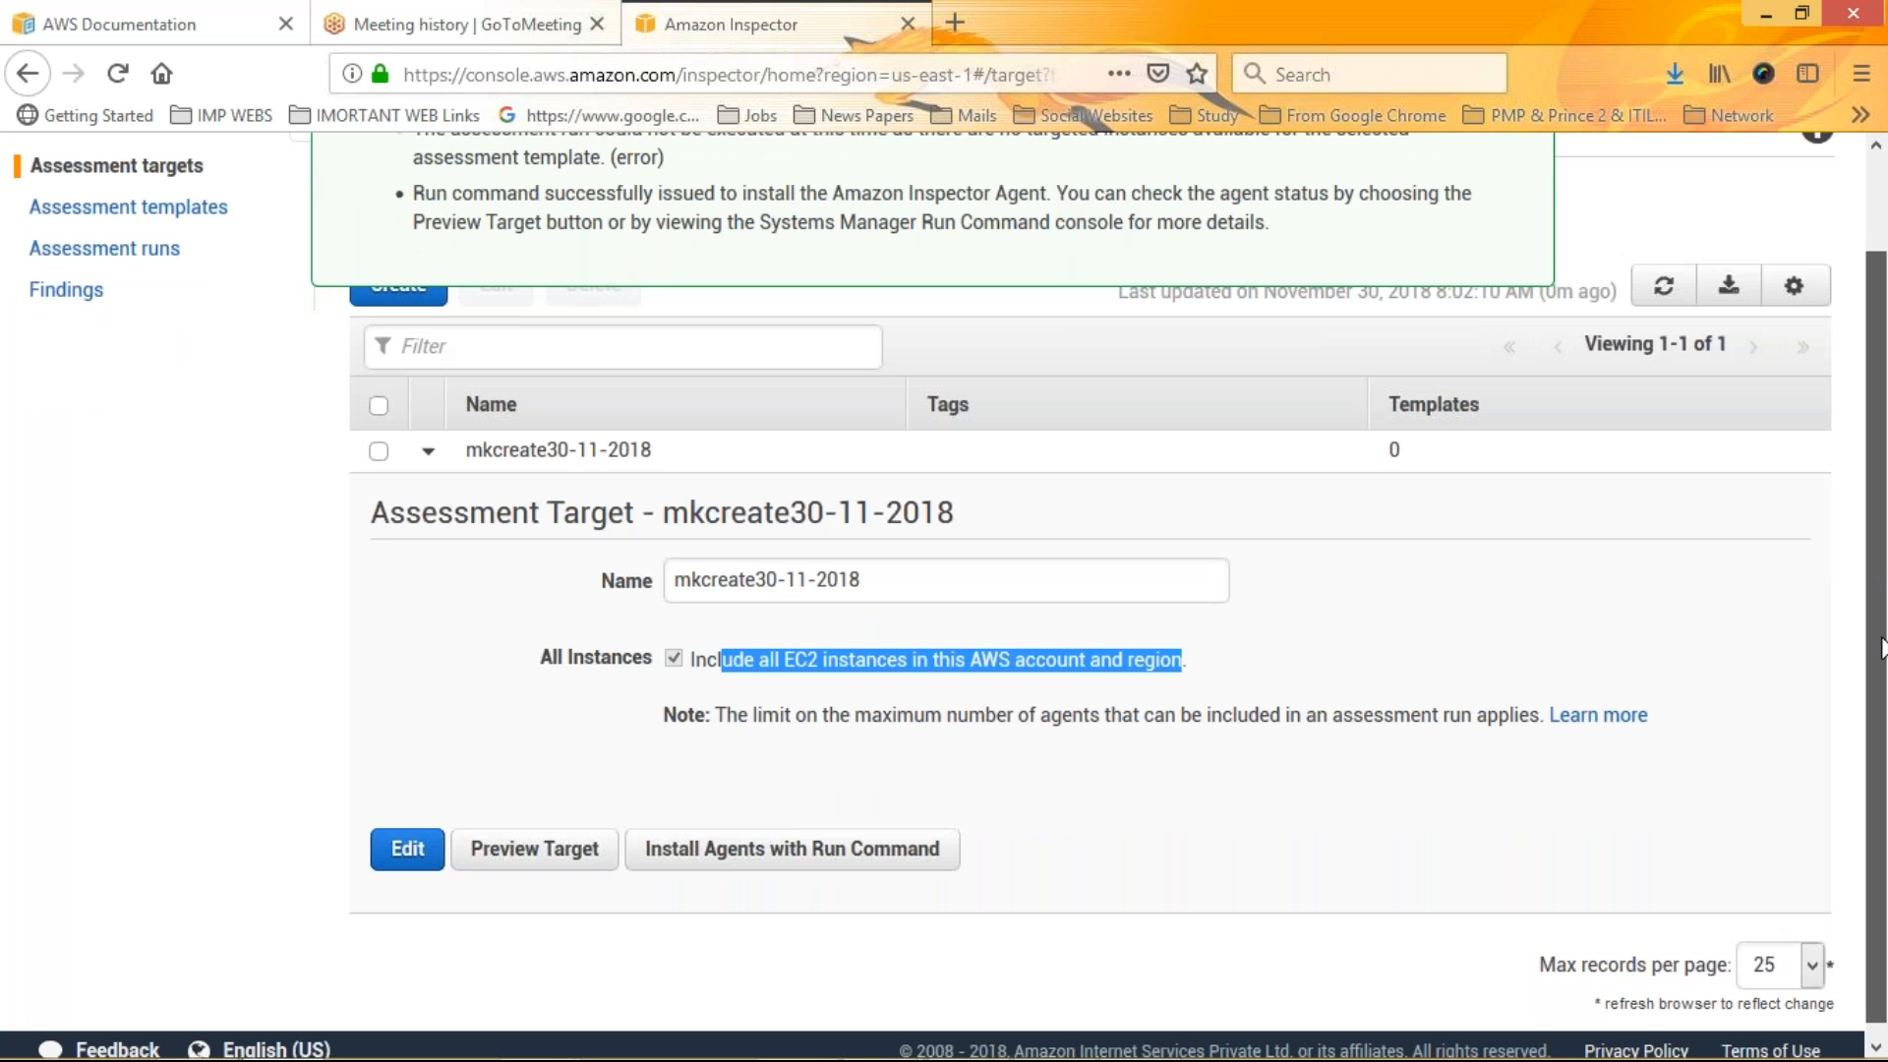
drag(1883, 649, 1880, 664)
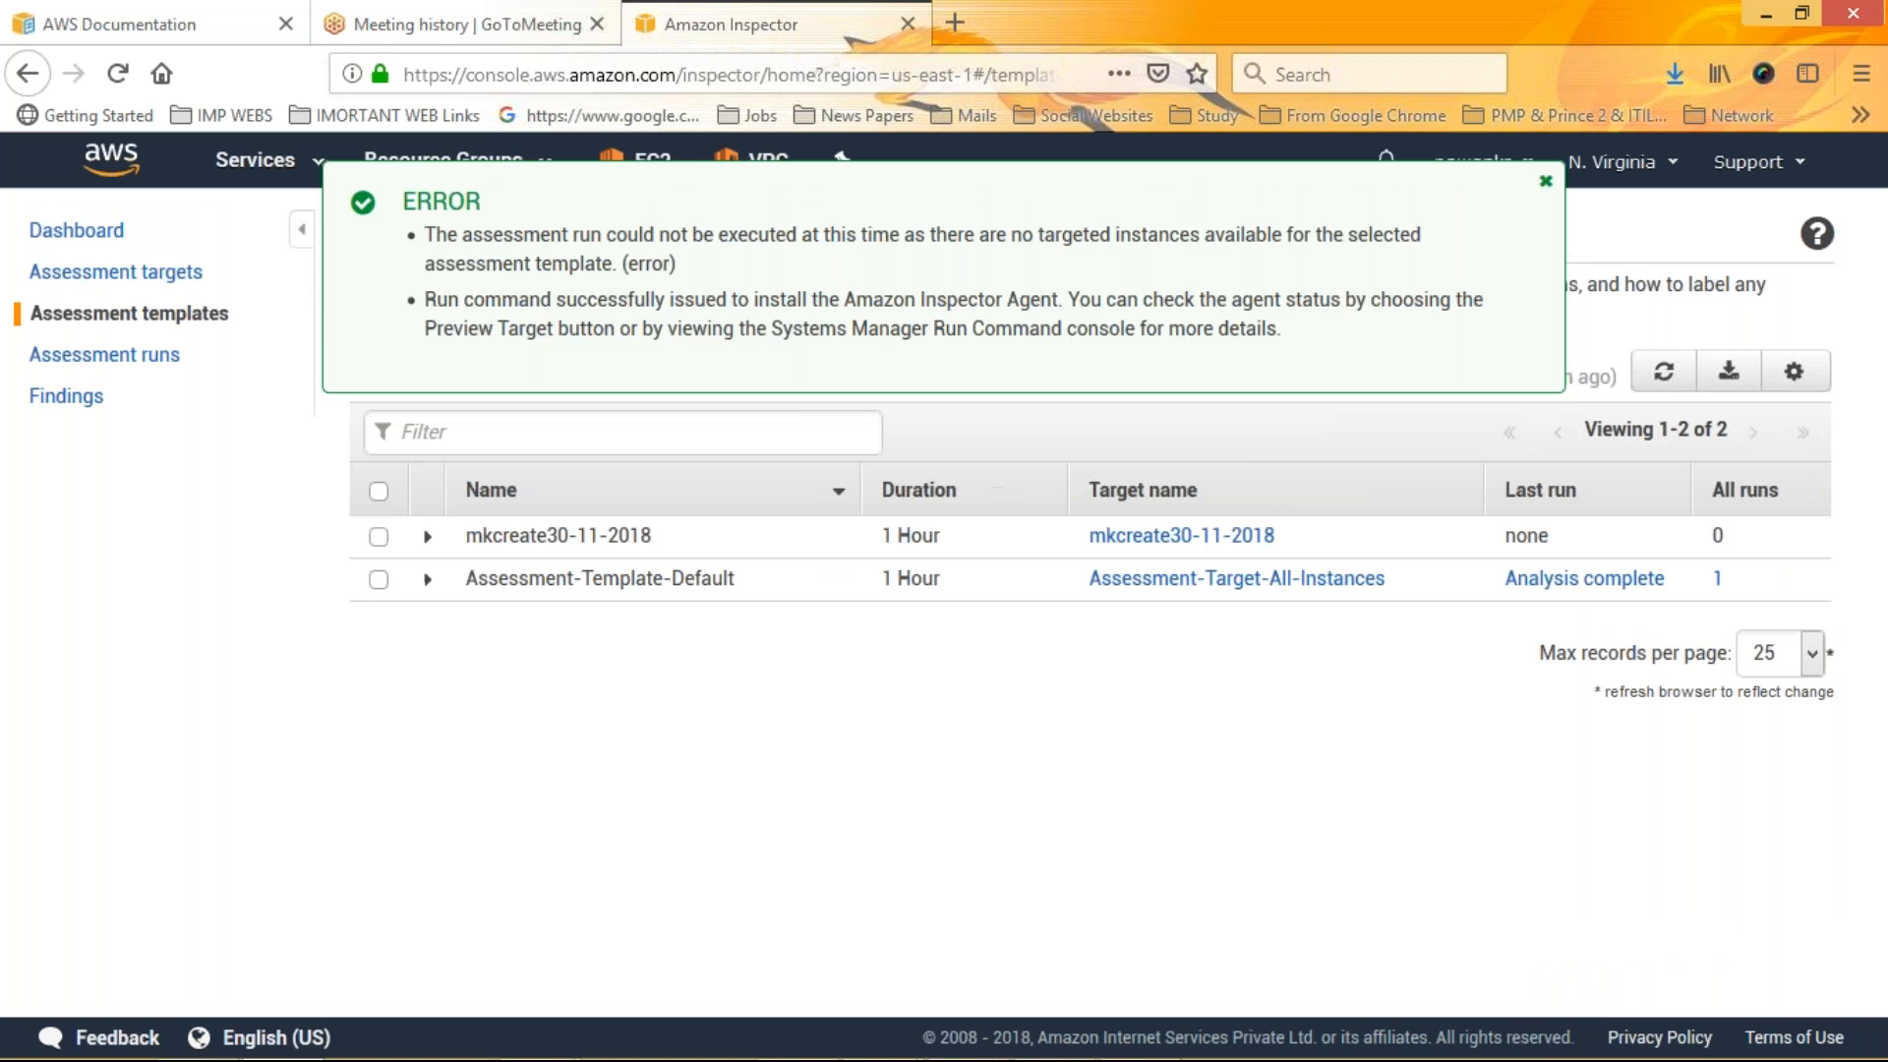
Select Assessment-Template-Default, open its target and follow the target's templates count back to the template
click(378, 579)
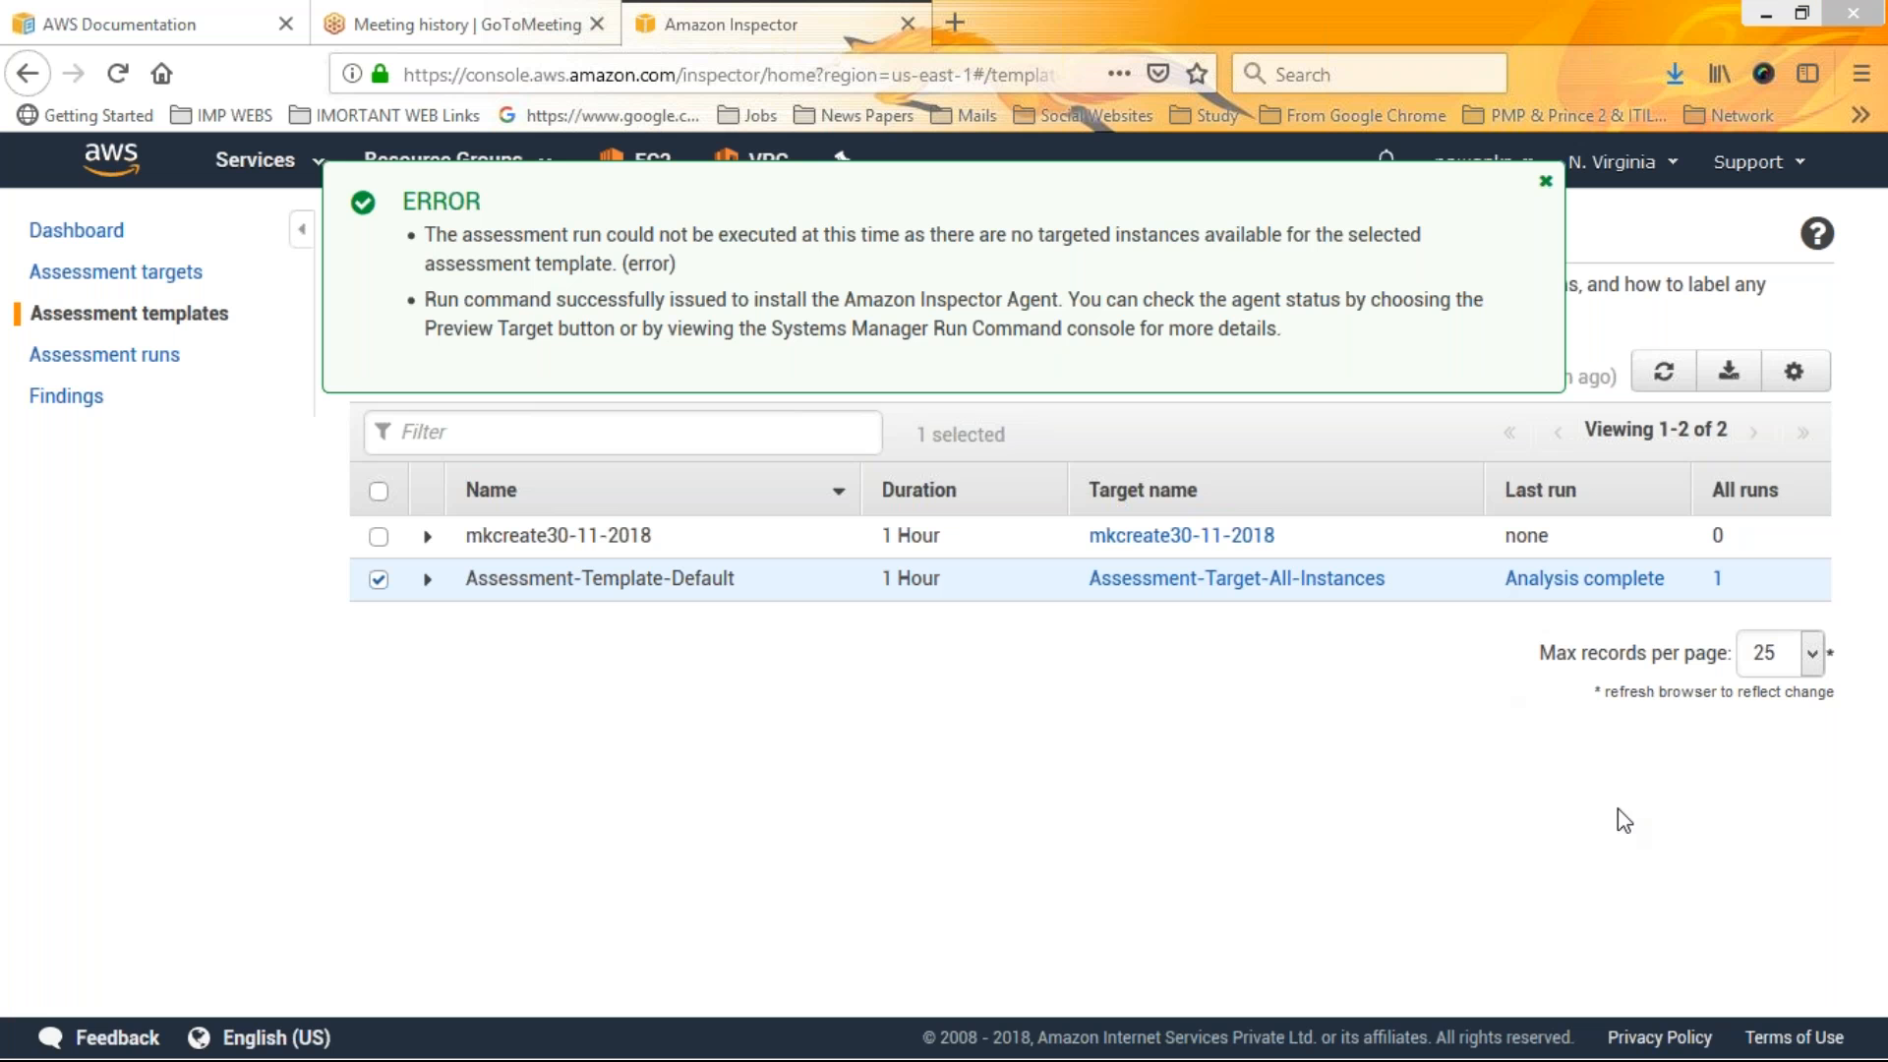
click(1170, 582)
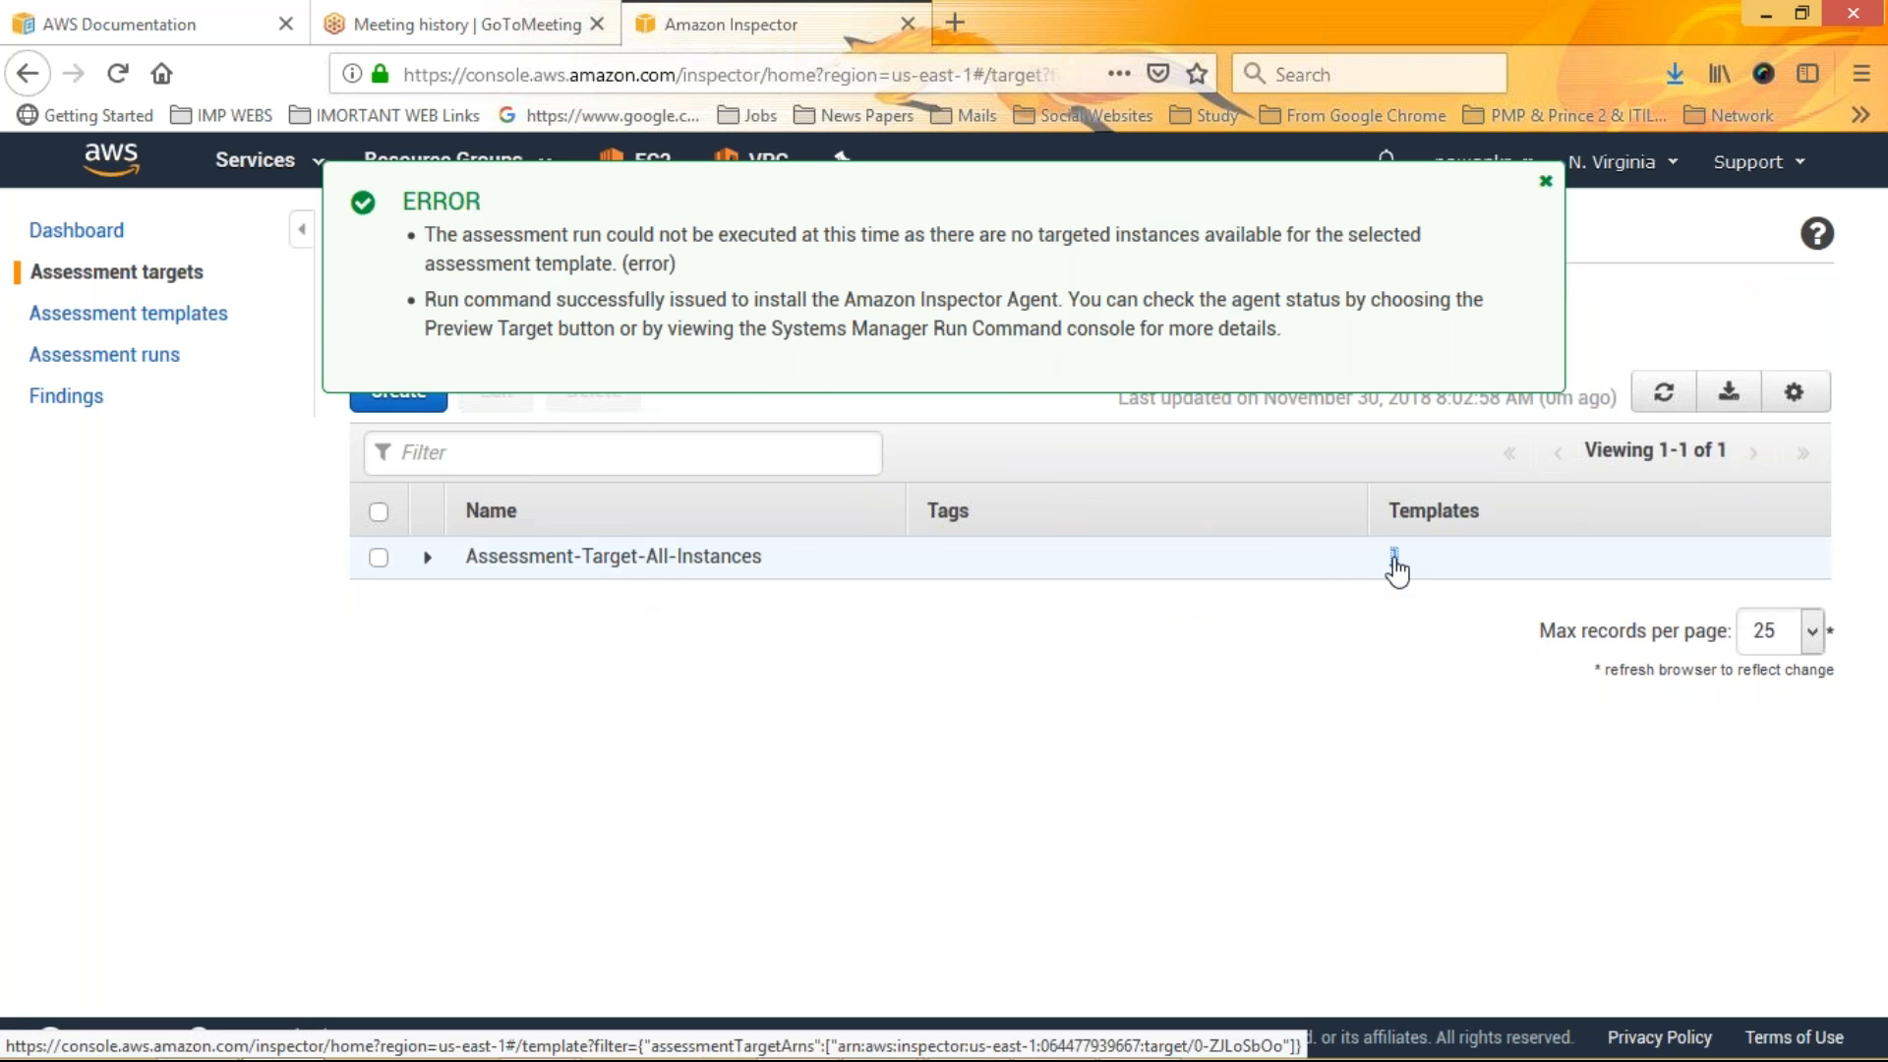
click(1395, 556)
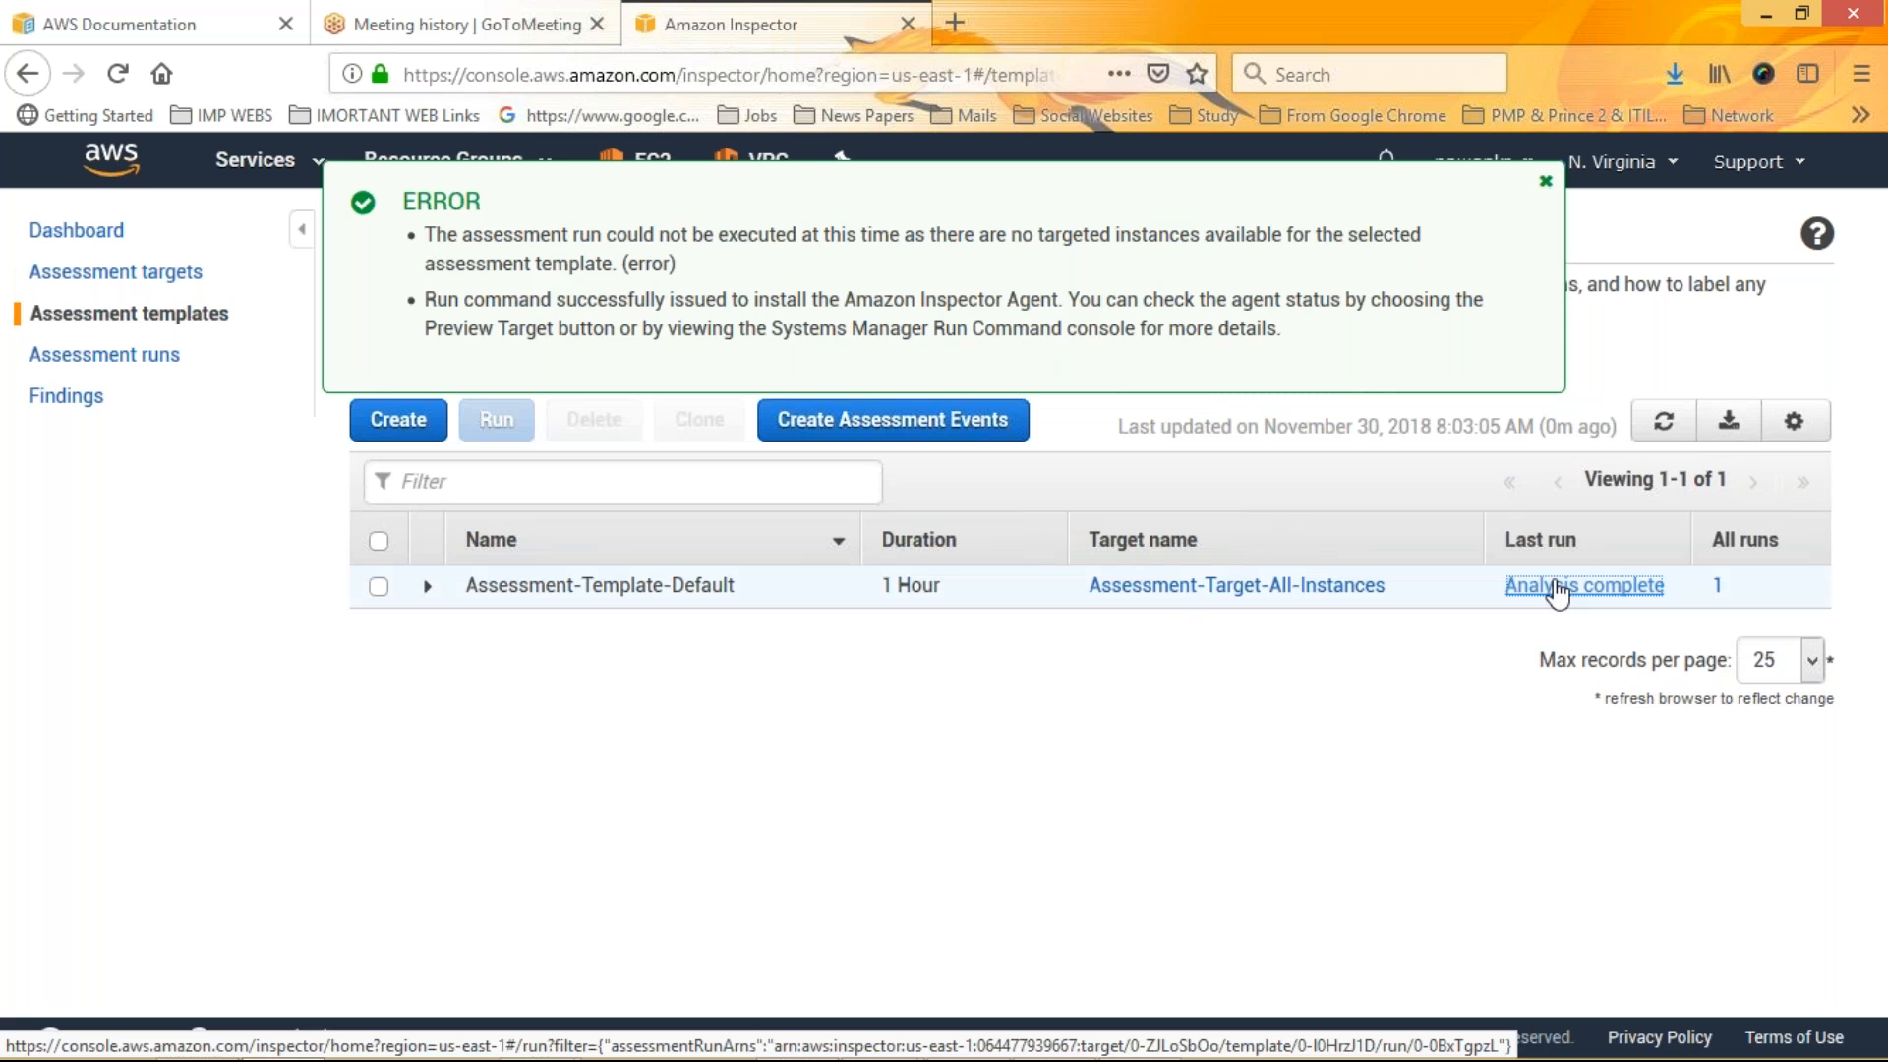
Open the Default template's last run, return to its template, and go to the Findings page
click(1557, 588)
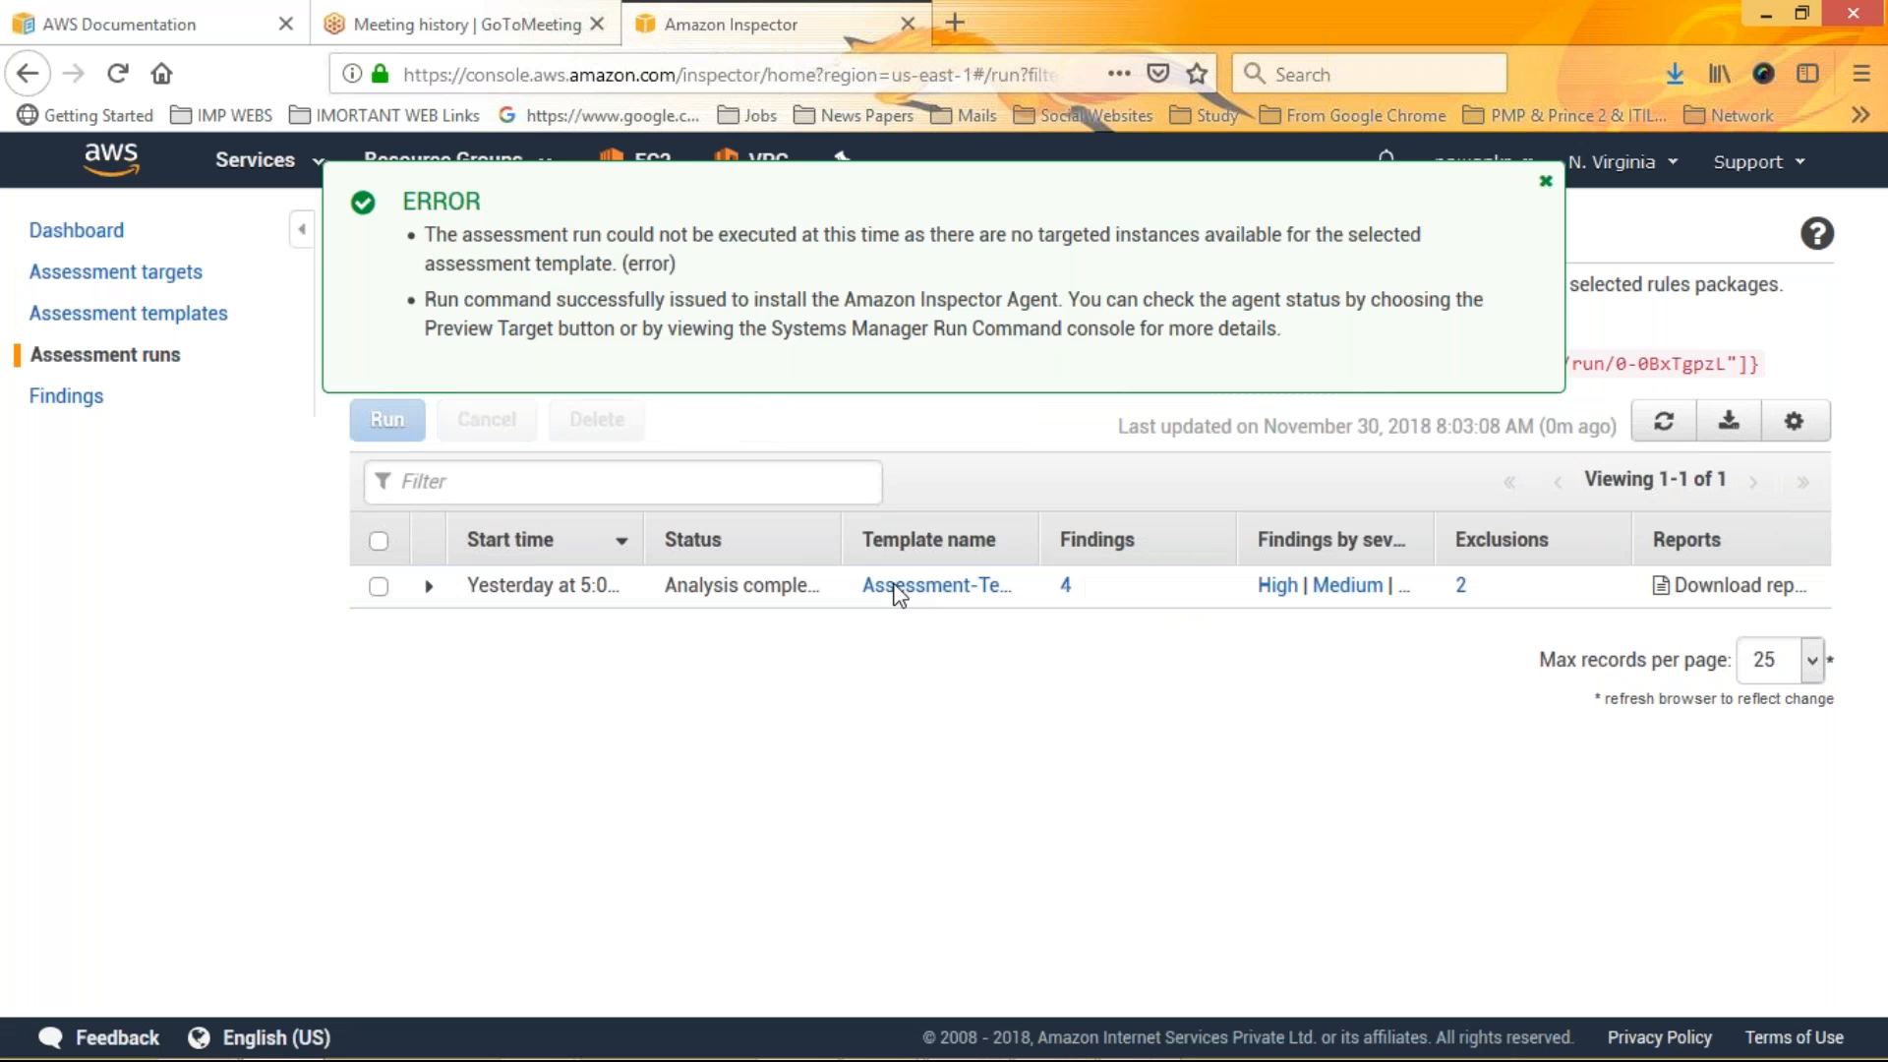
click(951, 590)
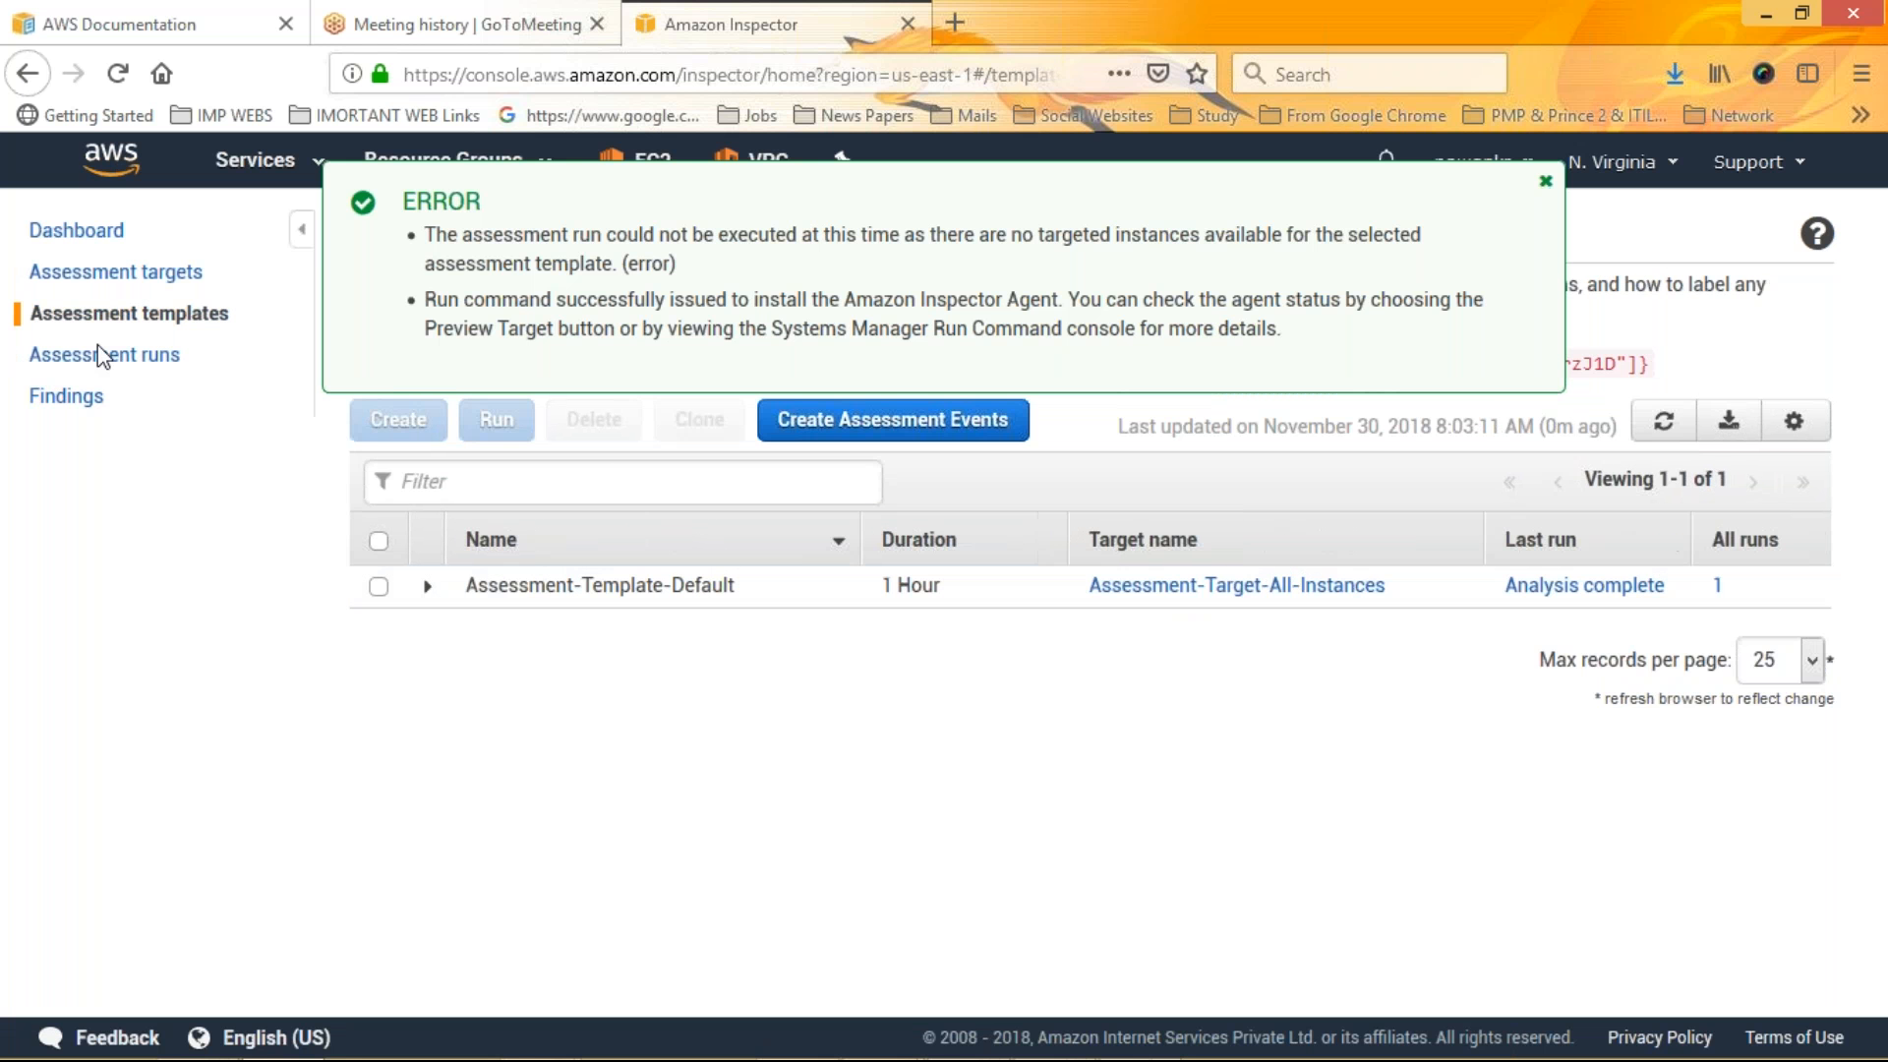
click(65, 395)
Highlight the error message's explanation lines and dismiss the error banner
drag(602, 257, 1138, 275)
click(623, 241)
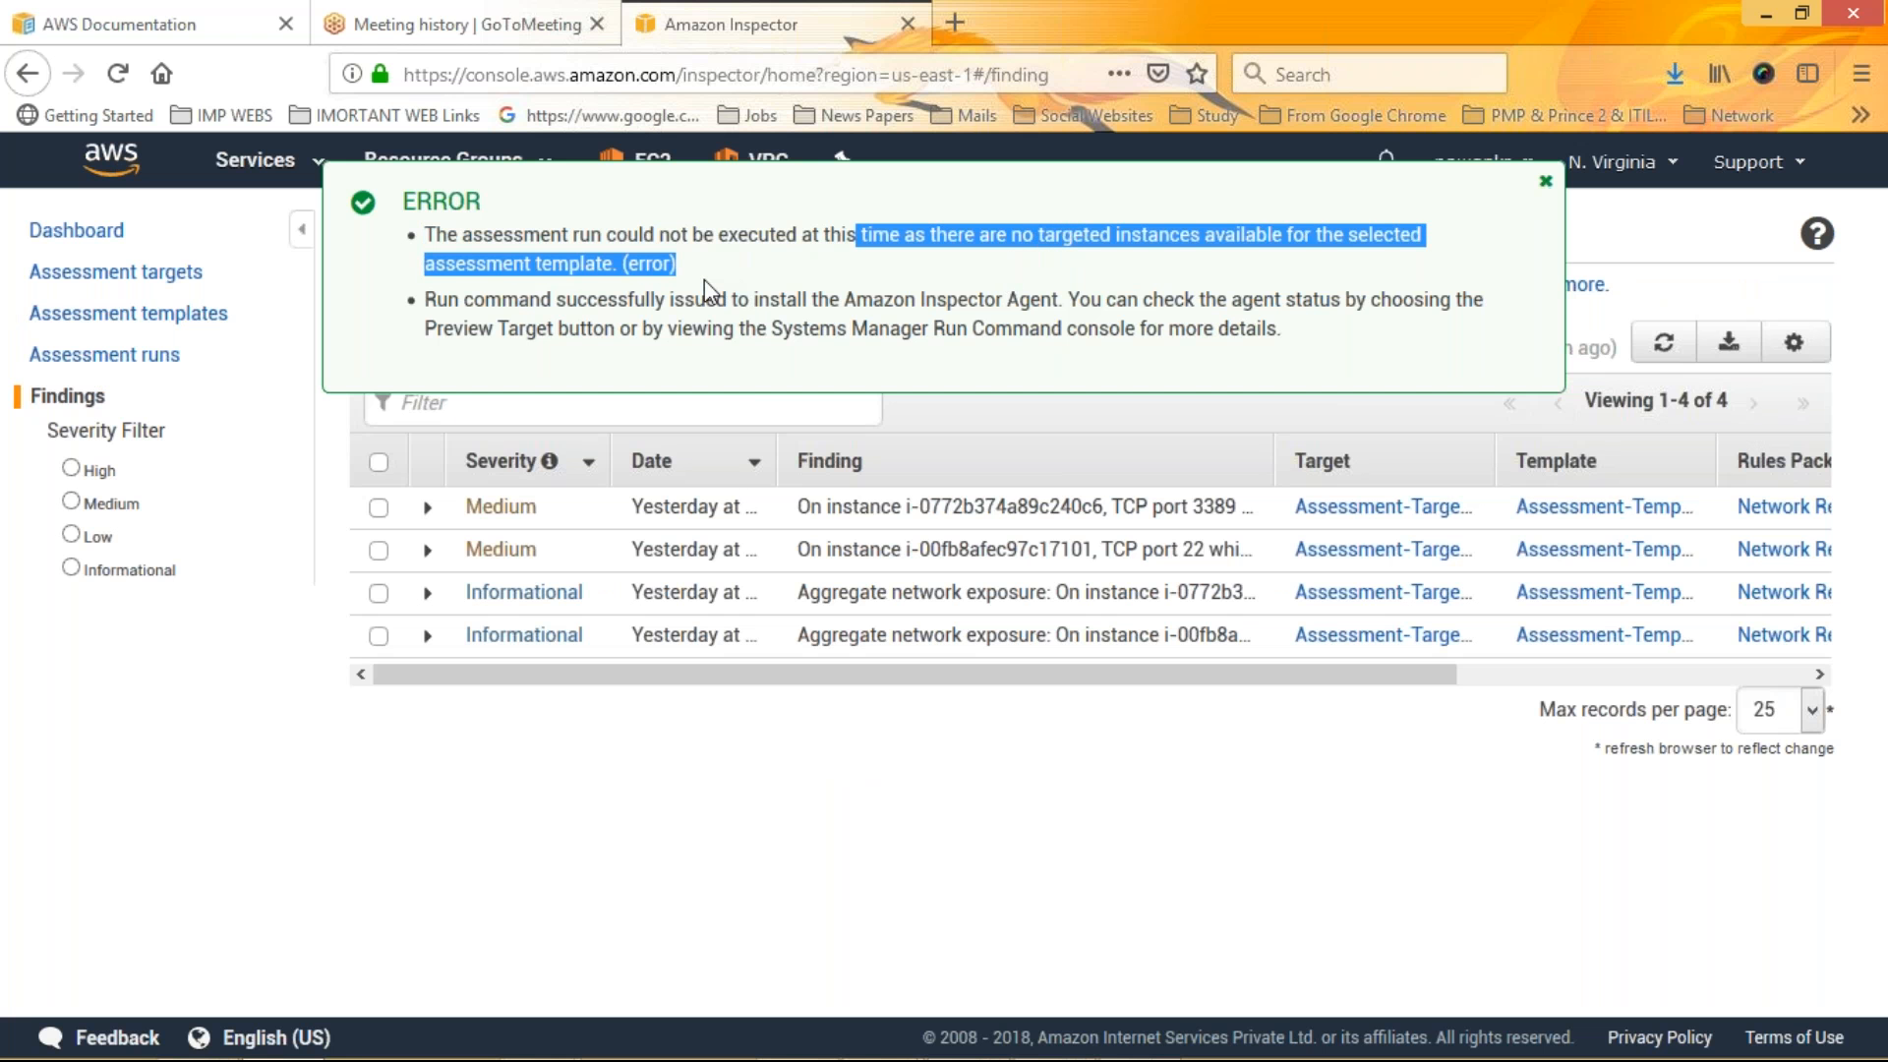
click(1062, 293)
drag(1062, 293, 424, 299)
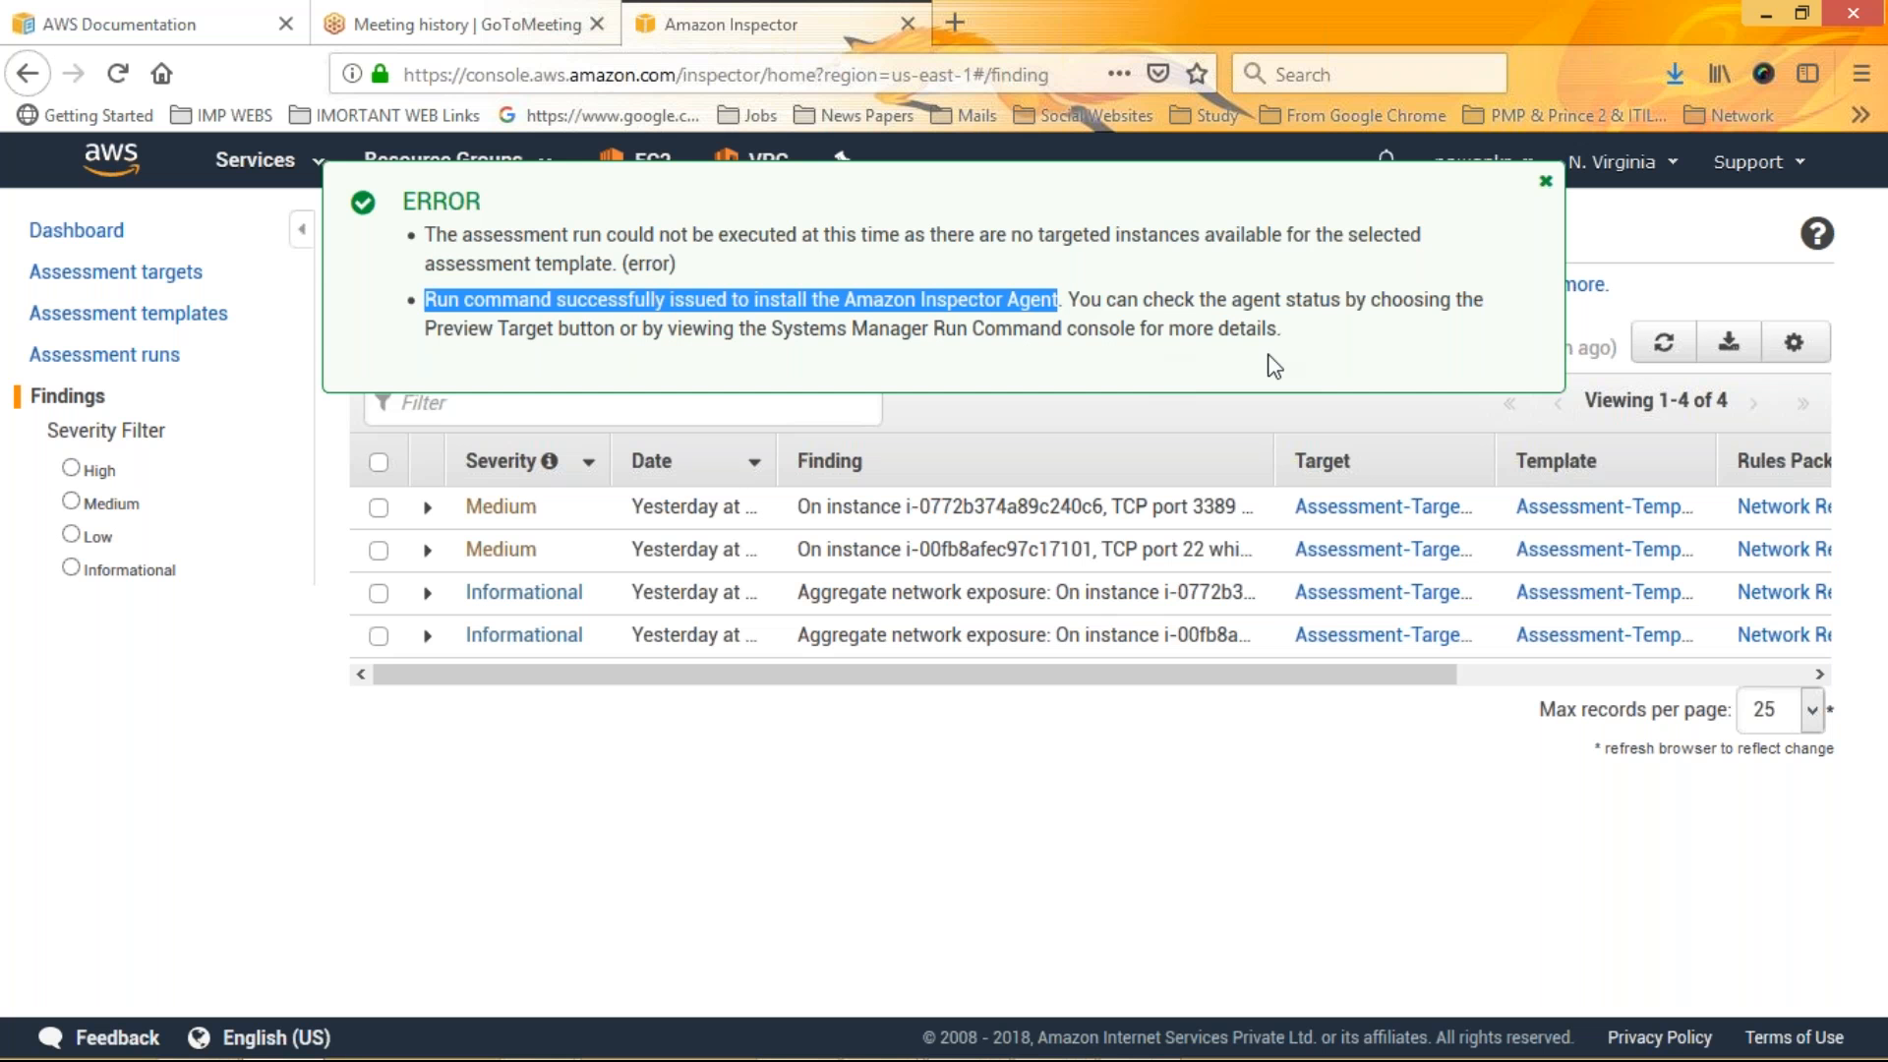
click(1546, 185)
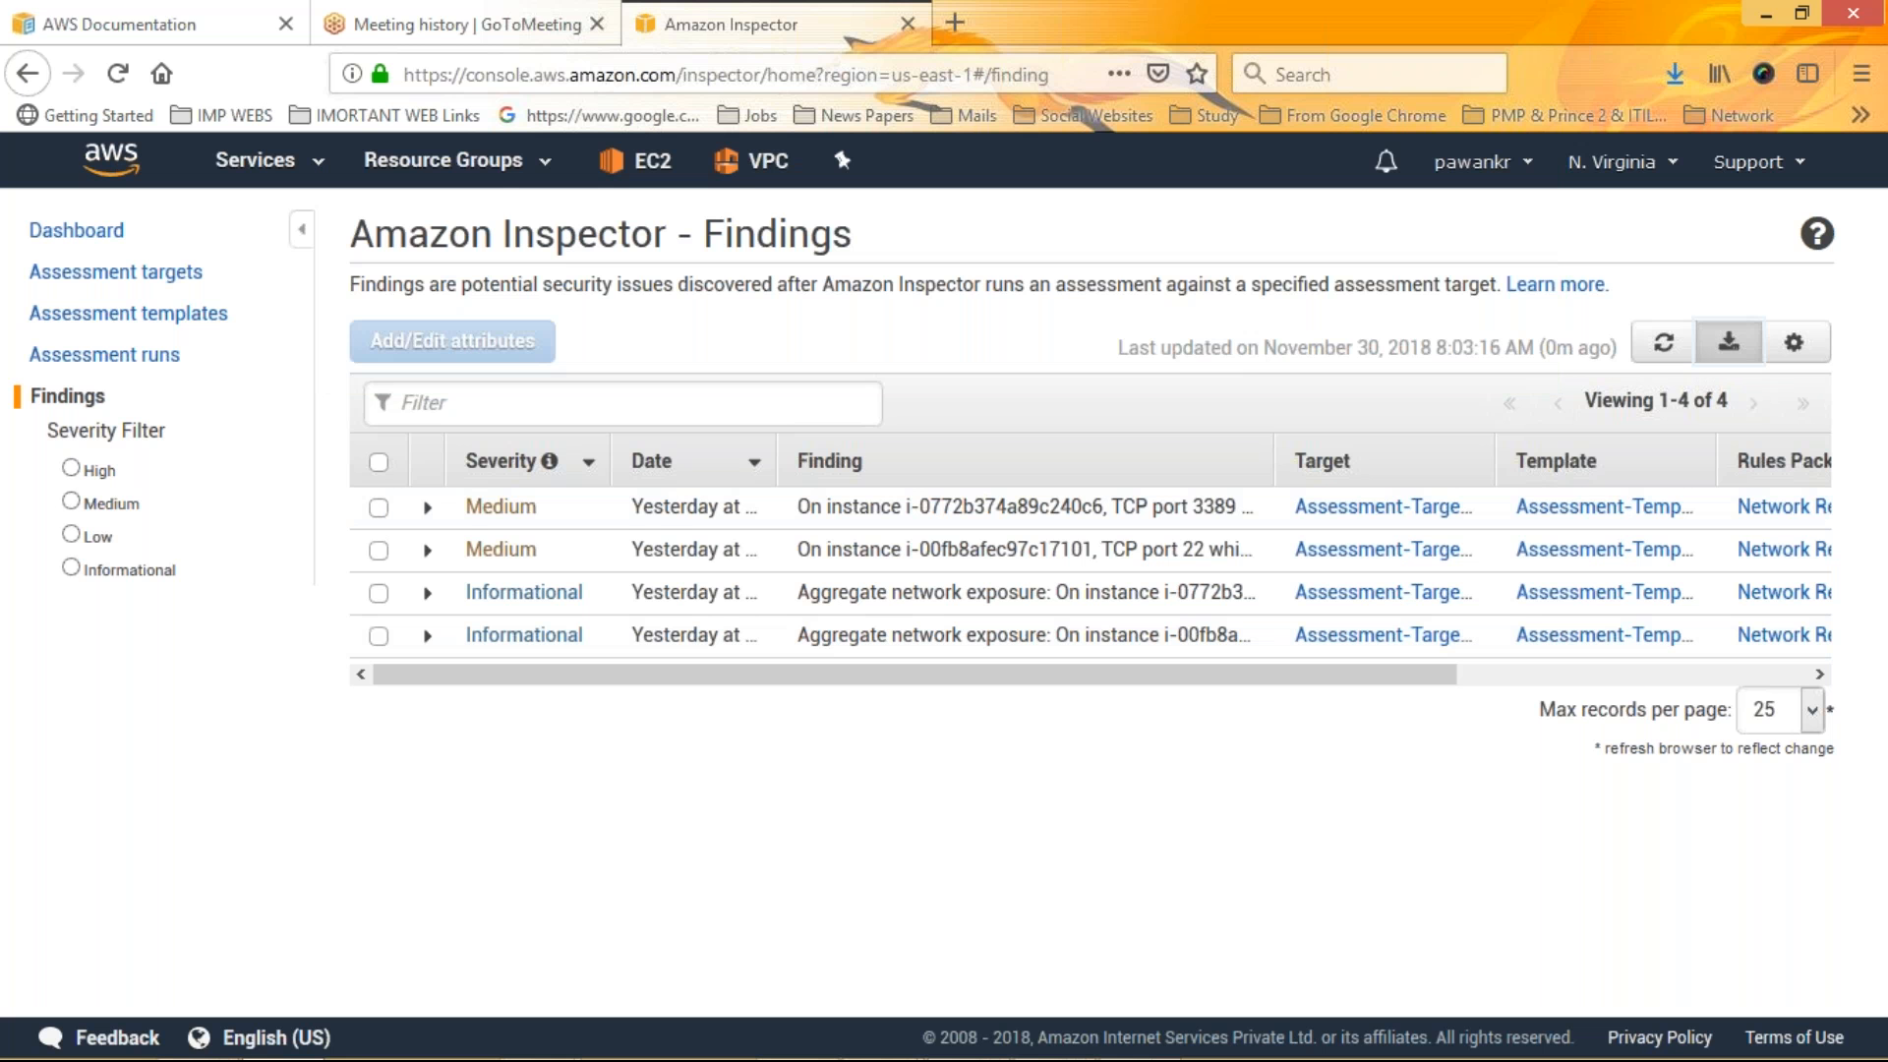
Export the findings grid as CSV with all columns and scroll across the findings table
click(1729, 342)
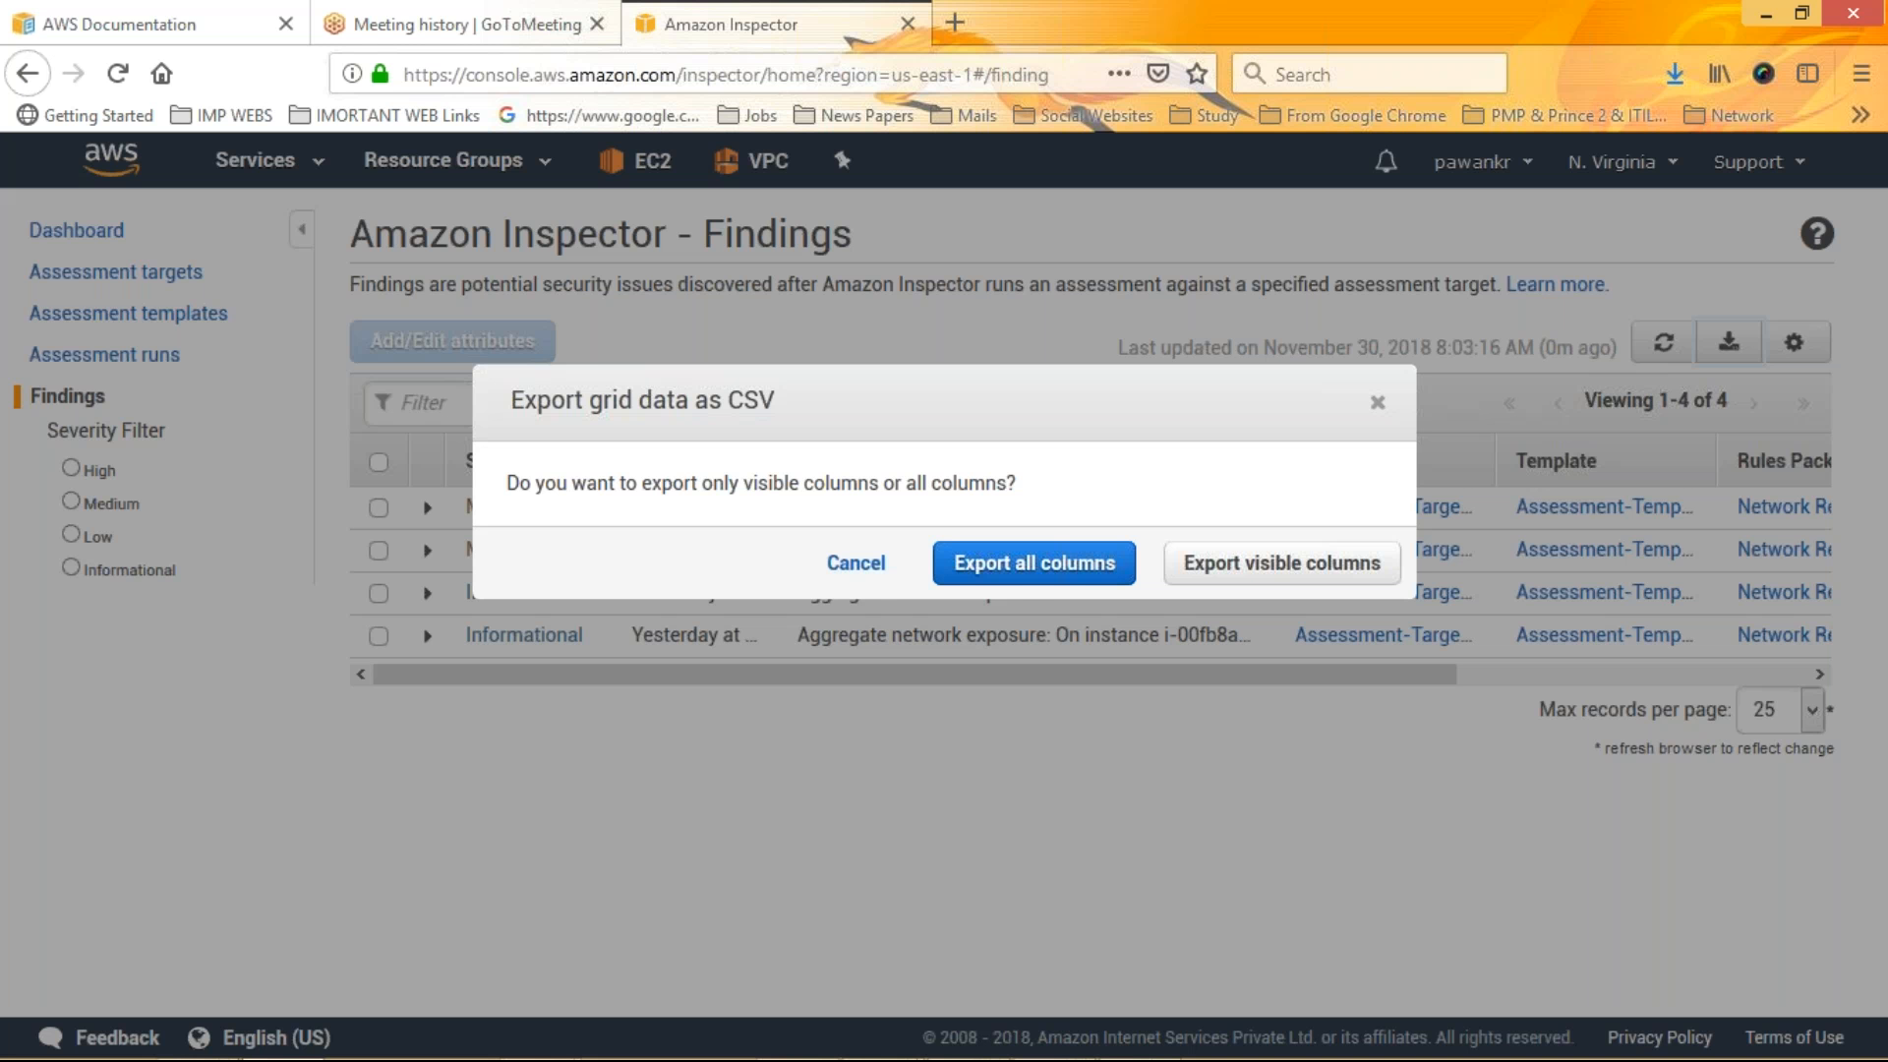
click(1035, 563)
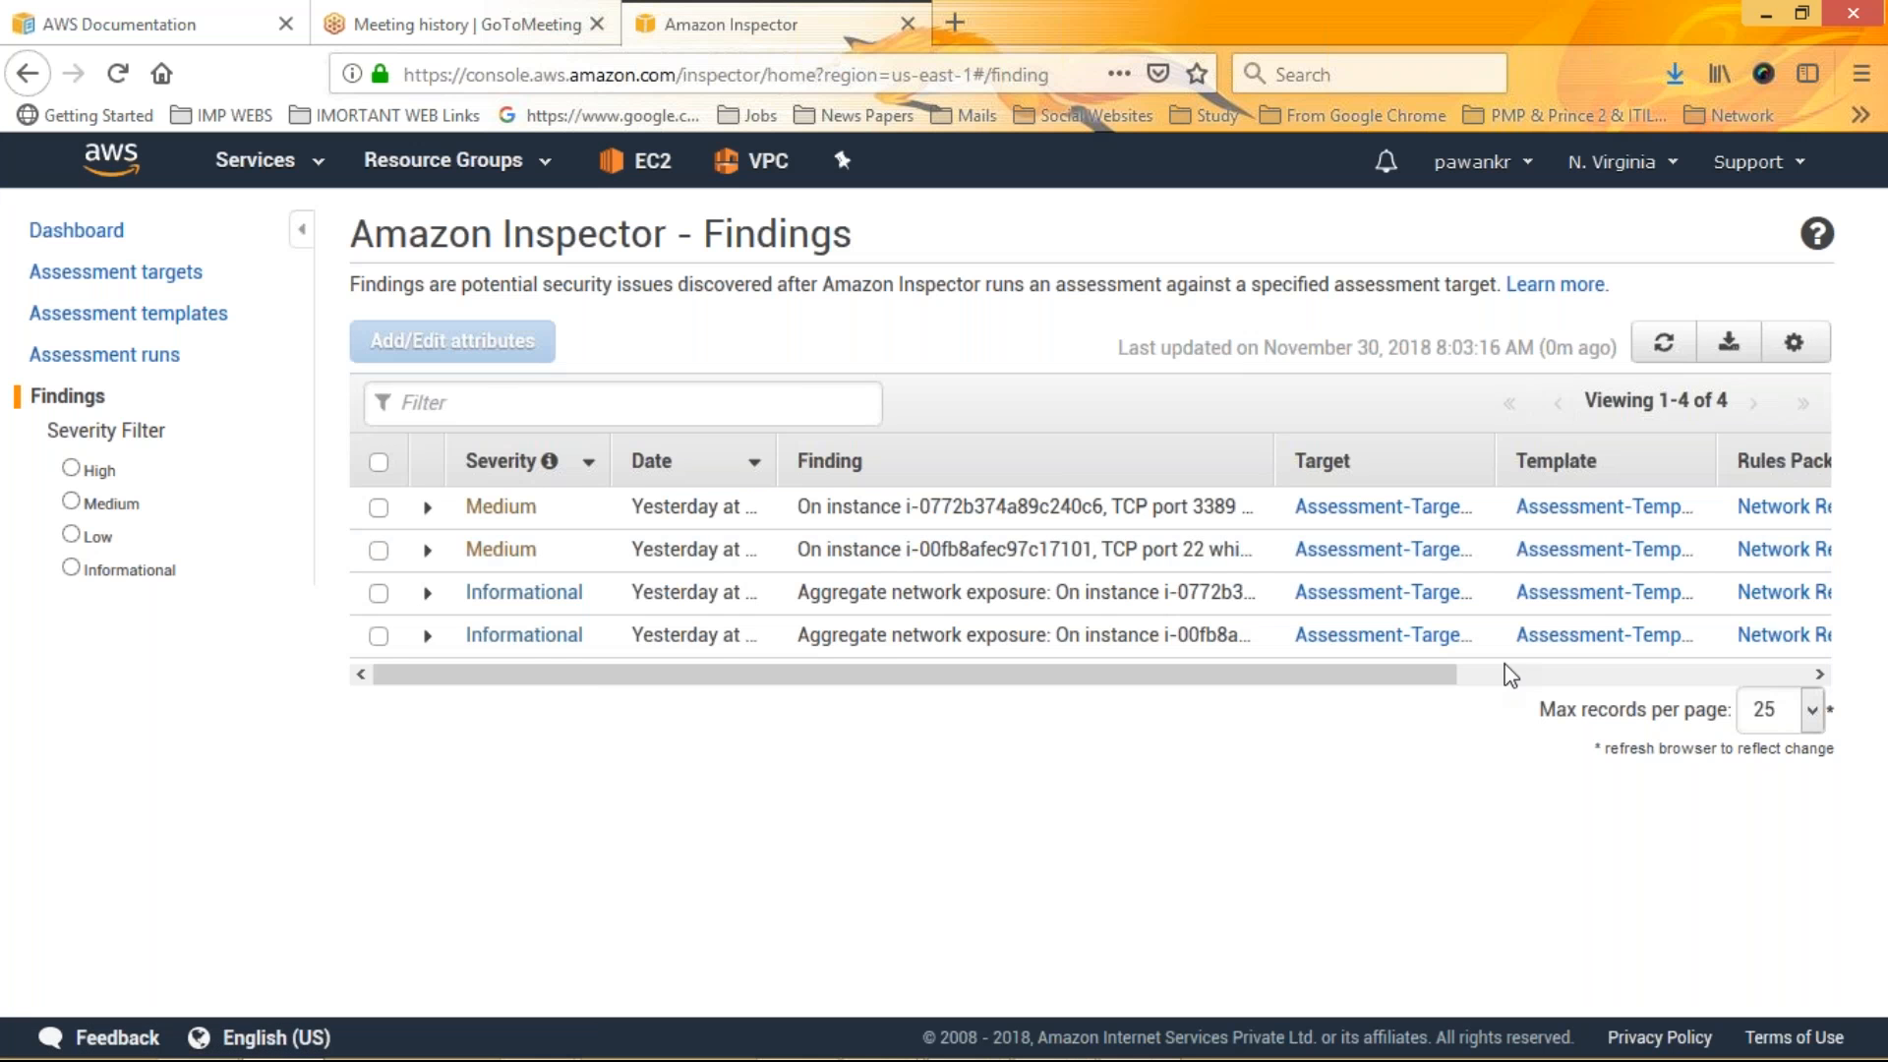
scroll(1510, 676, right, 3)
scroll(1623, 635, right, 1)
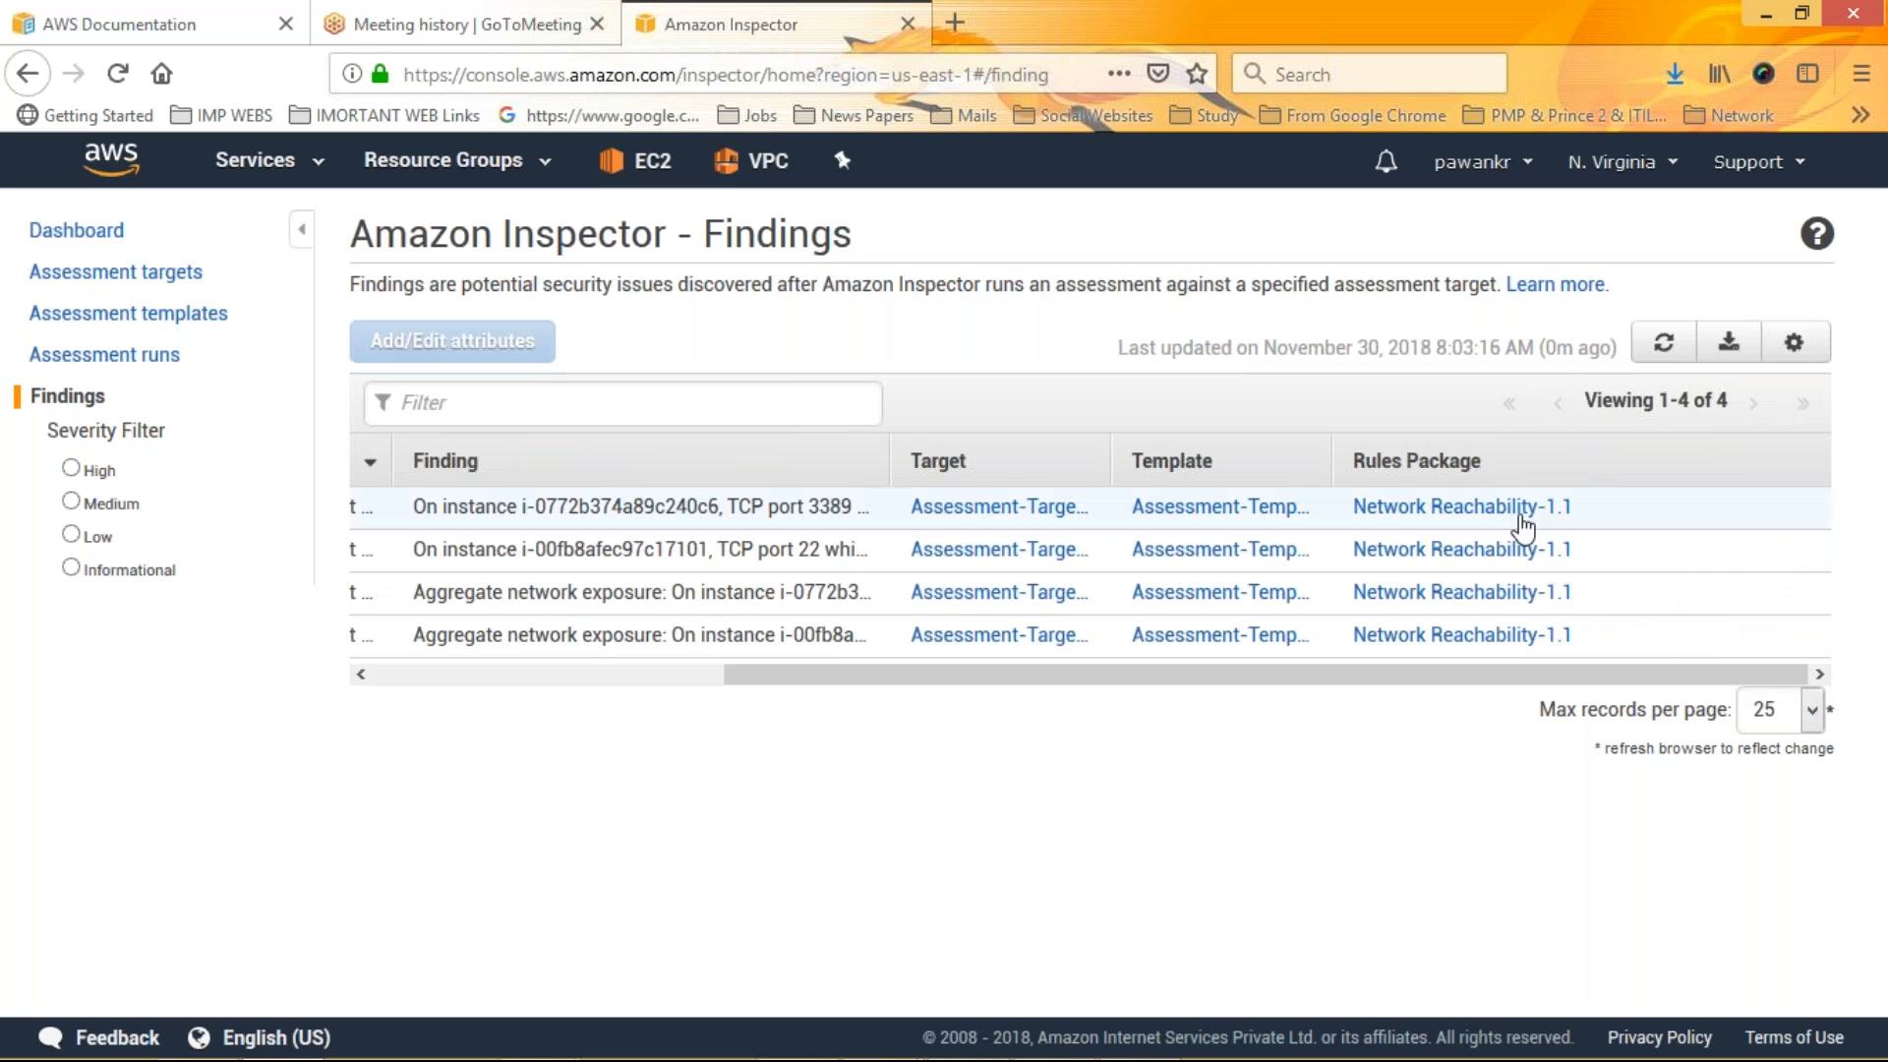
click(604, 675)
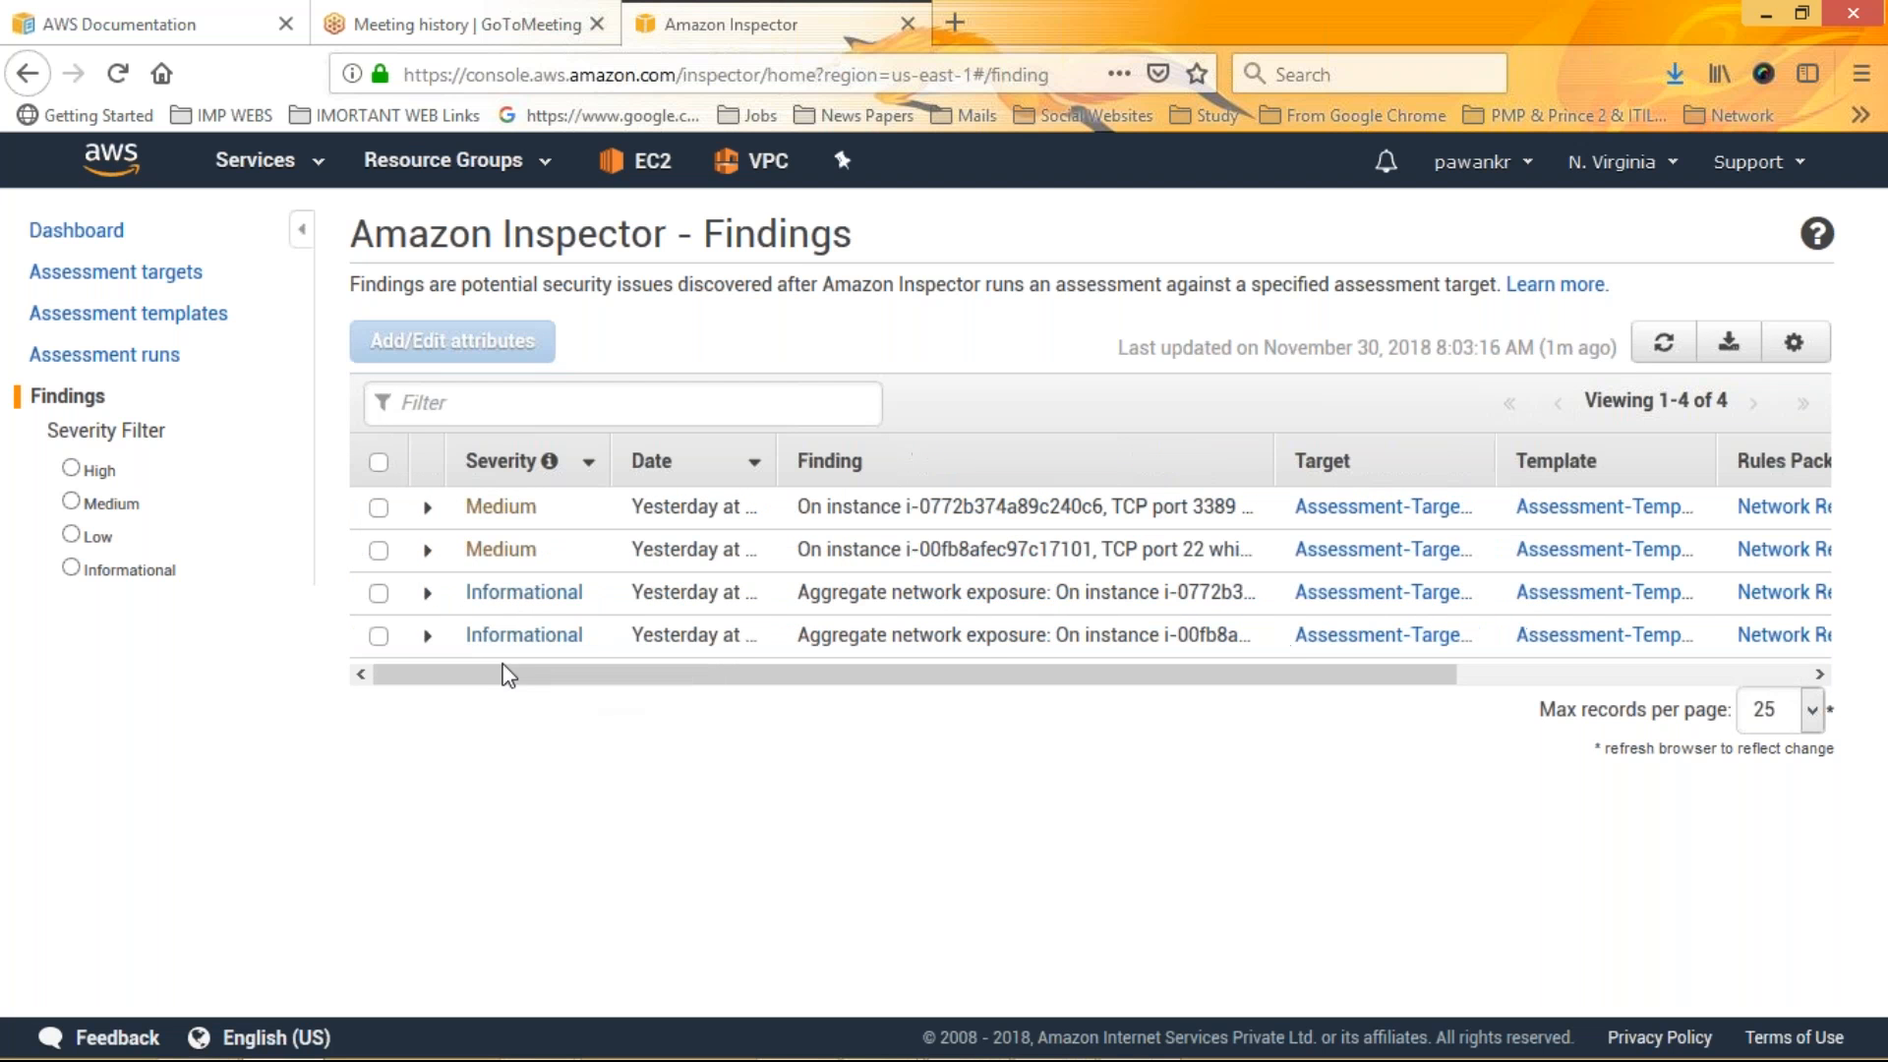
Expand the first Informational finding's details, open its run, and return to Findings
click(429, 594)
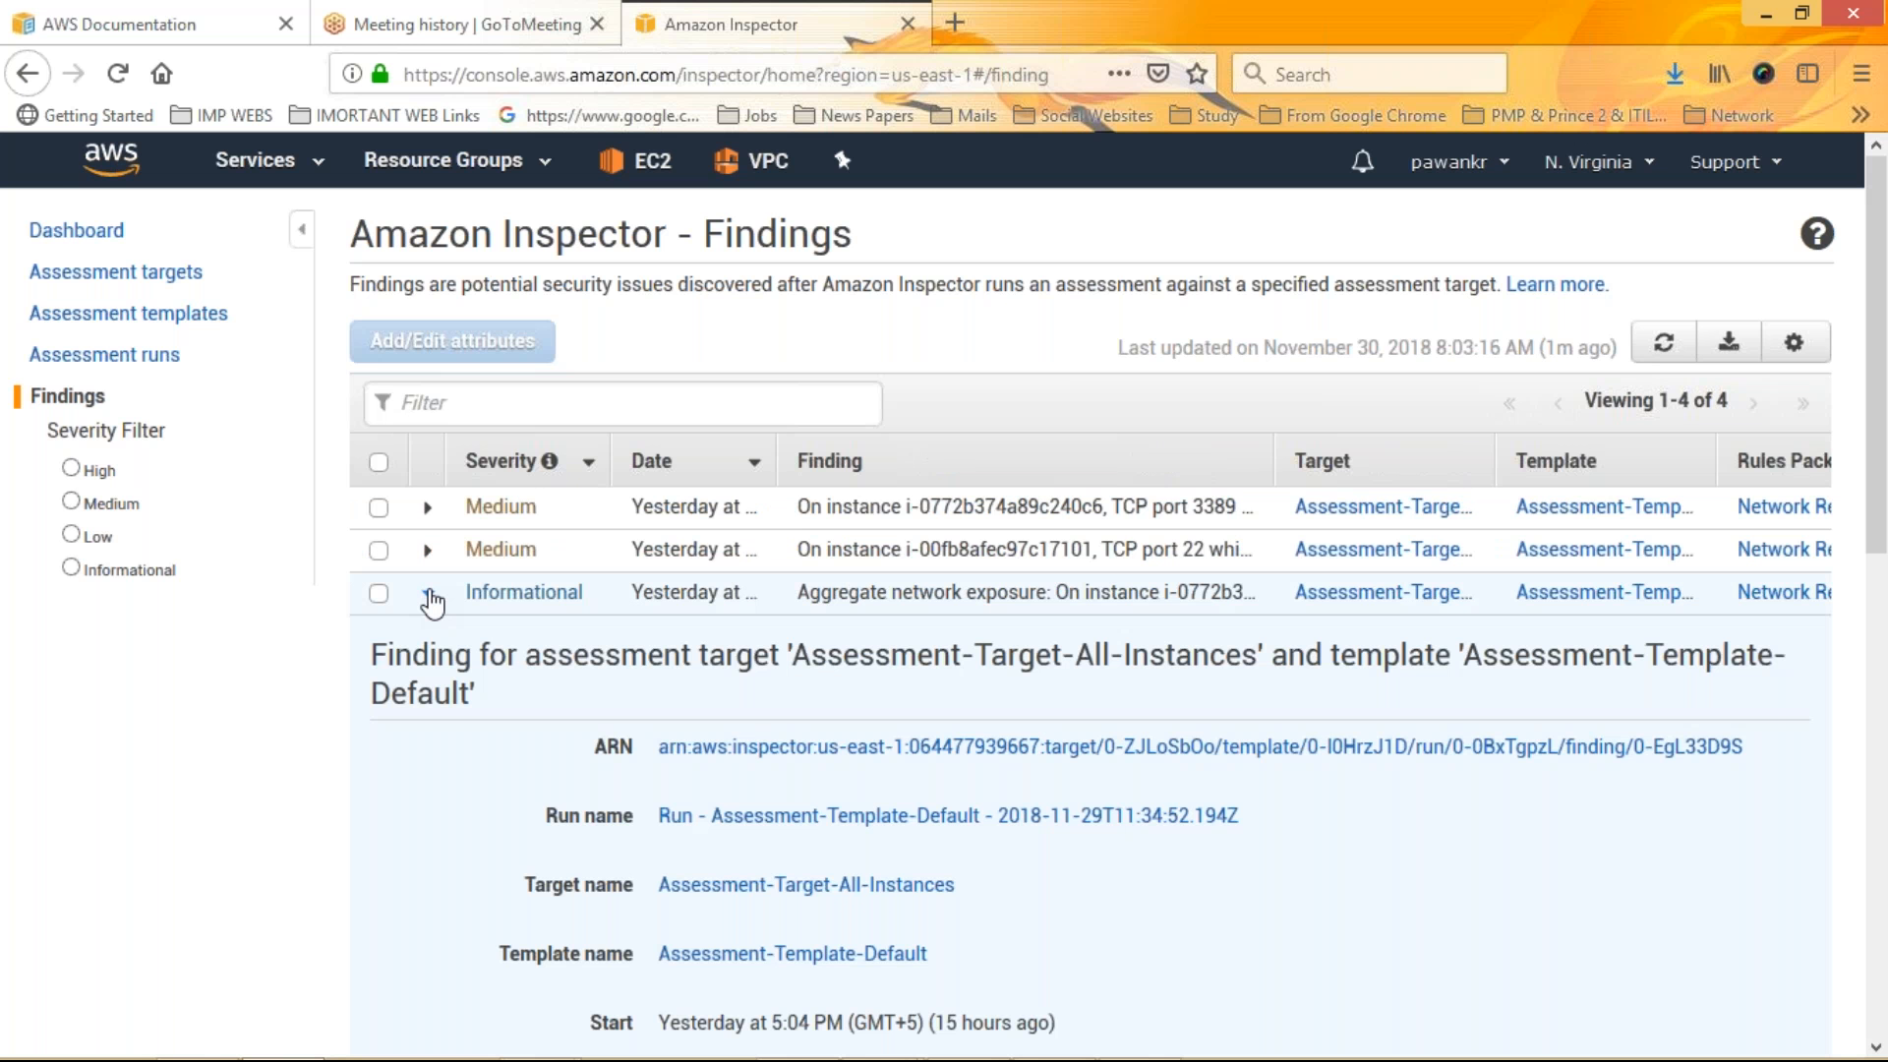
drag(1880, 423, 1884, 666)
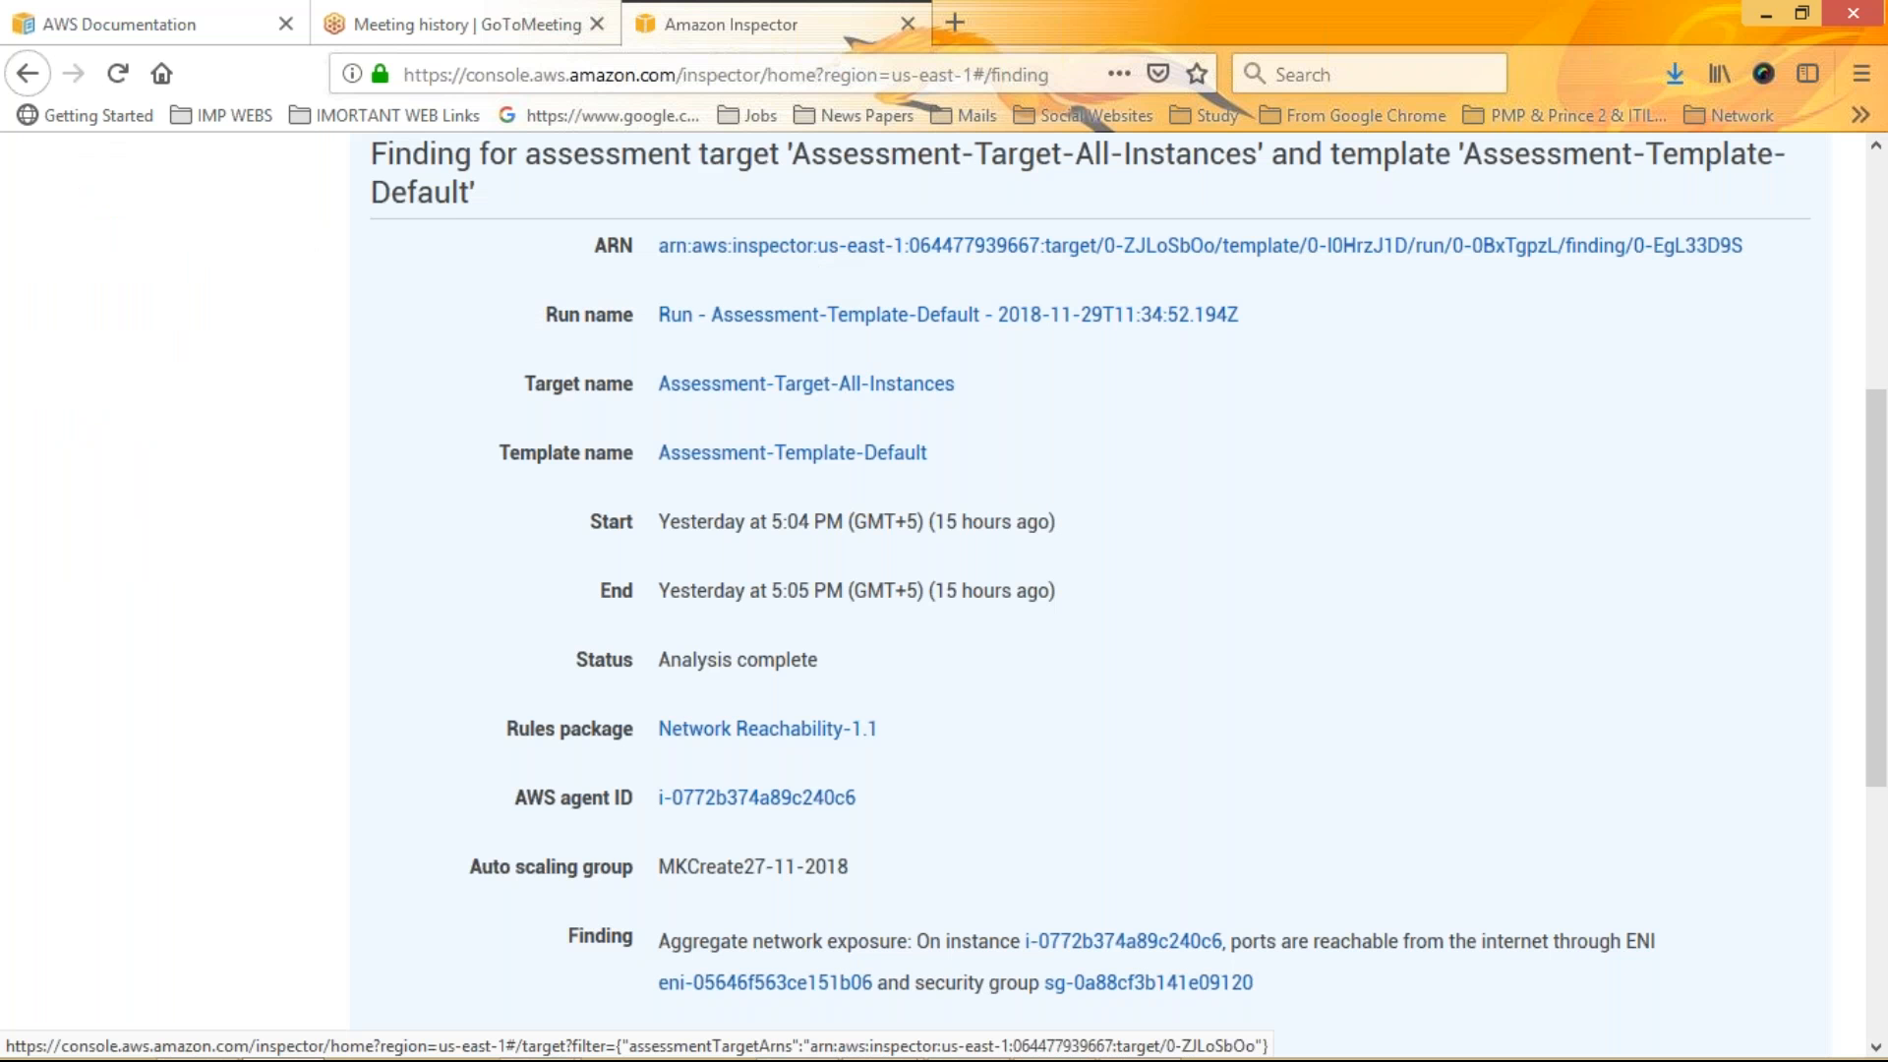
click(917, 320)
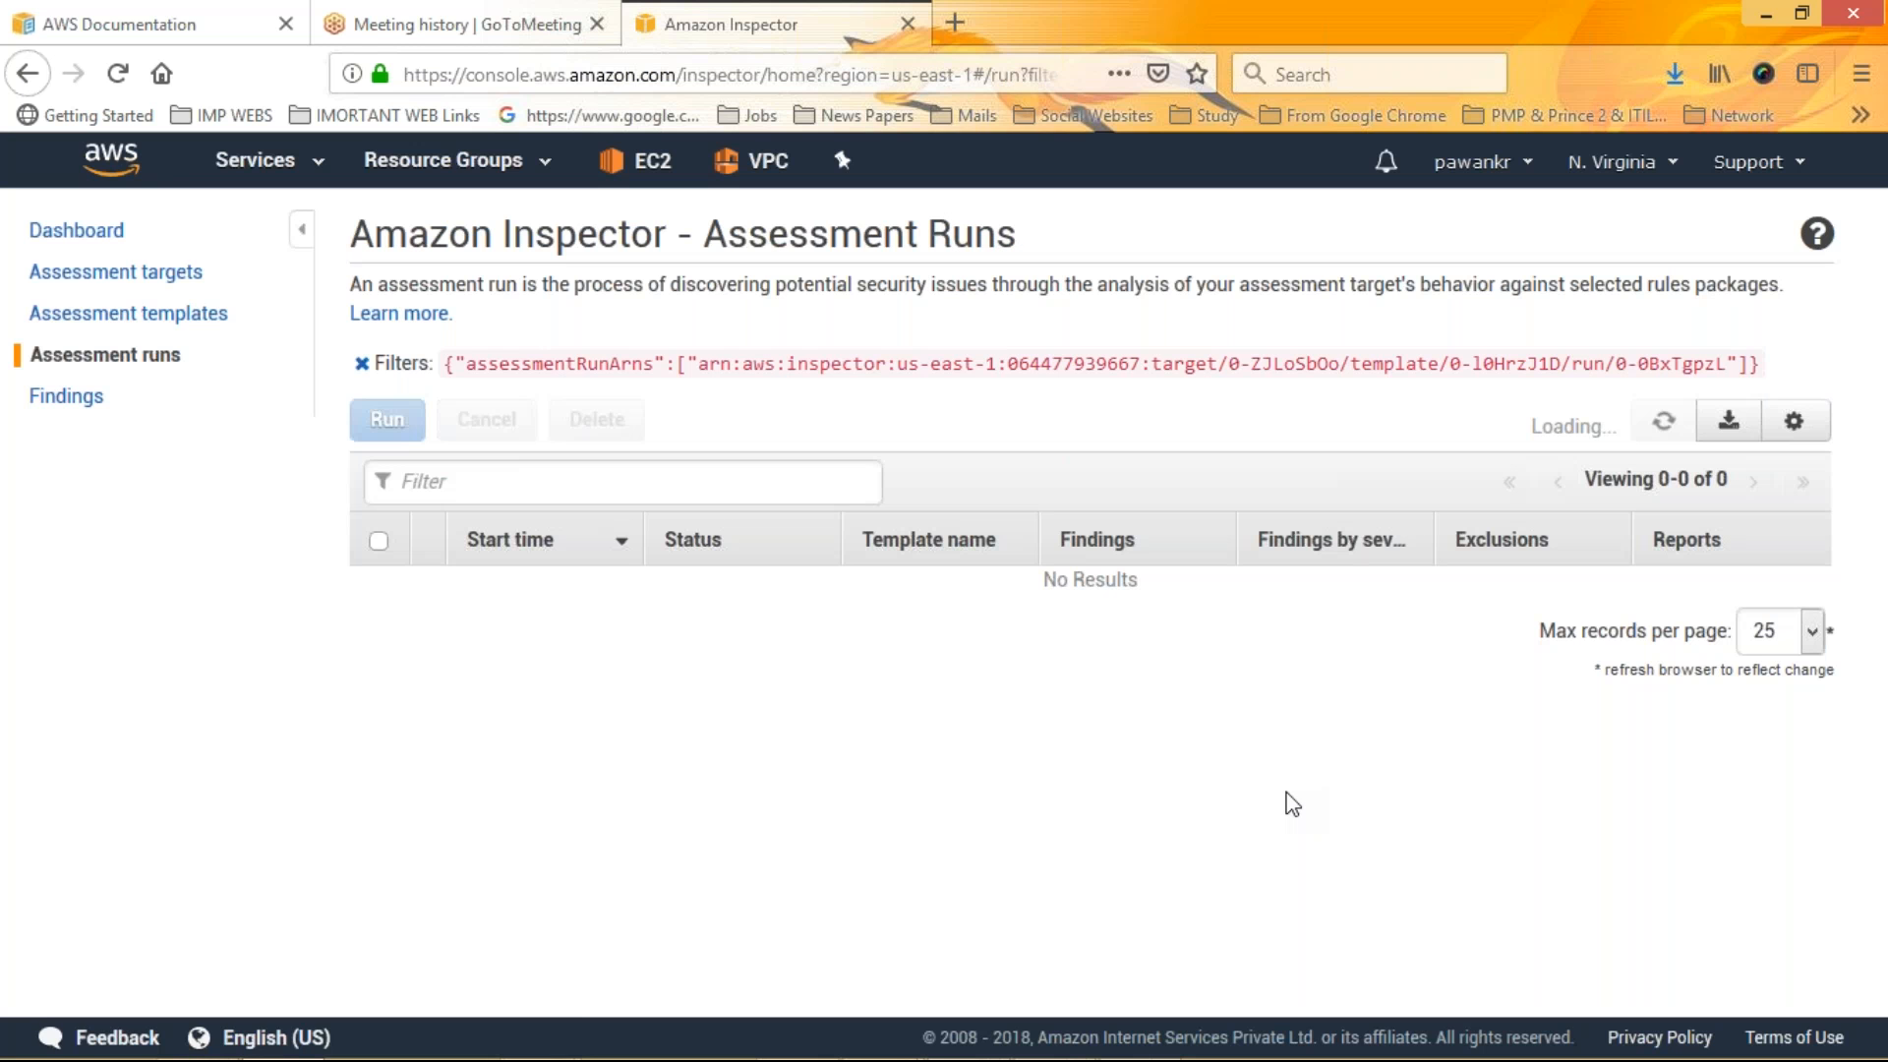
click(65, 395)
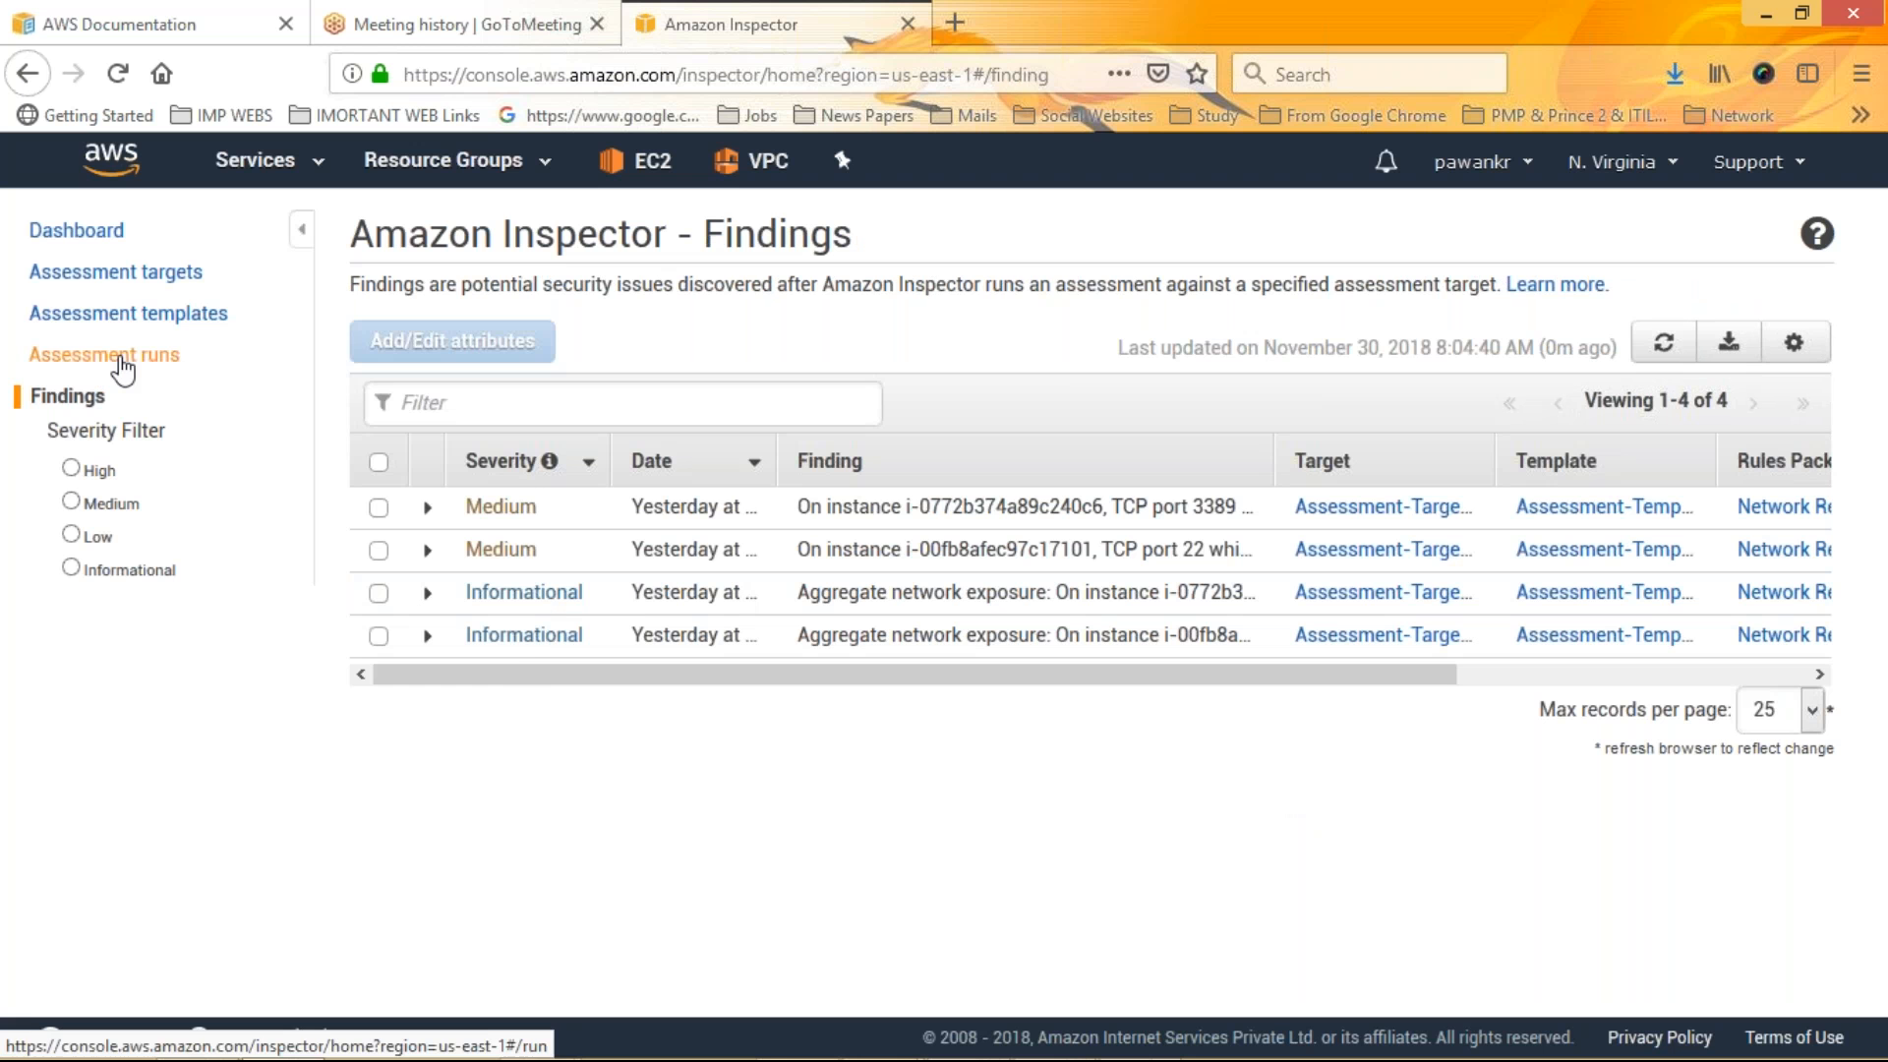
Generate a full PDF assessment report for the Default template's run
click(121, 358)
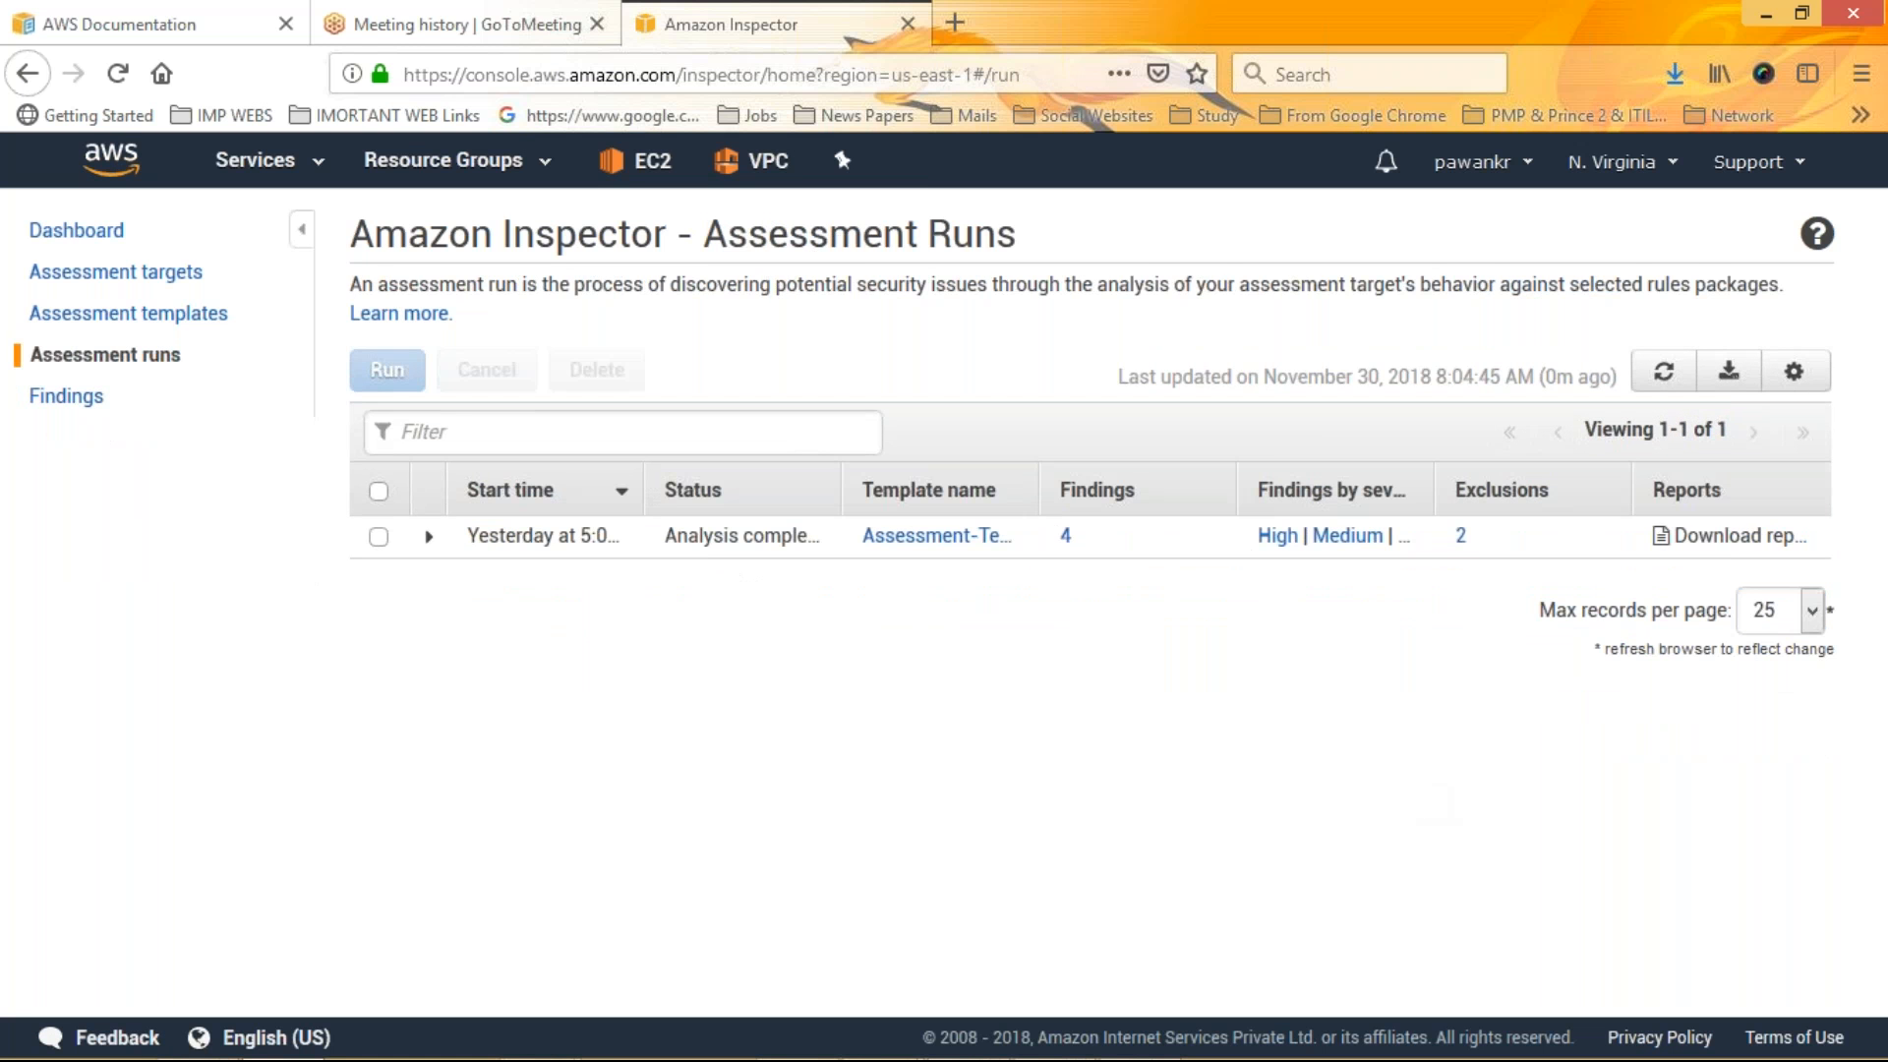
click(1733, 537)
click(546, 649)
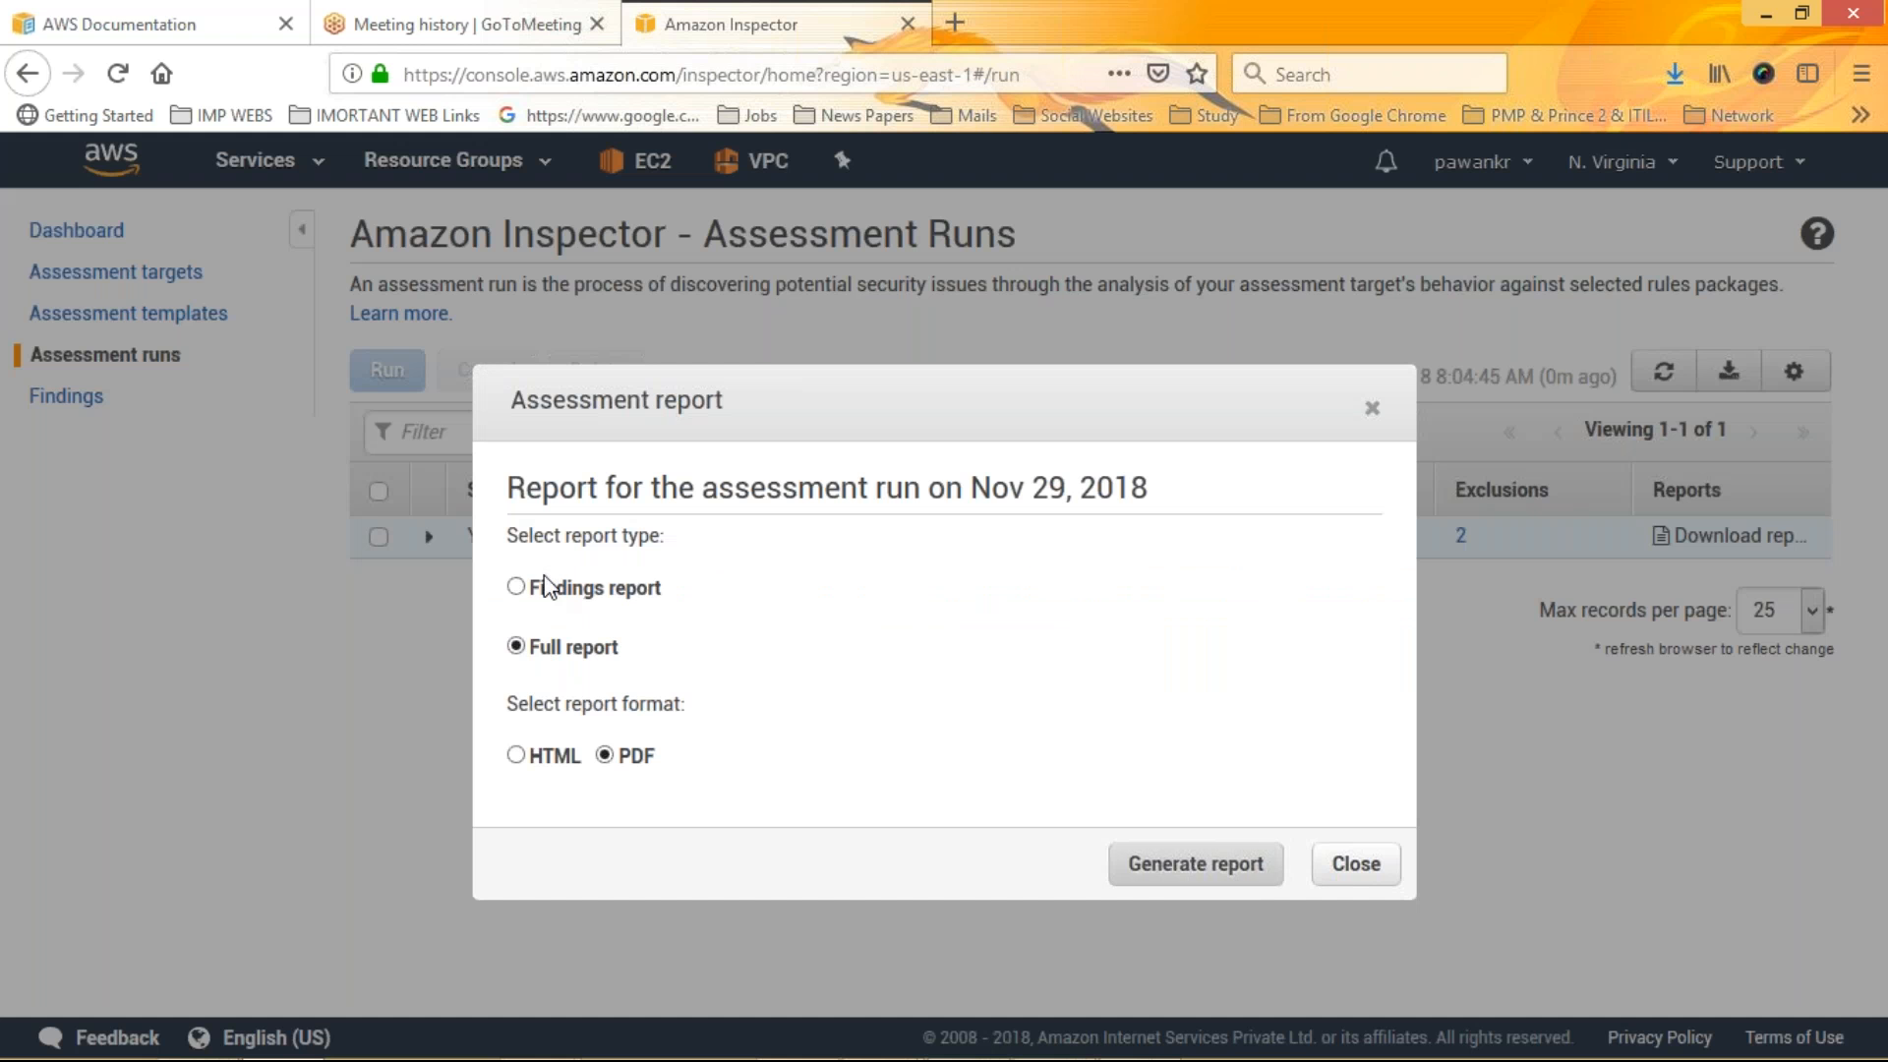
click(1193, 877)
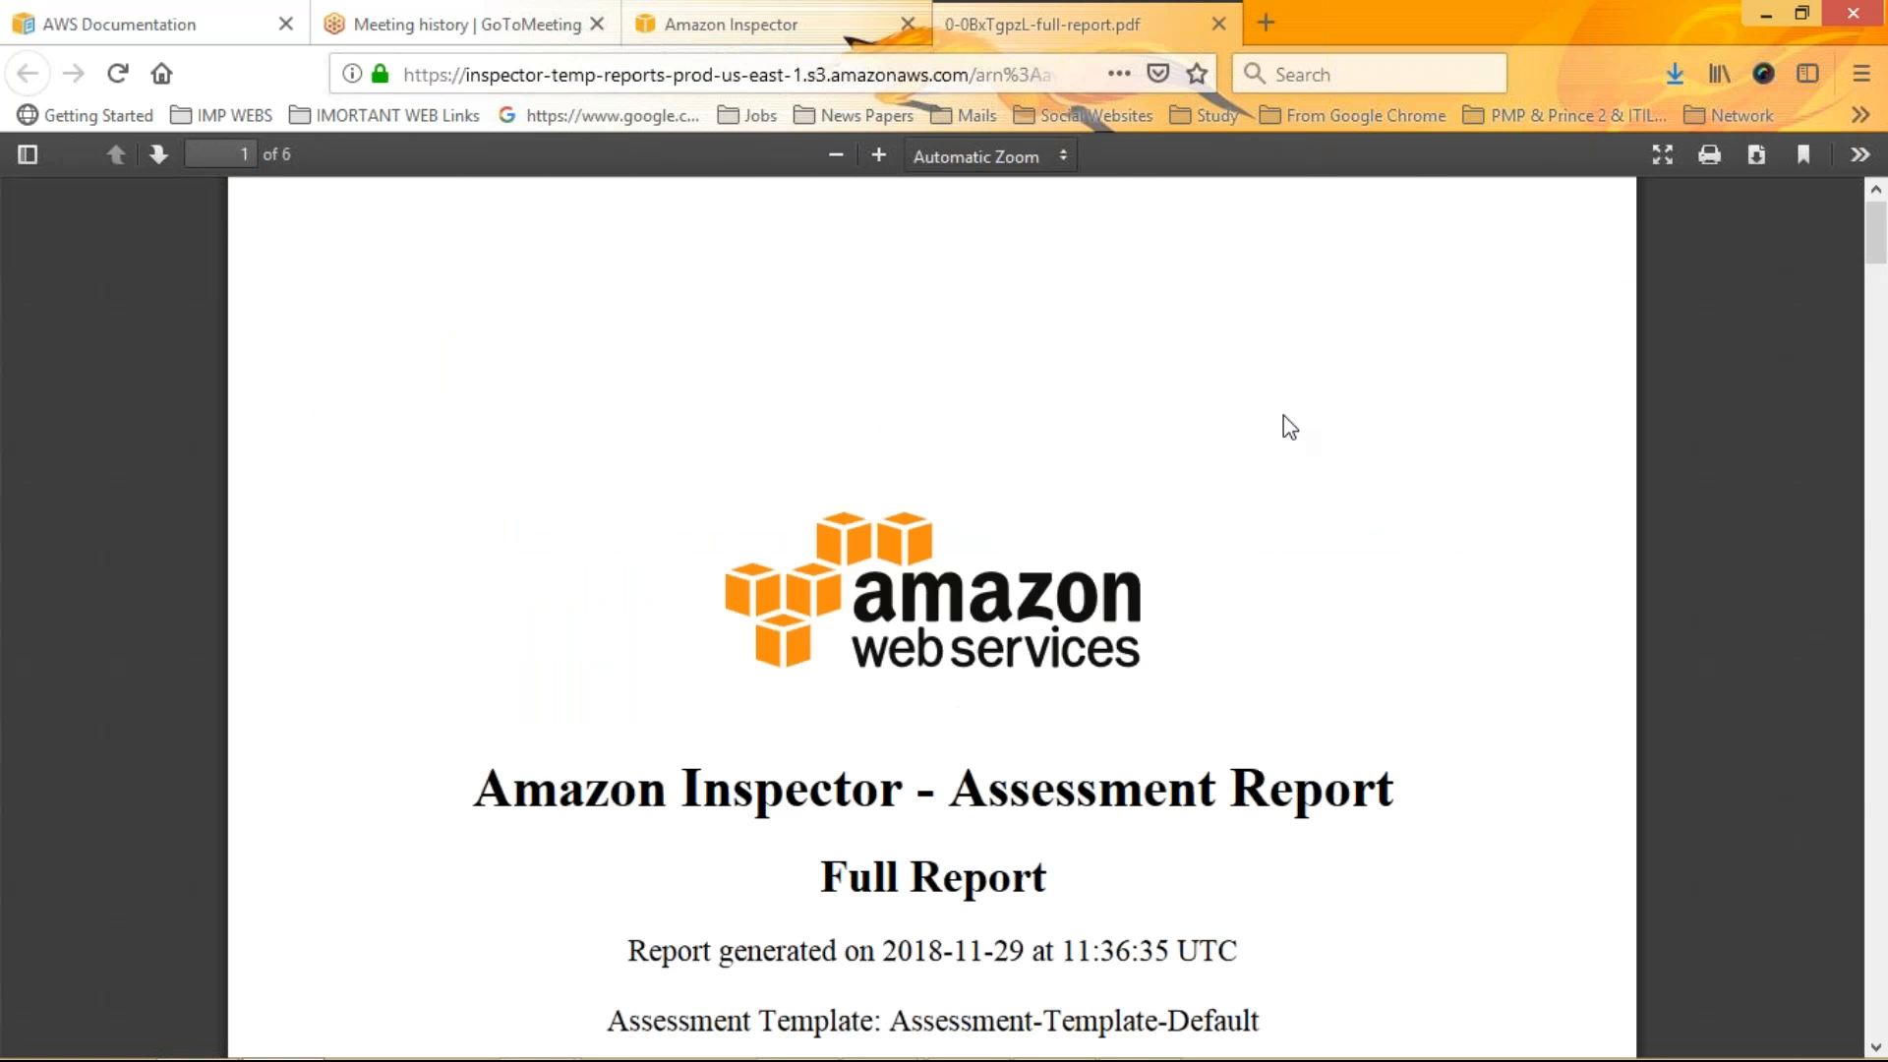
Read the report's executive summary, tested rules package and target instances sections
scroll(1283, 415, down, 1)
scroll(1284, 415, down, 3)
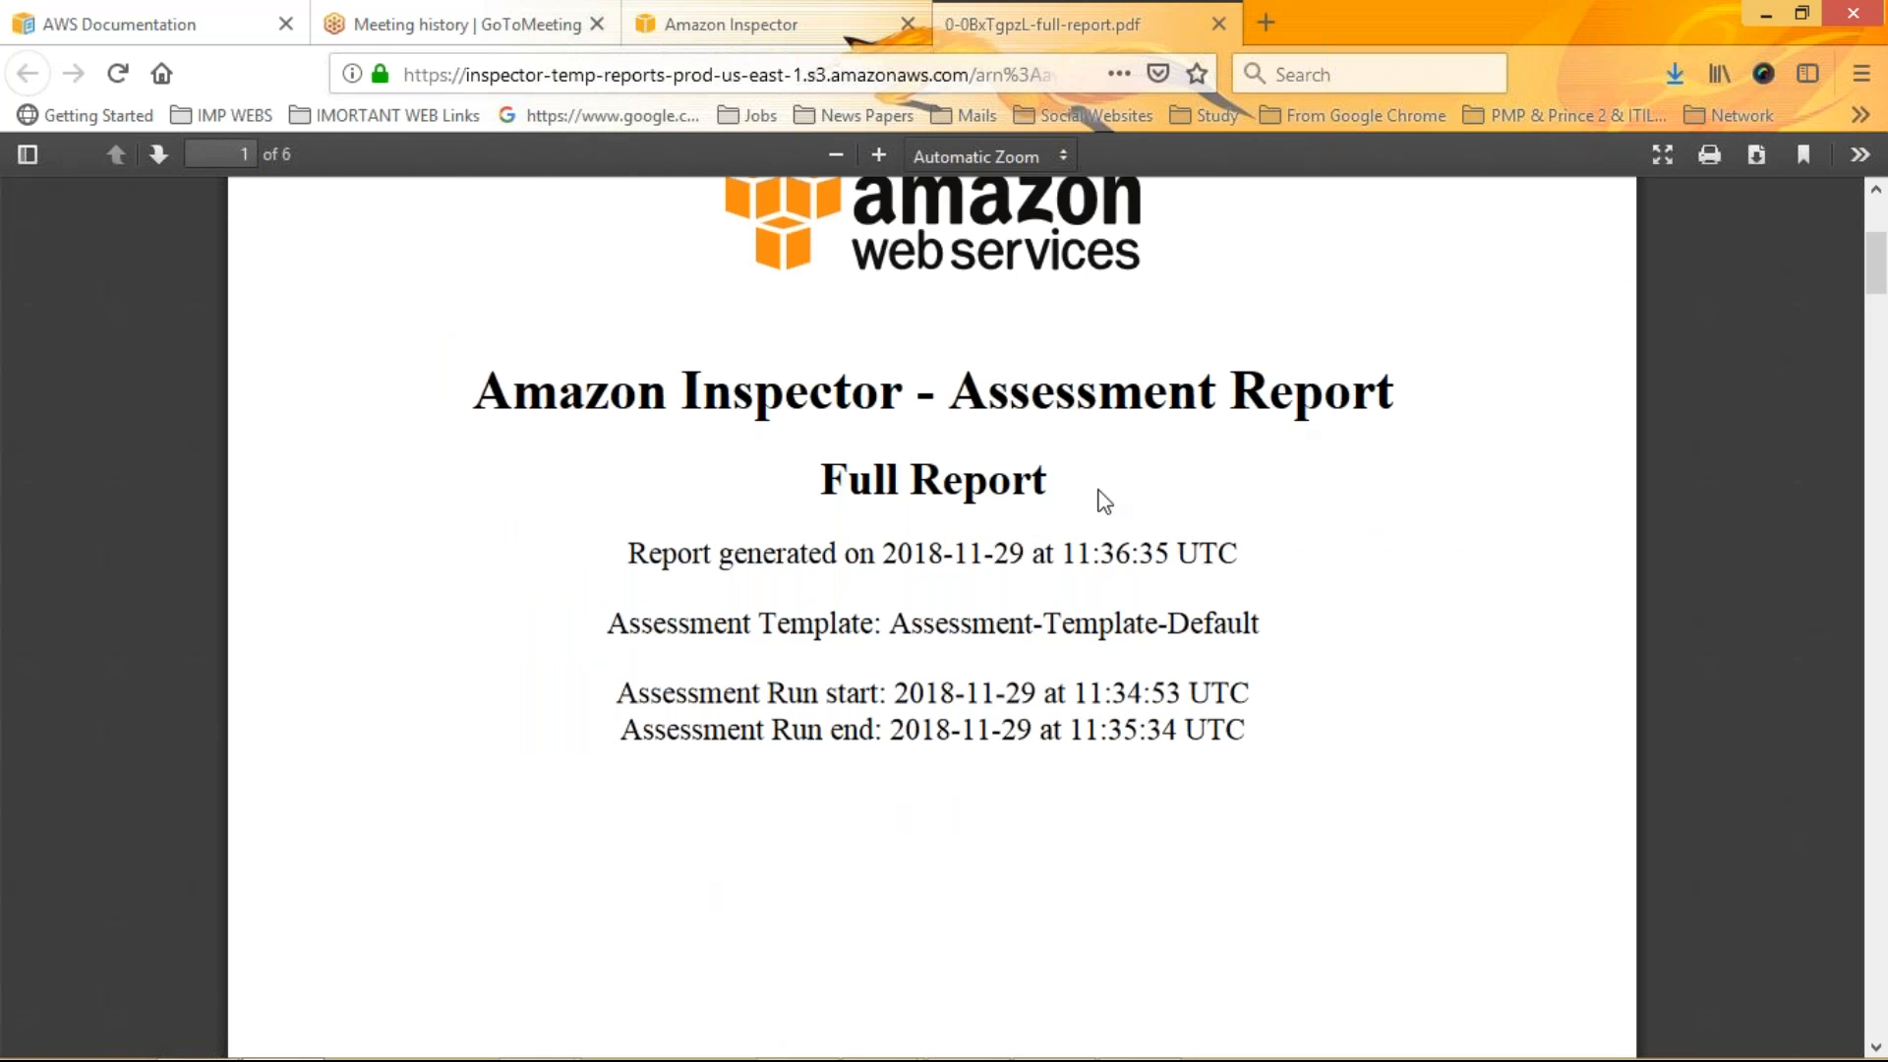
scroll(1103, 502, down, 1)
scroll(1104, 502, down, 1)
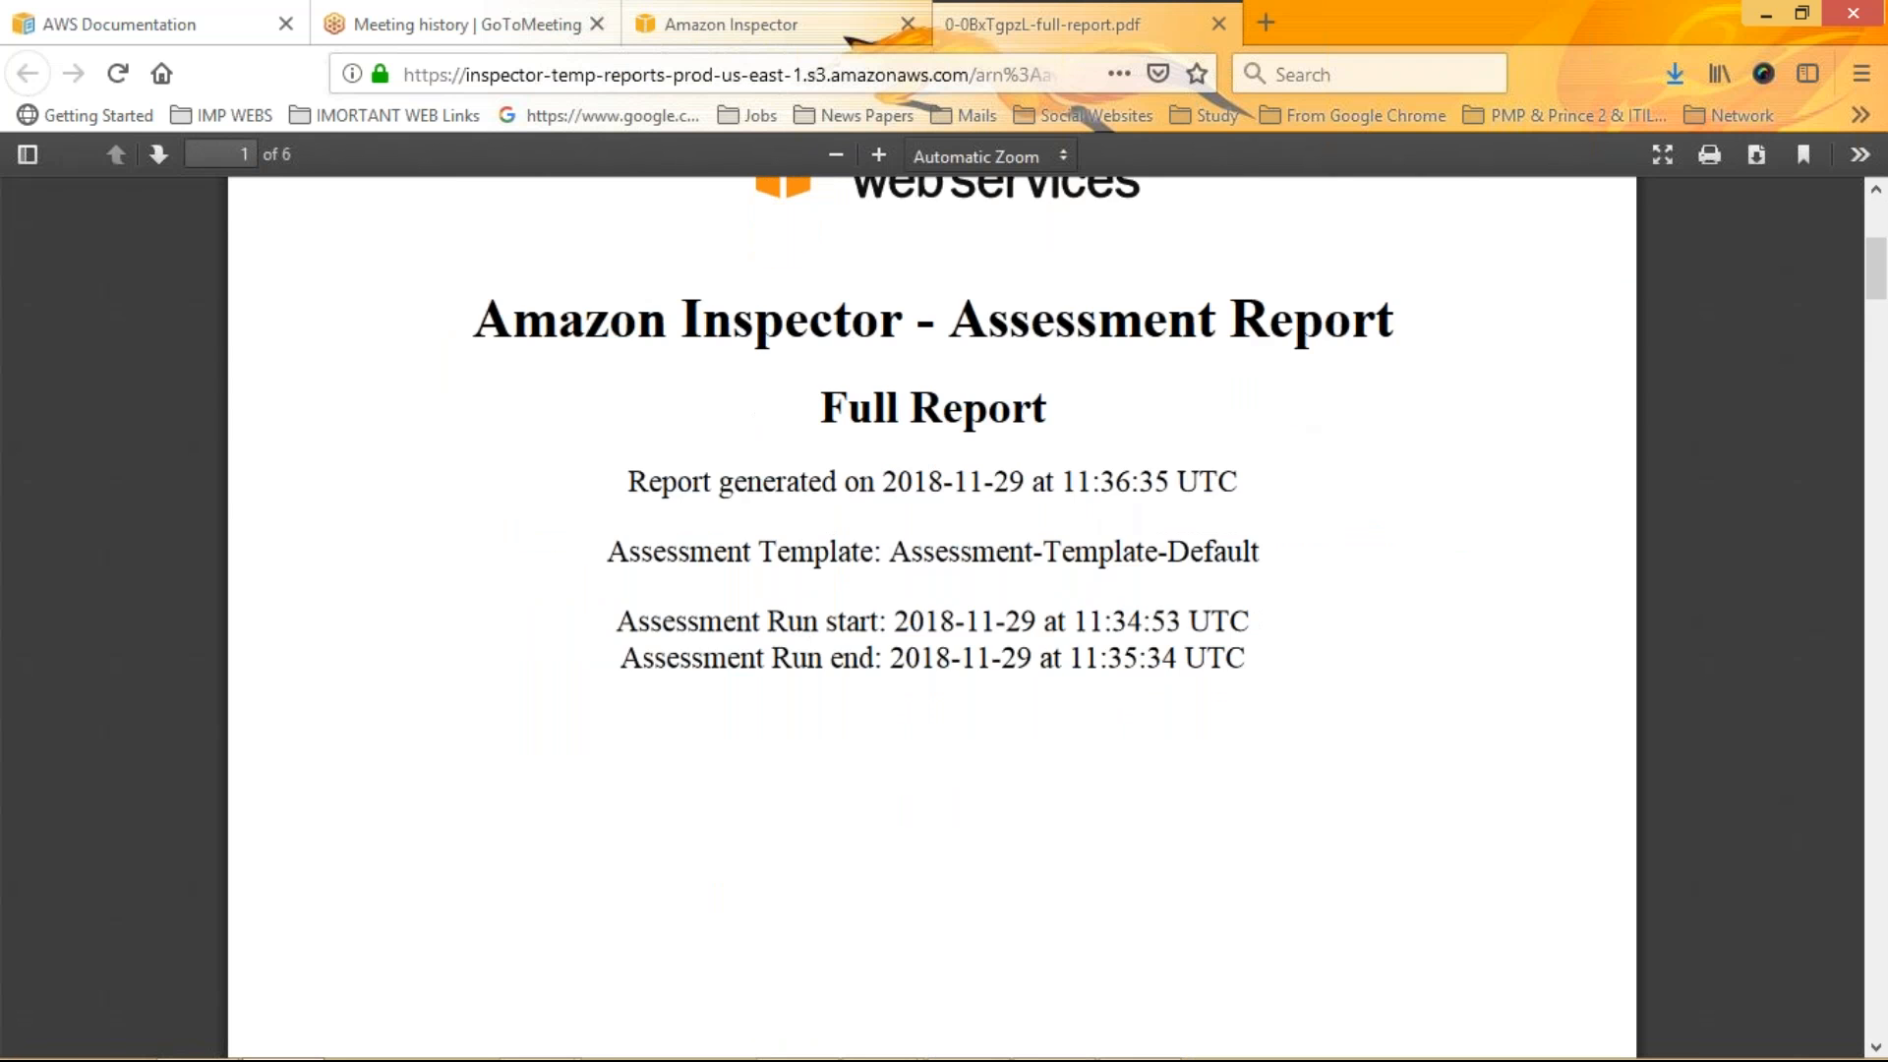
scroll(1103, 501, down, 15)
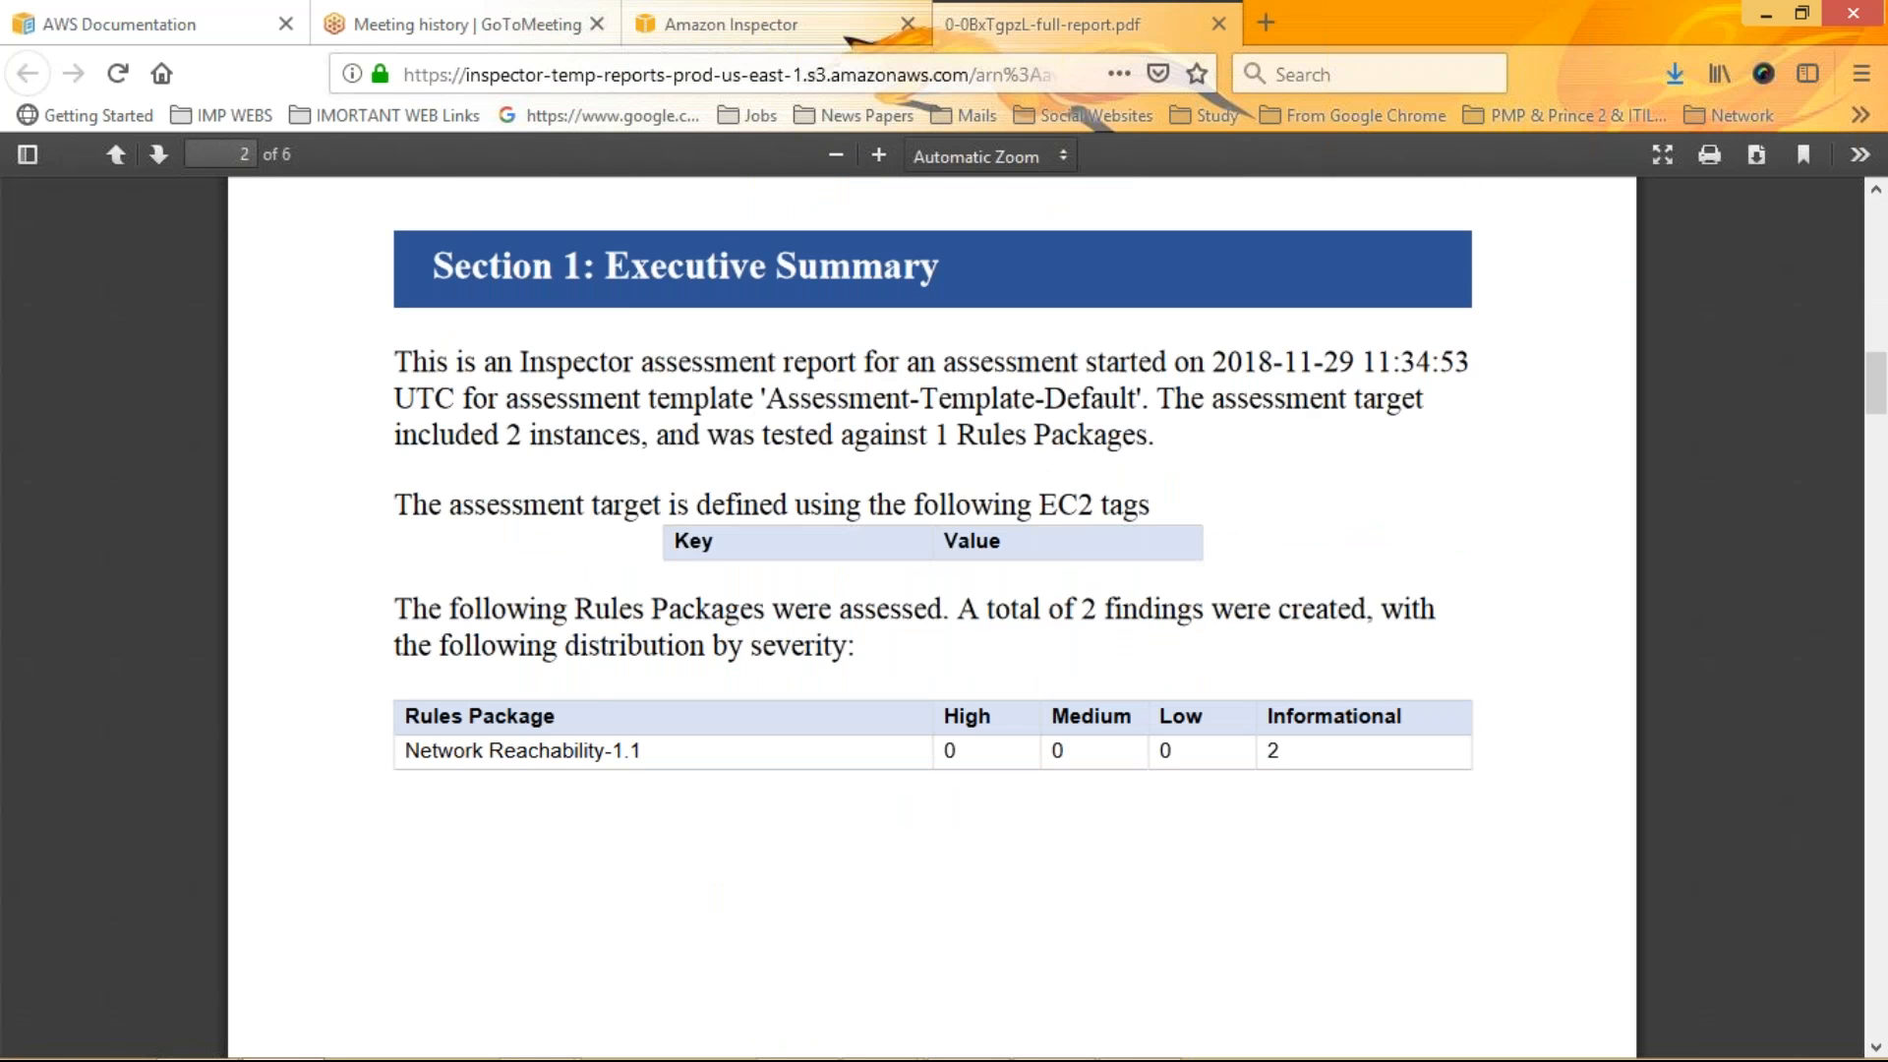
scroll(932, 617, down, 10)
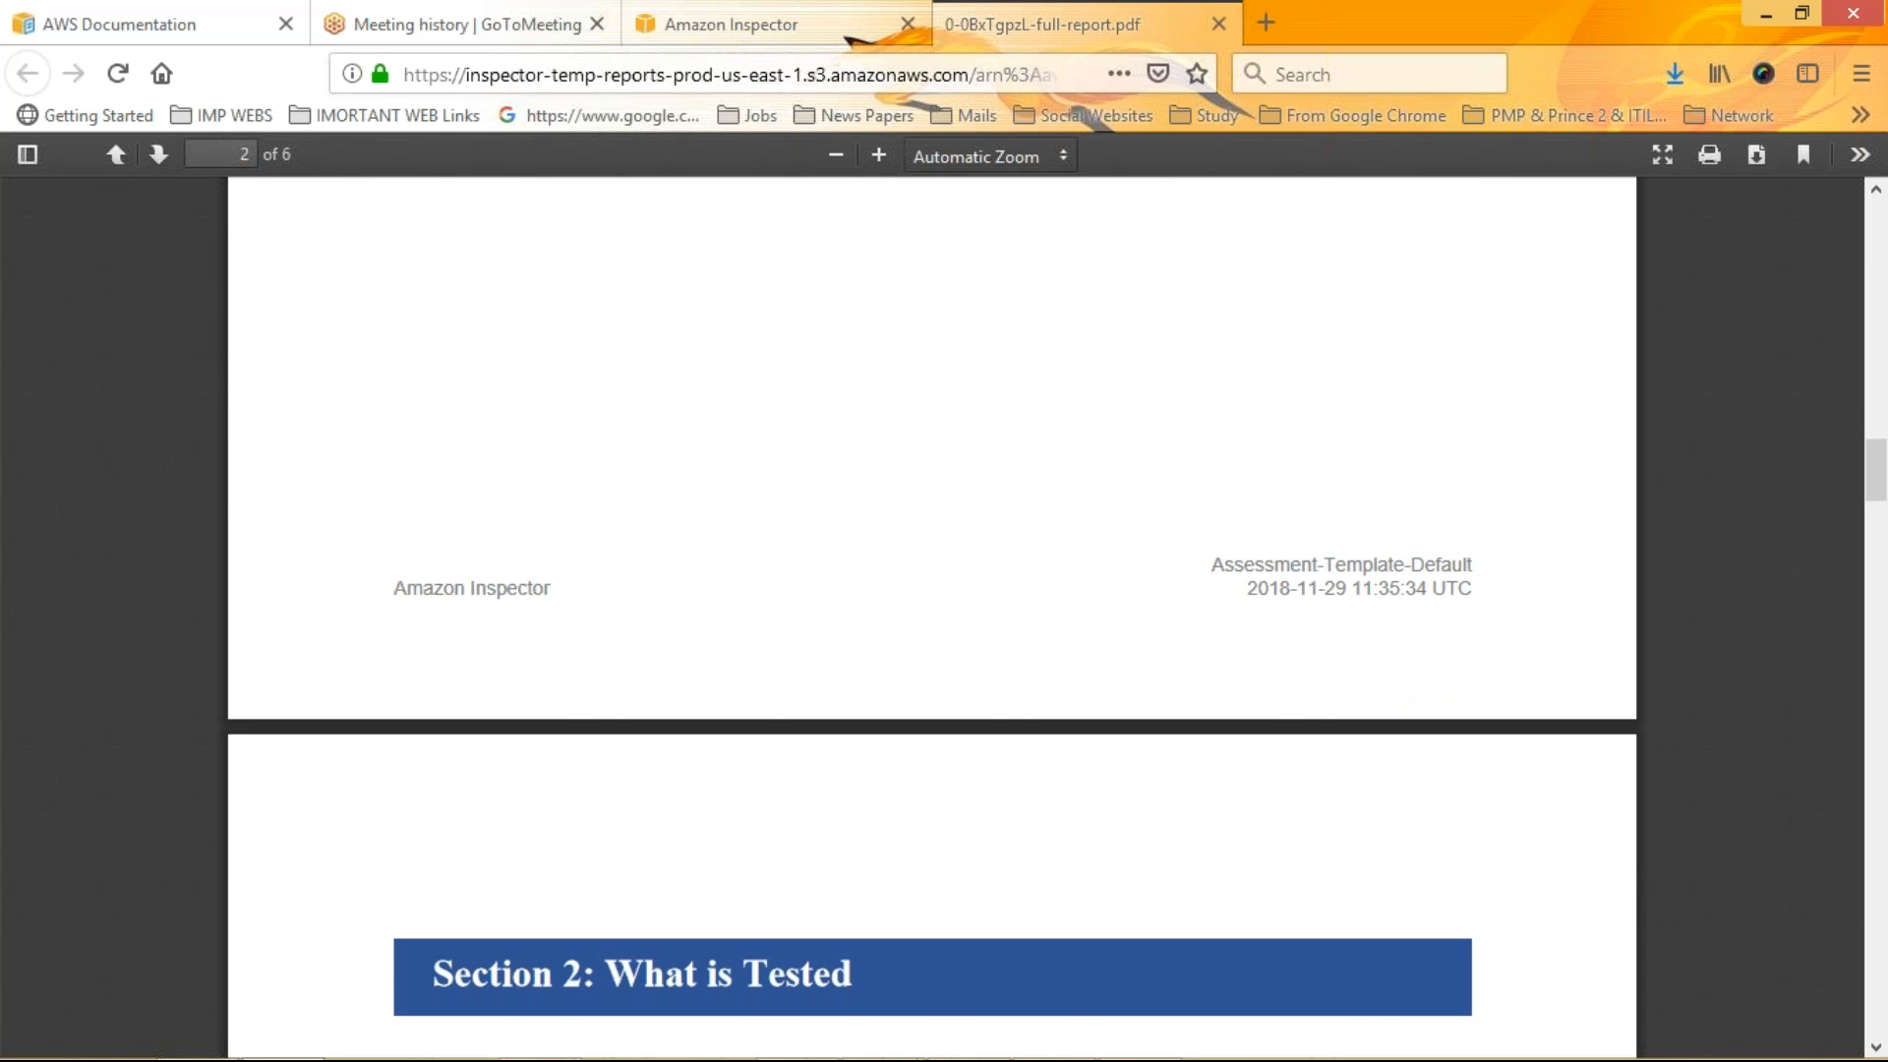
scroll(932, 618, down, 5)
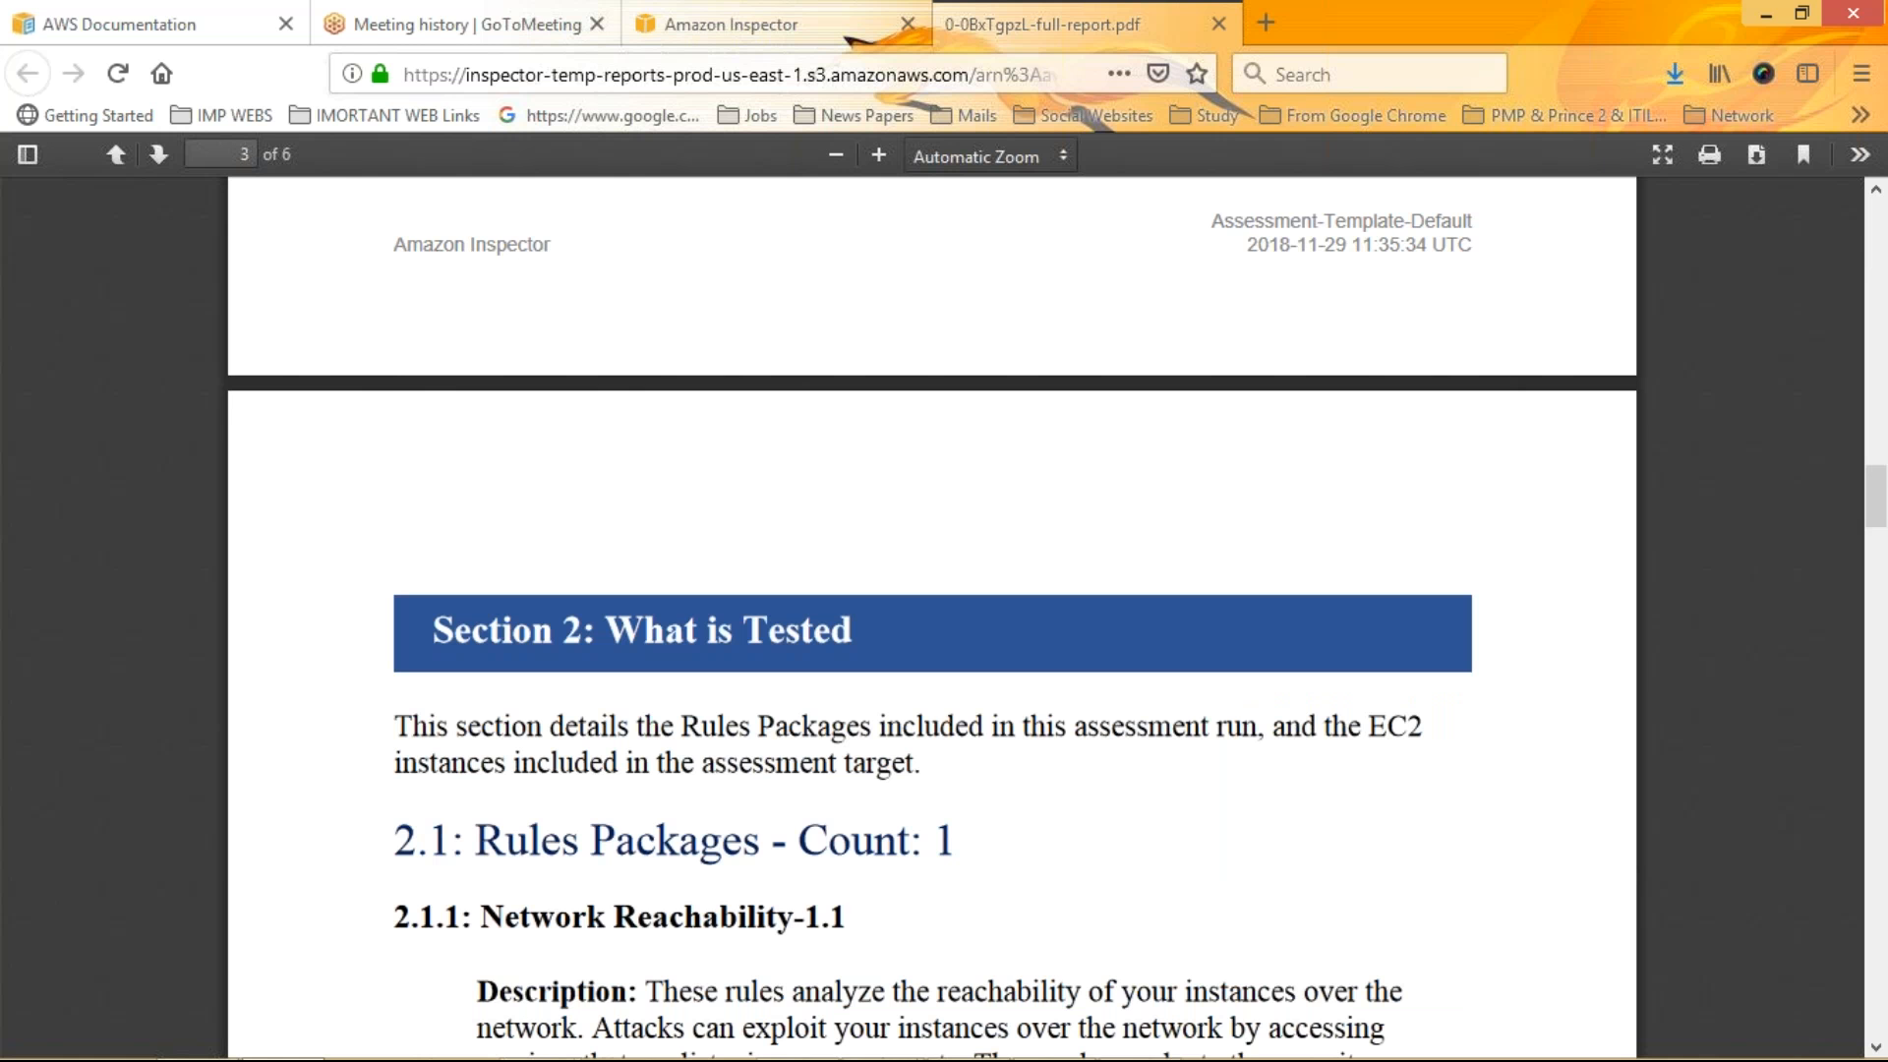
scroll(925, 504, down, 15)
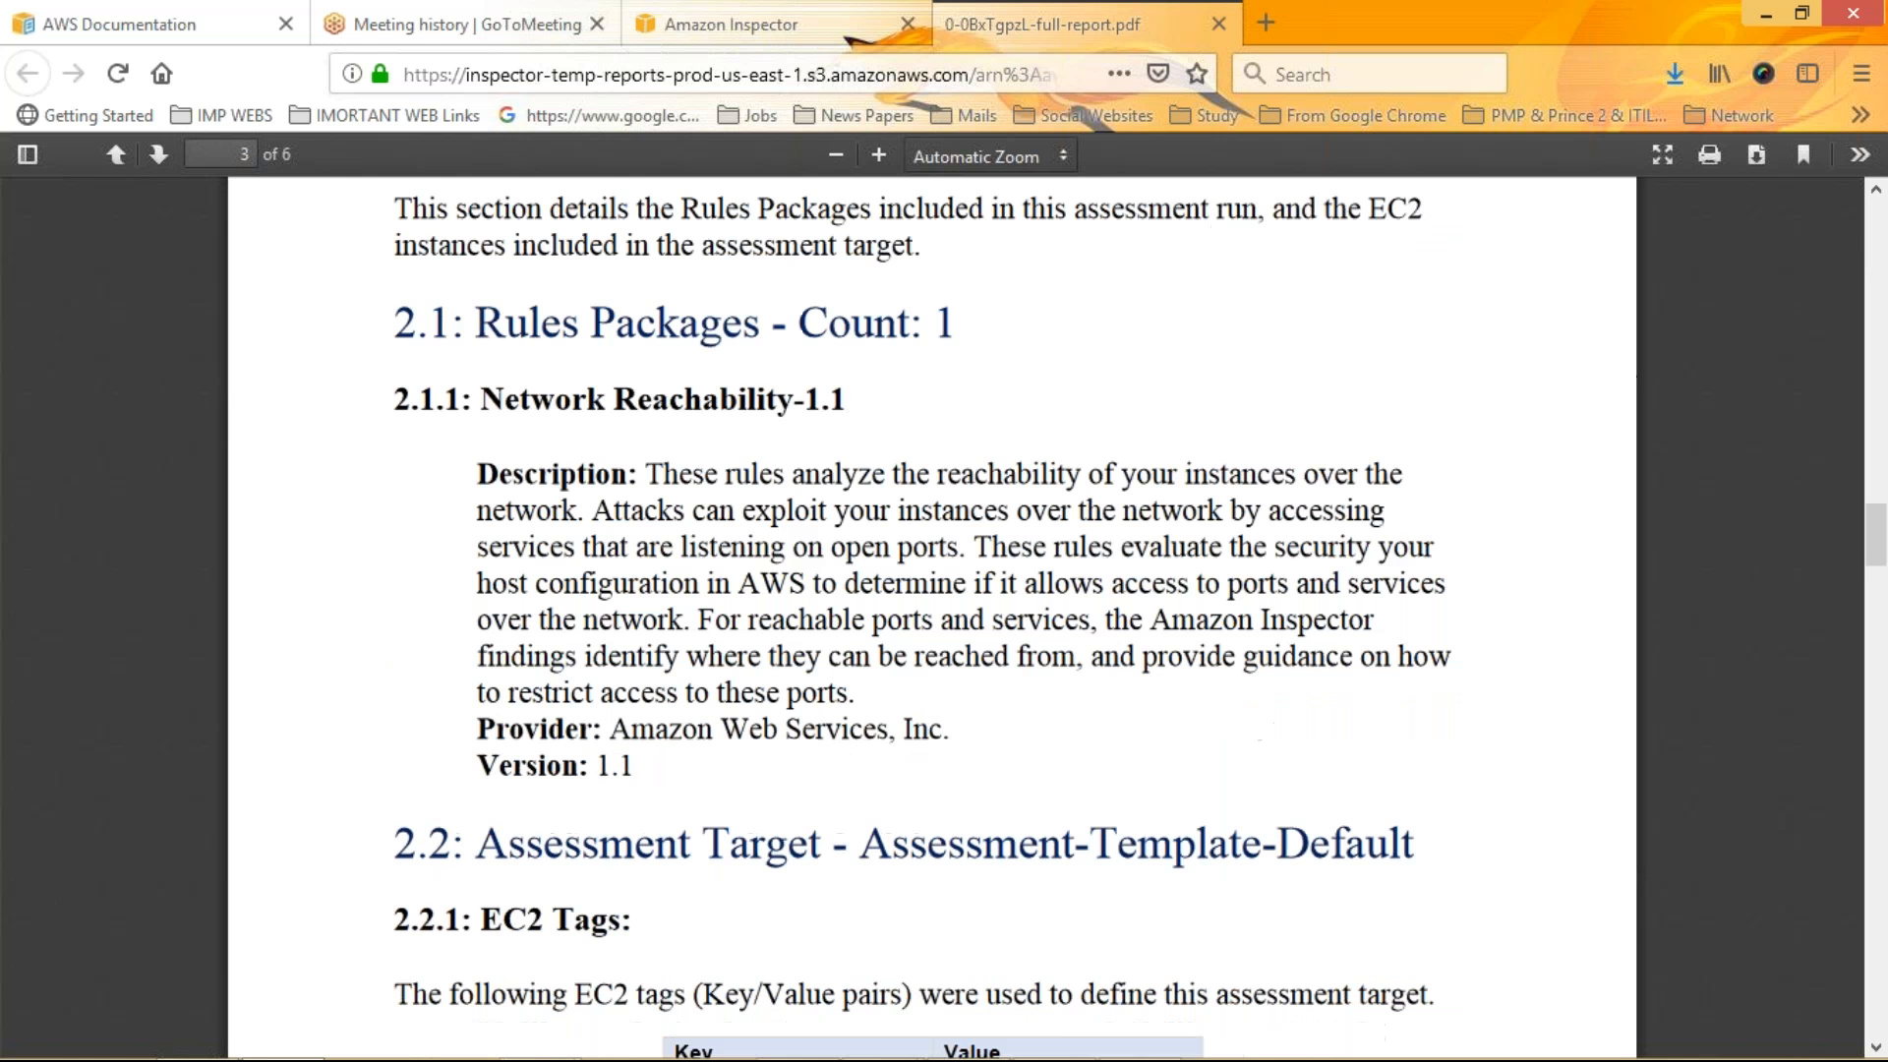
drag(928, 504, 846, 504)
drag(939, 541, 879, 539)
click(1411, 476)
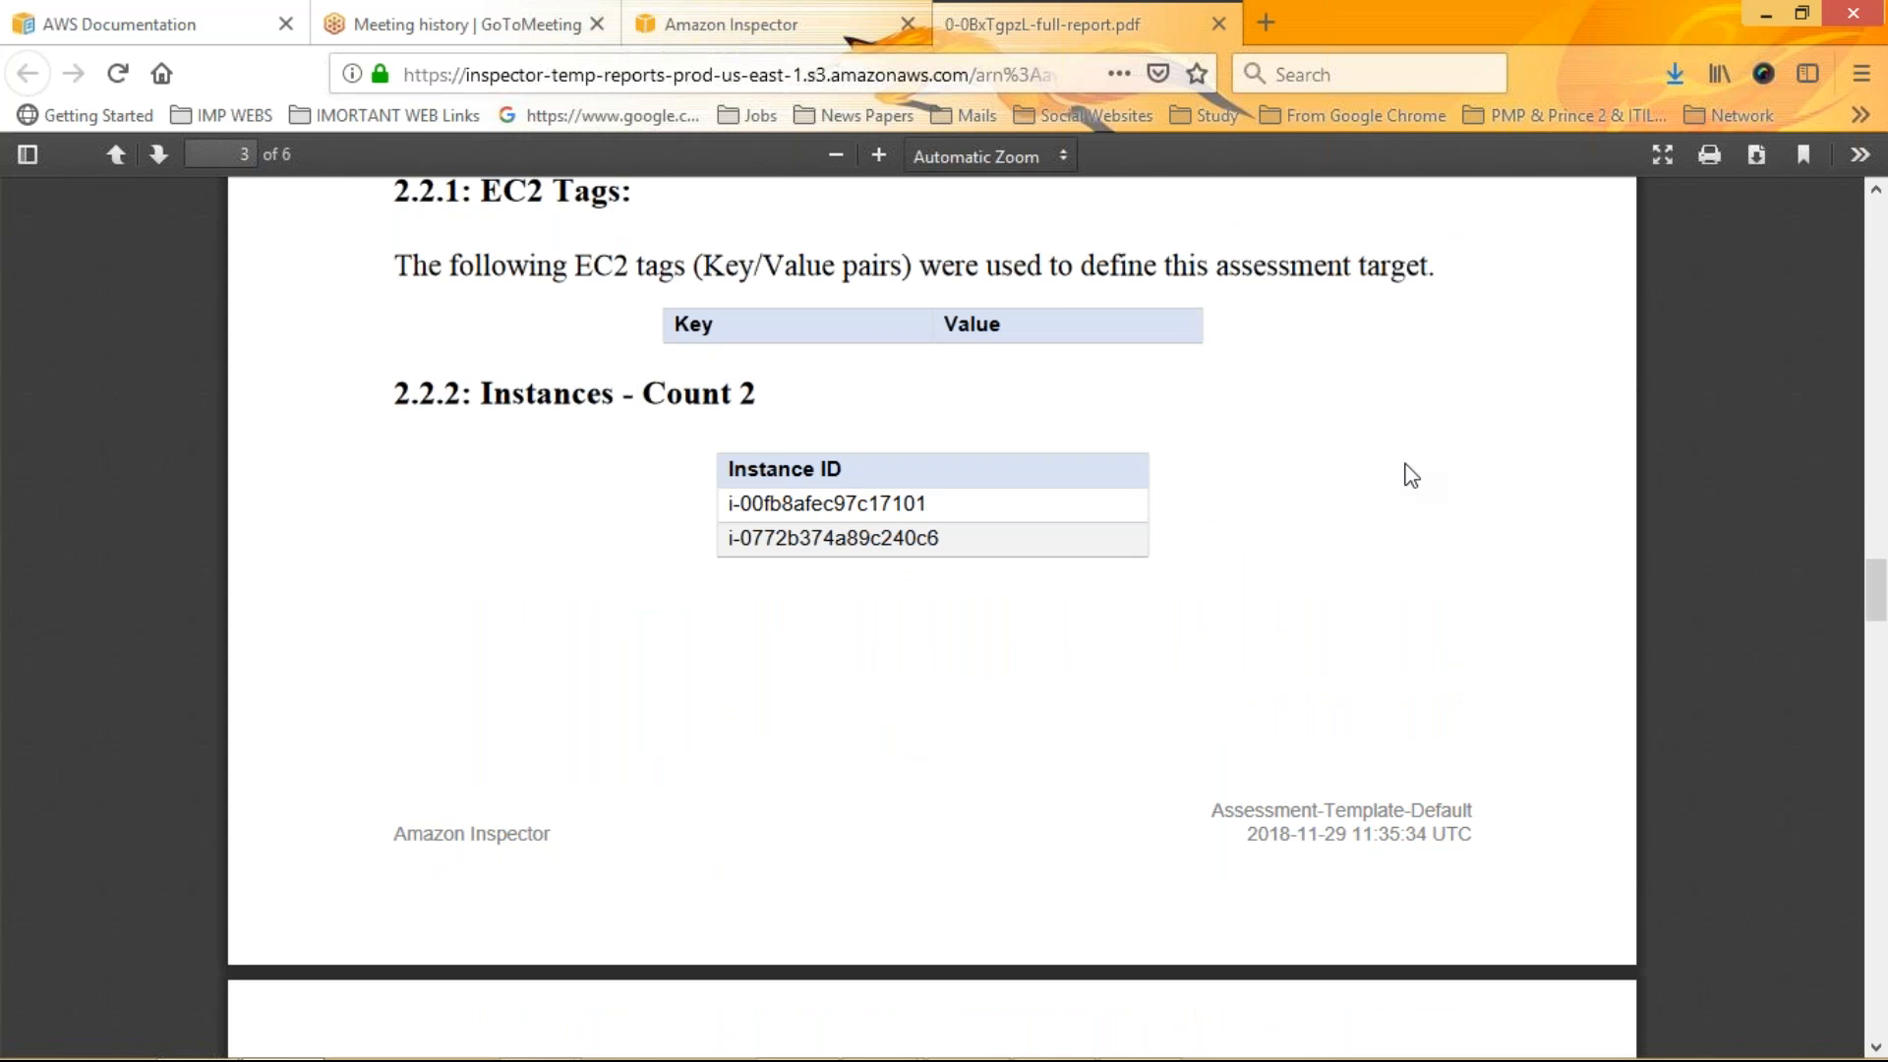
scroll(1411, 476, down, 1)
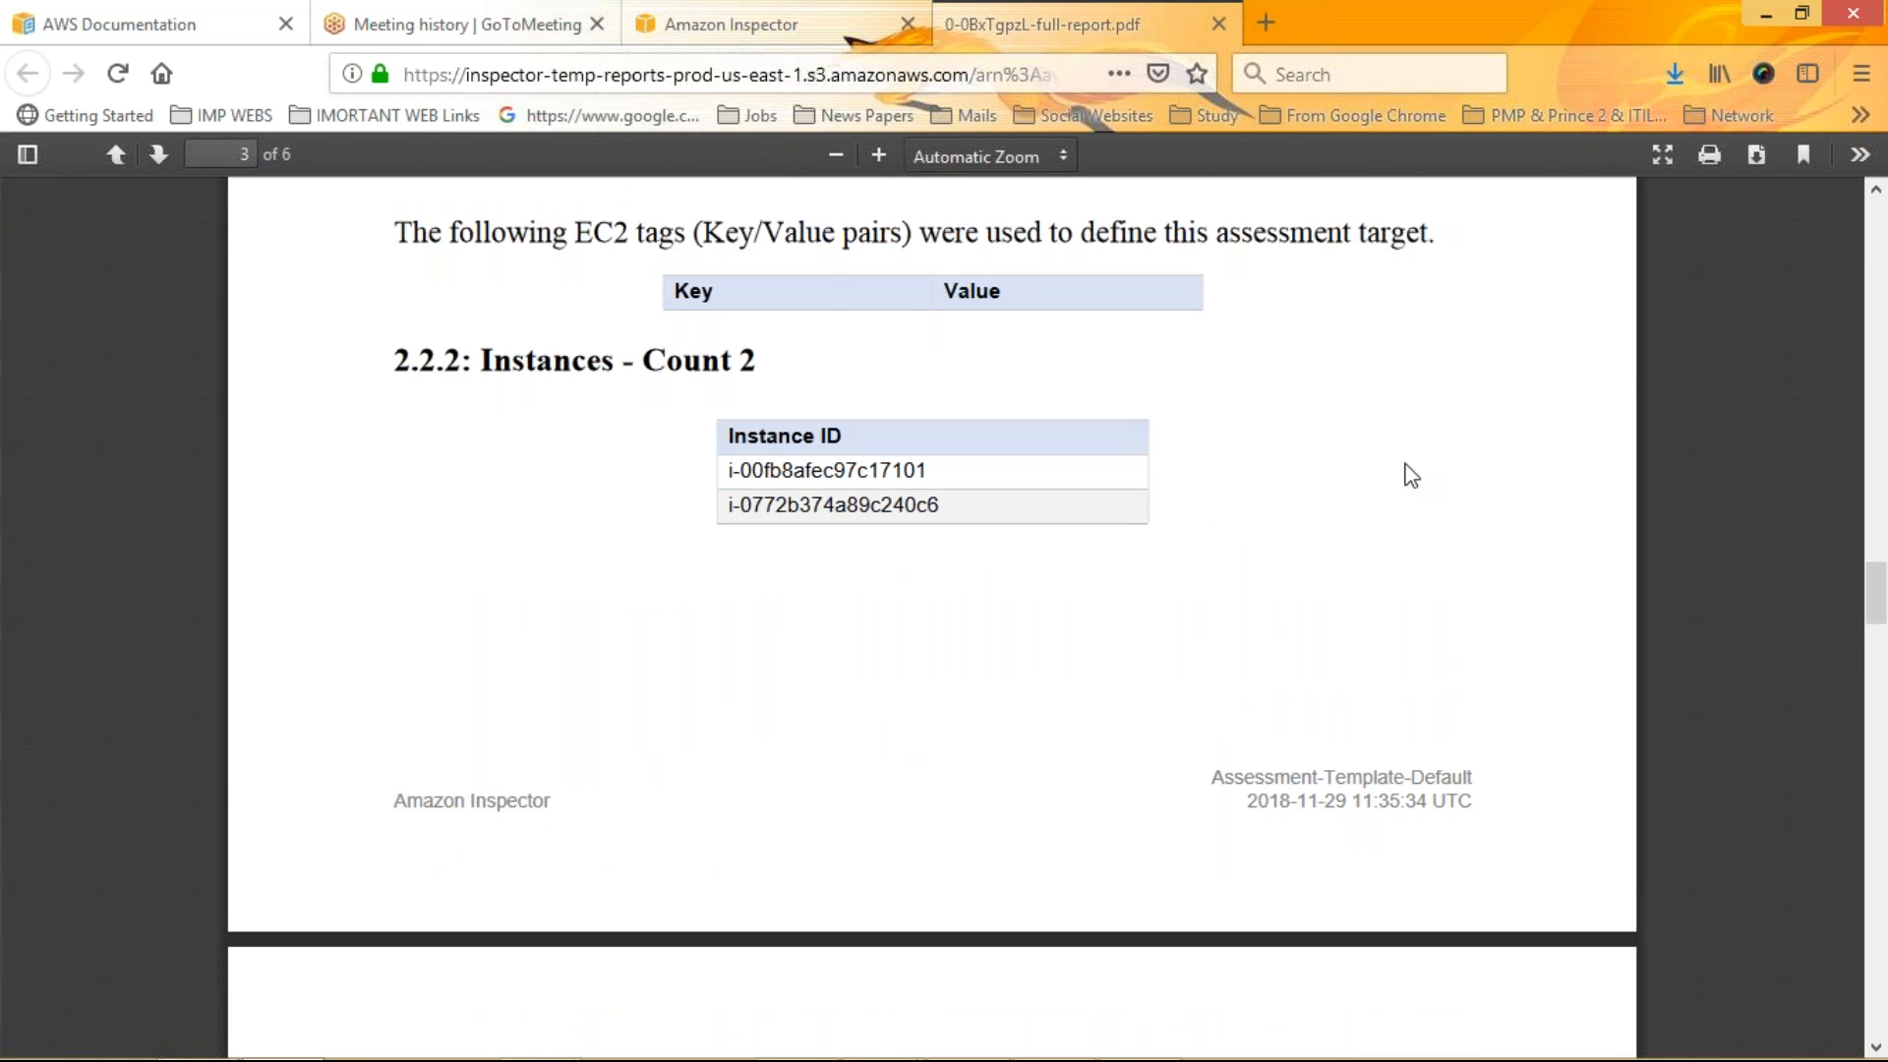
scroll(1411, 476, down, 3)
scroll(1411, 476, down, 10)
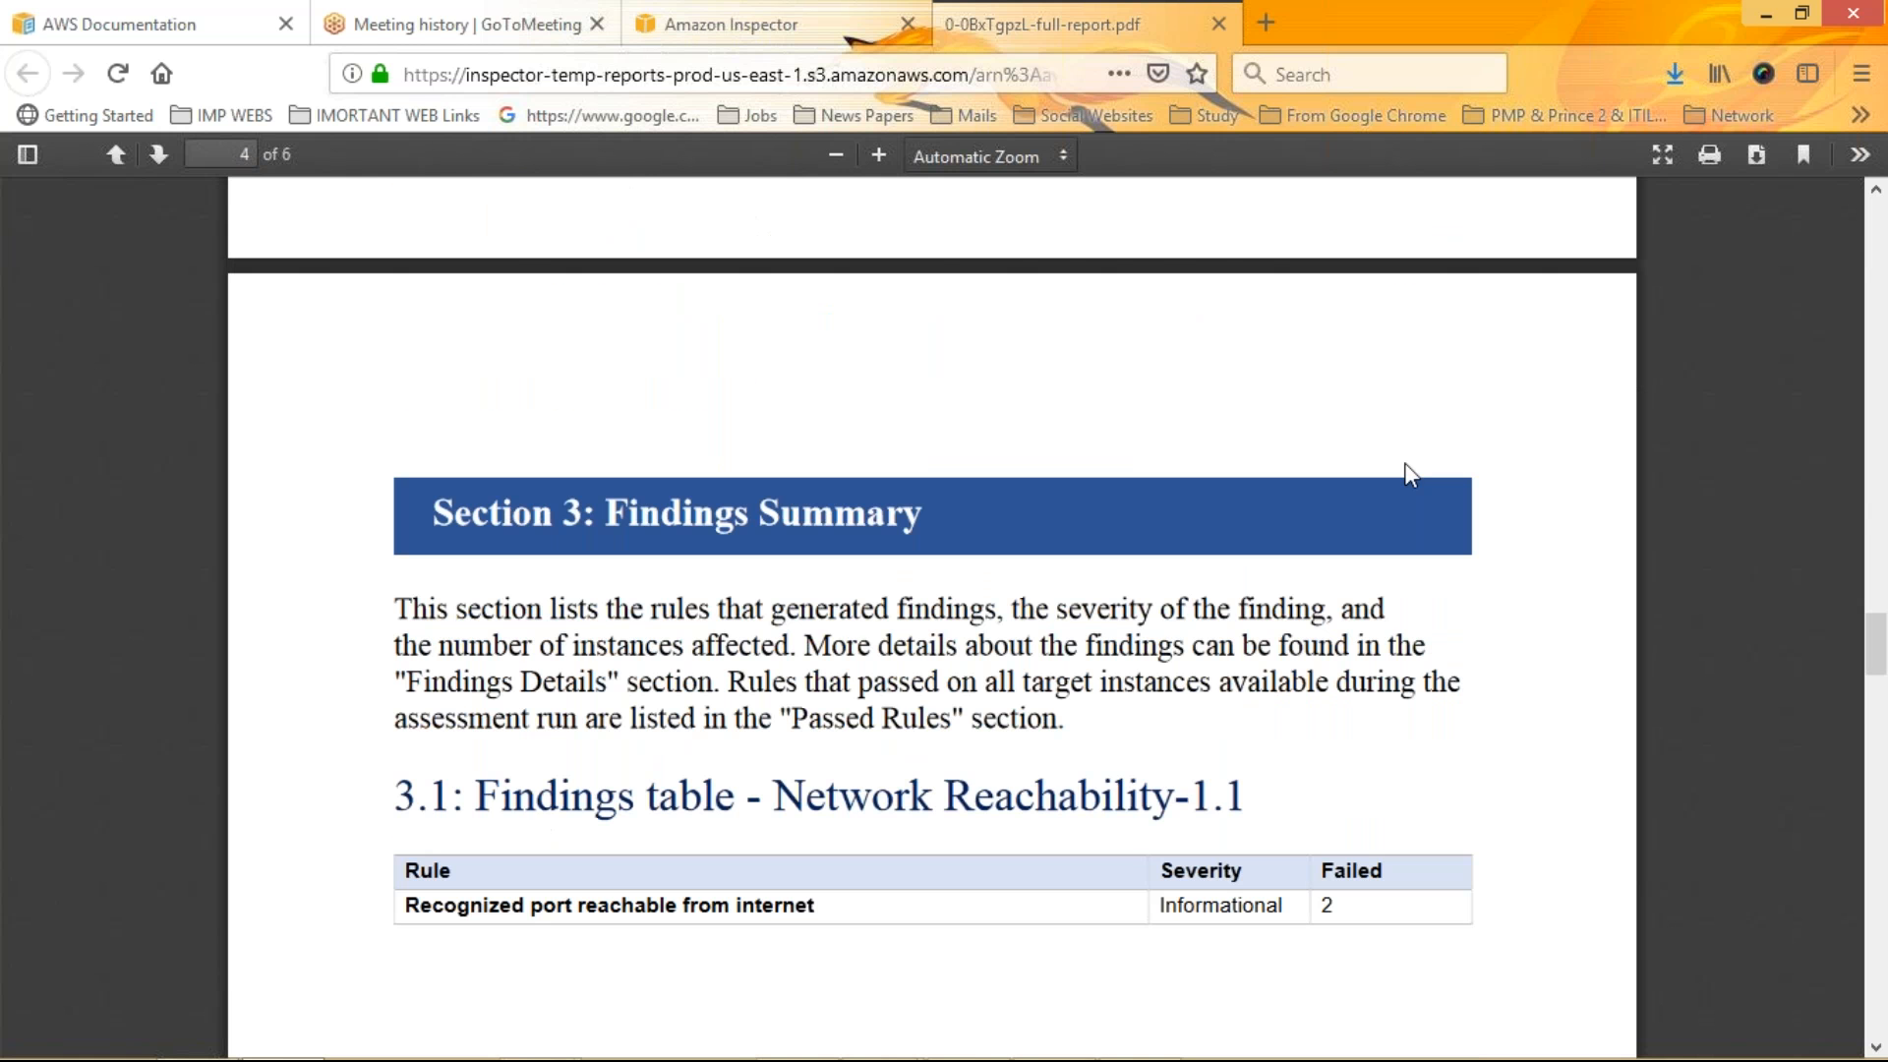
Read the report's findings summary, findings details and passed rules sections
scroll(1411, 476, down, 15)
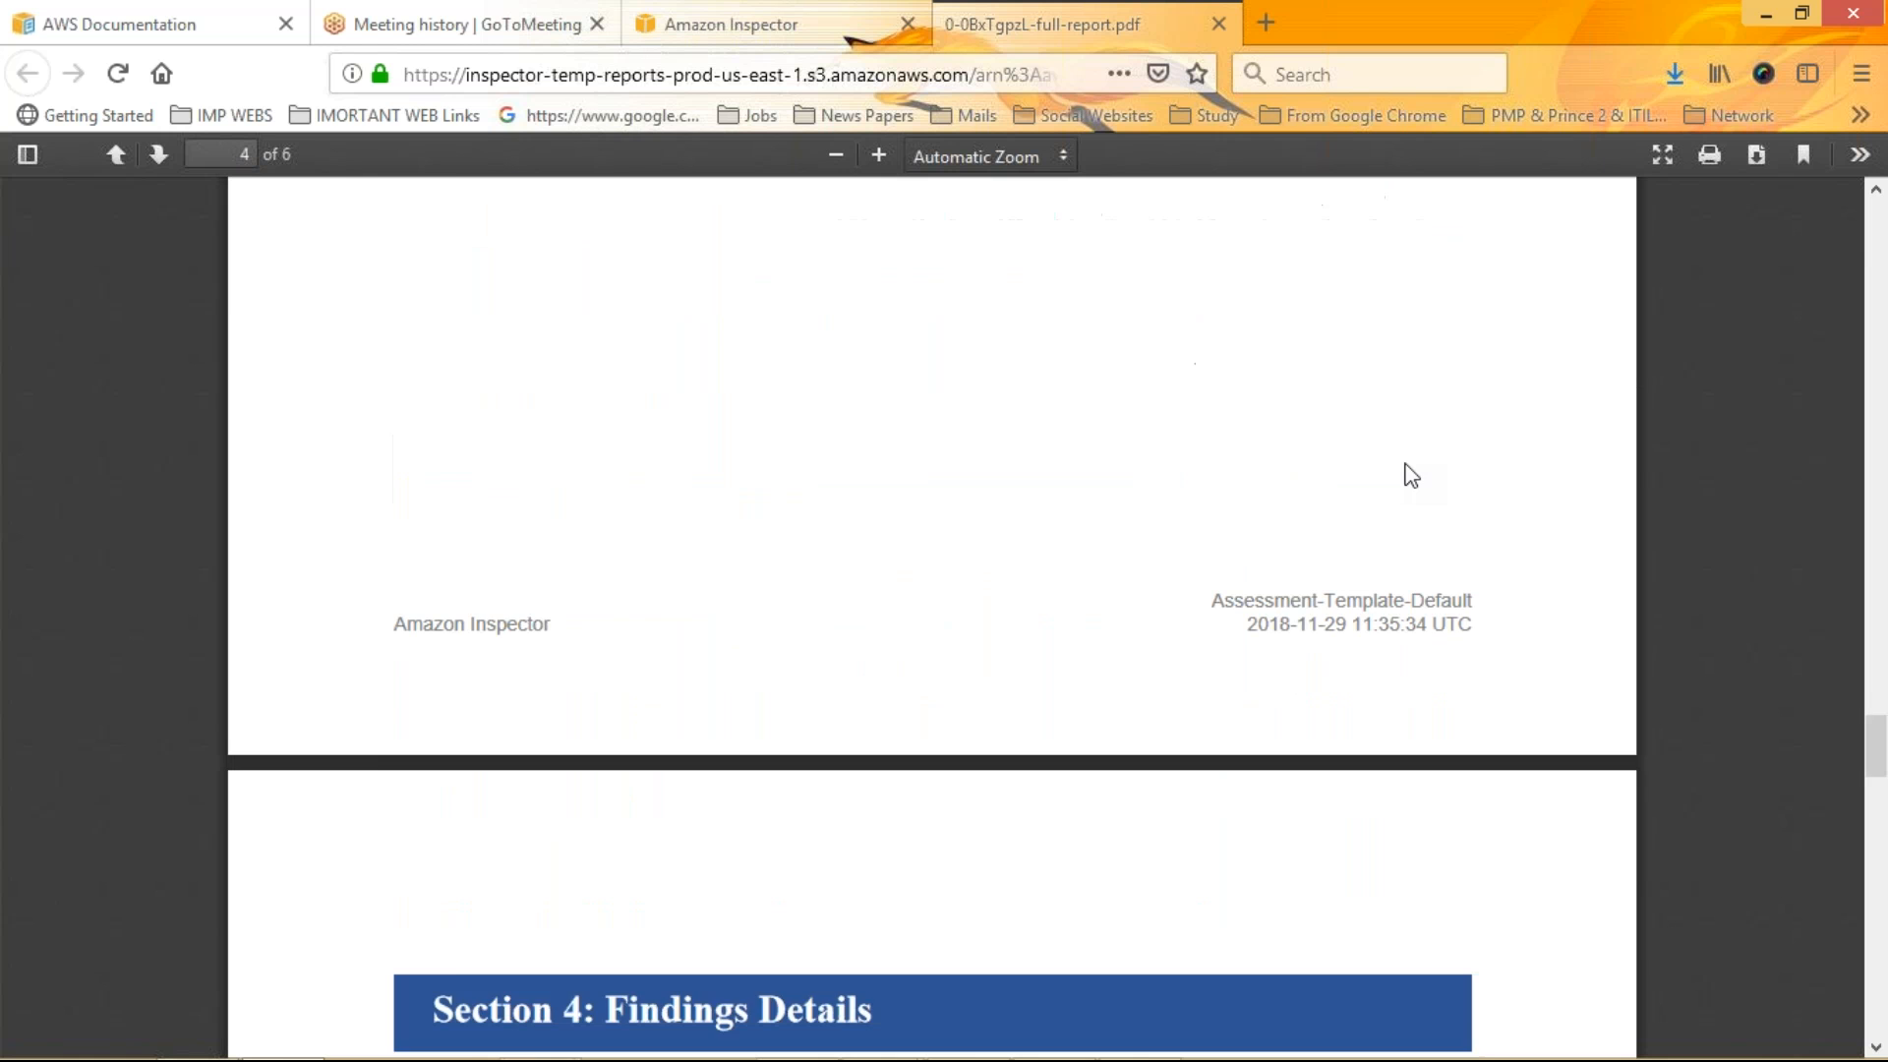
scroll(1411, 476, down, 1)
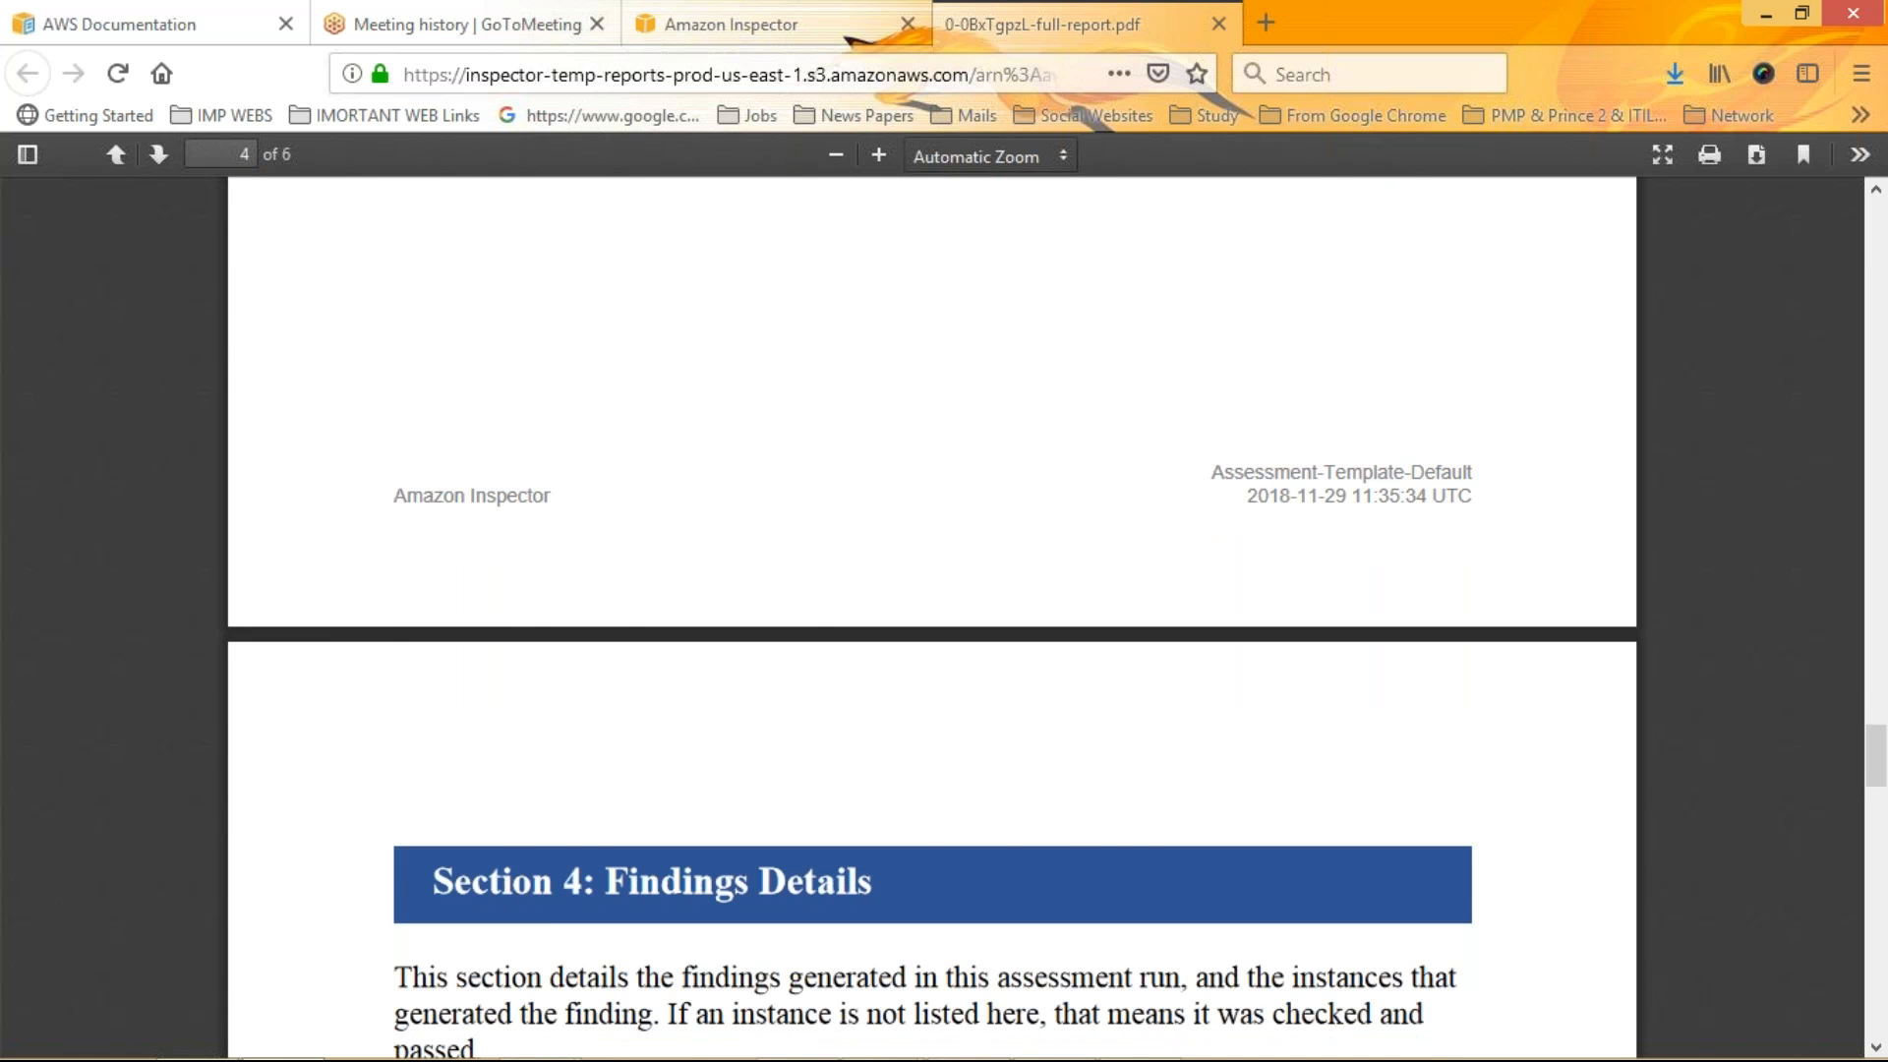
scroll(932, 618, down, 5)
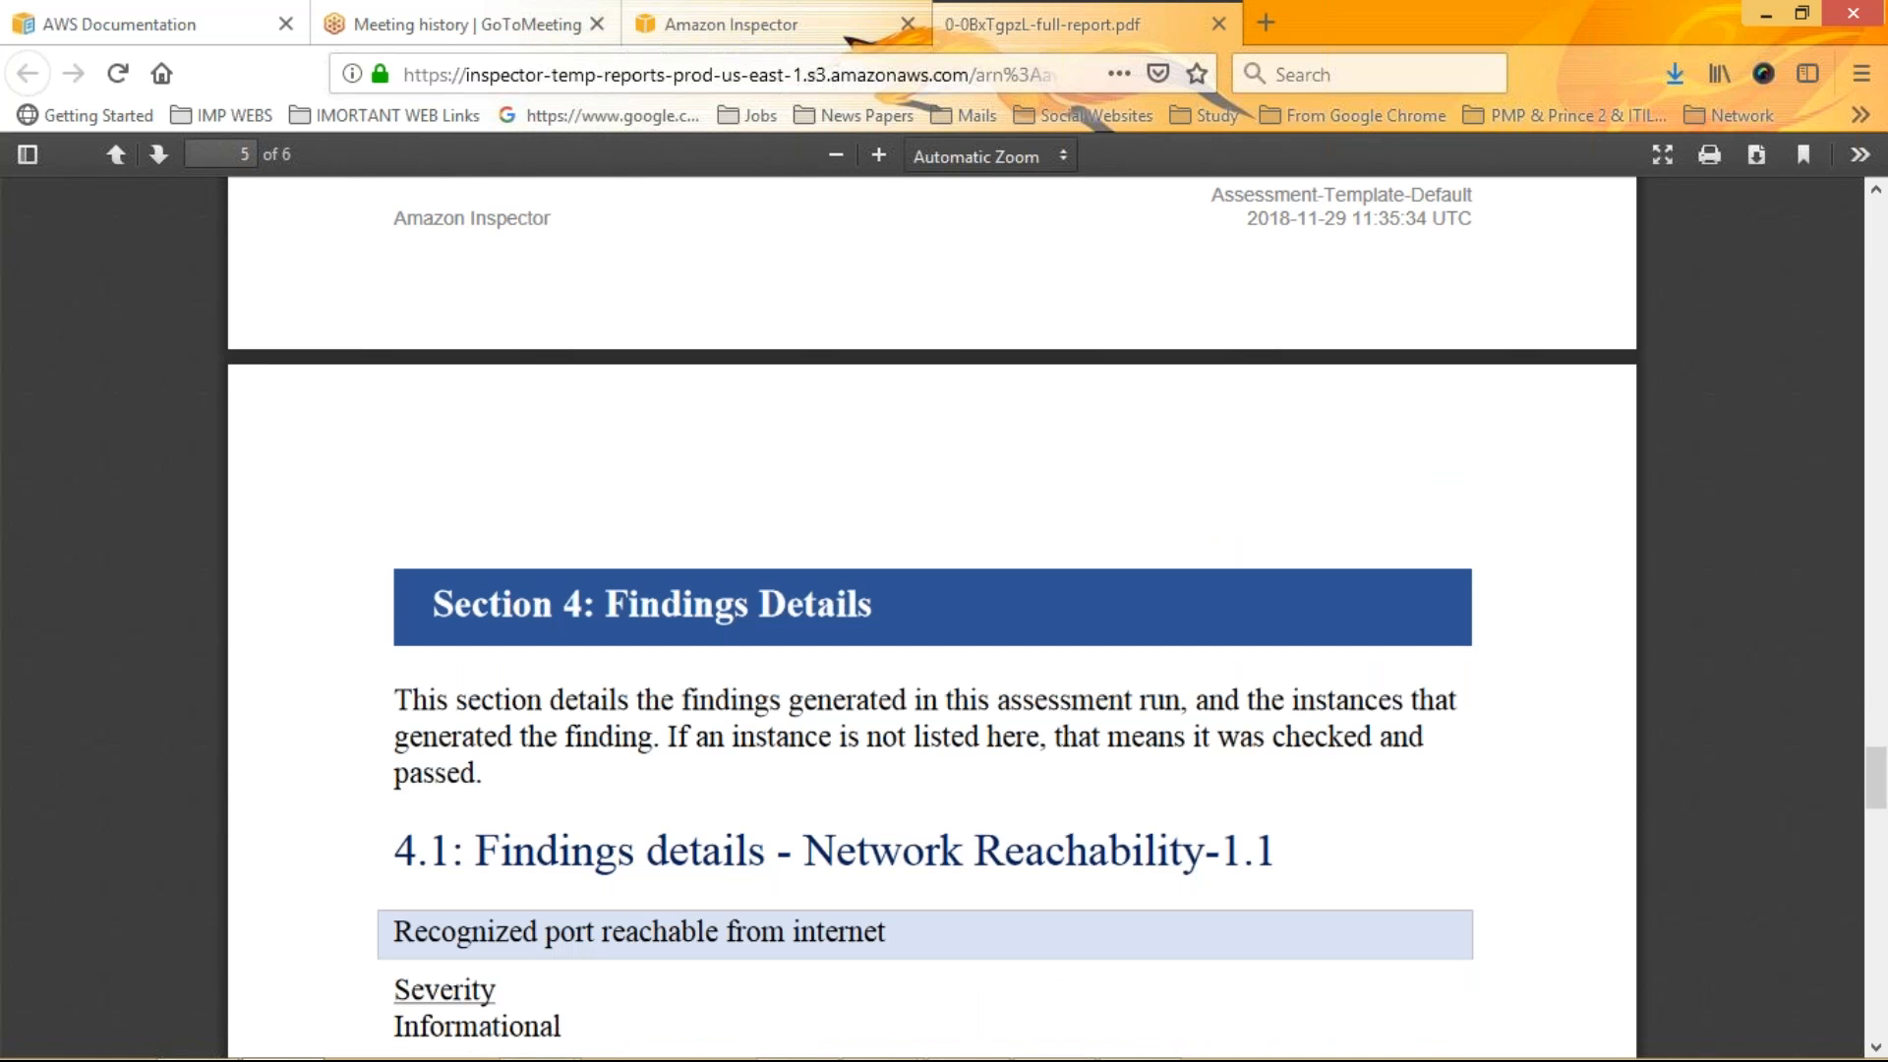
scroll(932, 618, down, 10)
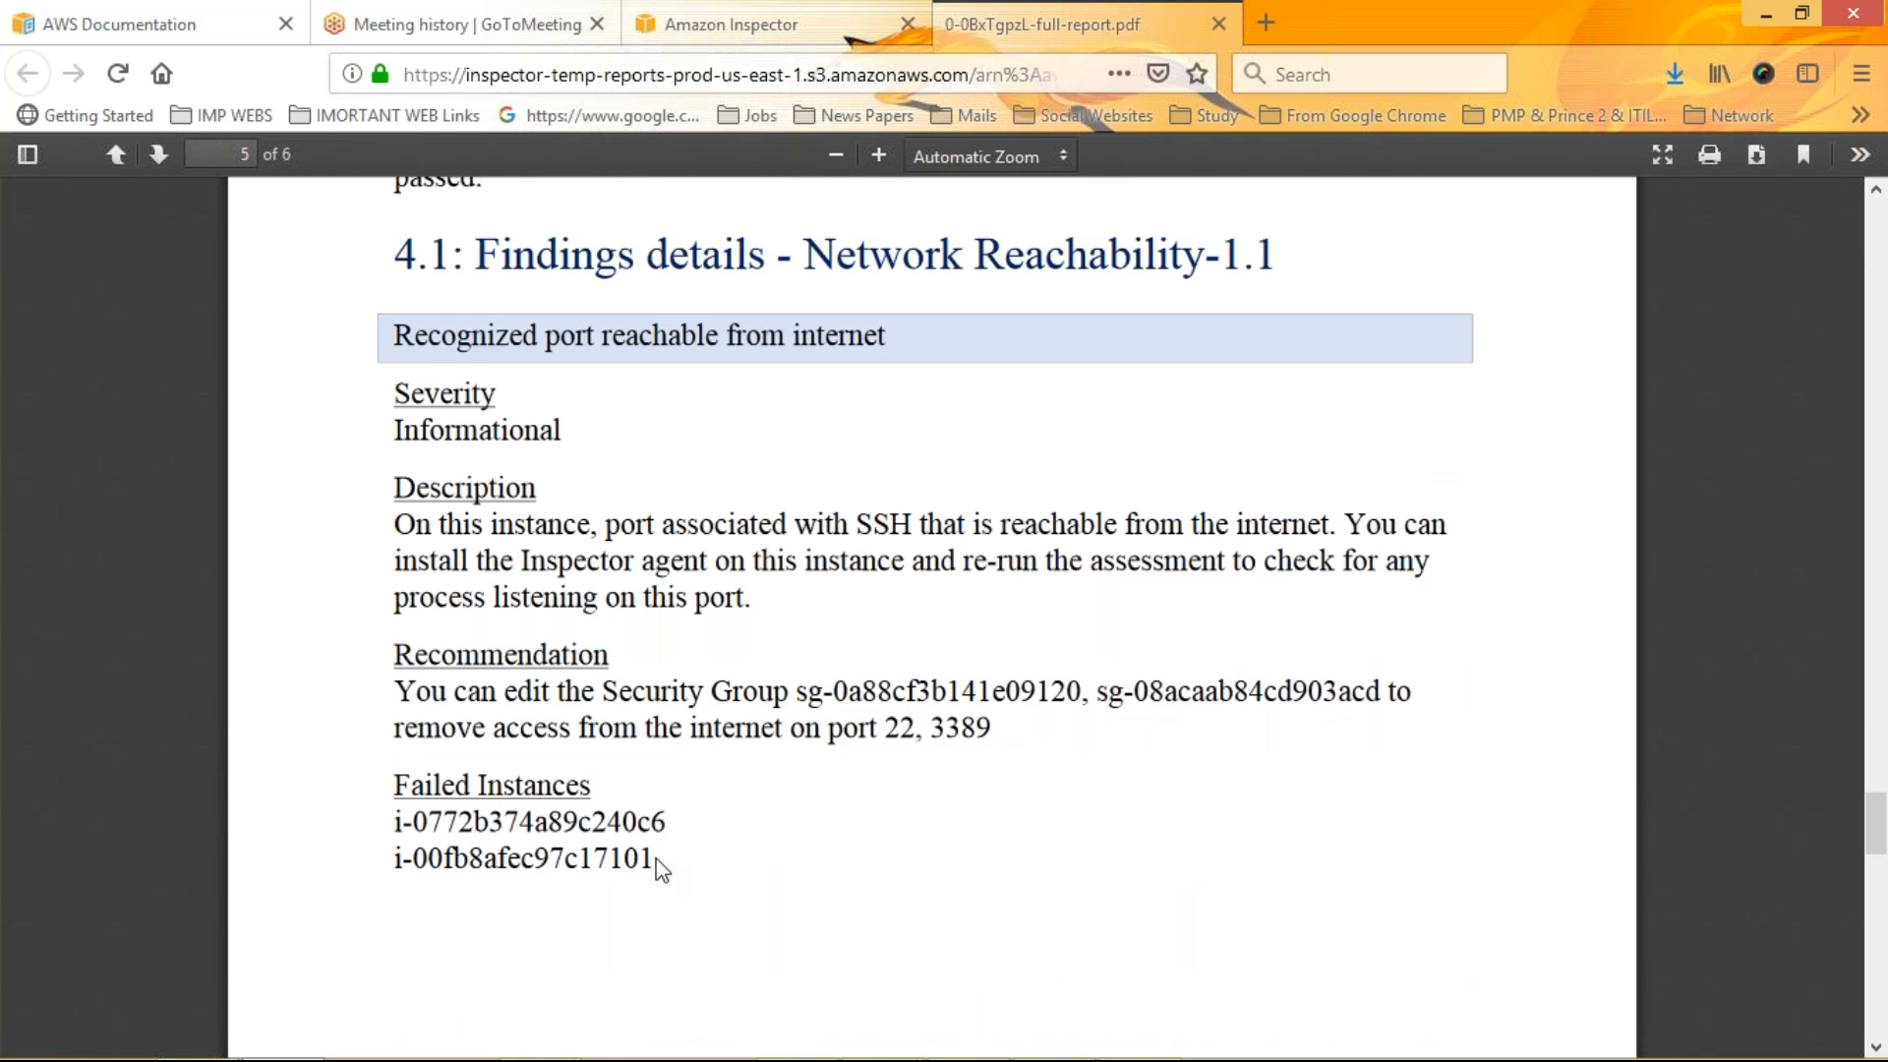
drag(534, 825, 473, 808)
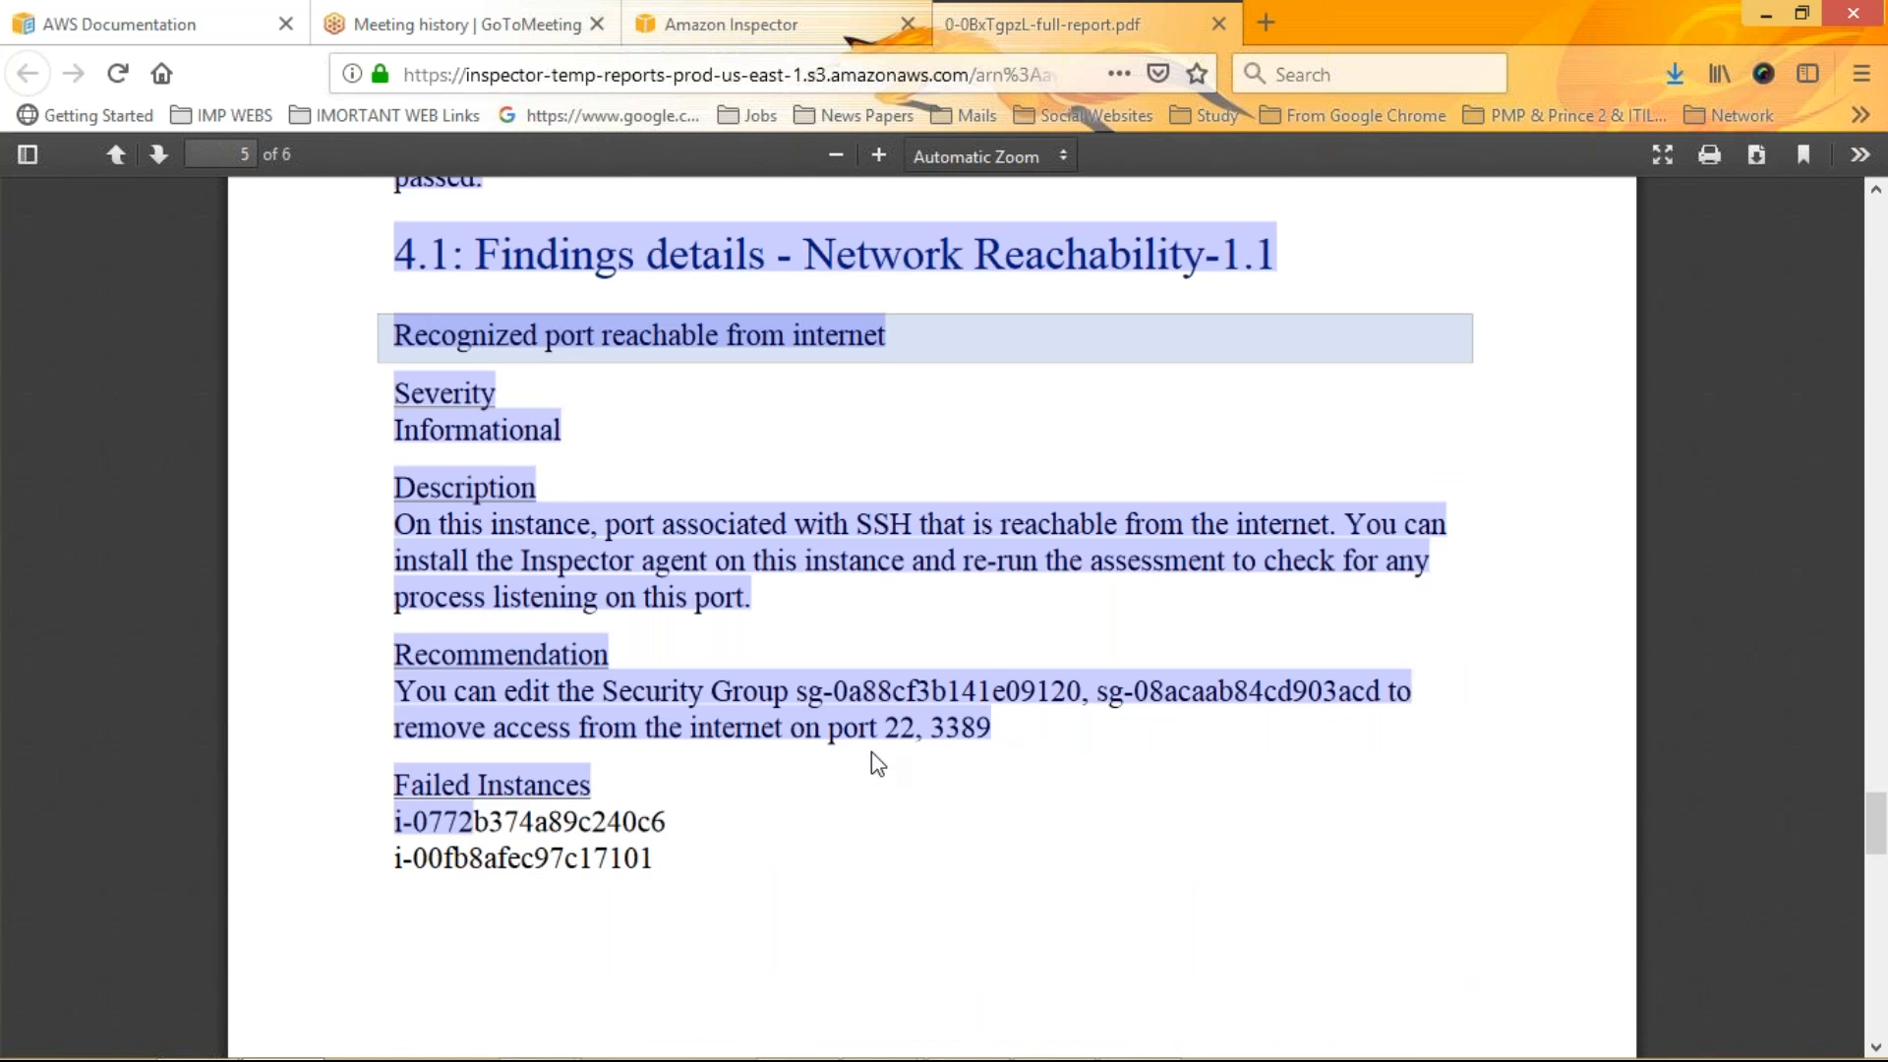
click(871, 751)
drag(871, 752, 1070, 617)
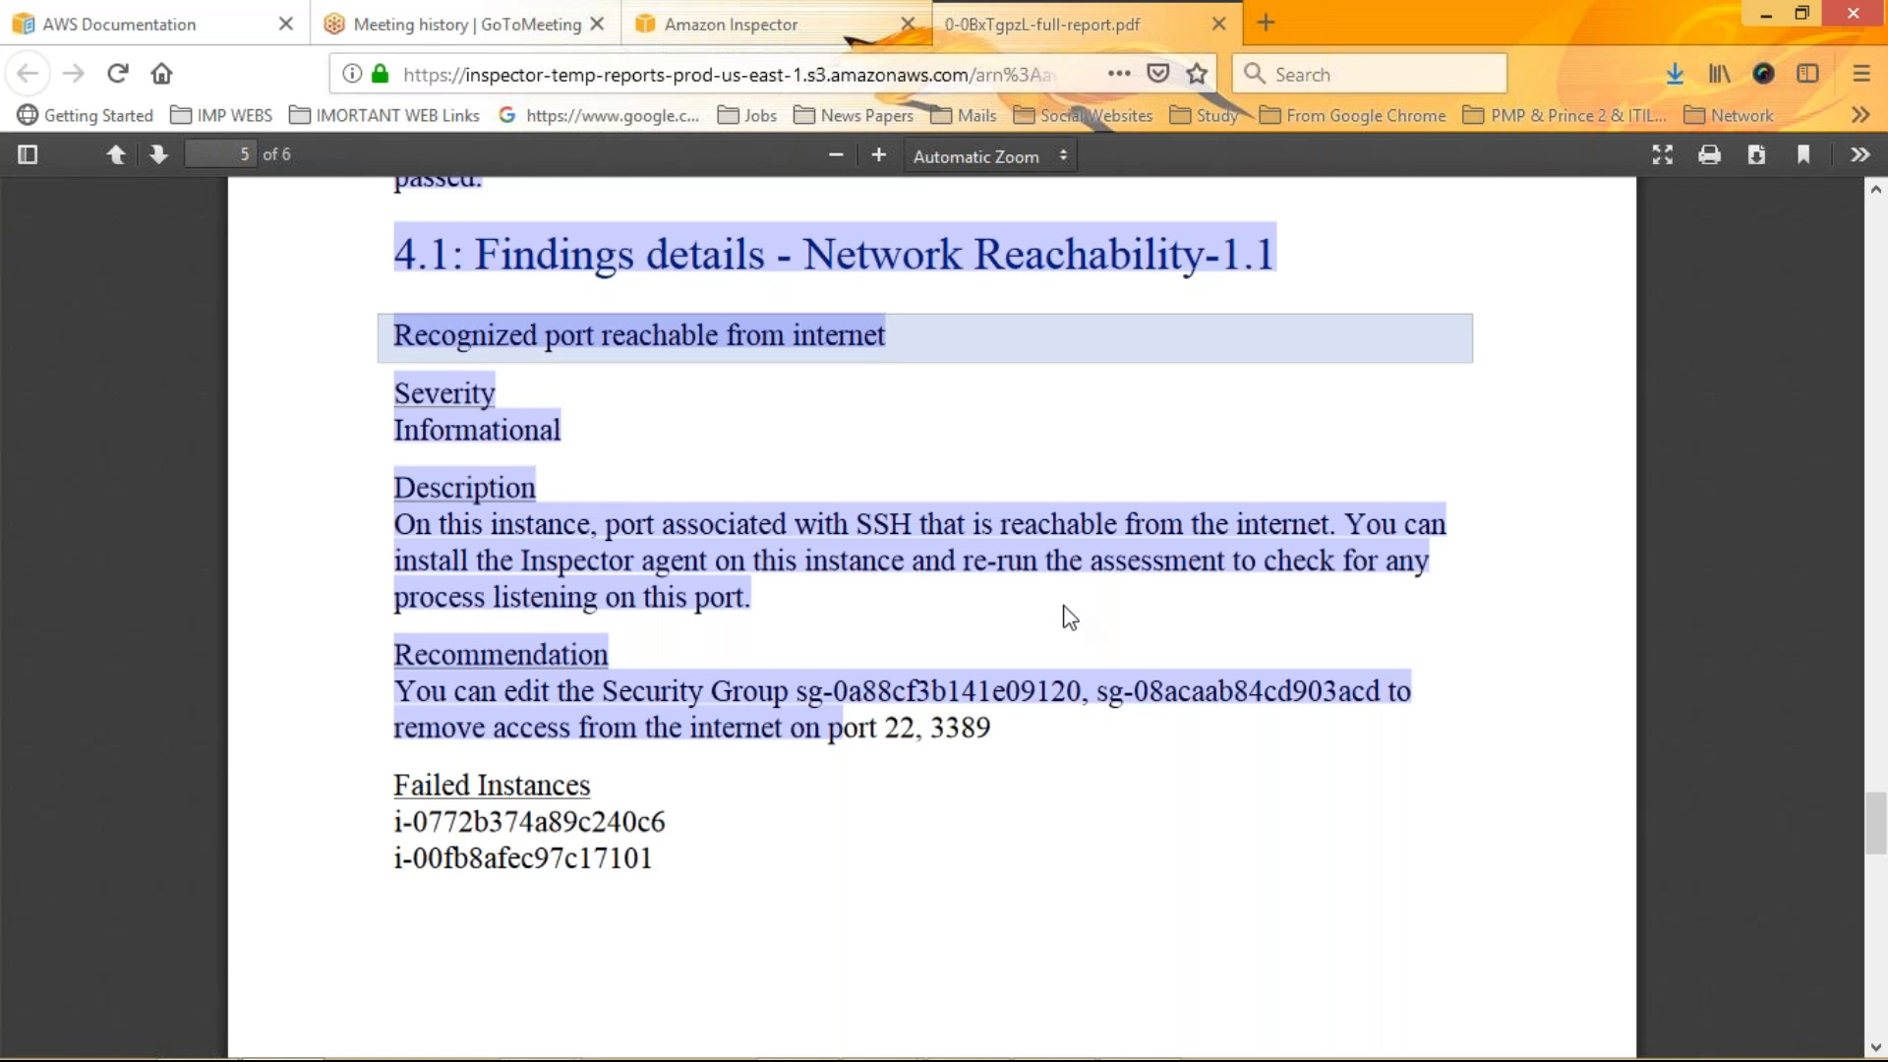
click(1070, 618)
scroll(1070, 618, down, 1)
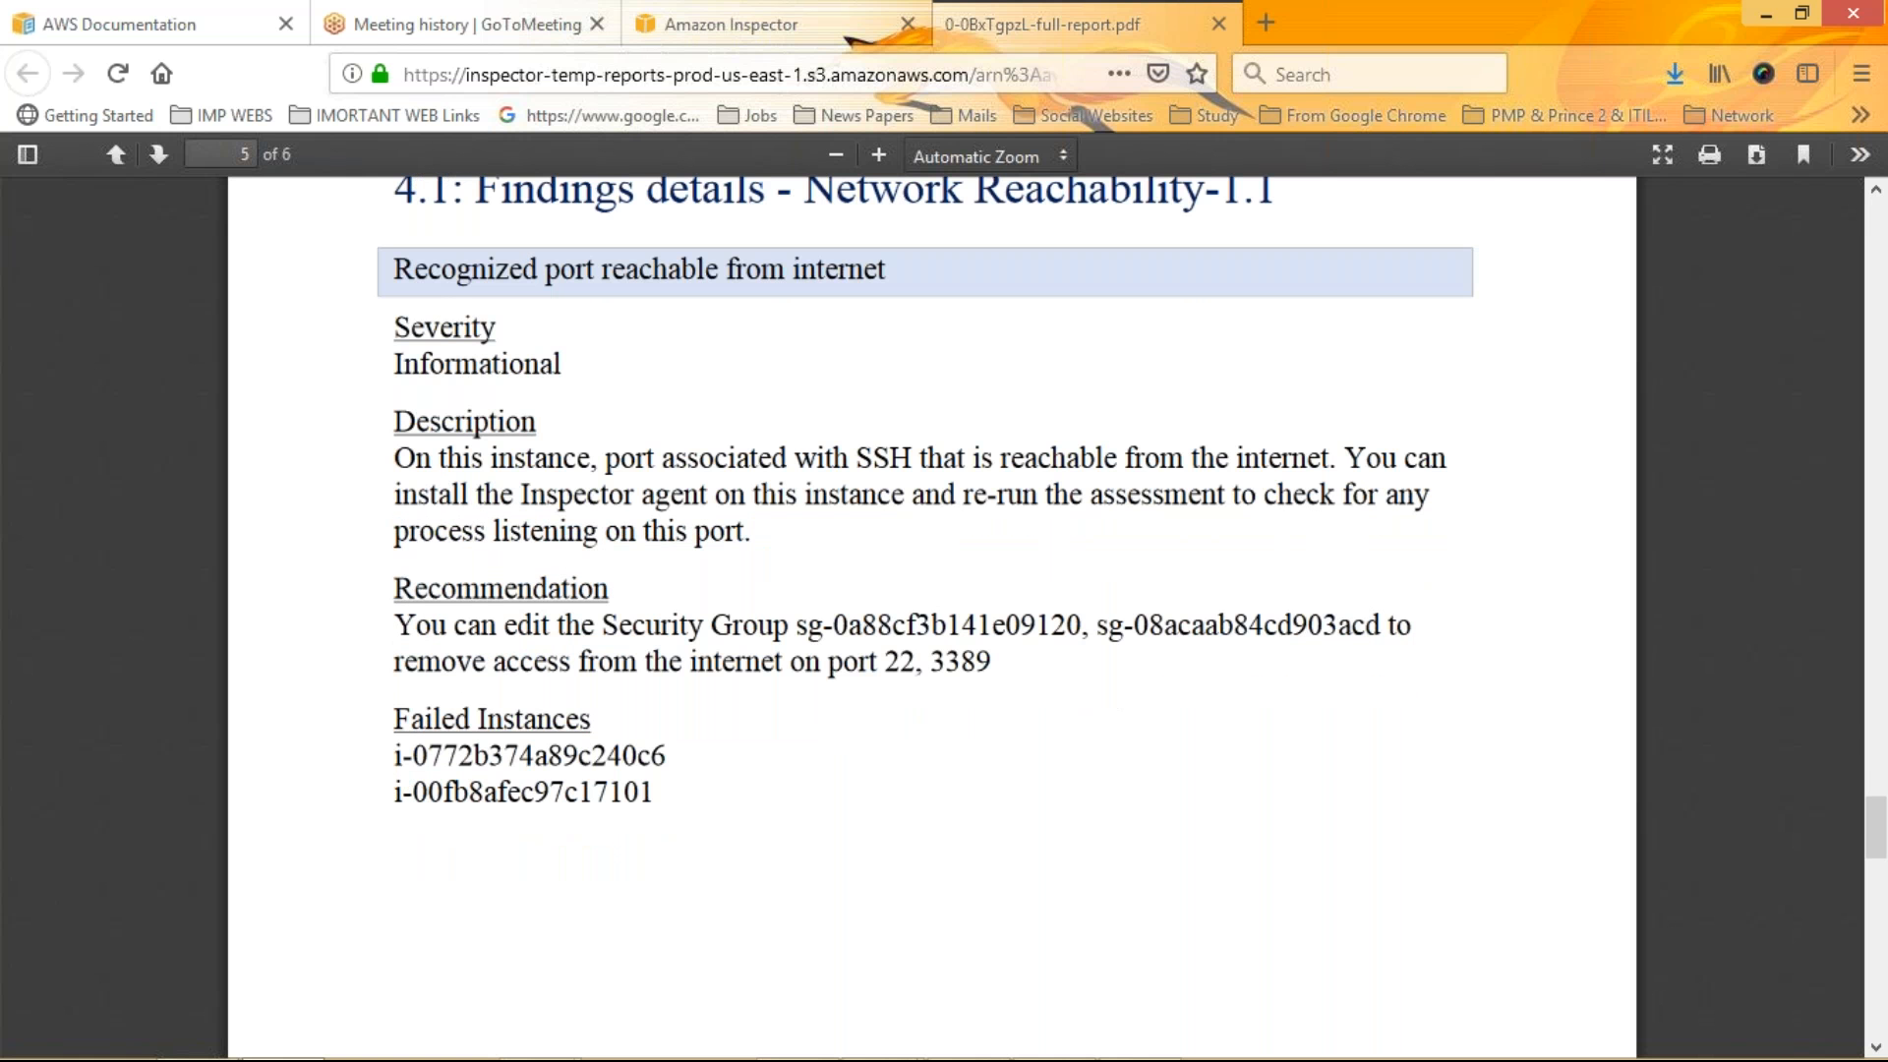
scroll(1070, 618, down, 10)
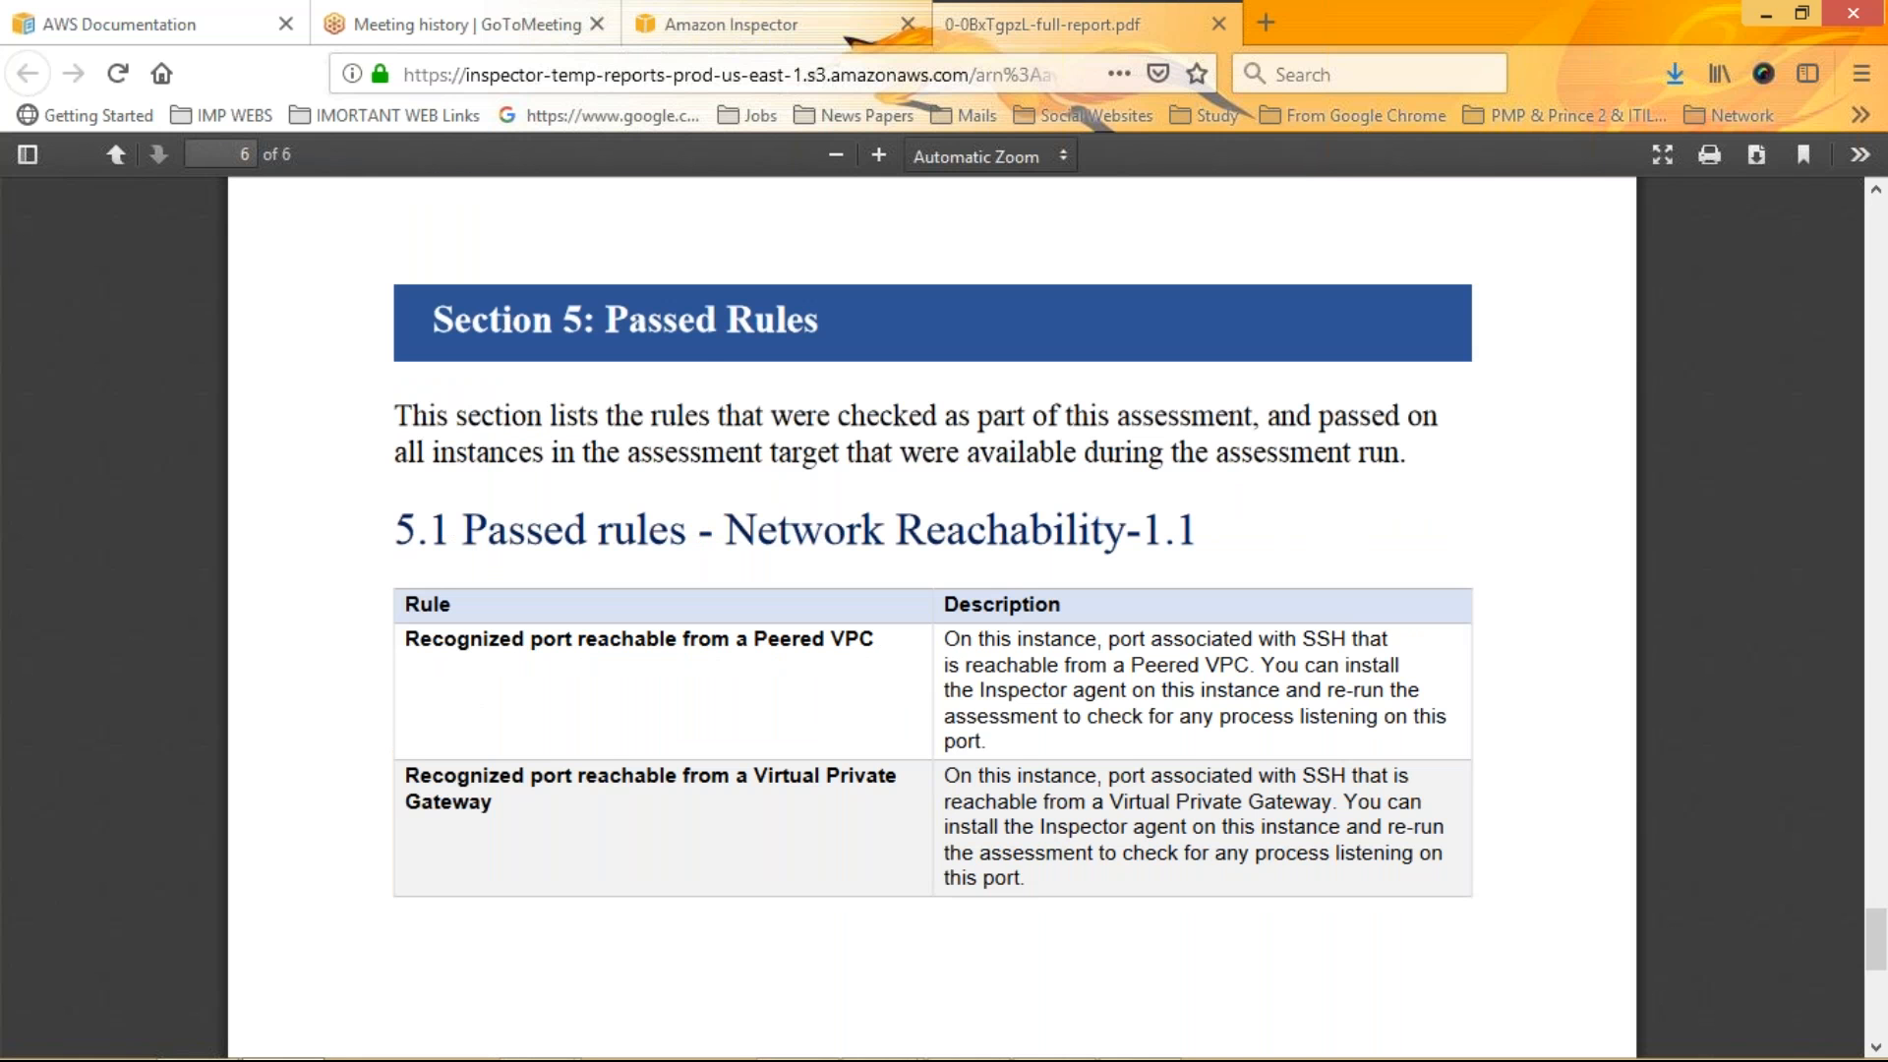
scroll(932, 617, down, 5)
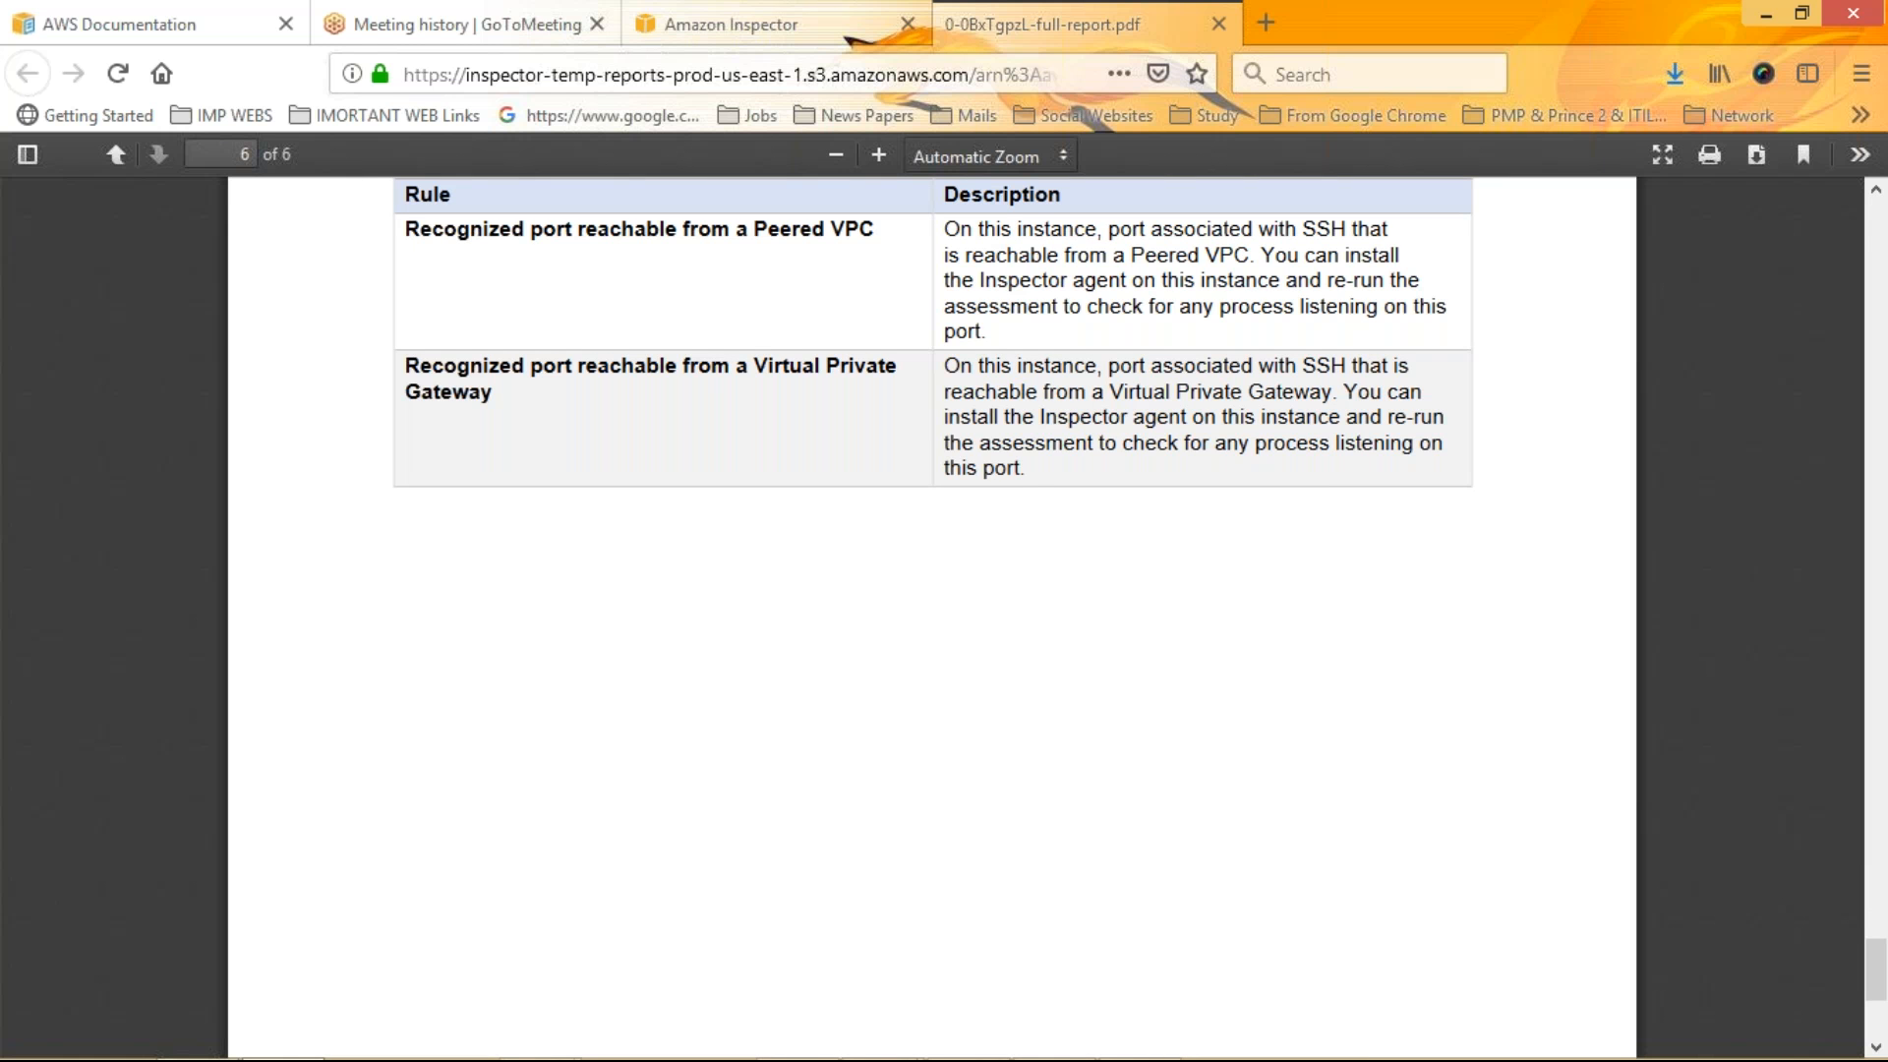
scroll(932, 617, up, 4)
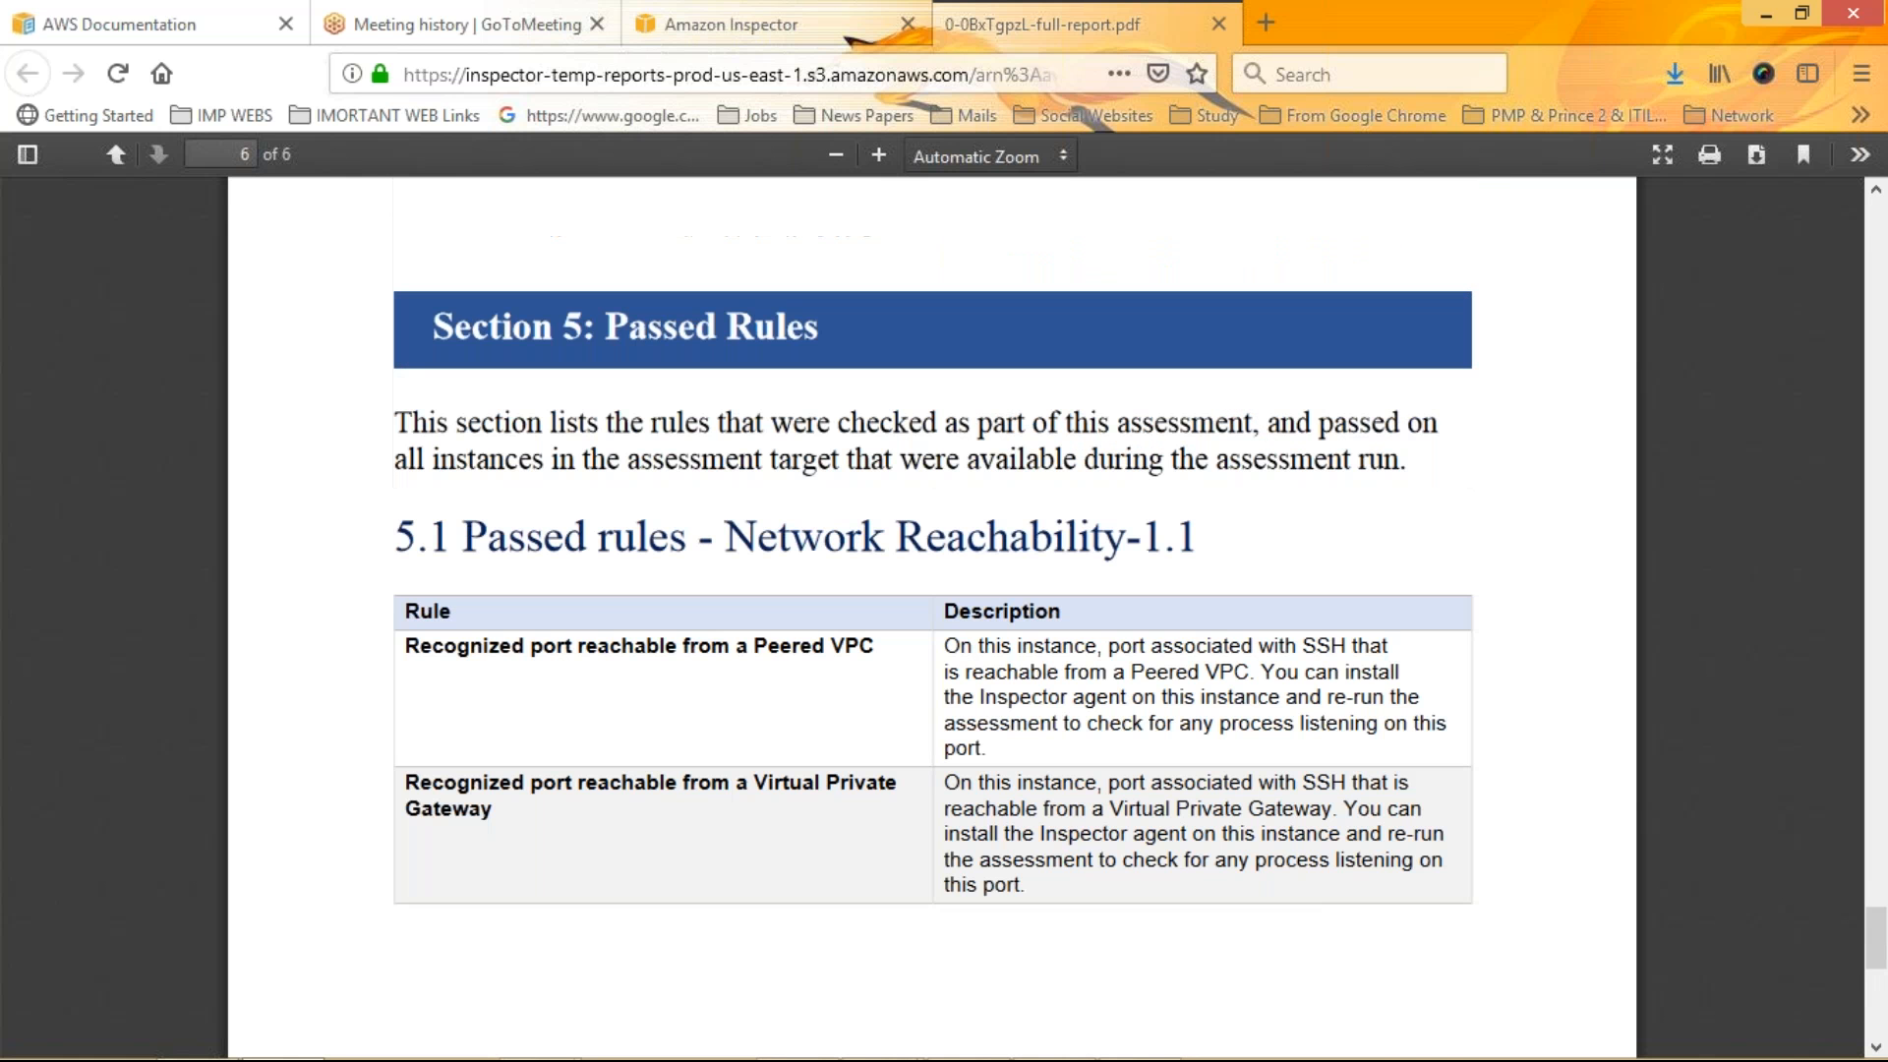
Scroll back through the report to review its title page and executive summary again
scroll(932, 618, up, 3)
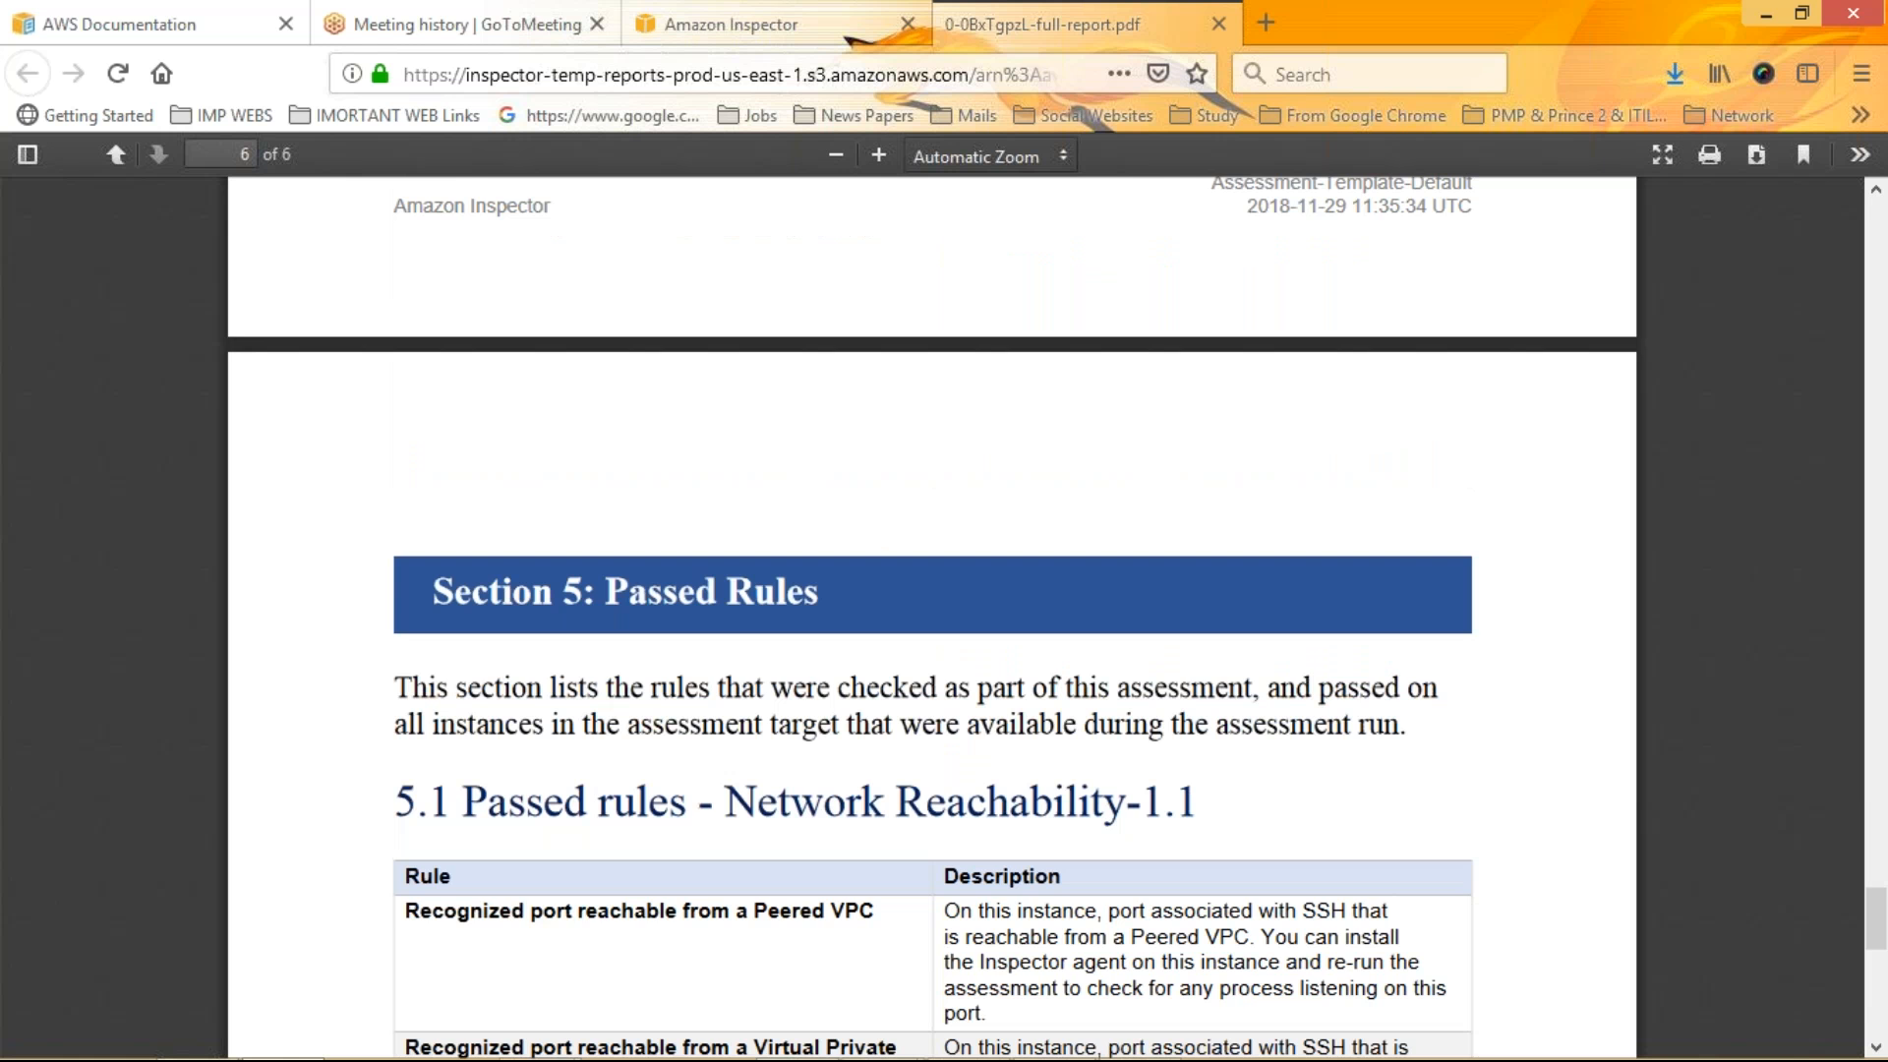
scroll(932, 617, up, 15)
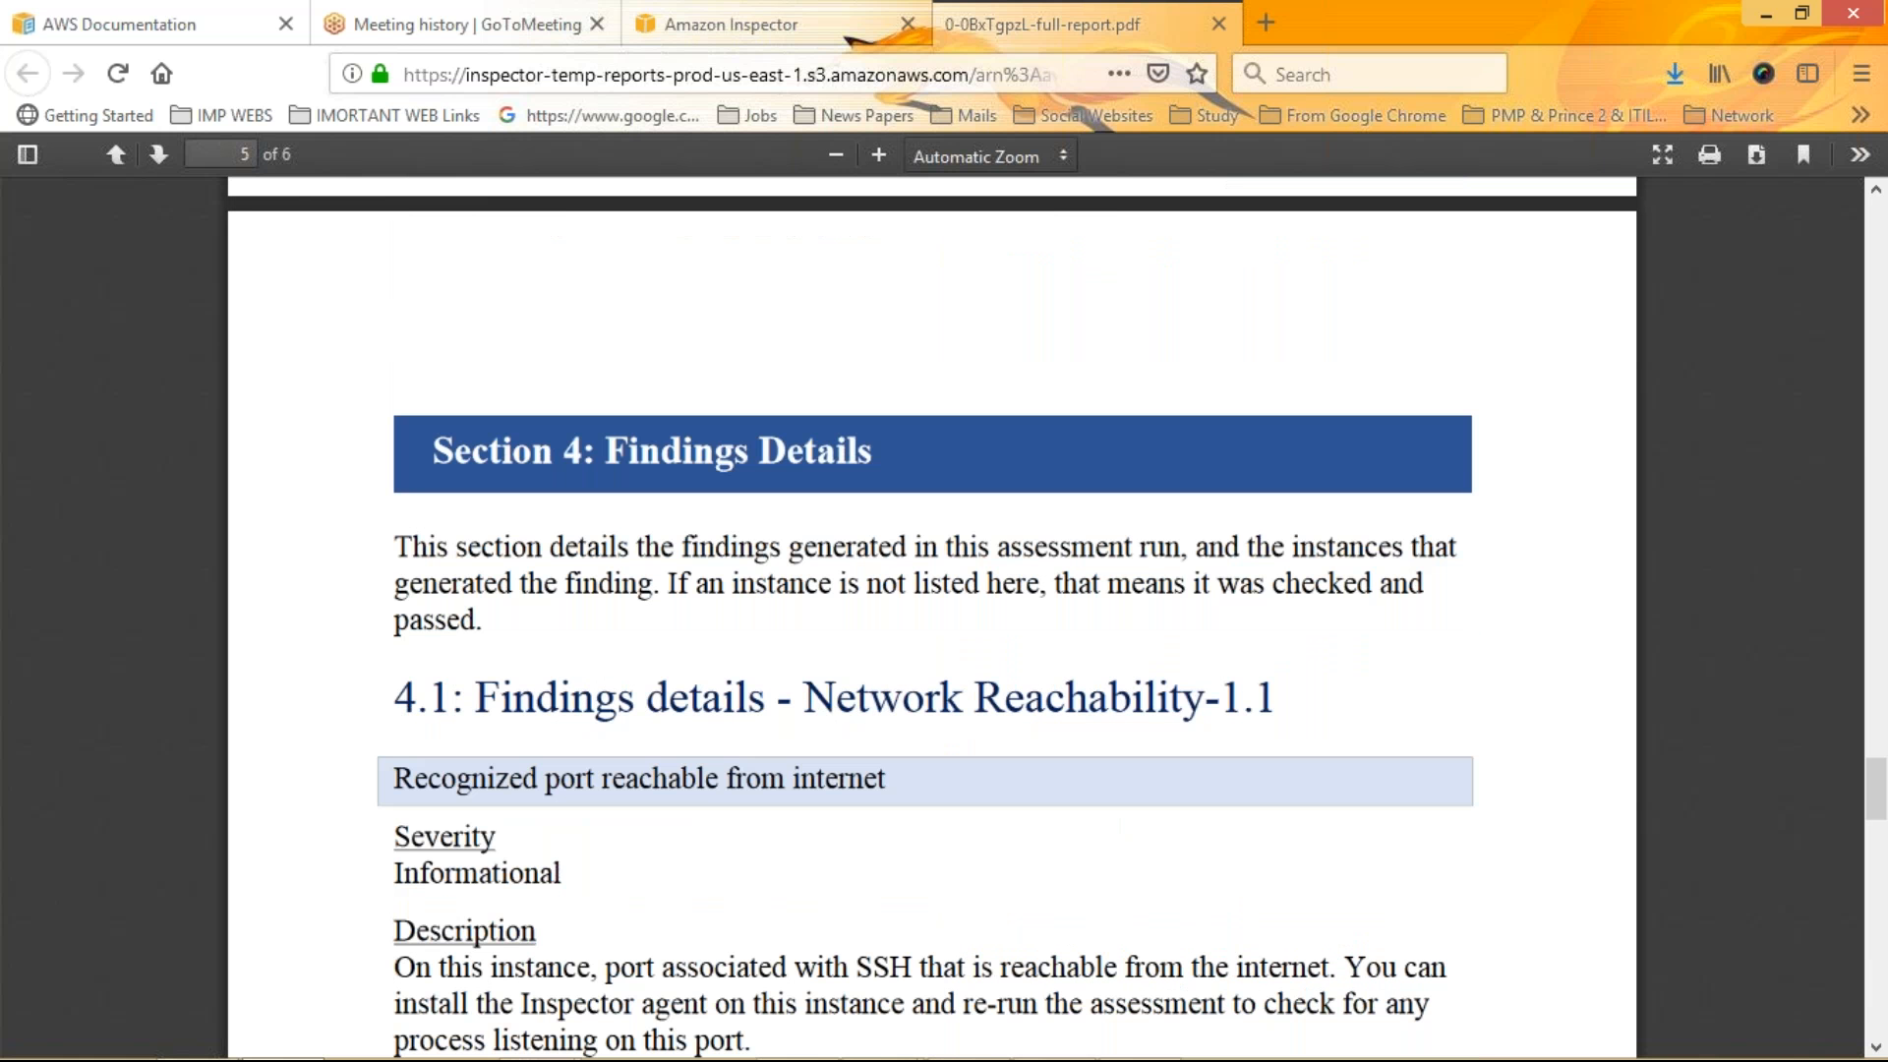
scroll(932, 618, up, 20)
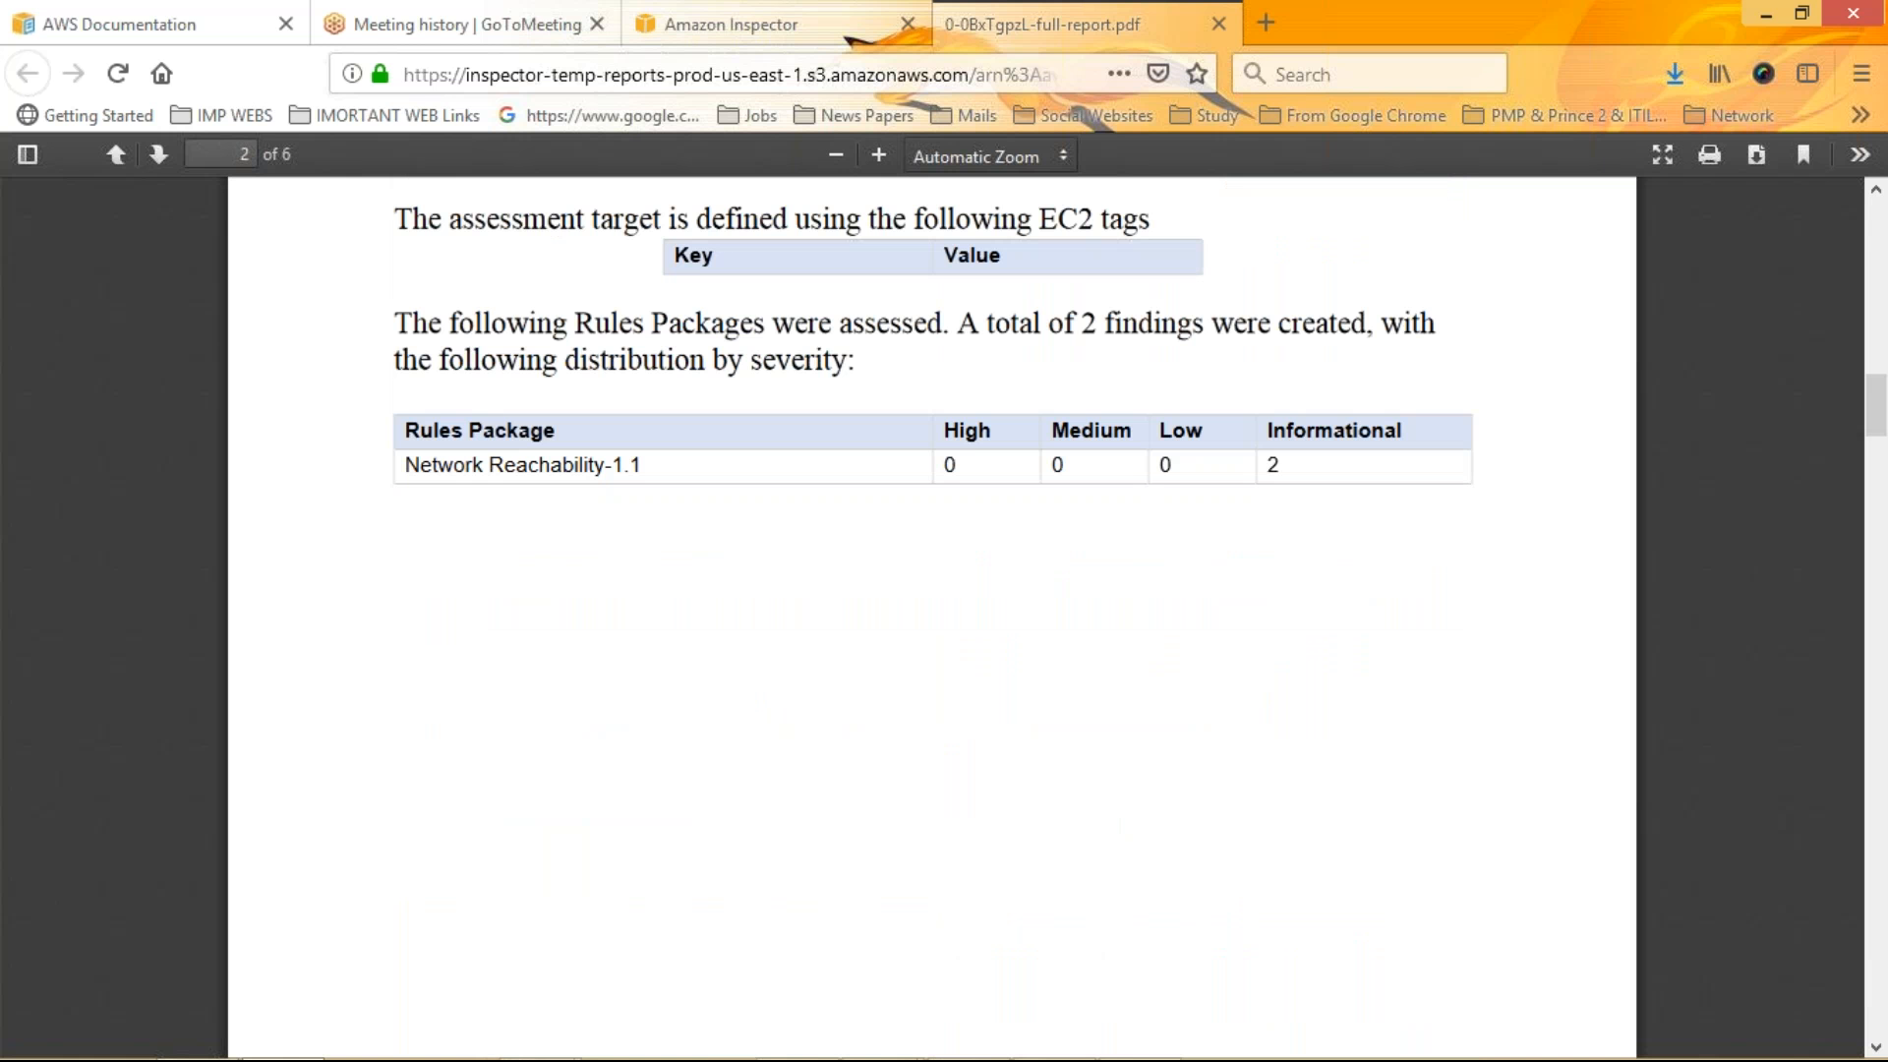
scroll(932, 618, up, 20)
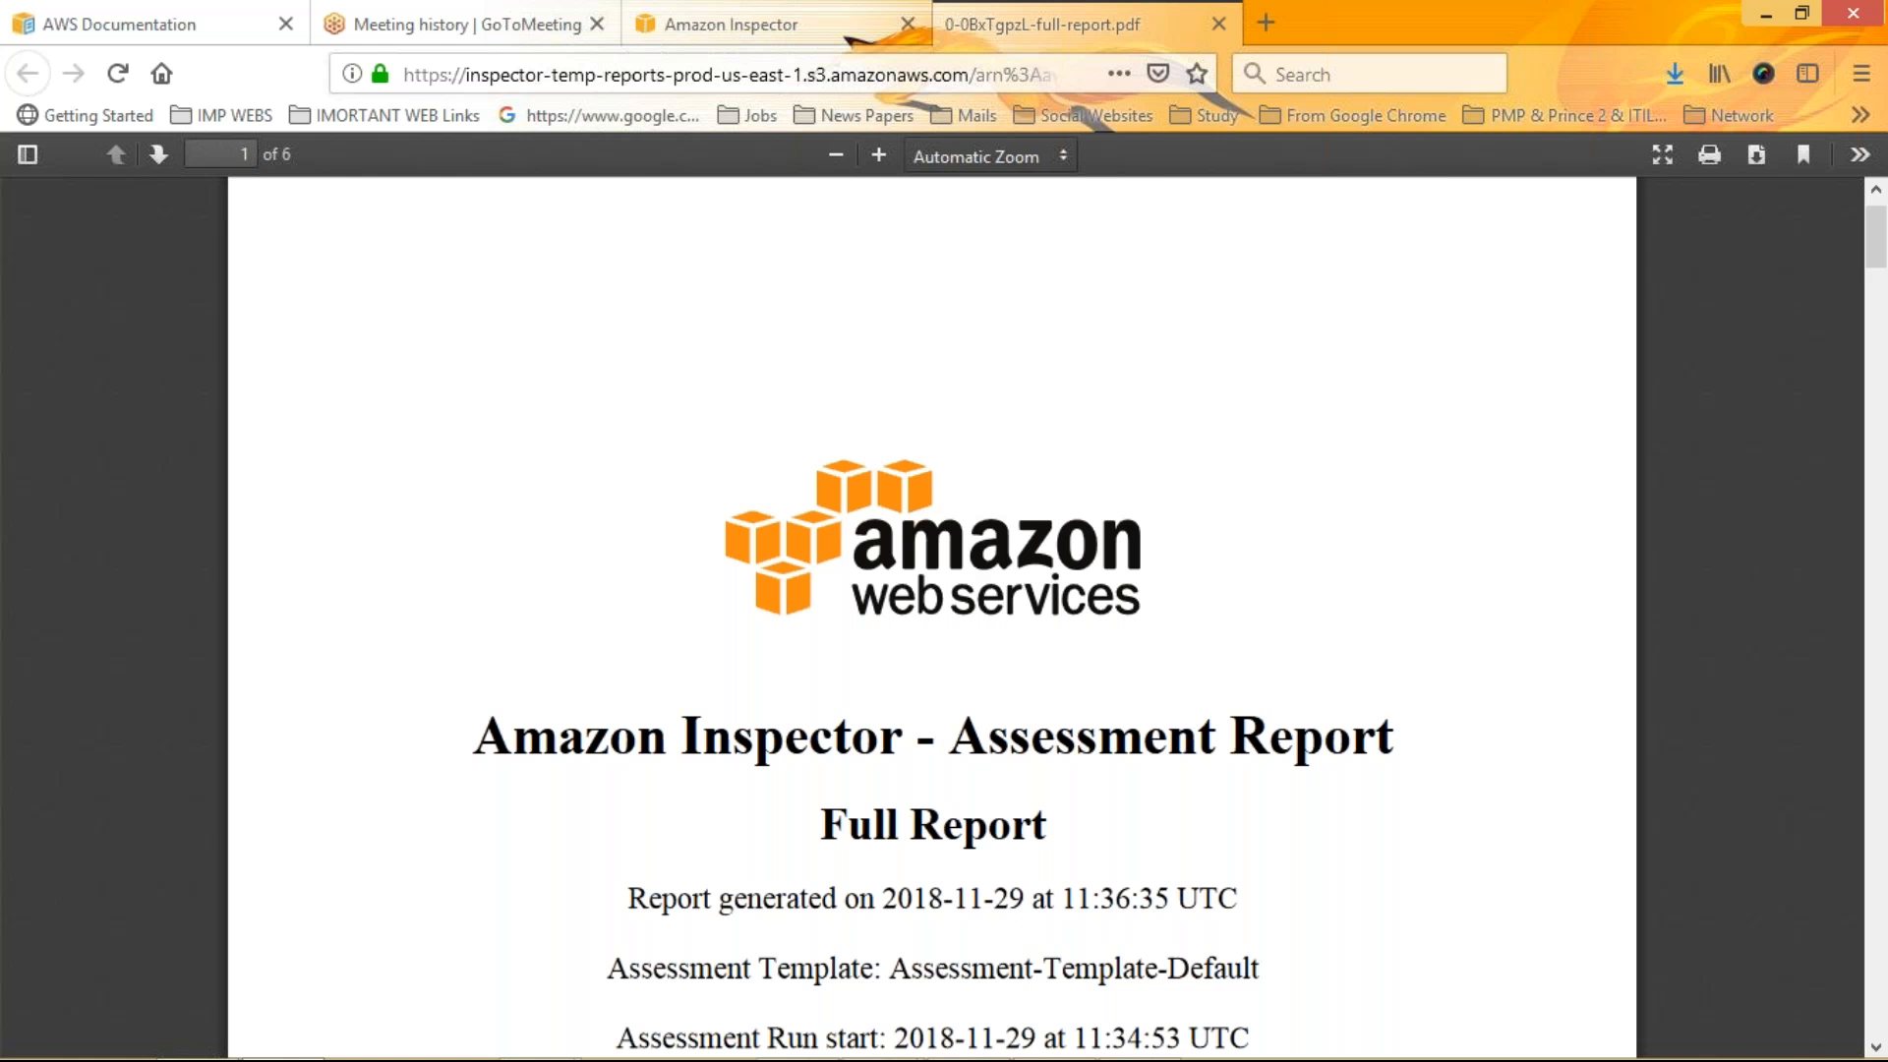
scroll(932, 617, down, 3)
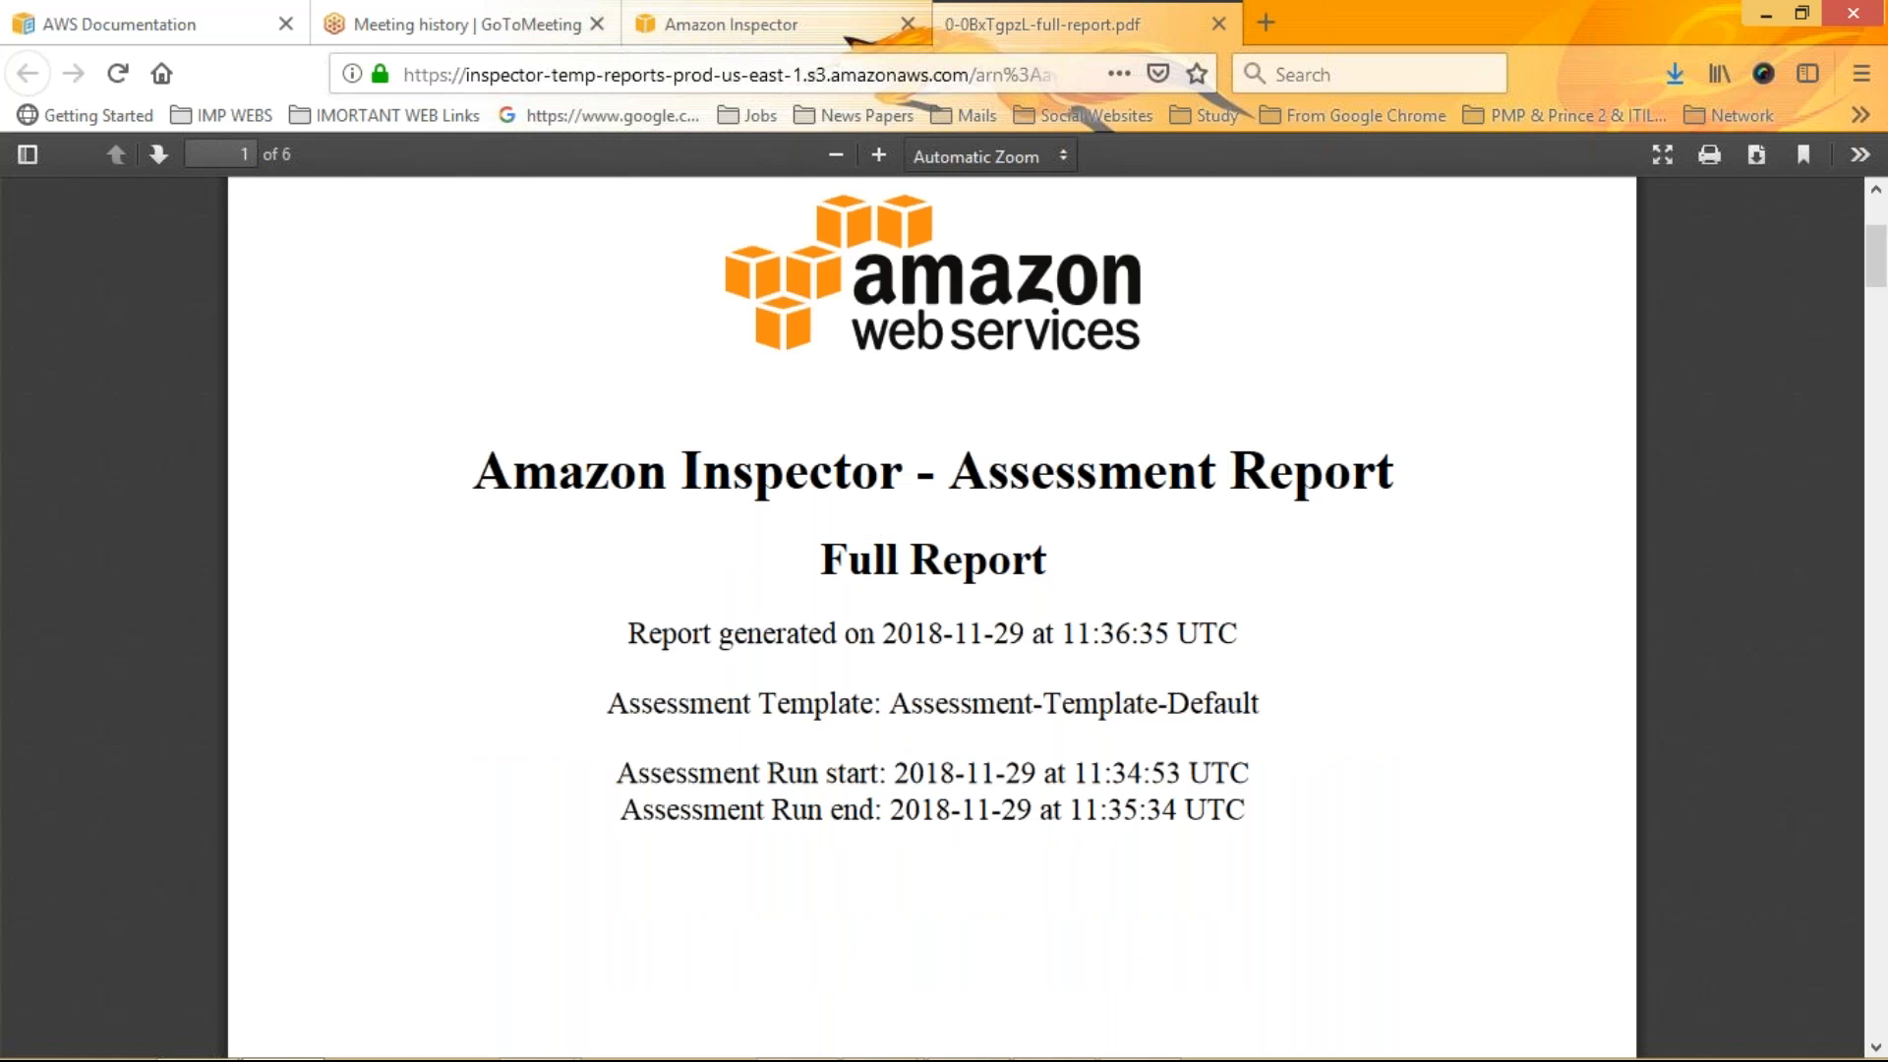
scroll(933, 618, down, 1)
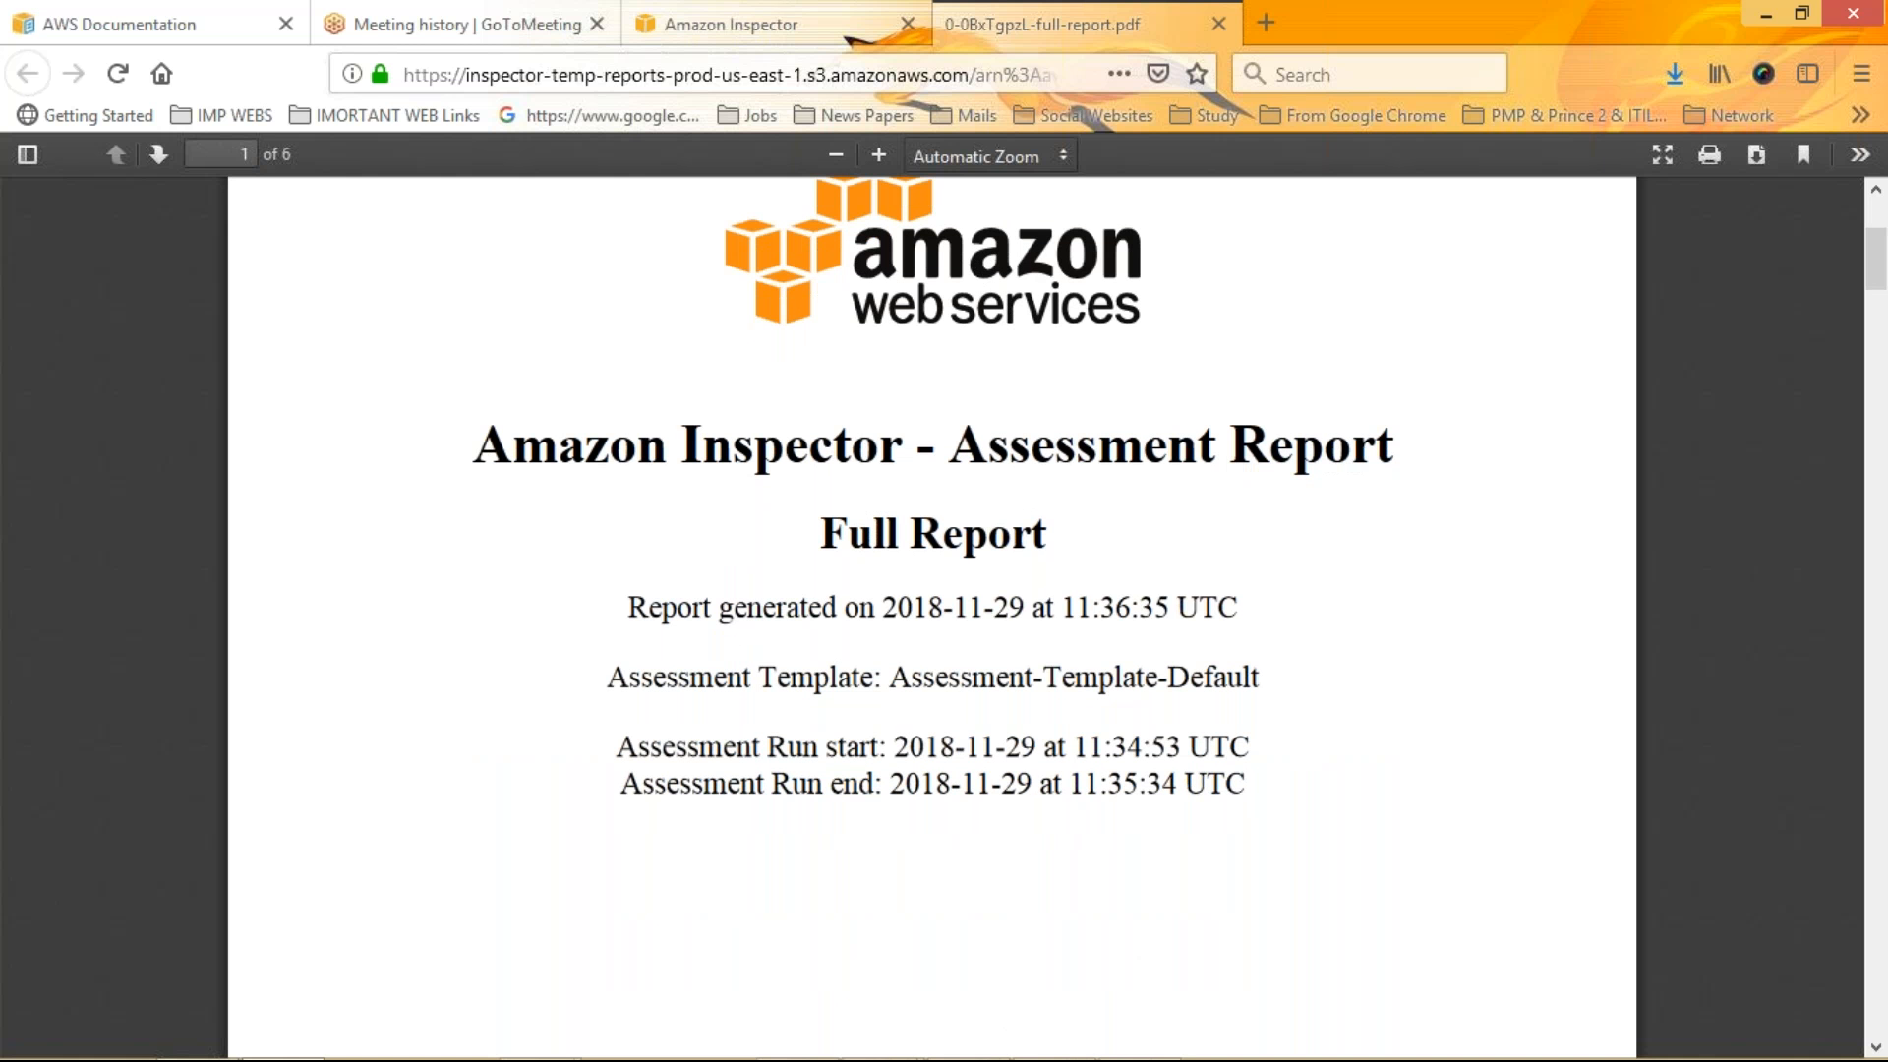
scroll(932, 618, down, 15)
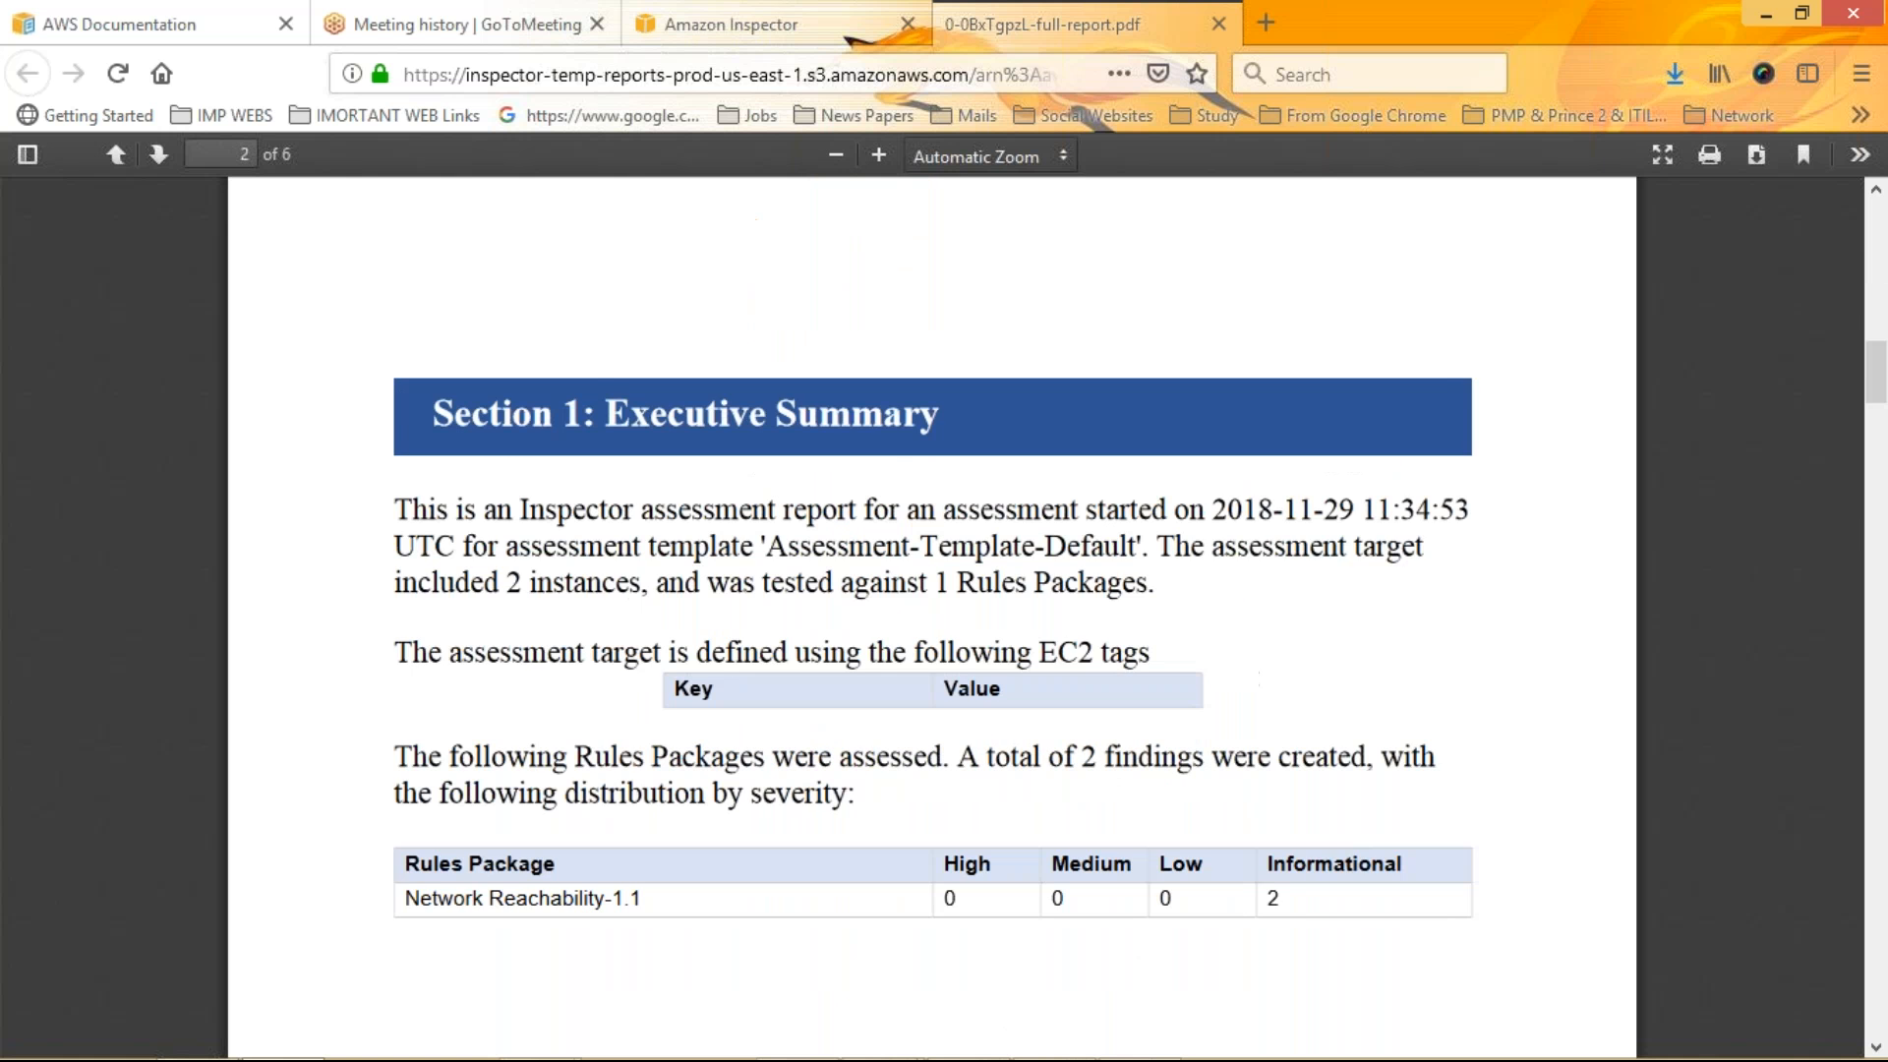
scroll(608, 379, down, 2)
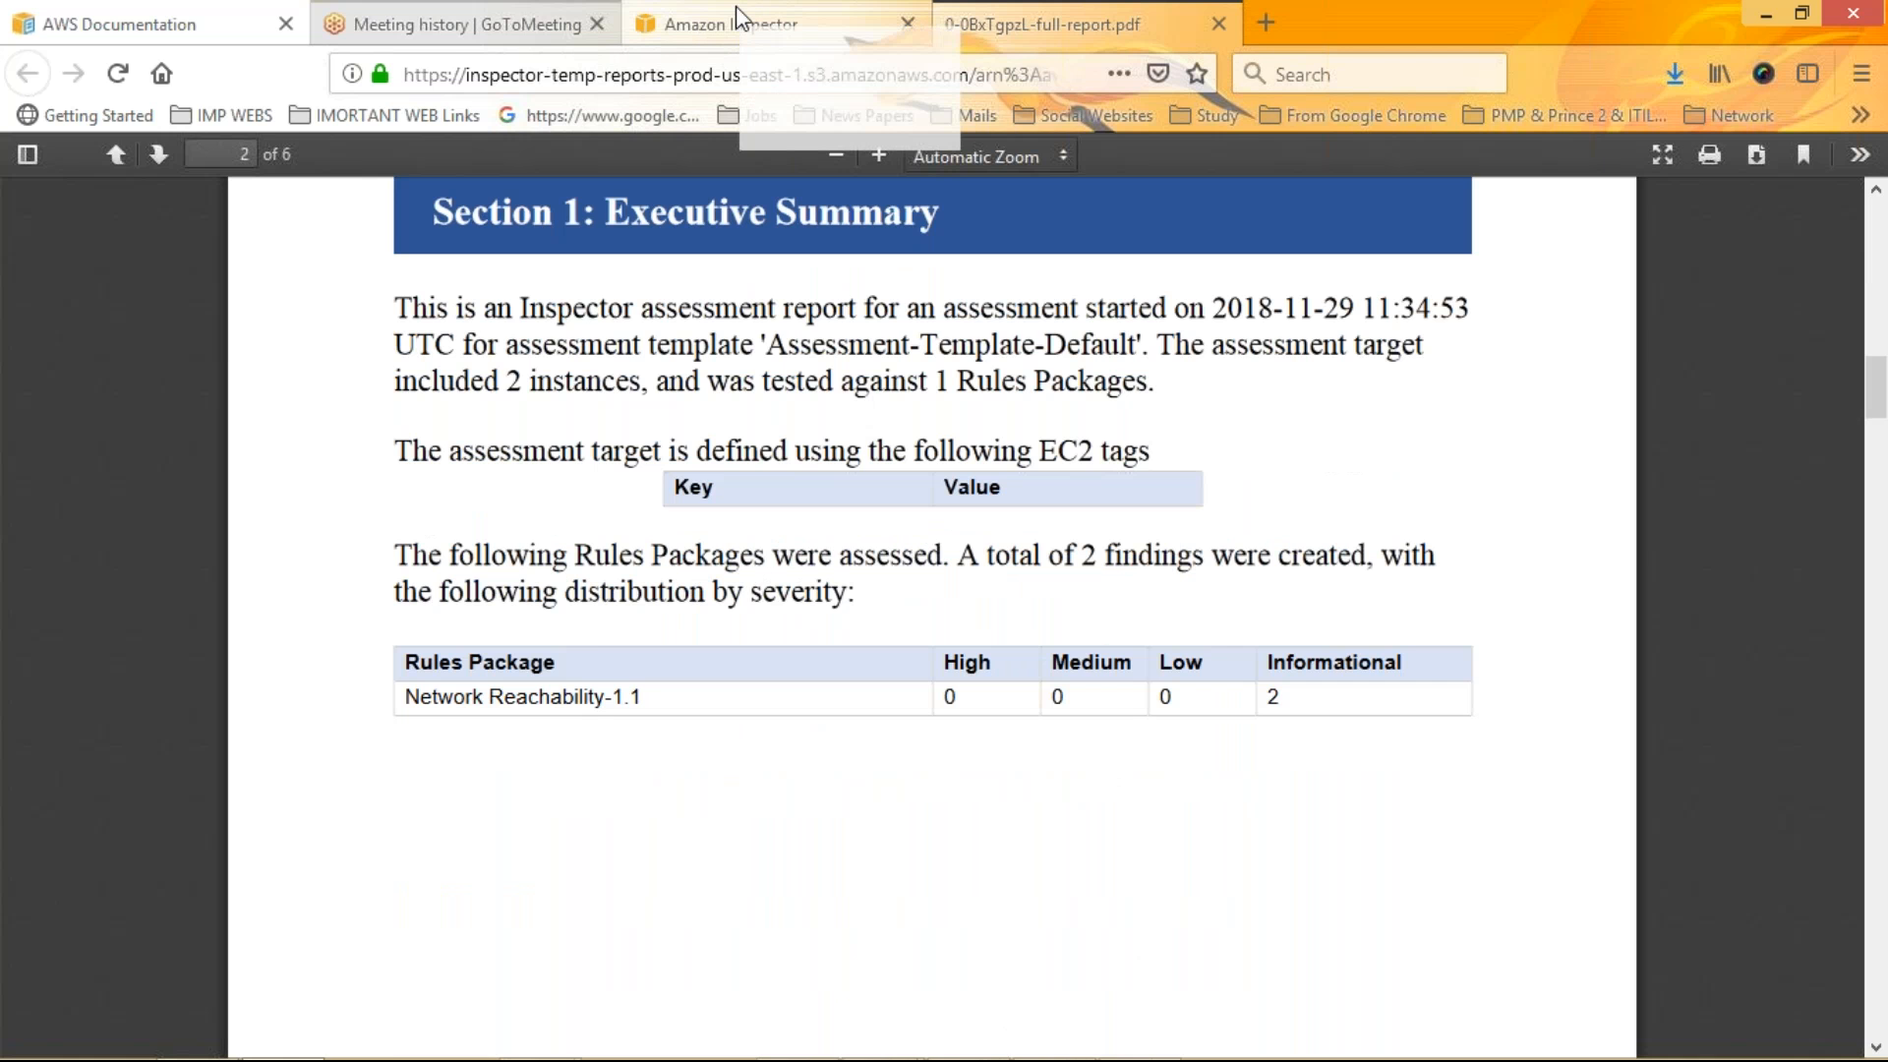
Close the PDF report tab to return to the Amazon Inspector console
drag(736, 8, 711, 25)
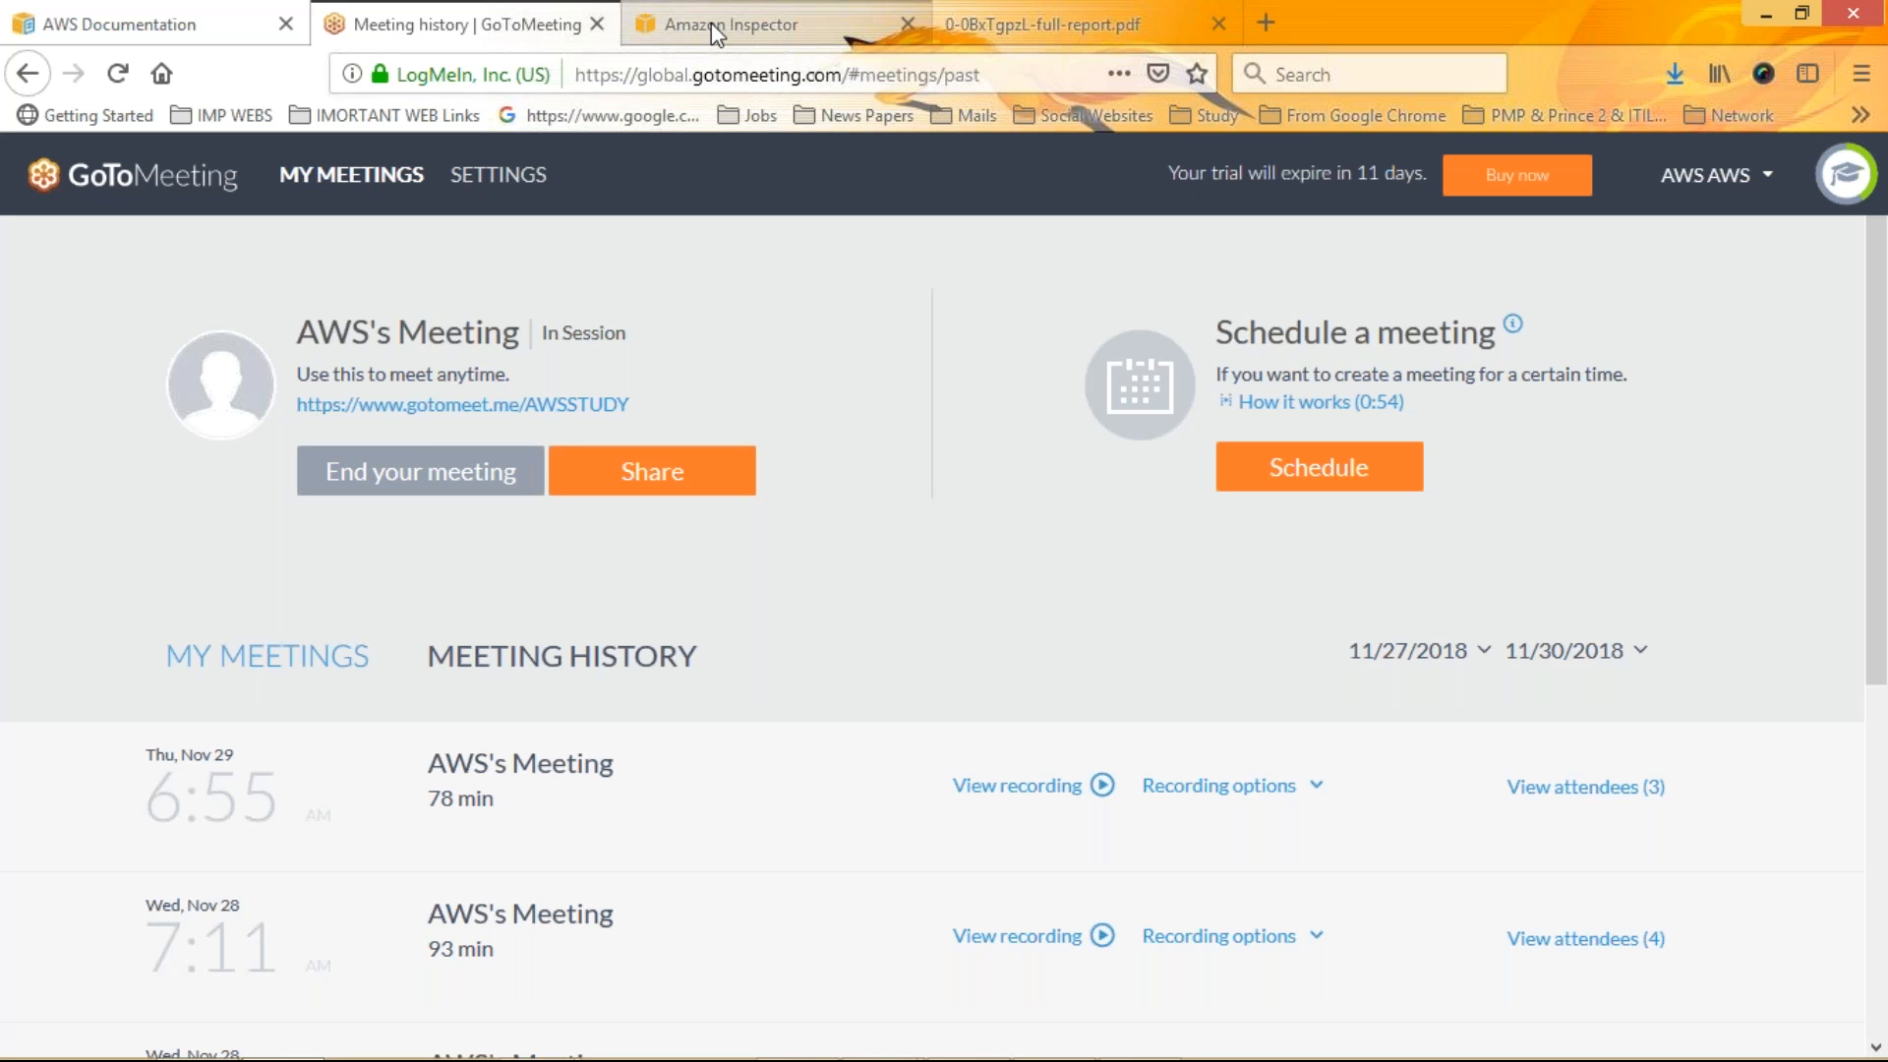
click(1131, 24)
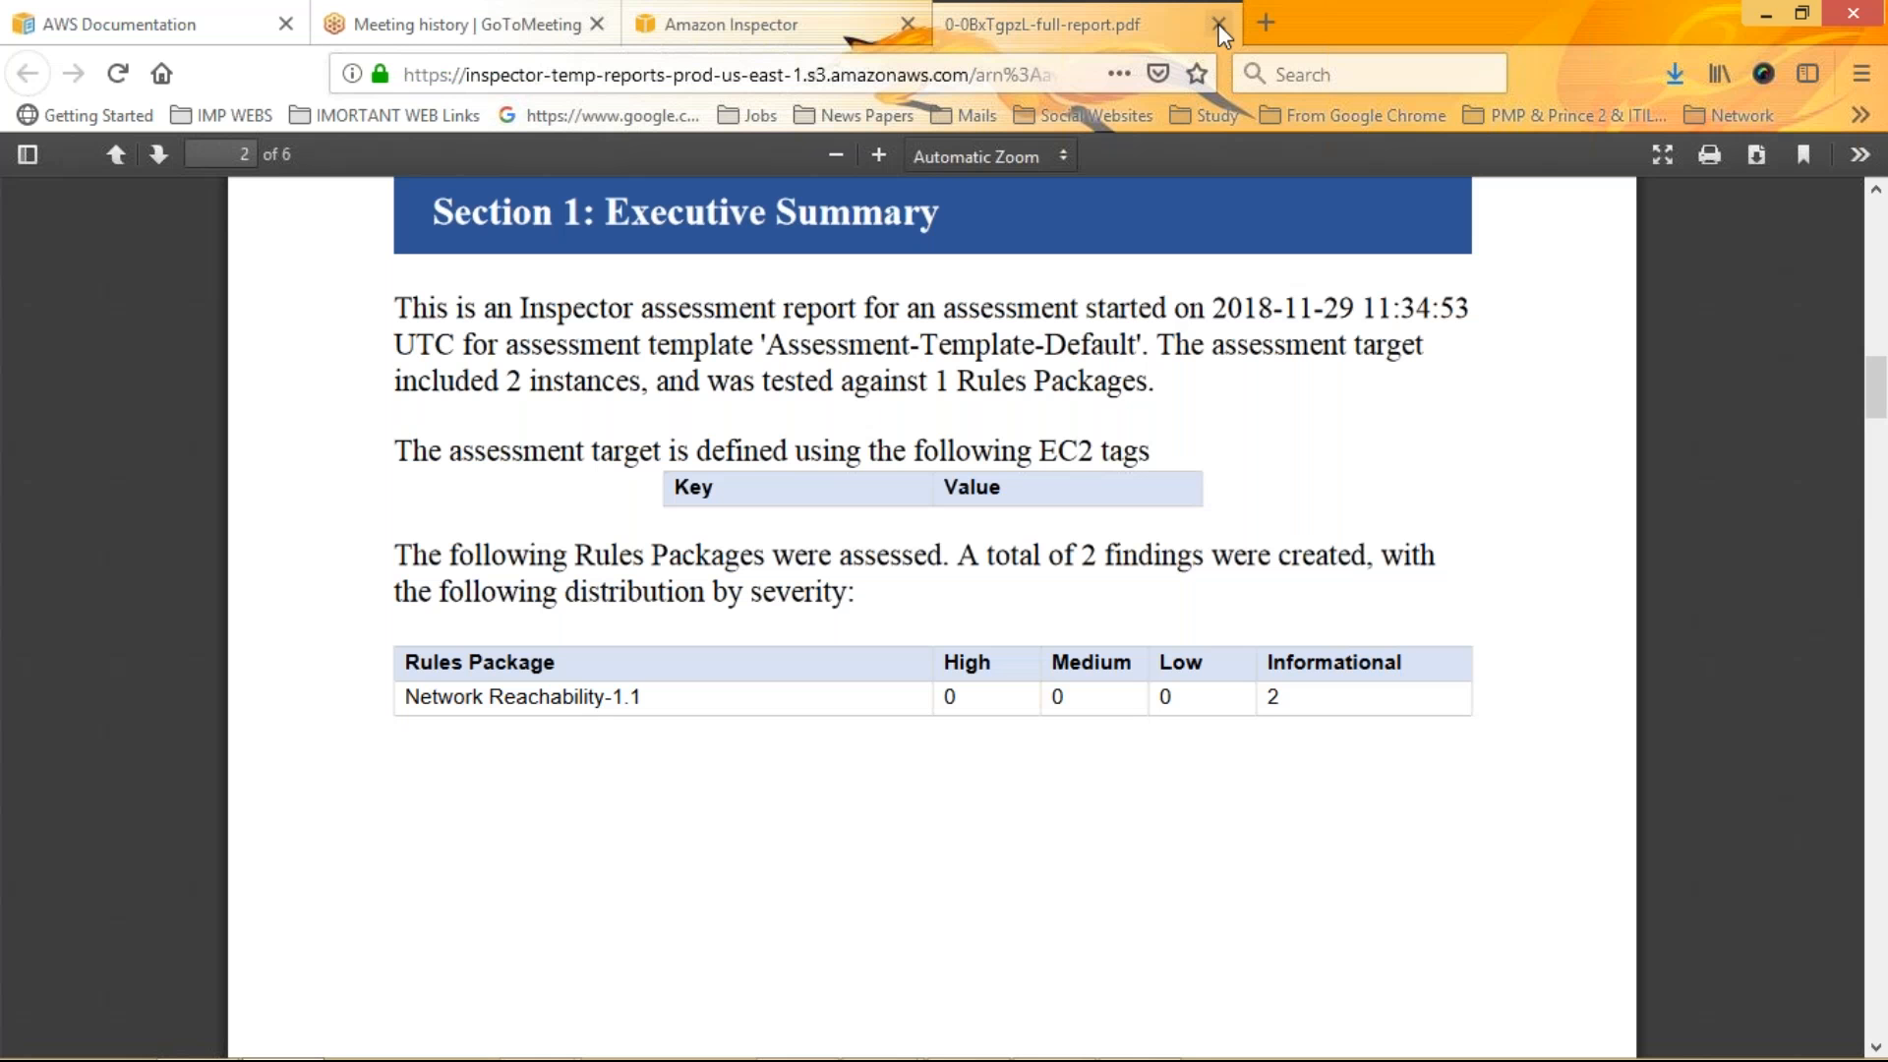
click(1219, 24)
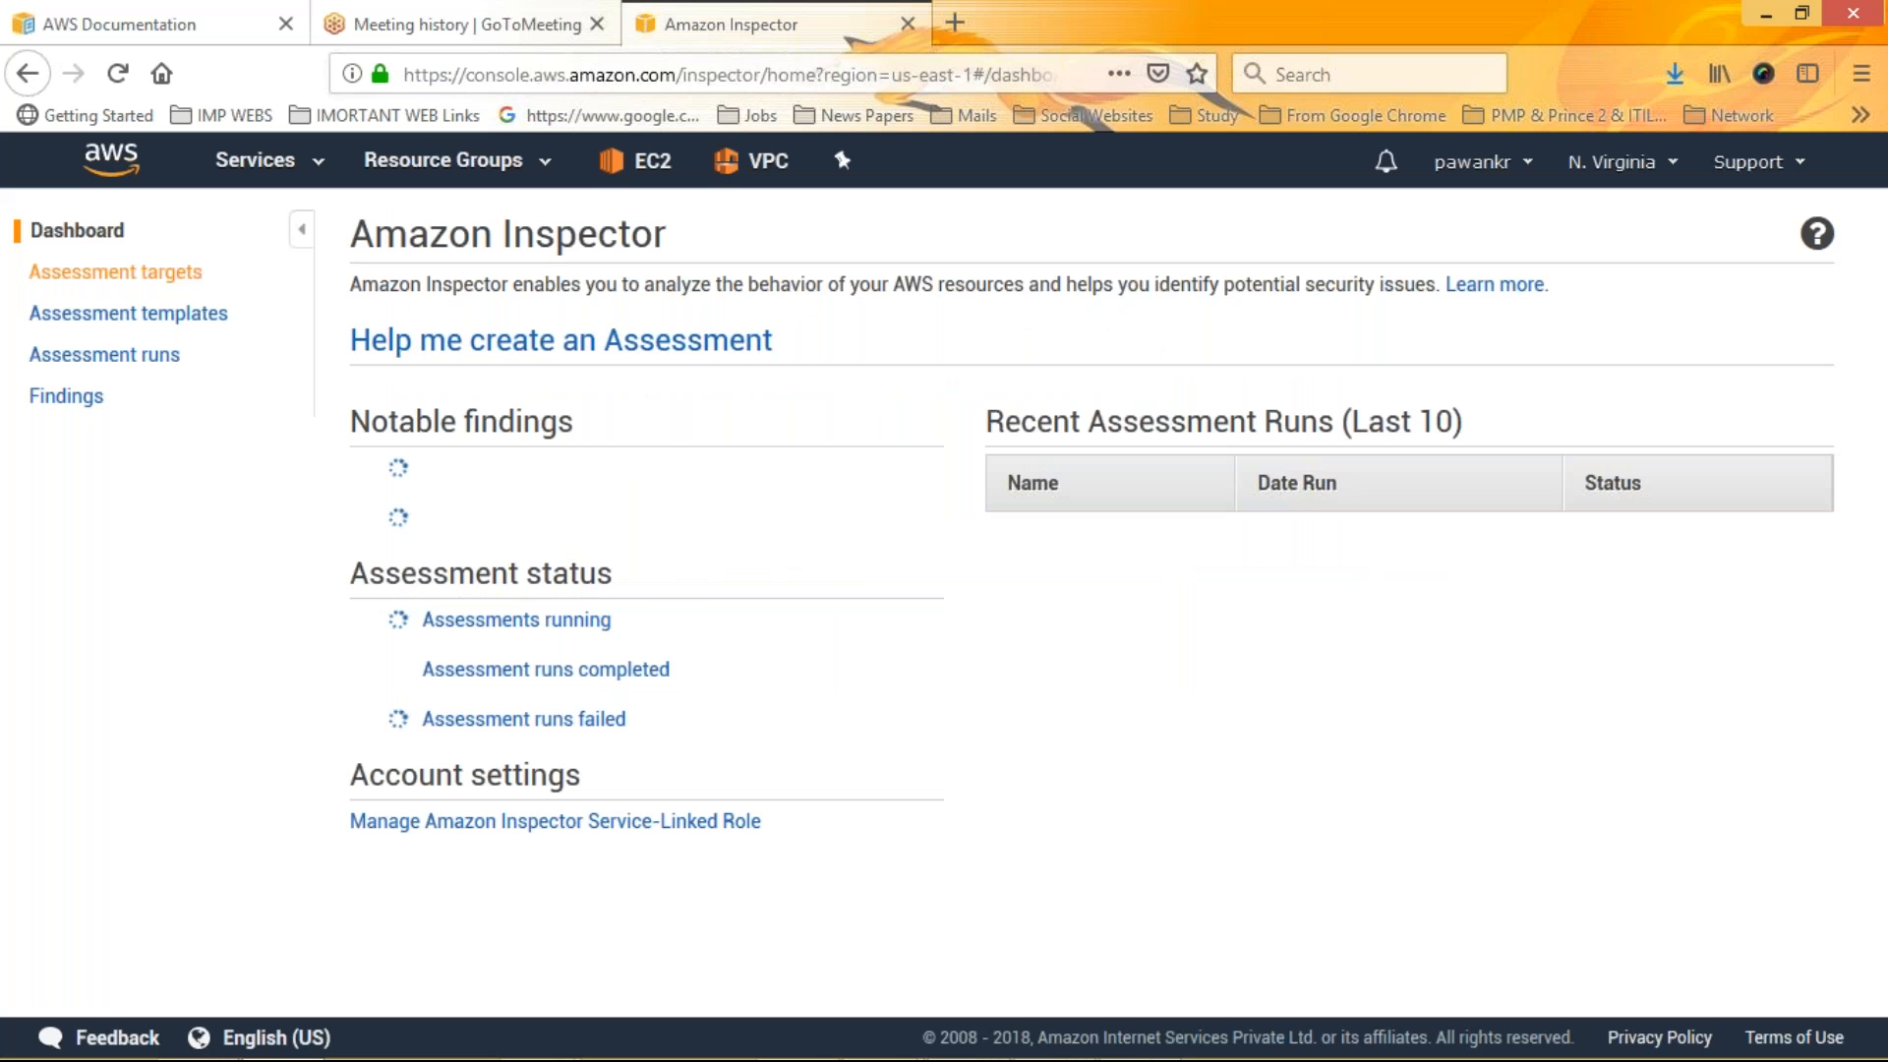
Browse the Assessment targets, Assessment templates, Assessment runs and Findings pages in turn
click(115, 271)
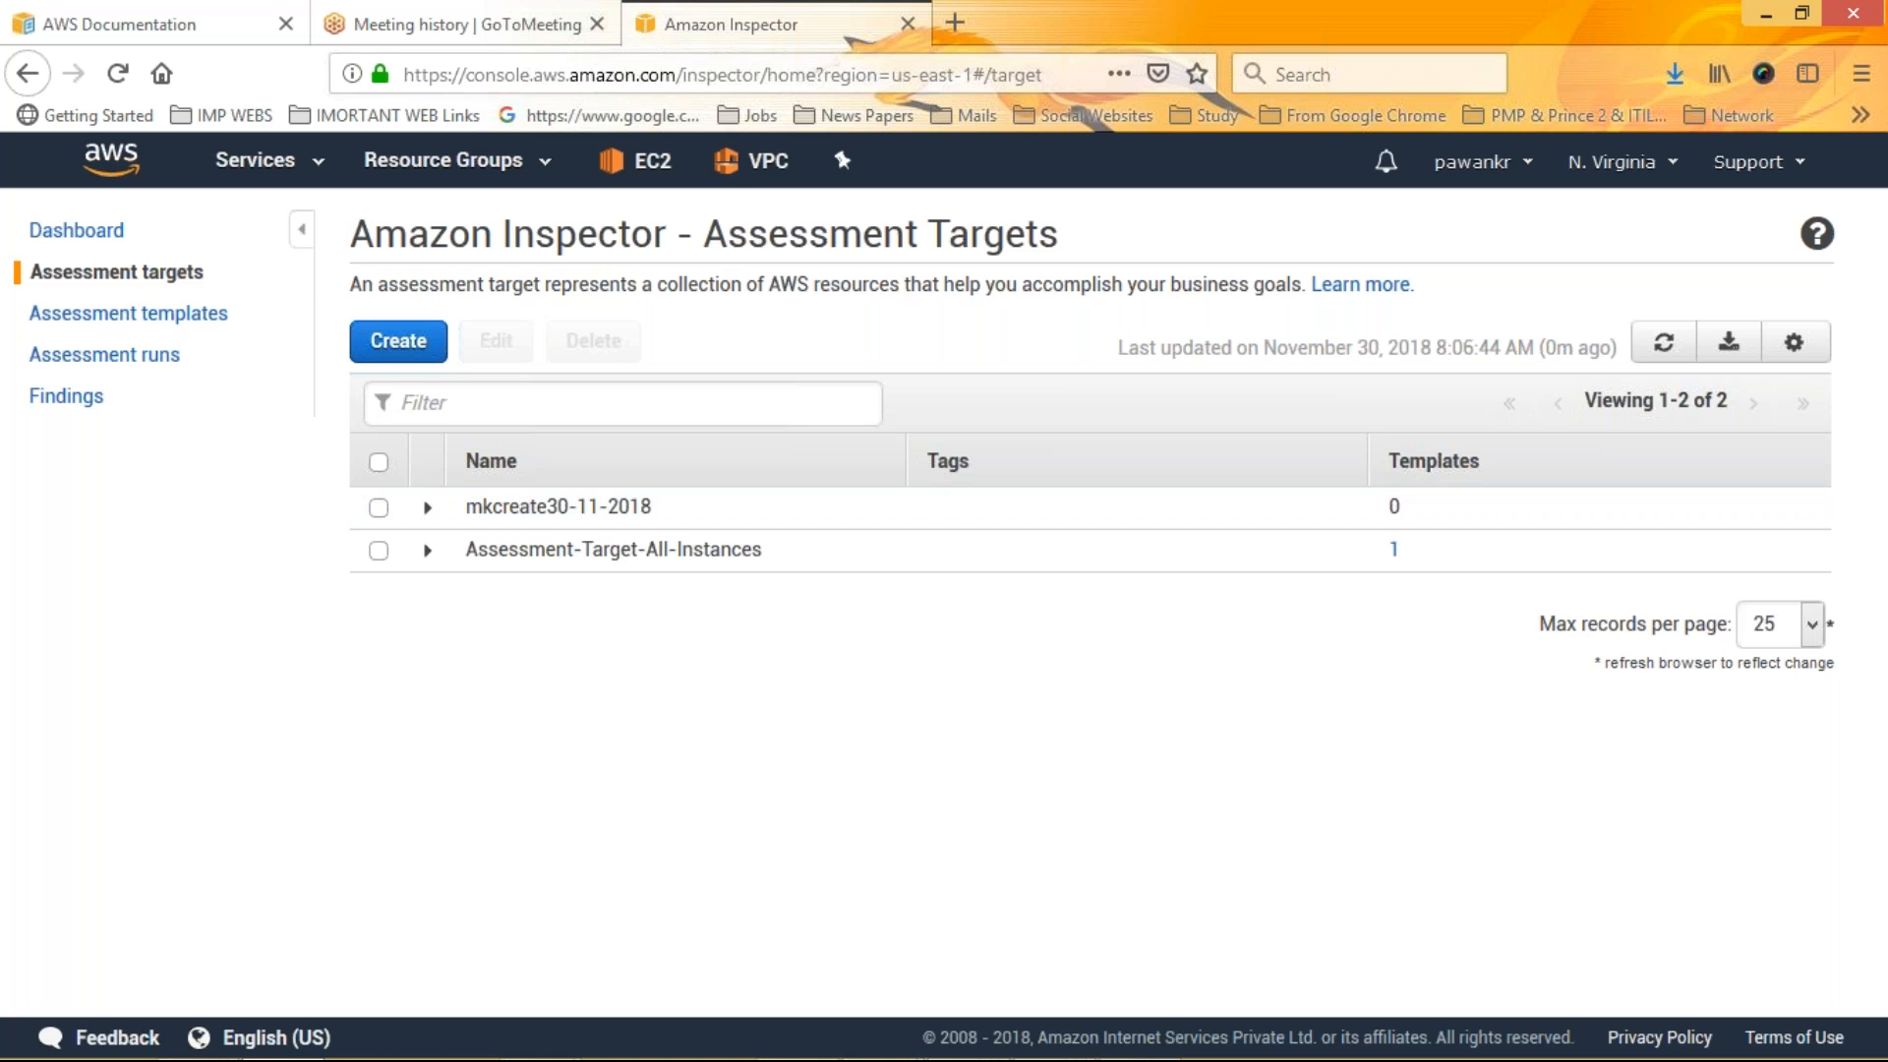
click(128, 313)
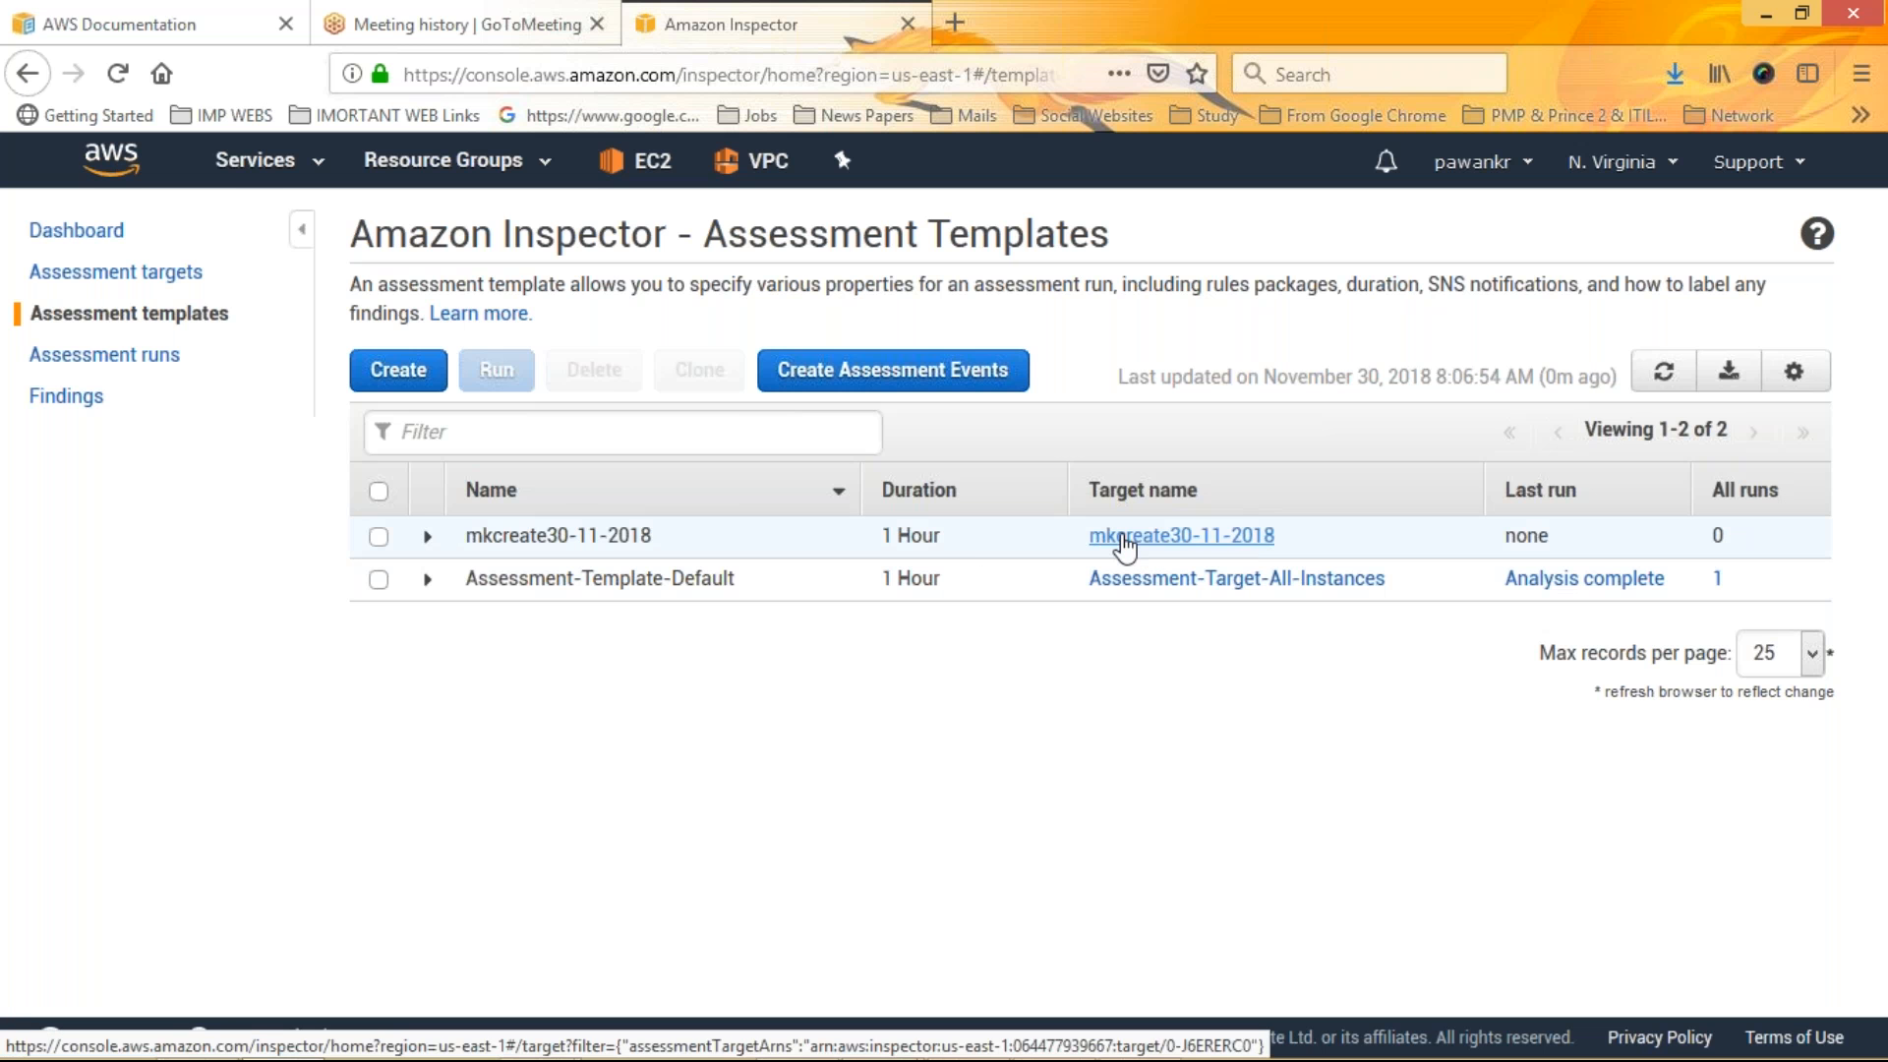
click(123, 360)
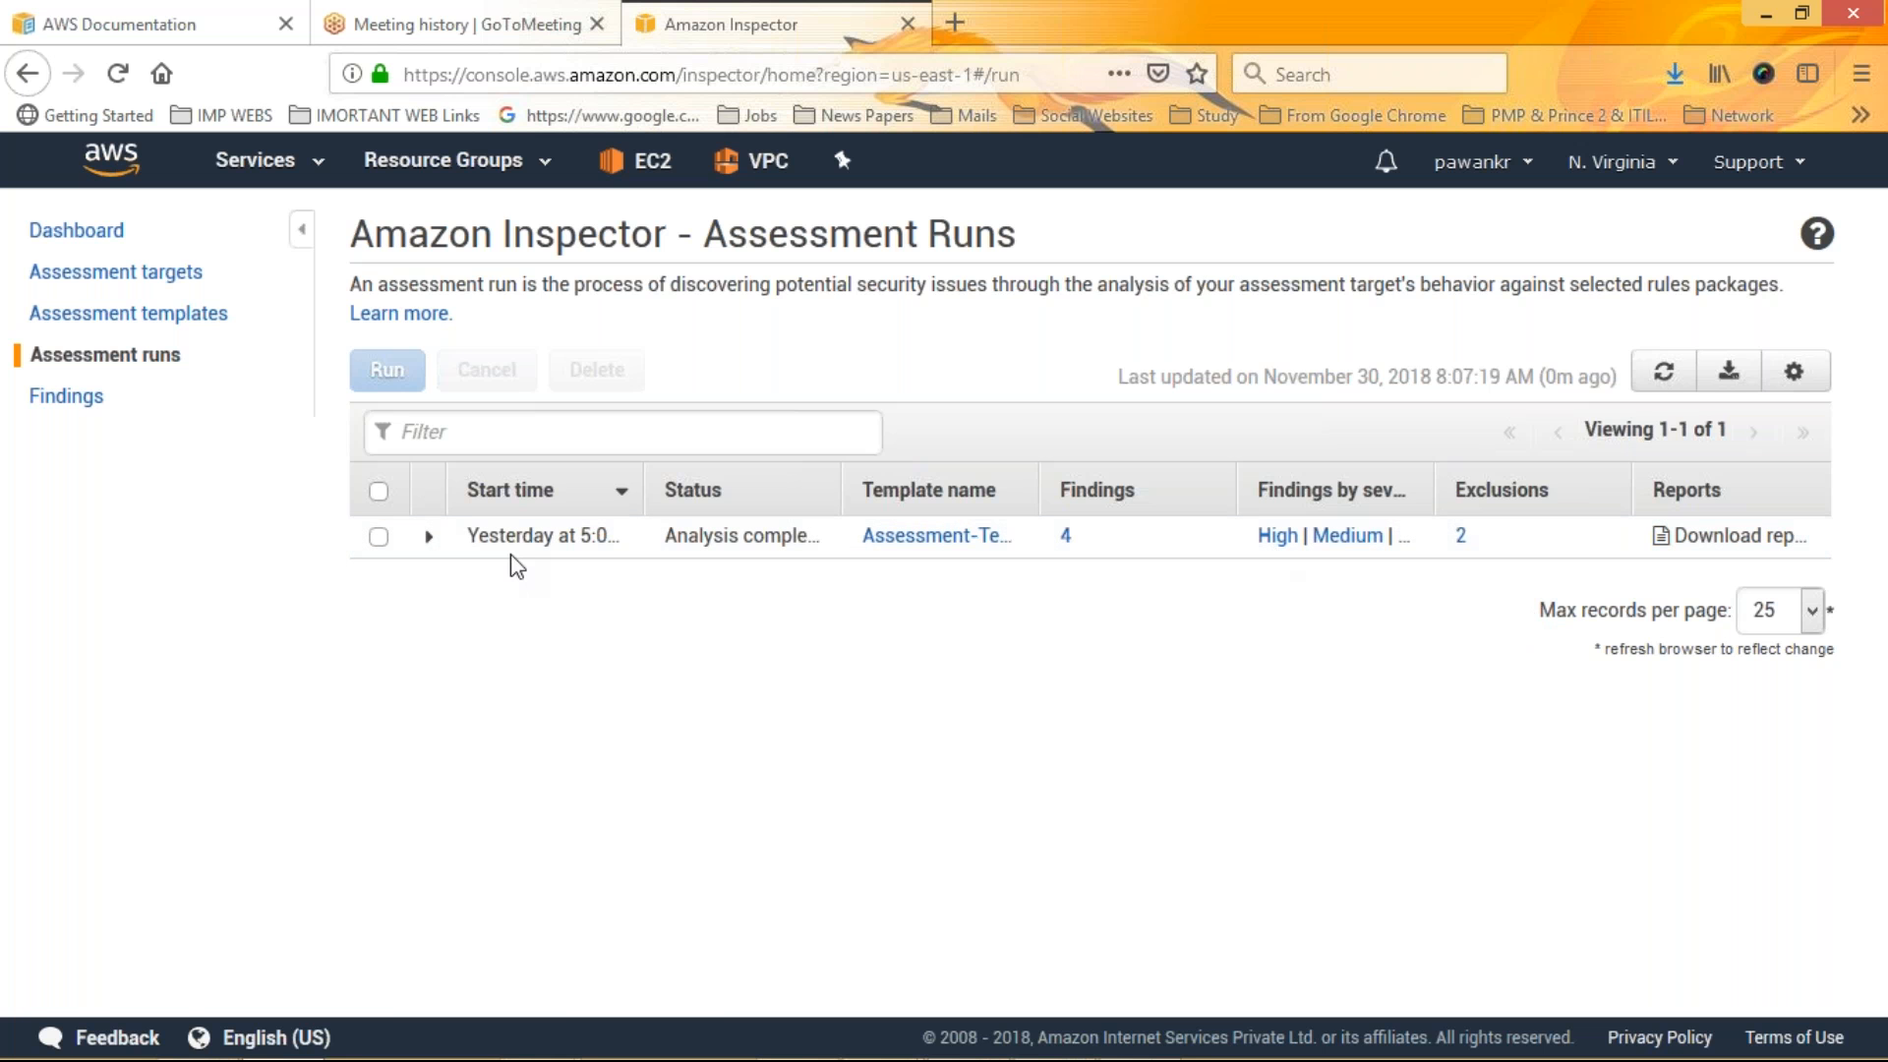
click(52, 401)
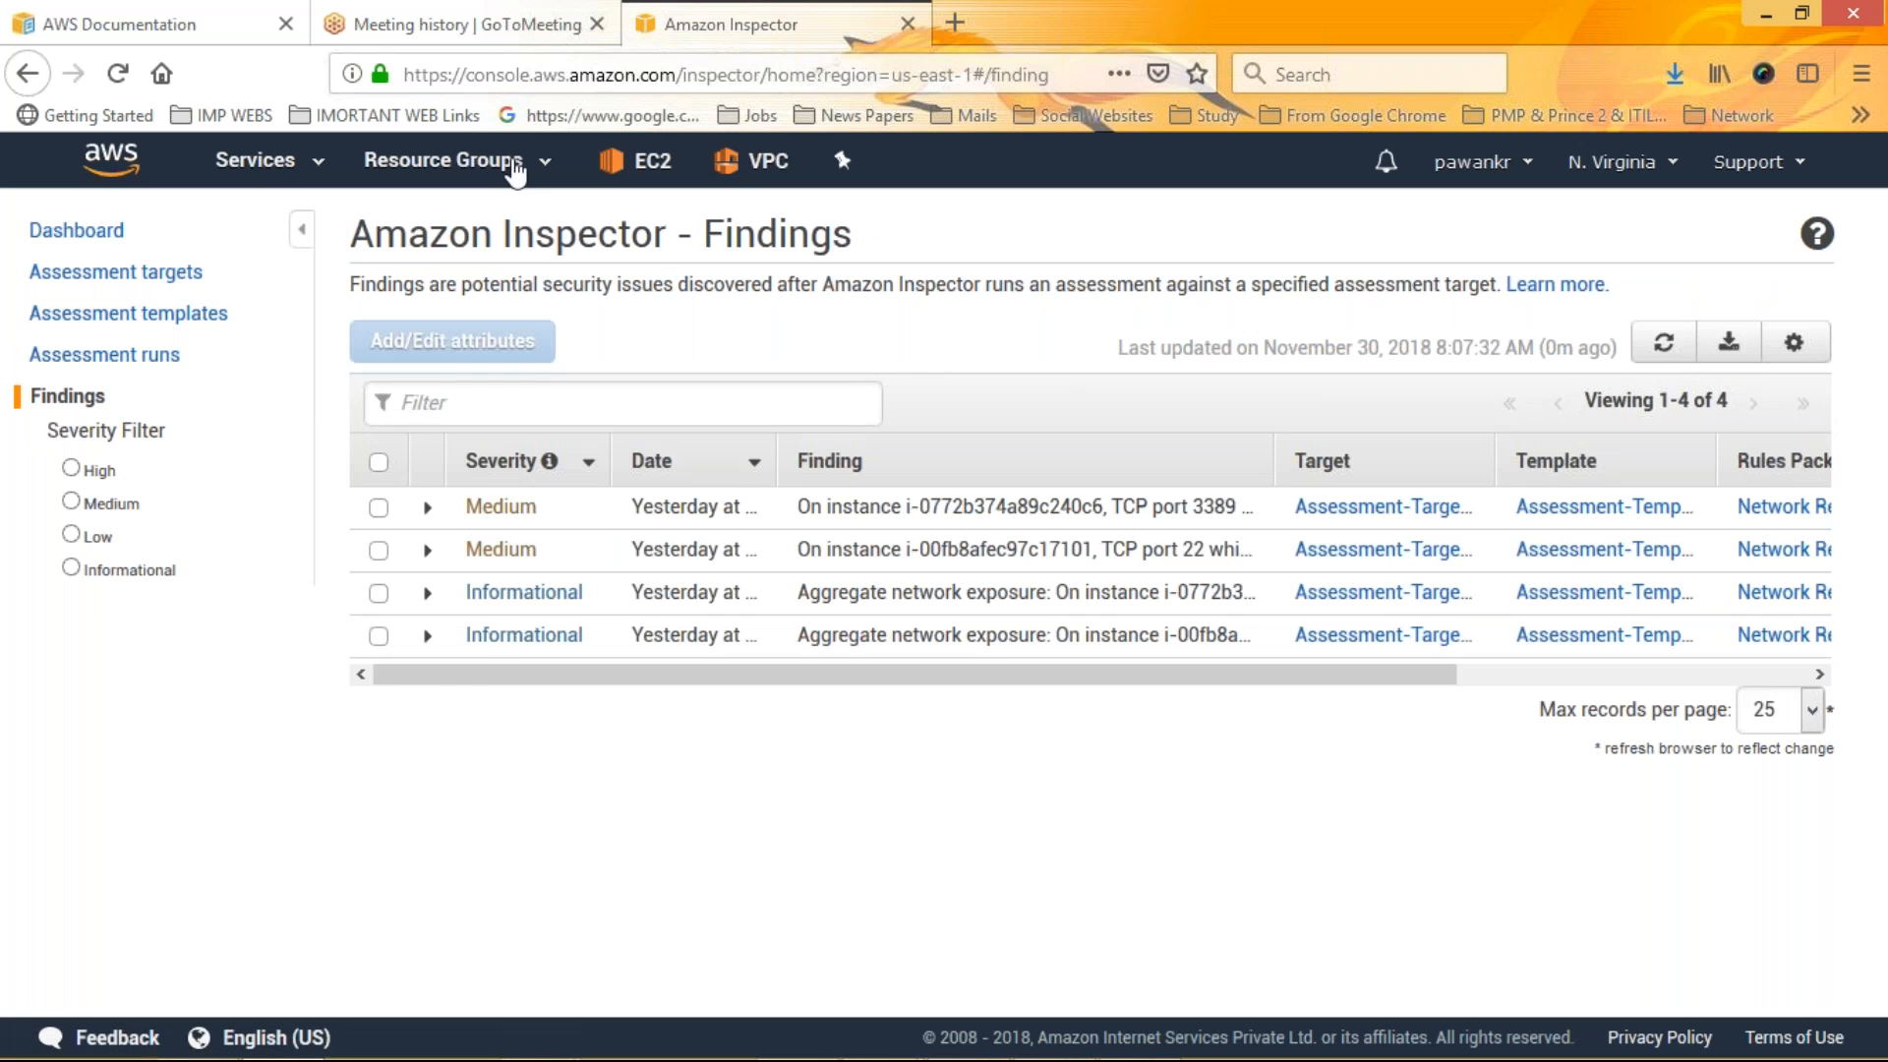
Open the AWS services list, scroll through its categories, and close it again
click(258, 167)
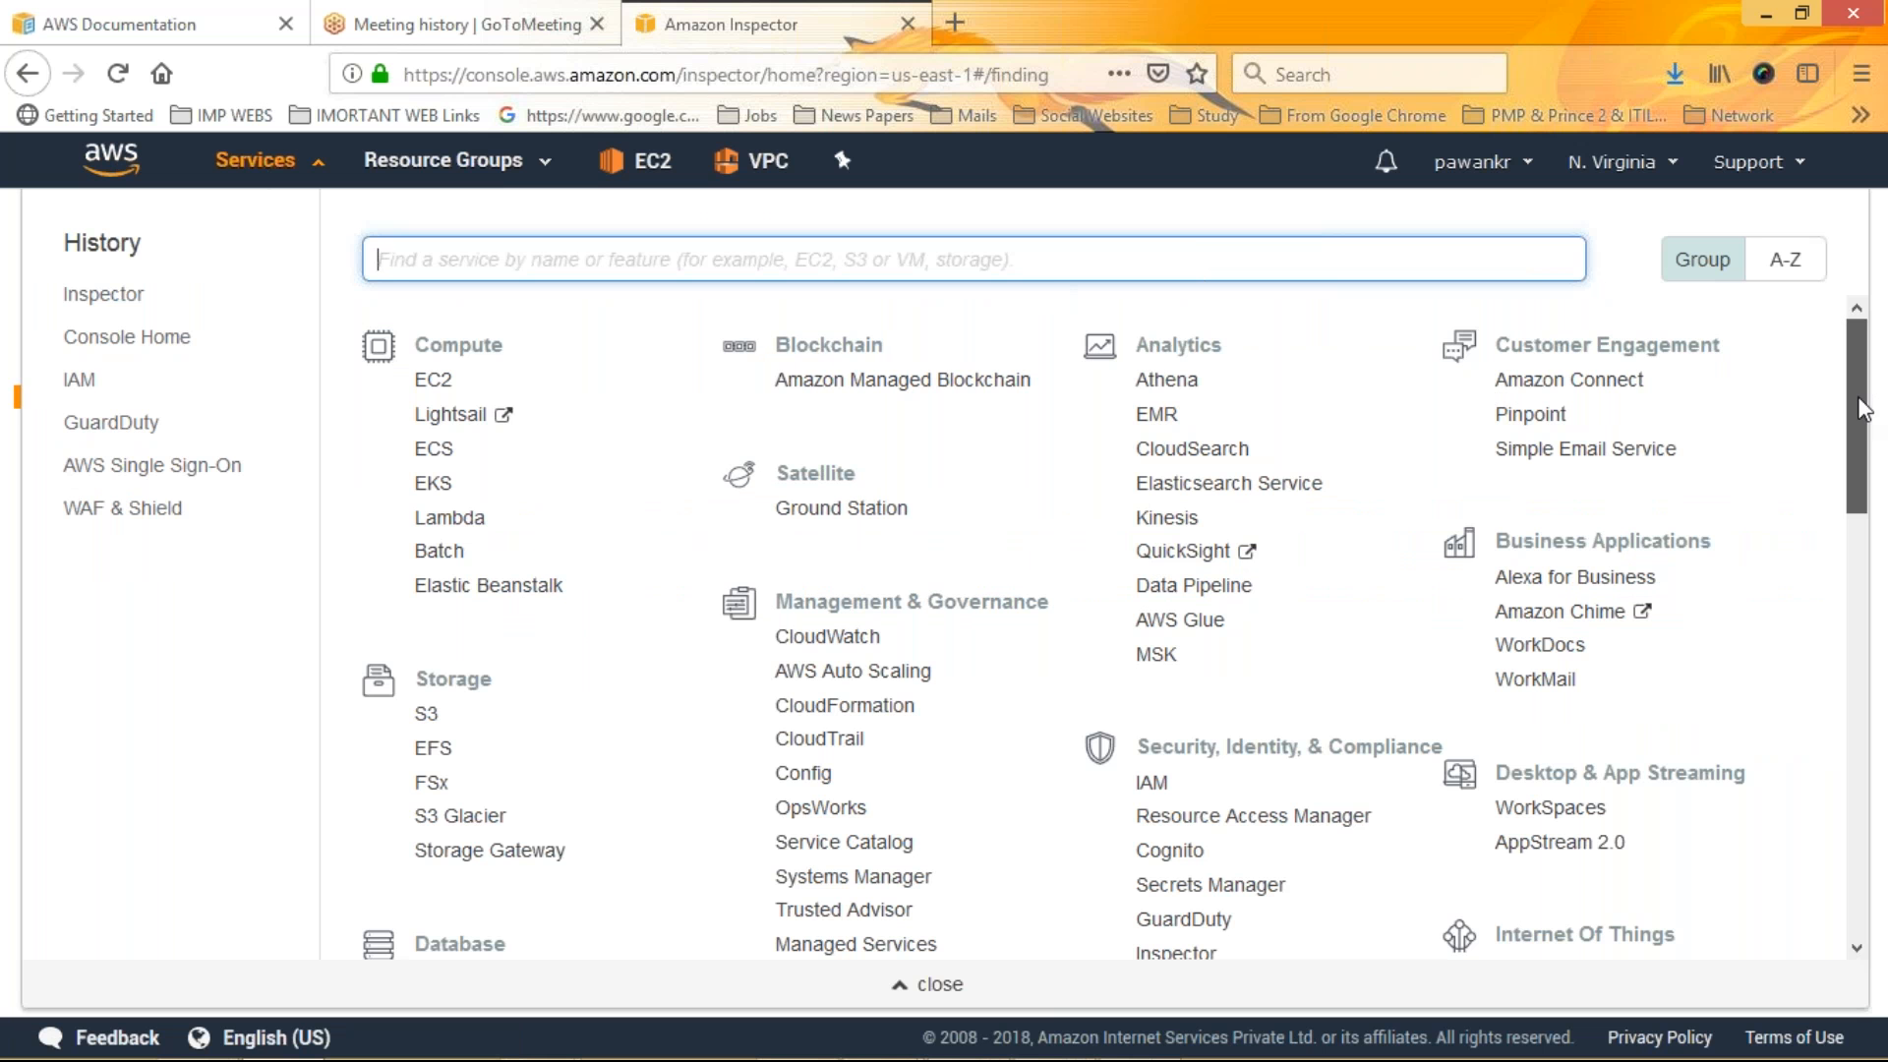
scroll(1864, 433, down, 1)
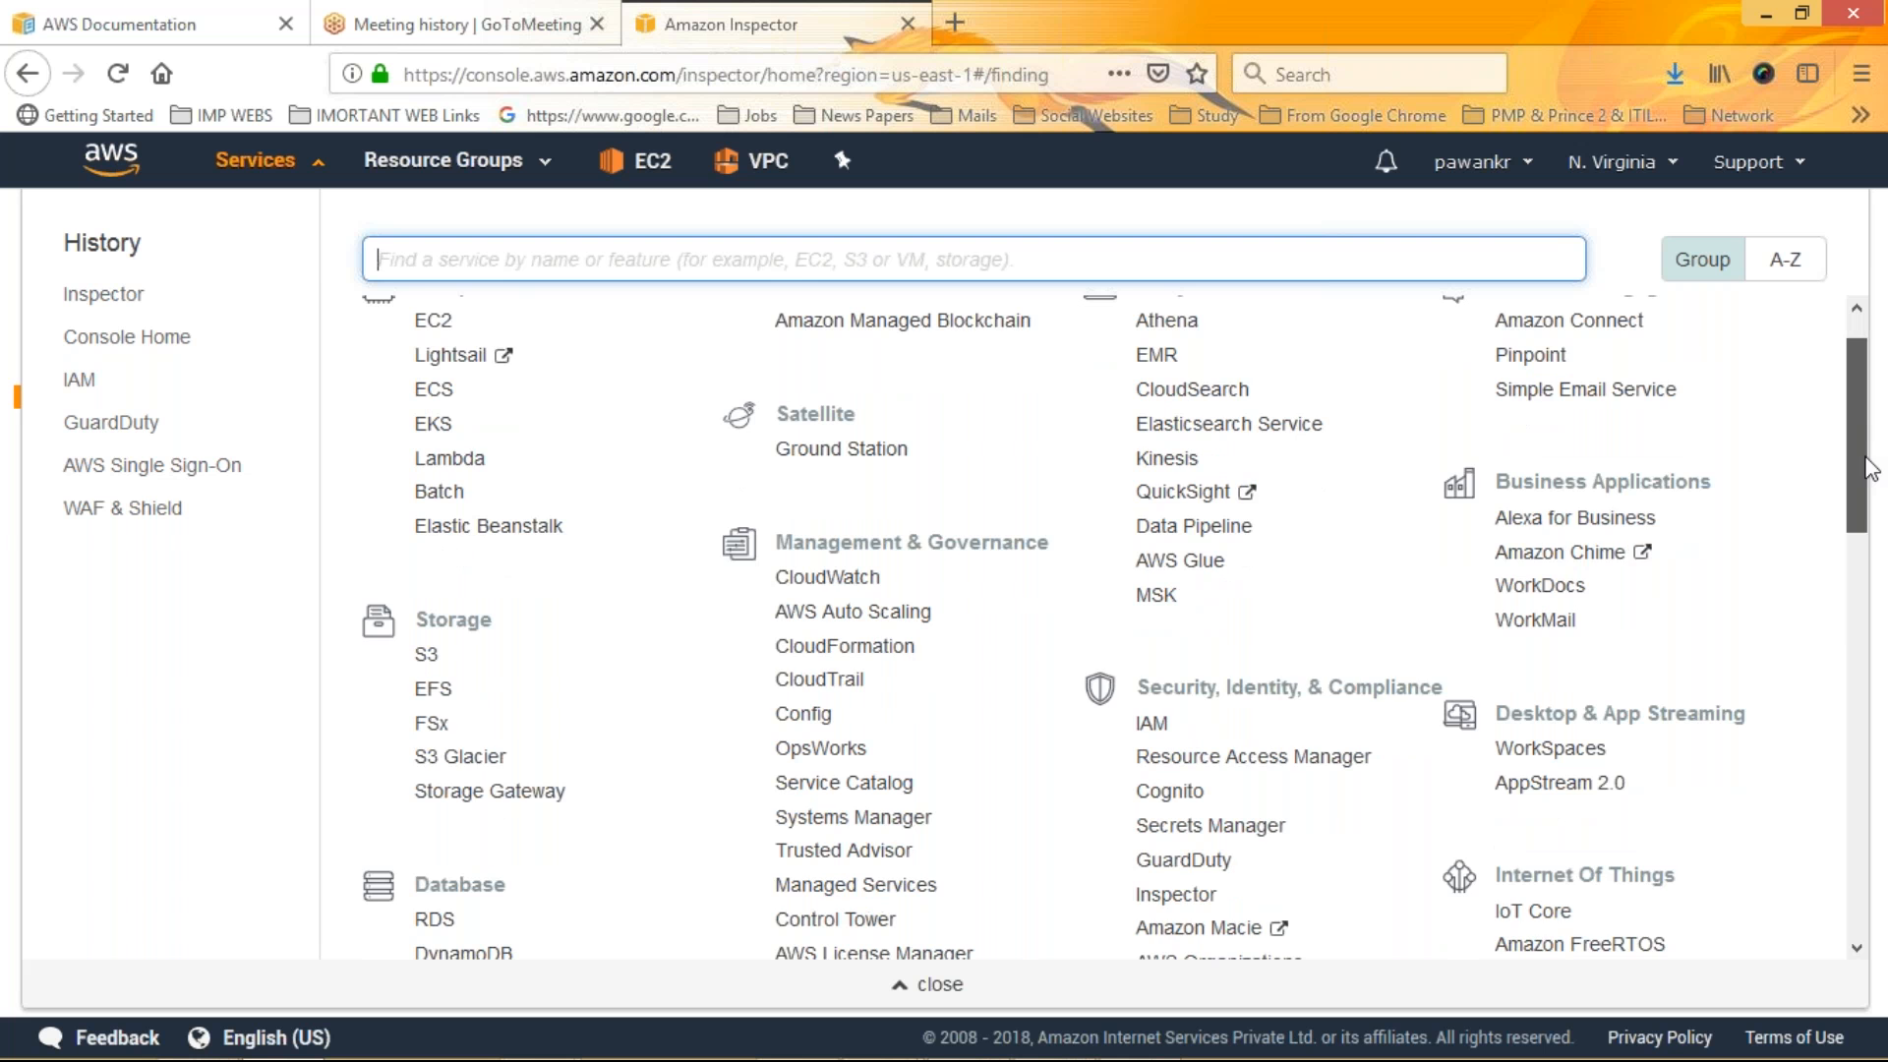
scroll(1869, 467, down, 5)
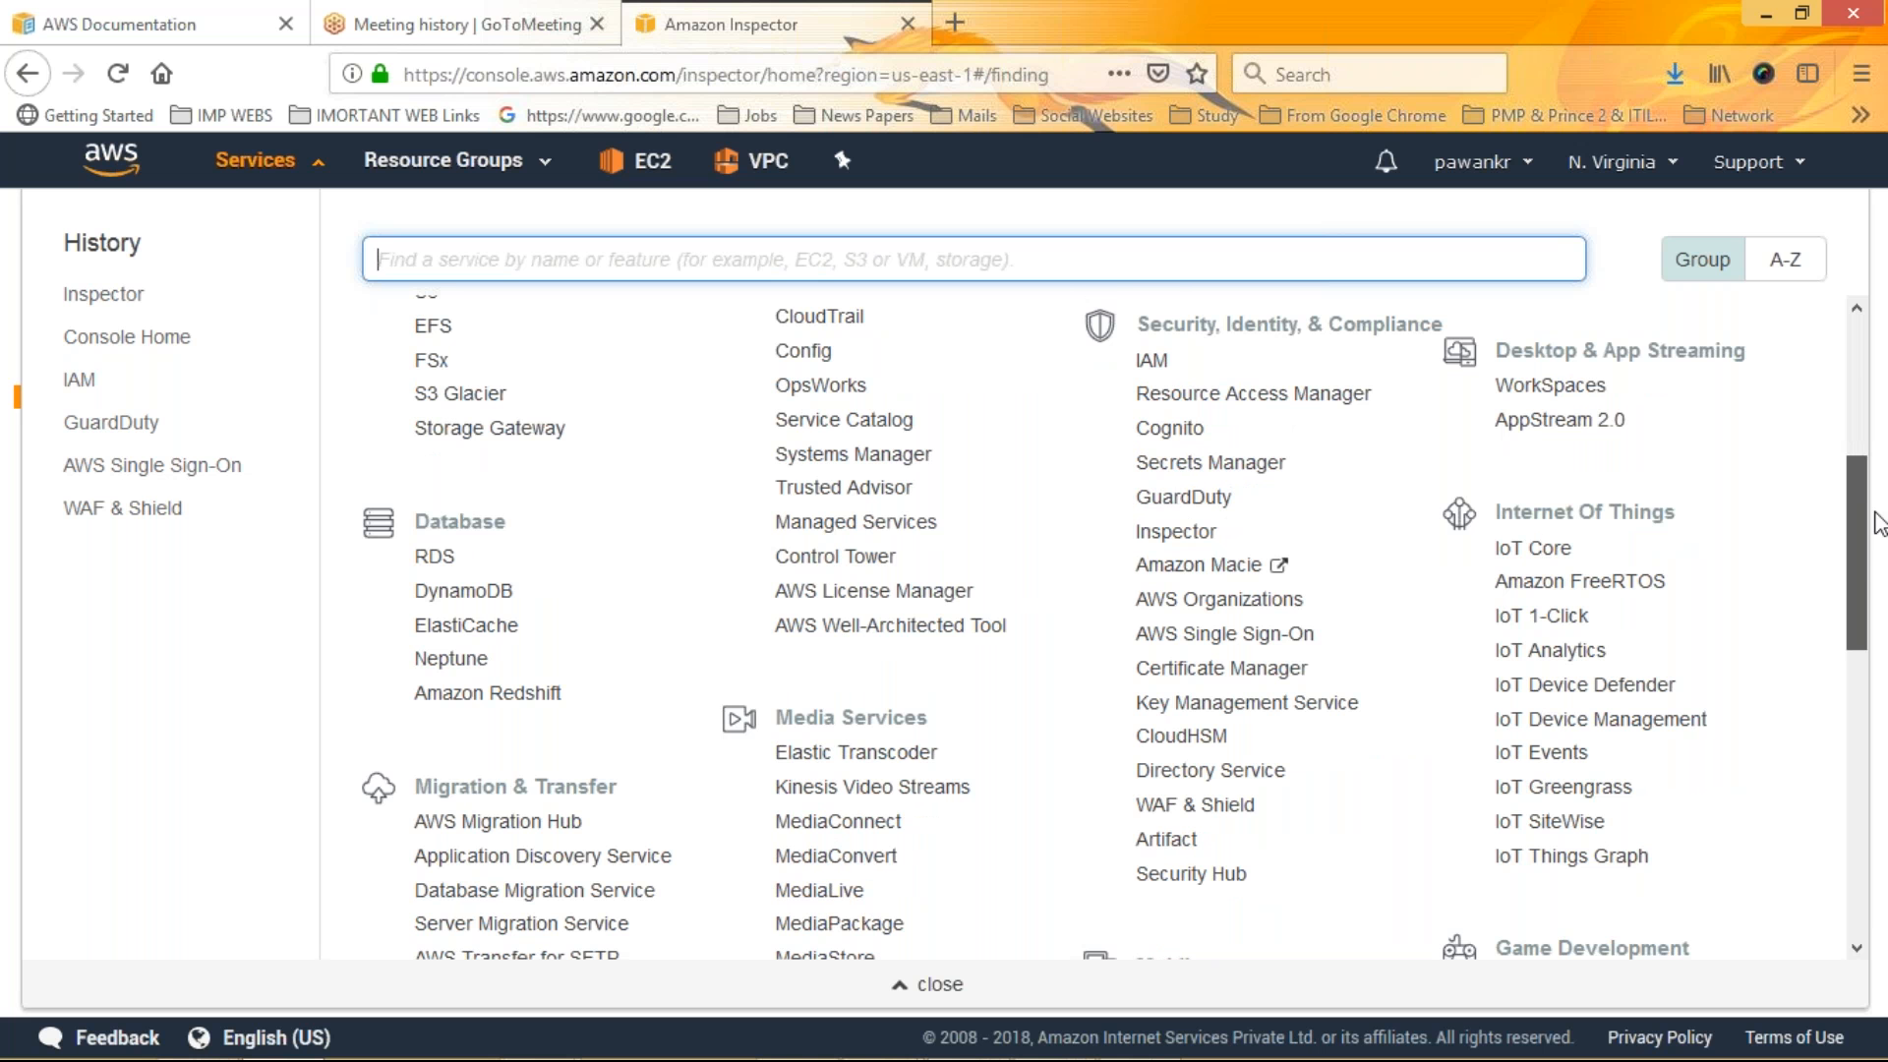
click(1880, 523)
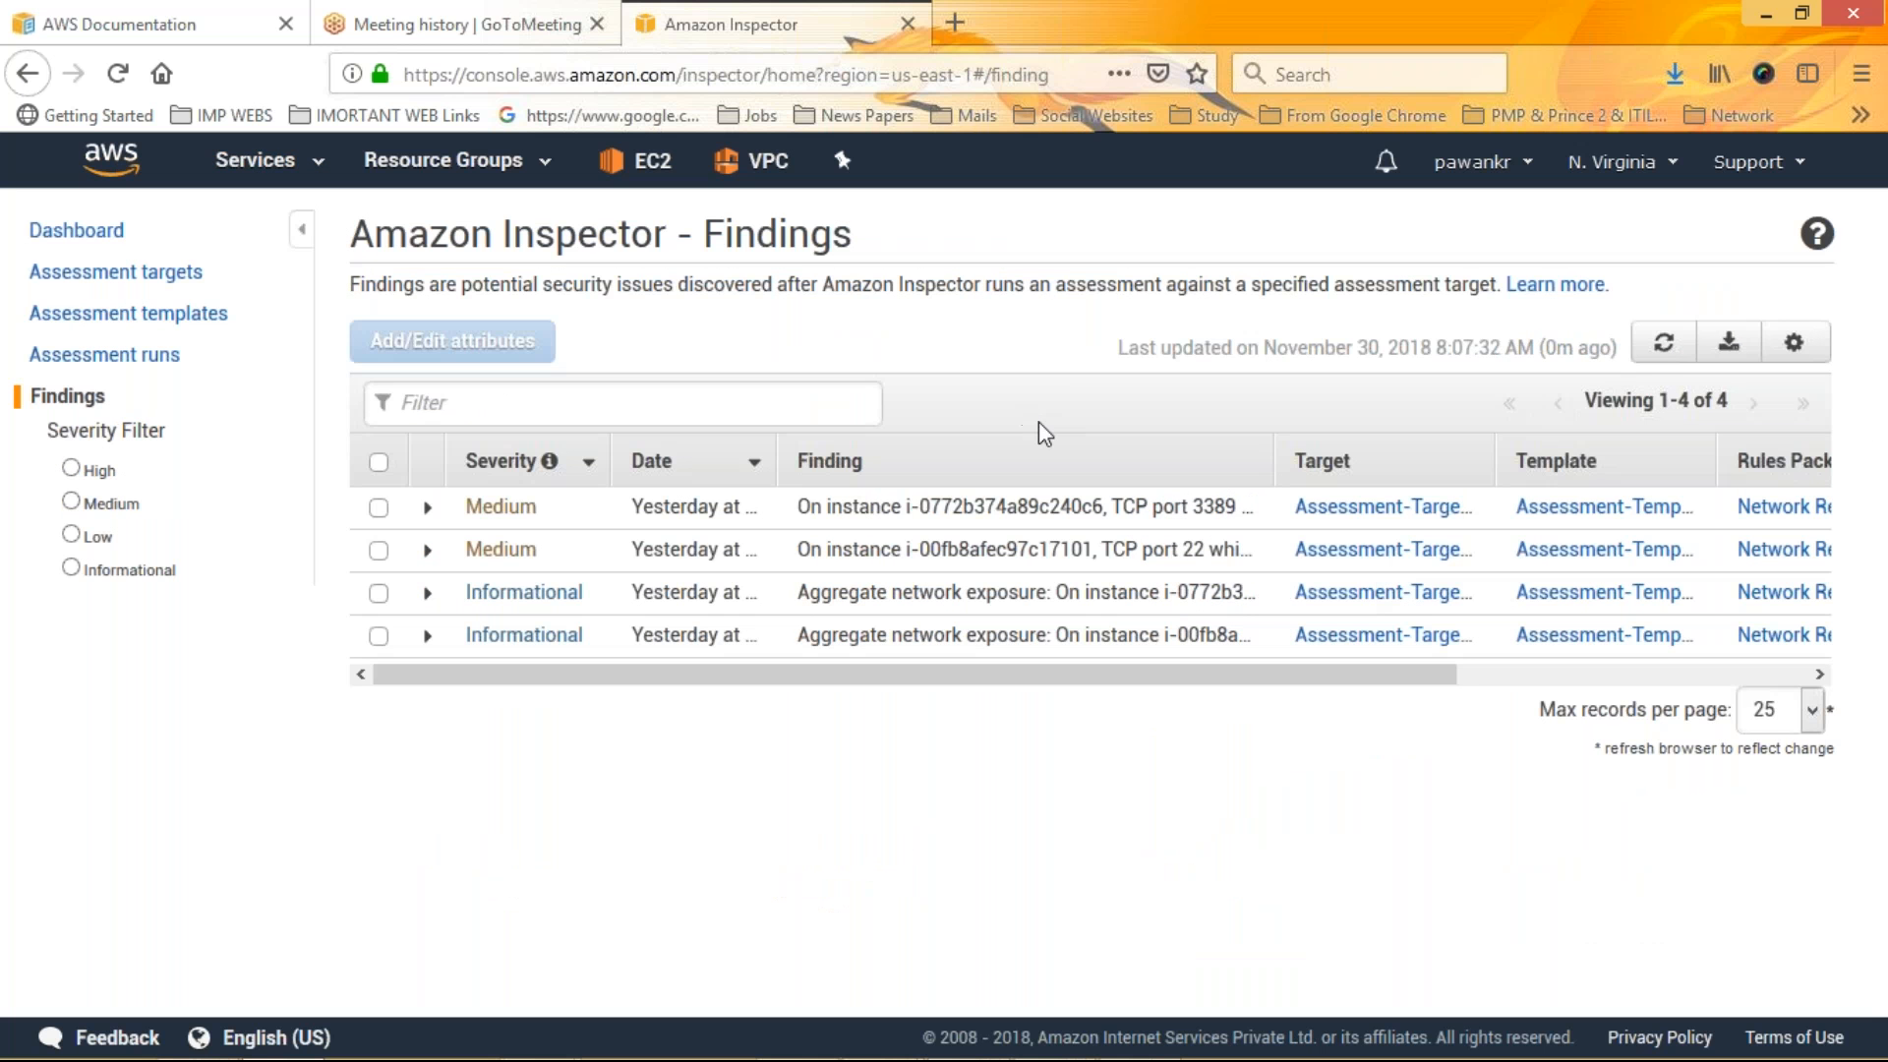